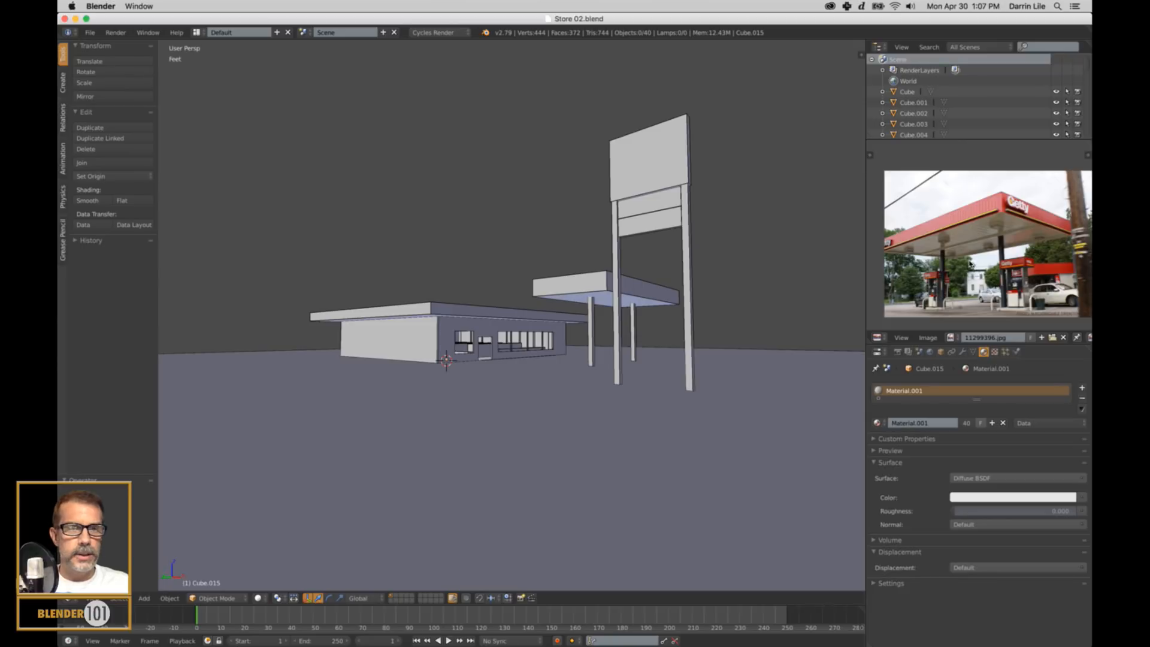
Examine the fuel pump in the reference photo and the exterior of the store, canopy and roadside sign from several angles.
{"action": "middle_click_drag", "start_coordinate": [975, 261], "coordinate": [960, 259]}
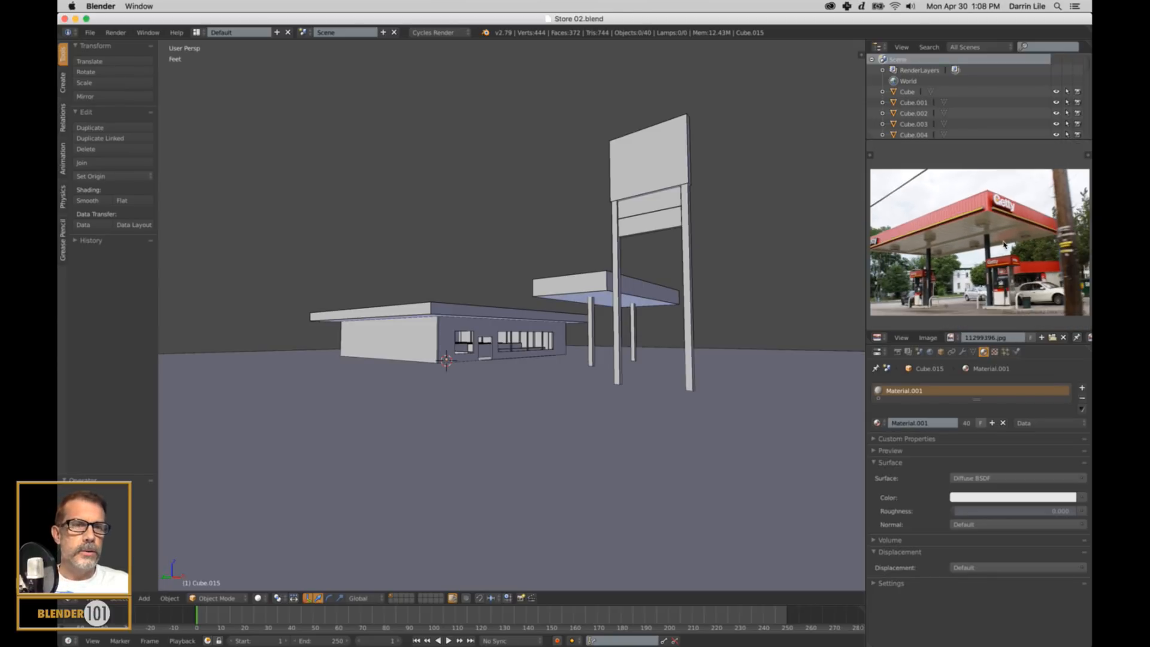
{"action": "scroll", "coordinate": [1007, 285], "scroll_direction": "up", "scroll_amount": 3}
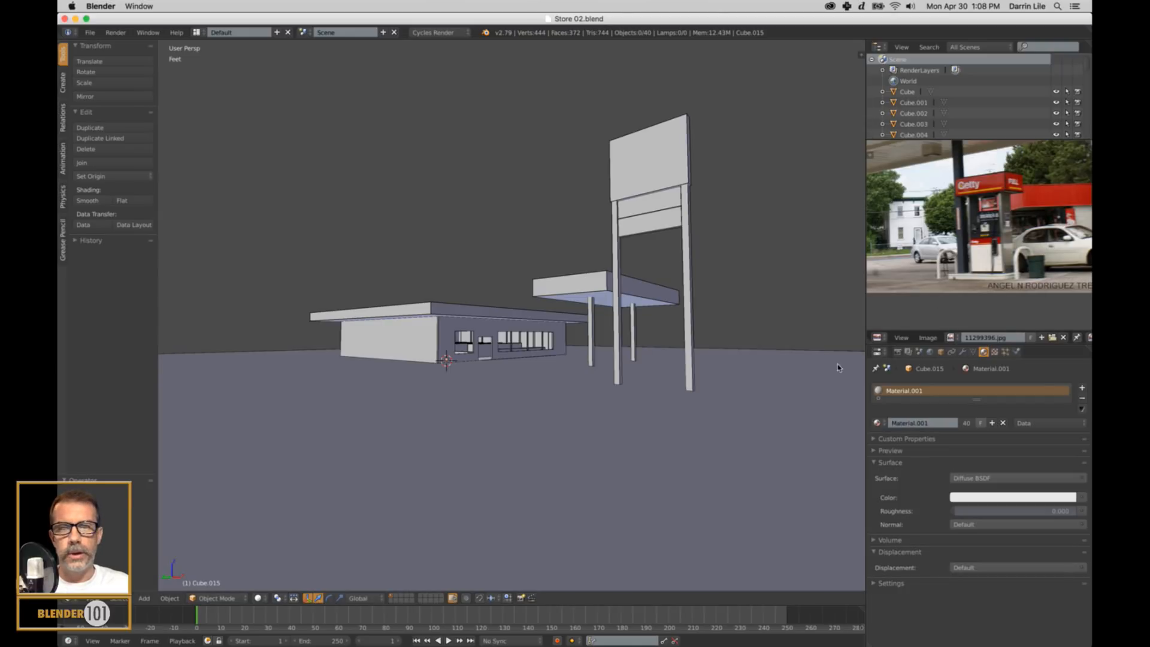
{"action": "mouse_move", "coordinate": [696, 275]}
{"action": "middle_mouse_down"}
{"action": "mouse_move", "coordinate": [707, 280]}
{"action": "mouse_move", "coordinate": [693, 281]}
{"action": "middle_mouse_up"}
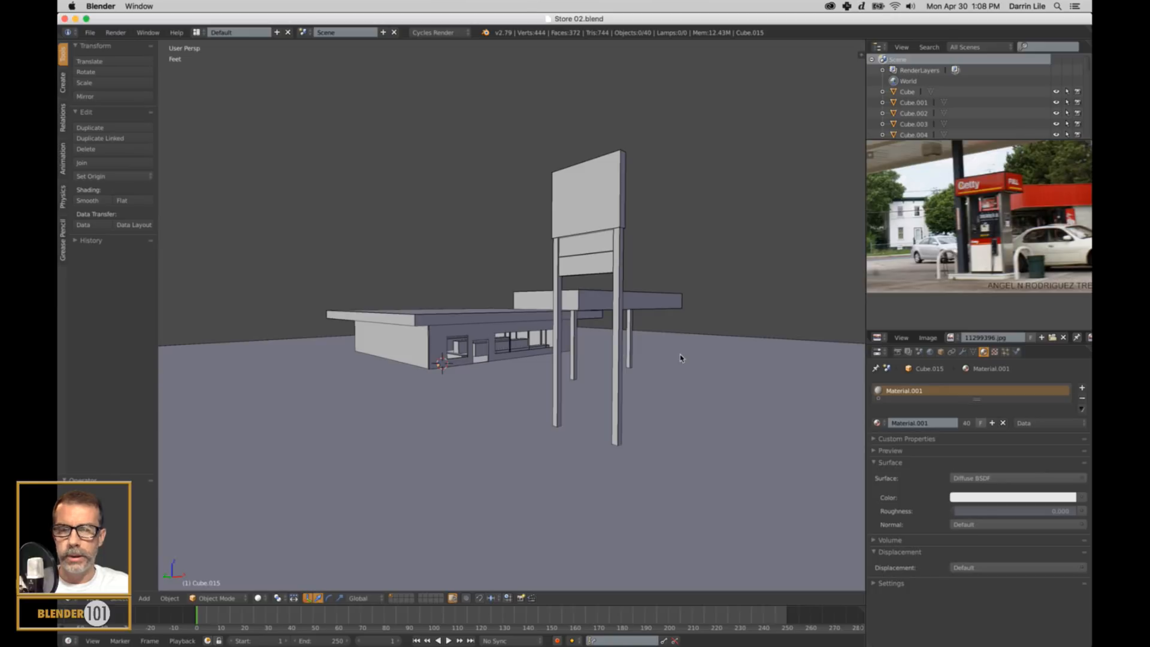
{"action": "scroll", "coordinate": [604, 392], "scroll_direction": "down", "scroll_amount": 4}
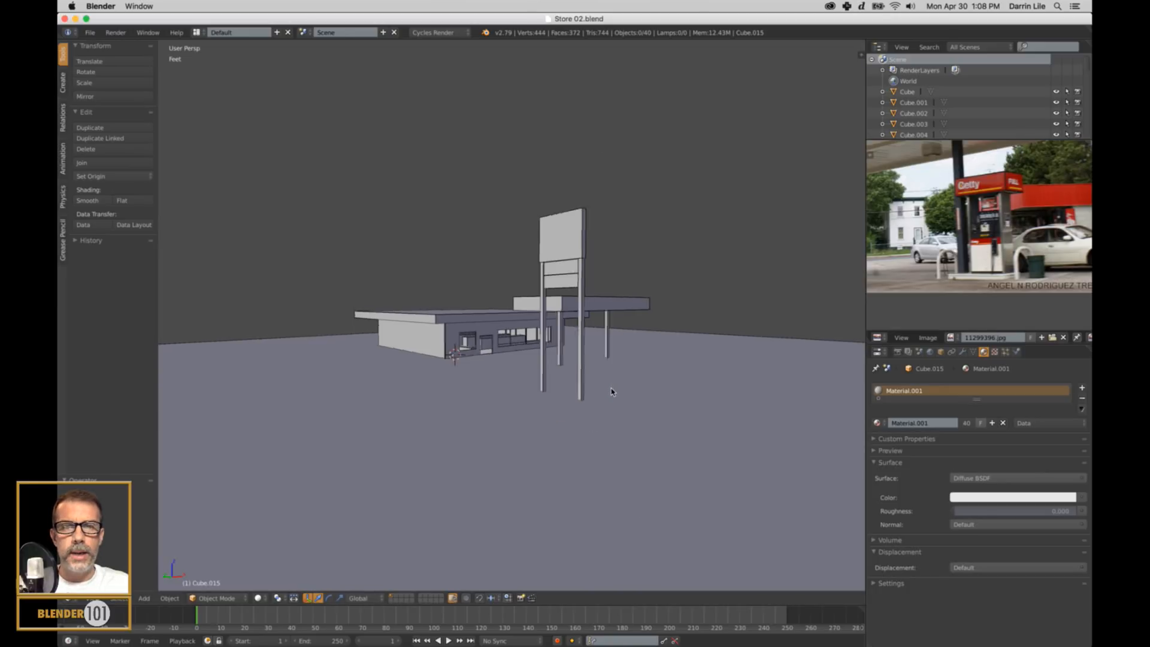
{"action": "middle_click_drag", "start_coordinate": [650, 384], "coordinate": [606, 391]}
{"action": "scroll", "coordinate": [642, 383], "scroll_direction": "up", "scroll_amount": 4}
{"action": "scroll", "coordinate": [626, 389], "scroll_direction": "up", "scroll_amount": 3}
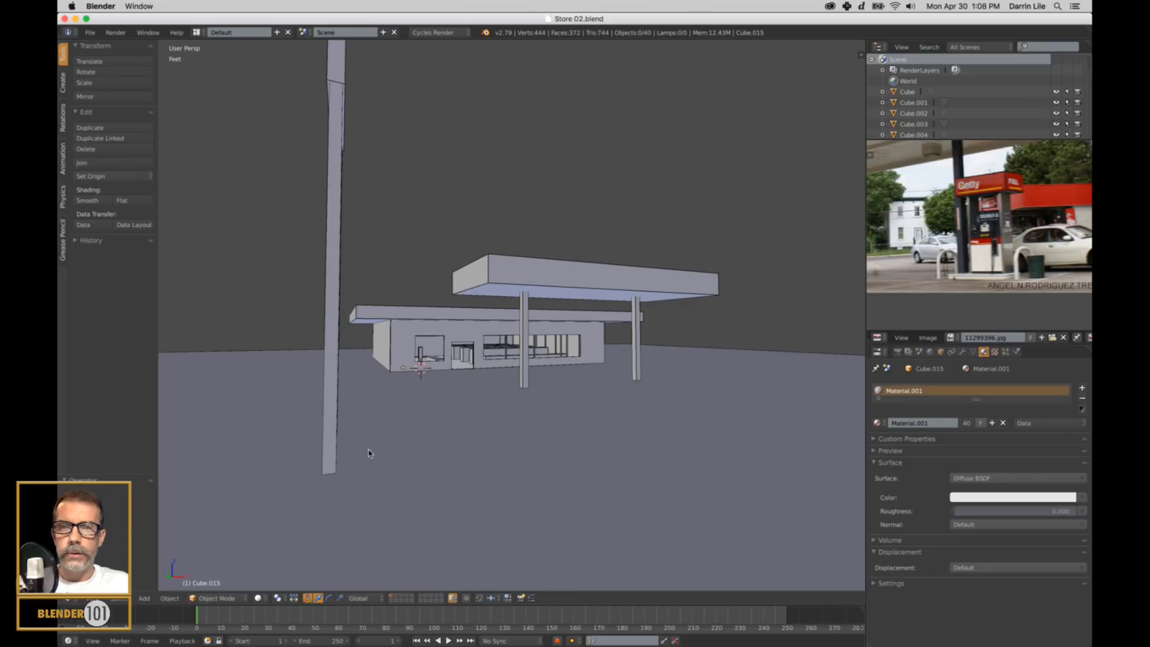
{"action": "middle_click_drag", "start_coordinate": [367, 448], "coordinate": [363, 452]}
{"action": "scroll", "coordinate": [414, 453], "scroll_direction": "up", "scroll_amount": 3}
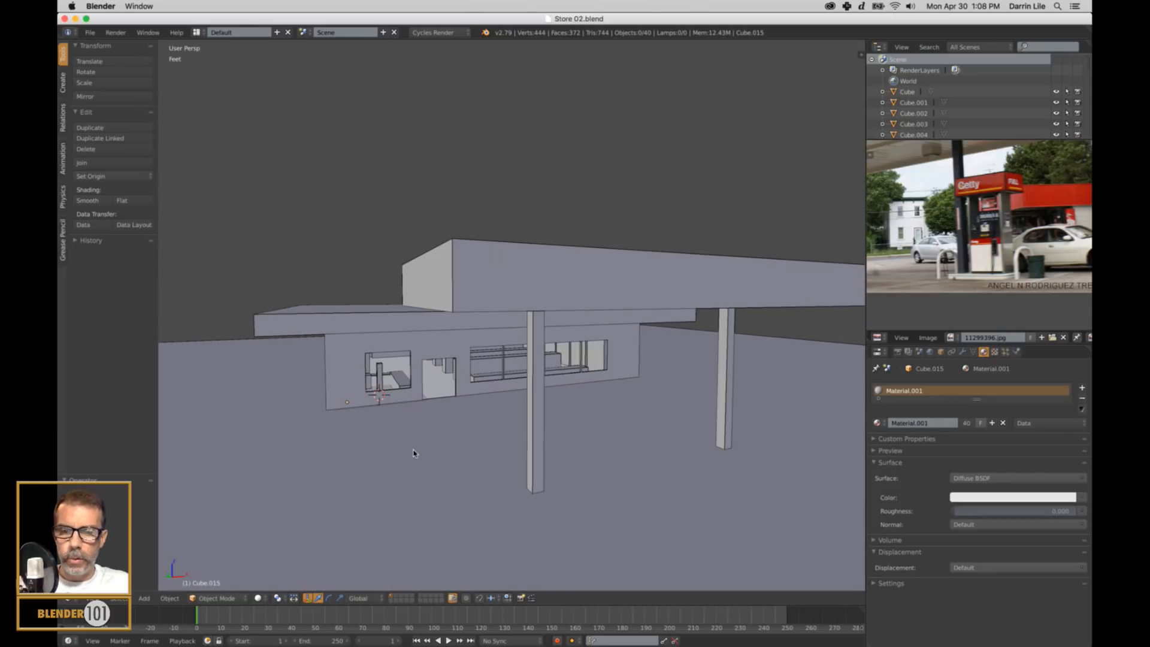
{"action": "middle_click_drag", "start_coordinate": [435, 468], "coordinate": [451, 411]}
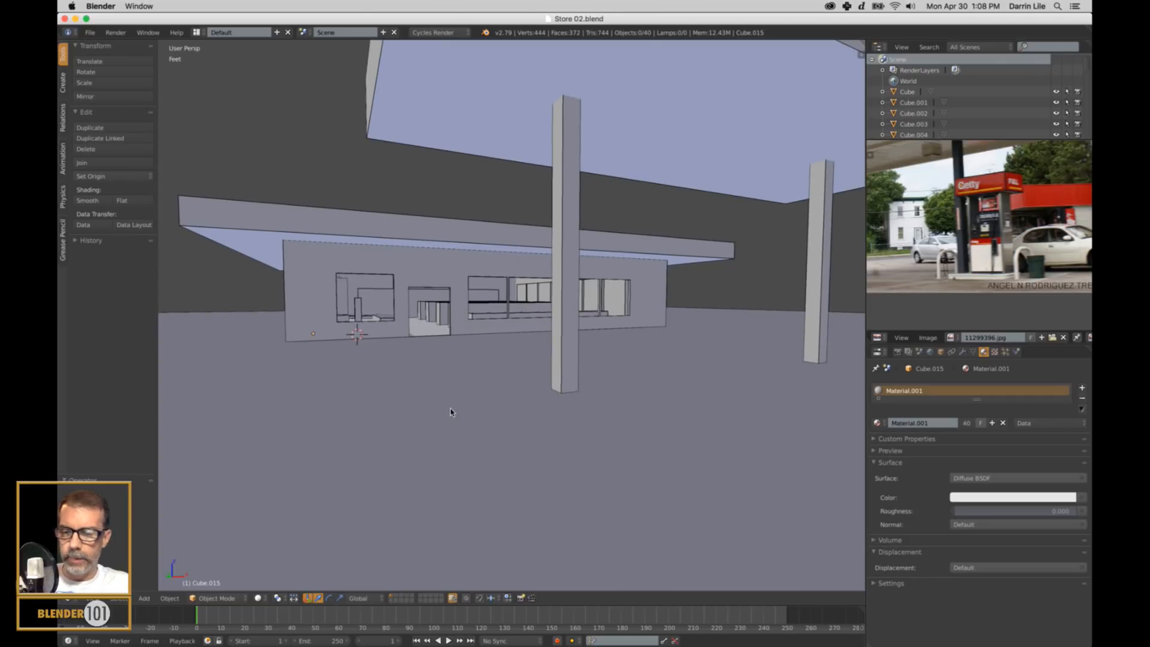
Set the Screencast Keys text size to 36.
{"action": "key", "text": "n"}
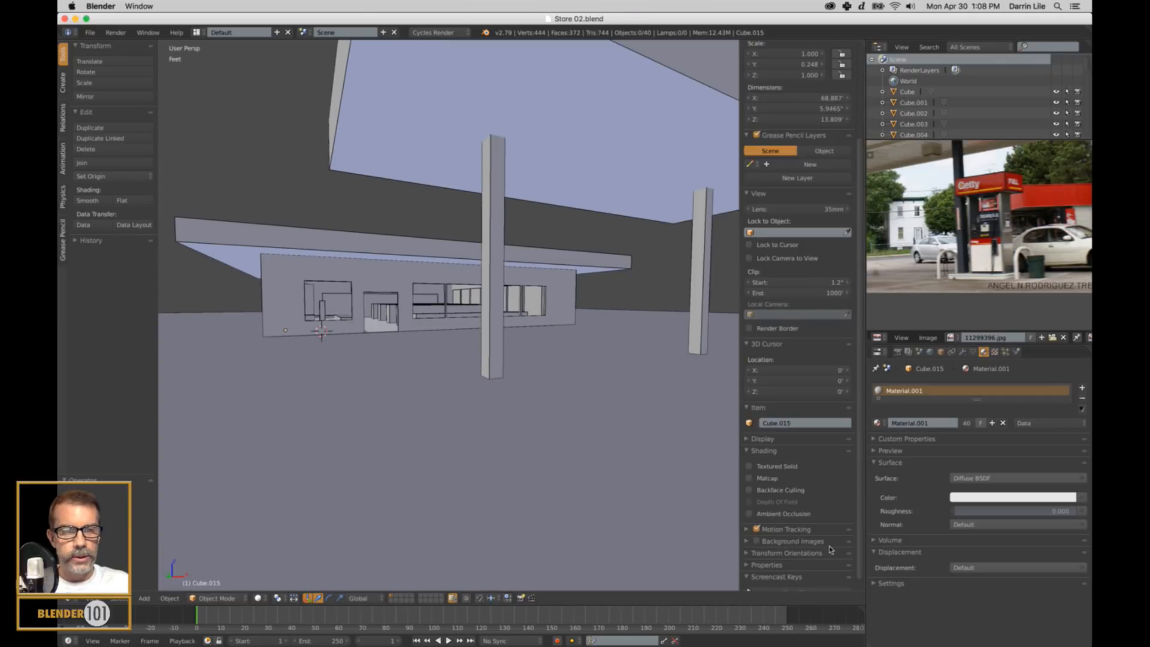
{"action": "scroll", "coordinate": [763, 576], "scroll_direction": "down", "scroll_amount": 1}
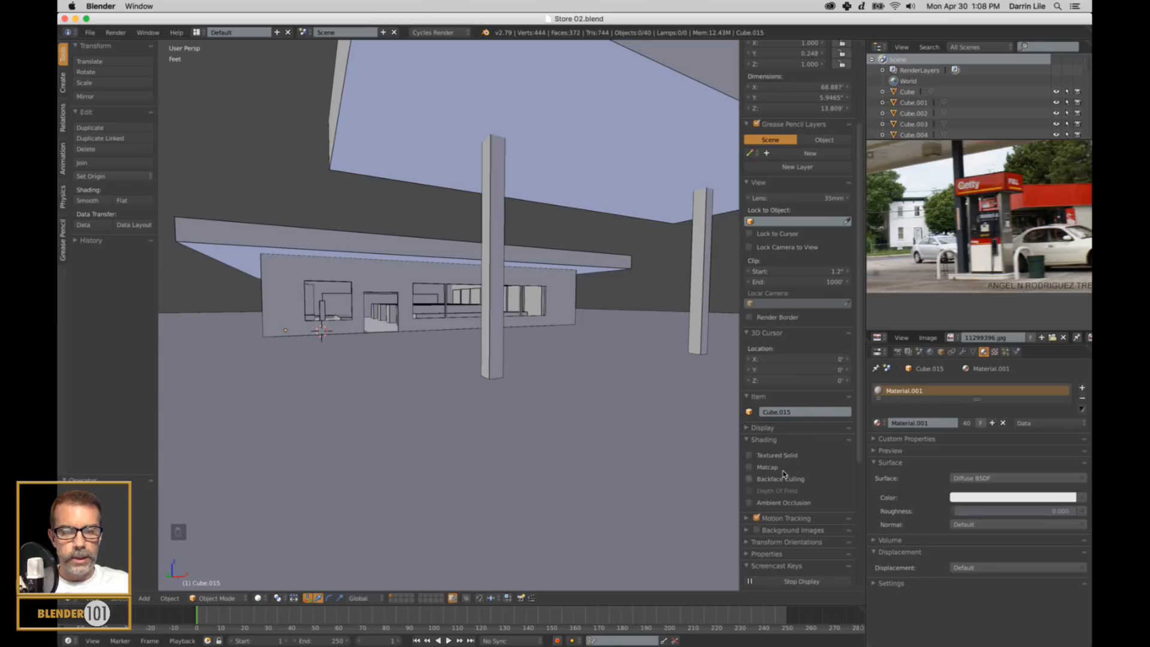
{"action": "key", "text": "n"}
{"action": "key", "text": "n"}
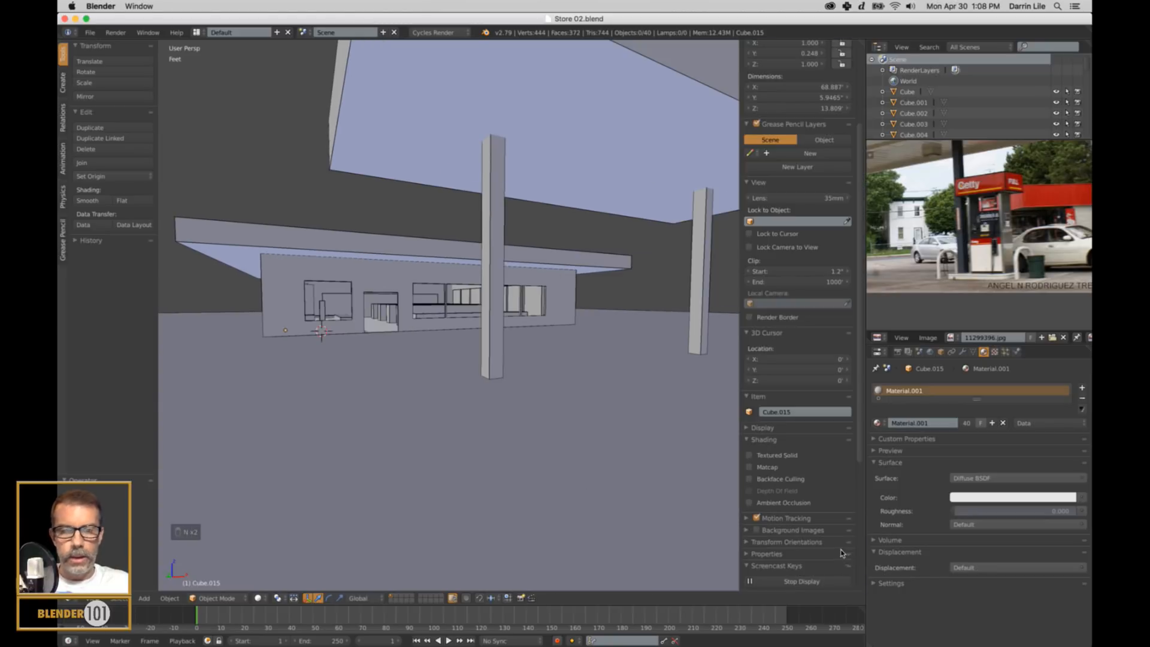
{"action": "scroll", "coordinate": [847, 547], "scroll_direction": "down", "scroll_amount": 5}
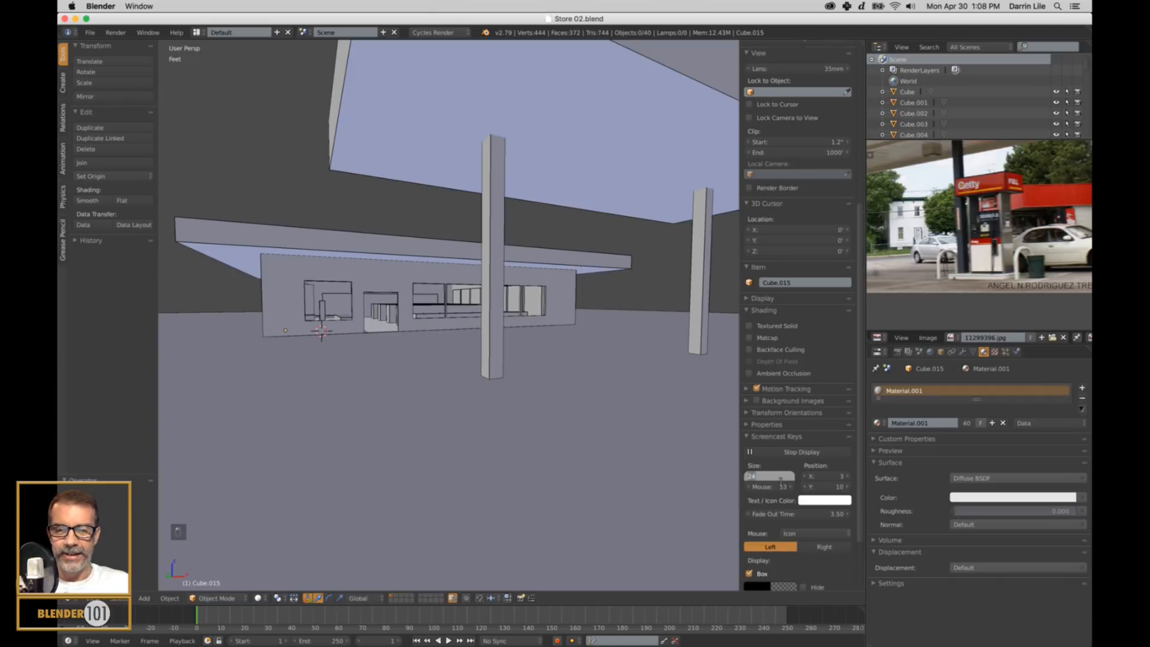
{"action": "key", "text": "Tab"}
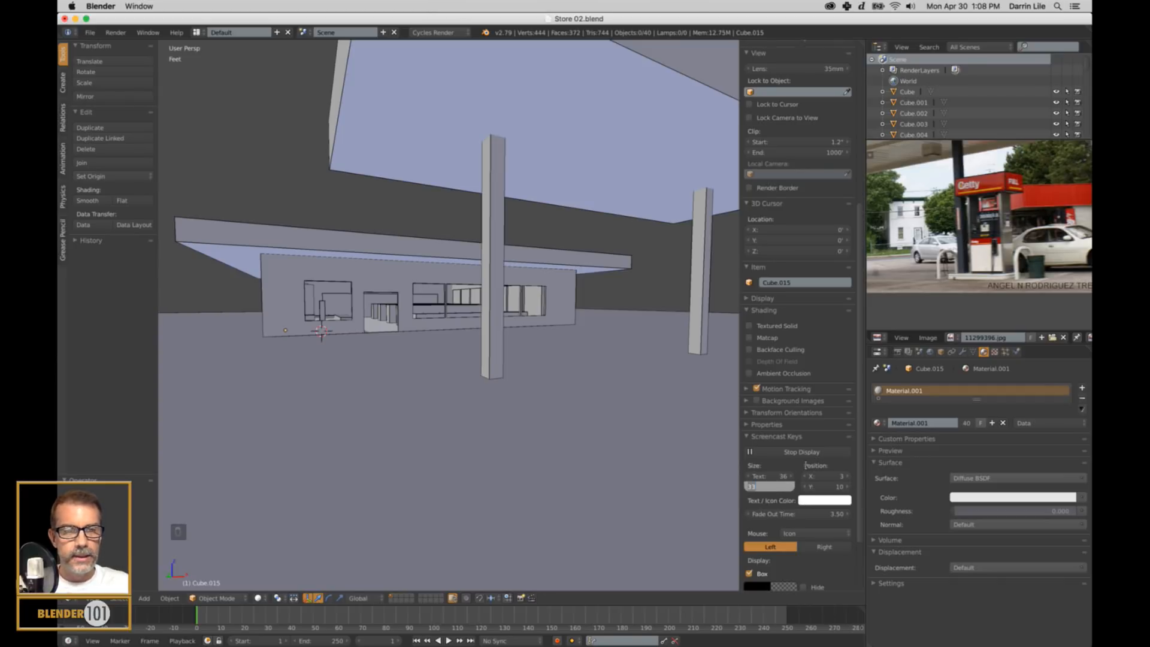
{"action": "key", "text": "Return"}
{"action": "scroll", "coordinate": [792, 532], "scroll_direction": "down", "scroll_amount": 2}
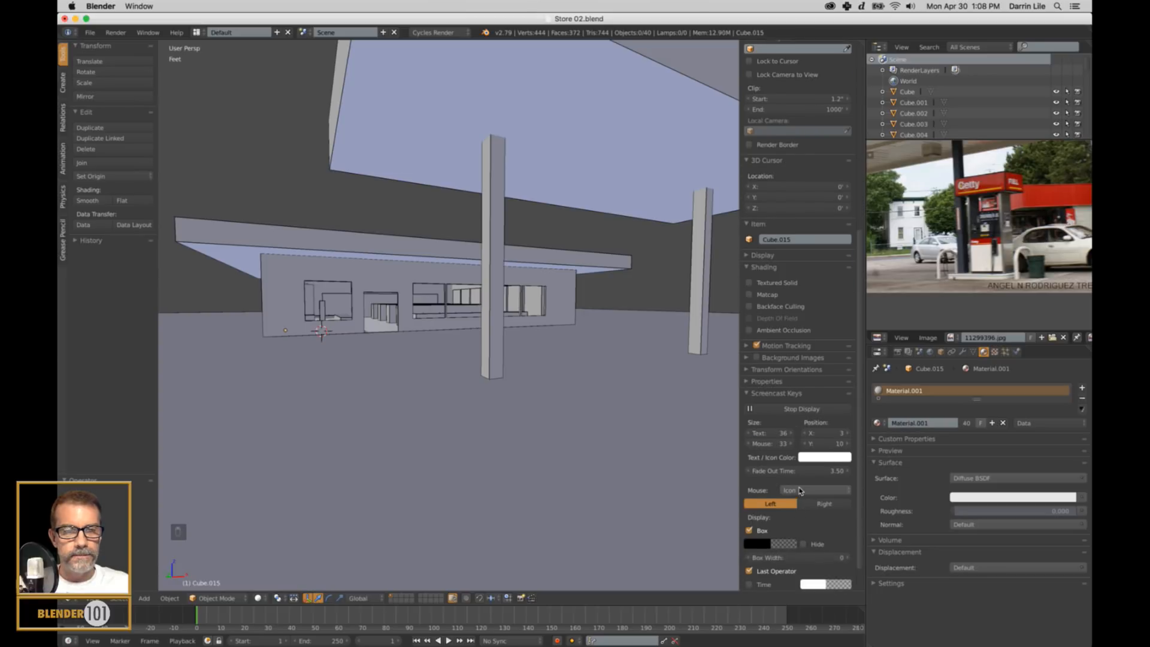
Set the Screencast Keys mouse display to Text and turn off its background box.
{"action": "left_click", "coordinate": [801, 489]}
{"action": "left_click", "coordinate": [789, 453]}
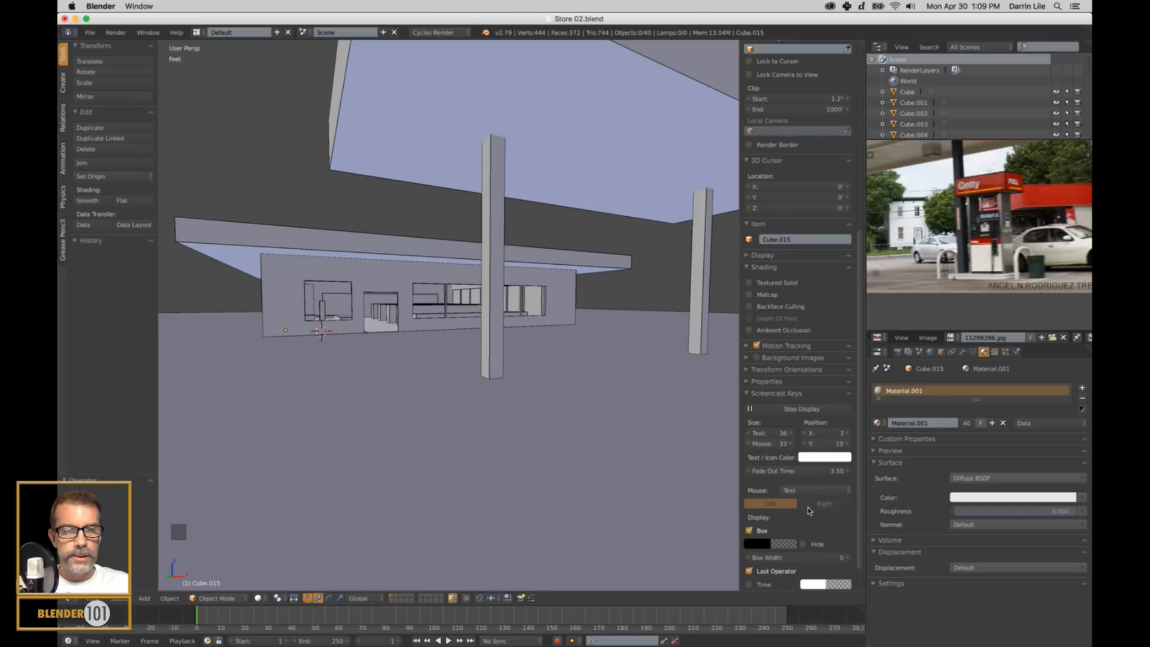
{"action": "scroll", "coordinate": [808, 509], "scroll_direction": "down", "scroll_amount": 4}
{"action": "left_click", "coordinate": [750, 500]}
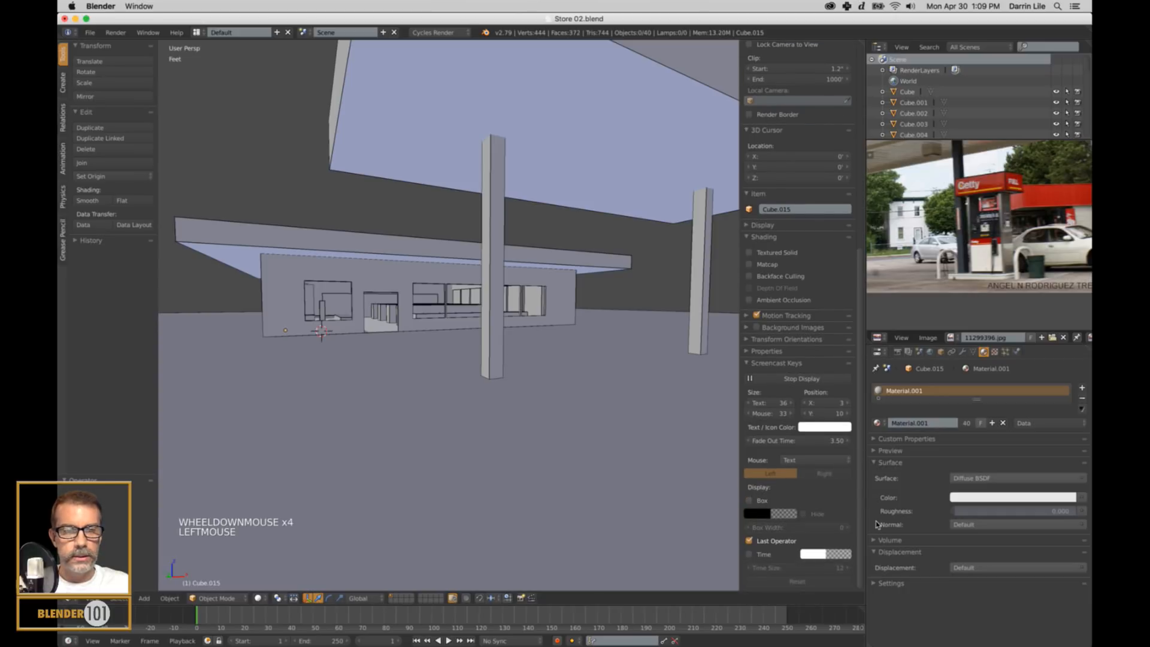
{"action": "key", "text": "n"}
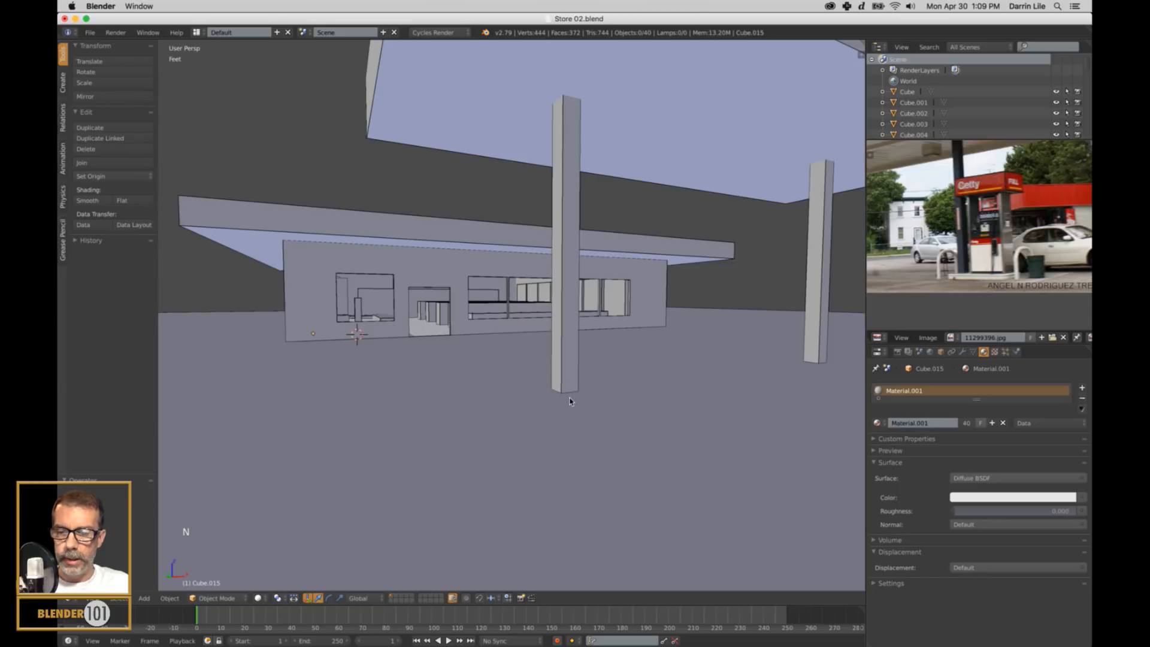
Walk through the store's front door in walk navigation with gravity on and examine the checkout counter and wall shelves.
{"action": "key", "text": "shift+f"}
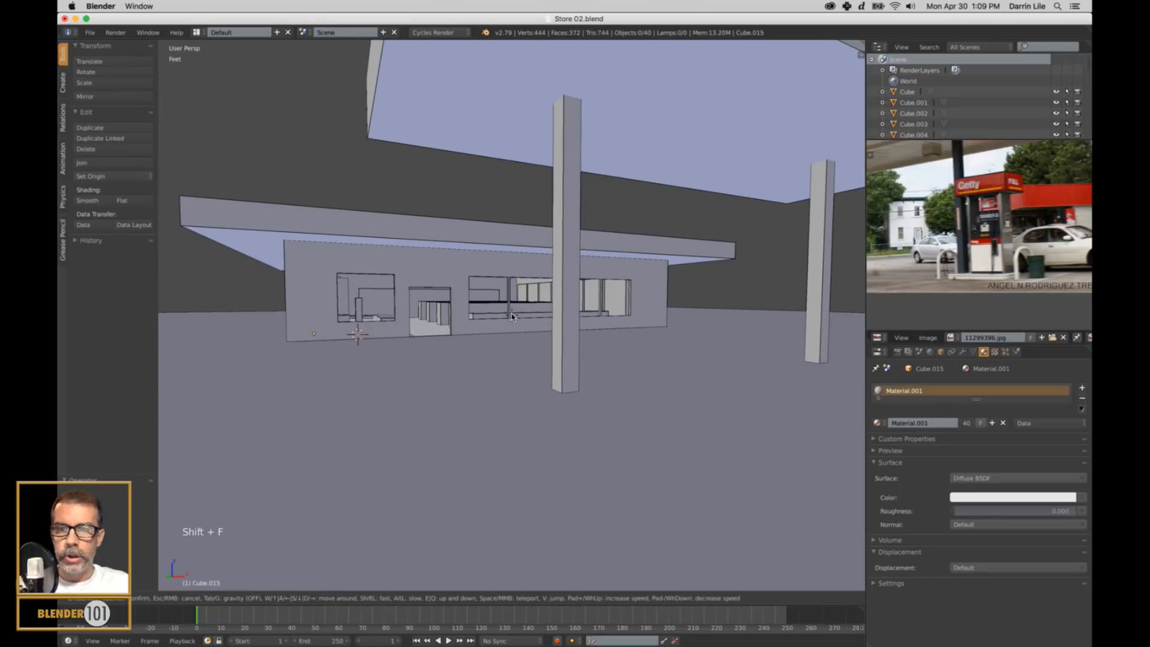
{"action": "key", "text": "Tab"}
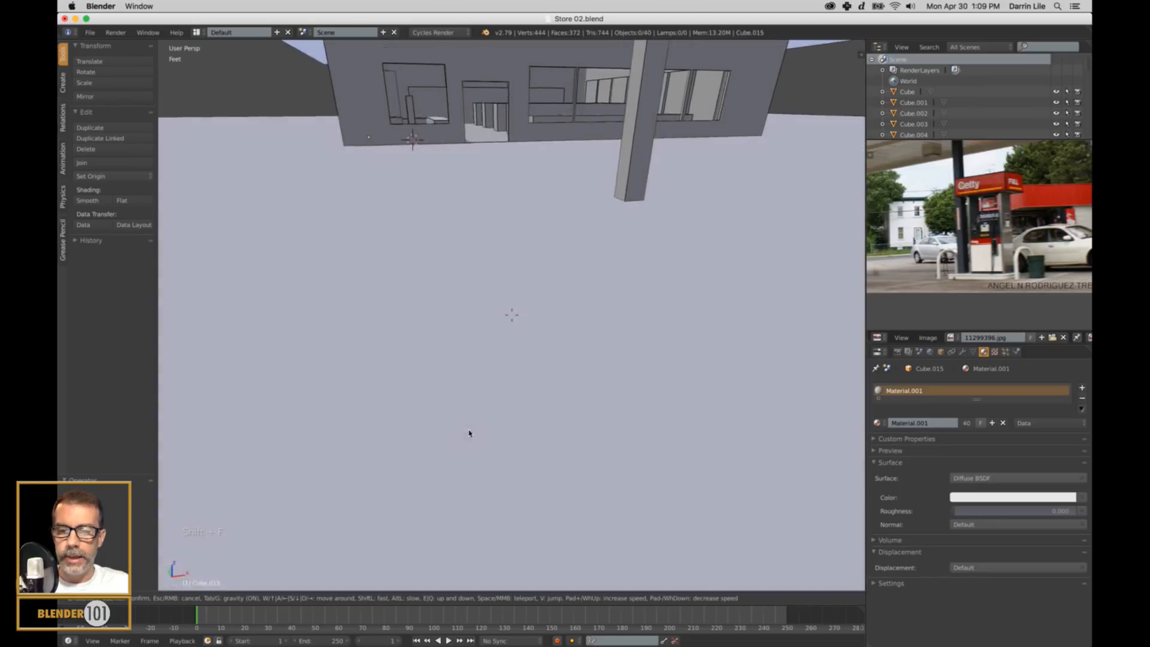
{"action": "key", "text": "w"}
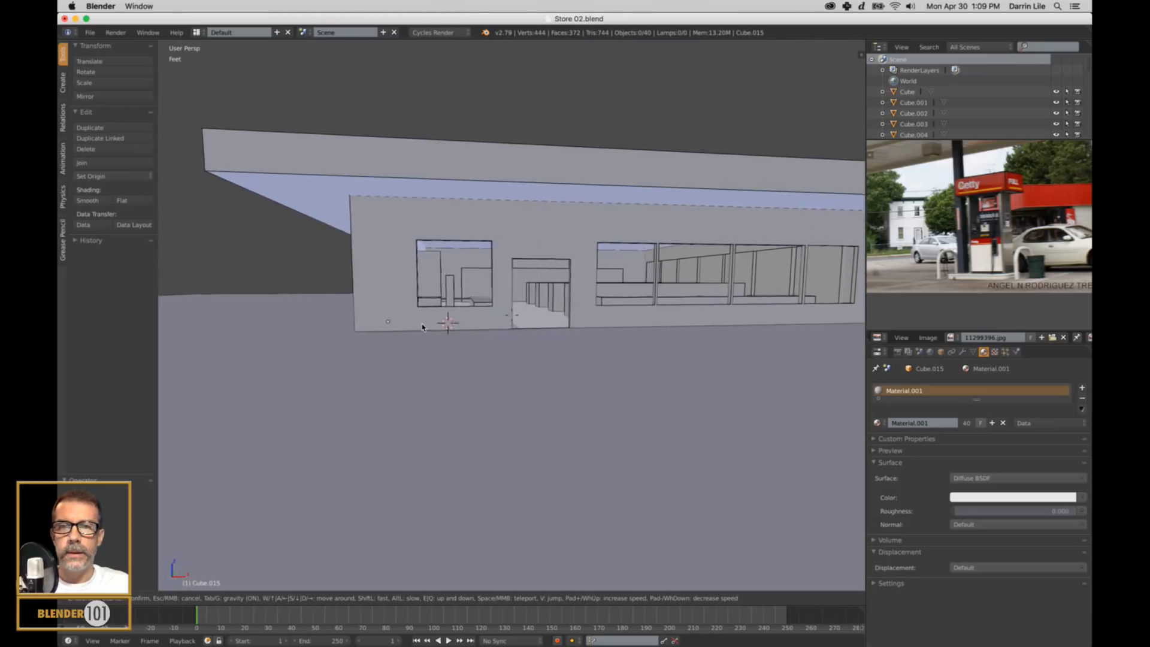
{"action": "key", "text": "w"}
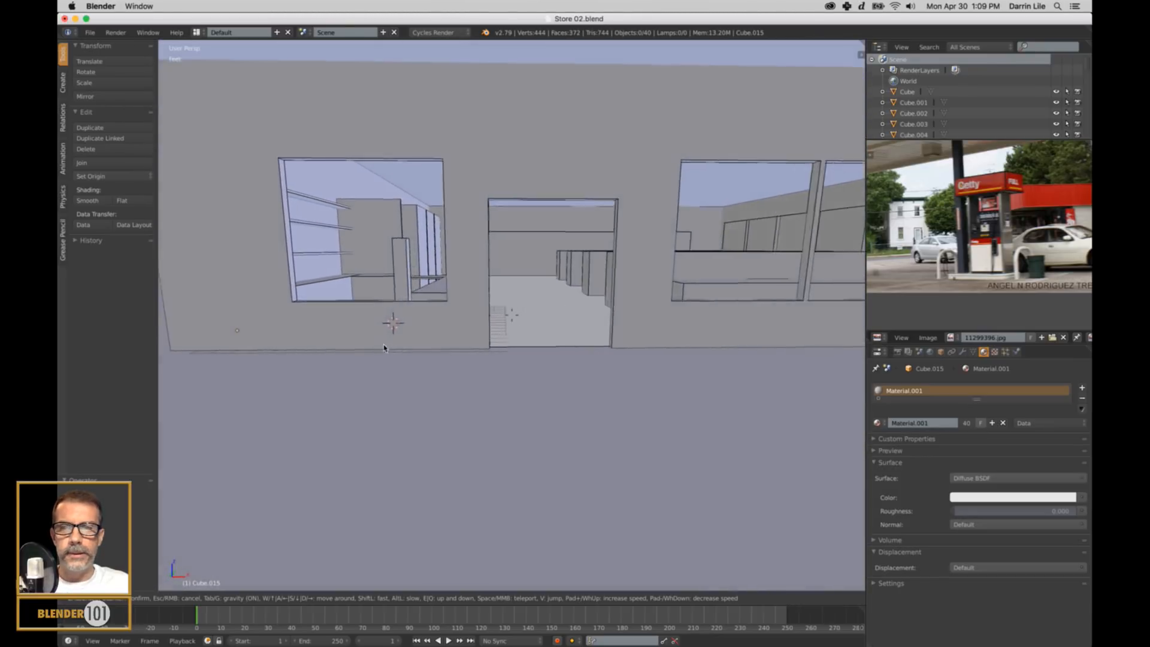
{"action": "key", "text": "w"}
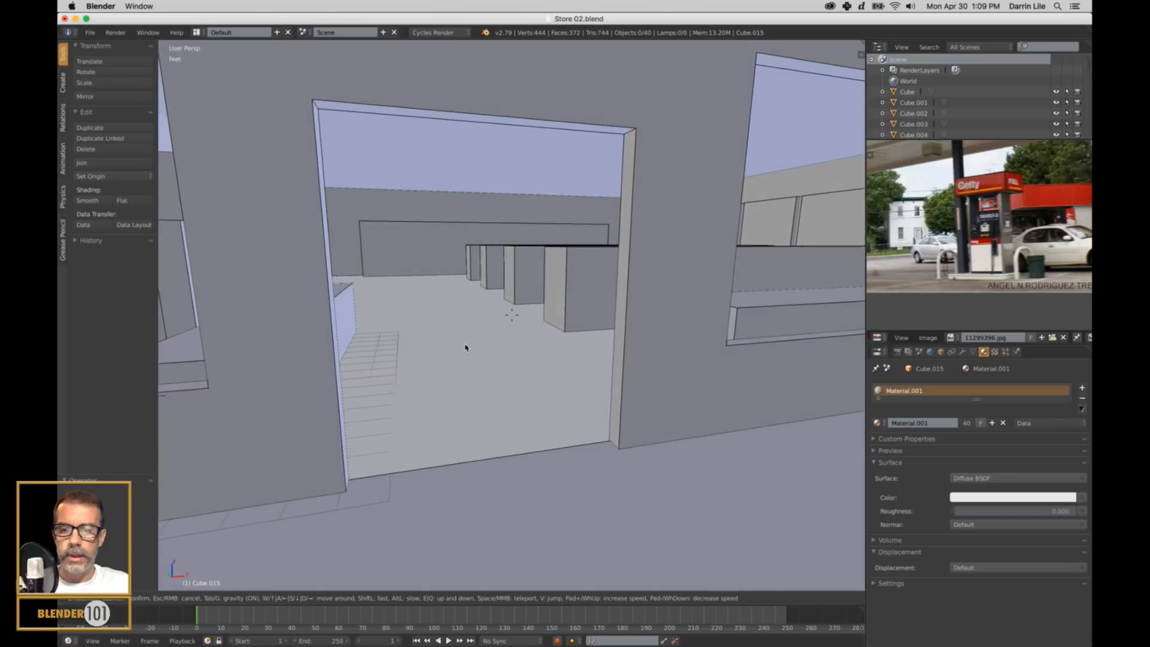
{"action": "key", "text": "w"}
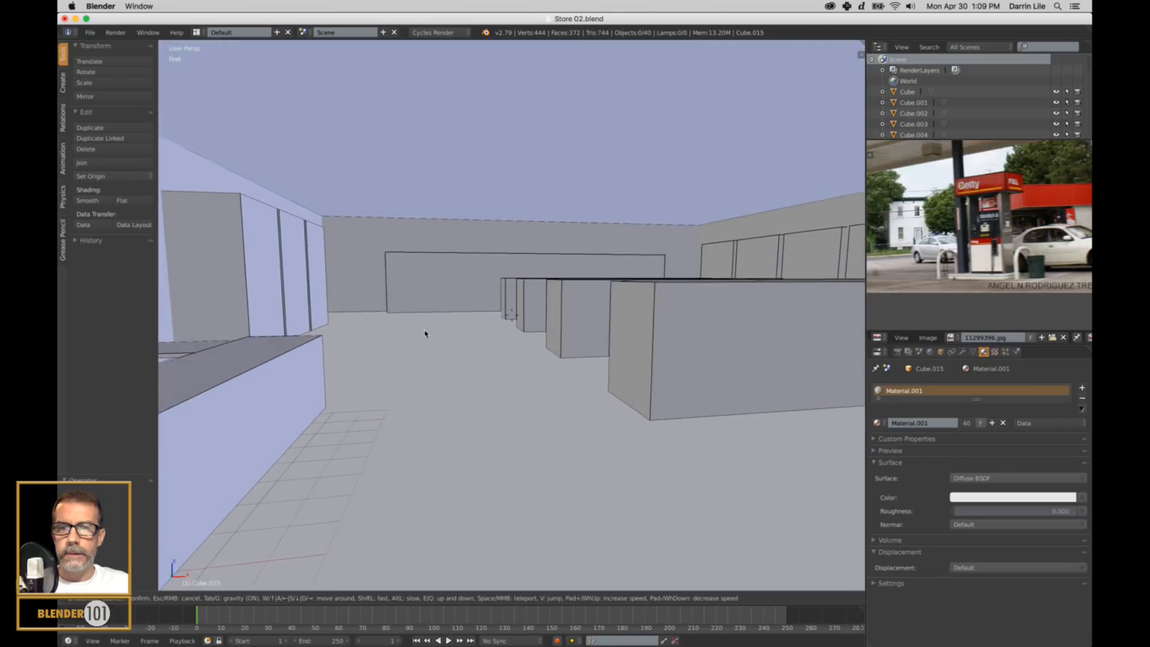
{"action": "key", "text": "w"}
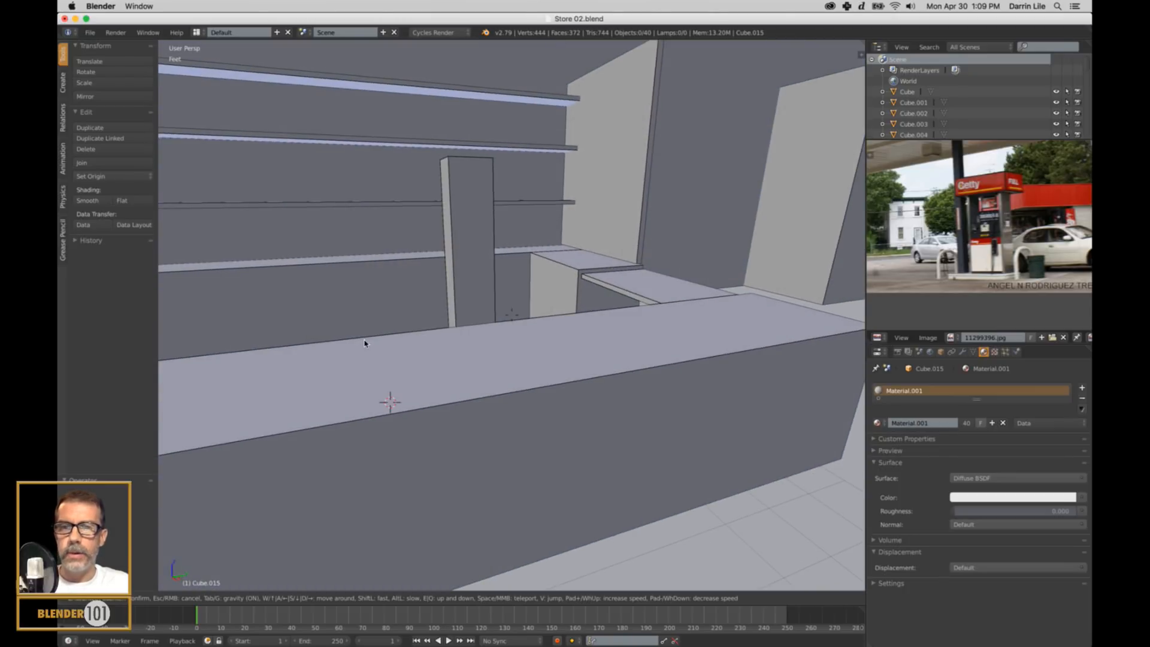
{"action": "key", "text": "w"}
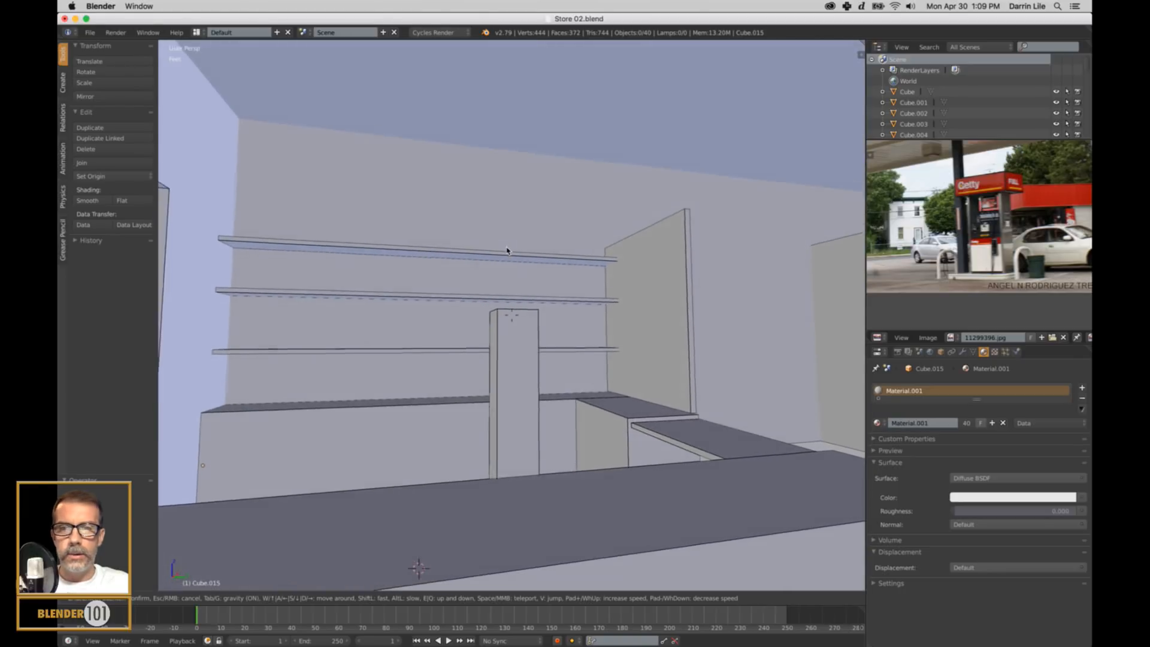
{"action": "key", "text": "s"}
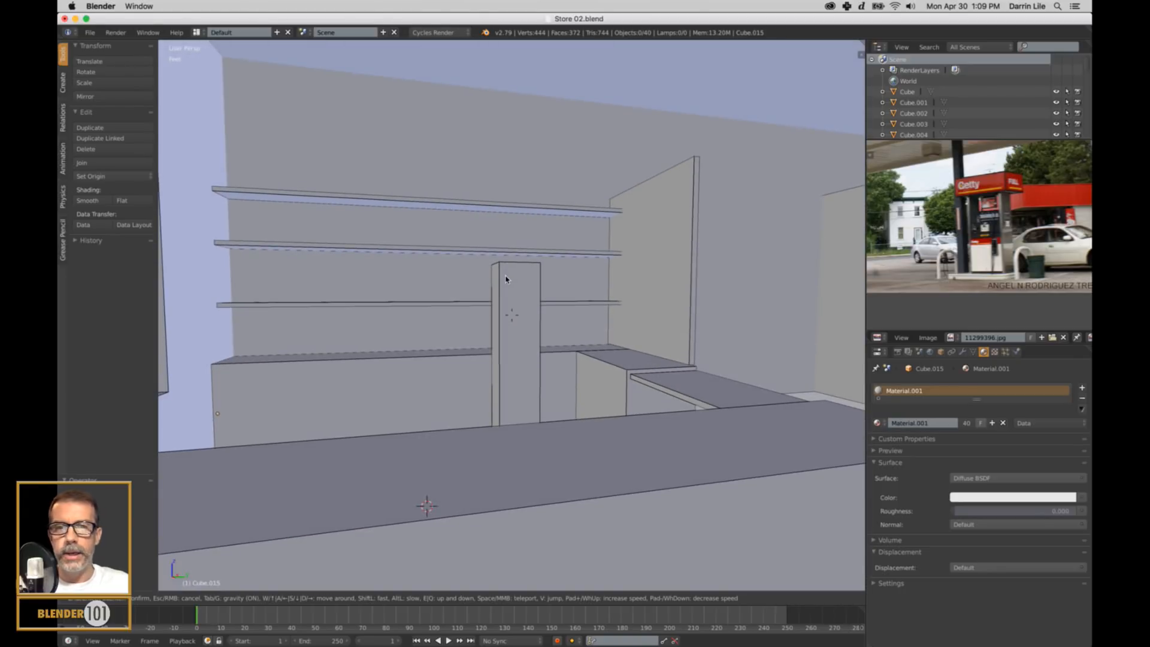
Walk down the store's aisles and examine the shelving units, the wall cooler doors and the far walls.
{"action": "key", "text": "w"}
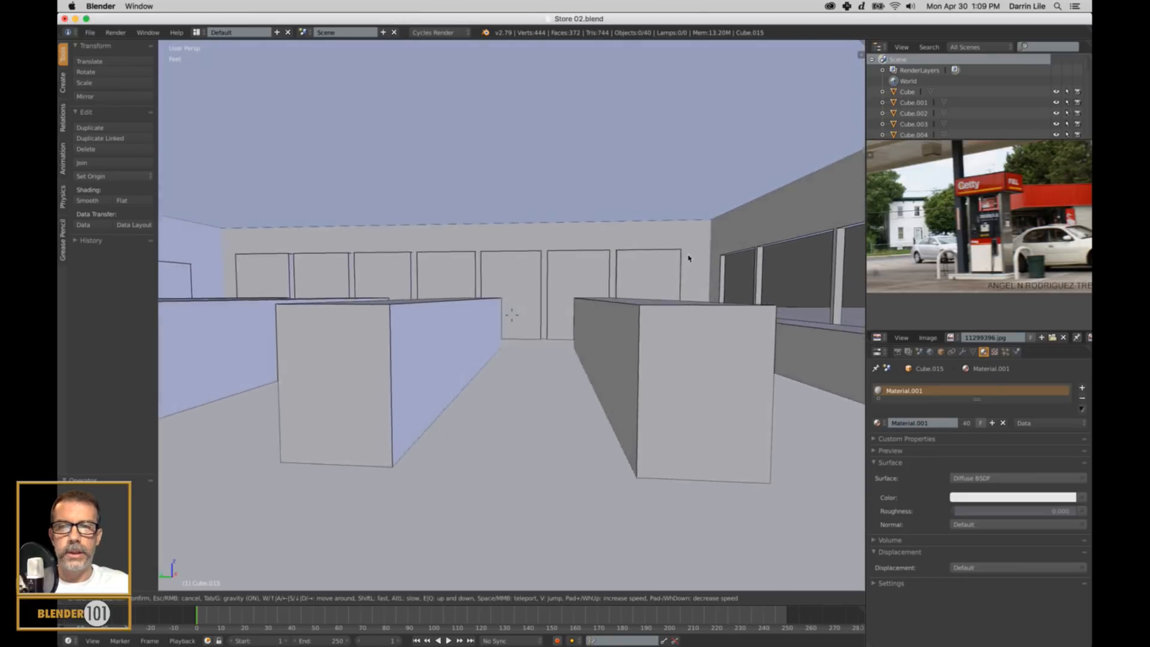
{"action": "key", "text": "a"}
{"action": "key", "text": "a"}
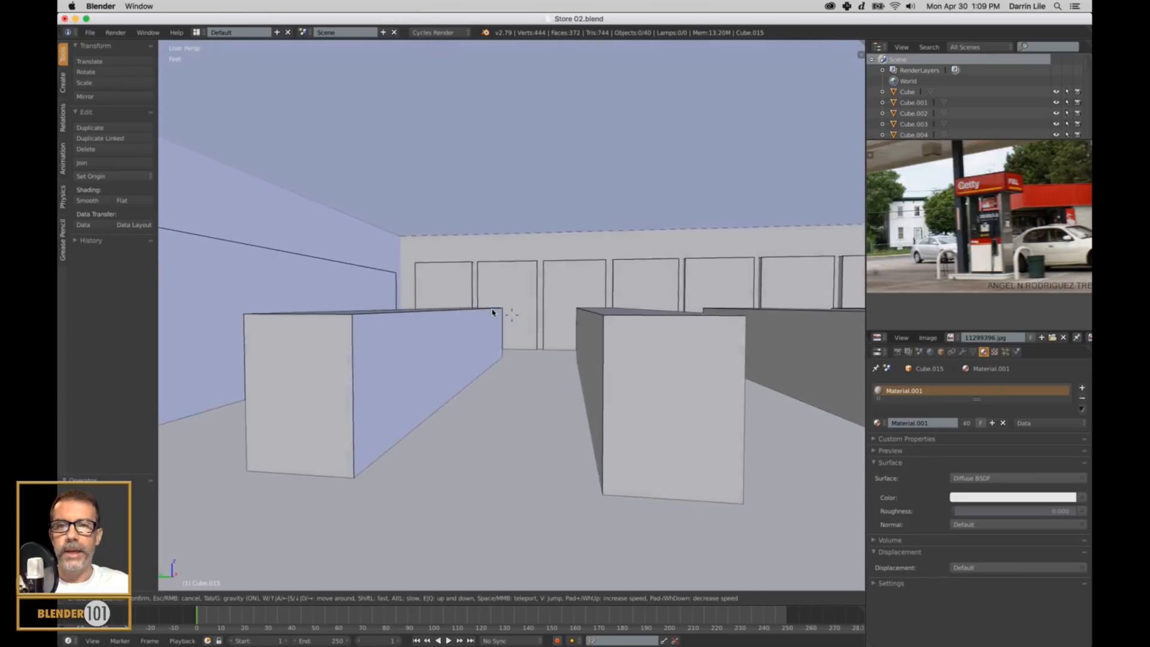
{"action": "key", "text": "s"}
{"action": "key", "text": "w"}
{"action": "key", "text": "w"}
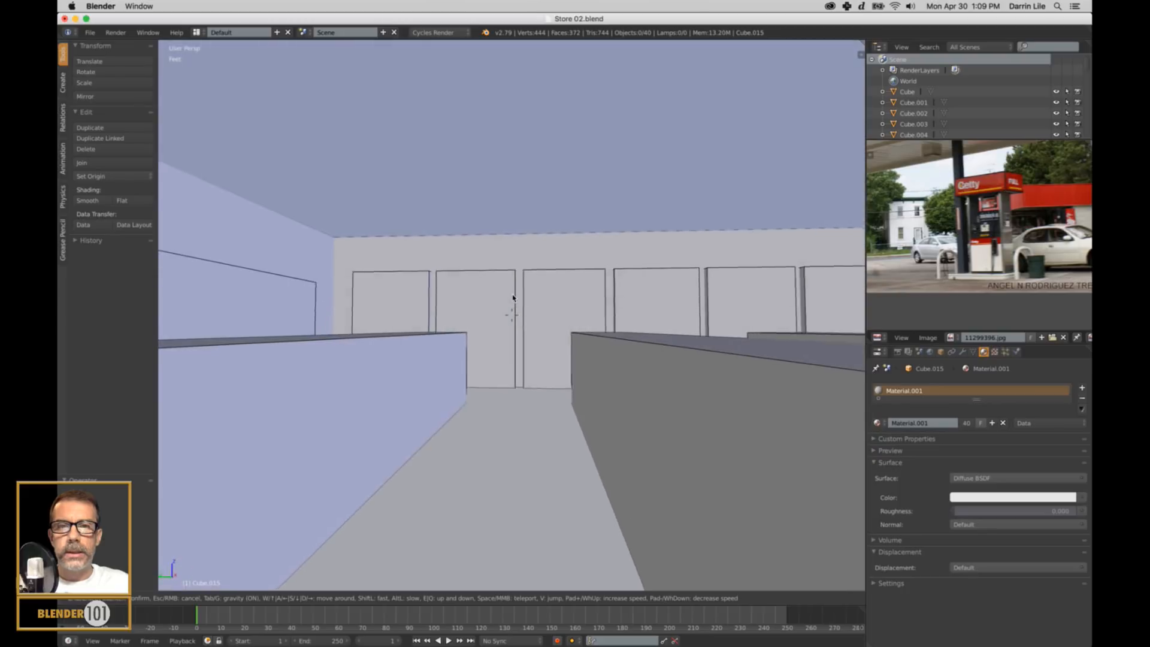
{"action": "key", "text": "w"}
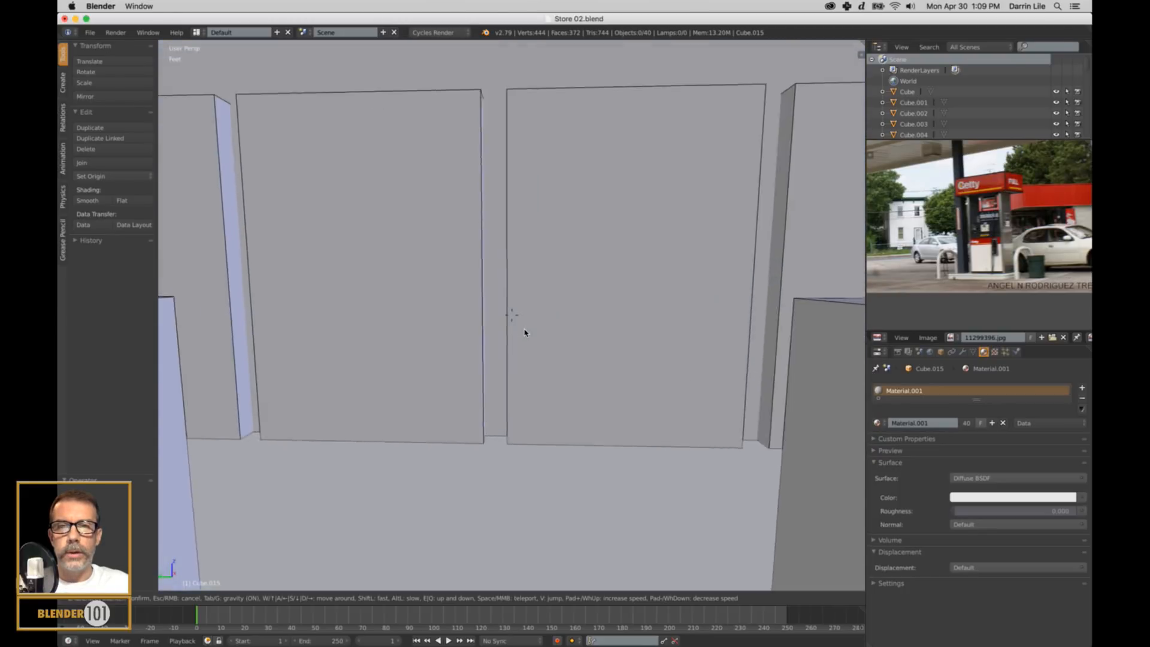
{"action": "key", "text": "w"}
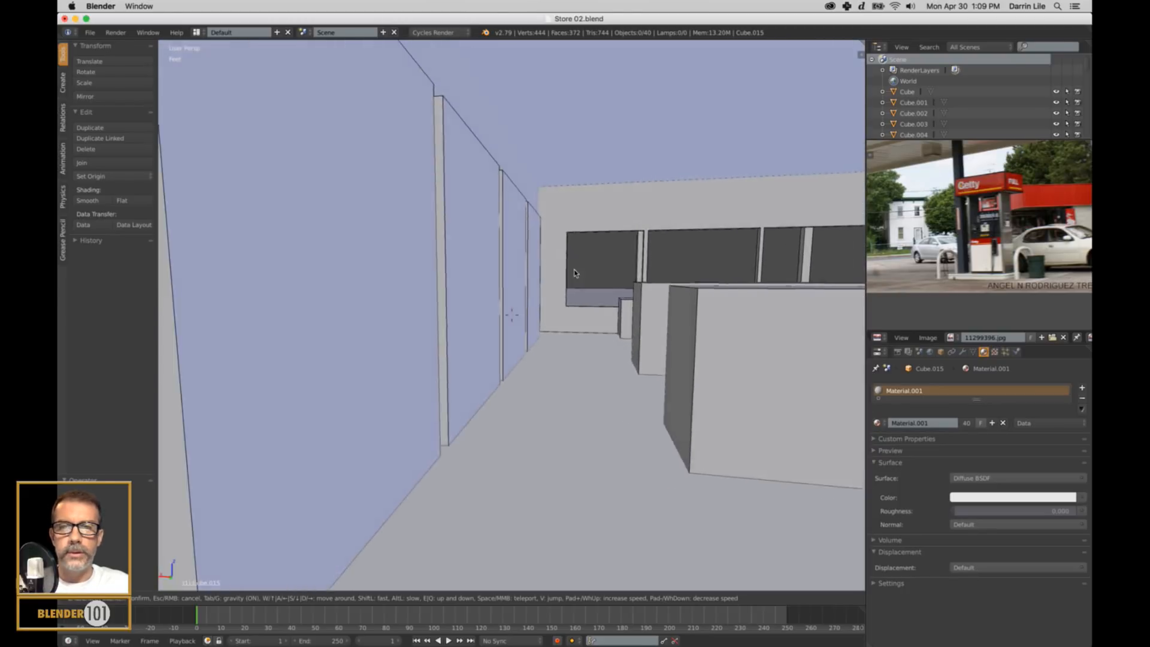
{"action": "key", "text": "w"}
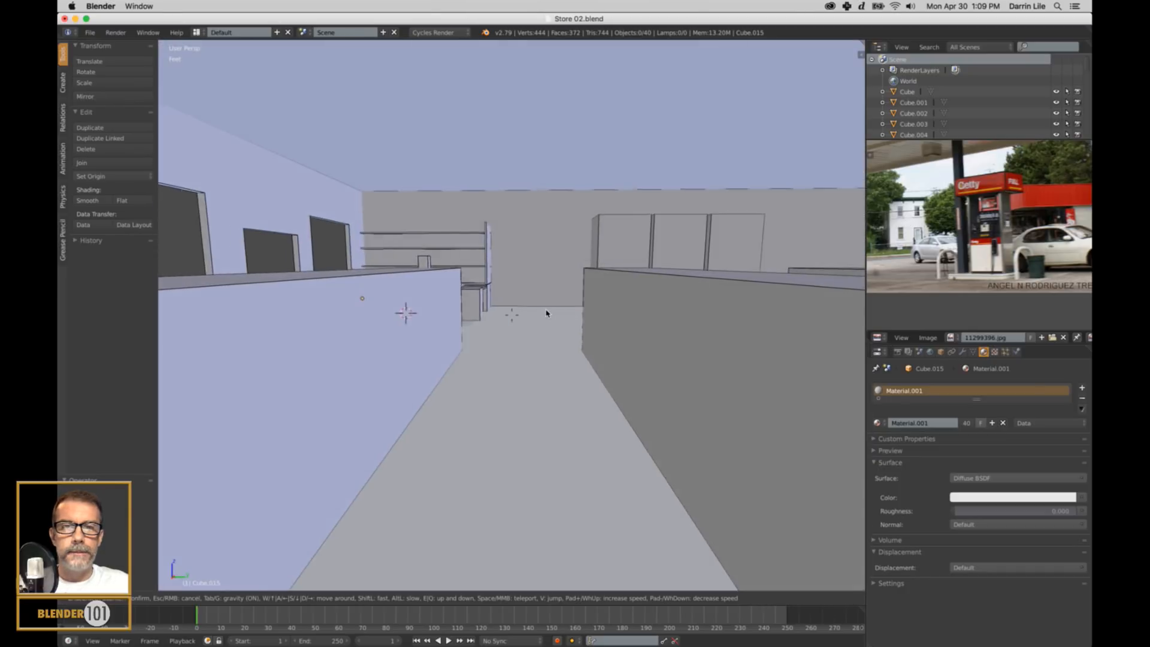
{"action": "key", "text": "w"}
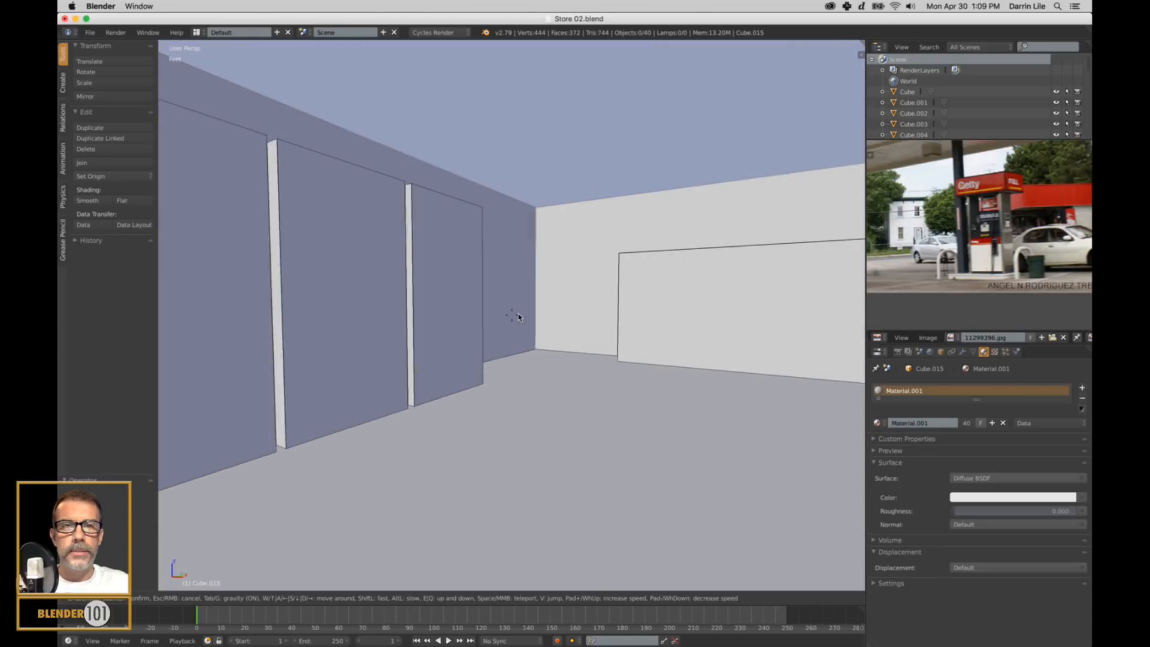
{"action": "key", "text": "w"}
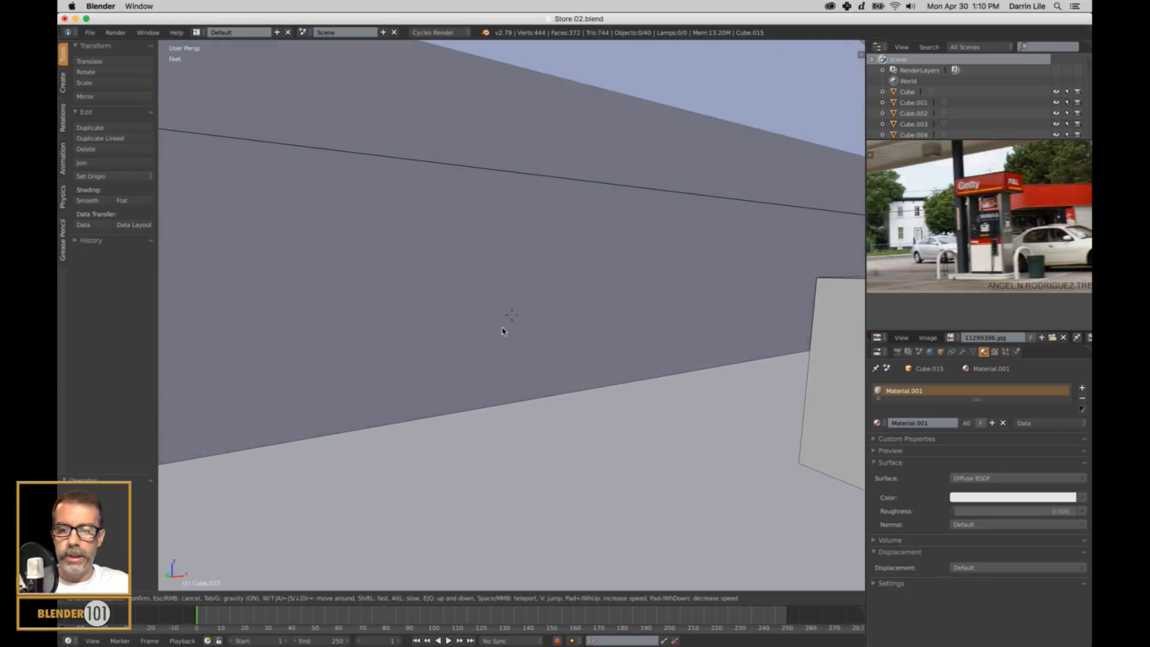
Walk back across the sales floor and examine the front windows, the wall unit and the checkout counter with its shelves.
{"action": "key", "text": "s"}
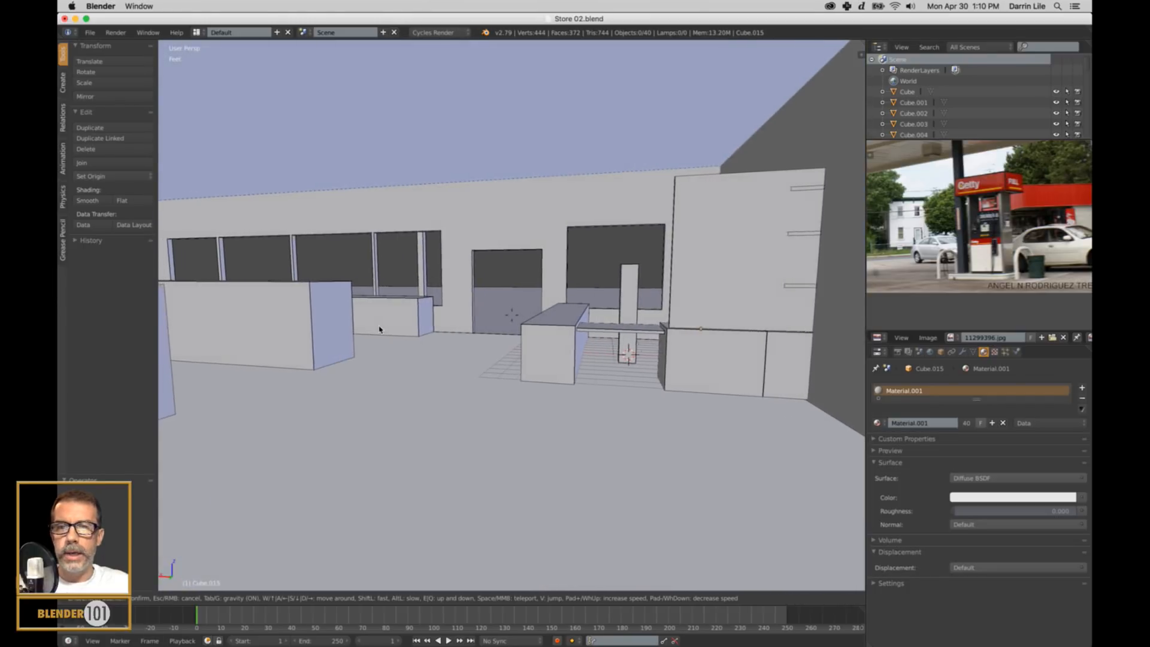
{"action": "key", "text": "w"}
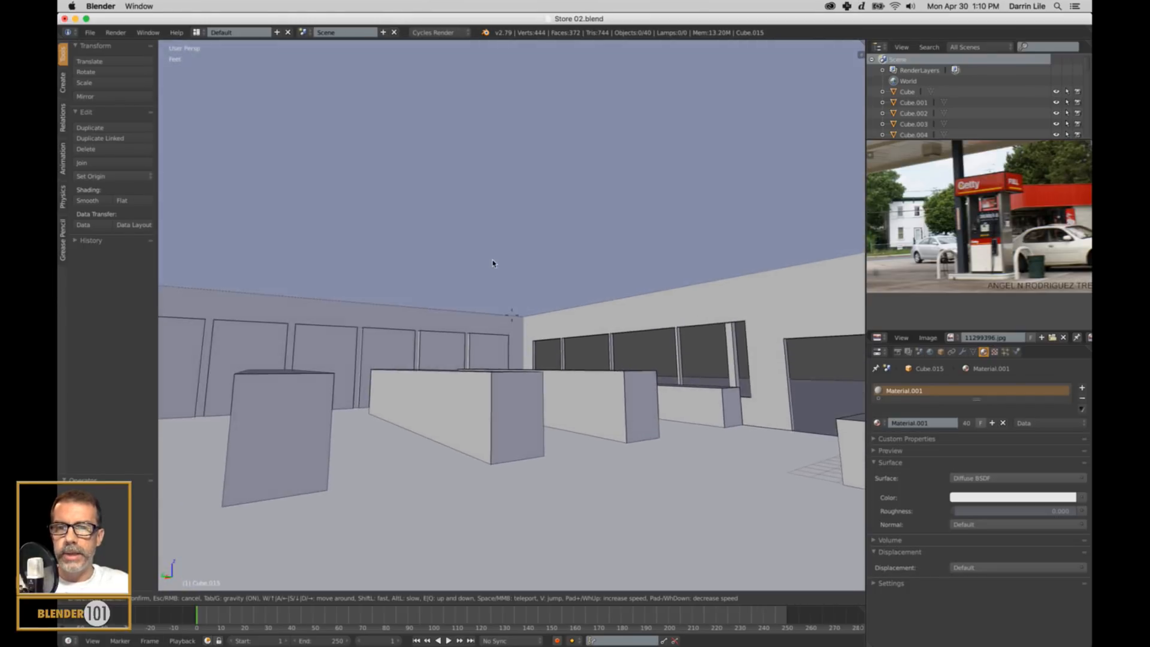
{"action": "key", "text": "w"}
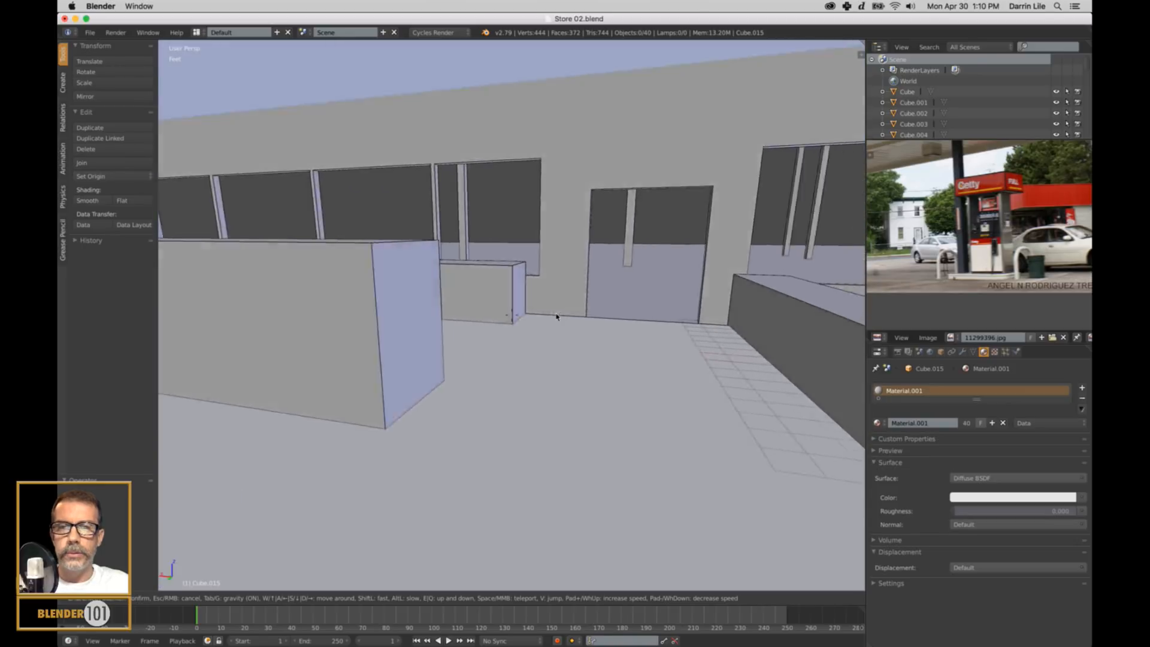
{"action": "key", "text": "w"}
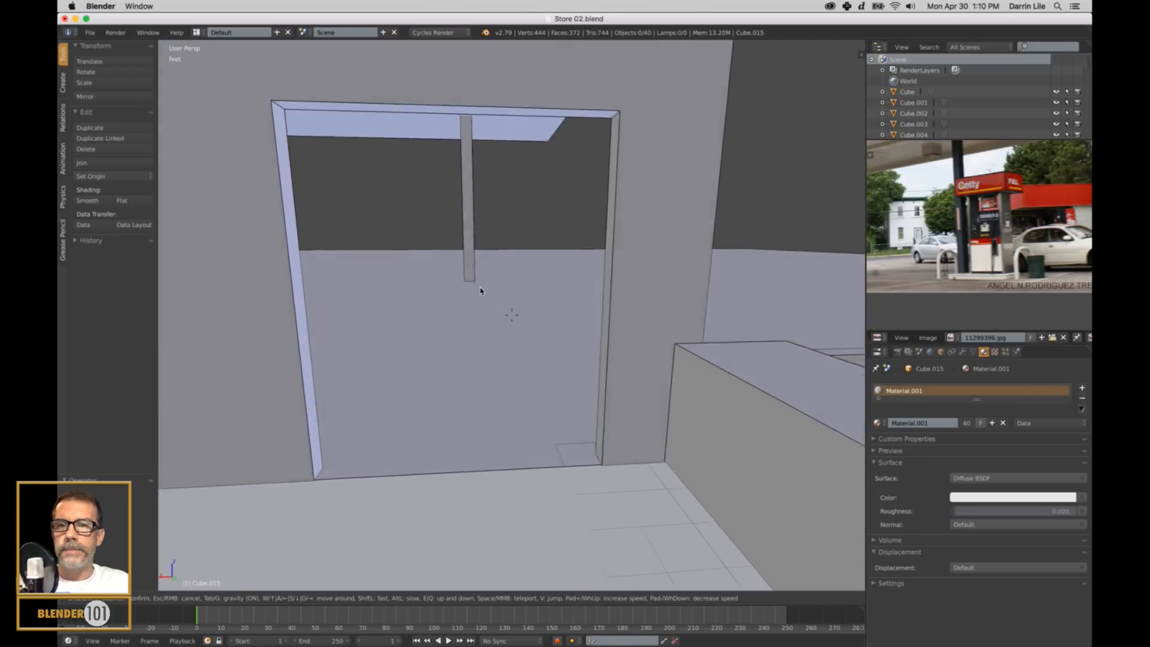
{"action": "key", "text": "w"}
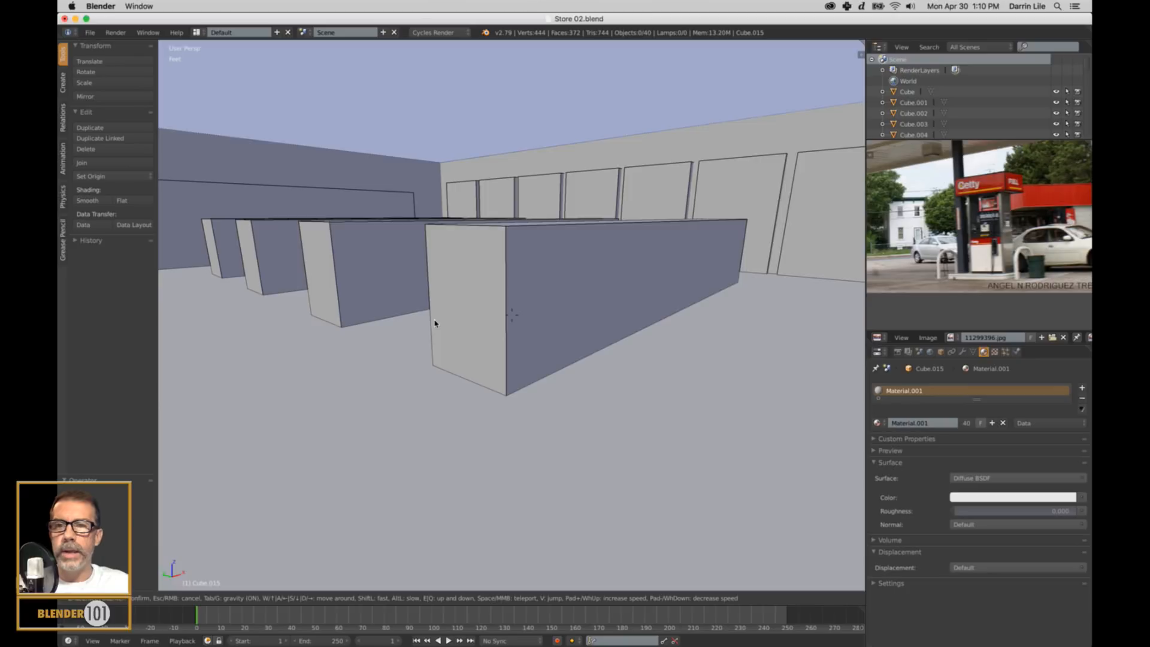
{"action": "key", "text": "w"}
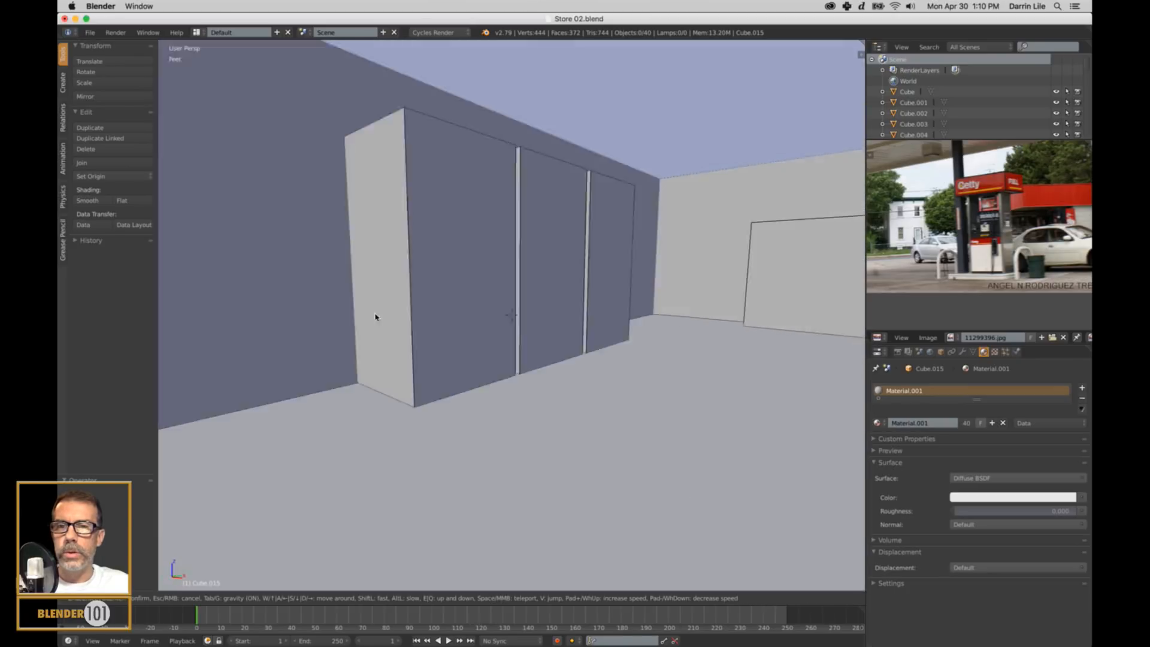
{"action": "key", "text": "w"}
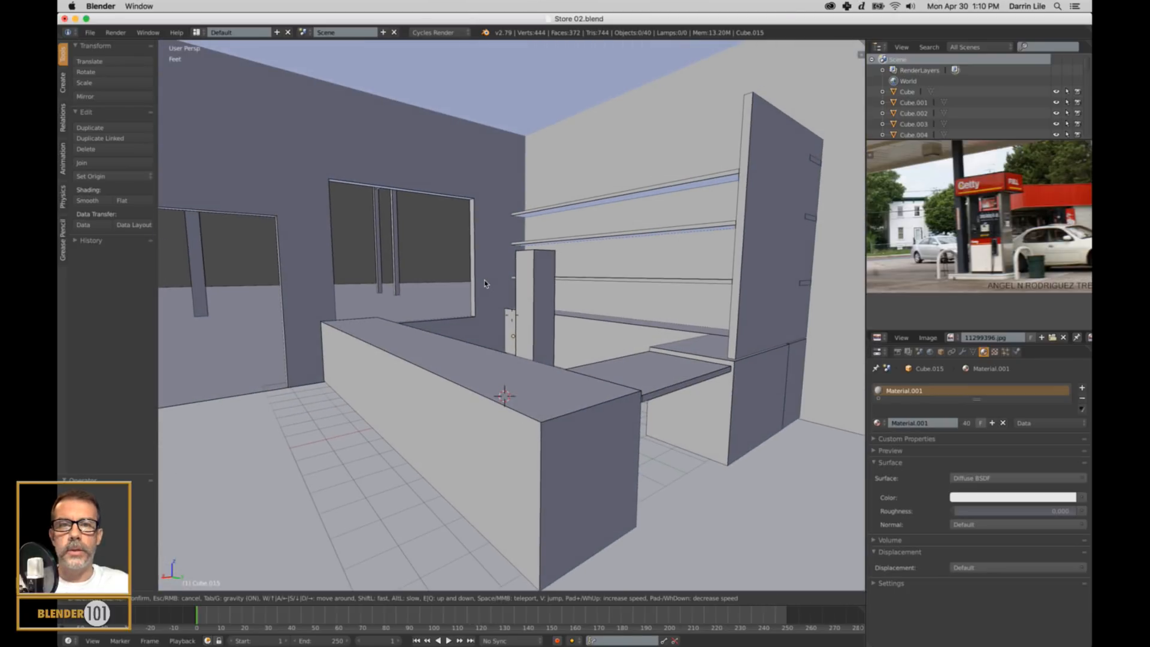
{"action": "key", "text": "w"}
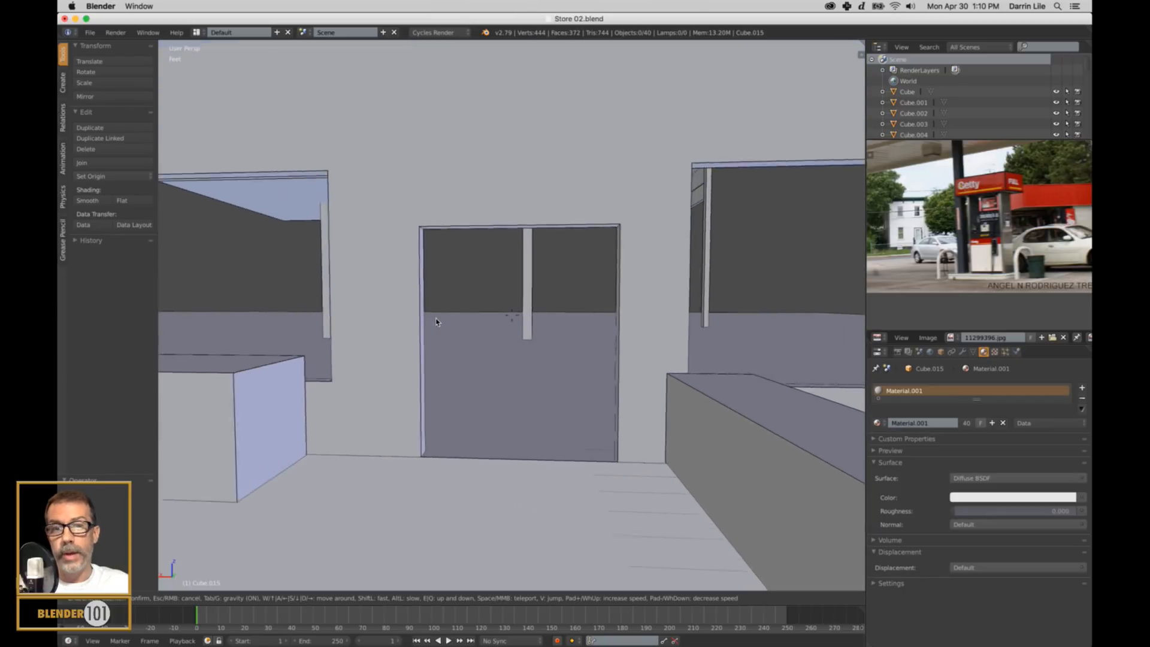
Walk out the front door past the roadside sign and canopy posts, and end walk navigation facing the storefront.
{"action": "key", "text": "w"}
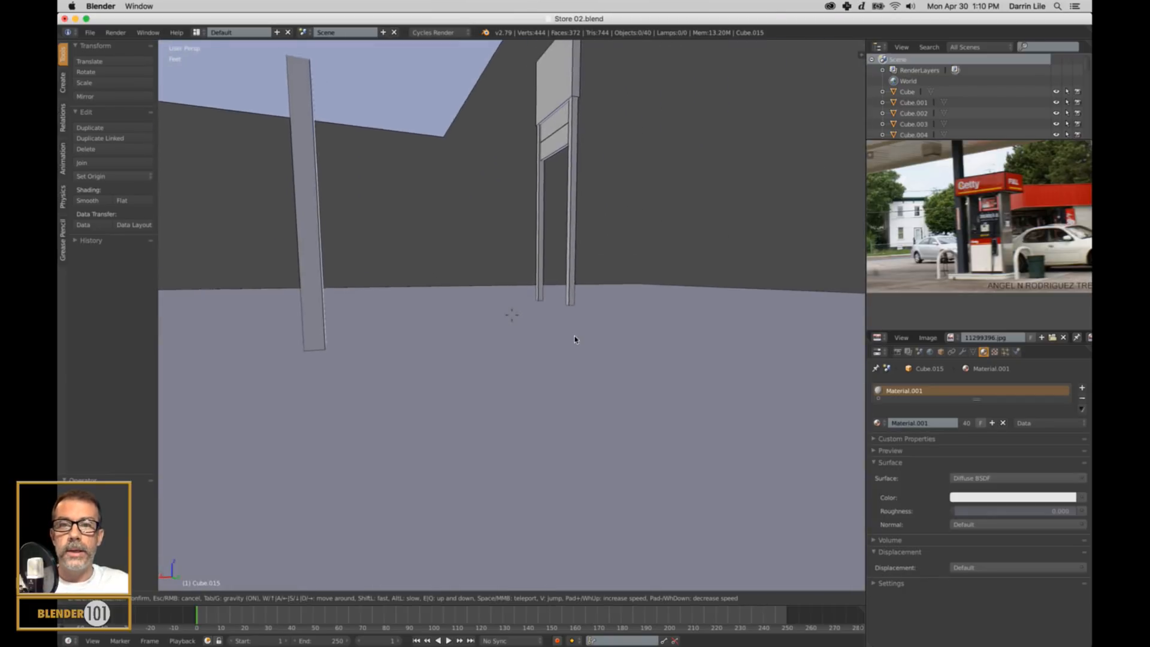
{"action": "key", "text": "w"}
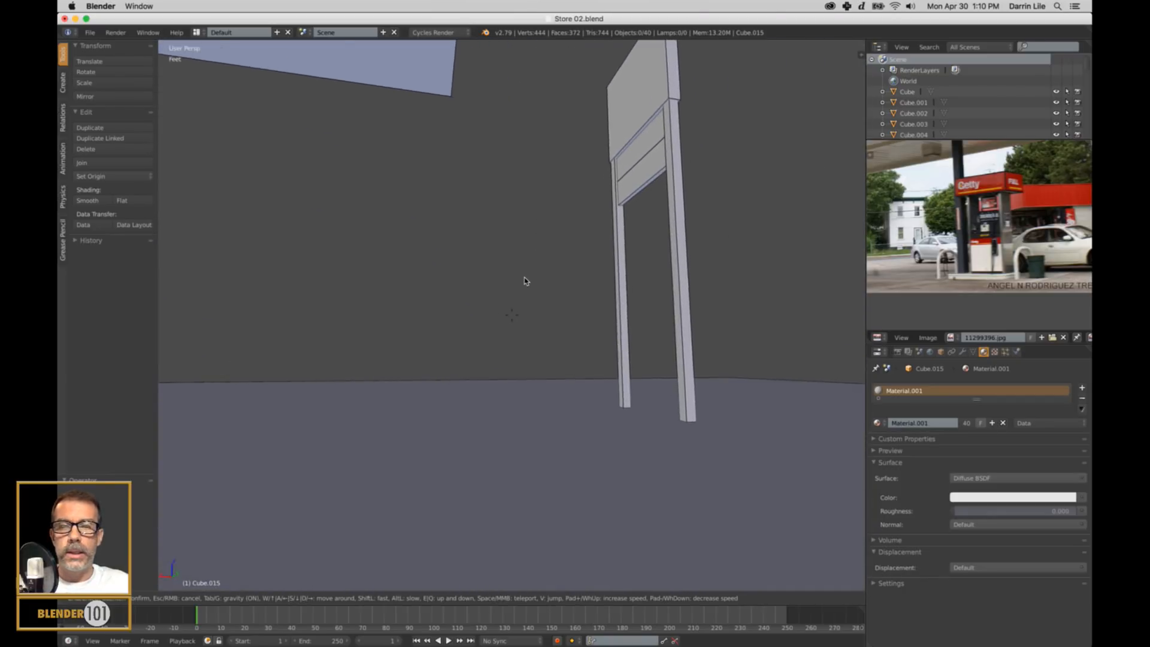
{"action": "key", "text": "s"}
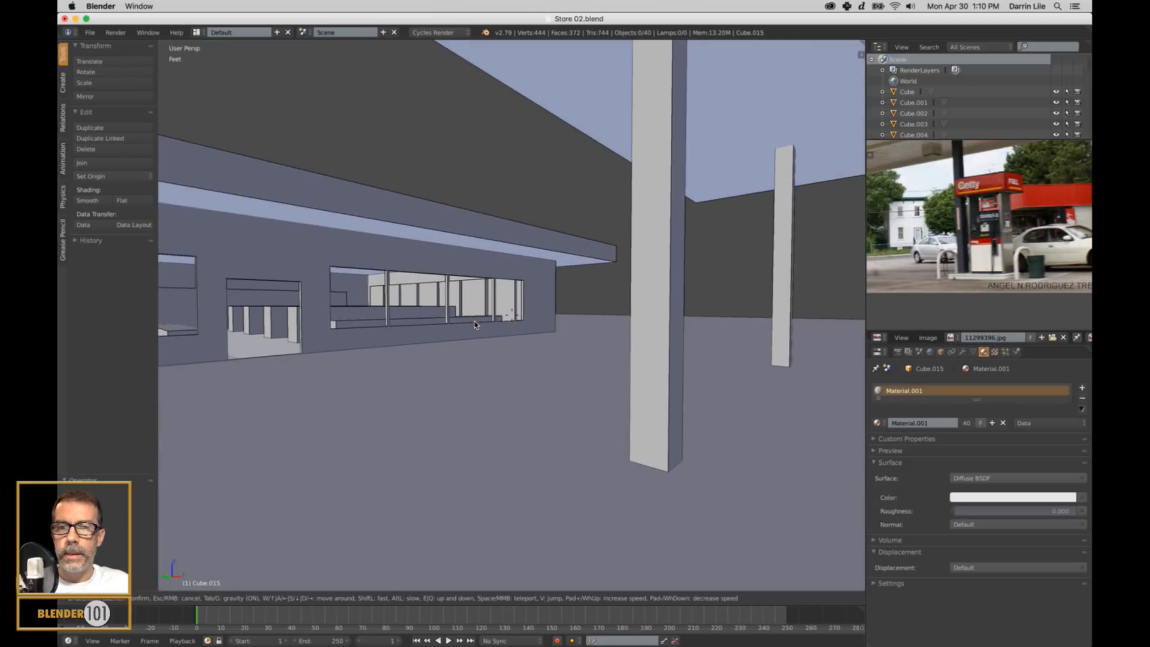
{"action": "left_click", "coordinate": [514, 321]}
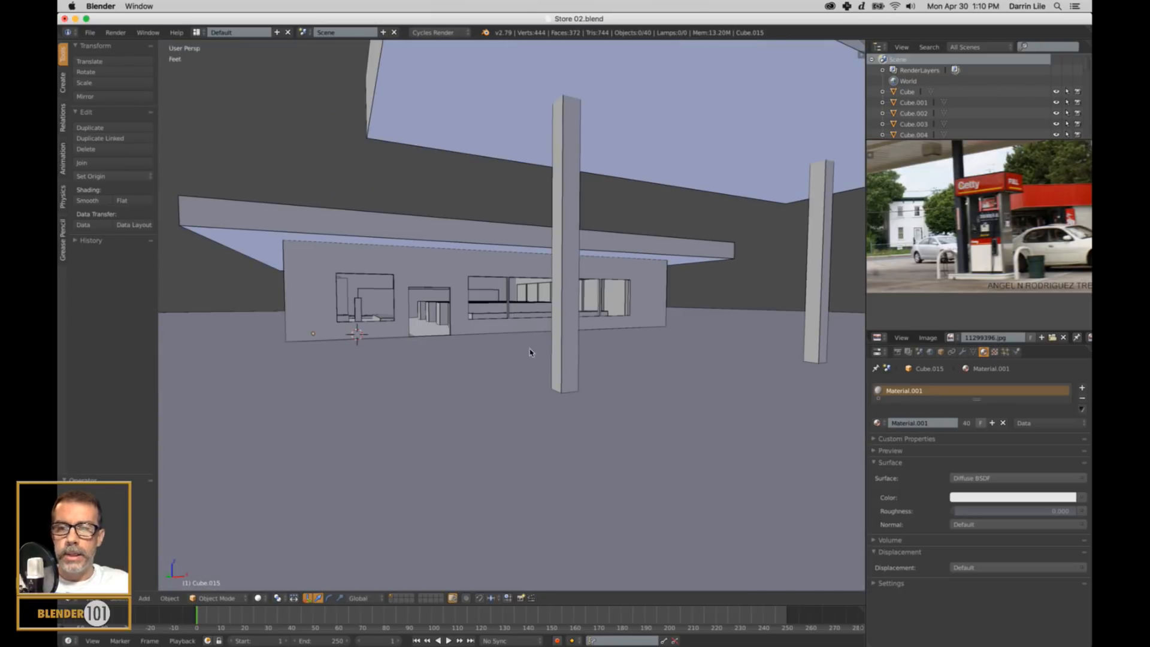
Enlarge the reference image area downward and frame the fuel pump in the photo.
{"action": "scroll", "coordinate": [997, 221], "scroll_direction": "up", "scroll_amount": 3}
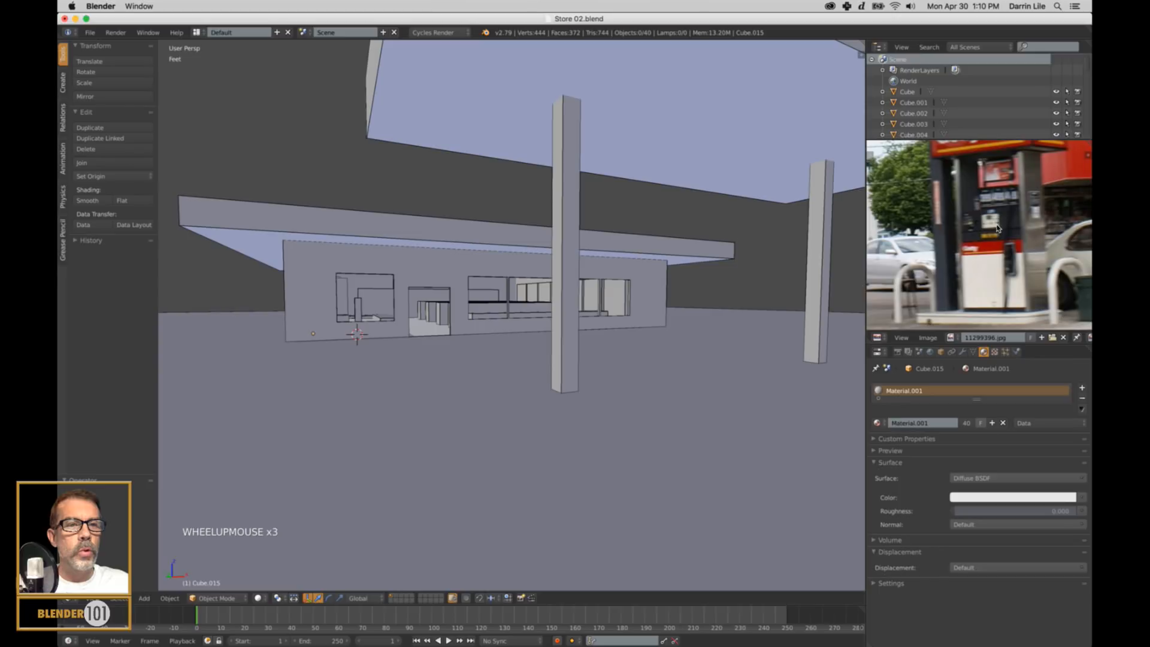
{"action": "middle_click_drag", "start_coordinate": [998, 221], "coordinate": [985, 223]}
{"action": "scroll", "coordinate": [984, 222], "scroll_direction": "up", "scroll_amount": 1}
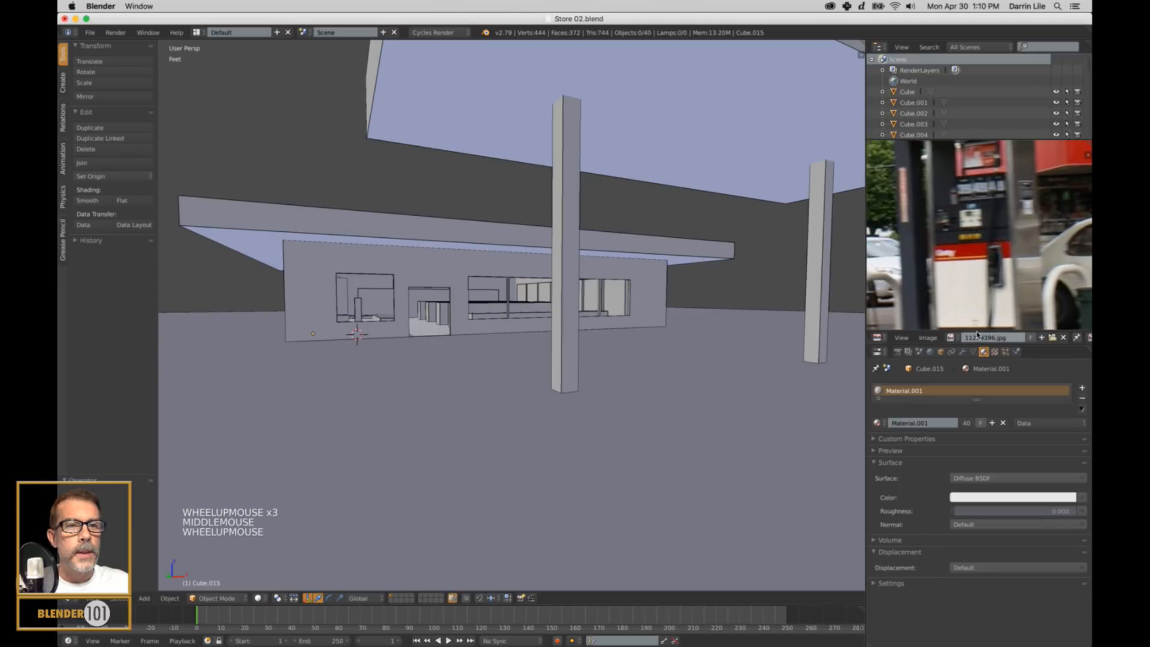
{"action": "left_click", "coordinate": [978, 345]}
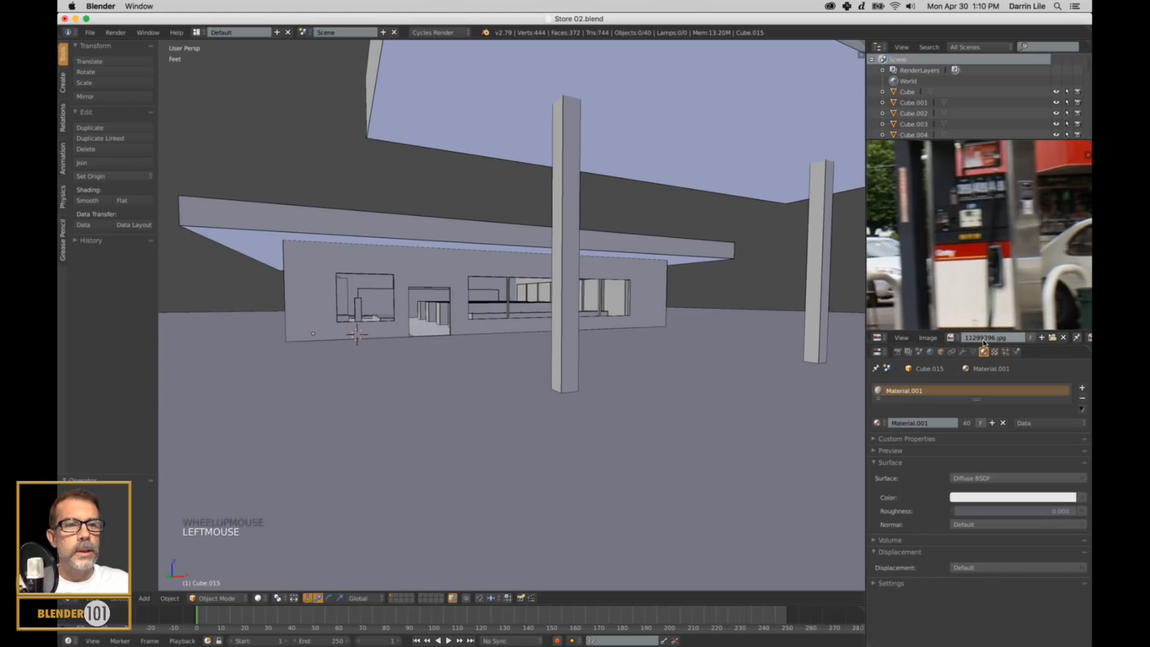
{"action": "left_click_drag", "start_coordinate": [983, 336], "coordinate": [985, 424]}
{"action": "middle_click_drag", "start_coordinate": [989, 309], "coordinate": [995, 329]}
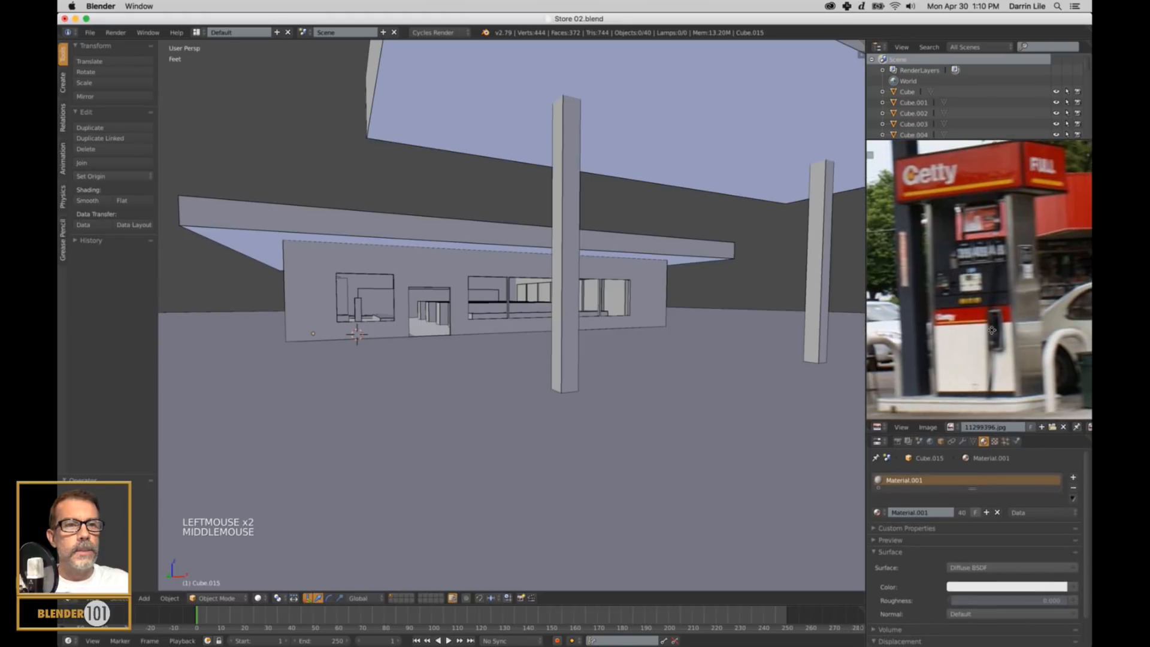
Examine the reference photo's canopy and pump surroundings, and compare the modelled store, canopy and roadside sign from outside.
{"action": "scroll", "coordinate": [999, 327], "scroll_direction": "down", "scroll_amount": 2}
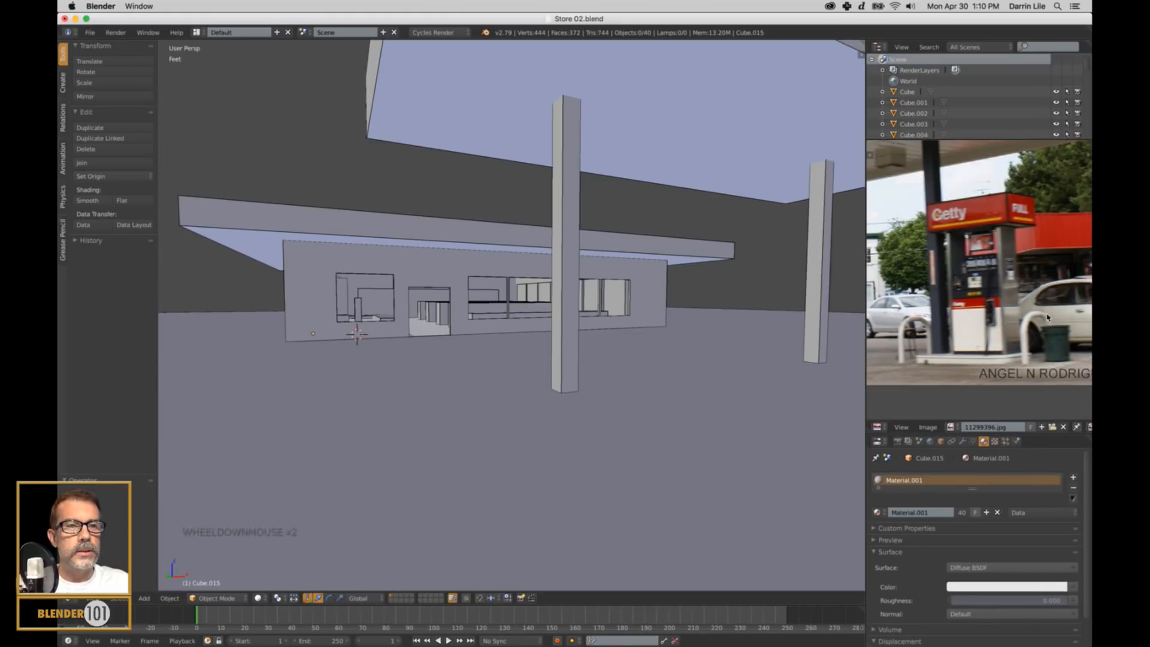
{"action": "scroll", "coordinate": [974, 322], "scroll_direction": "down", "scroll_amount": 3}
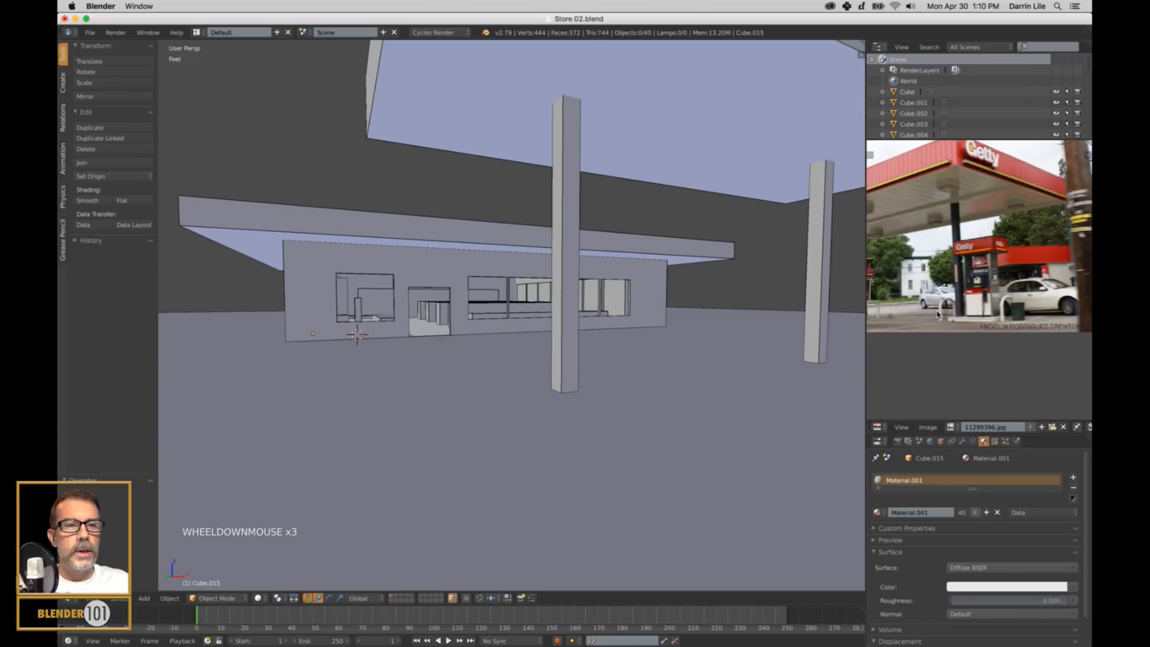
{"action": "middle_click_drag", "start_coordinate": [974, 323], "coordinate": [953, 296]}
{"action": "scroll", "coordinate": [1010, 330], "scroll_direction": "up", "scroll_amount": 4}
{"action": "scroll", "coordinate": [683, 315], "scroll_direction": "down", "scroll_amount": 2}
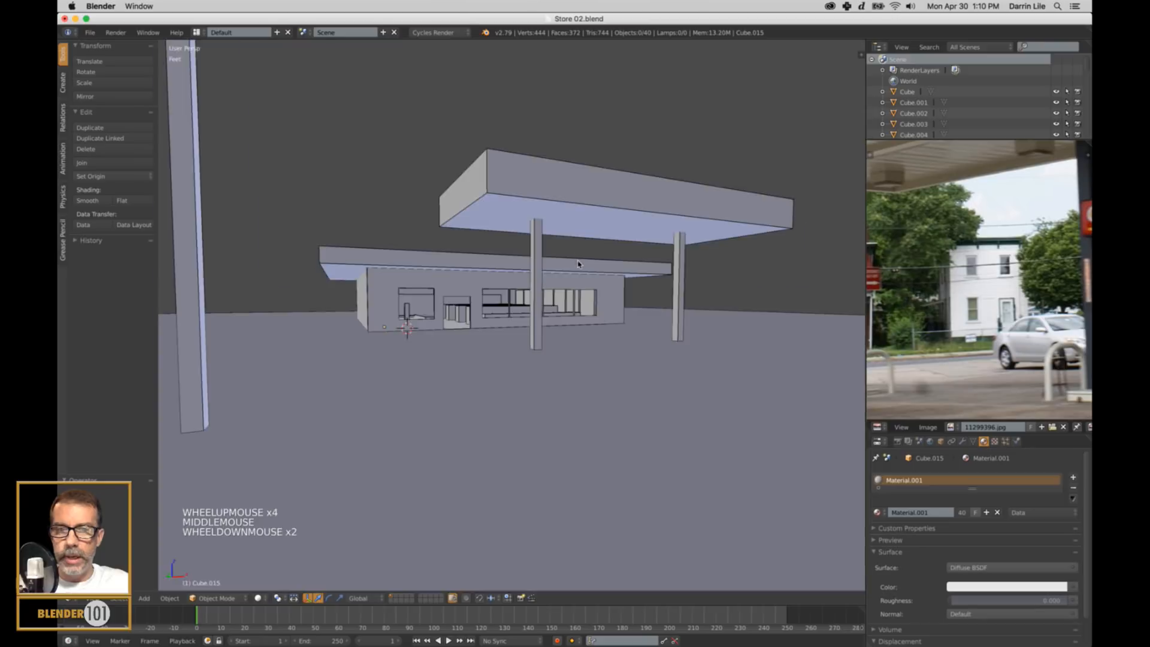
{"action": "middle_click_drag", "start_coordinate": [578, 263], "coordinate": [646, 279]}
{"action": "scroll", "coordinate": [623, 268], "scroll_direction": "down", "scroll_amount": 3}
{"action": "middle_click_drag", "start_coordinate": [612, 336], "coordinate": [695, 295]}
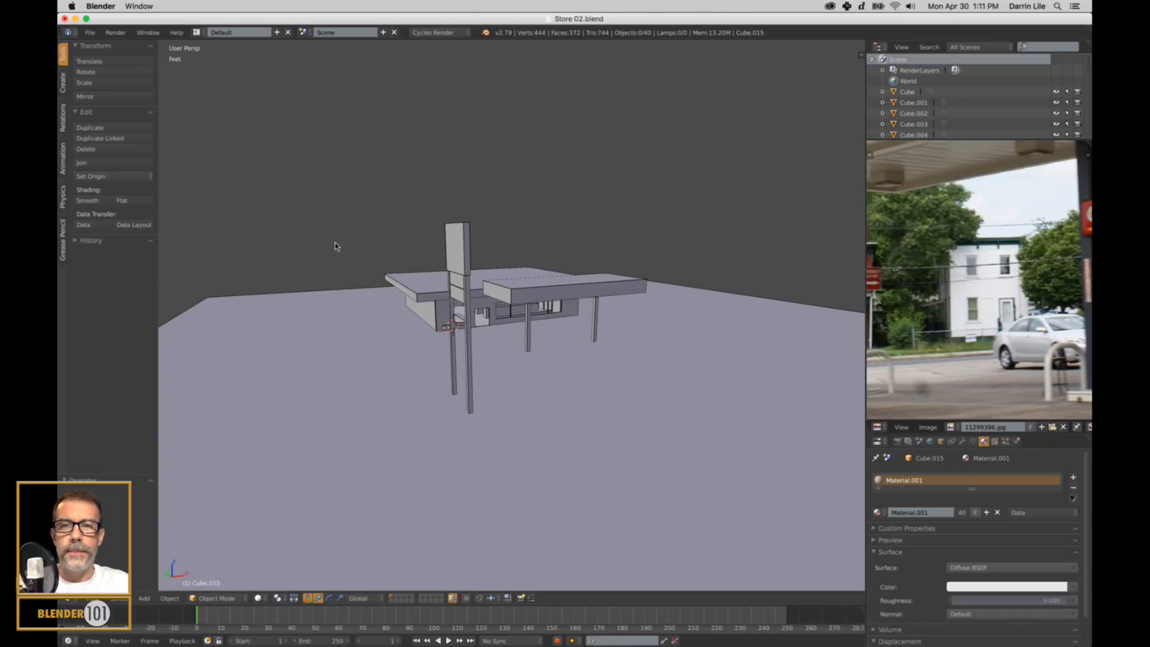
{"action": "scroll", "coordinate": [640, 285], "scroll_direction": "up", "scroll_amount": 3}
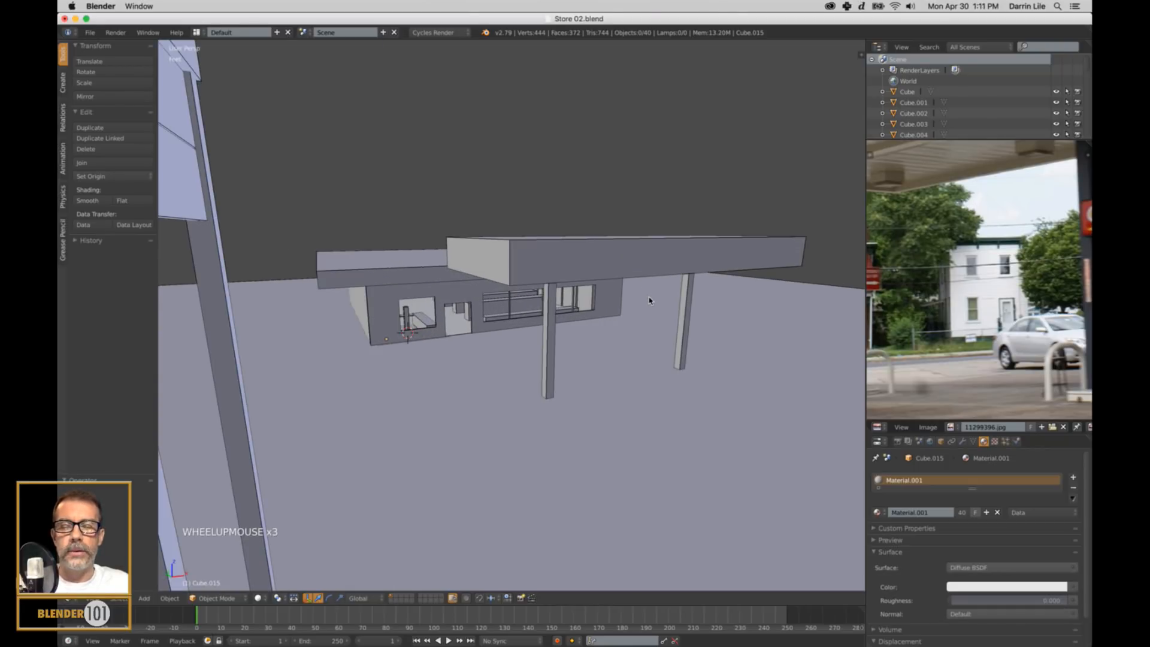
Examine the fuel pump and its base in the reference photo and the modelled canopy and posts from several angles.
{"action": "middle_click_drag", "start_coordinate": [1041, 361], "coordinate": [902, 315]}
{"action": "middle_click_drag", "start_coordinate": [989, 329], "coordinate": [964, 336]}
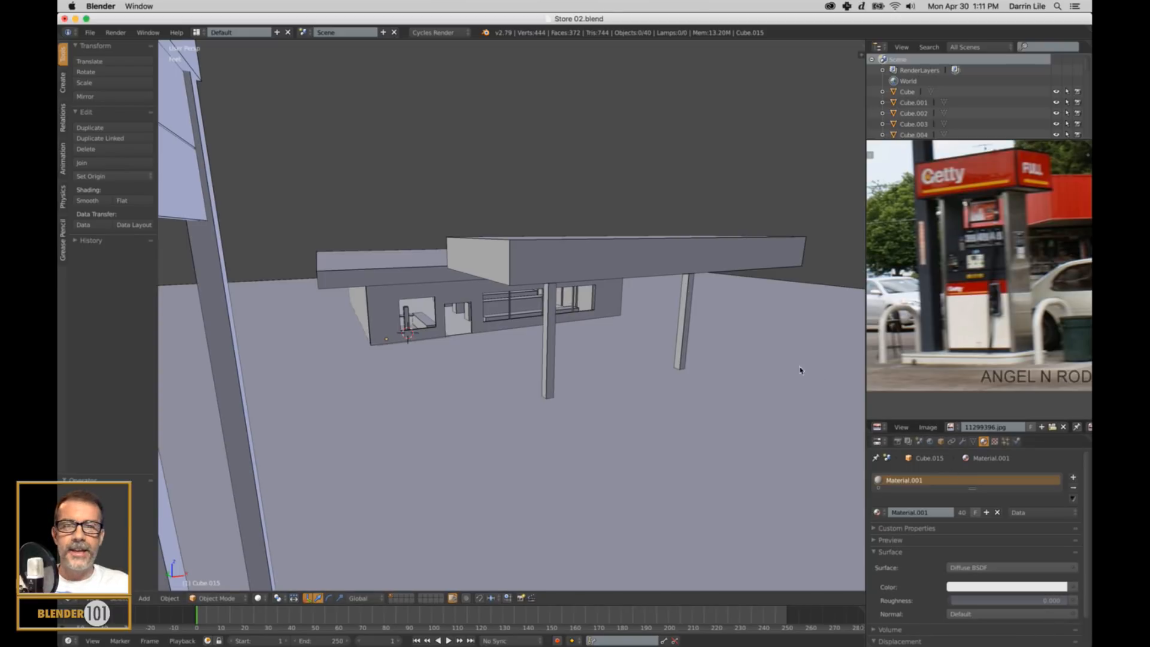
{"action": "middle_click_drag", "start_coordinate": [626, 316], "coordinate": [628, 283], "text": "shift"}
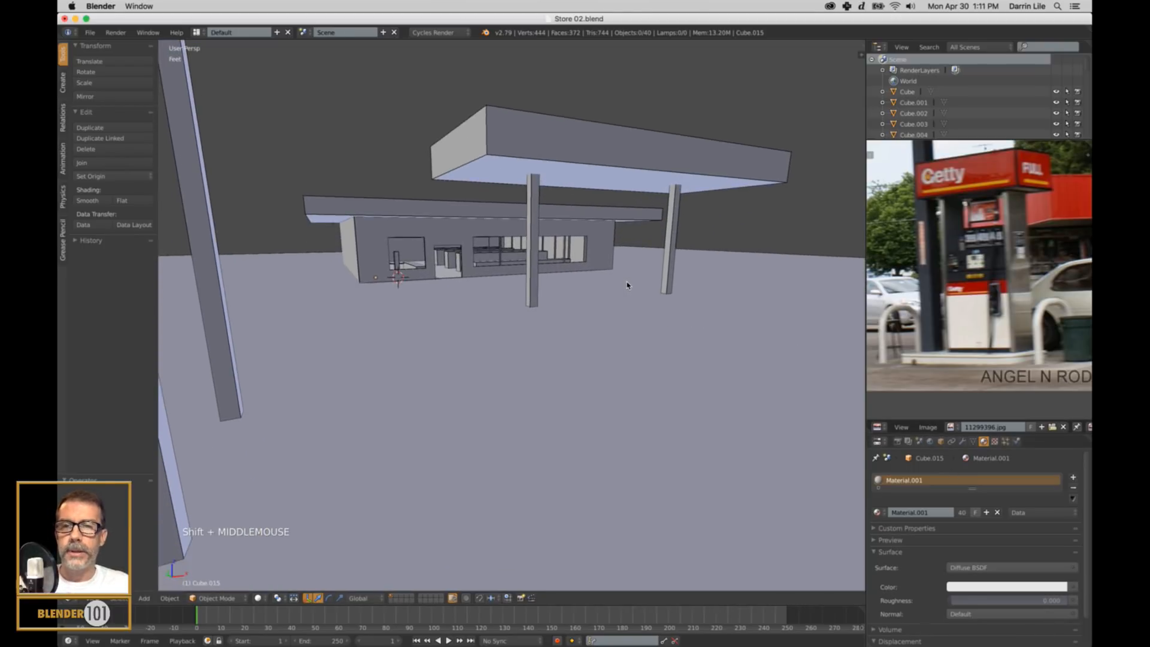
{"action": "scroll", "coordinate": [609, 292], "scroll_direction": "up", "scroll_amount": 3}
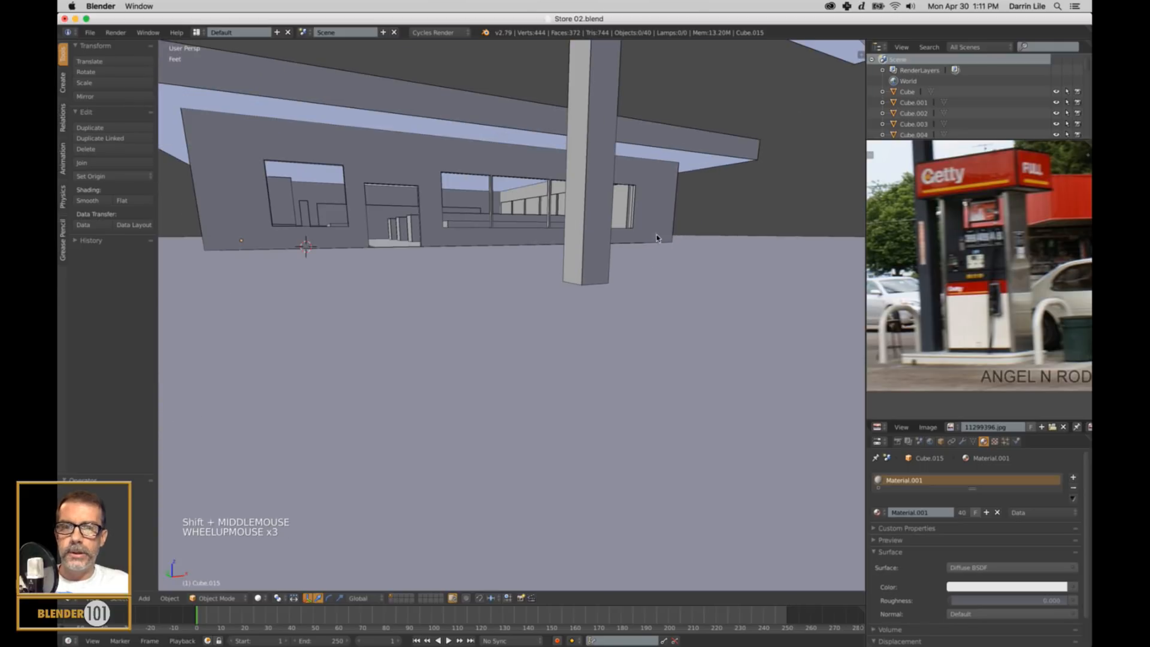
{"action": "middle_click_drag", "start_coordinate": [656, 238], "coordinate": [641, 301], "text": "shift"}
{"action": "scroll", "coordinate": [645, 292], "scroll_direction": "down", "scroll_amount": 2}
{"action": "middle_click_drag", "start_coordinate": [696, 264], "coordinate": [582, 295]}
{"action": "middle_click_drag", "start_coordinate": [582, 295], "coordinate": [634, 280], "text": "shift"}
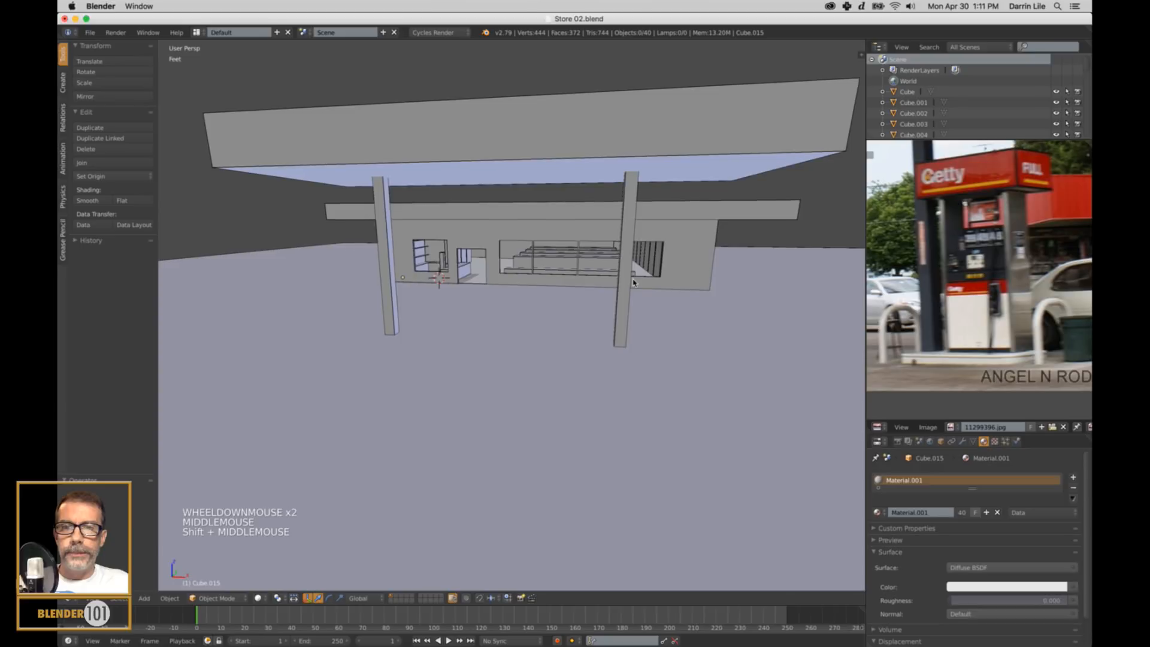
{"action": "middle_click_drag", "start_coordinate": [551, 327], "coordinate": [624, 329]}
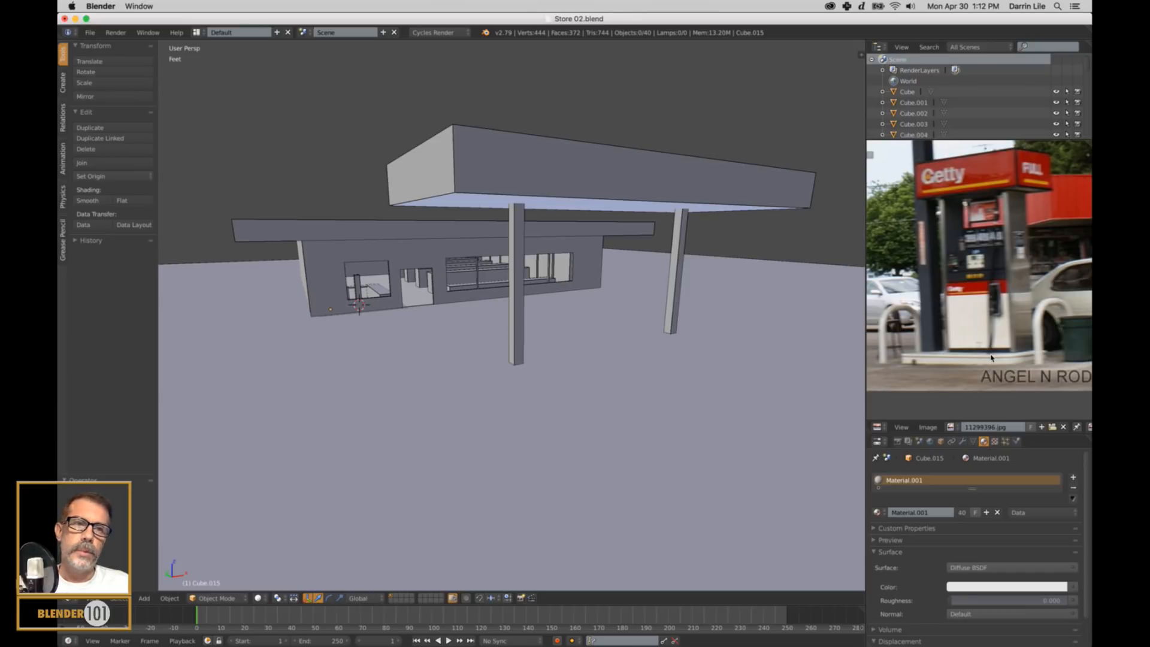
Add a cube and move it out of the store to the ground beside the far canopy post.
{"action": "key", "text": "shift+a"}
{"action": "mouse_move", "coordinate": [638, 386]}
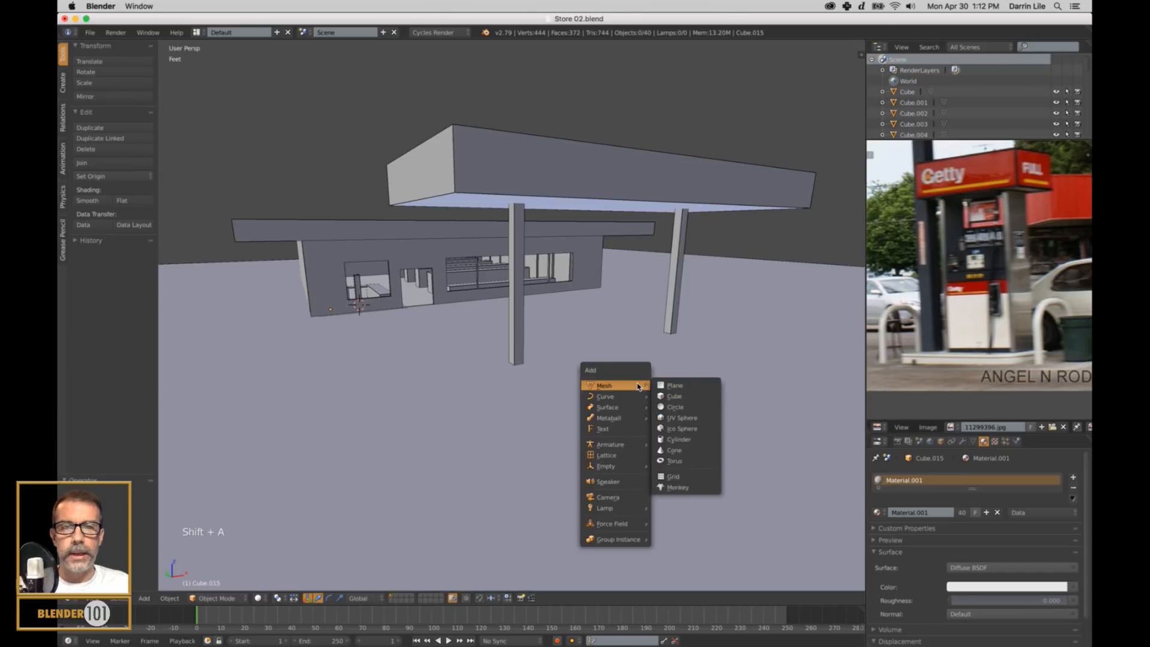
{"action": "left_click", "coordinate": [677, 396]}
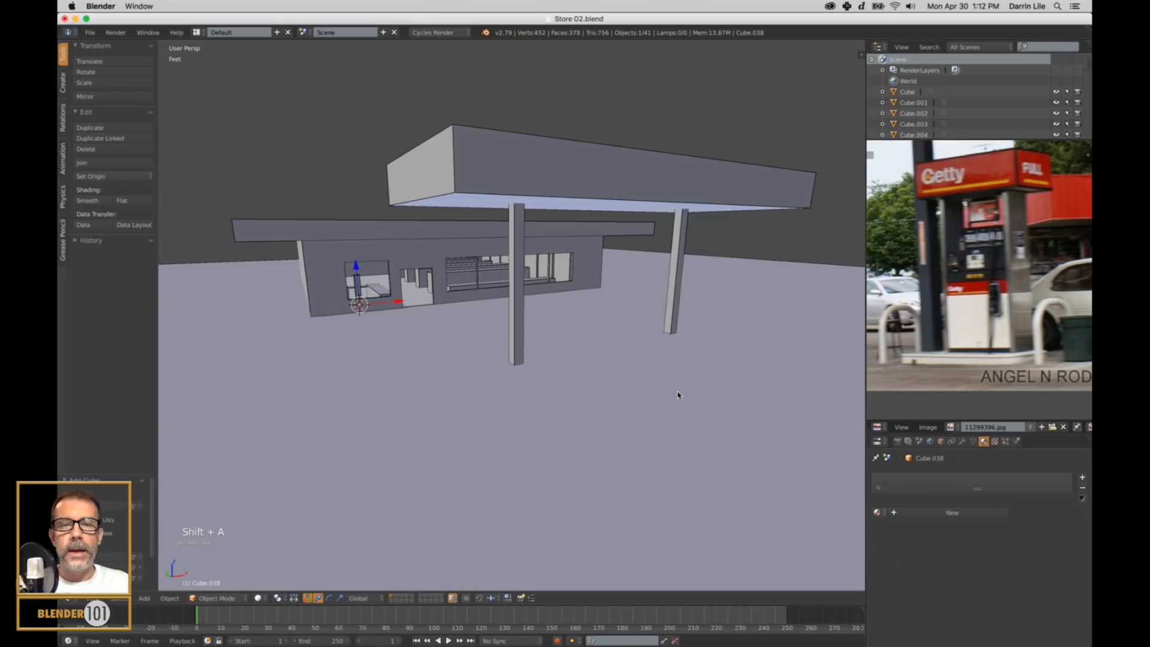
{"action": "middle_click", "coordinate": [400, 318]}
{"action": "middle_click_drag", "start_coordinate": [400, 319], "coordinate": [410, 324]}
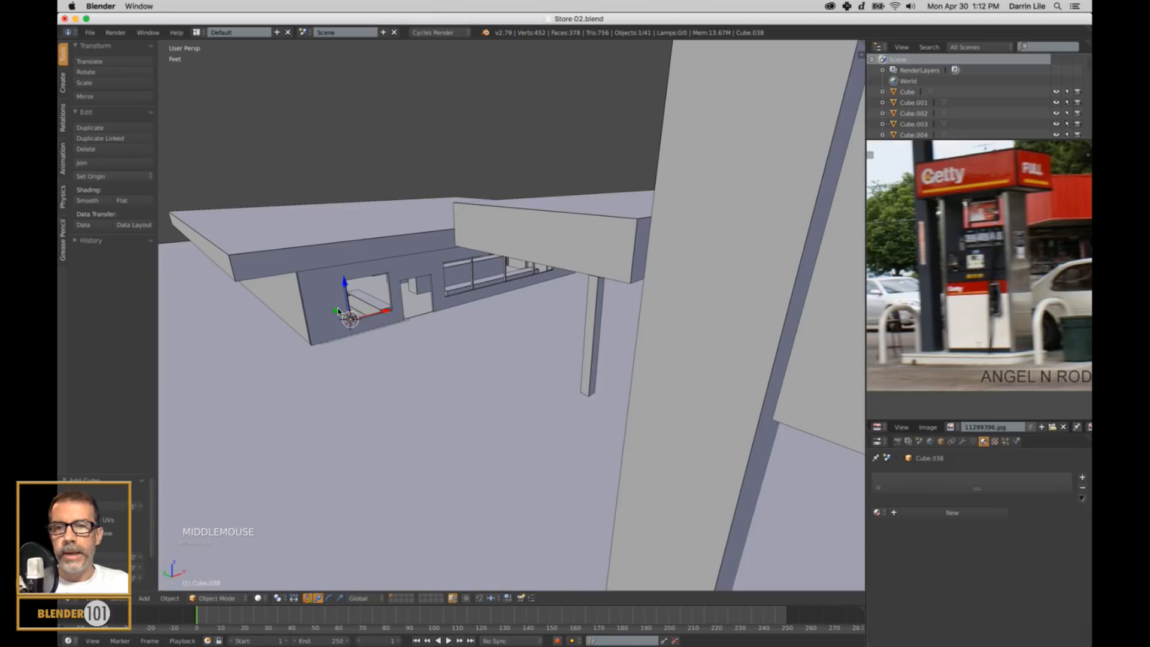
{"action": "left_click_drag", "start_coordinate": [338, 311], "coordinate": [484, 399]}
{"action": "middle_click_drag", "start_coordinate": [484, 399], "coordinate": [525, 372]}
{"action": "left_click_drag", "start_coordinate": [451, 371], "coordinate": [672, 355]}
{"action": "left_click_drag", "start_coordinate": [604, 331], "coordinate": [629, 339]}
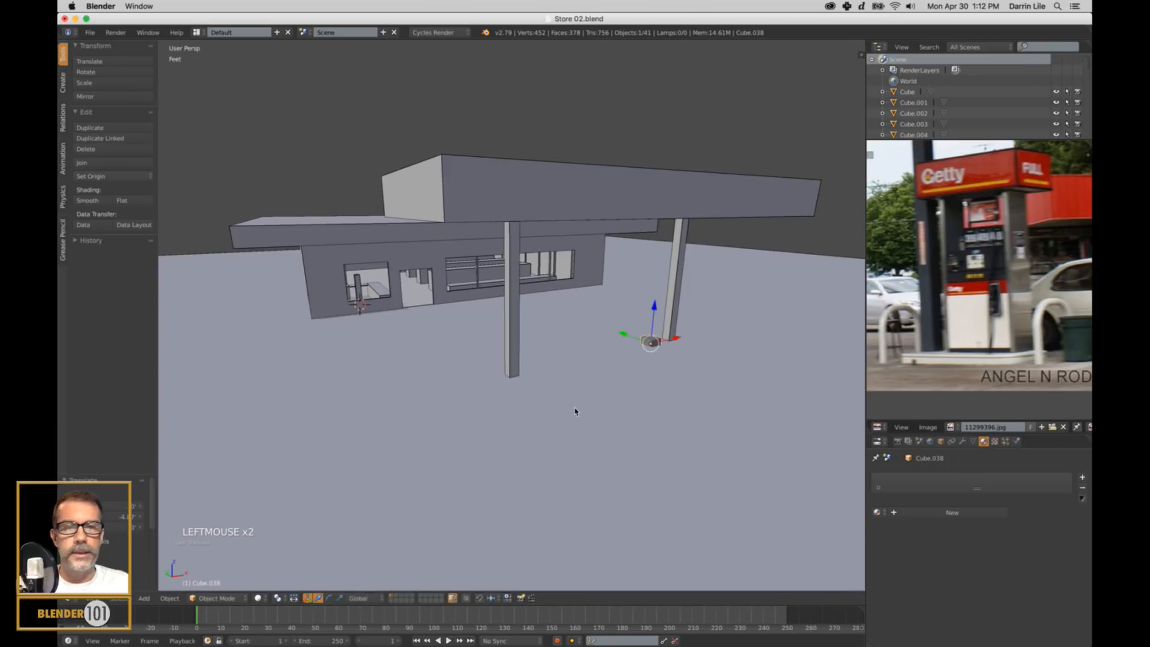
Raise the new cube vertically so it sits on the ground instead of being partly sunk into it.
{"action": "scroll", "coordinate": [593, 395], "scroll_direction": "up", "scroll_amount": 3}
{"action": "middle_click_drag", "start_coordinate": [739, 371], "coordinate": [648, 369], "text": "shift"}
{"action": "key", "text": "KP_Decimal"}
{"action": "scroll", "coordinate": [642, 360], "scroll_direction": "down", "scroll_amount": 9}
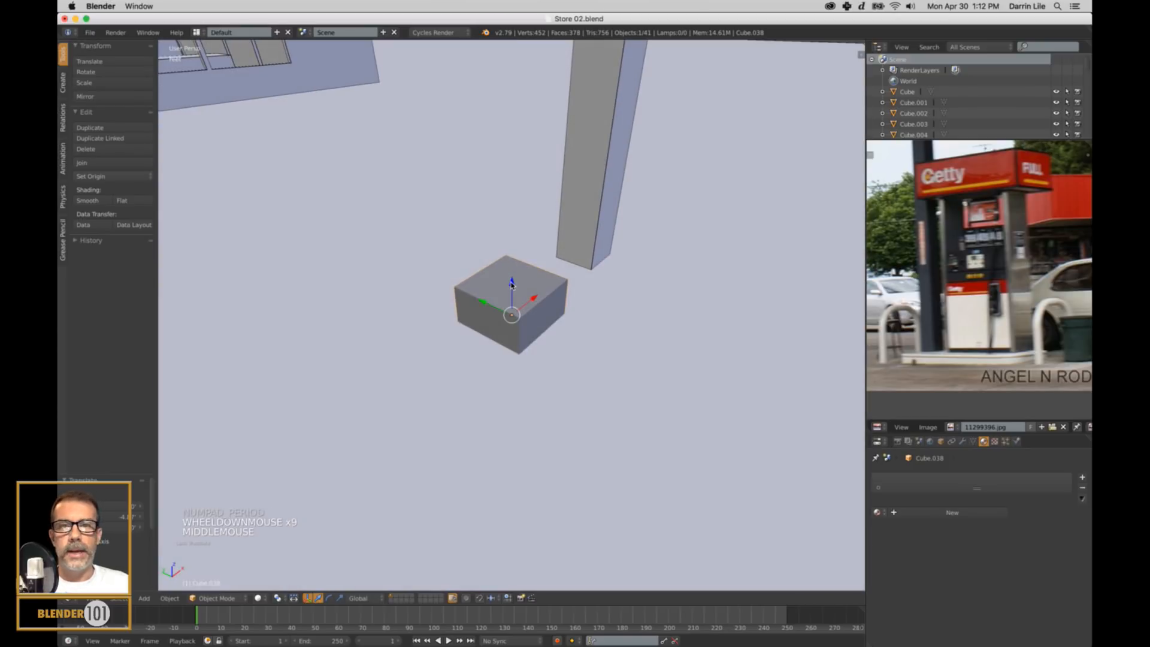
{"action": "left_click_drag", "start_coordinate": [512, 282], "coordinate": [573, 357]}
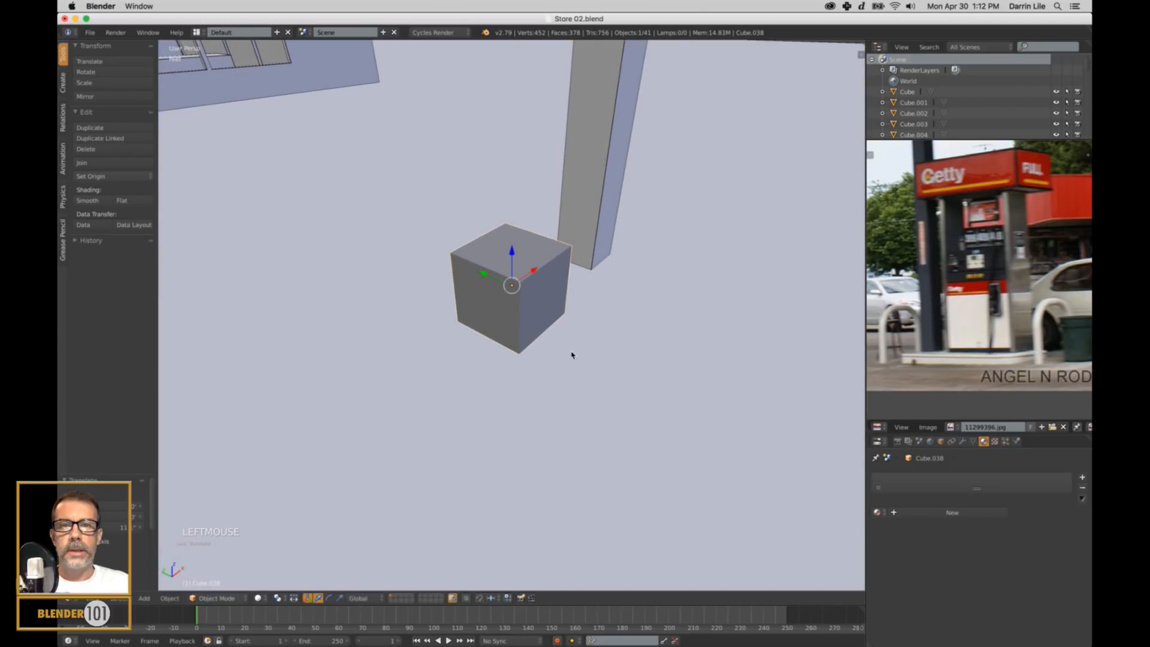
{"action": "scroll", "coordinate": [567, 352], "scroll_direction": "down", "scroll_amount": 3}
{"action": "middle_click_drag", "start_coordinate": [567, 352], "coordinate": [585, 335]}
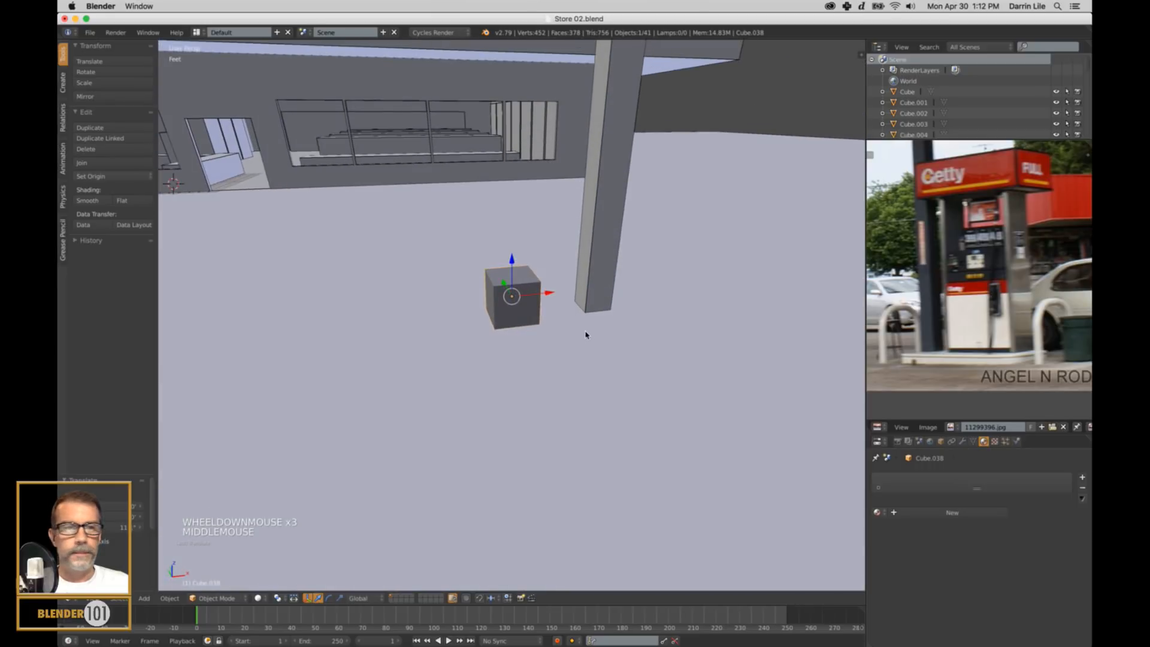
Raise the cube's top face to roughly double its height and pull the X-side face outward to widen it into a pump body.
{"action": "key", "text": "Tab"}
{"action": "right_click", "coordinate": [524, 282]}
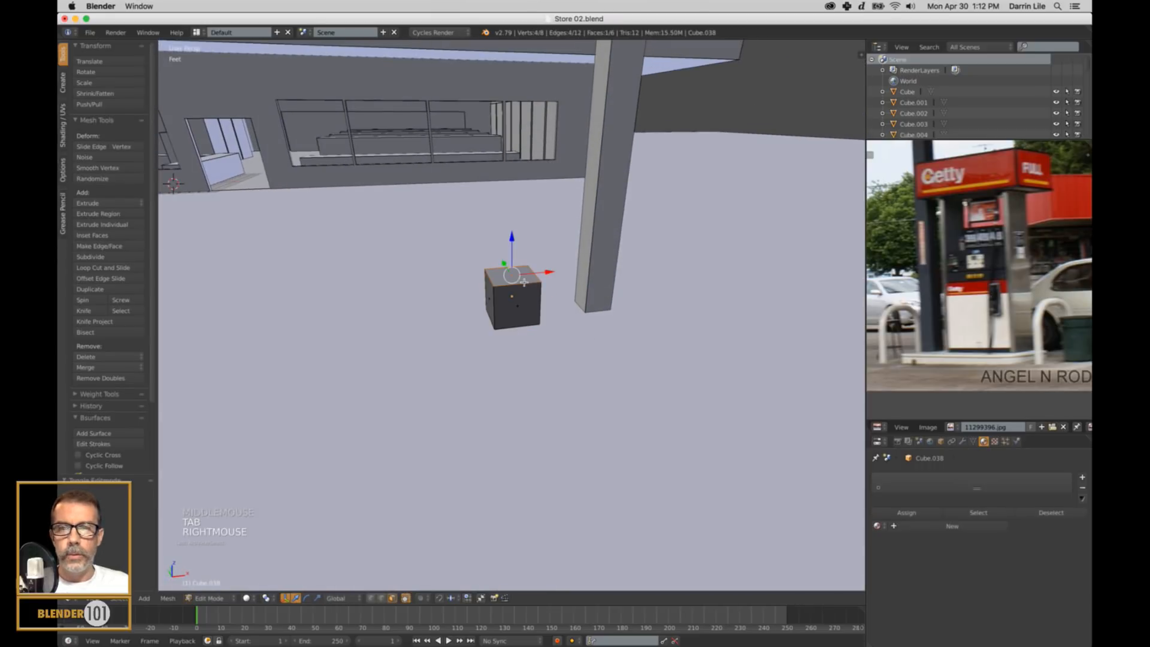
{"action": "key", "text": "ctrl+Tab"}
{"action": "right_click", "coordinate": [522, 284]}
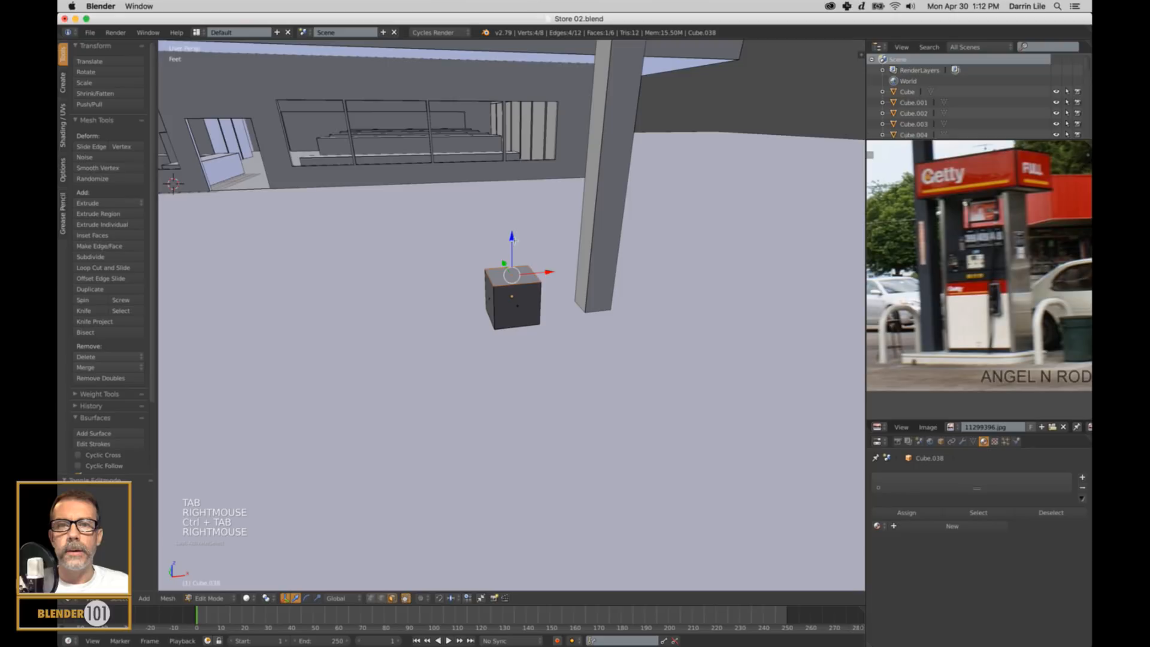
{"action": "left_click_drag", "start_coordinate": [513, 239], "coordinate": [516, 208]}
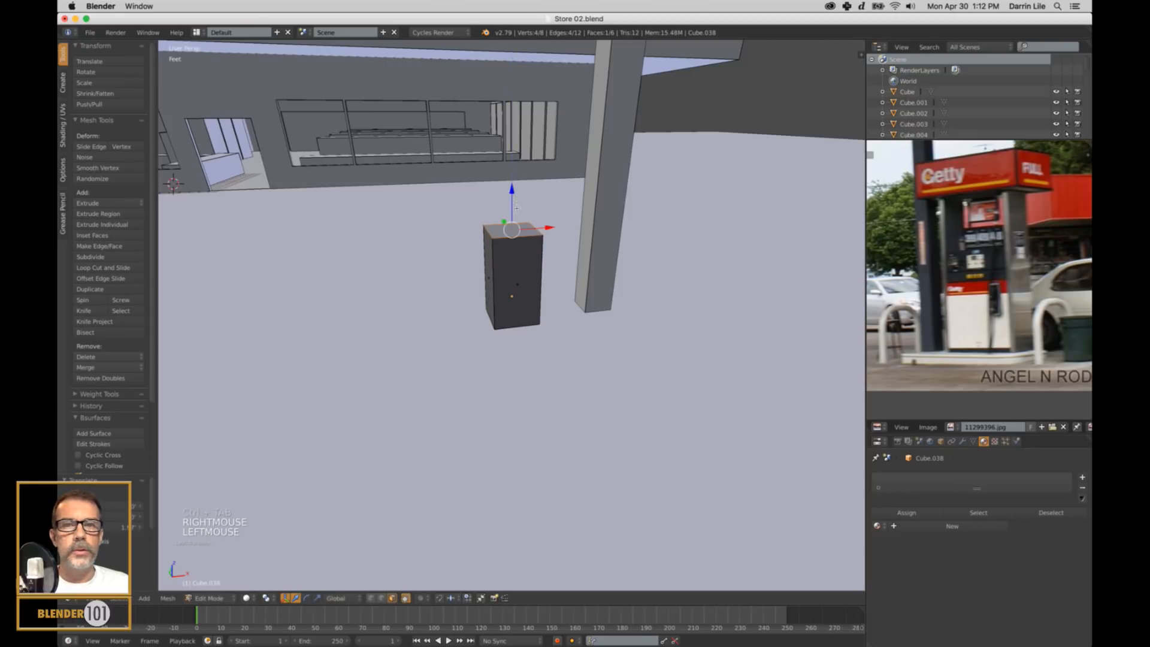
{"action": "right_click", "coordinate": [486, 279]}
{"action": "left_click_drag", "start_coordinate": [525, 277], "coordinate": [476, 292]}
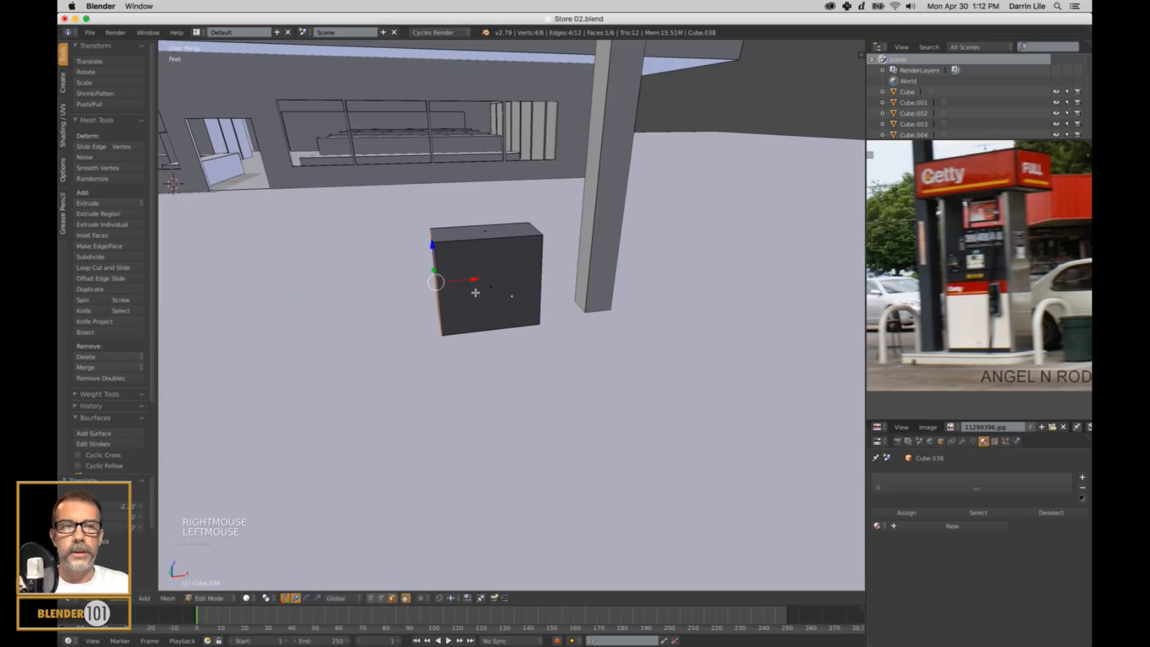
Return to Object Mode and adjust the pump box's height slightly along Z so it rests on the ground.
{"action": "scroll", "coordinate": [516, 296], "scroll_direction": "down", "scroll_amount": 6}
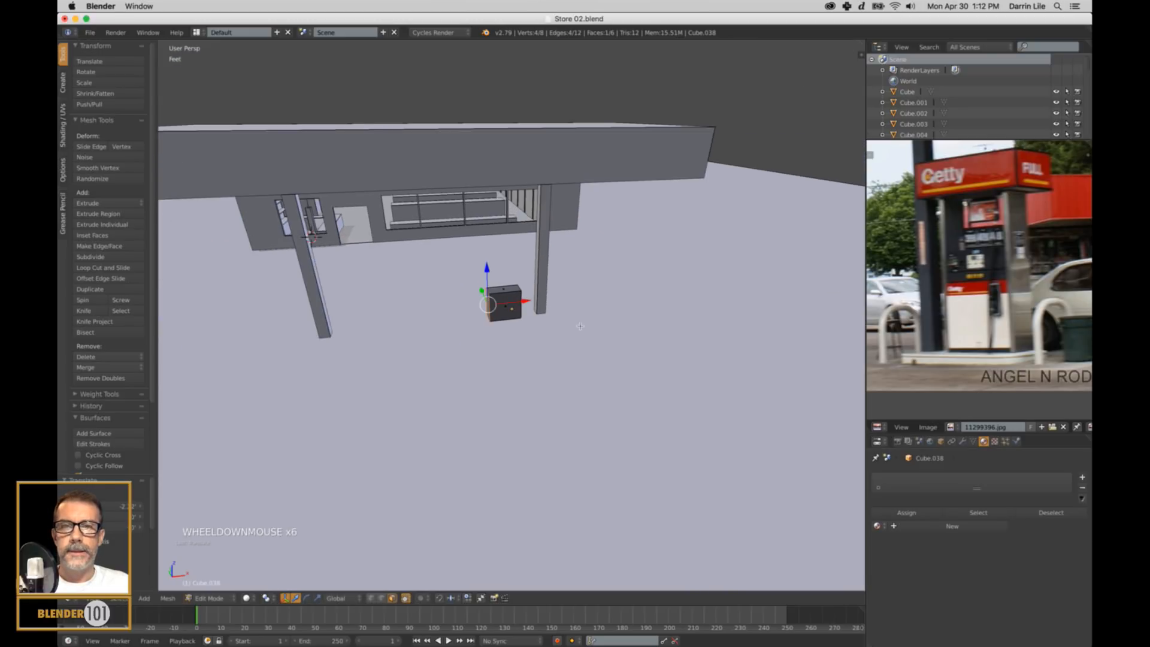
{"action": "middle_click_drag", "start_coordinate": [580, 326], "coordinate": [527, 309]}
{"action": "key", "text": "Tab"}
{"action": "left_click_drag", "start_coordinate": [552, 315], "coordinate": [623, 312]}
{"action": "scroll", "coordinate": [633, 333], "scroll_direction": "up", "scroll_amount": 3}
{"action": "middle_click_drag", "start_coordinate": [632, 333], "coordinate": [637, 297]}
{"action": "left_click_drag", "start_coordinate": [642, 287], "coordinate": [647, 281]}
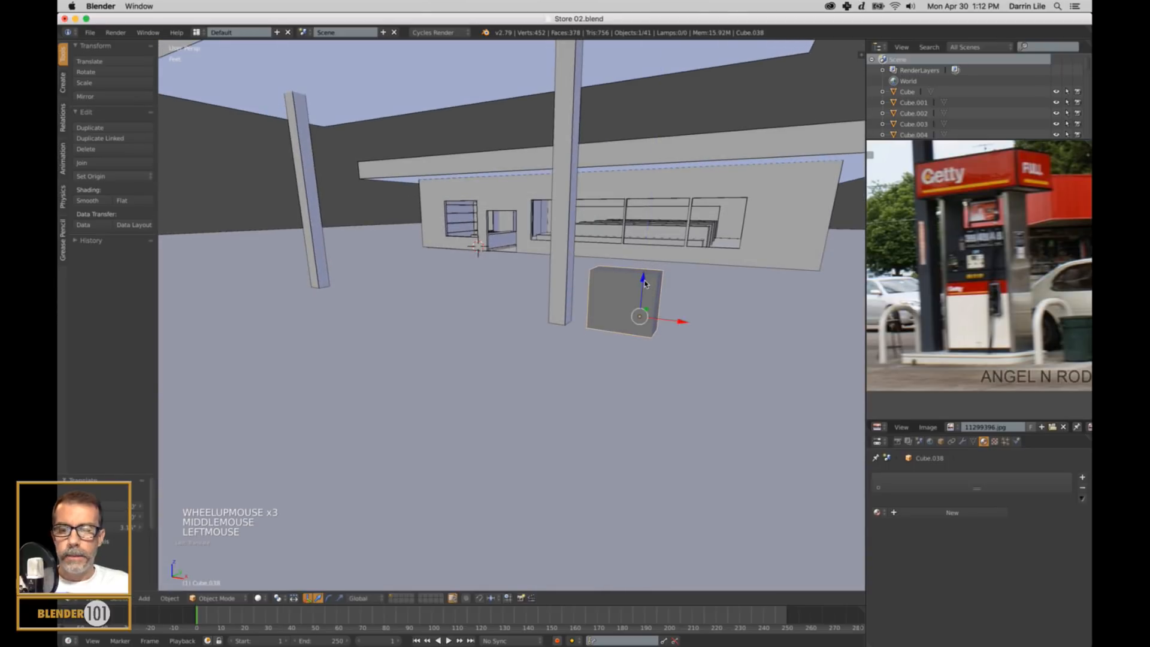
{"action": "middle_click_drag", "start_coordinate": [646, 280], "coordinate": [673, 290], "text": "shift"}
{"action": "scroll", "coordinate": [665, 324], "scroll_direction": "up", "scroll_amount": 2}
{"action": "left_click_drag", "start_coordinate": [590, 287], "coordinate": [592, 285]}
{"action": "middle_click_drag", "start_coordinate": [593, 286], "coordinate": [628, 300]}
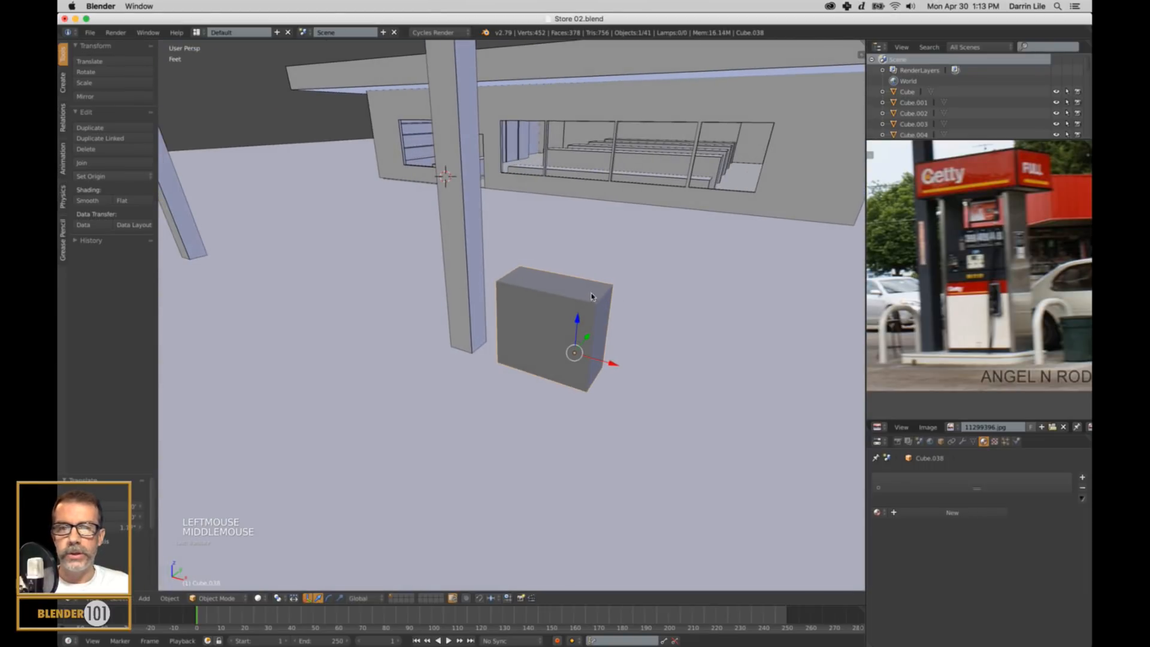
Scale the pump box slightly larger along the Y axis to deepen it.
{"action": "key", "text": "Tab"}
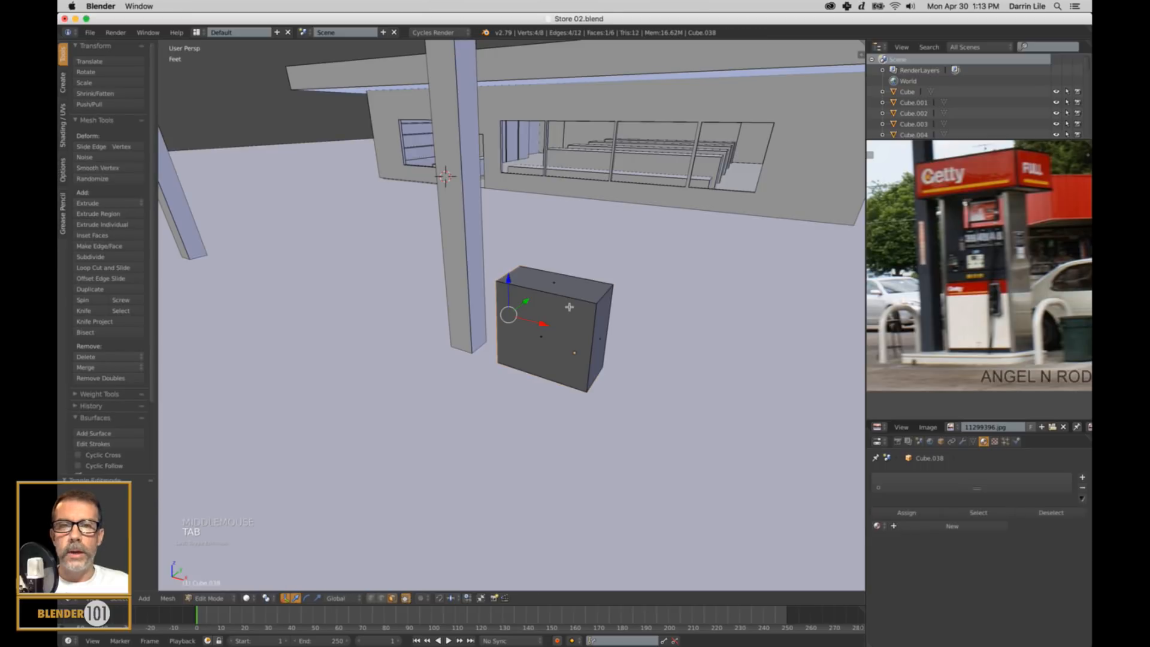
{"action": "key", "text": "Tab"}
{"action": "middle_click_drag", "start_coordinate": [647, 348], "coordinate": [612, 349]}
{"action": "key", "text": "s"}
{"action": "key", "text": "y"}
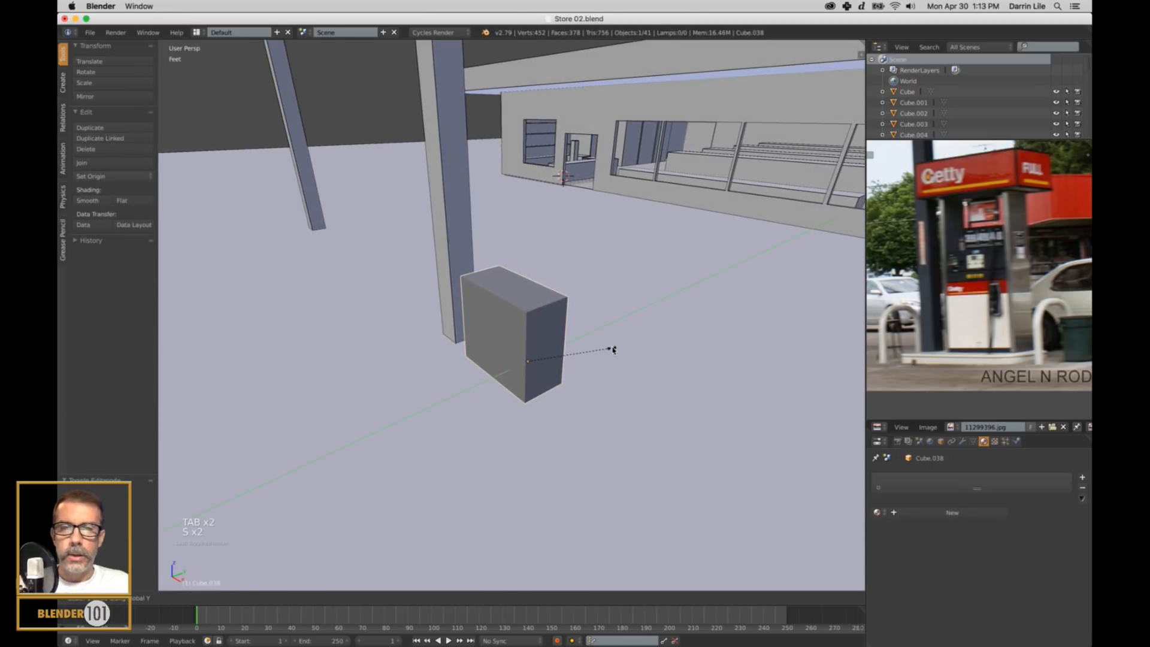
{"action": "left_click", "coordinate": [623, 349]}
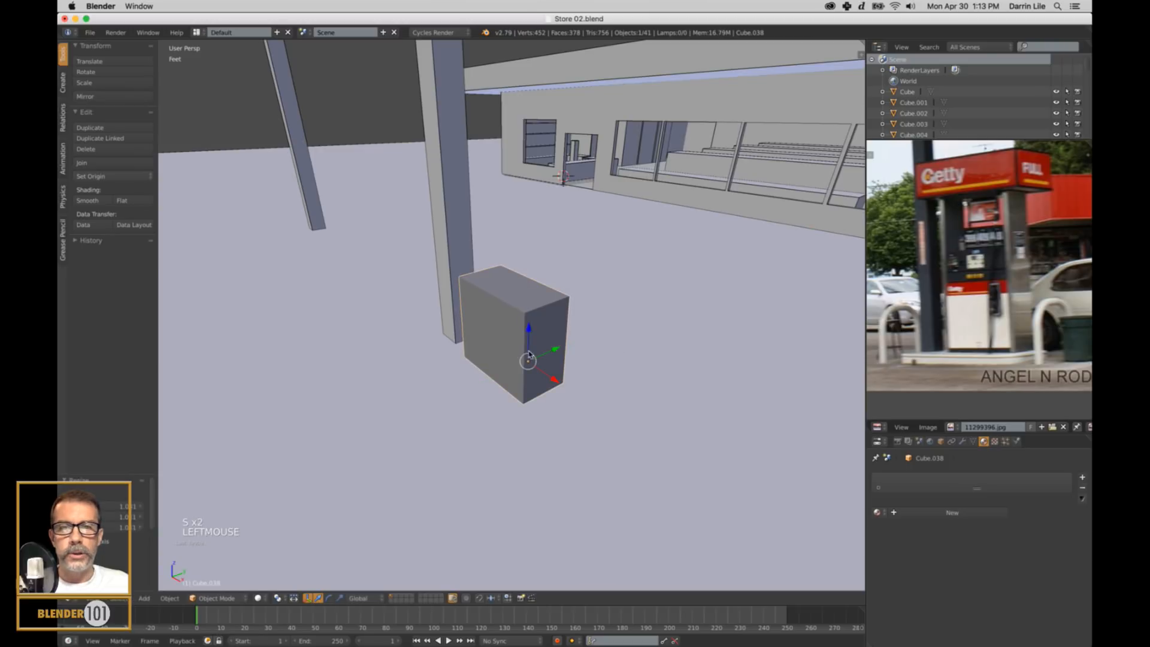
Raise the pump box's top face slightly in Edit Mode to make the body a little taller.
{"action": "scroll", "coordinate": [529, 354], "scroll_direction": "up", "scroll_amount": 1}
{"action": "middle_click_drag", "start_coordinate": [528, 355], "coordinate": [567, 249]}
{"action": "left_click", "coordinate": [568, 334]}
{"action": "key", "text": "Tab"}
{"action": "right_click", "coordinate": [570, 284]}
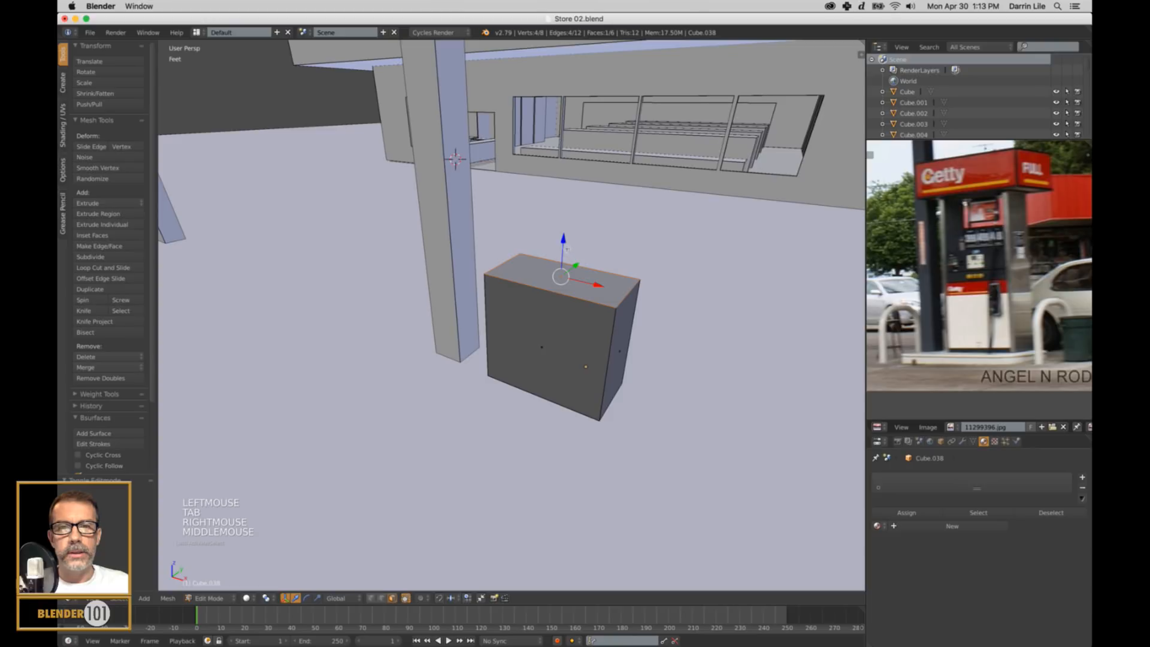
{"action": "left_click_drag", "start_coordinate": [564, 241], "coordinate": [564, 232]}
{"action": "scroll", "coordinate": [621, 342], "scroll_direction": "down", "scroll_amount": 1}
{"action": "middle_click_drag", "start_coordinate": [623, 366], "coordinate": [623, 383]}
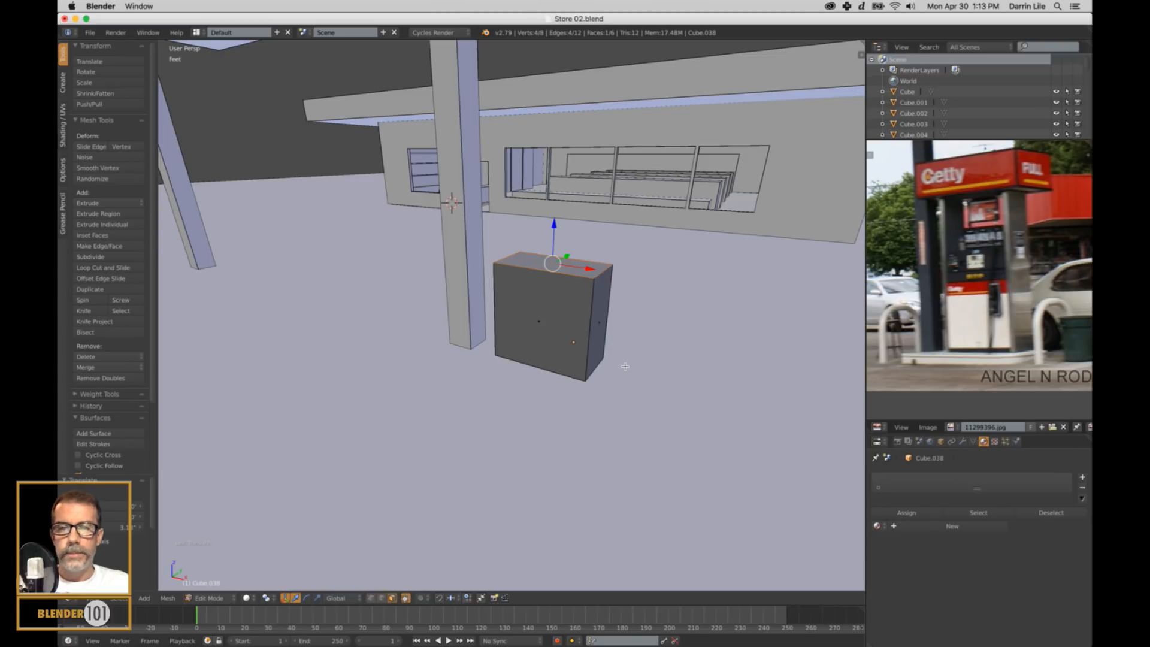
{"action": "key", "text": "Tab"}
{"action": "left_click", "coordinate": [653, 376]}
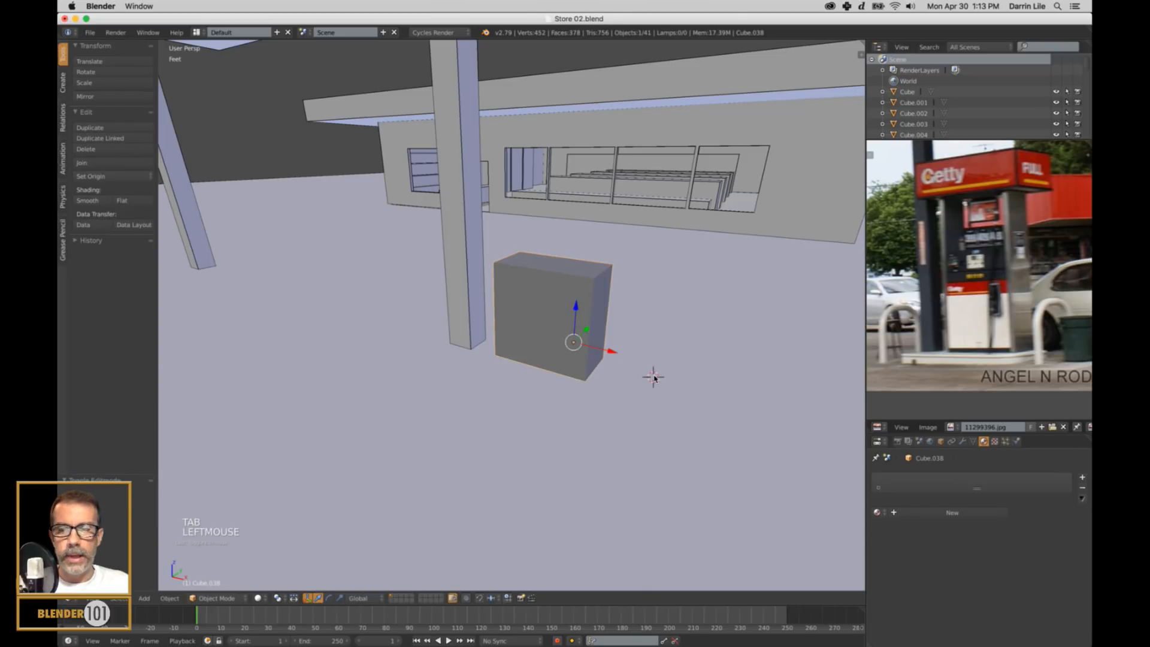
Extrude the pump's top face in place and scale it narrower along Y to form a ledge, undoing the extra upward move.
{"action": "key", "text": "Tab"}
{"action": "middle_click_drag", "start_coordinate": [654, 377], "coordinate": [639, 350]}
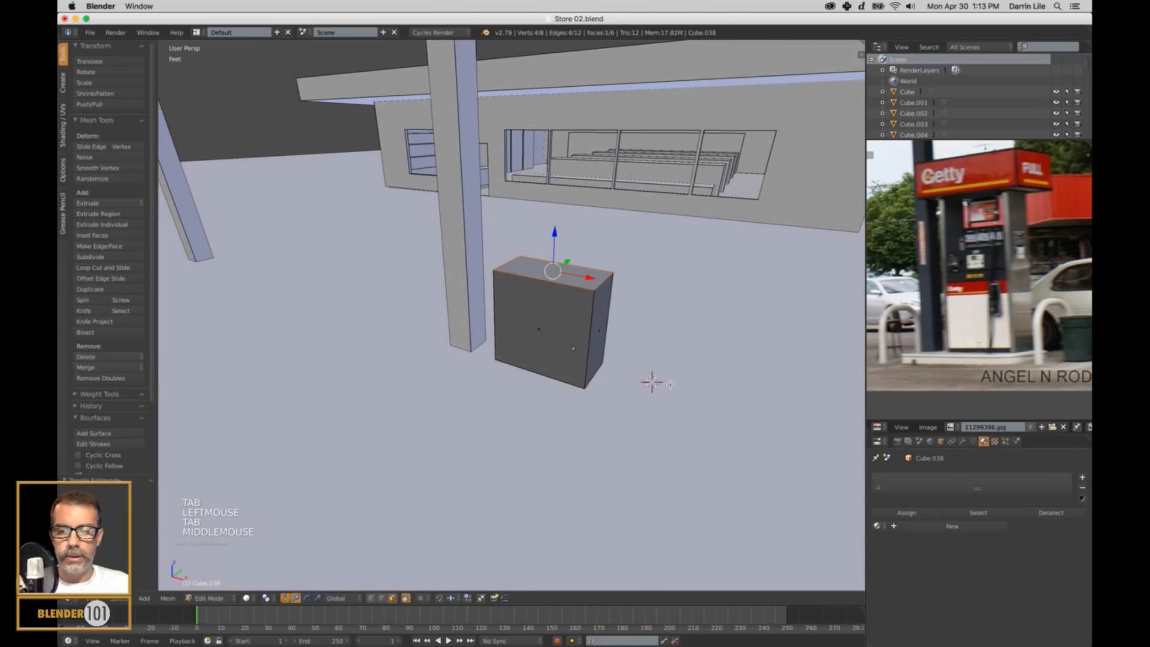
{"action": "key", "text": "e"}
{"action": "key", "text": "e"}
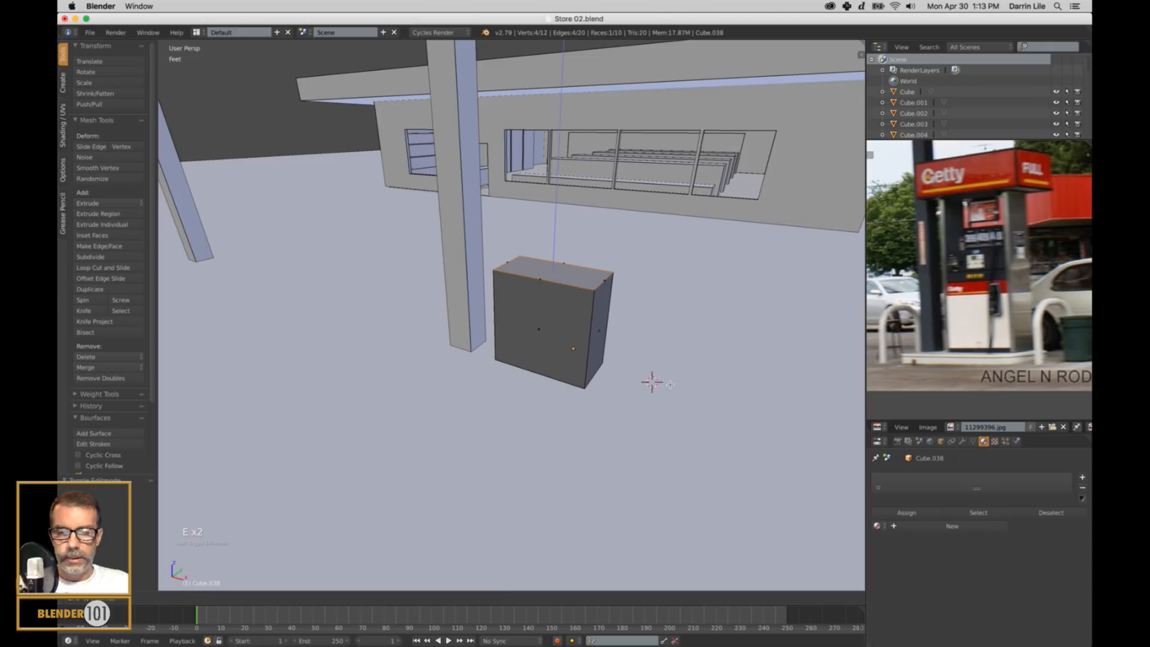
{"action": "key", "text": "y"}
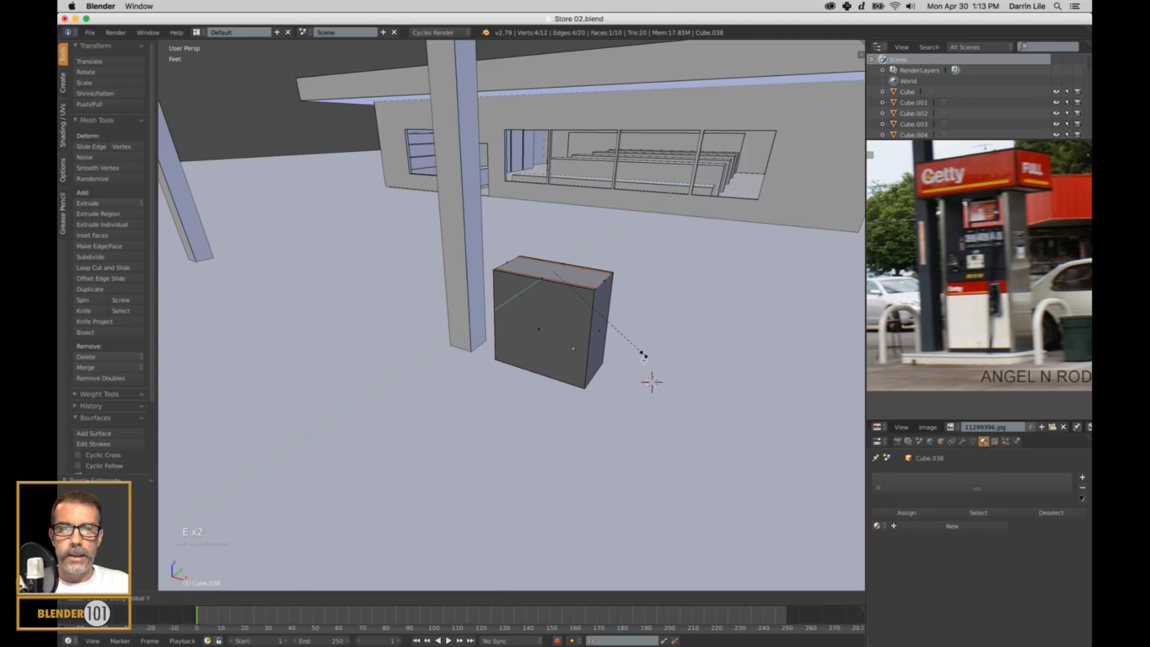
{"action": "left_click", "coordinate": [643, 358]}
{"action": "left_click_drag", "start_coordinate": [552, 240], "coordinate": [552, 235]}
{"action": "key", "text": "super+z"}
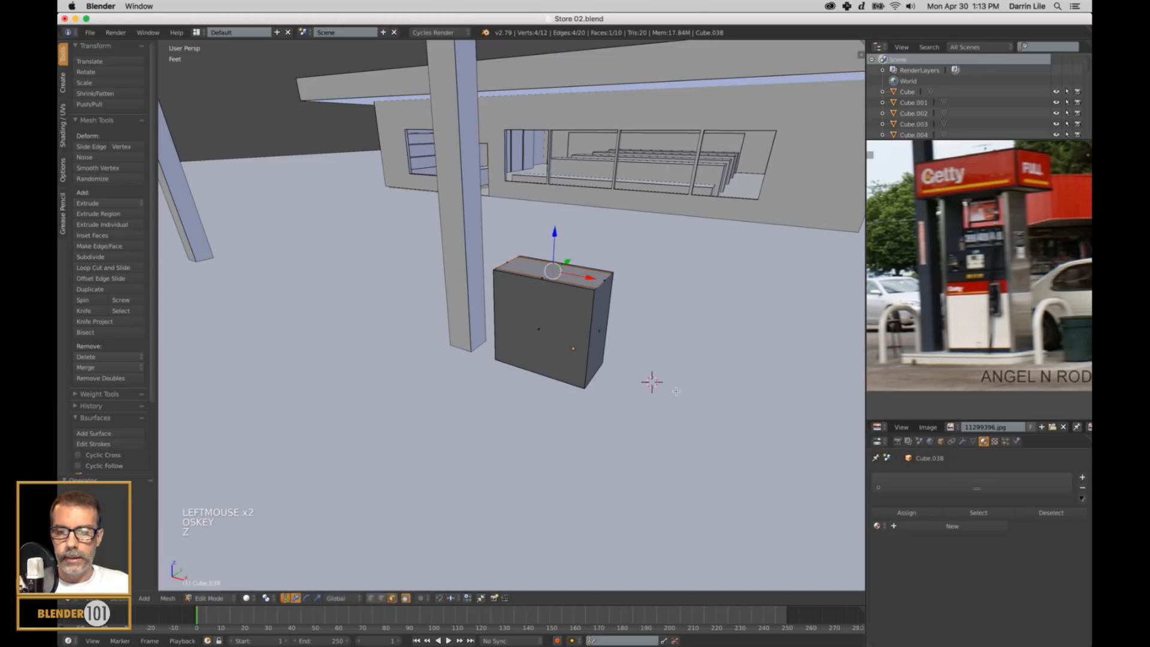
Extrude the narrowed top face upward as the pump's upper section, taper its top along Y, and return to Object Mode.
{"action": "key", "text": "e"}
{"action": "left_click", "coordinate": [677, 352]}
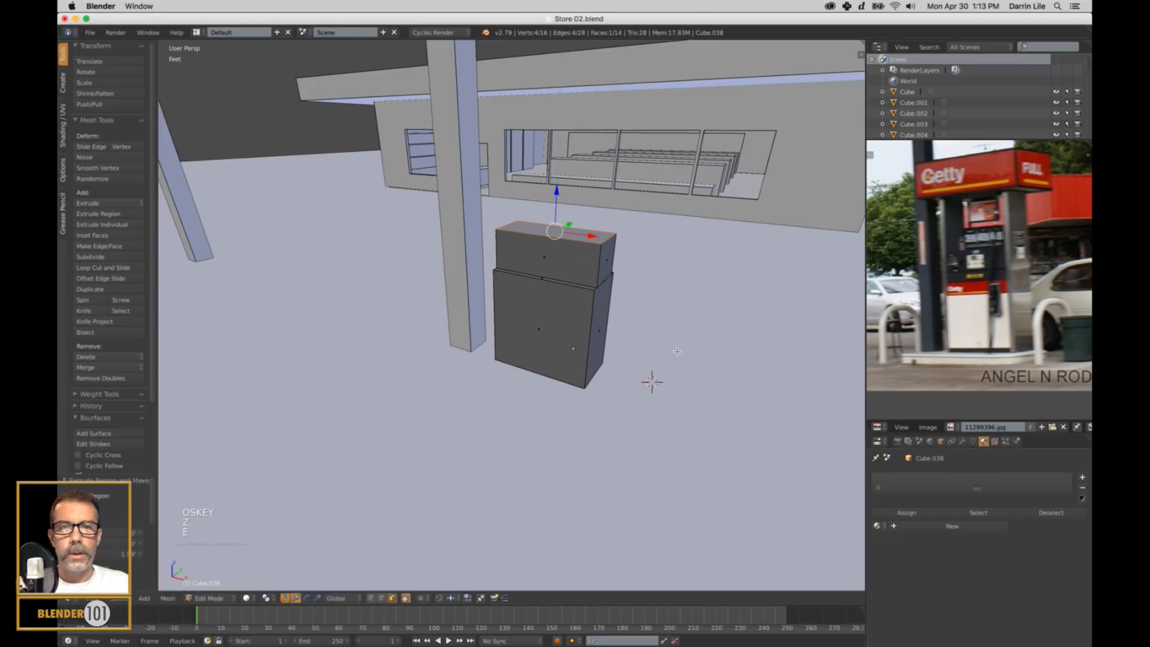
{"action": "key", "text": "s"}
{"action": "key", "text": "y"}
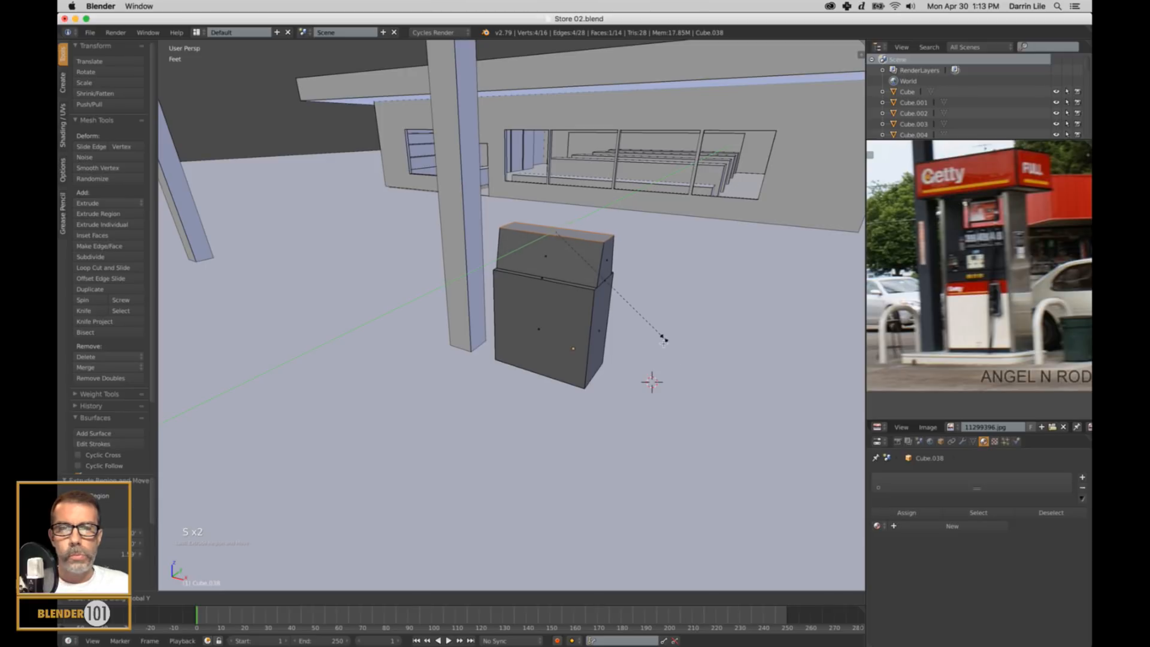
{"action": "left_click", "coordinate": [668, 349]}
{"action": "scroll", "coordinate": [987, 253], "scroll_direction": "up", "scroll_amount": 3}
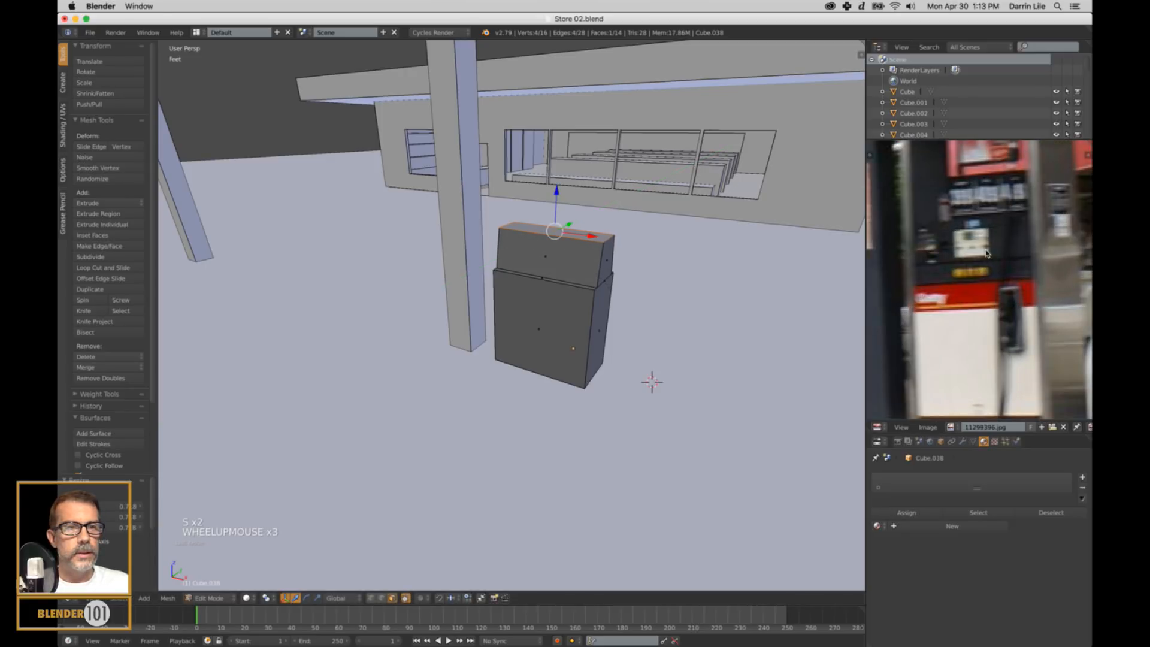
{"action": "scroll", "coordinate": [626, 358], "scroll_direction": "down", "scroll_amount": 2}
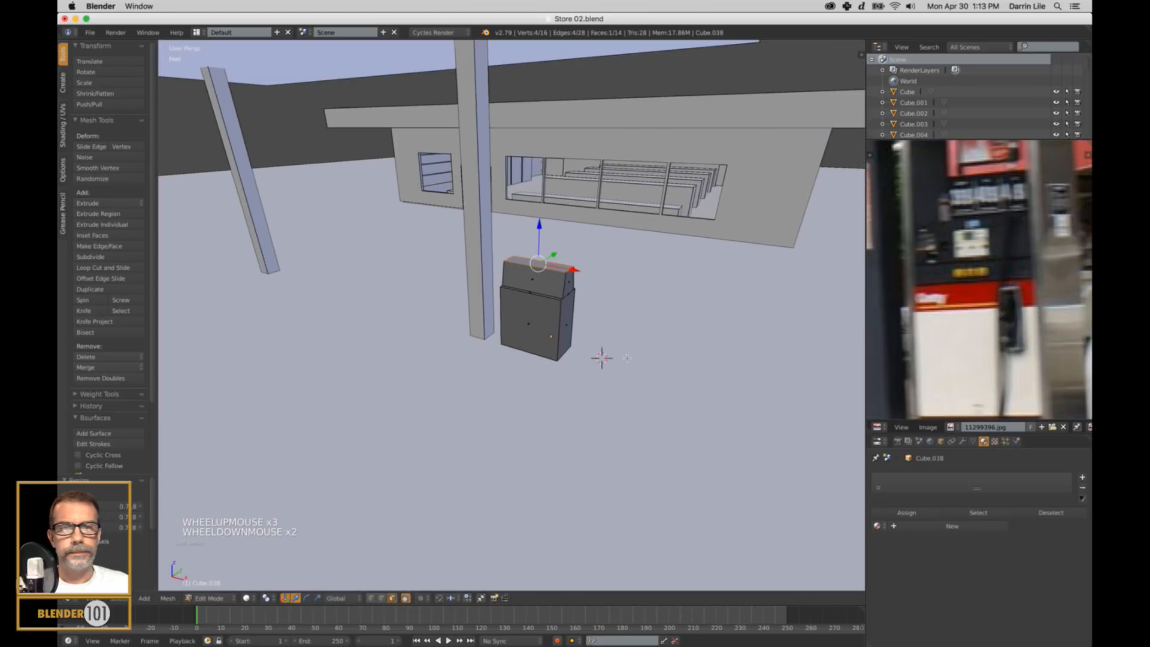
{"action": "middle_click_drag", "start_coordinate": [626, 358], "coordinate": [589, 262]}
{"action": "key", "text": "Tab"}
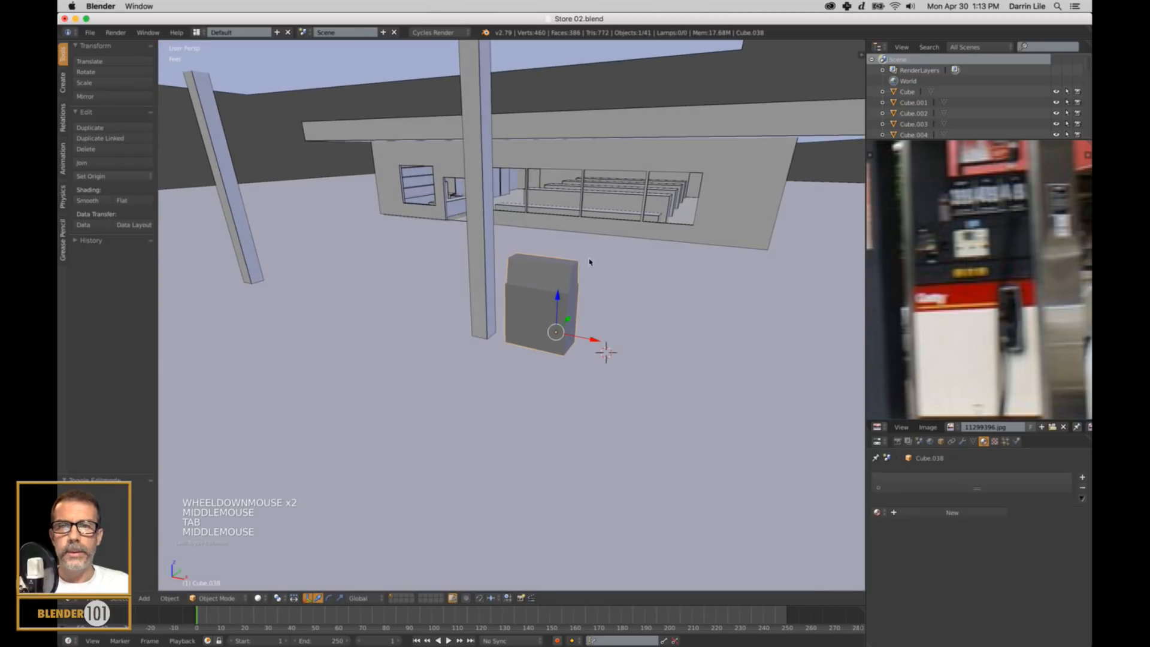
Move the narrow person-sized block from the store doorway to the ground beside the fuel pump for scale.
{"action": "right_click", "coordinate": [449, 193]}
{"action": "left_click_drag", "start_coordinate": [467, 195], "coordinate": [540, 368]}
{"action": "middle_click", "coordinate": [571, 360]}
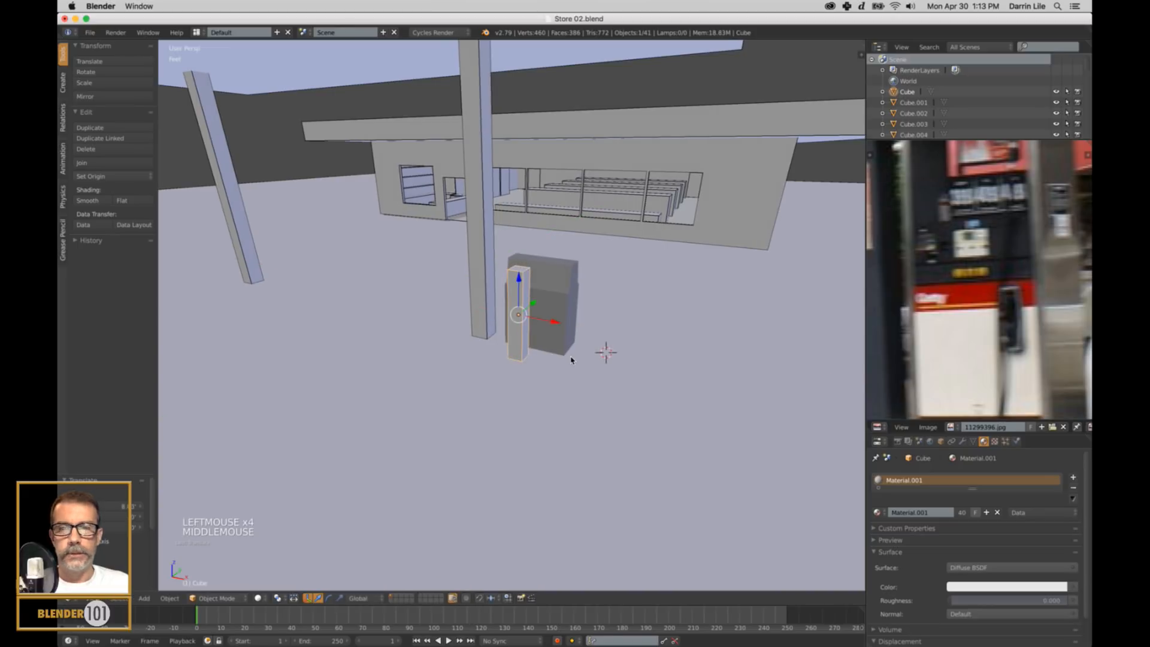
{"action": "key", "text": "KP_Decimal"}
{"action": "scroll", "coordinate": [605, 371], "scroll_direction": "down", "scroll_amount": 5}
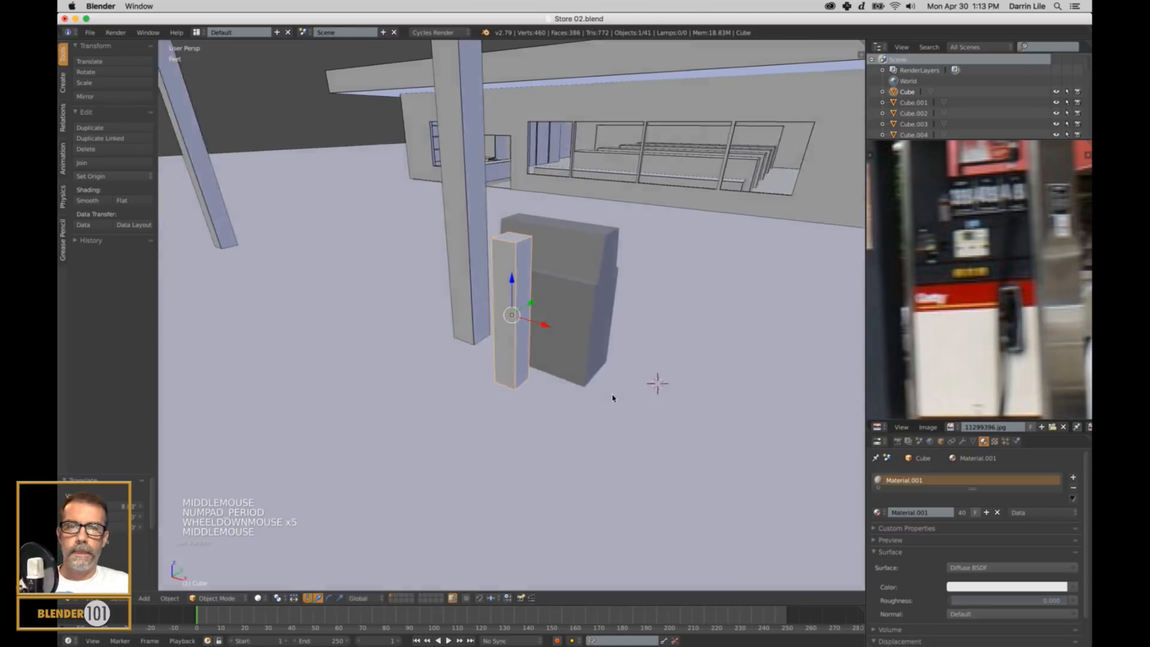
{"action": "middle_click_drag", "start_coordinate": [611, 389], "coordinate": [533, 287]}
{"action": "left_click_drag", "start_coordinate": [543, 307], "coordinate": [500, 329]}
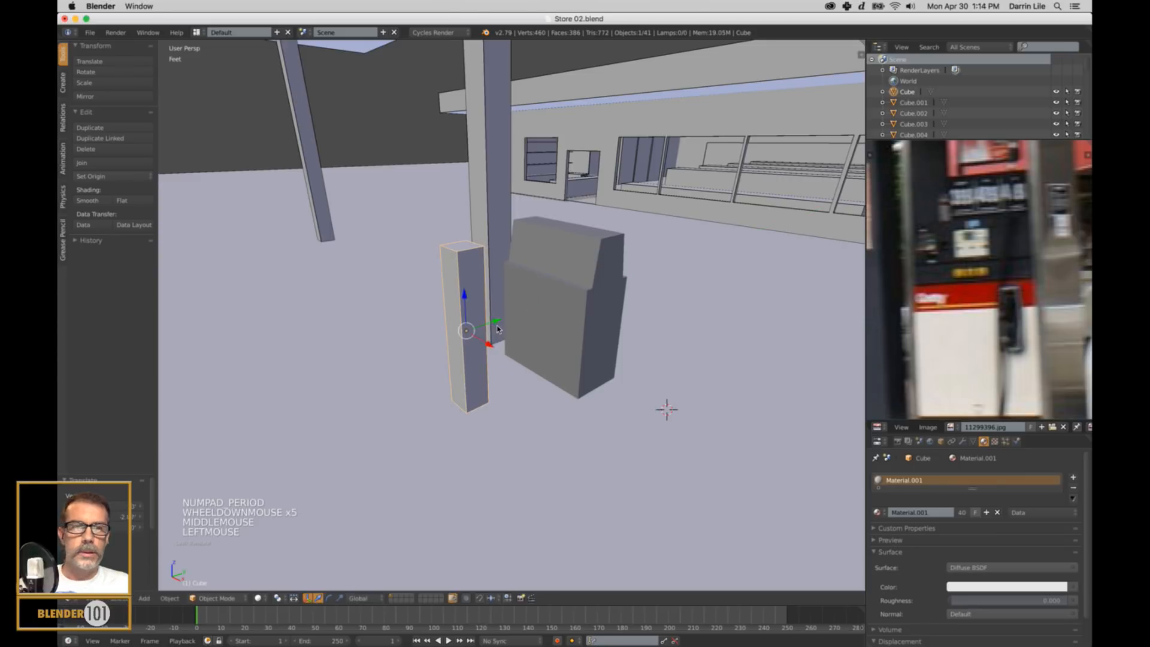
Compare the pump's size with the person-sized block, and examine the pump's proportions and base in the reference photo.
{"action": "mouse_move", "coordinate": [577, 355]}
{"action": "middle_mouse_down"}
{"action": "mouse_move", "coordinate": [640, 339]}
{"action": "mouse_move", "coordinate": [587, 359]}
{"action": "mouse_move", "coordinate": [597, 357]}
{"action": "middle_mouse_up"}
{"action": "scroll", "coordinate": [643, 338], "scroll_direction": "up", "scroll_amount": 1}
{"action": "scroll", "coordinate": [643, 339], "scroll_direction": "down", "scroll_amount": 2}
{"action": "scroll", "coordinate": [643, 339], "scroll_direction": "down", "scroll_amount": 3}
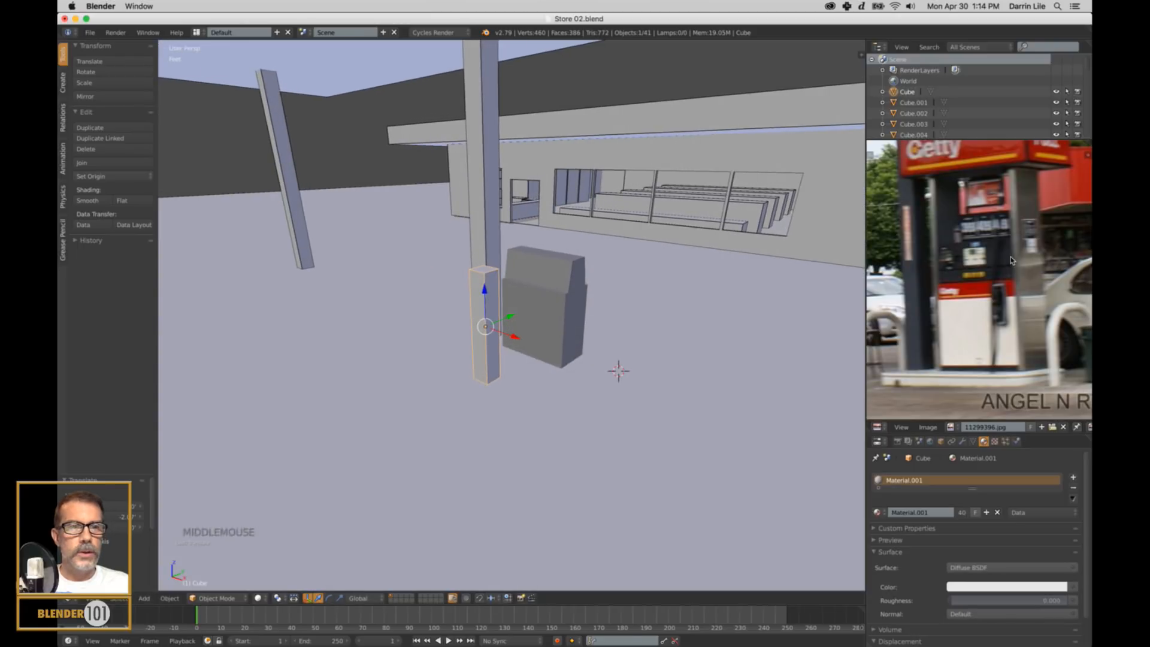
{"action": "scroll", "coordinate": [983, 276], "scroll_direction": "down", "scroll_amount": 3}
{"action": "mouse_move", "coordinate": [981, 296]}
{"action": "middle_mouse_down", "text": "shift"}
{"action": "mouse_move", "coordinate": [1001, 313]}
{"action": "mouse_move", "coordinate": [1000, 302]}
{"action": "middle_mouse_up", "text": "shift"}
{"action": "scroll", "coordinate": [1001, 313], "scroll_direction": "up", "scroll_amount": 4}
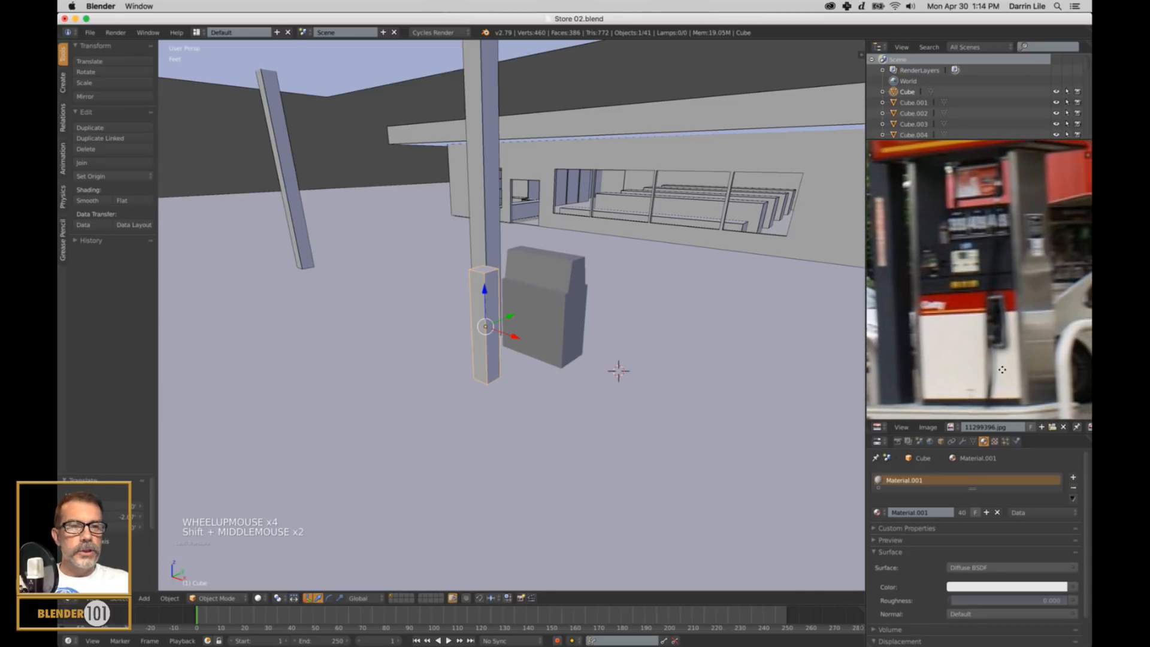
{"action": "middle_click_drag", "start_coordinate": [1001, 369], "coordinate": [1007, 363], "text": "shift"}
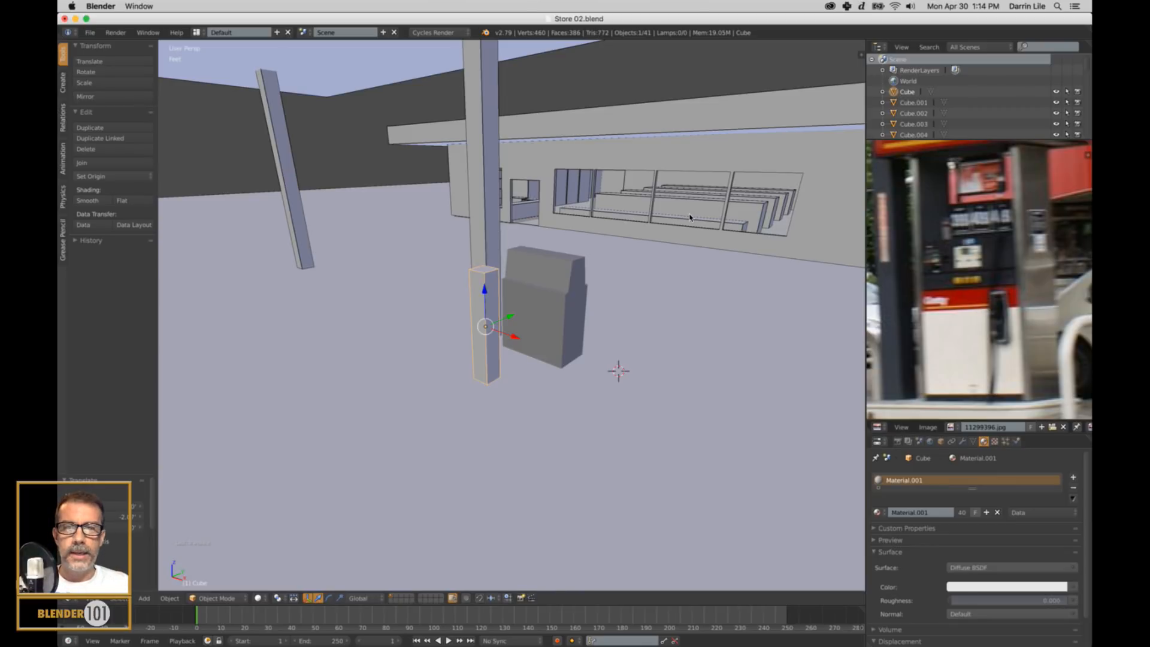
Scale the fuel pump slightly shorter along Z.
{"action": "right_click", "coordinate": [550, 296]}
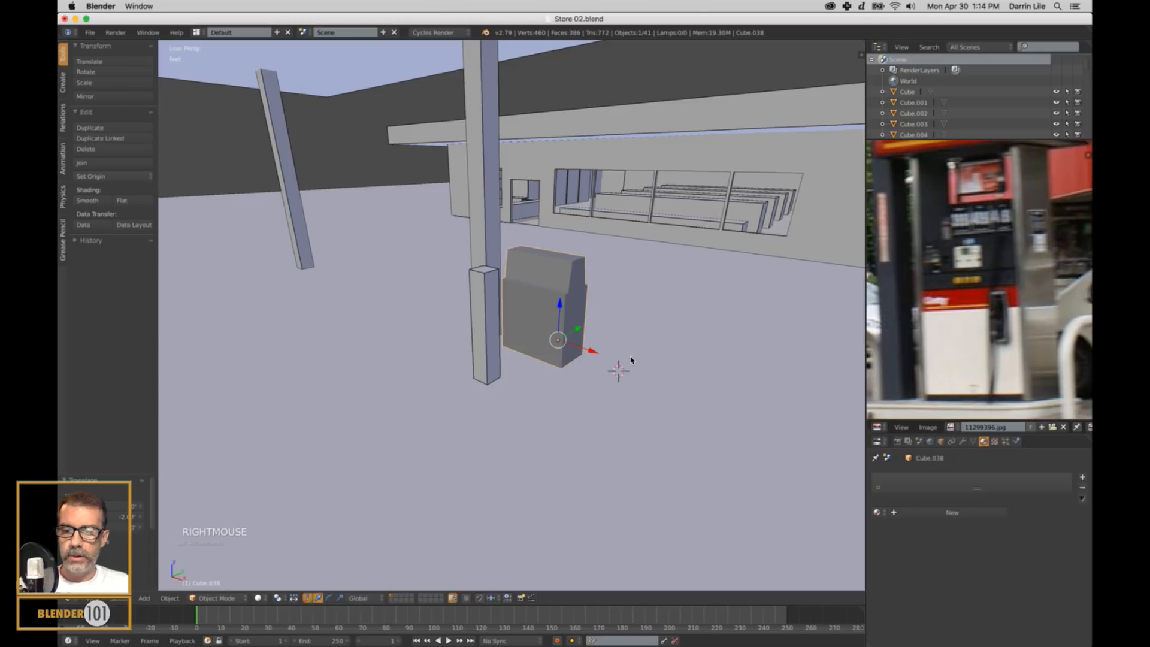
{"action": "key", "text": "s"}
{"action": "key", "text": "z"}
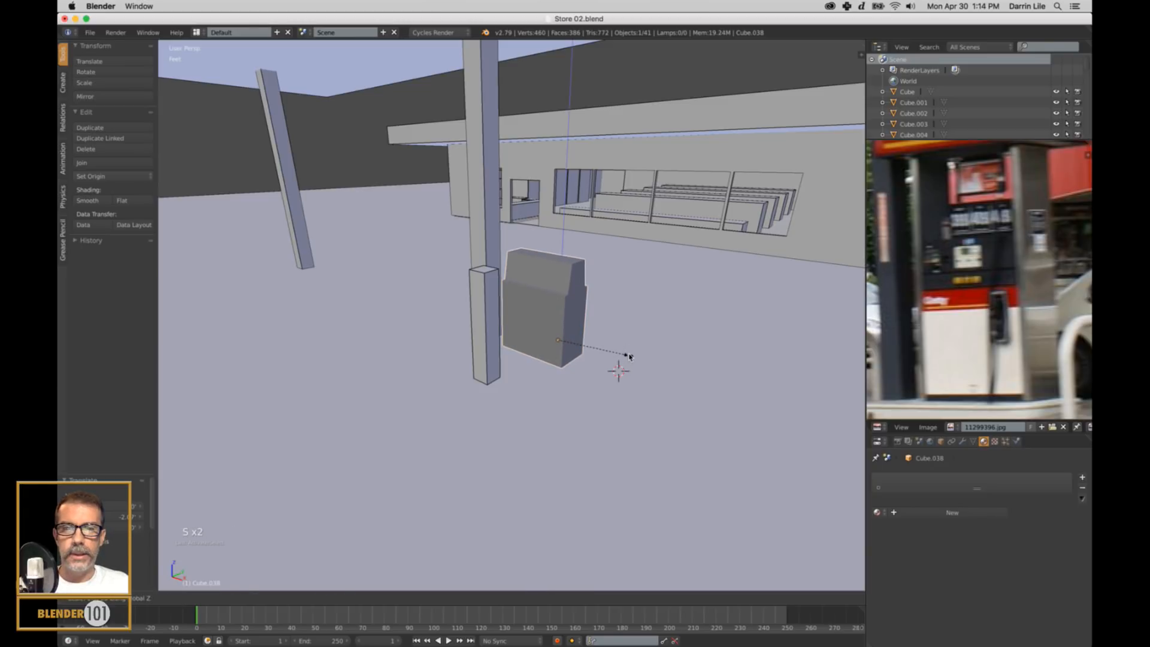
{"action": "left_click", "coordinate": [596, 353]}
Snap the 3D cursor to the lower side face of the pump, deselect the mesh, and return to Object Mode.
{"action": "middle_click_drag", "start_coordinate": [596, 353], "coordinate": [596, 325]}
{"action": "scroll", "coordinate": [584, 342], "scroll_direction": "up", "scroll_amount": 1}
{"action": "scroll", "coordinate": [589, 336], "scroll_direction": "up", "scroll_amount": 1}
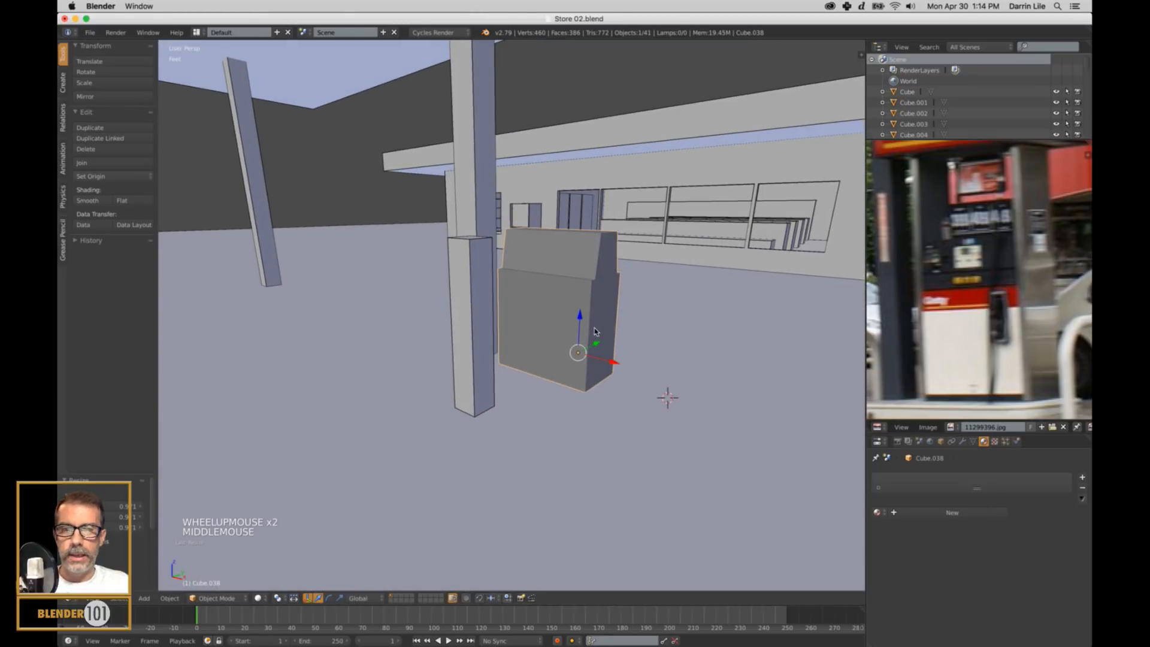
{"action": "right_click", "coordinate": [602, 329]}
{"action": "right_click", "coordinate": [603, 330]}
{"action": "key", "text": "Tab"}
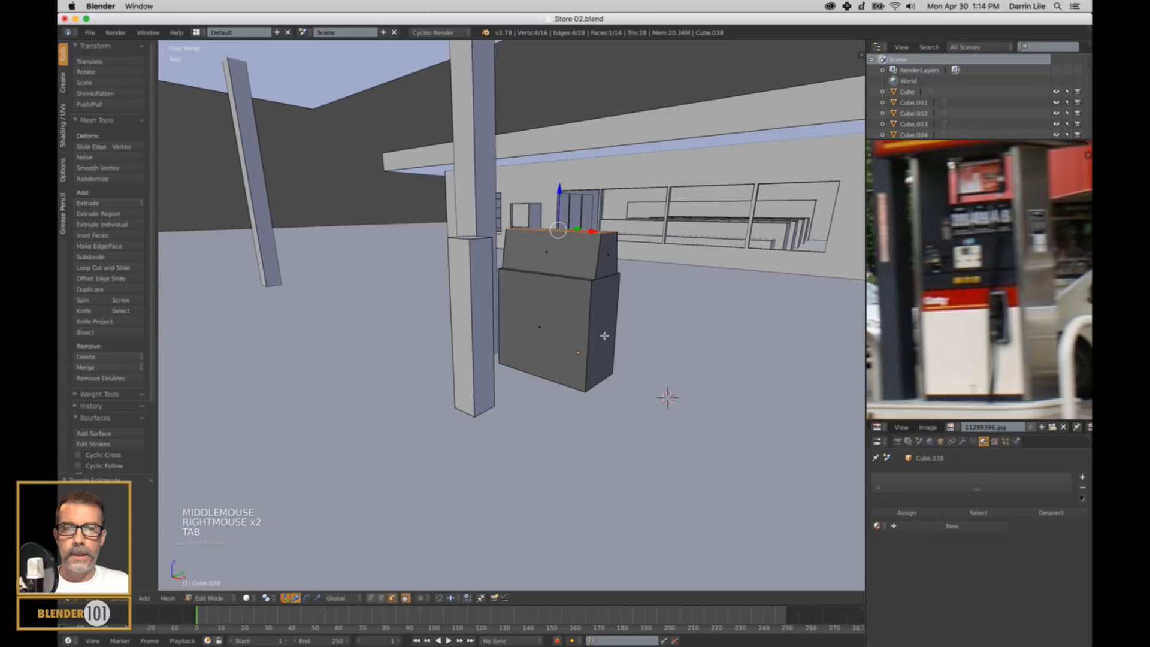
{"action": "right_click", "coordinate": [602, 330]}
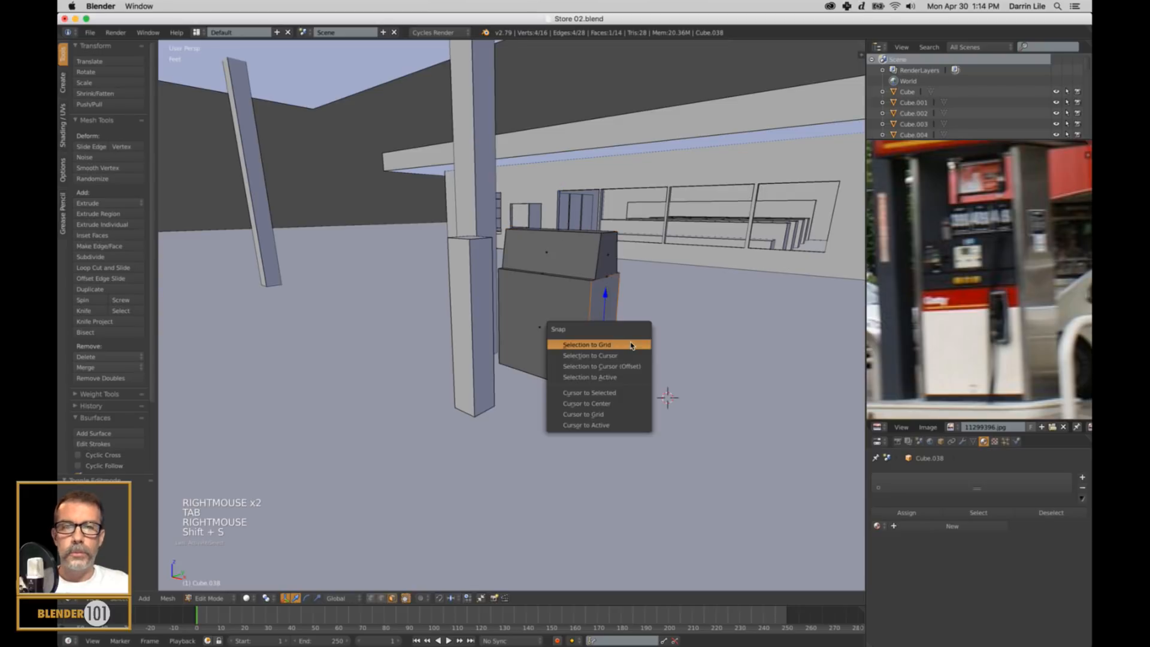
{"action": "left_click", "coordinate": [627, 393]}
{"action": "key", "text": "a"}
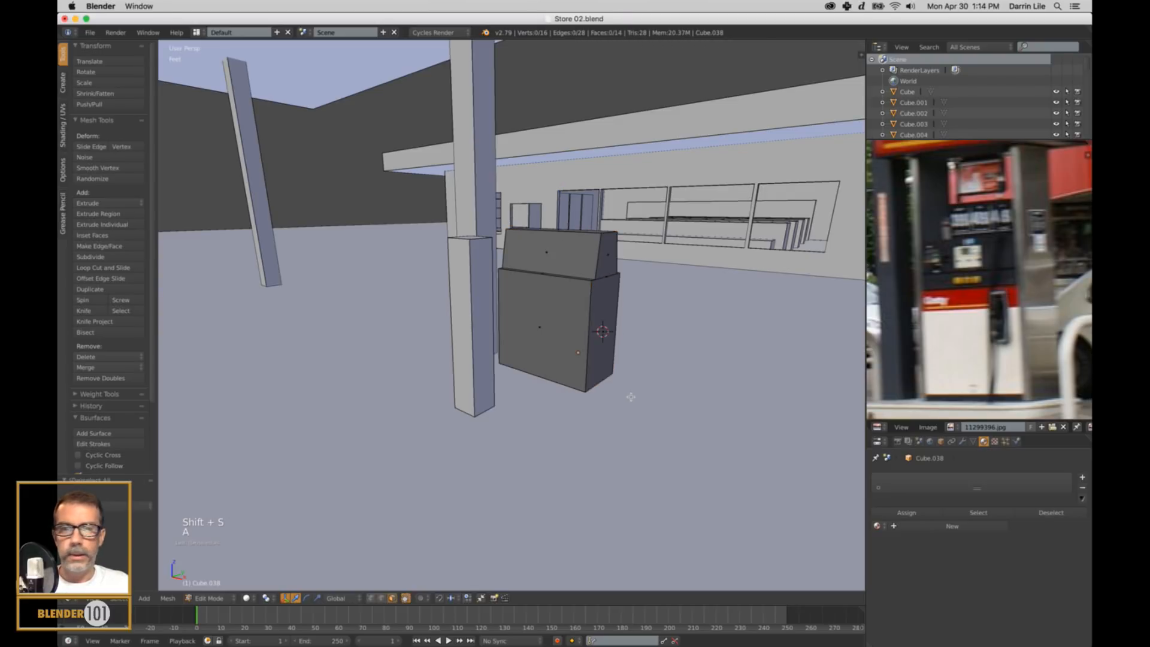
{"action": "key", "text": "Tab"}
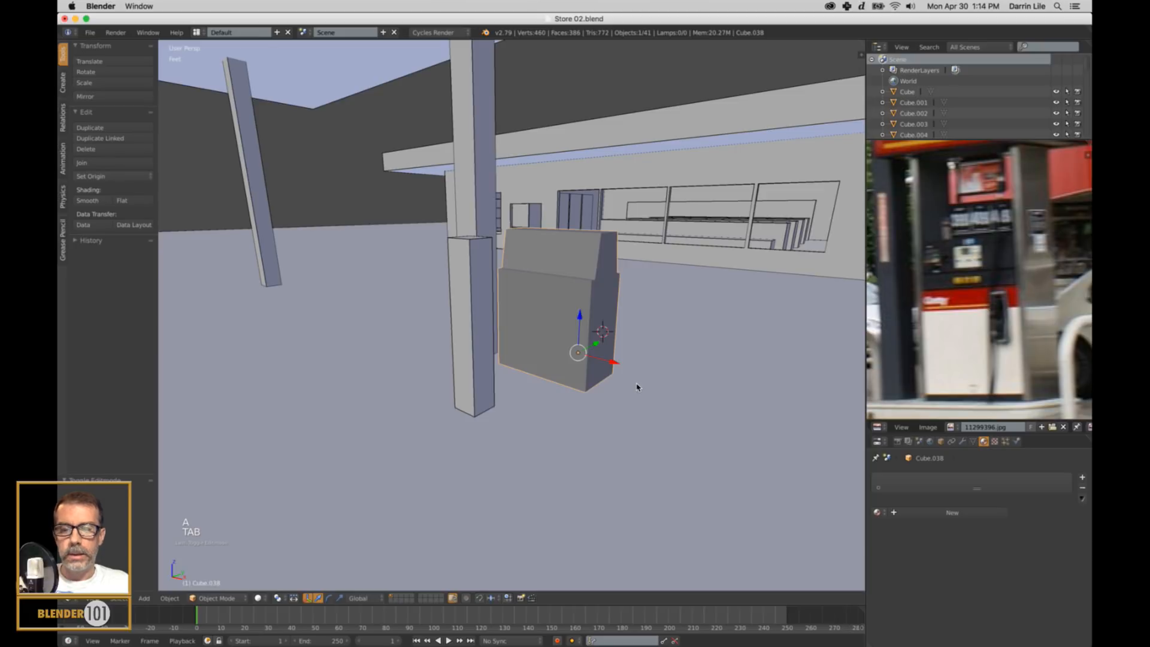
Add a cube at the 3D cursor, flatten it along X into a thin panel, and set it against the pump's side.
{"action": "key", "text": "shift+a"}
{"action": "mouse_move", "coordinate": [638, 387]}
{"action": "left_click", "coordinate": [679, 398]}
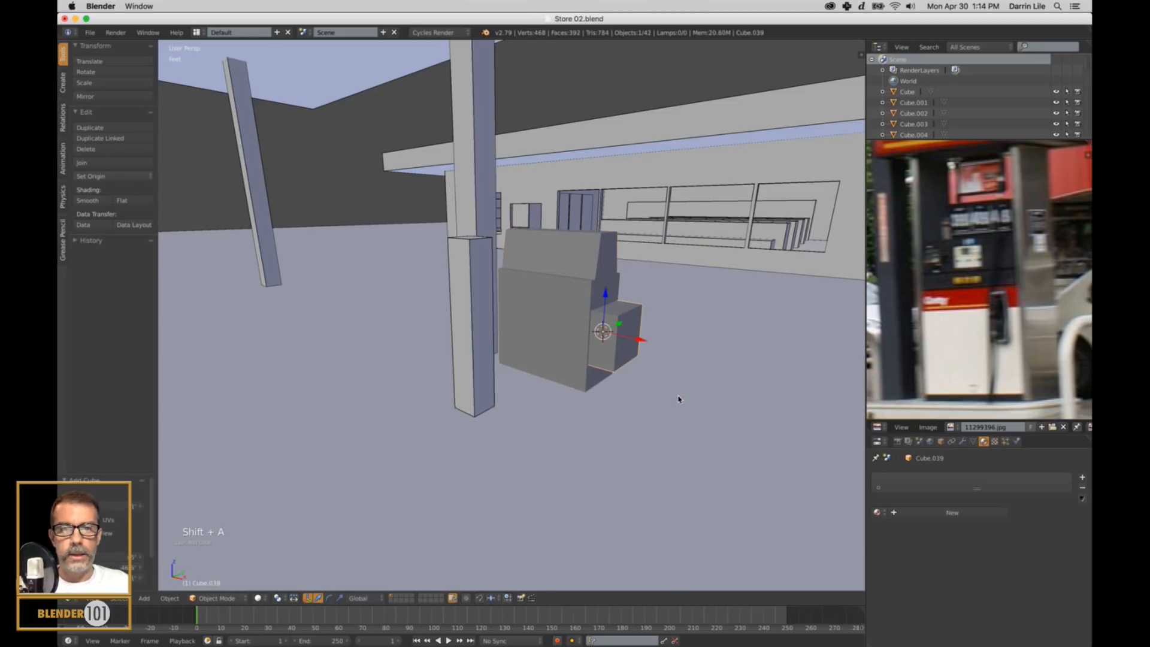
{"action": "key", "text": "s"}
{"action": "key", "text": "x"}
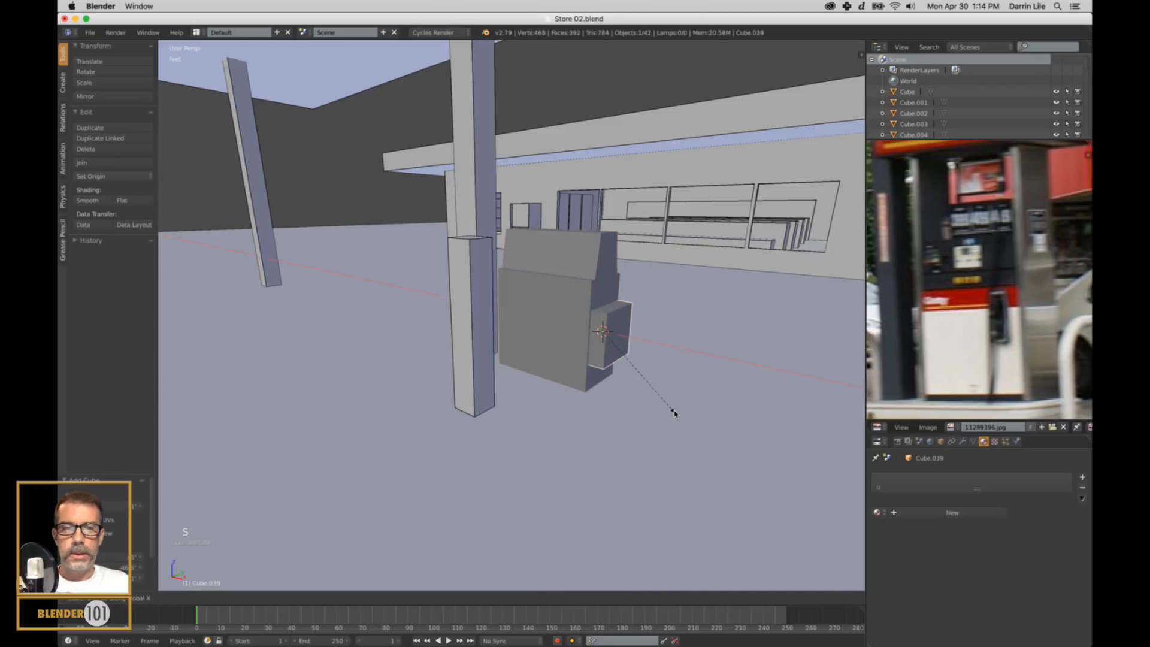
{"action": "left_click", "coordinate": [613, 347]}
{"action": "mouse_move", "coordinate": [638, 340]}
{"action": "left_mouse_down"}
{"action": "mouse_move", "coordinate": [655, 347]}
{"action": "mouse_move", "coordinate": [641, 351]}
{"action": "left_mouse_up"}
{"action": "key", "text": "s"}
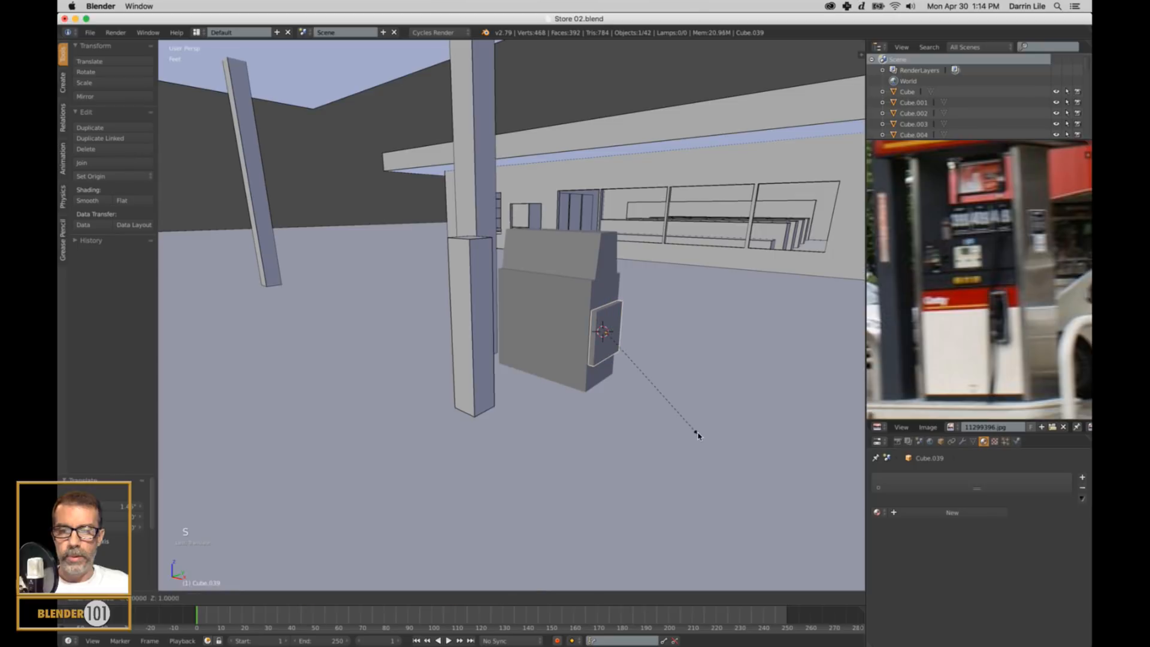
{"action": "left_click", "coordinate": [596, 306]}
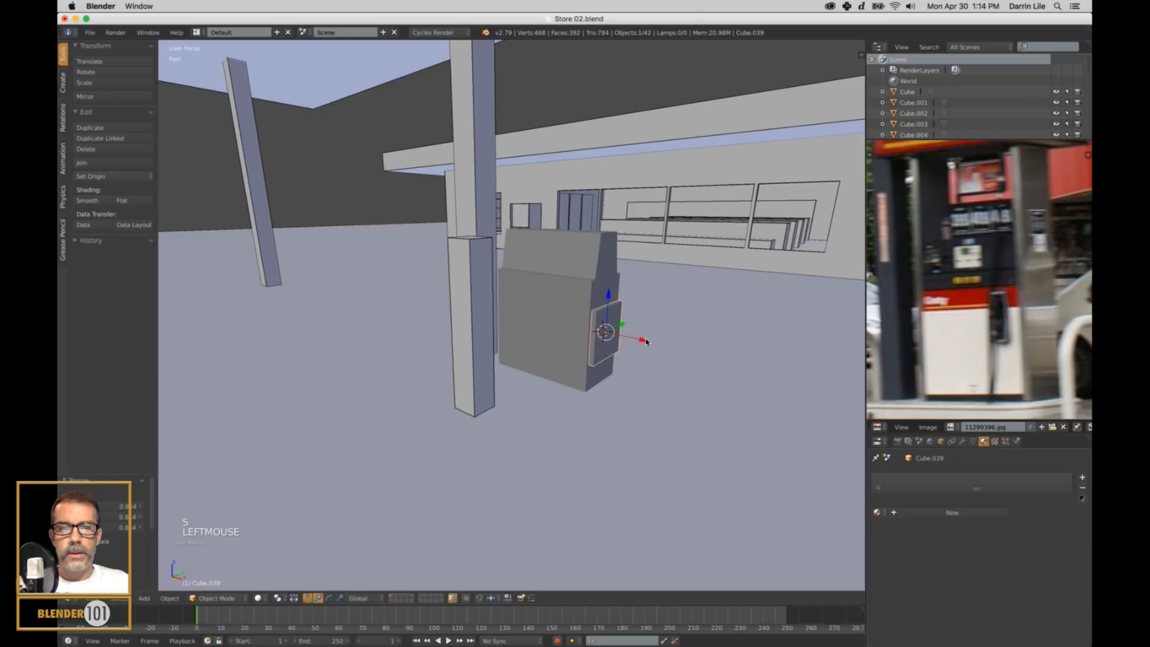
{"action": "left_click_drag", "start_coordinate": [645, 342], "coordinate": [641, 337]}
{"action": "middle_click_drag", "start_coordinate": [642, 337], "coordinate": [628, 357]}
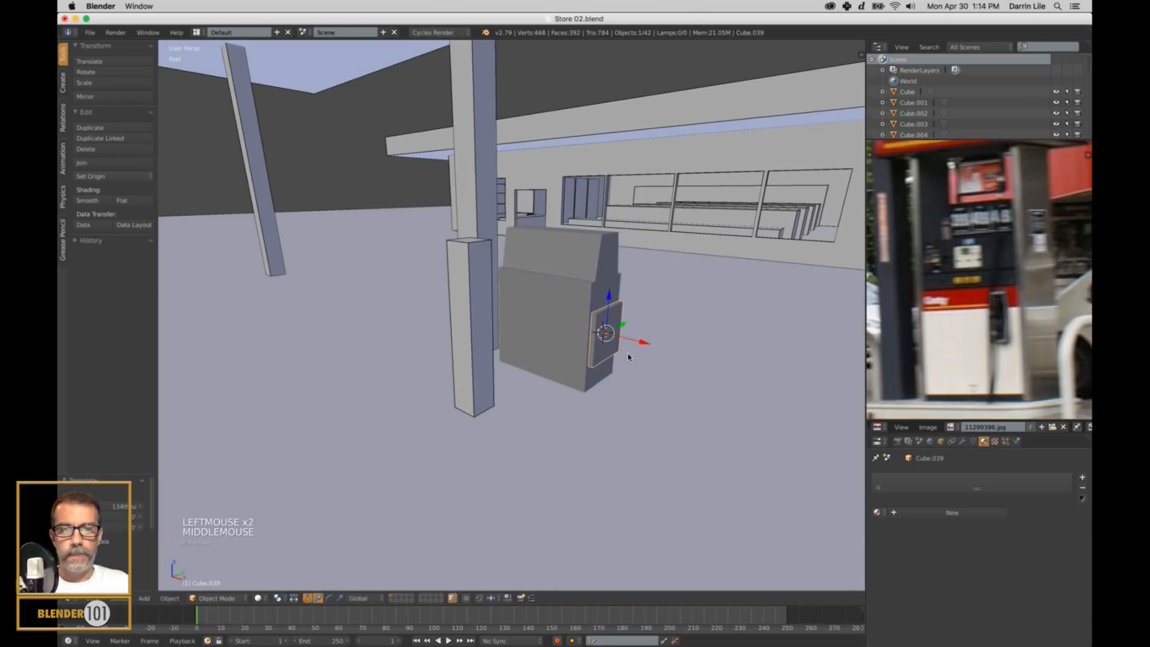
Widen the side panel along Y, stretch it along Z, and raise it so it extends well above the pump.
{"action": "key", "text": "s"}
{"action": "key", "text": "y"}
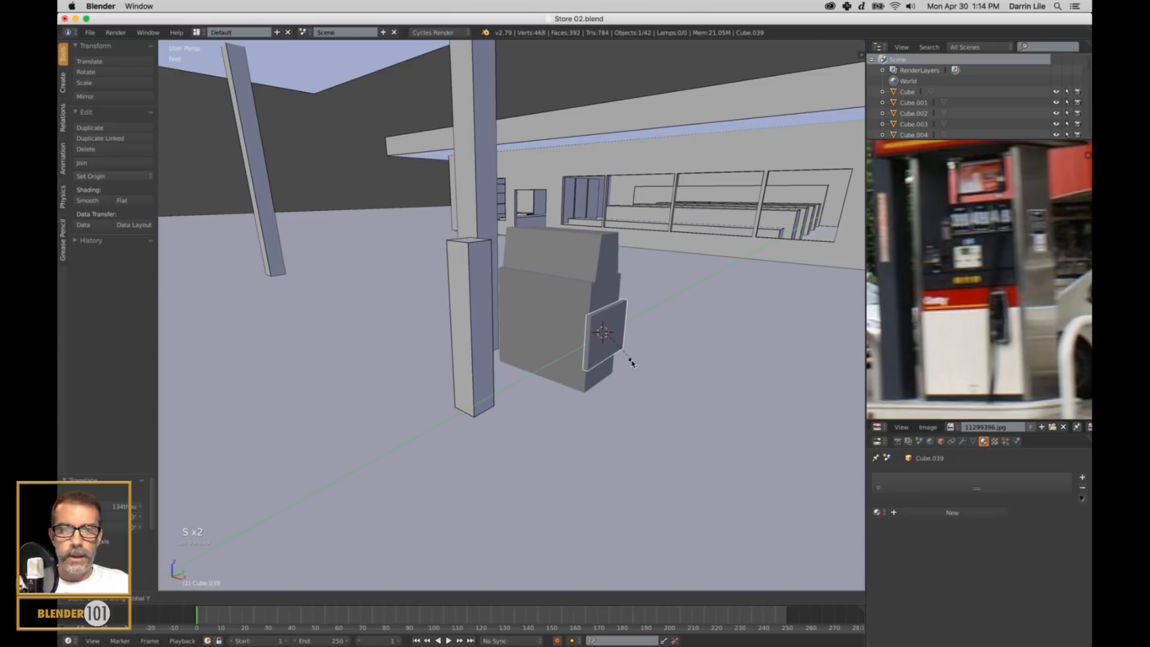
{"action": "left_click", "coordinate": [631, 363]}
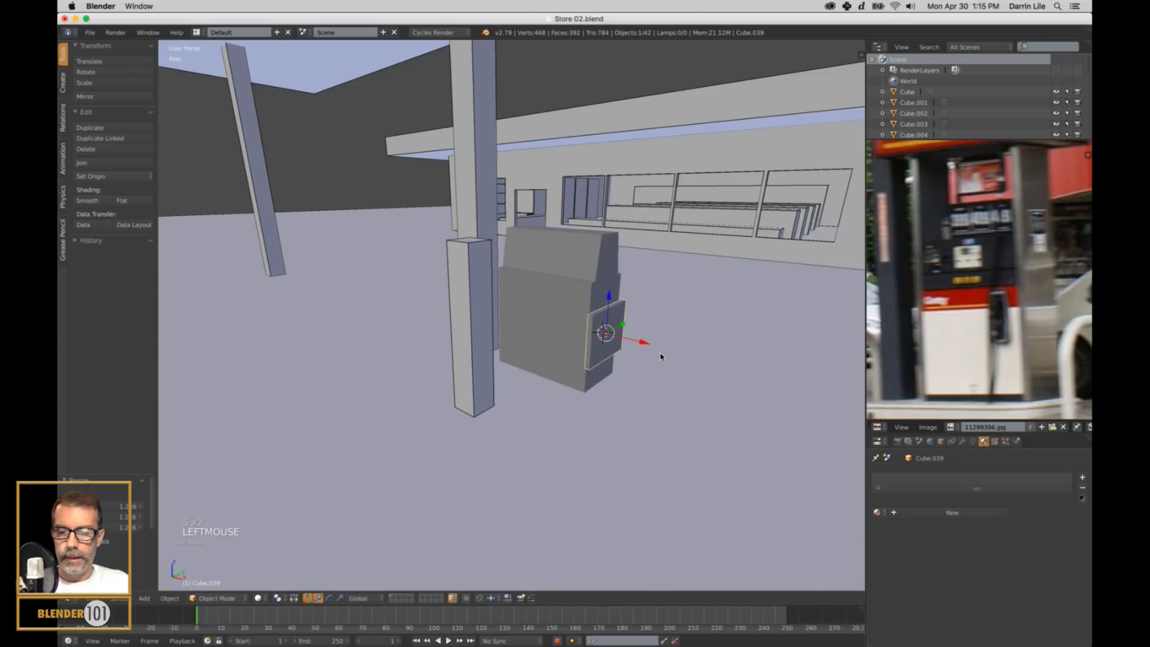
{"action": "key", "text": "s"}
{"action": "key", "text": "z"}
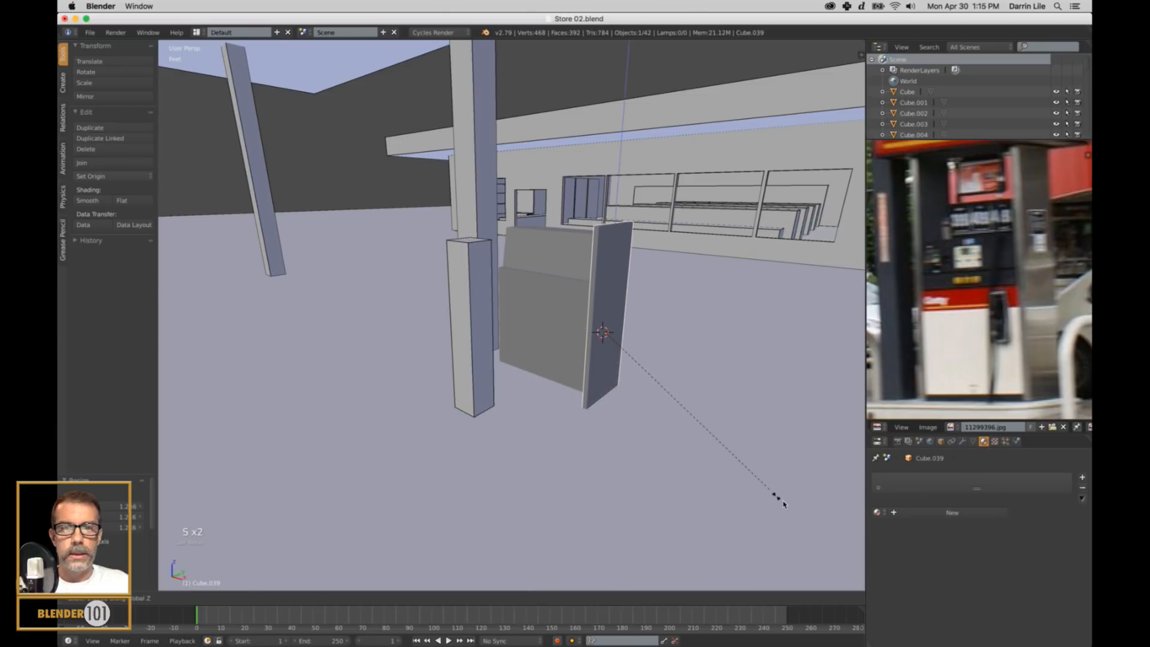
{"action": "left_click", "coordinate": [821, 545]}
{"action": "left_click_drag", "start_coordinate": [610, 296], "coordinate": [639, 211]}
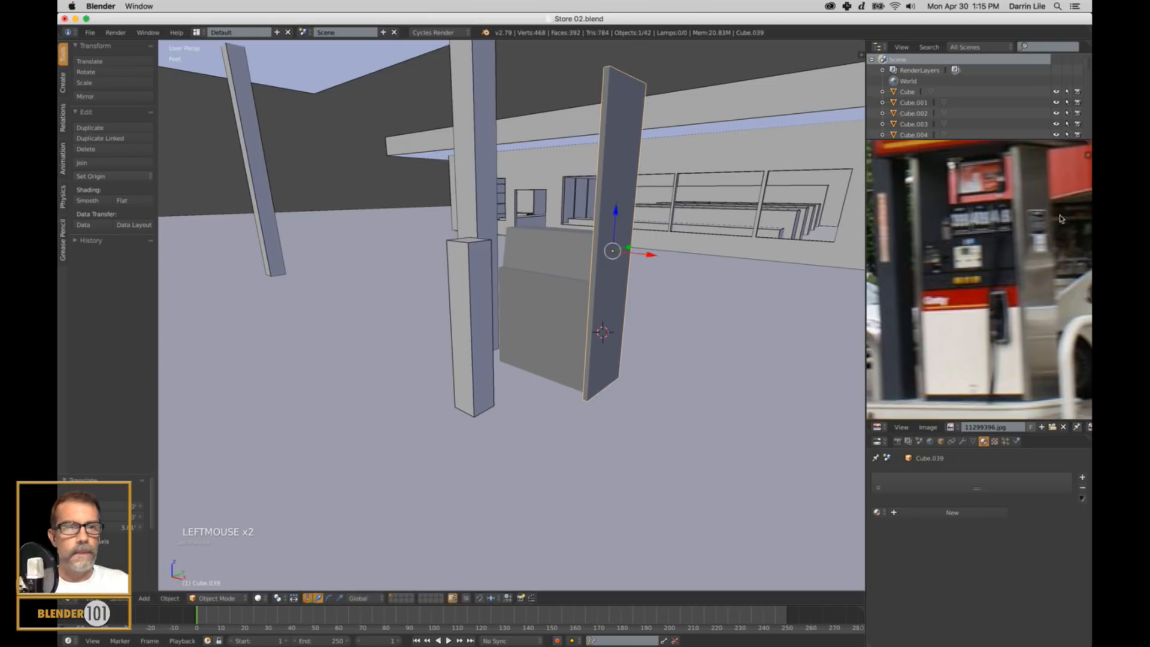
Scale the tall side panel narrower along Y to suit the pump's depth.
{"action": "scroll", "coordinate": [979, 279], "scroll_direction": "down", "scroll_amount": 1}
{"action": "middle_click_drag", "start_coordinate": [603, 320], "coordinate": [715, 361], "text": "shift"}
{"action": "scroll", "coordinate": [627, 329], "scroll_direction": "up", "scroll_amount": 3}
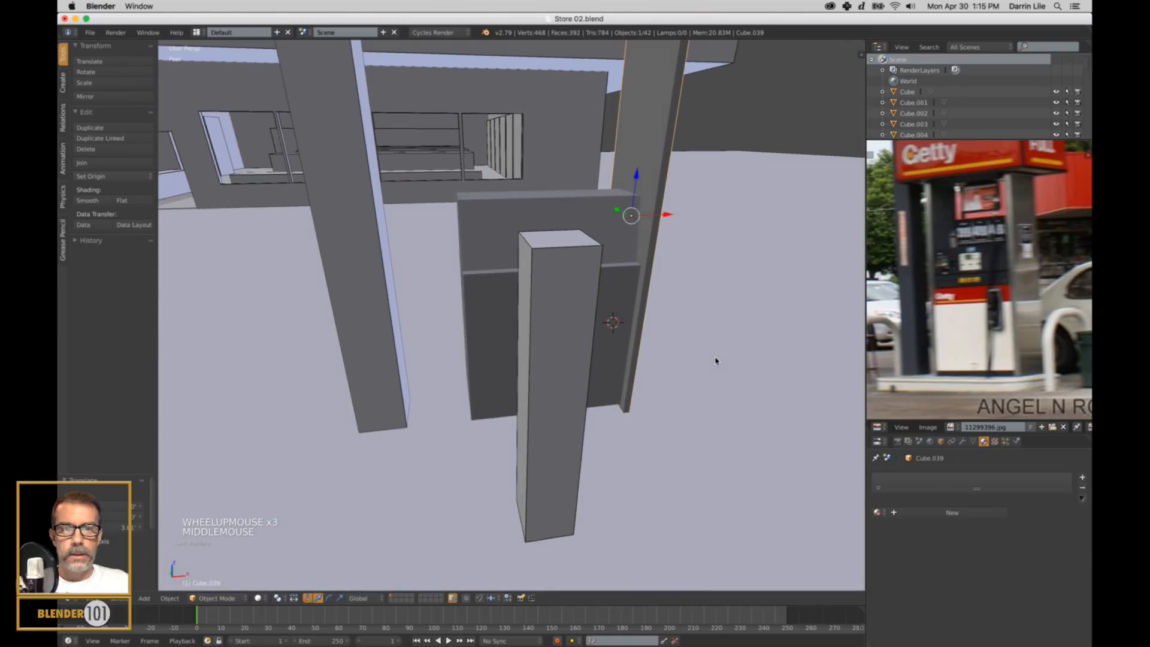
{"action": "key", "text": "s"}
{"action": "key", "text": "s"}
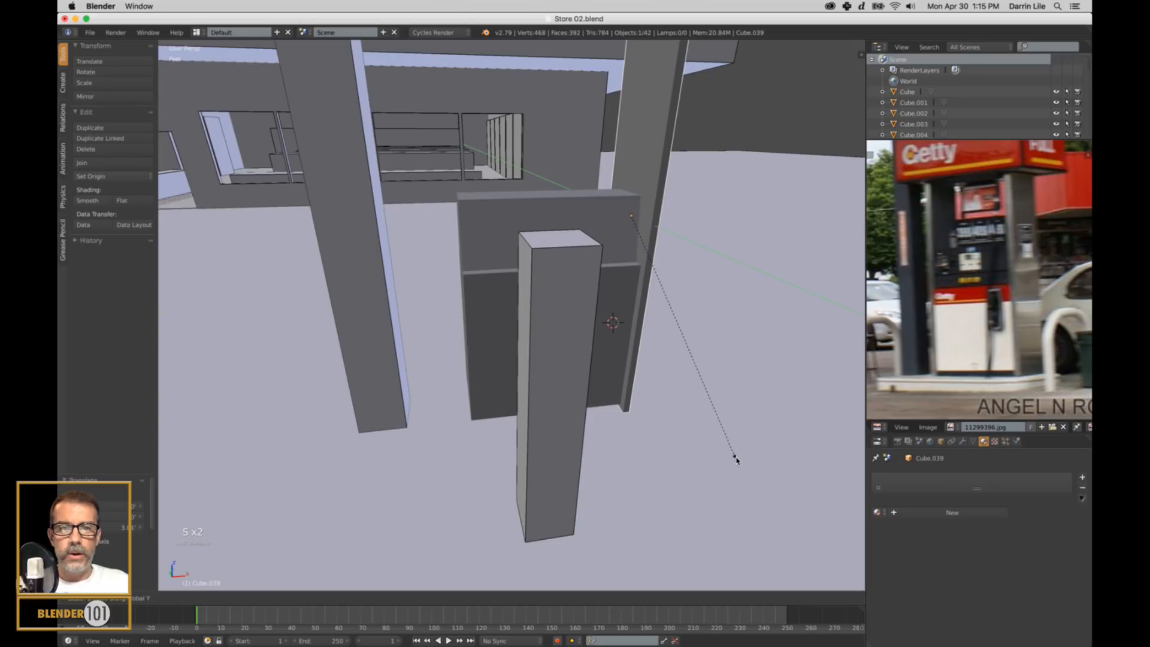
{"action": "left_click", "coordinate": [720, 420]}
Shift the side panel along Y to centre it on the pump, and scale it slightly wider along Y.
{"action": "middle_click_drag", "start_coordinate": [723, 412], "coordinate": [616, 401]}
{"action": "scroll", "coordinate": [442, 423], "scroll_direction": "up", "scroll_amount": 1}
{"action": "middle_click_drag", "start_coordinate": [441, 423], "coordinate": [457, 426]}
{"action": "scroll", "coordinate": [457, 426], "scroll_direction": "down", "scroll_amount": 2}
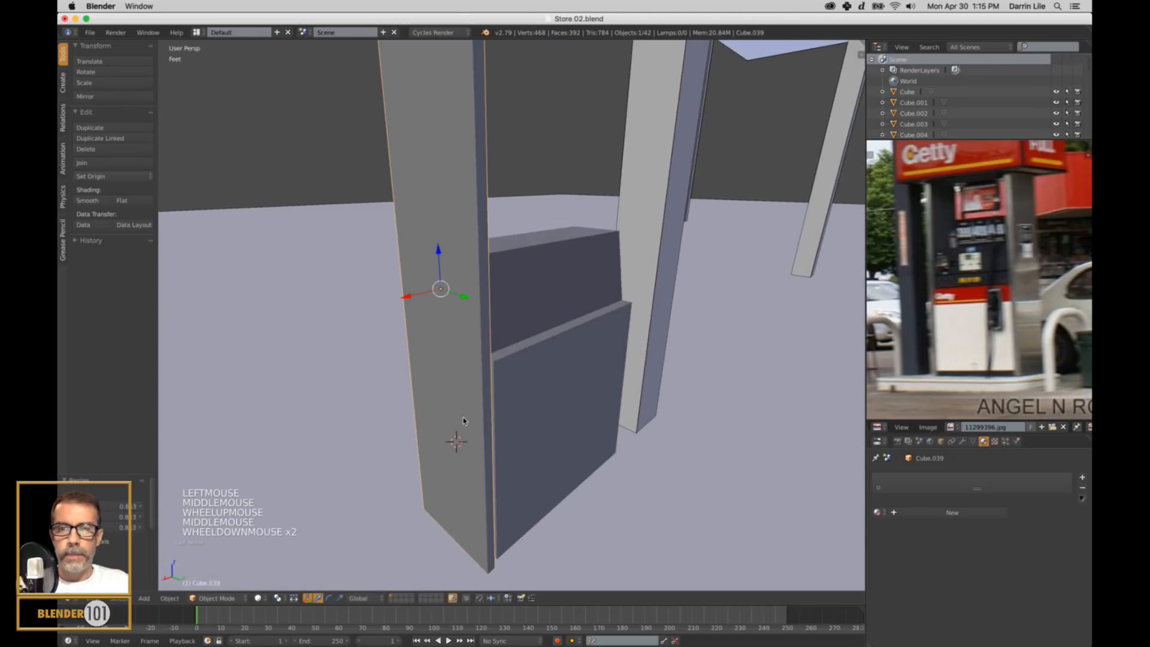
{"action": "left_click_drag", "start_coordinate": [464, 295], "coordinate": [463, 315]}
{"action": "middle_click_drag", "start_coordinate": [464, 314], "coordinate": [591, 333]}
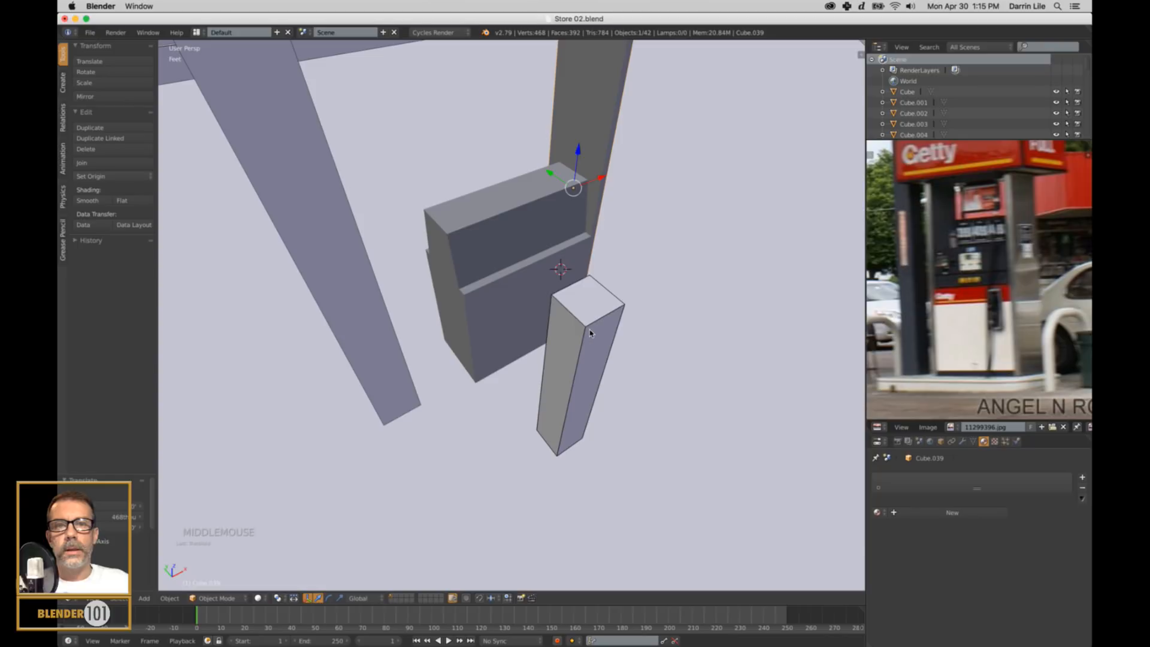
{"action": "key", "text": "s"}
{"action": "key", "text": "y"}
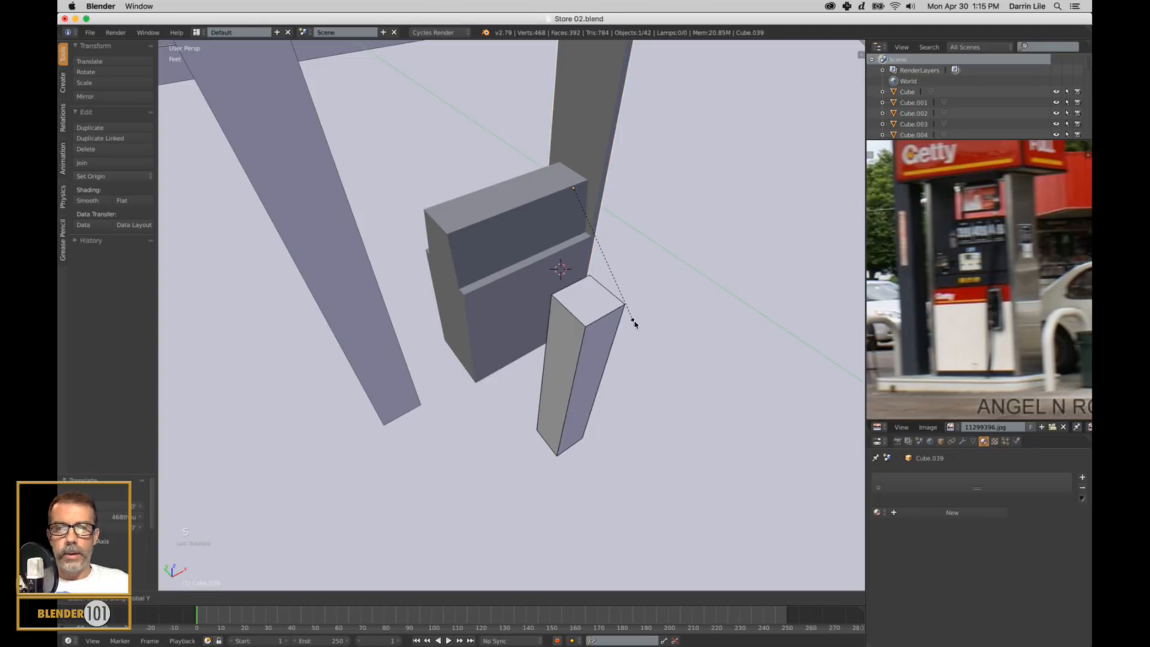
{"action": "left_click", "coordinate": [634, 322]}
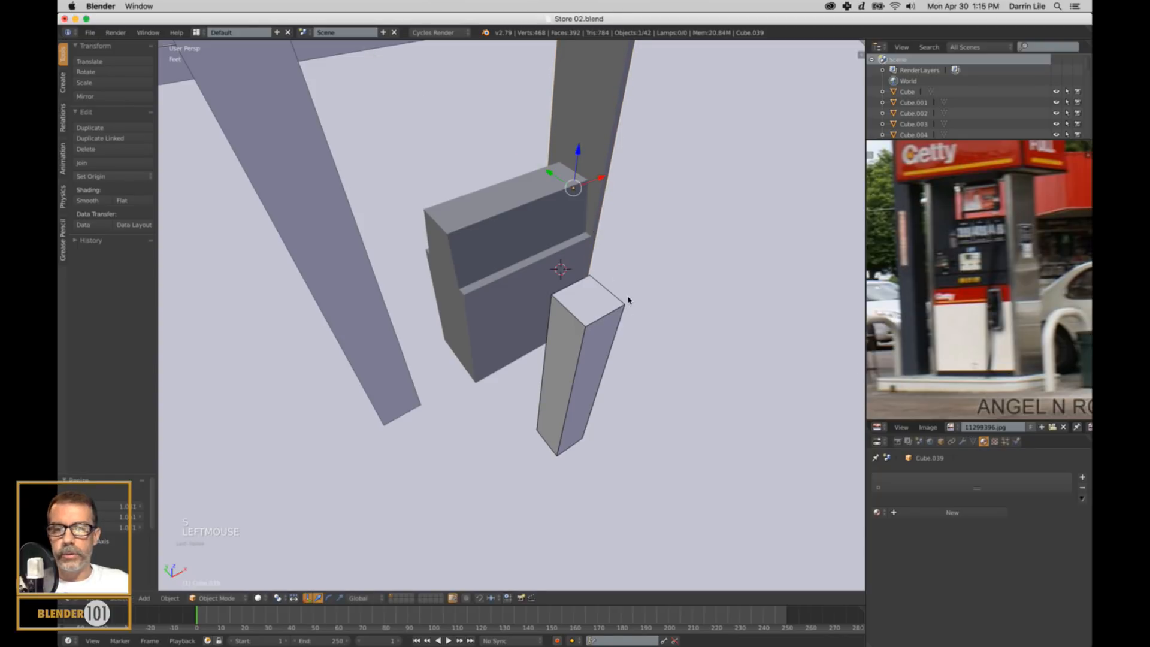
{"action": "left_click_drag", "start_coordinate": [550, 173], "coordinate": [552, 176]}
Duplicate the side panel along X to the opposite side of the pump and align it against the pump's edge.
{"action": "middle_click_drag", "start_coordinate": [489, 315], "coordinate": [531, 327]}
{"action": "key", "text": "shift+d"}
{"action": "key", "text": "x"}
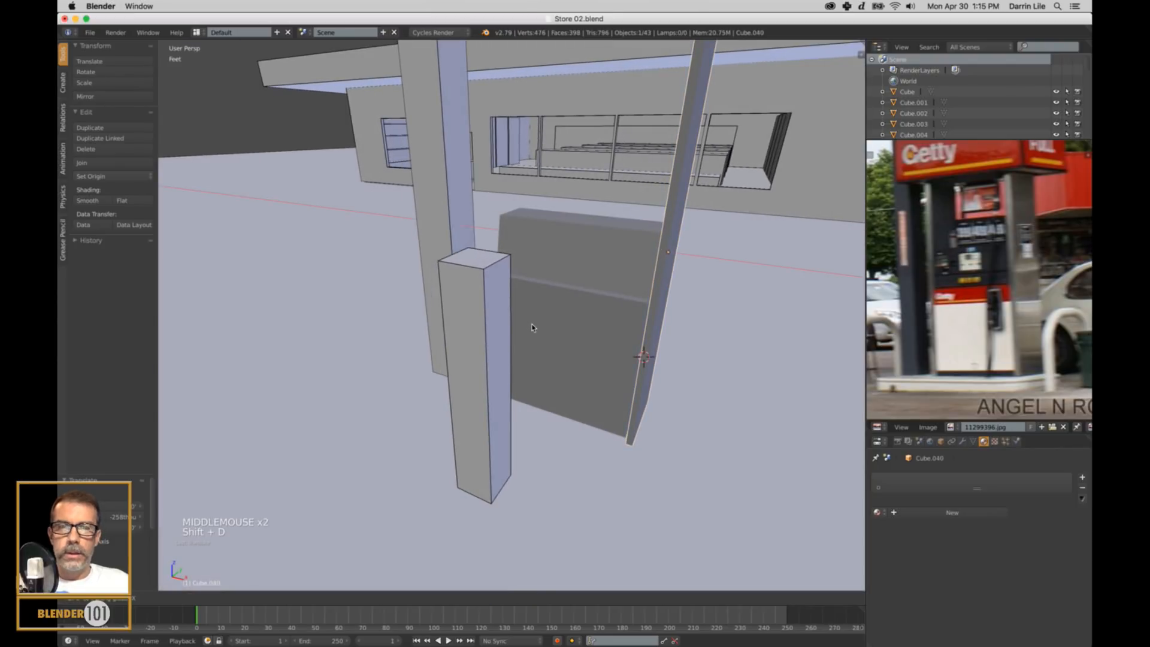
{"action": "left_click", "coordinate": [371, 307]}
{"action": "mouse_move", "coordinate": [371, 308]}
{"action": "middle_mouse_down"}
{"action": "mouse_move", "coordinate": [368, 329]}
{"action": "mouse_move", "coordinate": [377, 321]}
{"action": "middle_mouse_up"}
{"action": "scroll", "coordinate": [382, 313], "scroll_direction": "up", "scroll_amount": 3}
{"action": "middle_click_drag", "start_coordinate": [385, 249], "coordinate": [502, 288], "text": "shift"}
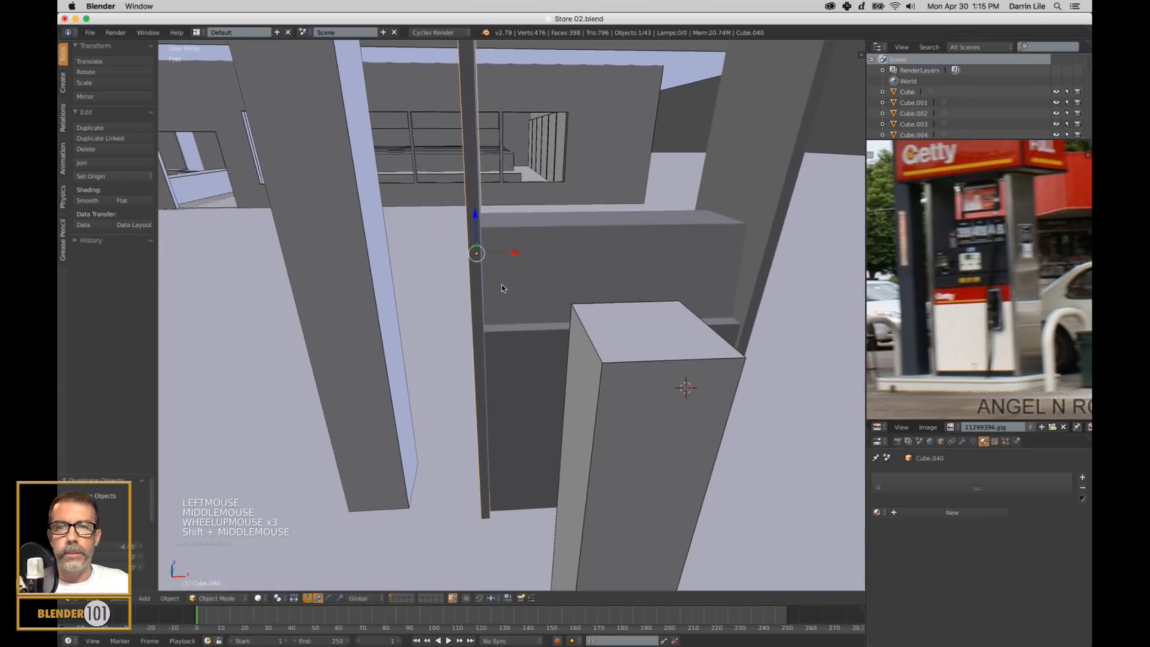
{"action": "left_click_drag", "start_coordinate": [517, 254], "coordinate": [514, 254]}
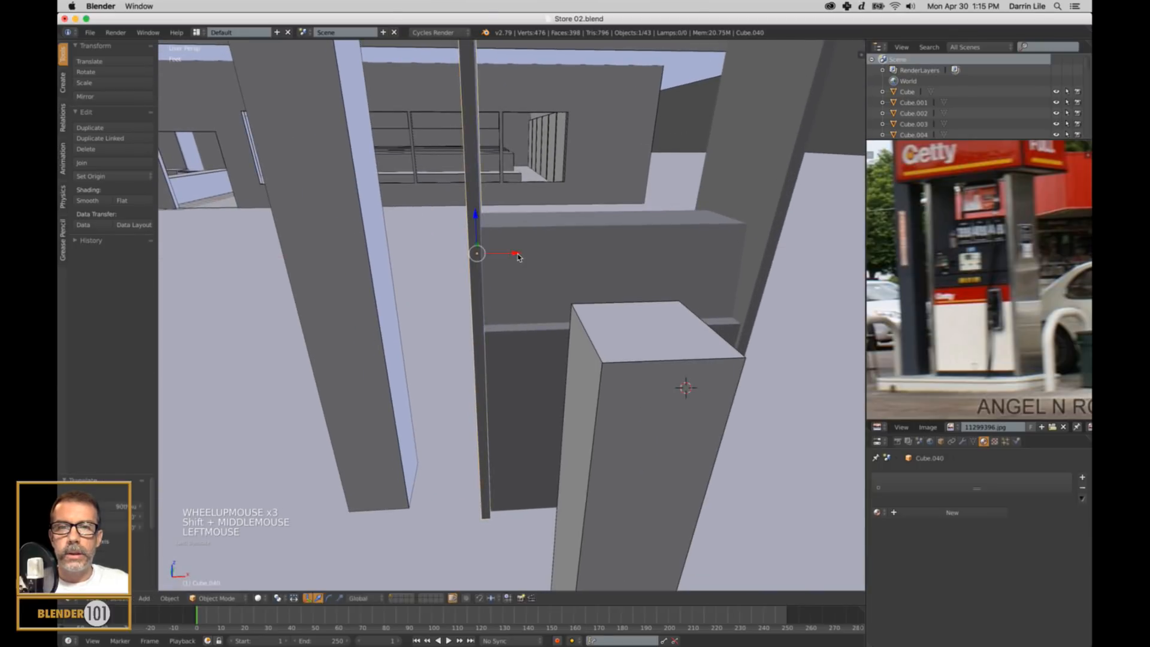
Select the pump body between the two side panels and scale it slightly taller along Z.
{"action": "scroll", "coordinate": [593, 328], "scroll_direction": "down", "scroll_amount": 3}
{"action": "middle_click_drag", "start_coordinate": [592, 327], "coordinate": [617, 329]}
{"action": "scroll", "coordinate": [602, 326], "scroll_direction": "down", "scroll_amount": 3}
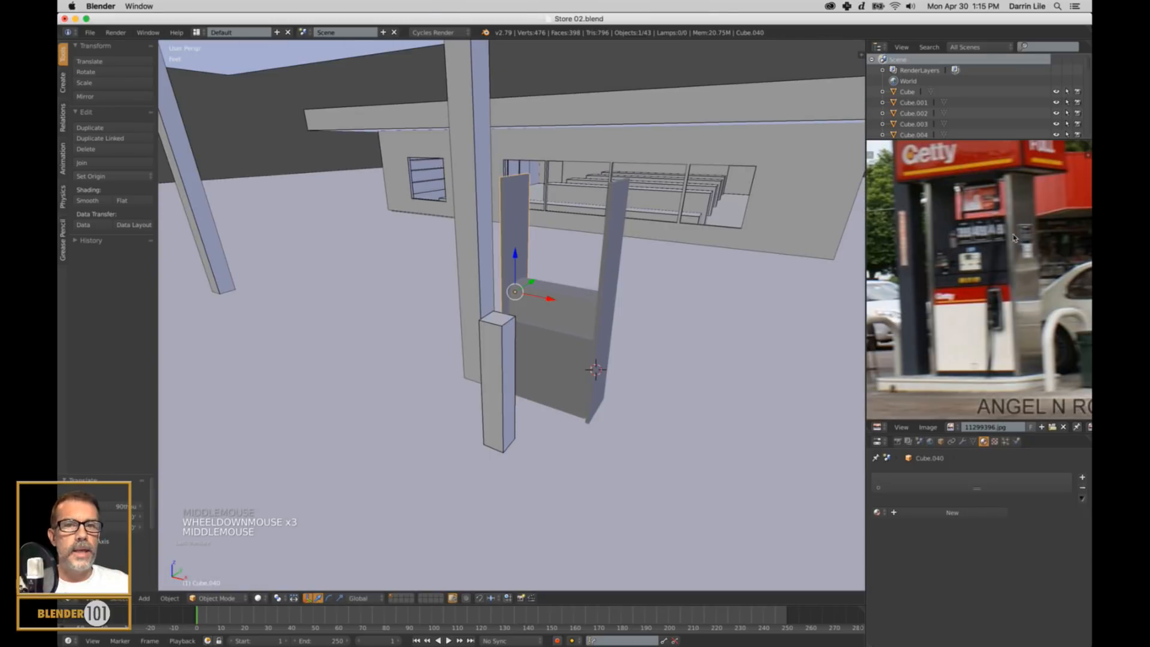
{"action": "scroll", "coordinate": [1008, 217], "scroll_direction": "down", "scroll_amount": 1}
{"action": "mouse_move", "coordinate": [722, 408]}
{"action": "middle_mouse_down", "text": "shift"}
{"action": "mouse_move", "coordinate": [709, 419]}
{"action": "mouse_move", "coordinate": [696, 411]}
{"action": "mouse_move", "coordinate": [717, 412]}
{"action": "middle_mouse_up", "text": "shift"}
{"action": "right_click", "coordinate": [568, 388]}
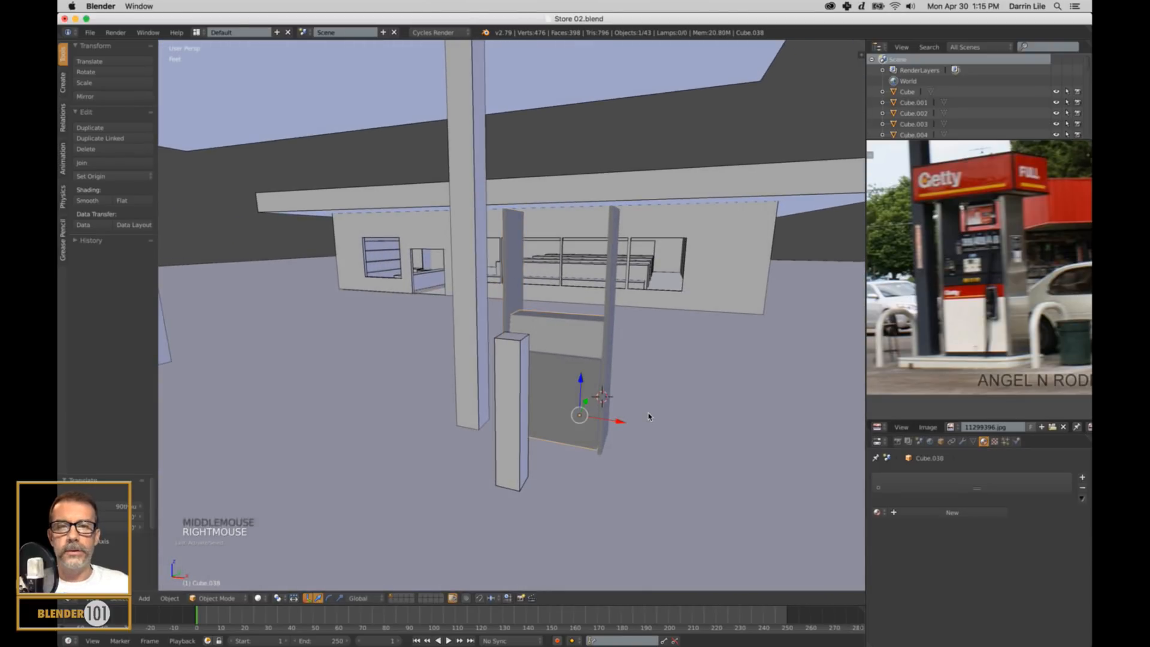
{"action": "key", "text": "s"}
{"action": "key", "text": "s"}
{"action": "key", "text": "z"}
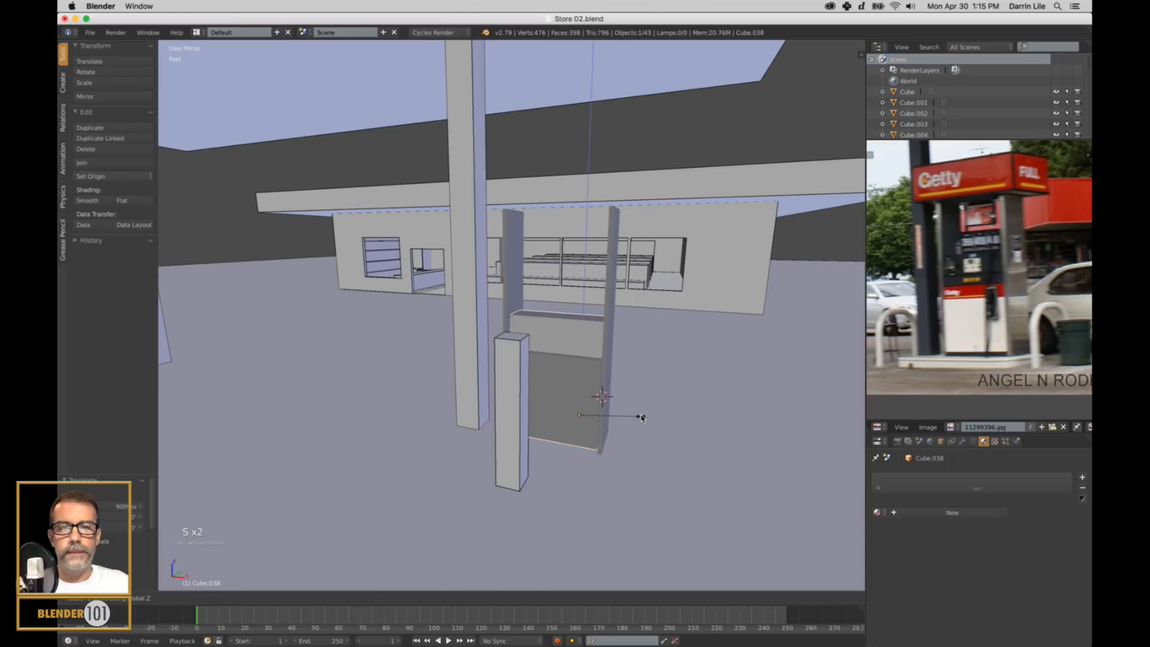
{"action": "left_click", "coordinate": [642, 417]}
Add a cube at the 3D cursor, flatten it along Z, and lower it to the foot of the pump.
{"action": "middle_click_drag", "start_coordinate": [642, 418], "coordinate": [707, 411]}
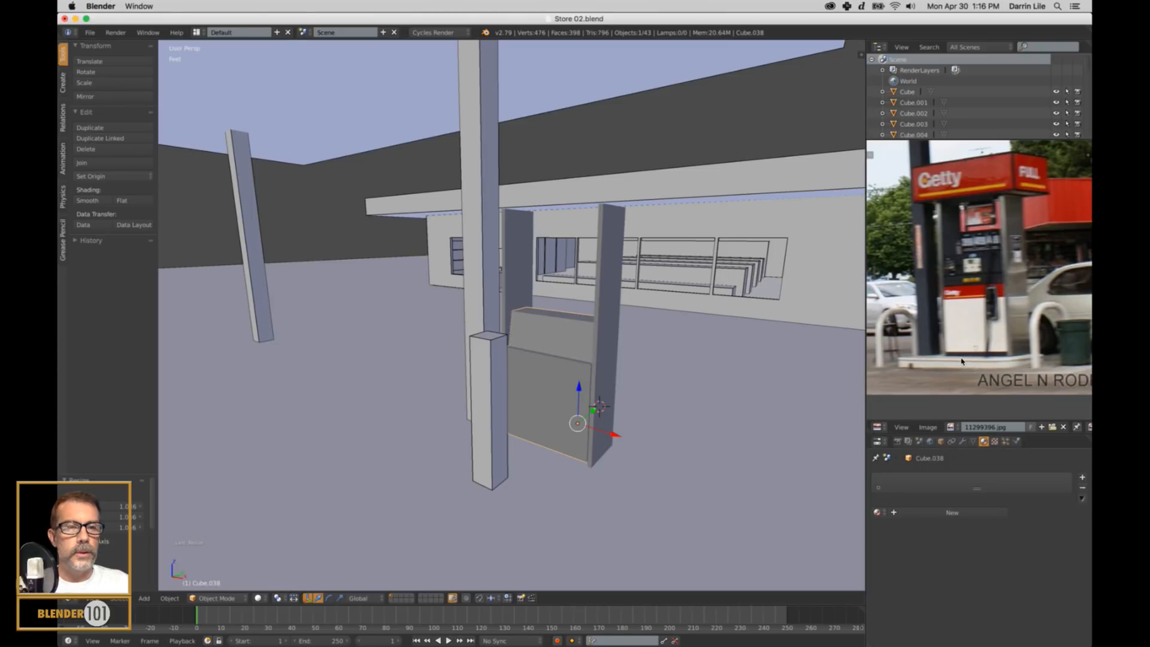
{"action": "middle_click_drag", "start_coordinate": [602, 425], "coordinate": [678, 413]}
{"action": "scroll", "coordinate": [692, 436], "scroll_direction": "up", "scroll_amount": 1, "text": "shift"}
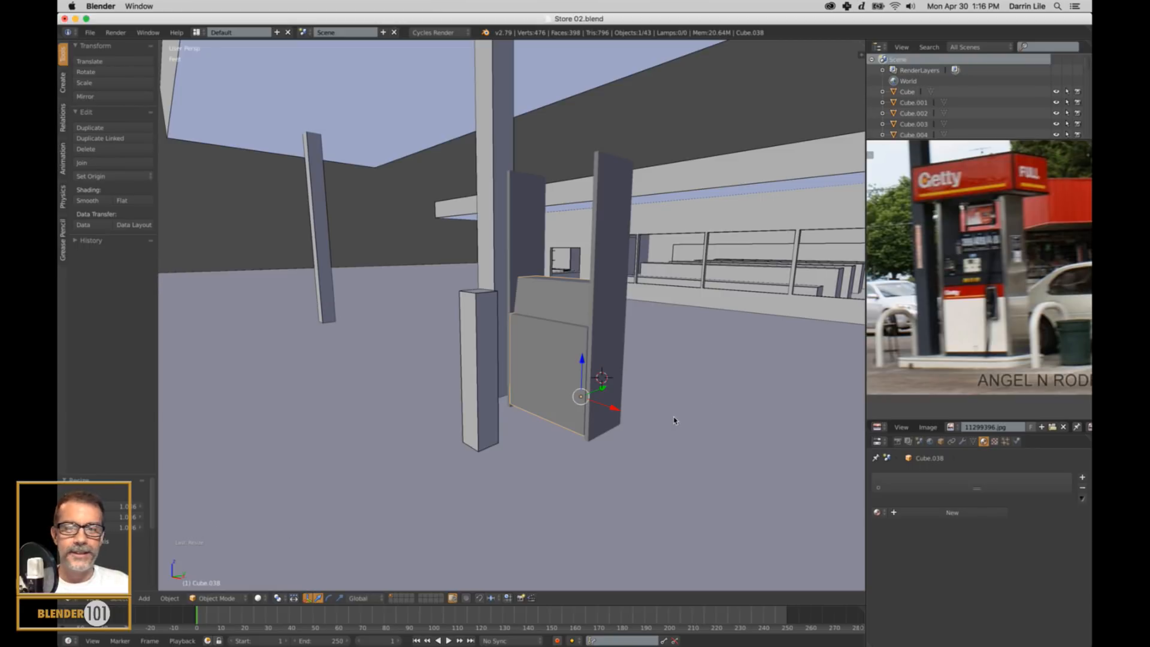
{"action": "middle_click_drag", "start_coordinate": [694, 422], "coordinate": [683, 399]}
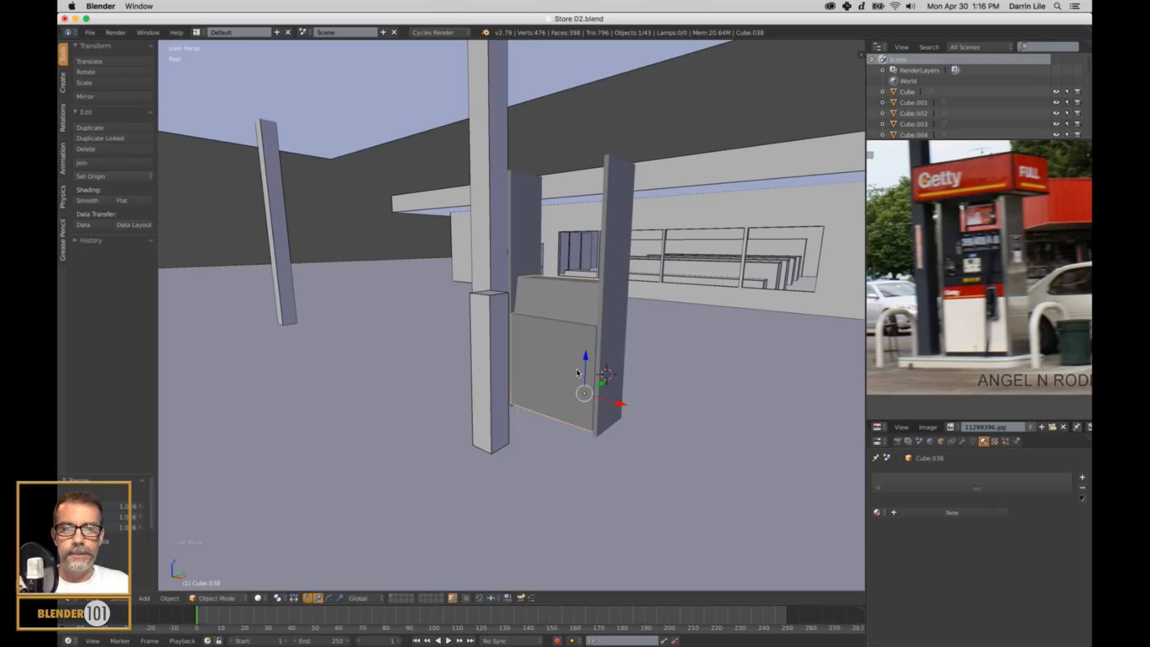
{"action": "key", "text": "shift+a"}
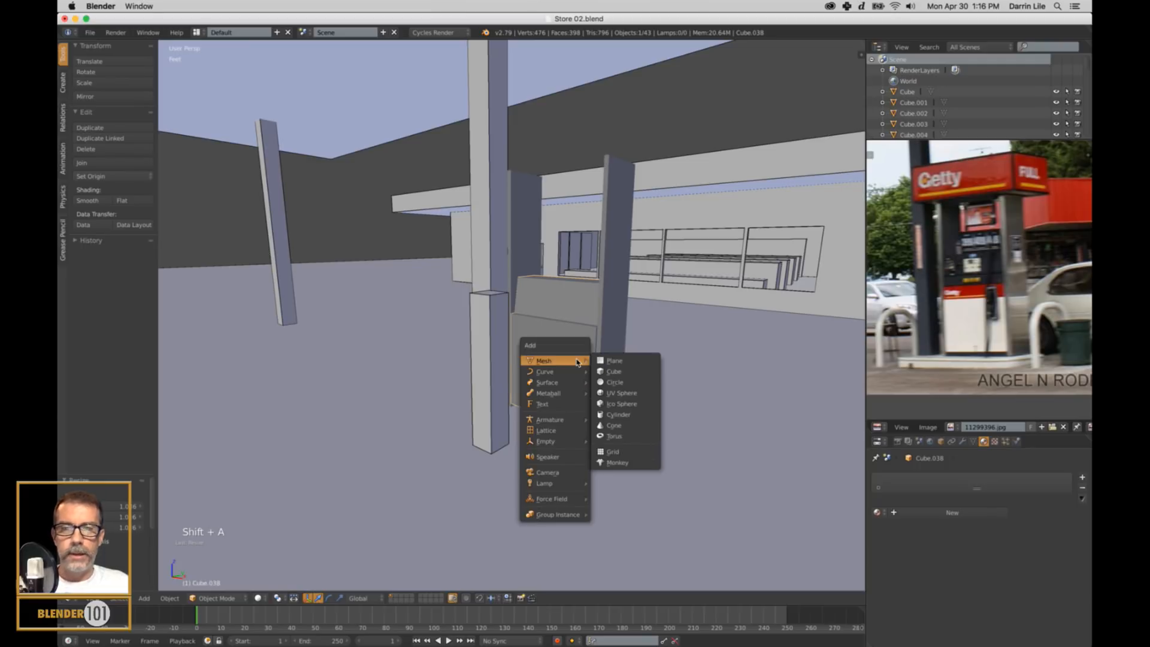
{"action": "left_click", "coordinate": [617, 372]}
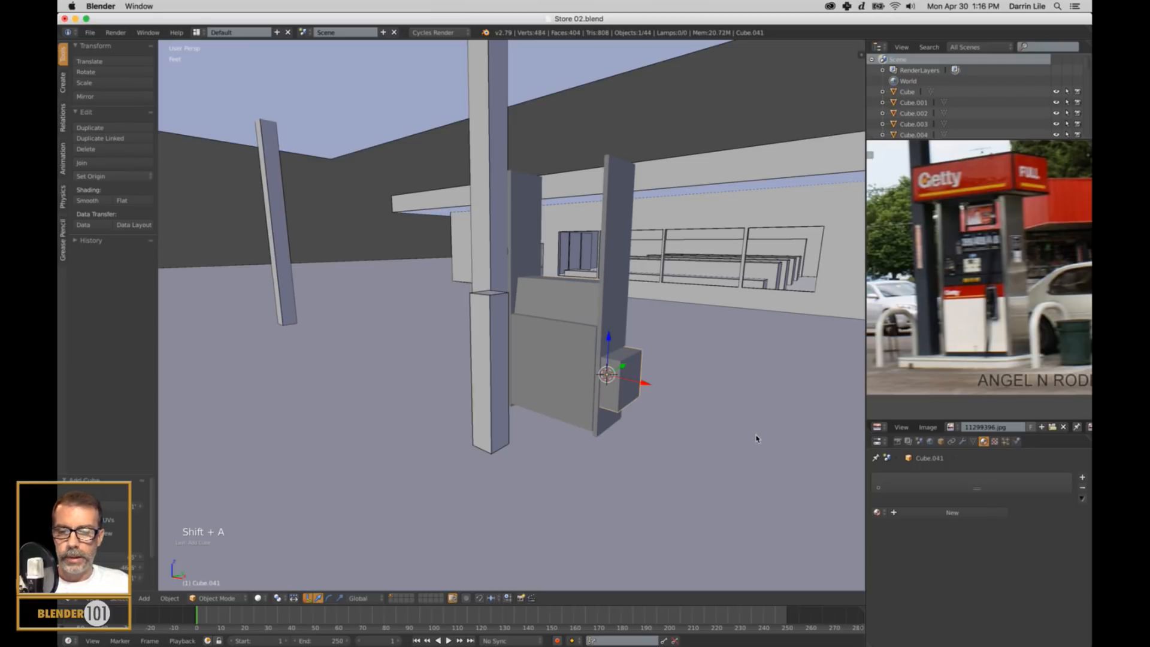
{"action": "key", "text": "s"}
{"action": "left_click", "coordinate": [653, 369]}
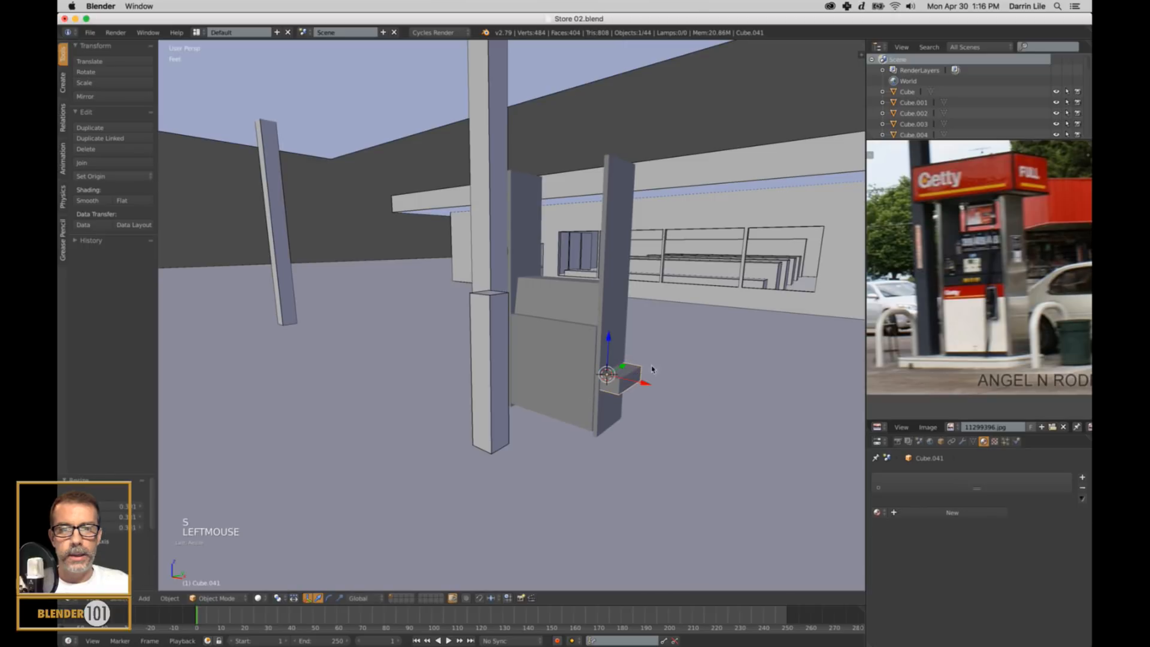
{"action": "left_click_drag", "start_coordinate": [611, 337], "coordinate": [603, 388]}
Move the base block along X beneath the pump and stretch it along X to span both side panels.
{"action": "middle_click_drag", "start_coordinate": [607, 388], "coordinate": [650, 393]}
{"action": "left_click_drag", "start_coordinate": [645, 412], "coordinate": [608, 412]}
{"action": "key", "text": "s"}
{"action": "key", "text": "x"}
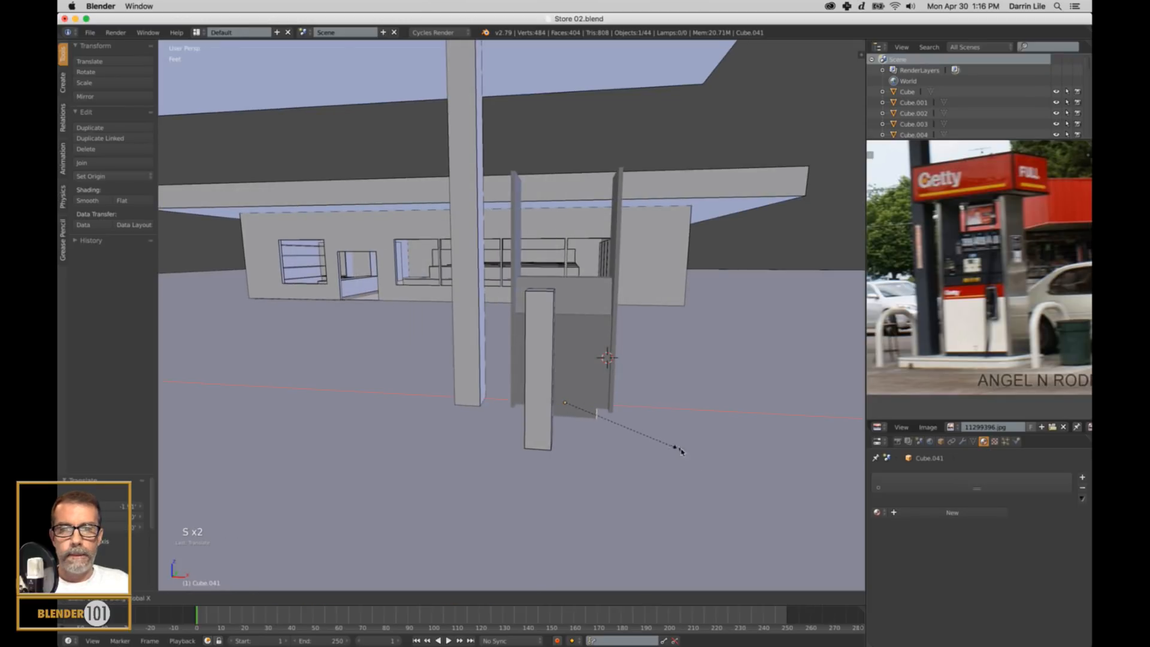
{"action": "left_click", "coordinate": [749, 497]}
{"action": "middle_click_drag", "start_coordinate": [752, 497], "coordinate": [703, 479]}
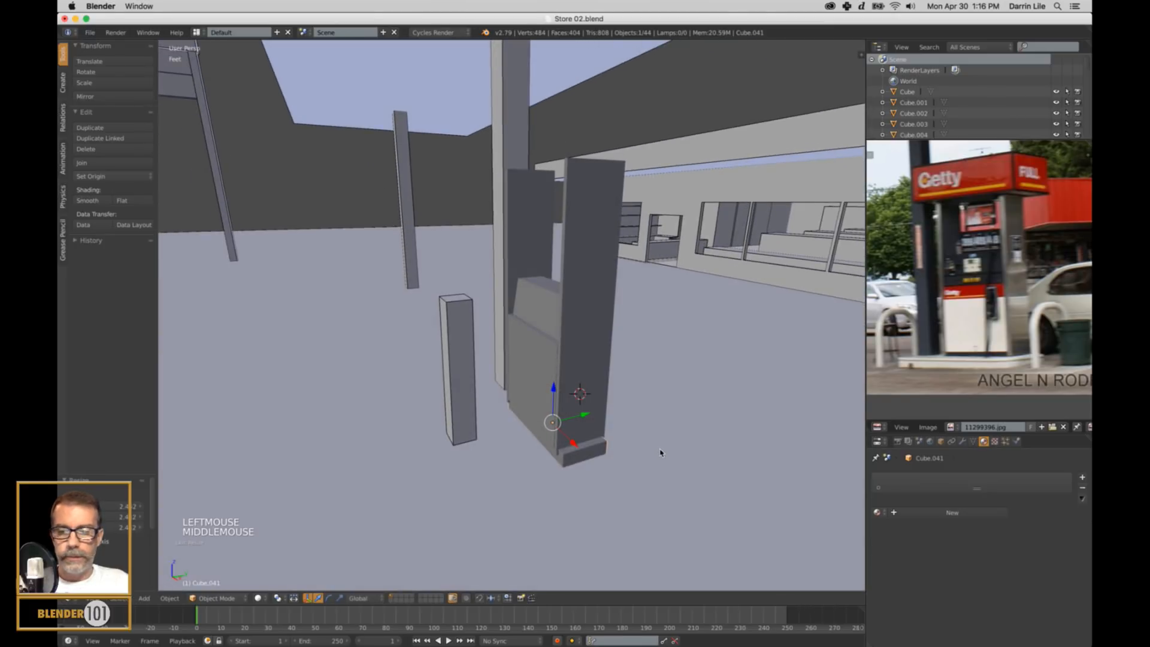
Scale the base block along Y so it extends beyond the front and back of the pump.
{"action": "key", "text": "s"}
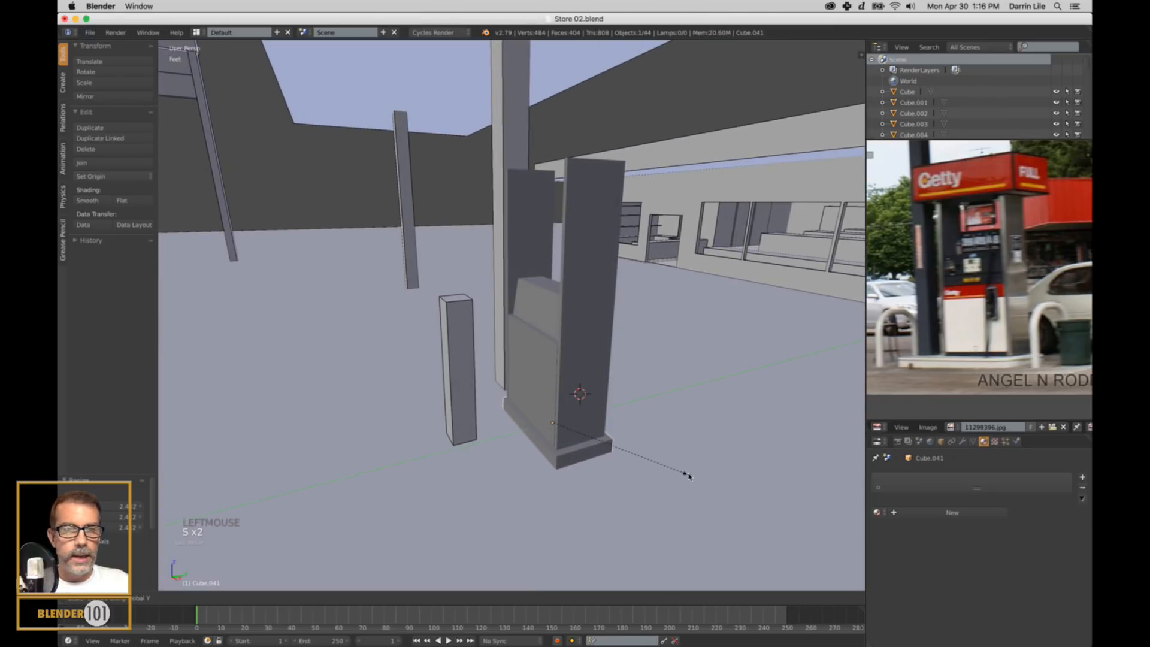
{"action": "key", "text": "y"}
{"action": "left_click", "coordinate": [731, 509]}
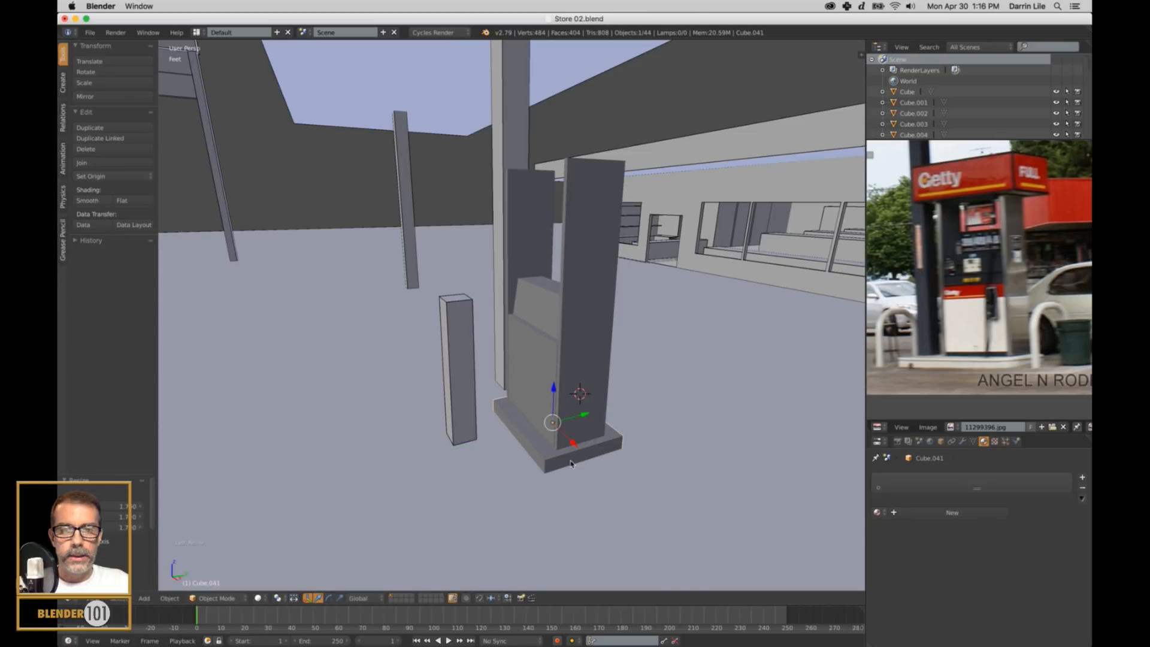
{"action": "middle_click_drag", "start_coordinate": [731, 510], "coordinate": [589, 426]}
Move the base block's two end faces outward along X, extending it under the canopy column and past the opposite side panel.
{"action": "key", "text": "Tab"}
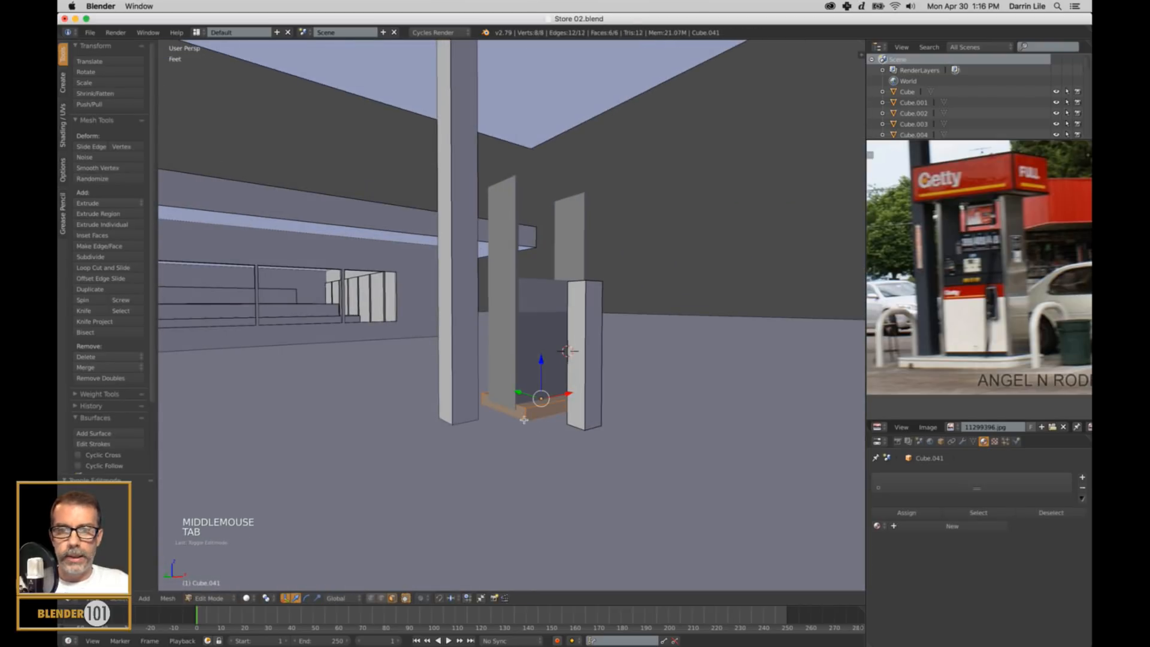
{"action": "right_click", "coordinate": [519, 415]}
{"action": "left_click_drag", "start_coordinate": [533, 403], "coordinate": [482, 441]}
{"action": "scroll", "coordinate": [550, 401], "scroll_direction": "down", "scroll_amount": 2}
{"action": "middle_click_drag", "start_coordinate": [550, 401], "coordinate": [587, 398]}
{"action": "right_click", "coordinate": [581, 394]}
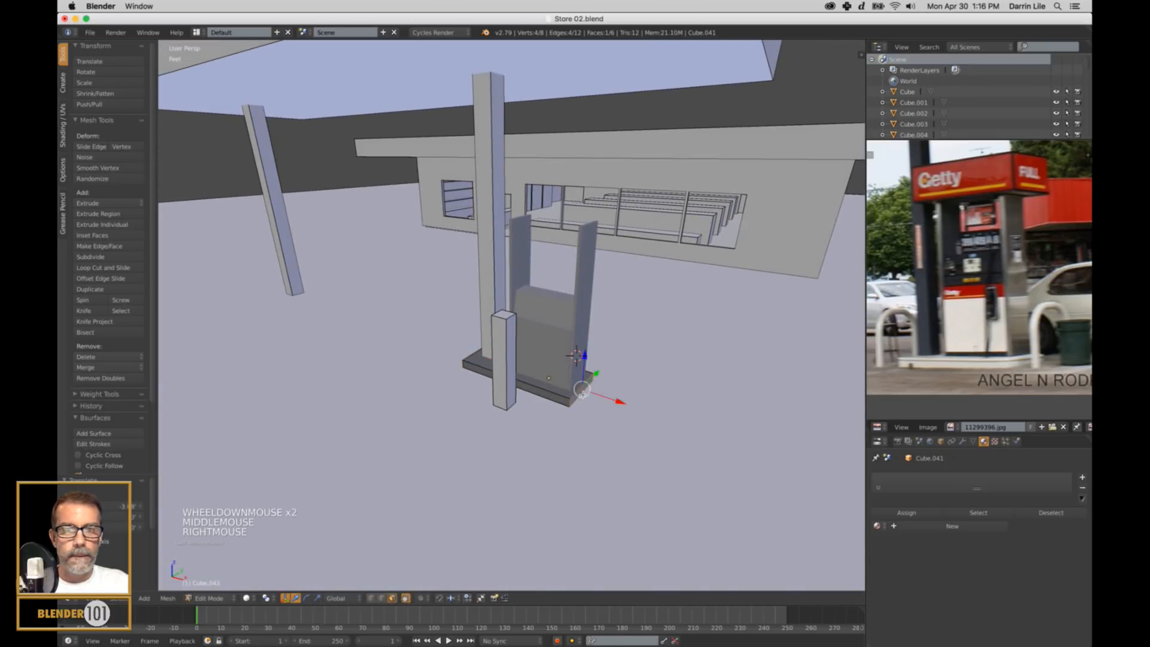
{"action": "left_click_drag", "start_coordinate": [620, 401], "coordinate": [637, 410]}
{"action": "scroll", "coordinate": [637, 410], "scroll_direction": "up", "scroll_amount": 2}
{"action": "middle_click_drag", "start_coordinate": [637, 410], "coordinate": [683, 396]}
{"action": "scroll", "coordinate": [683, 396], "scroll_direction": "up", "scroll_amount": 1}
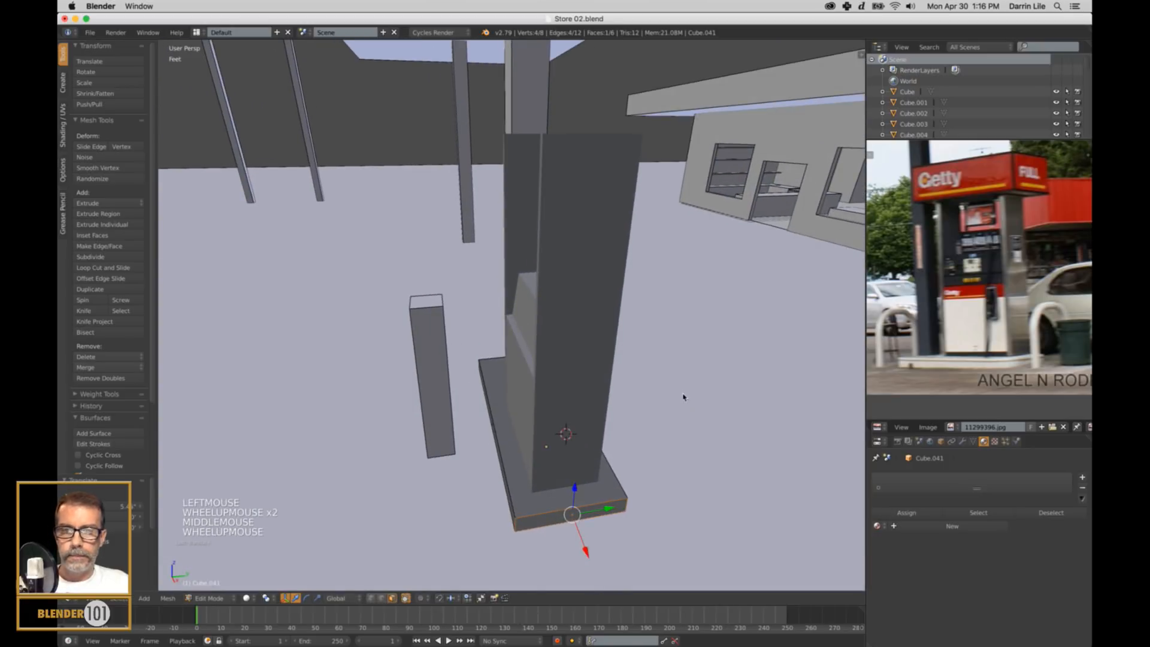
{"action": "key", "text": "Tab"}
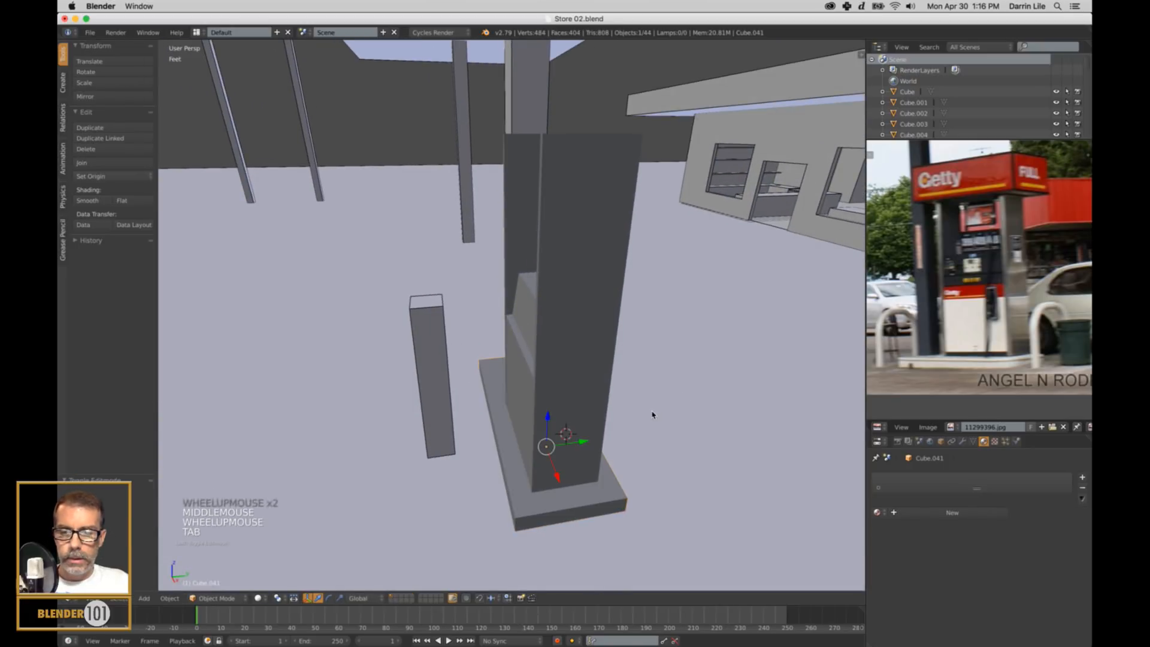
Scale the whole base block slightly wider along Y.
{"action": "key", "text": "s"}
{"action": "key", "text": "y"}
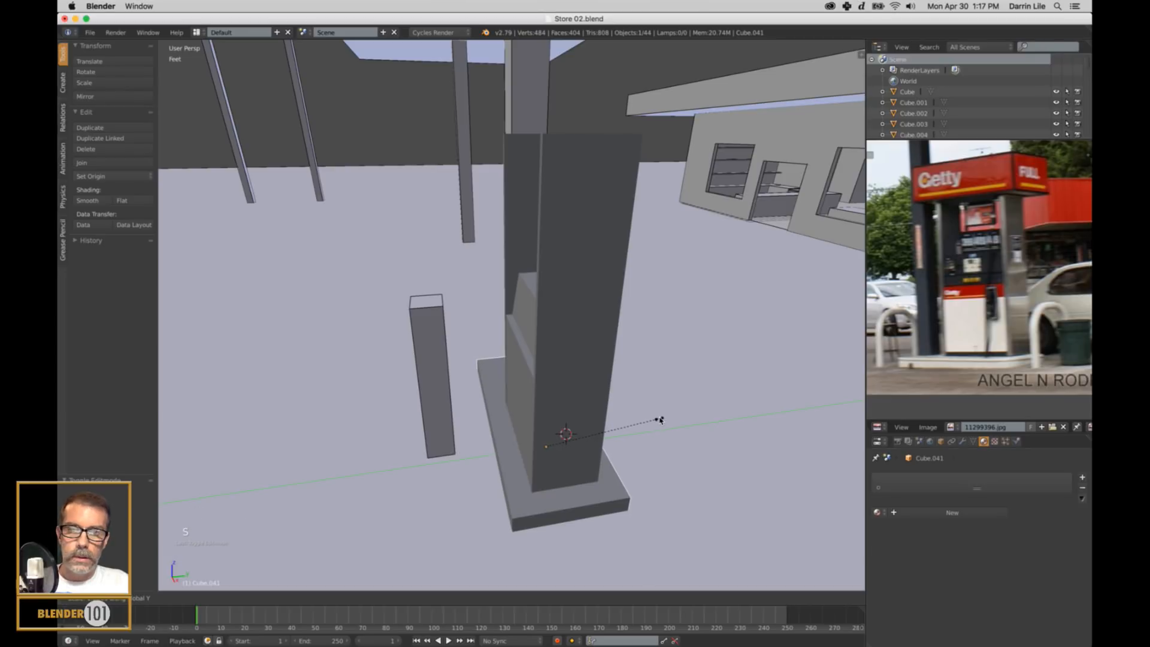
{"action": "left_click", "coordinate": [668, 426]}
{"action": "scroll", "coordinate": [560, 438], "scroll_direction": "down", "scroll_amount": 2}
{"action": "middle_click_drag", "start_coordinate": [560, 438], "coordinate": [523, 463]}
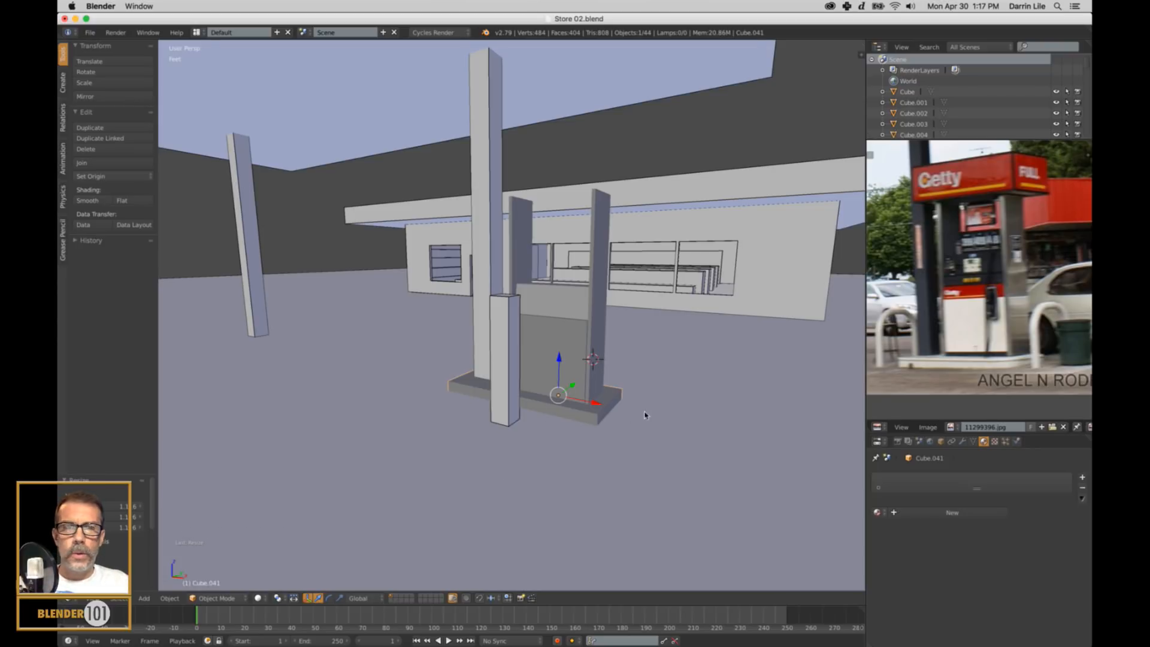
Check the pump in the reference photo, and snap the 3D cursor to the top face of the side panel farther from the canopy column.
{"action": "middle_click_drag", "start_coordinate": [645, 415], "coordinate": [635, 436], "text": "shift"}
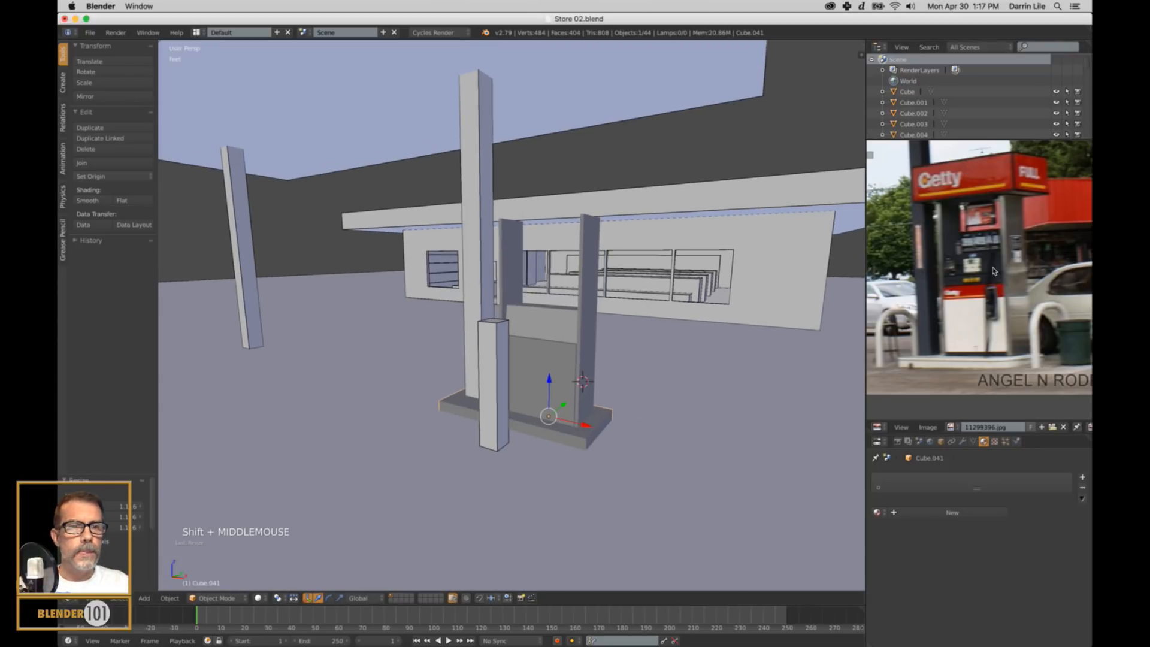
{"action": "scroll", "coordinate": [994, 271], "scroll_direction": "up", "scroll_amount": 3}
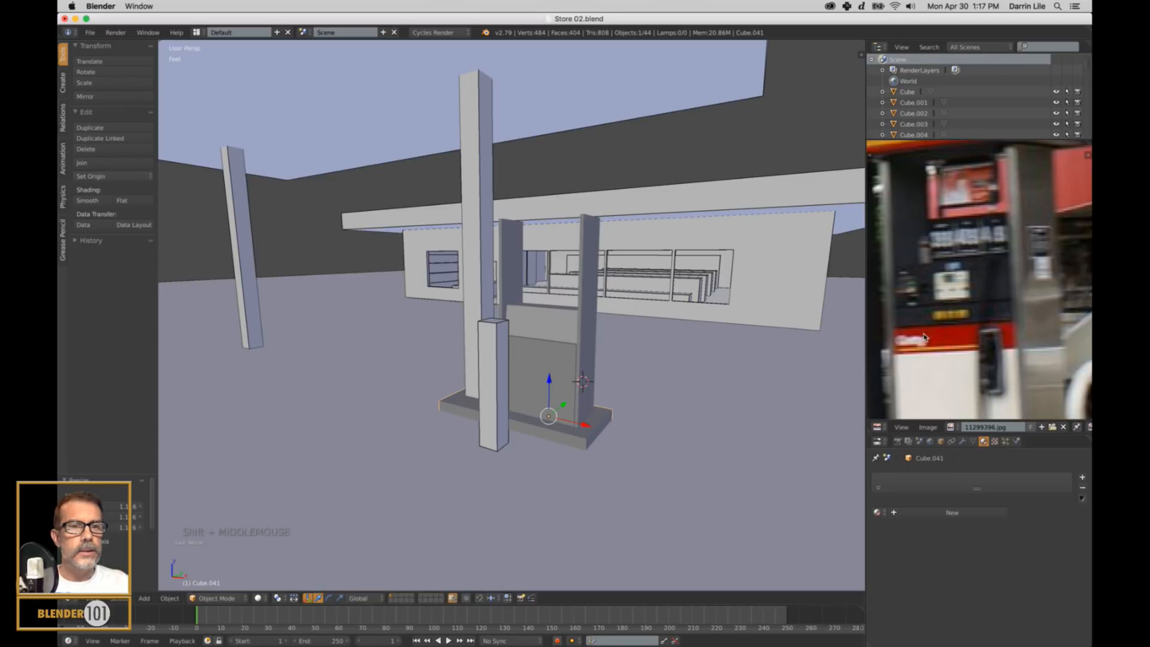
{"action": "scroll", "coordinate": [968, 333], "scroll_direction": "down", "scroll_amount": 1}
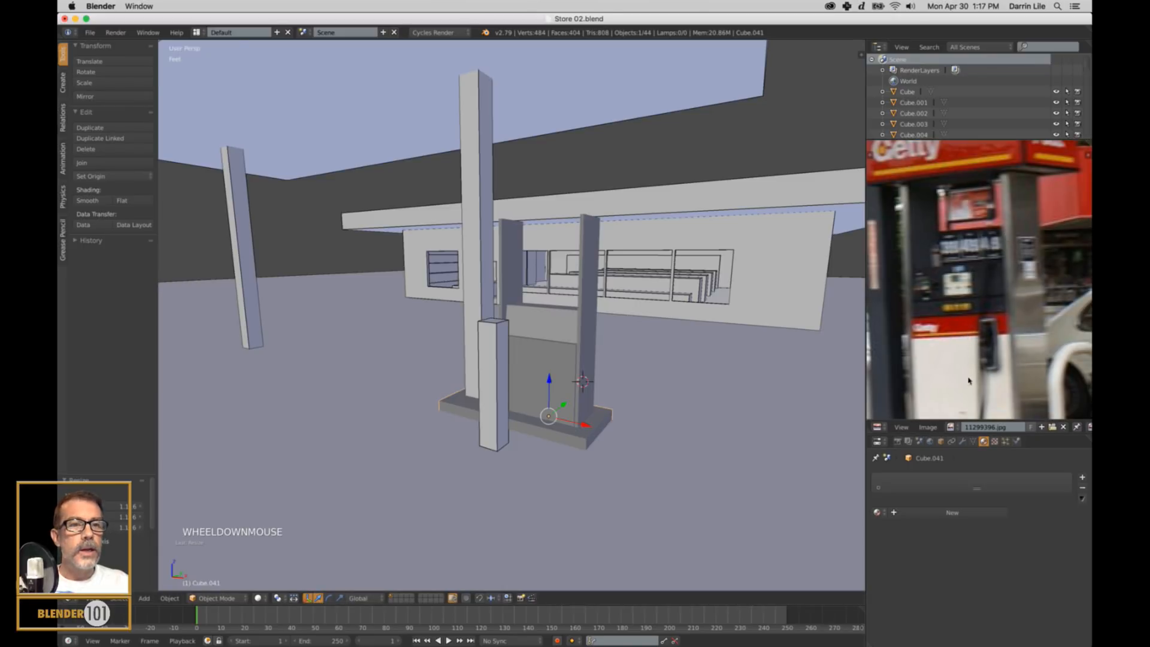
{"action": "scroll", "coordinate": [958, 355], "scroll_direction": "down", "scroll_amount": 1}
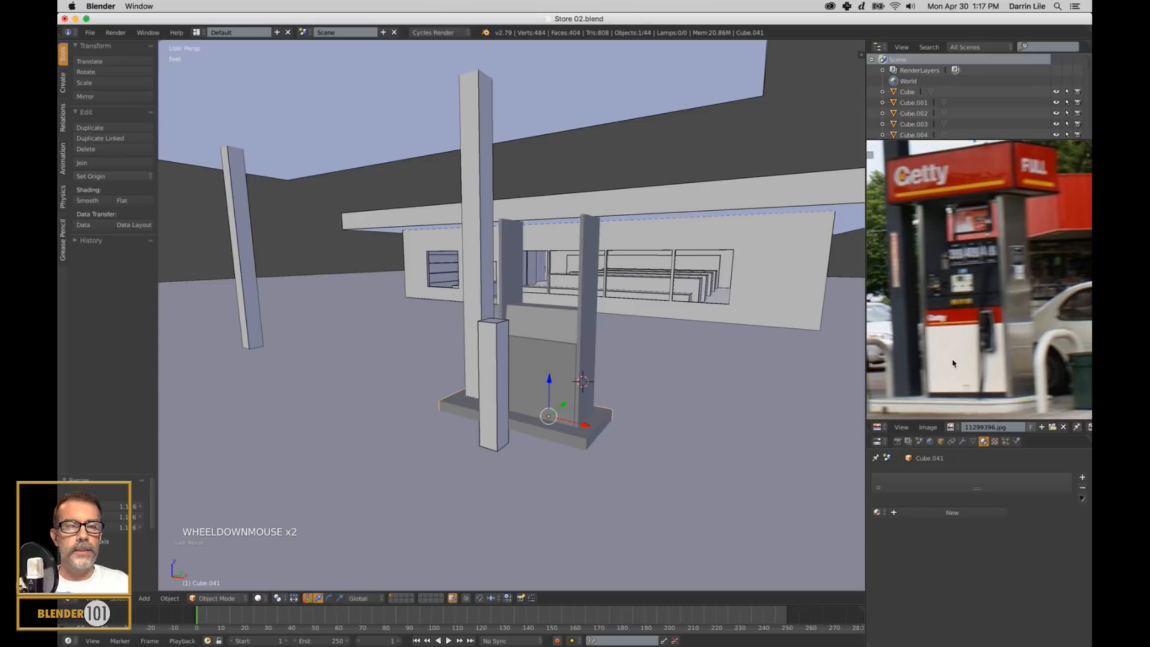
{"action": "middle_click_drag", "start_coordinate": [954, 363], "coordinate": [953, 356], "text": "shift"}
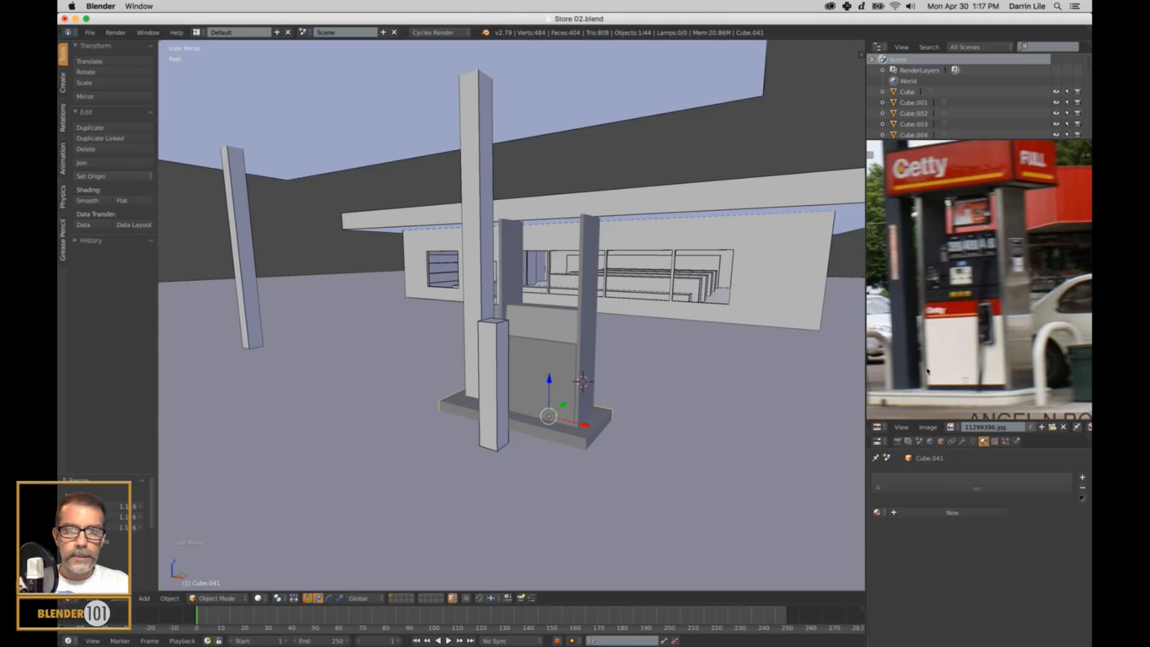
{"action": "mouse_move", "coordinate": [581, 267]}
{"action": "middle_mouse_down"}
{"action": "mouse_move", "coordinate": [568, 275]}
{"action": "mouse_move", "coordinate": [596, 256]}
{"action": "middle_mouse_up"}
{"action": "right_click", "coordinate": [600, 247]}
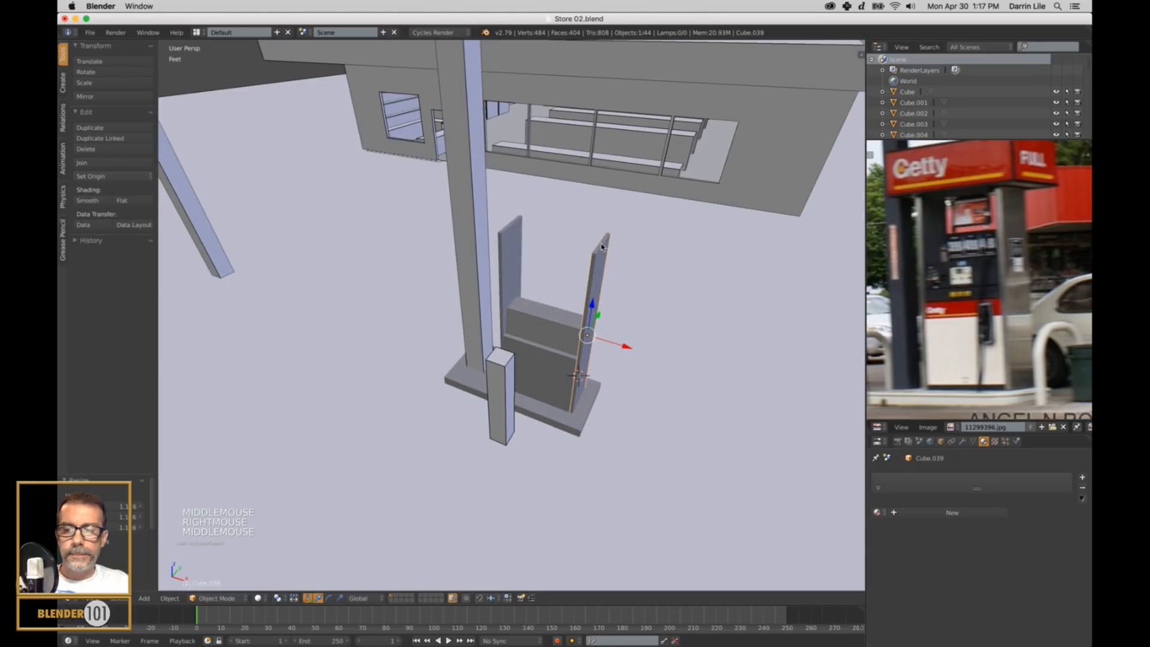
{"action": "key", "text": "Tab"}
{"action": "right_click", "coordinate": [602, 247]}
{"action": "key", "text": "shift+s"}
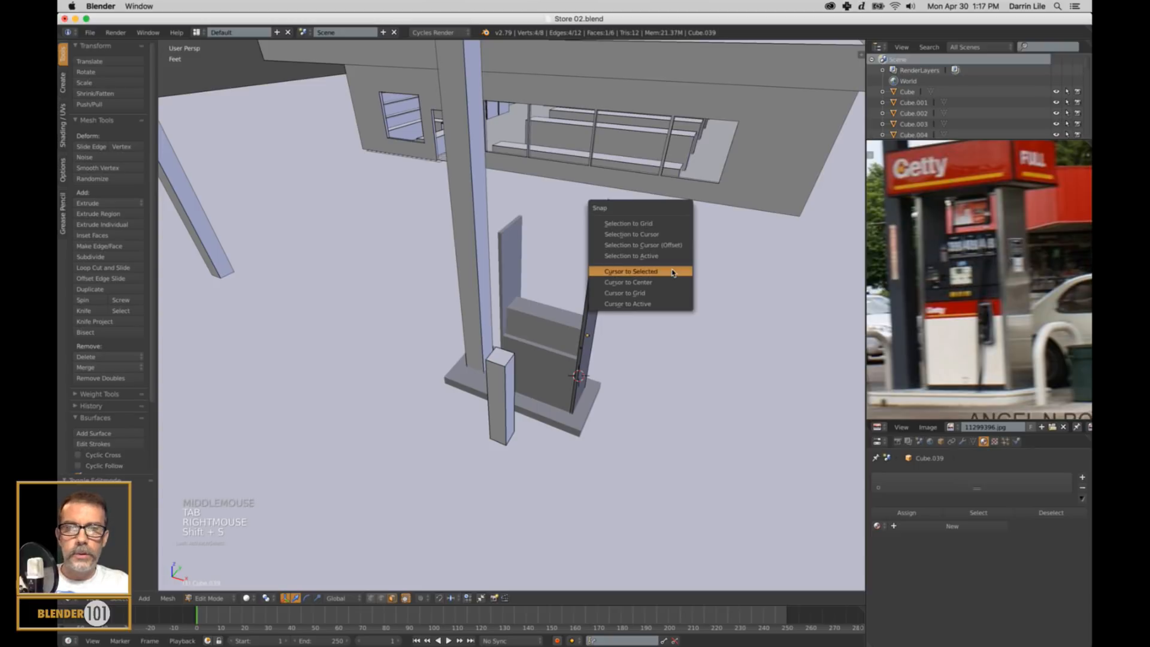
{"action": "left_click", "coordinate": [672, 270]}
{"action": "key", "text": "a"}
{"action": "key", "text": "Tab"}
Add a cube at the 3D cursor and move it along X to centre it between the two side panels.
{"action": "key", "text": "shift+a"}
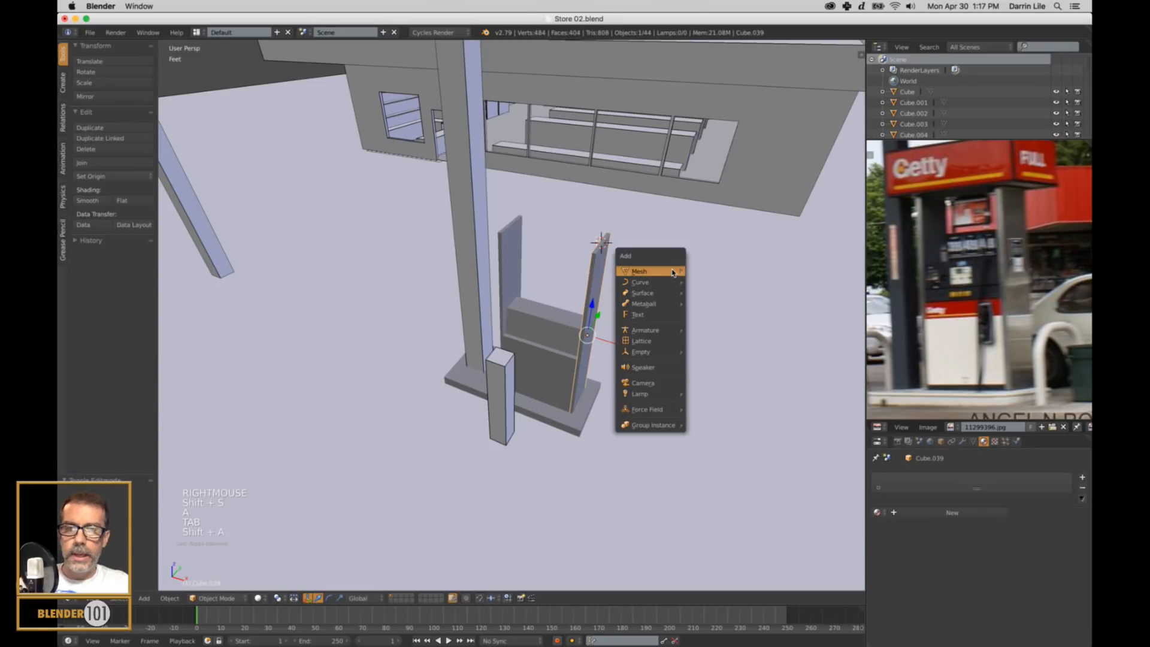
{"action": "left_click", "coordinate": [699, 281]}
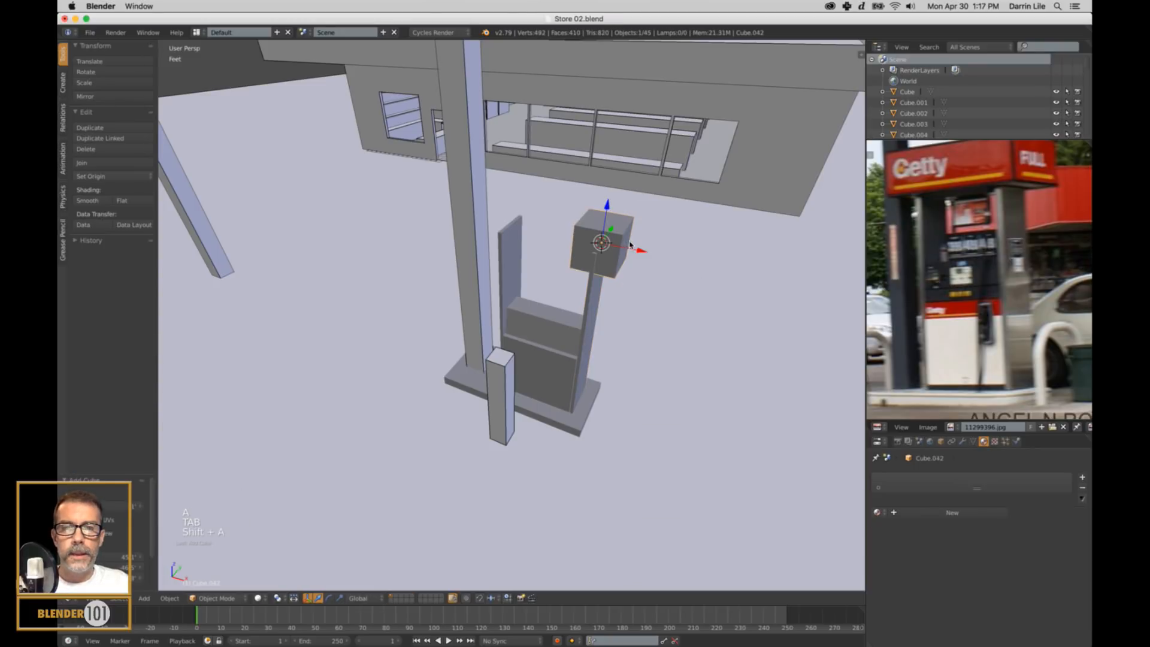
{"action": "left_click_drag", "start_coordinate": [629, 244], "coordinate": [599, 239]}
{"action": "middle_click_drag", "start_coordinate": [598, 239], "coordinate": [631, 247]}
{"action": "left_click_drag", "start_coordinate": [594, 220], "coordinate": [589, 220]}
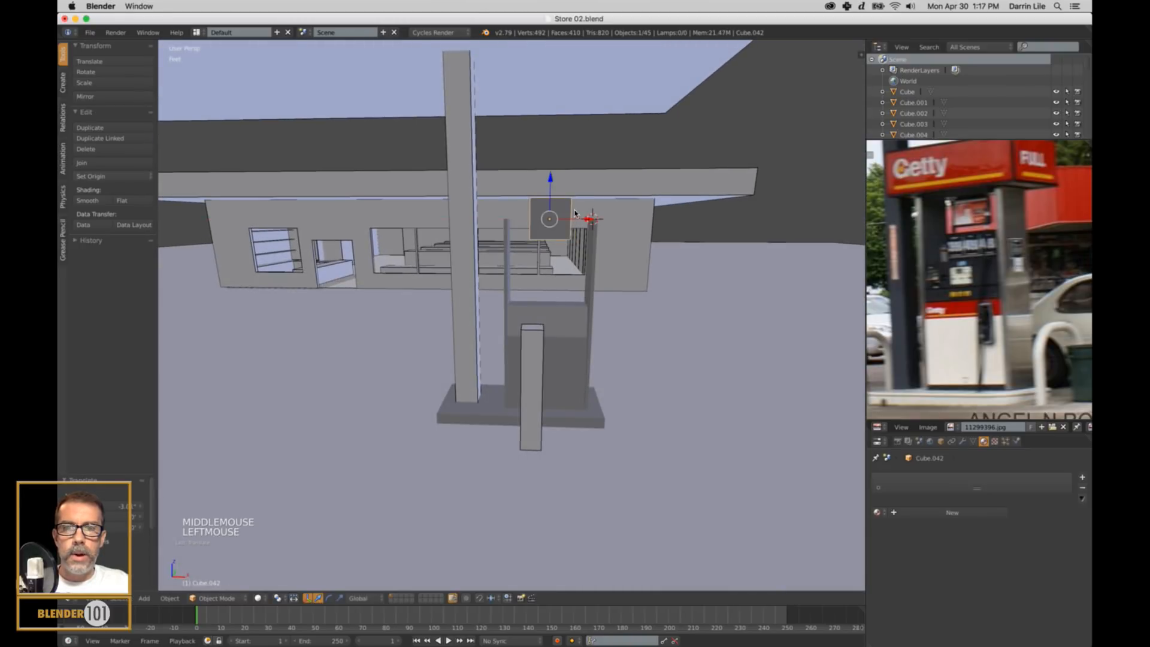
In front orthographic wireframe view, raise the cube along Z until it rests on the tops of the side panels.
{"action": "key", "text": "KP_1"}
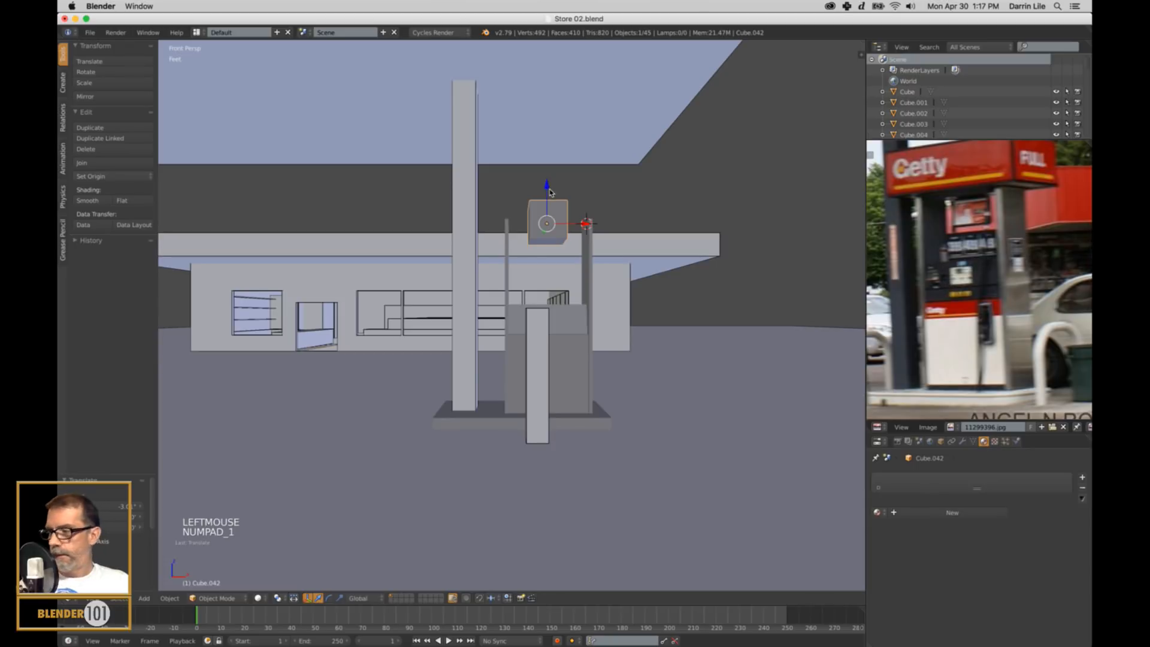
{"action": "key", "text": "KP_5"}
{"action": "scroll", "coordinate": [636, 239], "scroll_direction": "up", "scroll_amount": 2}
{"action": "middle_click_drag", "start_coordinate": [636, 239], "coordinate": [623, 299], "text": "shift"}
{"action": "key", "text": "z"}
{"action": "scroll", "coordinate": [659, 231], "scroll_direction": "down", "scroll_amount": 3}
{"action": "scroll", "coordinate": [623, 299], "scroll_direction": "up", "scroll_amount": 2}
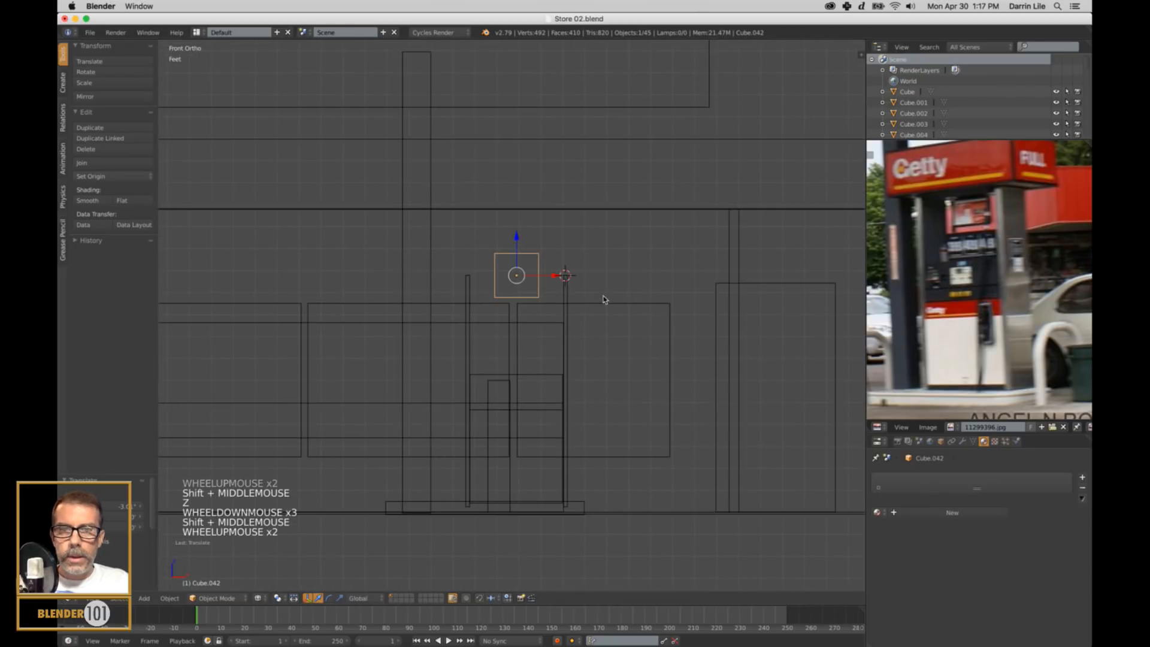
{"action": "left_click_drag", "start_coordinate": [521, 245], "coordinate": [520, 225]}
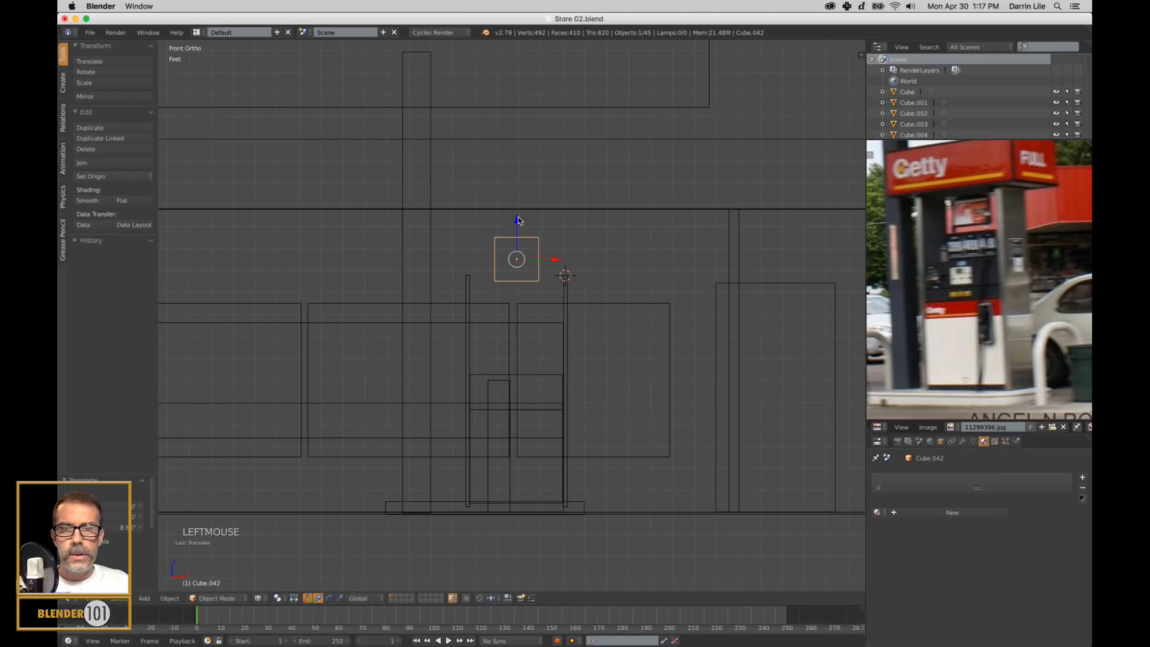
{"action": "left_click_drag", "start_coordinate": [519, 225], "coordinate": [519, 217]}
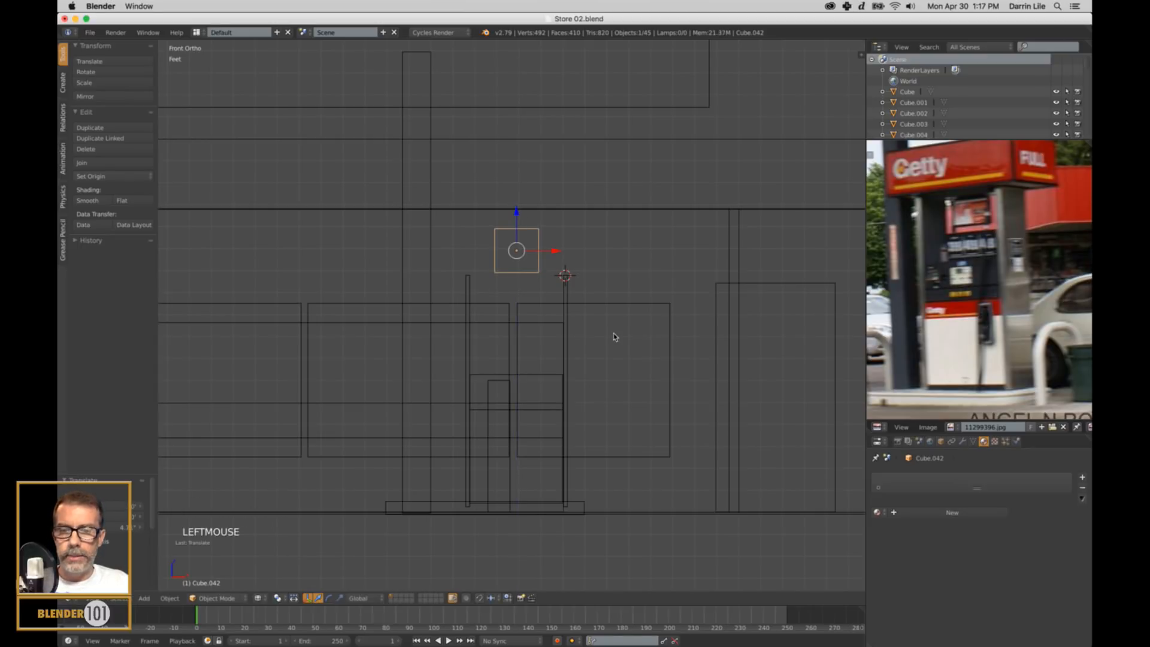
Scale the cube up slightly, and stretch it along X into a sign block overhanging both side panels.
{"action": "key", "text": "s"}
{"action": "key", "text": "s"}
{"action": "left_click", "coordinate": [628, 341]}
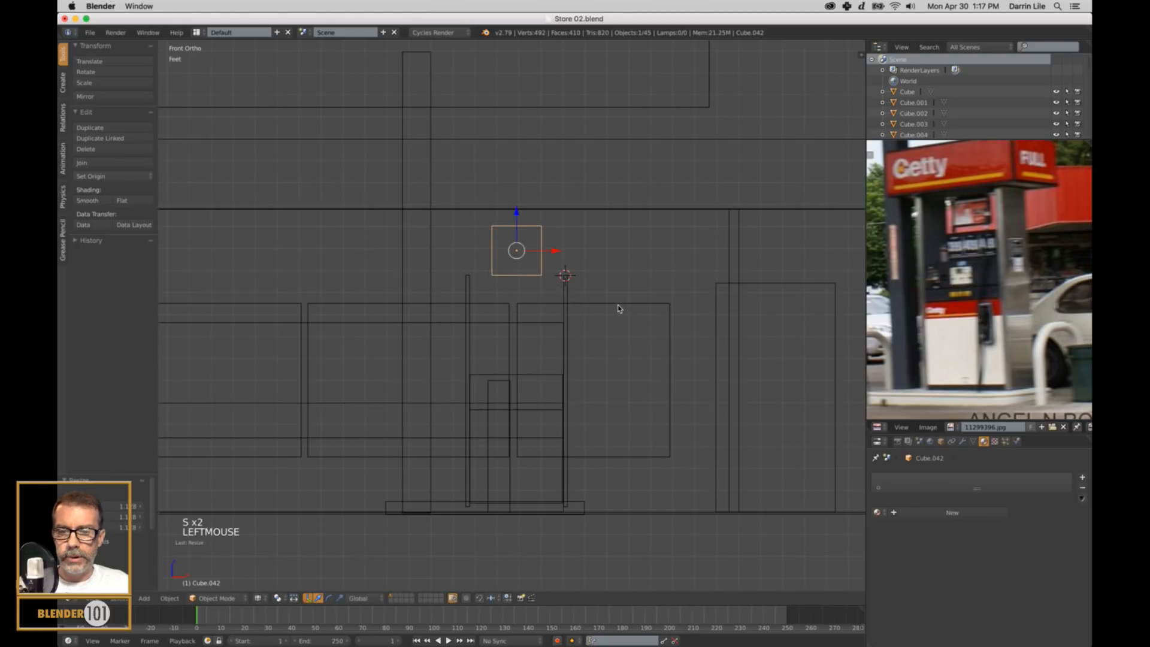
{"action": "key", "text": "s"}
{"action": "key", "text": "x"}
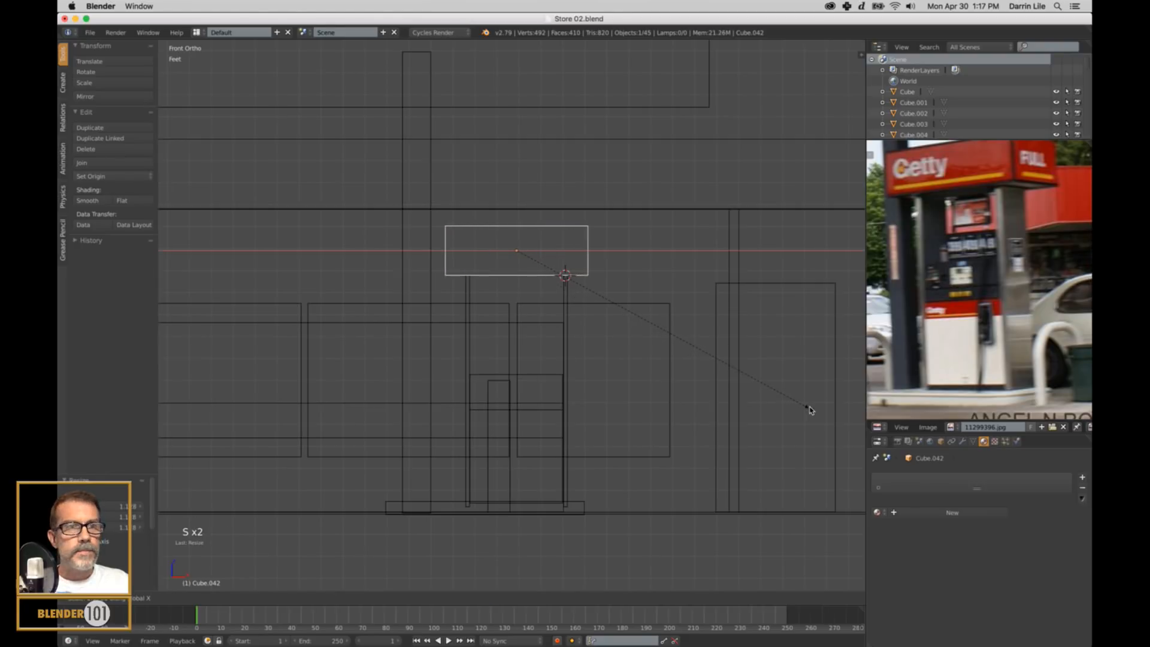
{"action": "left_click", "coordinate": [854, 436]}
Widen the sign block along Y in right view to about twice the panel depth, and return to solid perspective view.
{"action": "key", "text": "KP_1"}
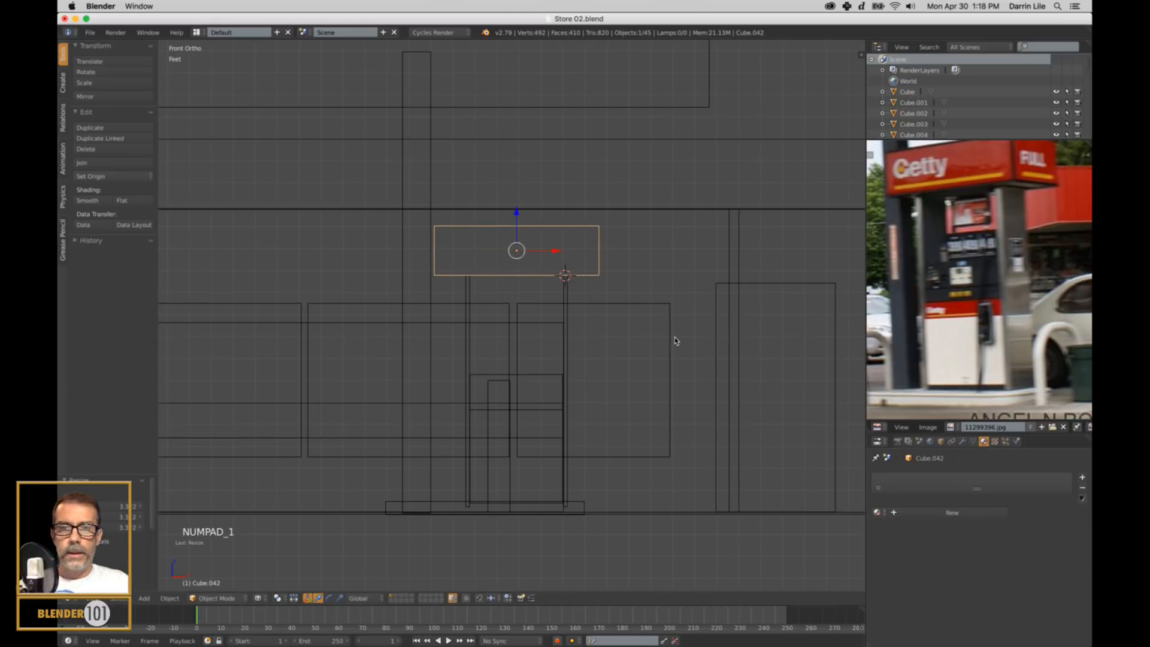
{"action": "key", "text": "KP_3"}
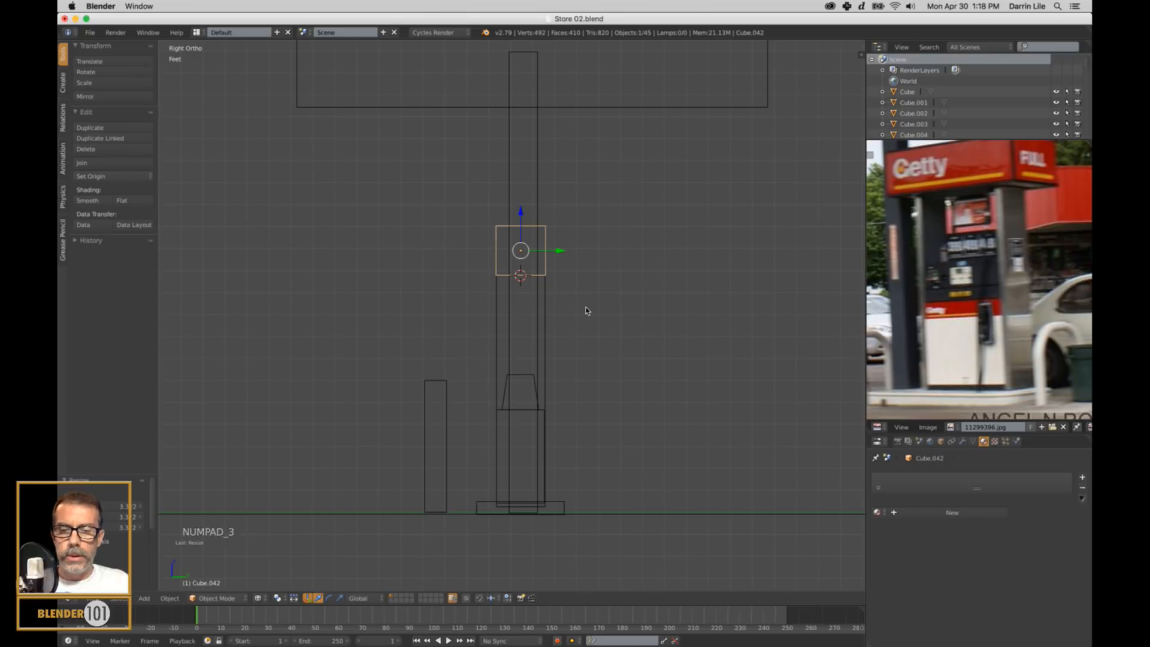
{"action": "key", "text": "s"}
{"action": "key", "text": "y"}
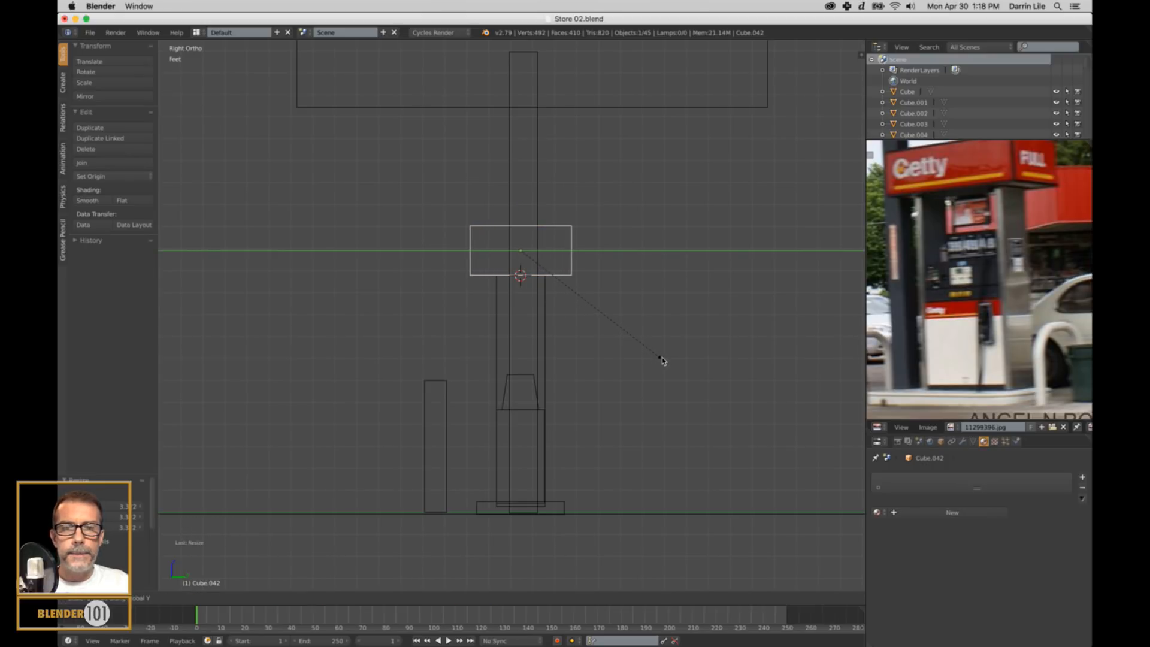
{"action": "left_click", "coordinate": [662, 360]}
{"action": "middle_click_drag", "start_coordinate": [514, 357], "coordinate": [550, 362]}
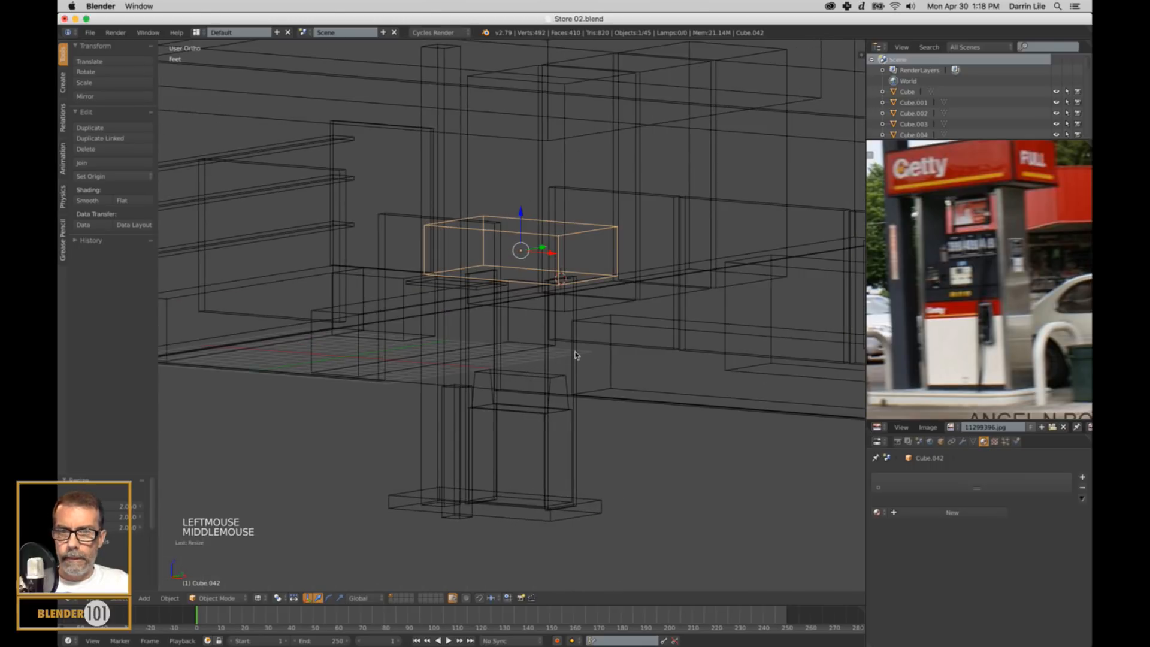
{"action": "key", "text": "z"}
{"action": "key", "text": "KP_5"}
{"action": "scroll", "coordinate": [570, 380], "scroll_direction": "down", "scroll_amount": 2}
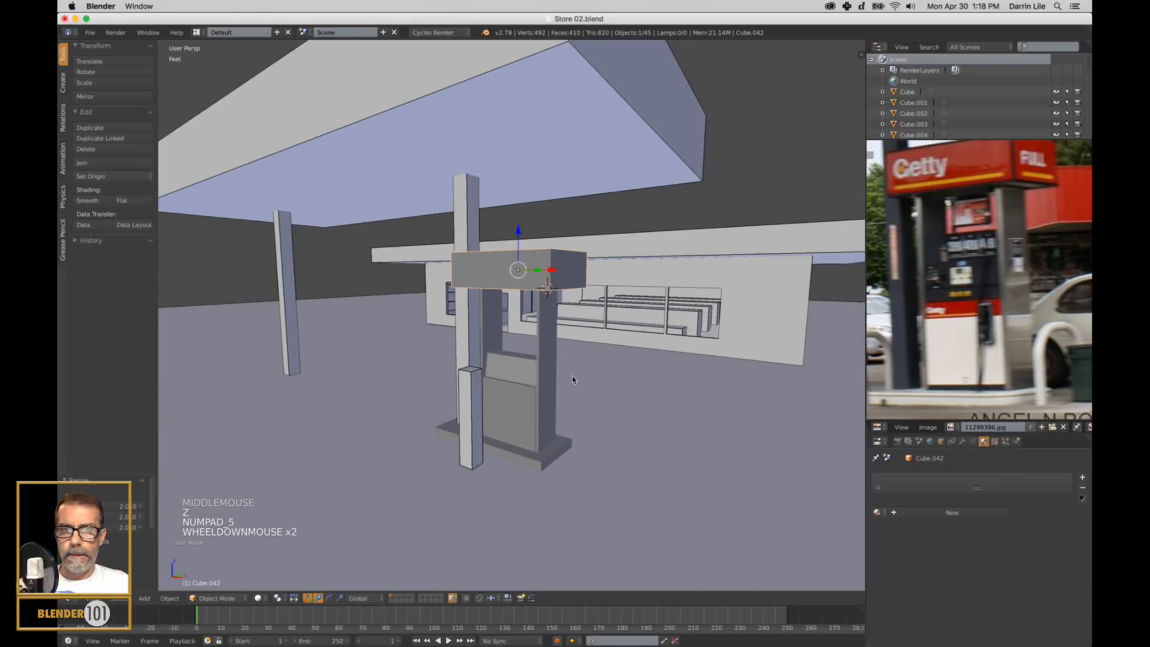
{"action": "middle_click_drag", "start_coordinate": [573, 386], "coordinate": [570, 354], "text": "shift"}
Select the base block under the pump and scale it slightly larger in X and Y, keeping its height.
{"action": "key", "text": "a"}
{"action": "scroll", "coordinate": [583, 351], "scroll_direction": "down", "scroll_amount": 3}
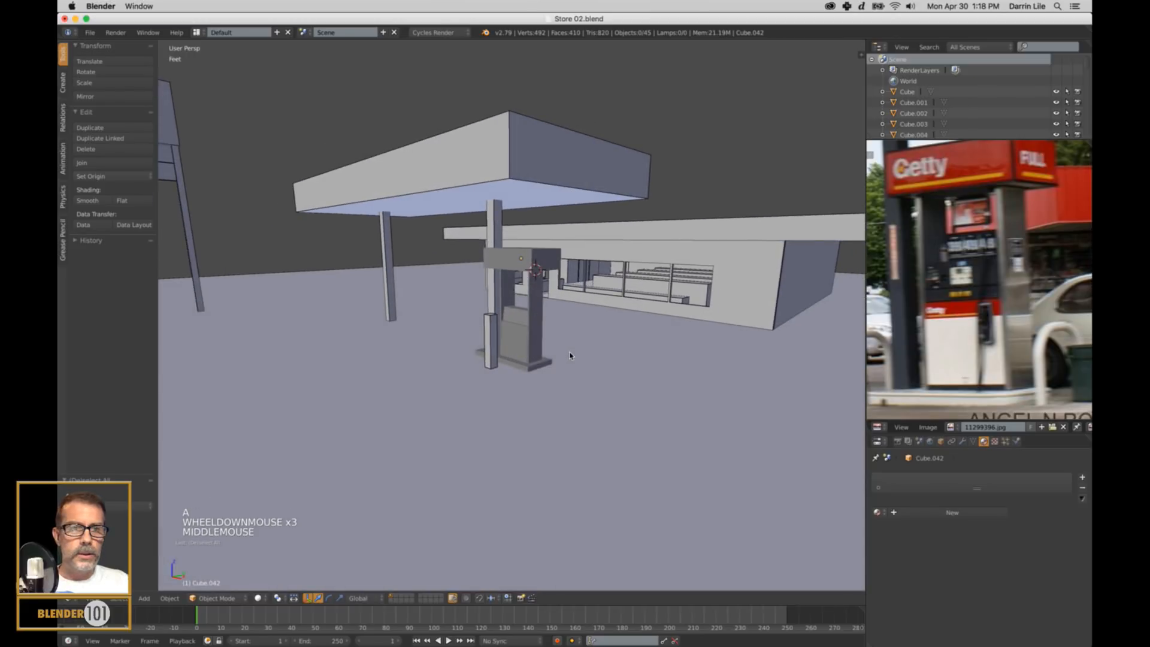
{"action": "scroll", "coordinate": [553, 363], "scroll_direction": "up", "scroll_amount": 2}
{"action": "right_click", "coordinate": [551, 388]}
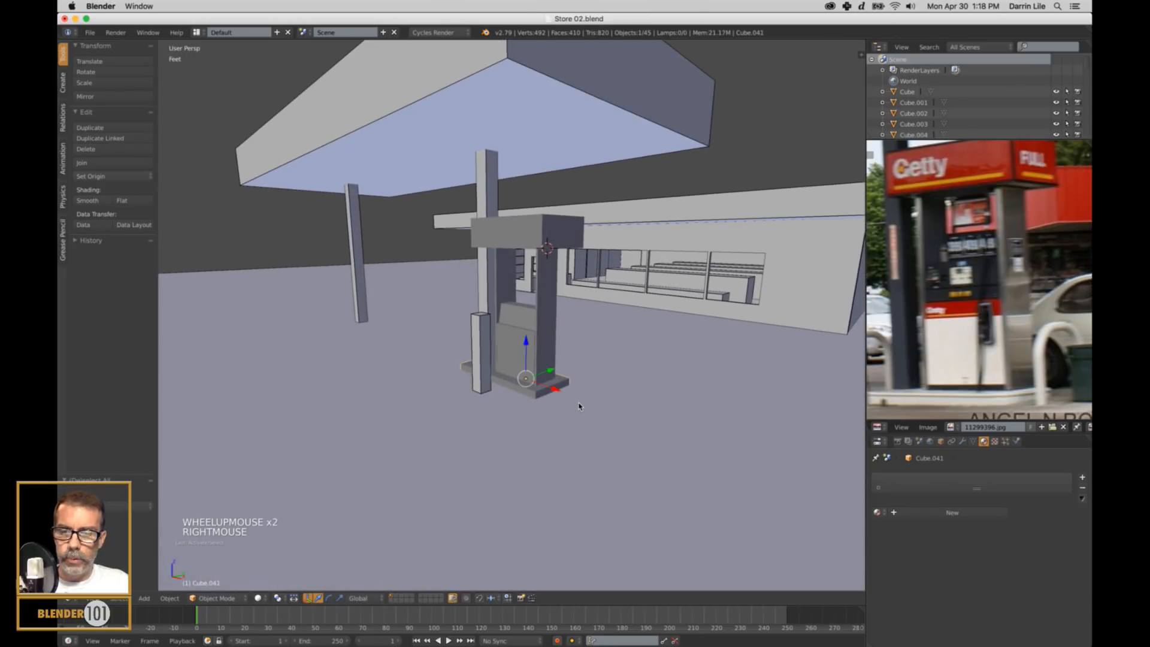
{"action": "key", "text": "s"}
{"action": "key", "text": "s"}
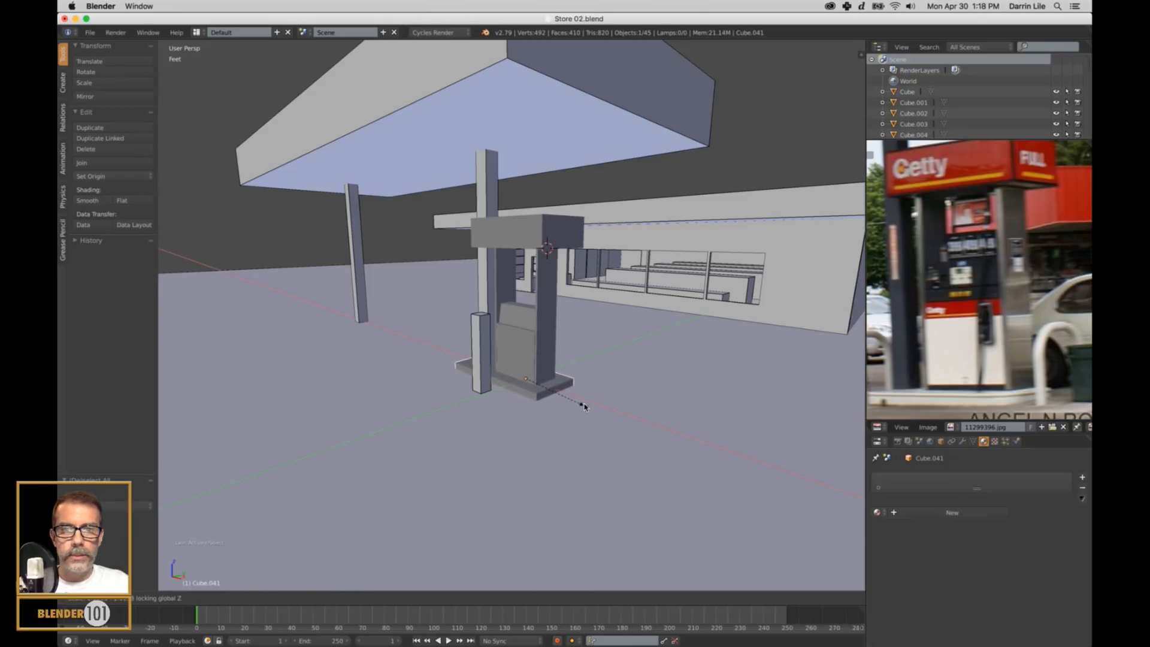
{"action": "left_click", "coordinate": [578, 406]}
{"action": "middle_click_drag", "start_coordinate": [571, 404], "coordinate": [603, 405]}
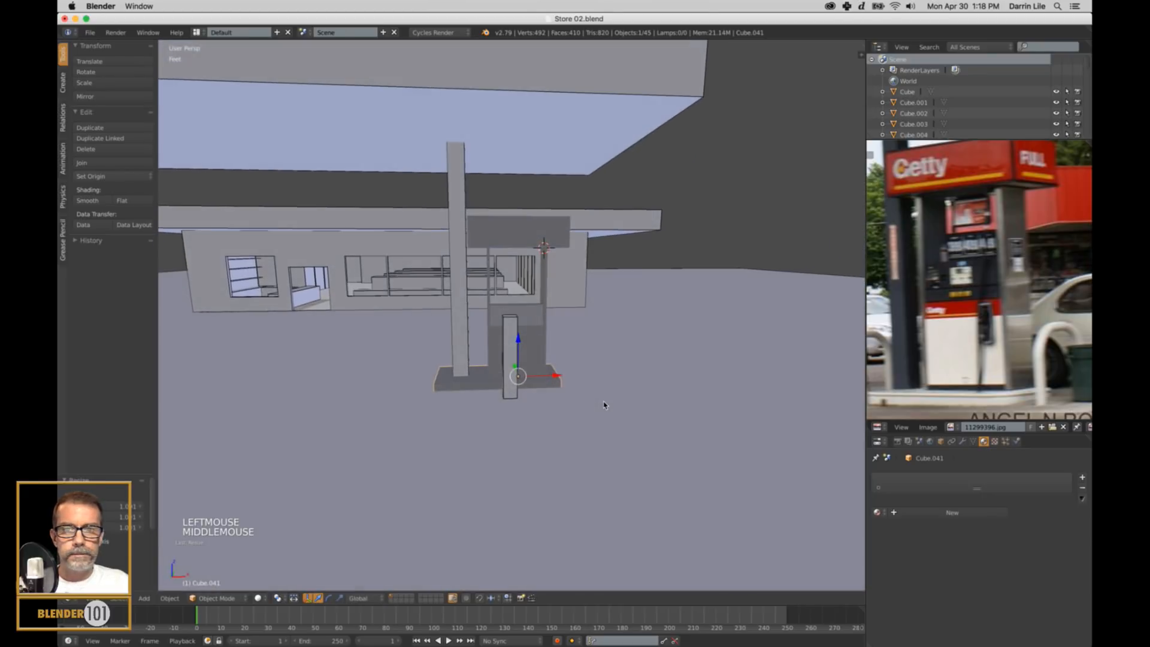
Shift the base block slightly along X to position it beneath the pump.
{"action": "left_click_drag", "start_coordinate": [555, 376], "coordinate": [602, 390]}
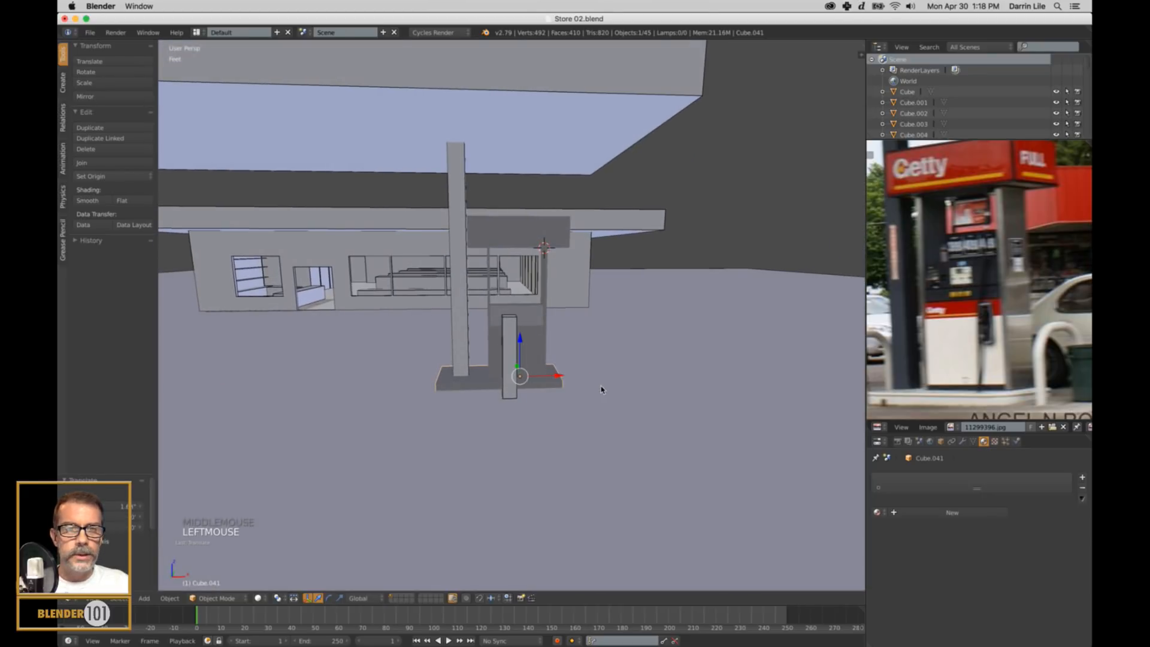
{"action": "scroll", "coordinate": [602, 389], "scroll_direction": "up", "scroll_amount": 2}
{"action": "middle_click_drag", "start_coordinate": [602, 390], "coordinate": [585, 403]}
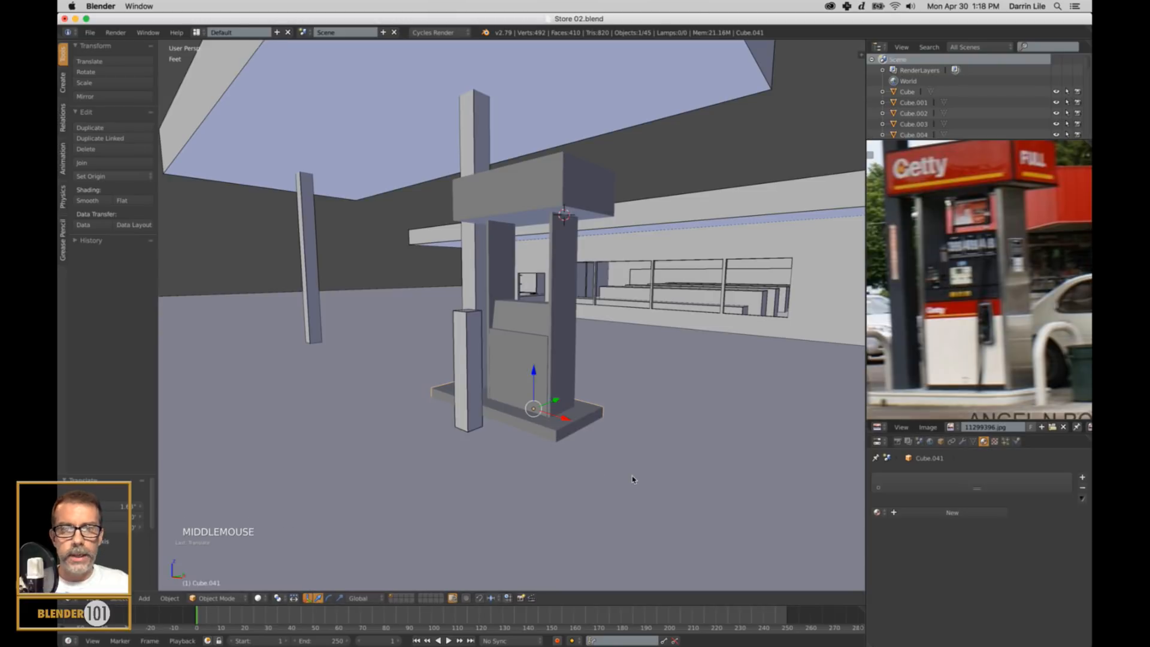
Enter mesh editing on the base block and select its four vertical corner edges in edge select mode.
{"action": "scroll", "coordinate": [633, 479], "scroll_direction": "up", "scroll_amount": 1, "text": "shift"}
{"action": "middle_click_drag", "start_coordinate": [633, 479], "coordinate": [636, 400], "text": "shift"}
{"action": "scroll", "coordinate": [629, 391], "scroll_direction": "up", "scroll_amount": 5}
{"action": "key", "text": "Tab"}
{"action": "key", "text": "ctrl+Tab"}
{"action": "right_click", "coordinate": [636, 400]}
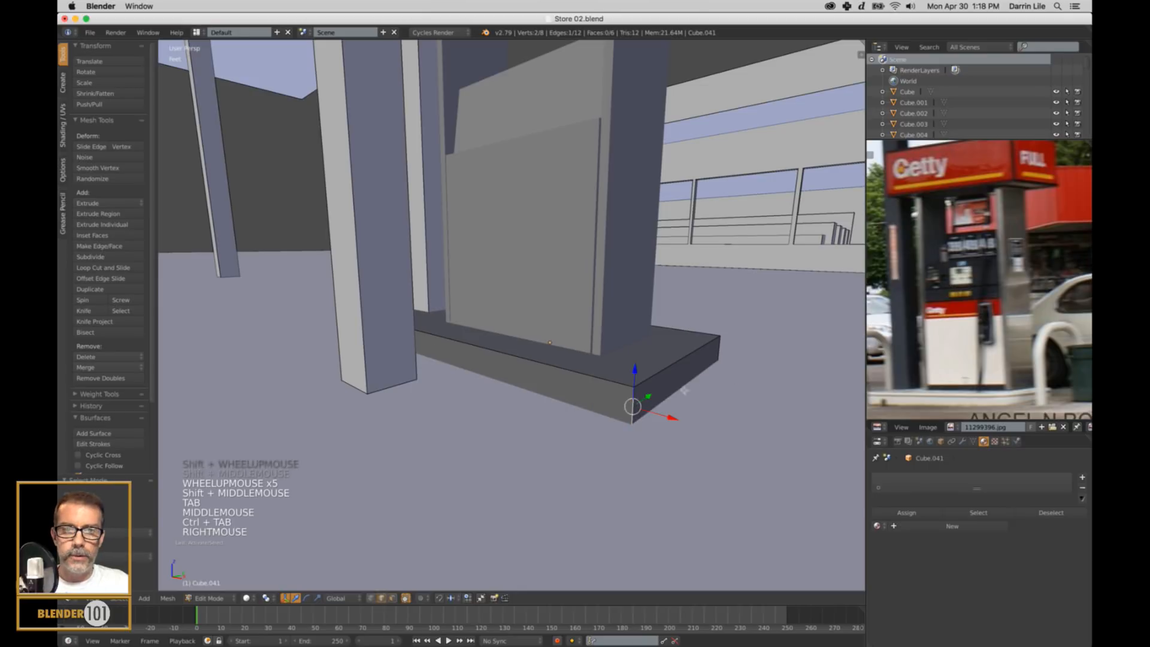
{"action": "right_click", "coordinate": [718, 355], "text": "shift"}
{"action": "middle_click_drag", "start_coordinate": [483, 397], "coordinate": [524, 403]}
{"action": "scroll", "coordinate": [276, 411], "scroll_direction": "down", "scroll_amount": 1}
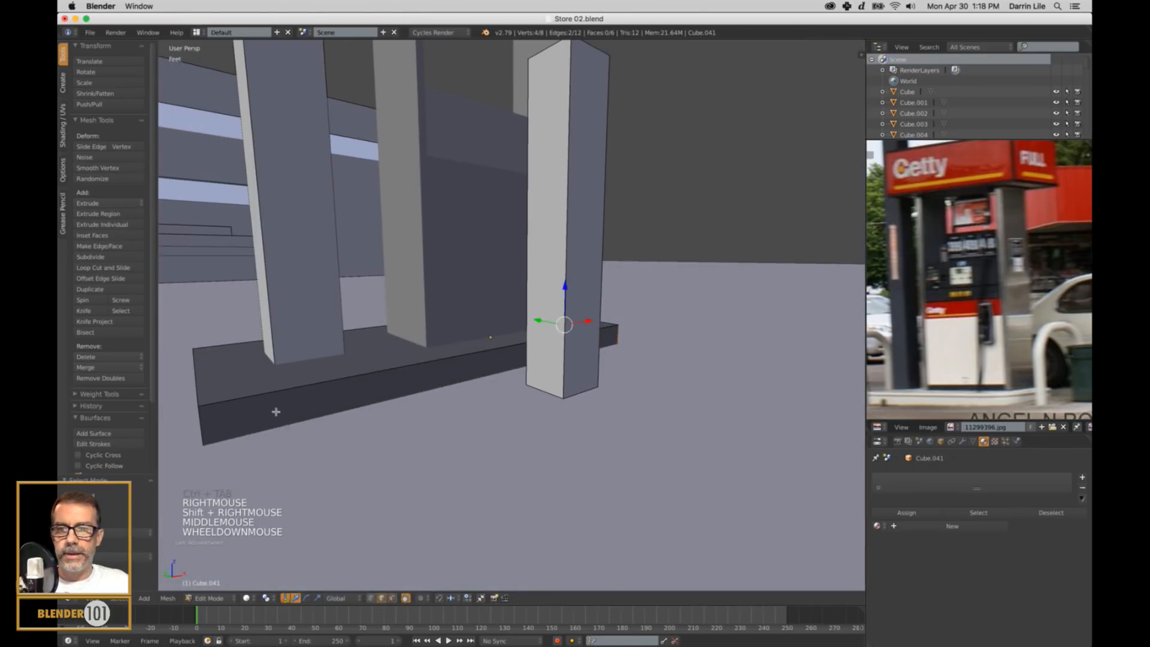
{"action": "right_click", "coordinate": [202, 427], "text": "shift"}
{"action": "middle_click_drag", "start_coordinate": [203, 428], "coordinate": [459, 477]}
{"action": "right_click", "coordinate": [318, 546], "text": "shift"}
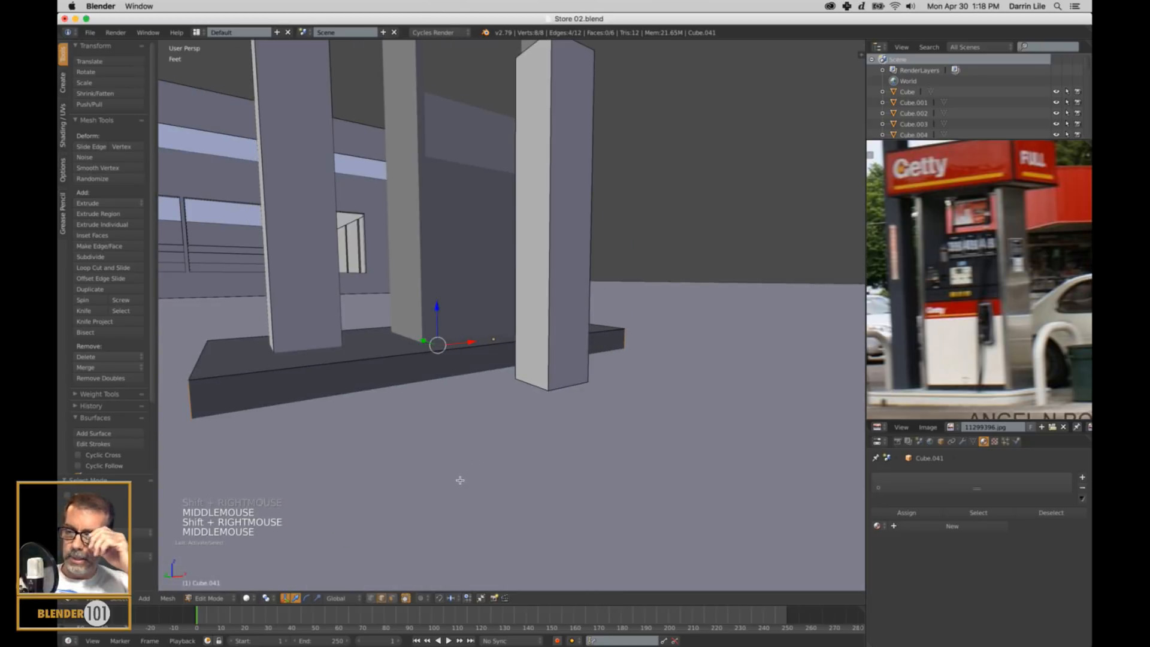
{"action": "key", "text": "KP_Decimal"}
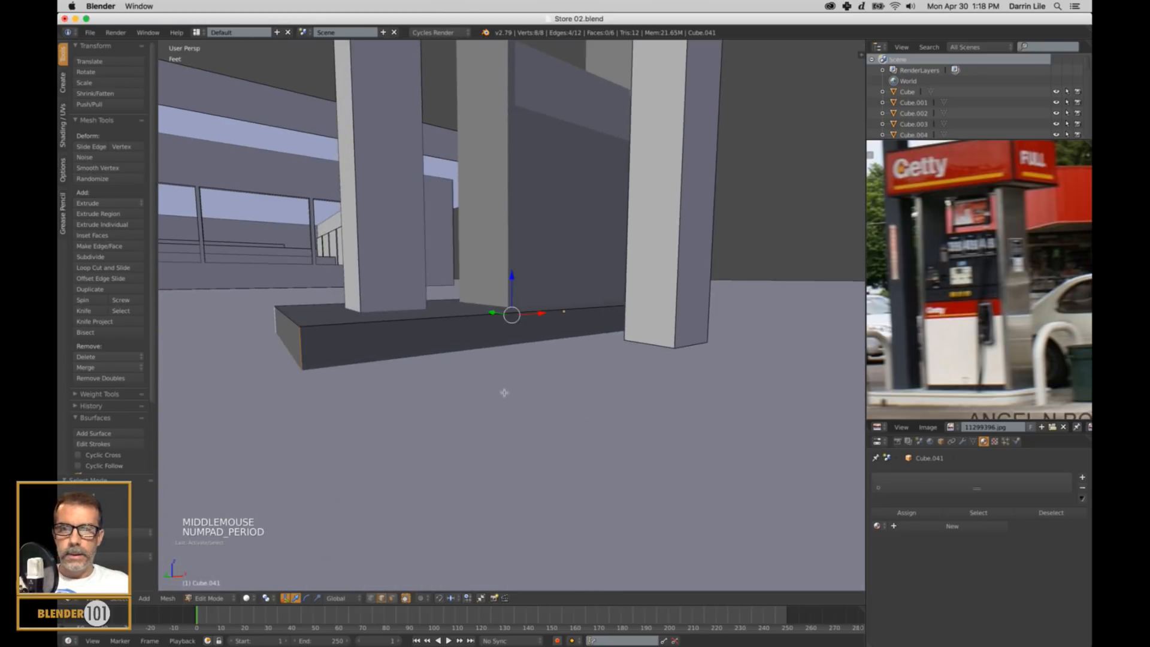
{"action": "scroll", "coordinate": [479, 386], "scroll_direction": "down", "scroll_amount": 2}
{"action": "middle_click_drag", "start_coordinate": [479, 386], "coordinate": [470, 380]}
{"action": "key", "text": "ctrl+e"}
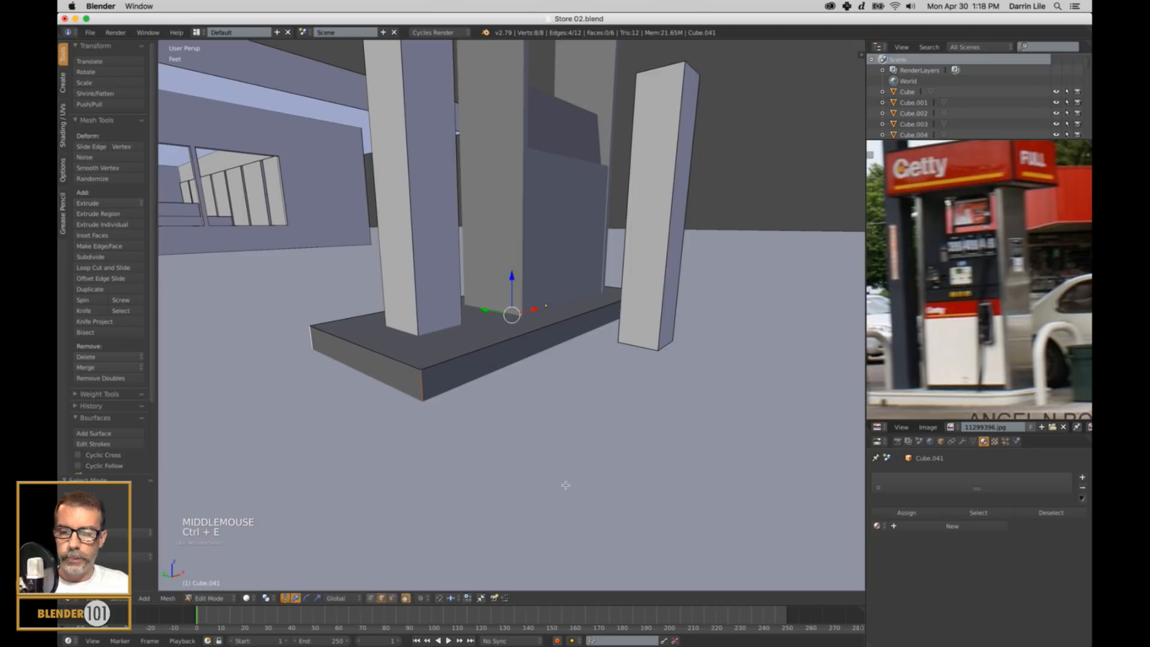
{"action": "key", "text": "ctrl+b"}
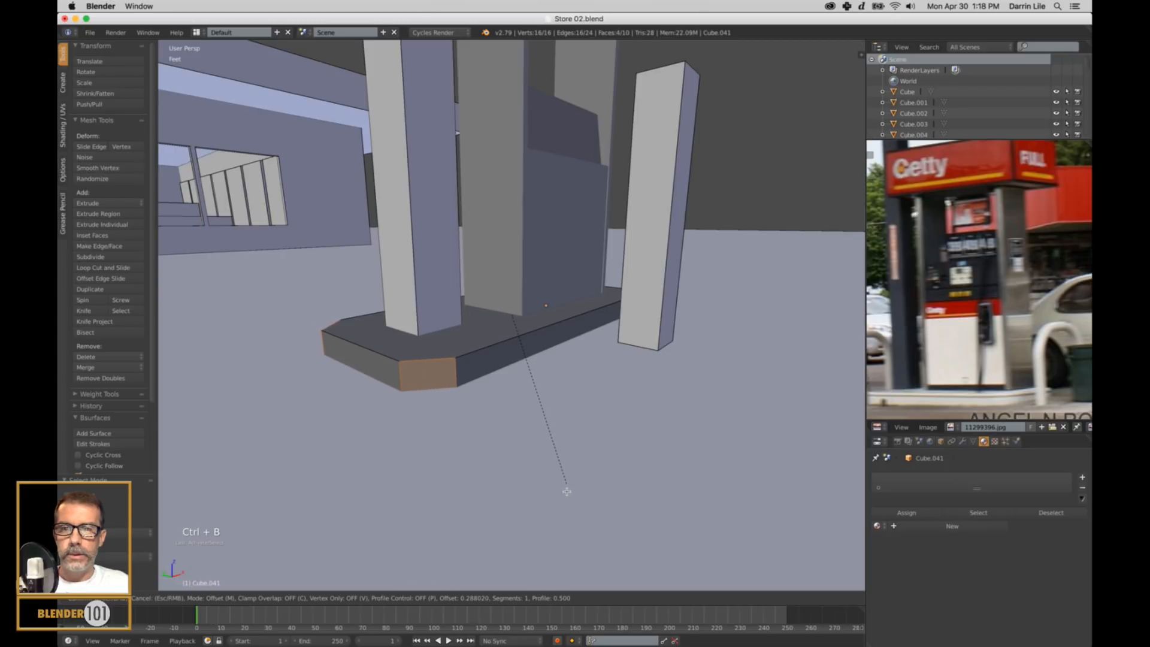
{"action": "right_click", "coordinate": [566, 492]}
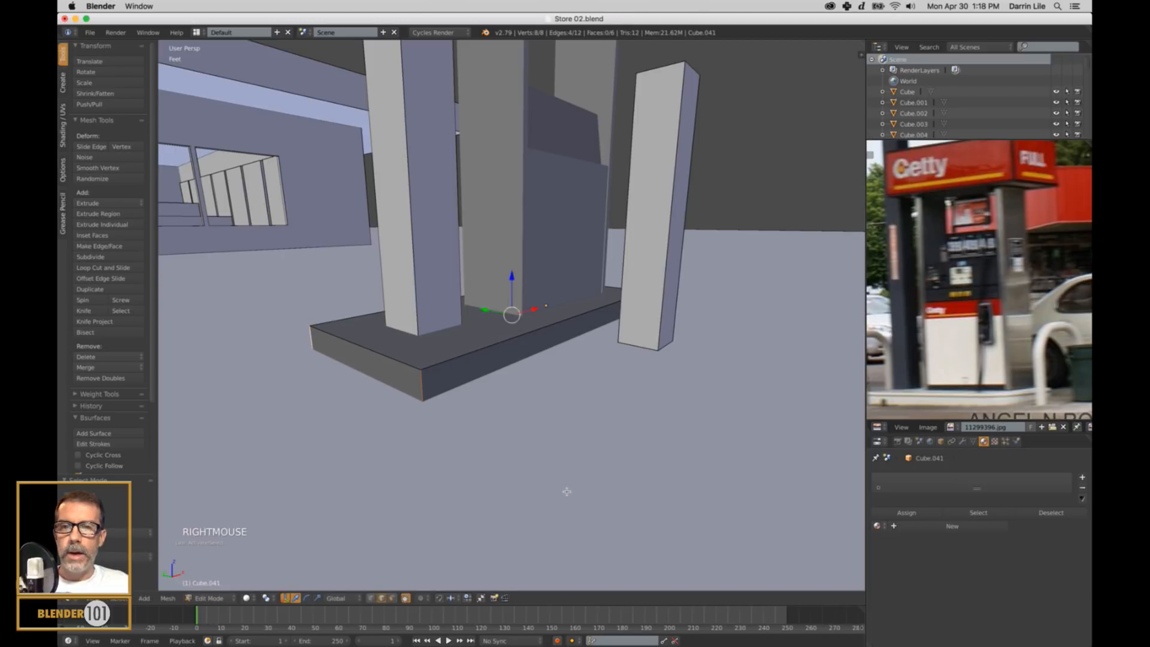
Apply the base block's scale in Object Mode, and return to editing its mesh.
{"action": "key", "text": "Tab"}
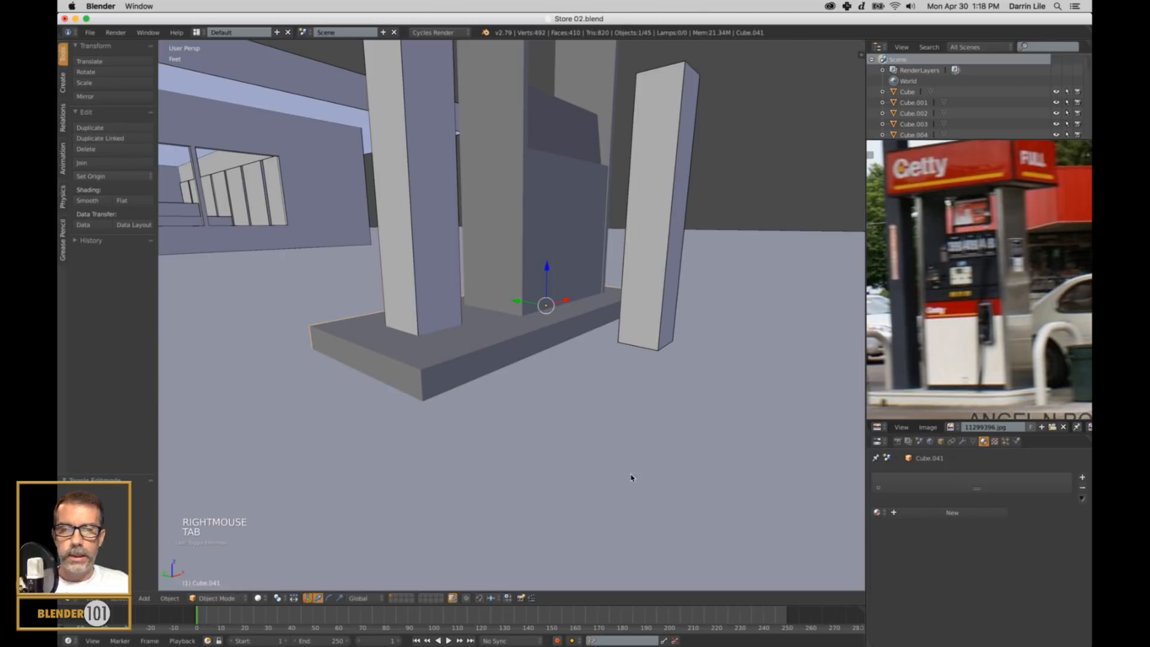
{"action": "key", "text": "ctrl+a"}
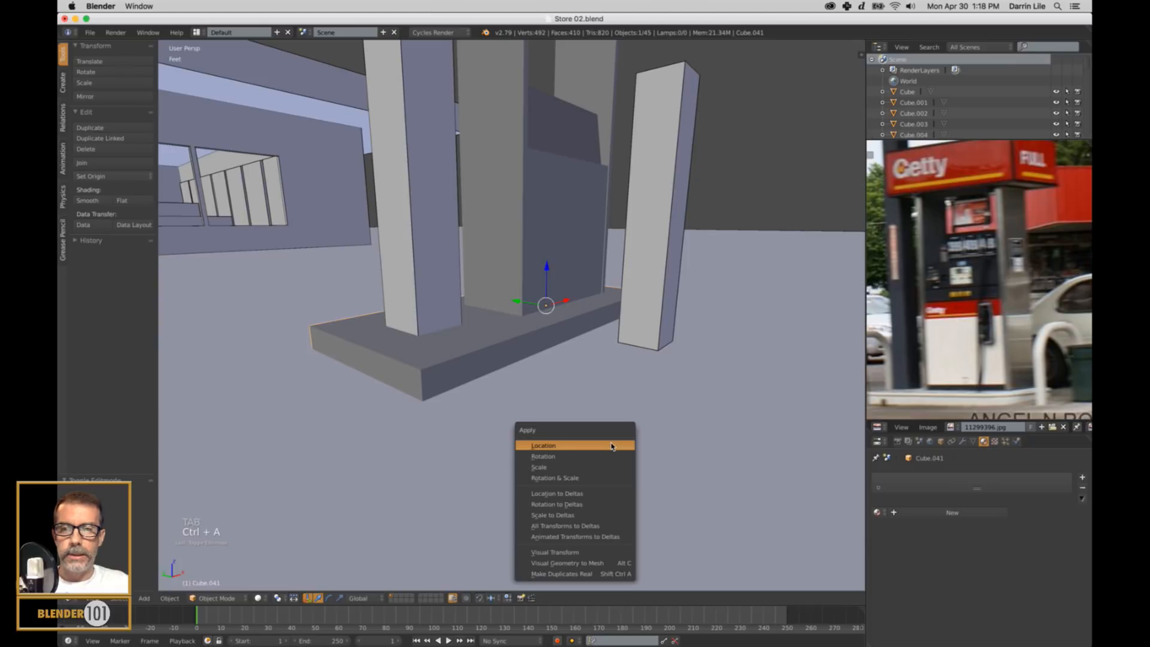
{"action": "left_click", "coordinate": [560, 467]}
{"action": "key", "text": "Tab"}
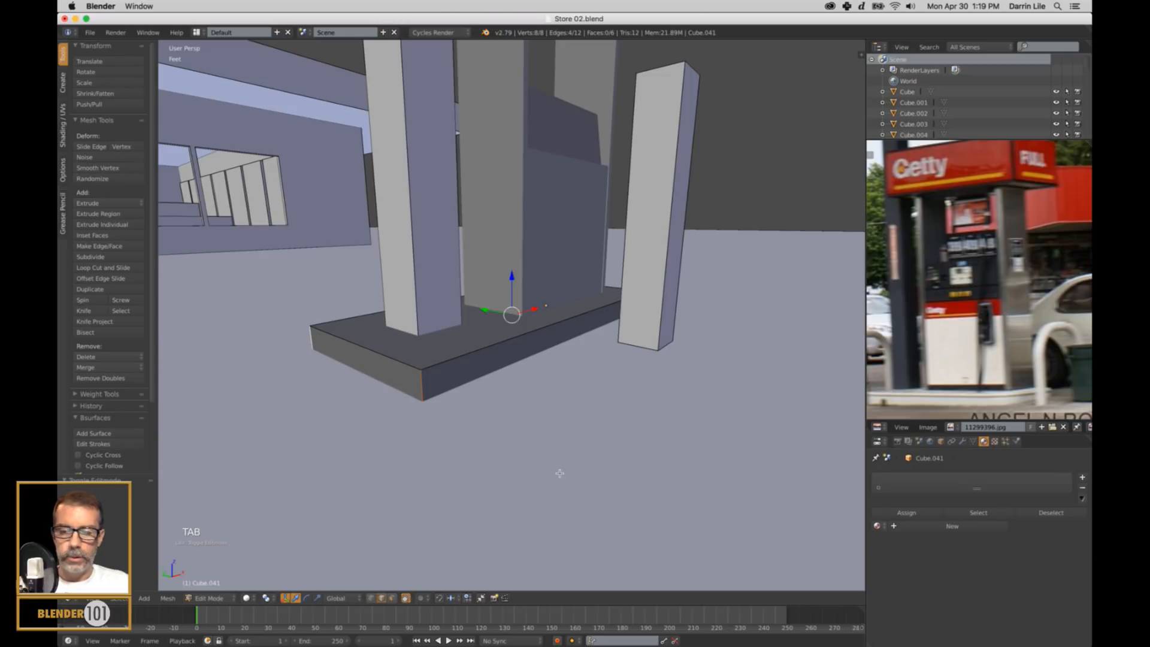
Bevel the base block's four corner edges by about 0.853 with 6 segments, and return to Object Mode.
{"action": "key", "text": "ctrl+b"}
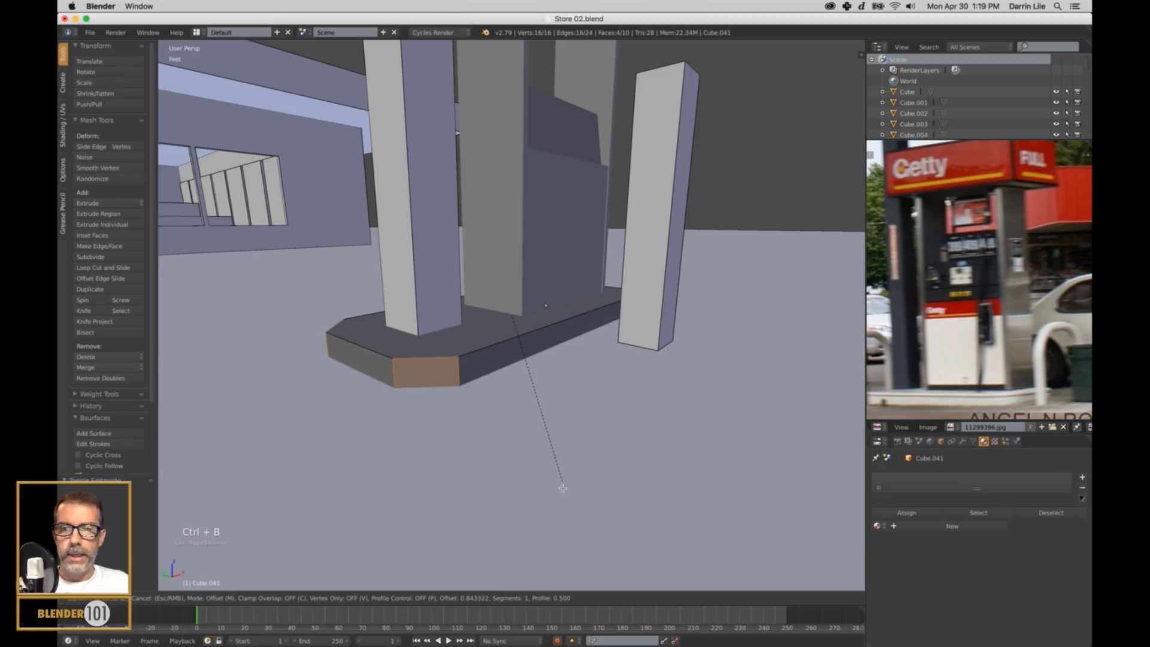
{"action": "left_click", "coordinate": [563, 488]}
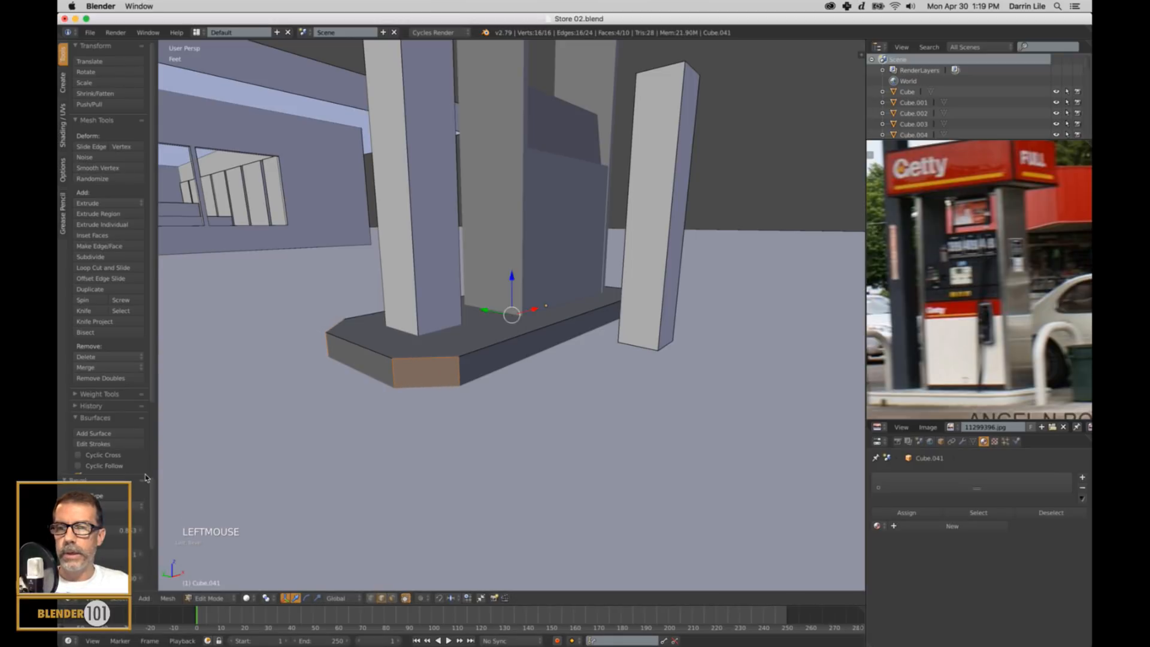
{"action": "left_click_drag", "start_coordinate": [156, 478], "coordinate": [172, 346]}
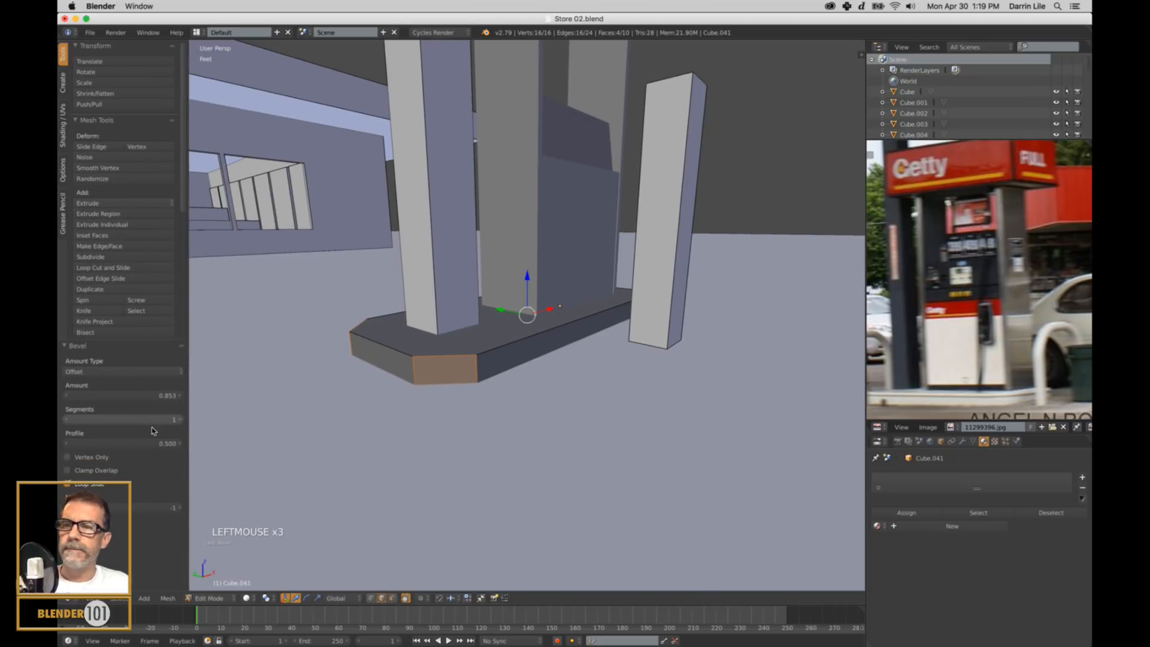
{"action": "left_click", "coordinate": [179, 420]}
{"action": "left_click", "coordinate": [179, 420]}
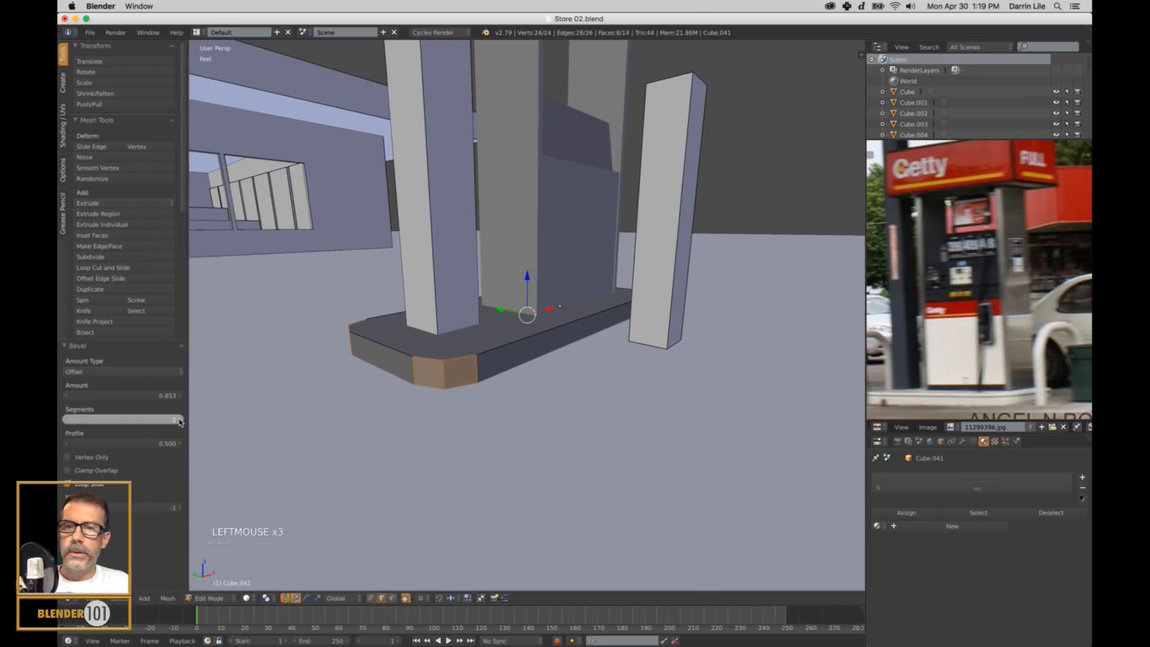
{"action": "left_click", "coordinate": [179, 420]}
{"action": "left_click", "coordinate": [179, 420]}
{"action": "left_click", "coordinate": [179, 420]}
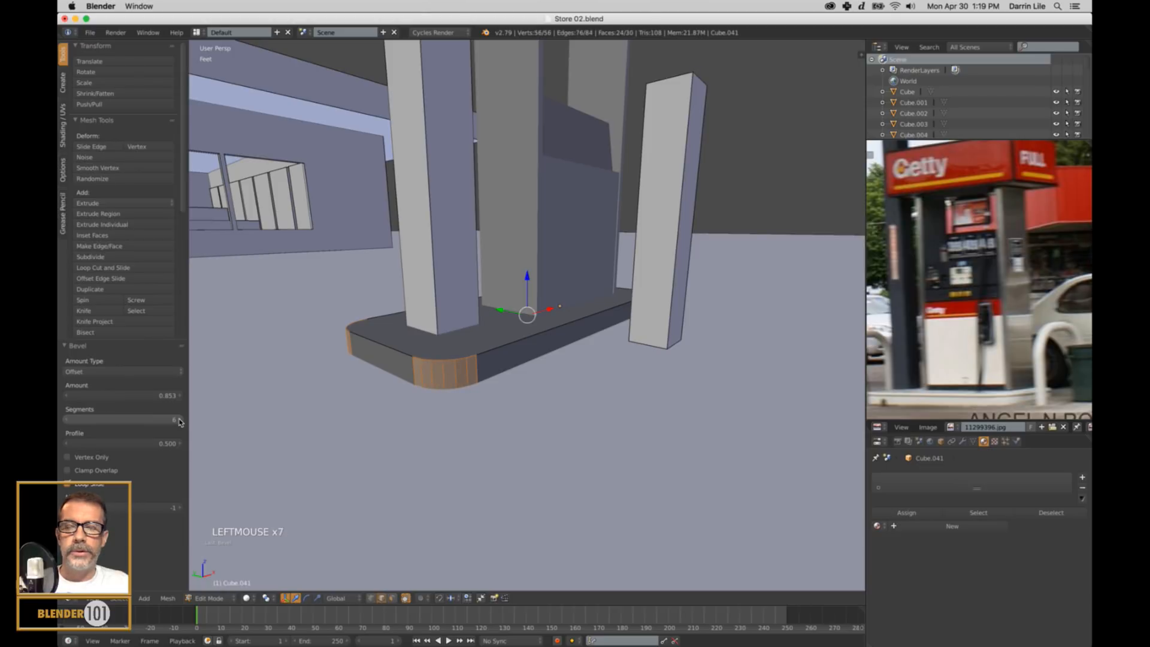
{"action": "key", "text": "a"}
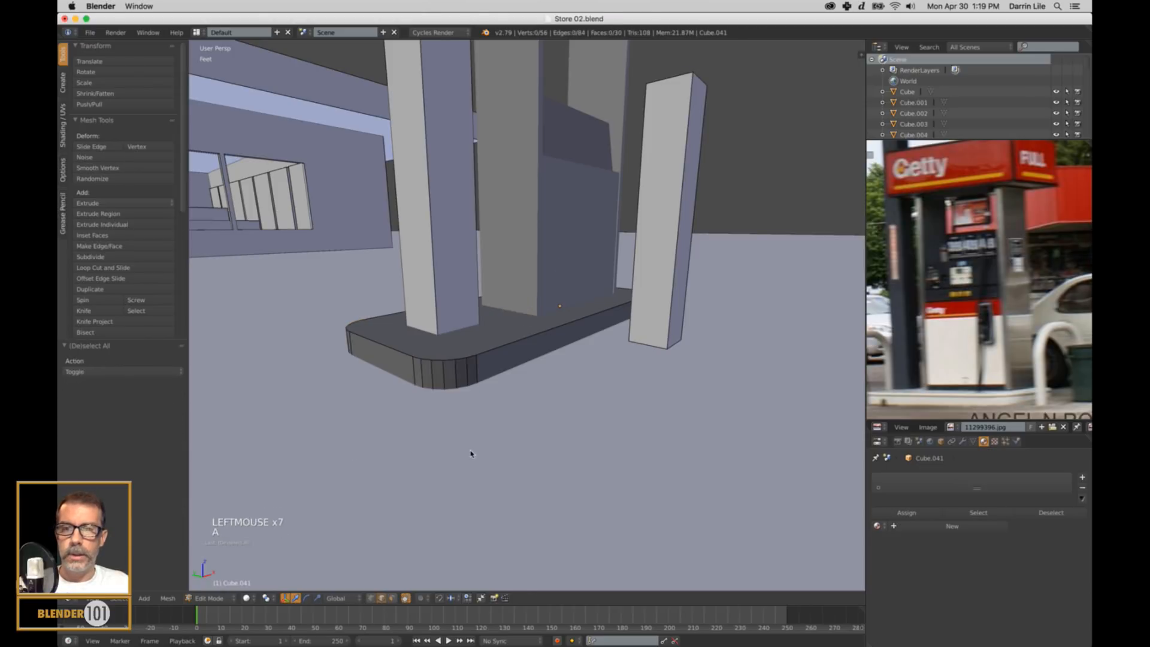
{"action": "key", "text": "Tab"}
Scale the base block down to about 0.917 in X and Y, keeping its height.
{"action": "scroll", "coordinate": [611, 424], "scroll_direction": "down", "scroll_amount": 2}
{"action": "middle_click_drag", "start_coordinate": [689, 412], "coordinate": [629, 403]}
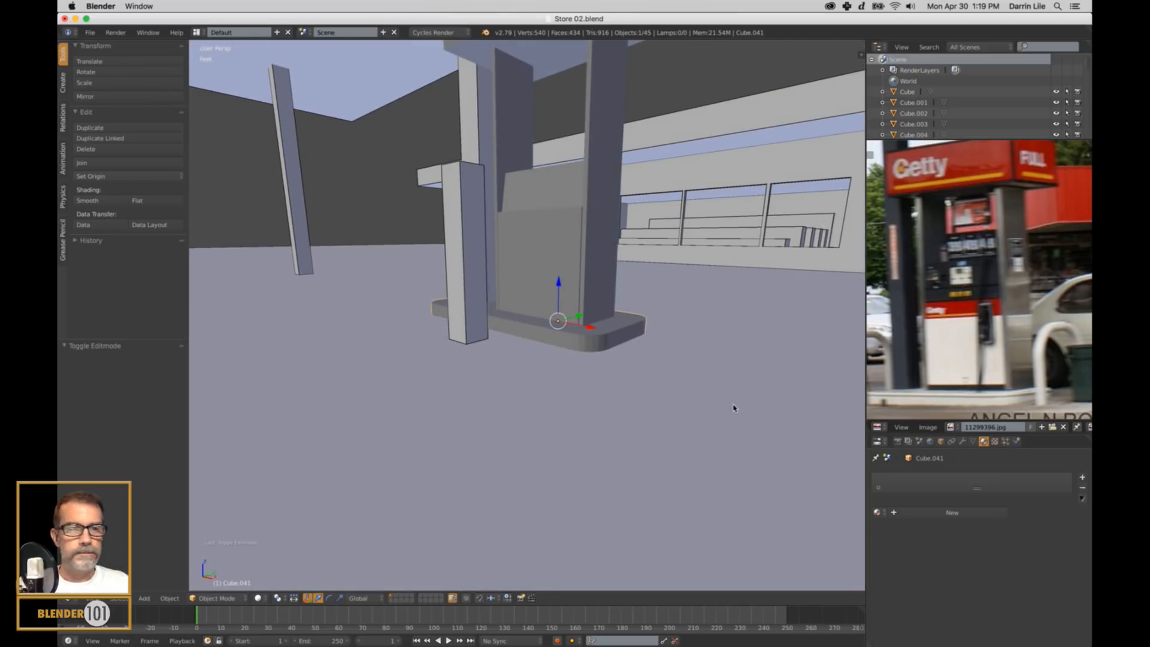
{"action": "scroll", "coordinate": [648, 376], "scroll_direction": "up", "scroll_amount": 3}
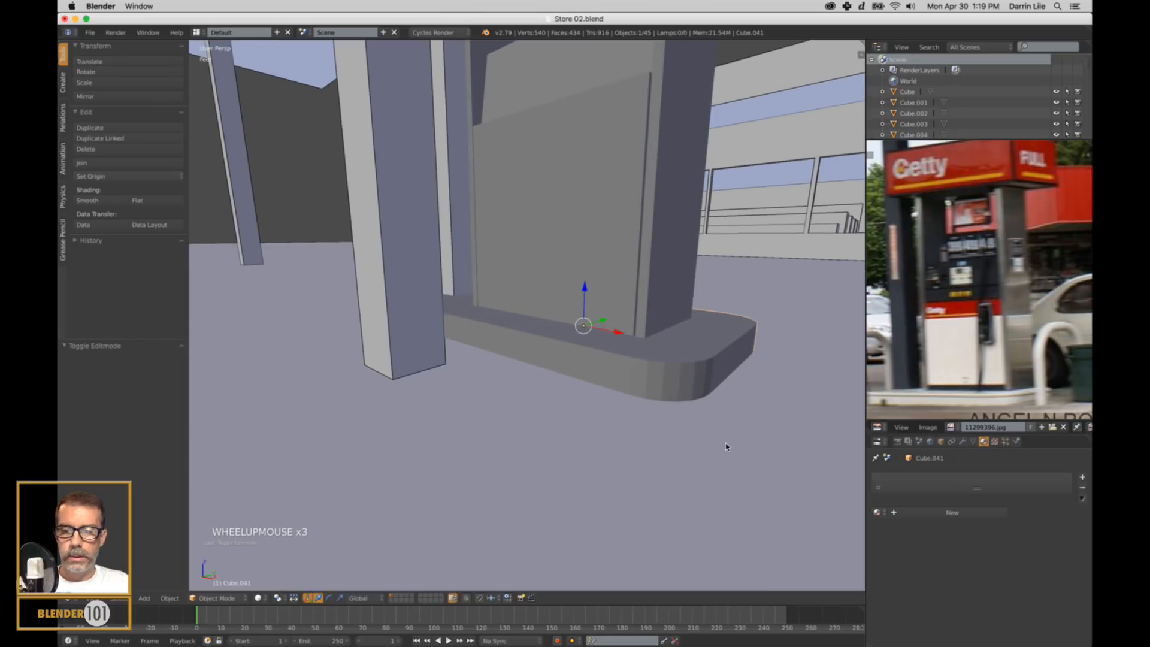
{"action": "right_click", "coordinate": [684, 379]}
{"action": "scroll", "coordinate": [677, 384], "scroll_direction": "down", "scroll_amount": 3}
{"action": "middle_click_drag", "start_coordinate": [675, 388], "coordinate": [690, 404]}
{"action": "right_click", "coordinate": [628, 358]}
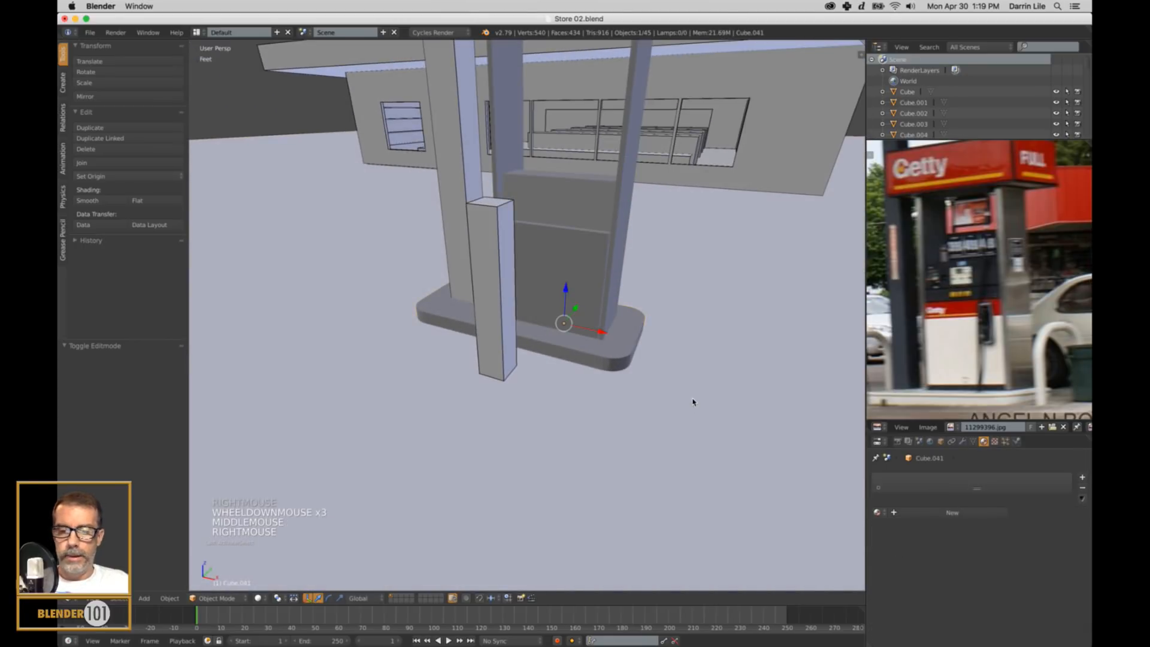
{"action": "key", "text": "s"}
{"action": "key", "text": "shift+z"}
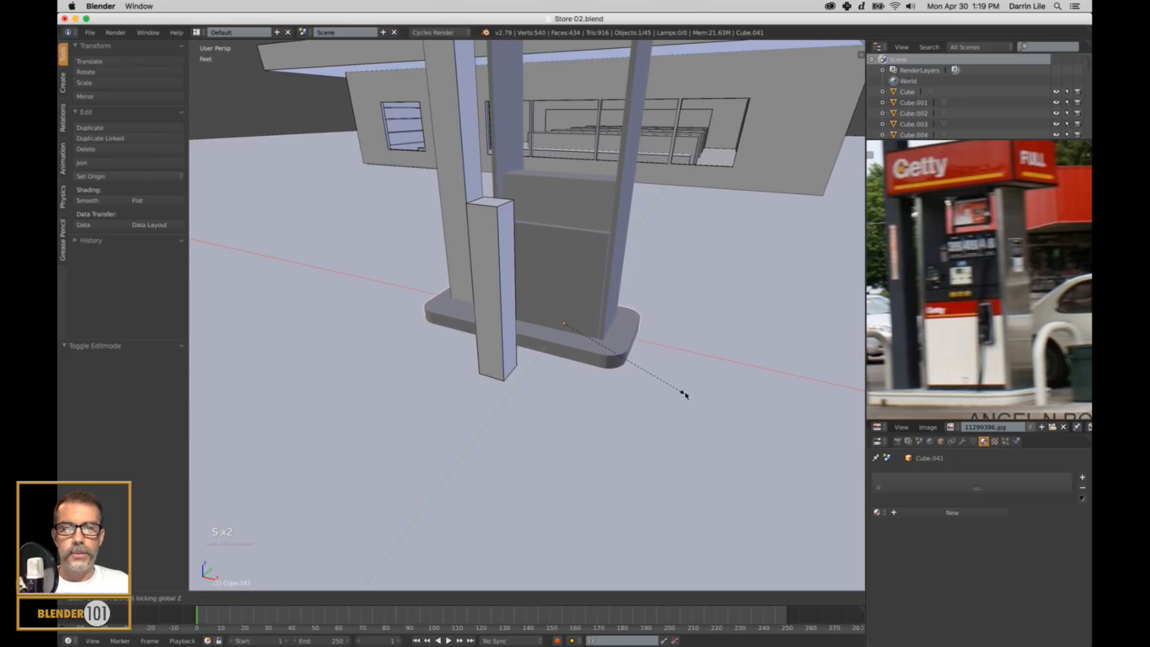
{"action": "left_click", "coordinate": [683, 394]}
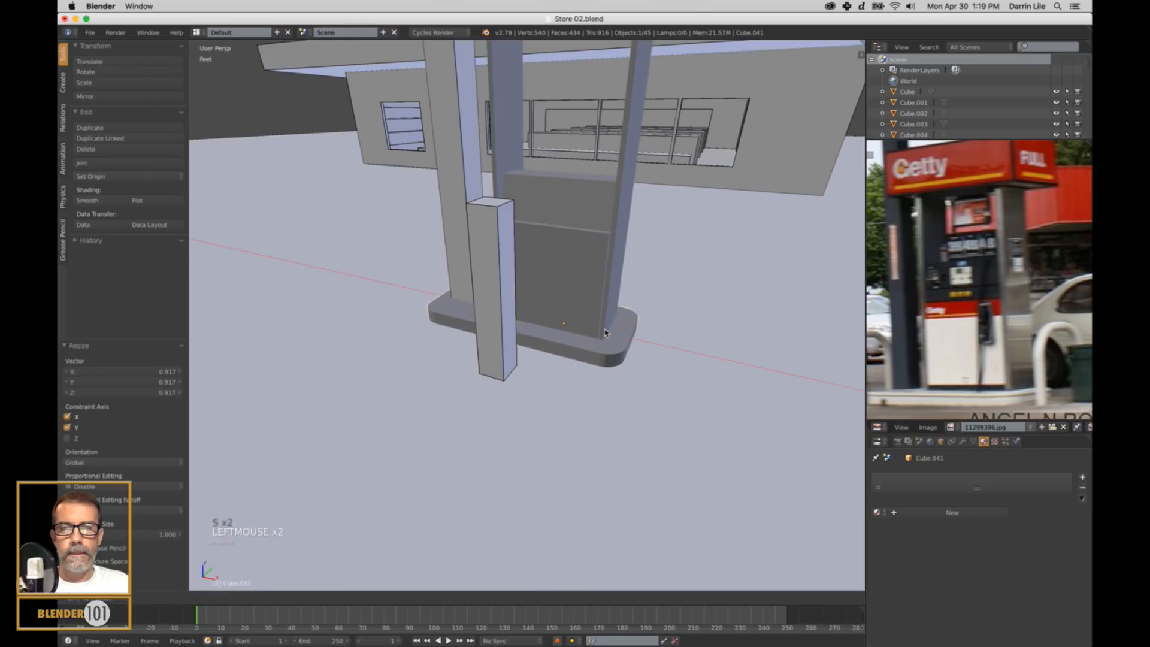
Add a horizontal loop cut around the base block's sides, slid close to its top edge.
{"action": "middle_click_drag", "start_coordinate": [624, 385], "coordinate": [622, 416]}
{"action": "scroll", "coordinate": [608, 383], "scroll_direction": "up", "scroll_amount": 2}
{"action": "key", "text": "Tab"}
{"action": "scroll", "coordinate": [605, 387], "scroll_direction": "up", "scroll_amount": 2}
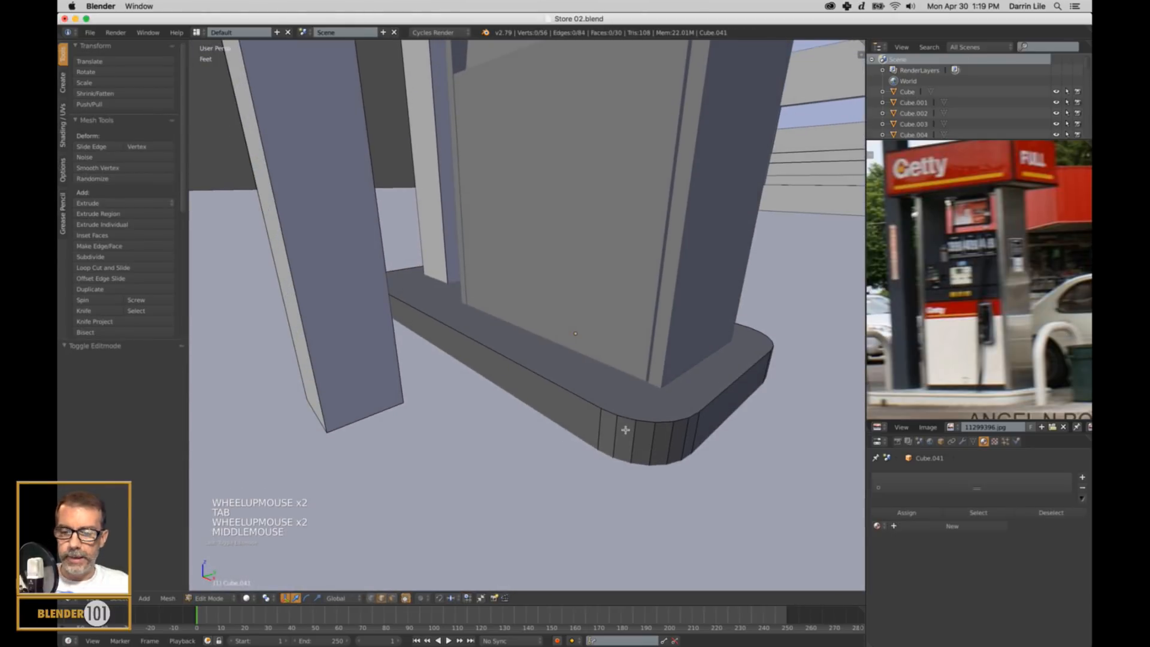
{"action": "key", "text": "ctrl+r"}
{"action": "left_click", "coordinate": [620, 423]}
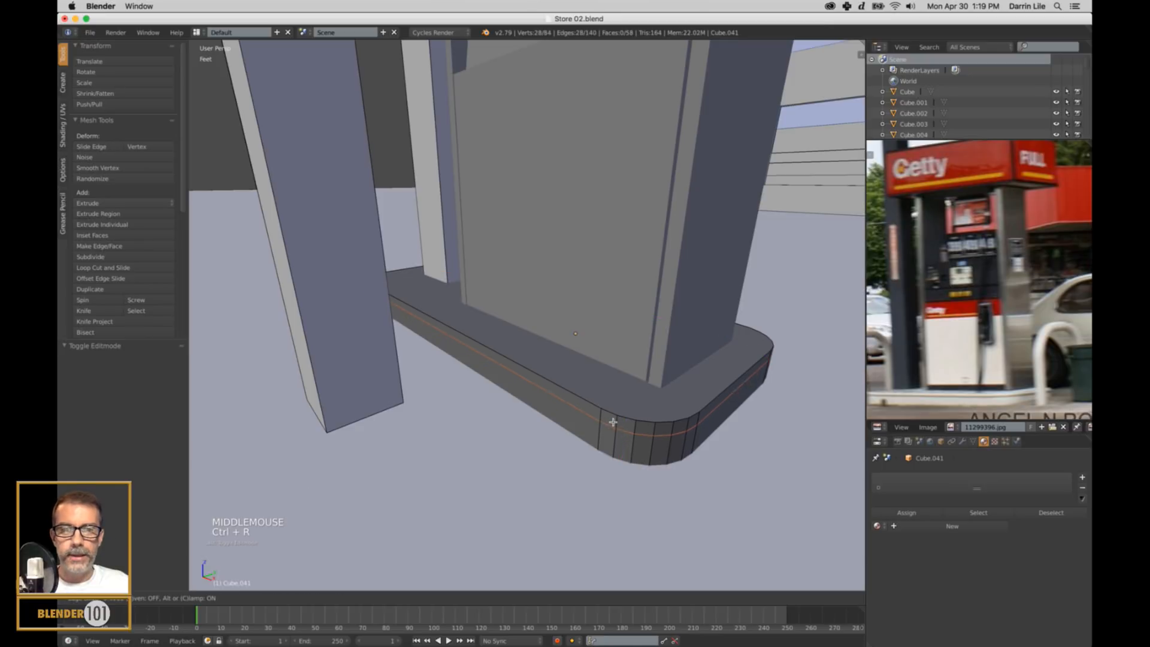
{"action": "left_click", "coordinate": [619, 418]}
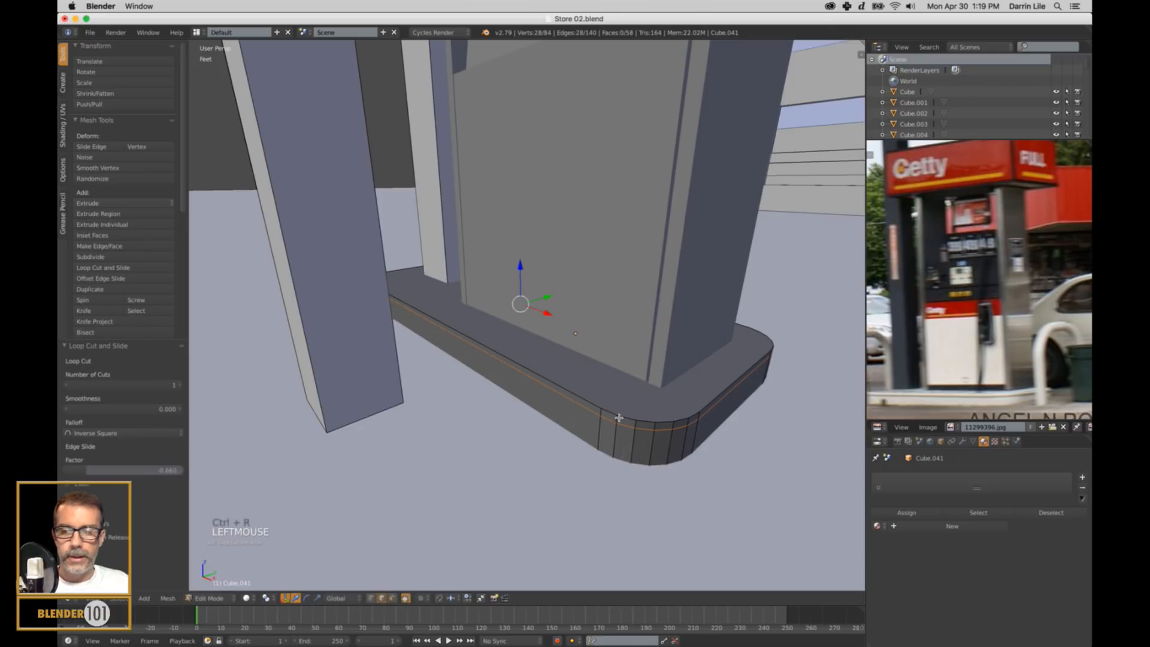
Extrude the narrow face loop around the base block's top in place and scale it outward to about 1.022 in X and Y.
{"action": "key", "text": "ctrl+Tab"}
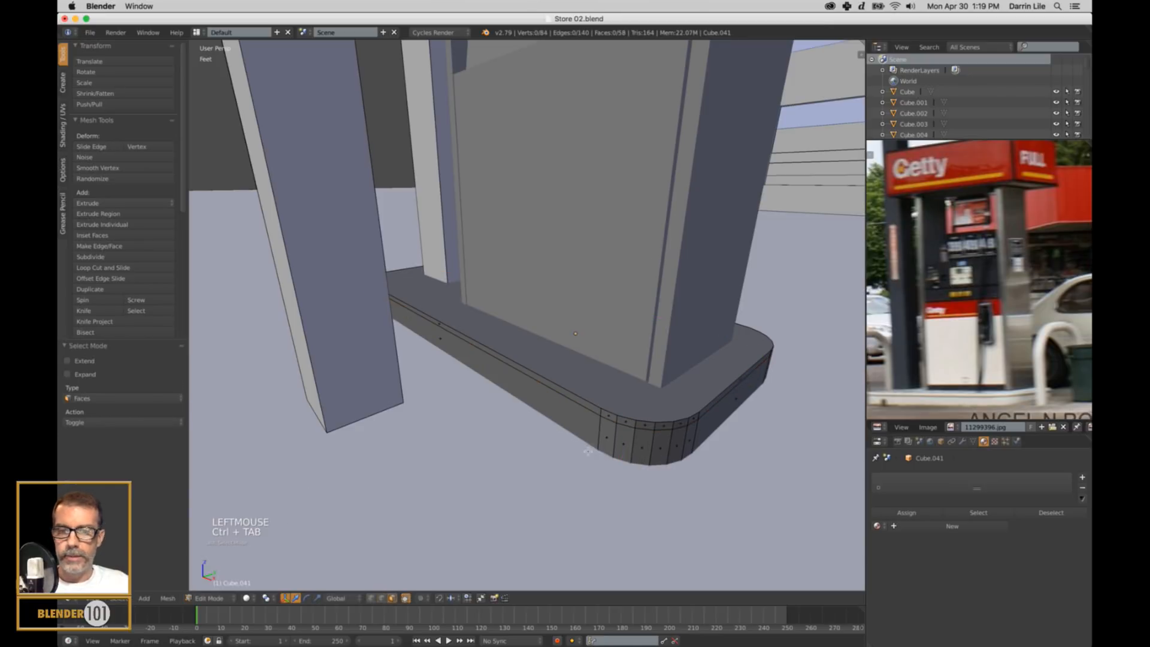
{"action": "right_click", "coordinate": [616, 425], "text": "alt"}
{"action": "key", "text": "e"}
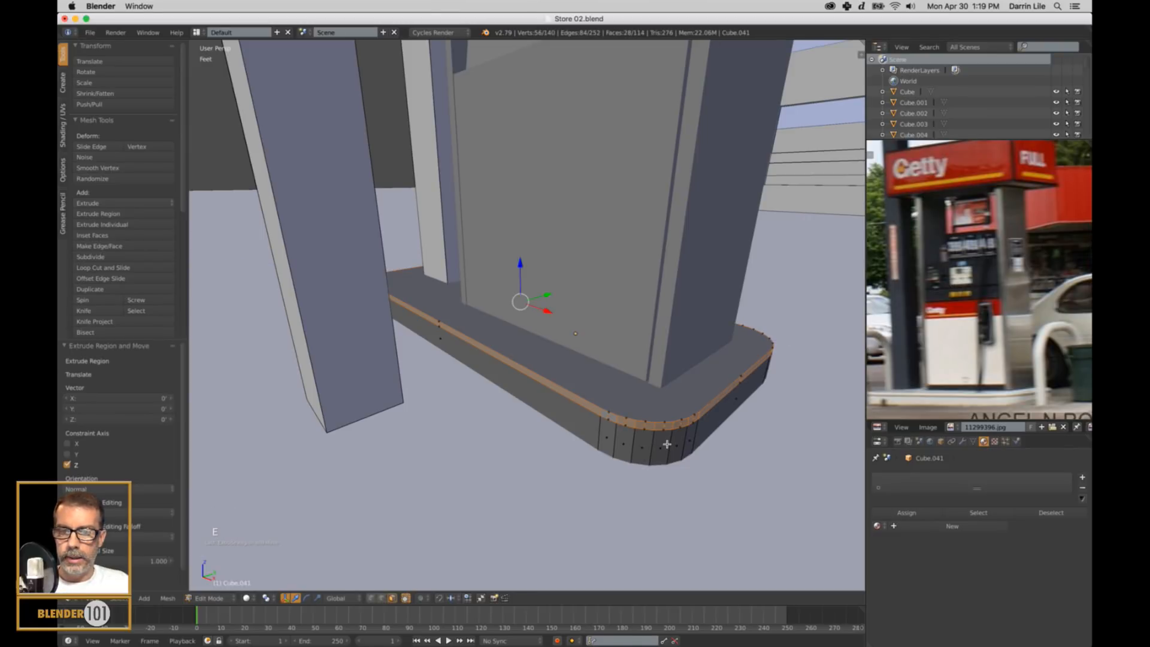
{"action": "key", "text": "s"}
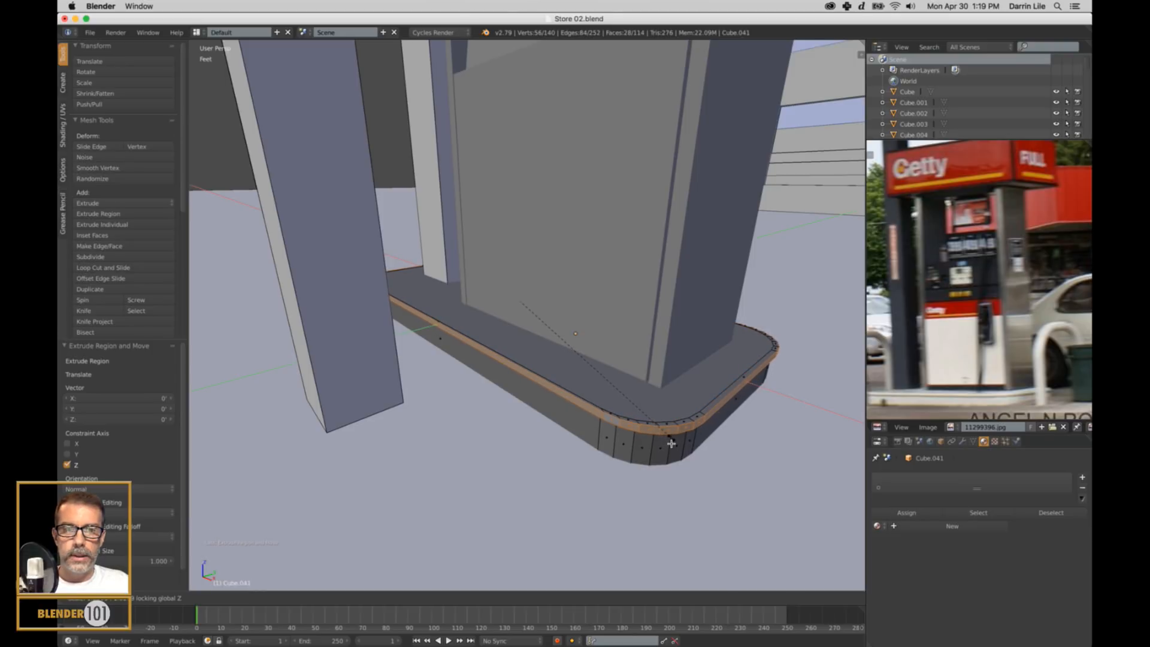
{"action": "left_click", "coordinate": [710, 440]}
Scale the extruded lip slightly wider along Y to even out its overhang, and return to Object Mode.
{"action": "key", "text": "s"}
{"action": "key", "text": "s"}
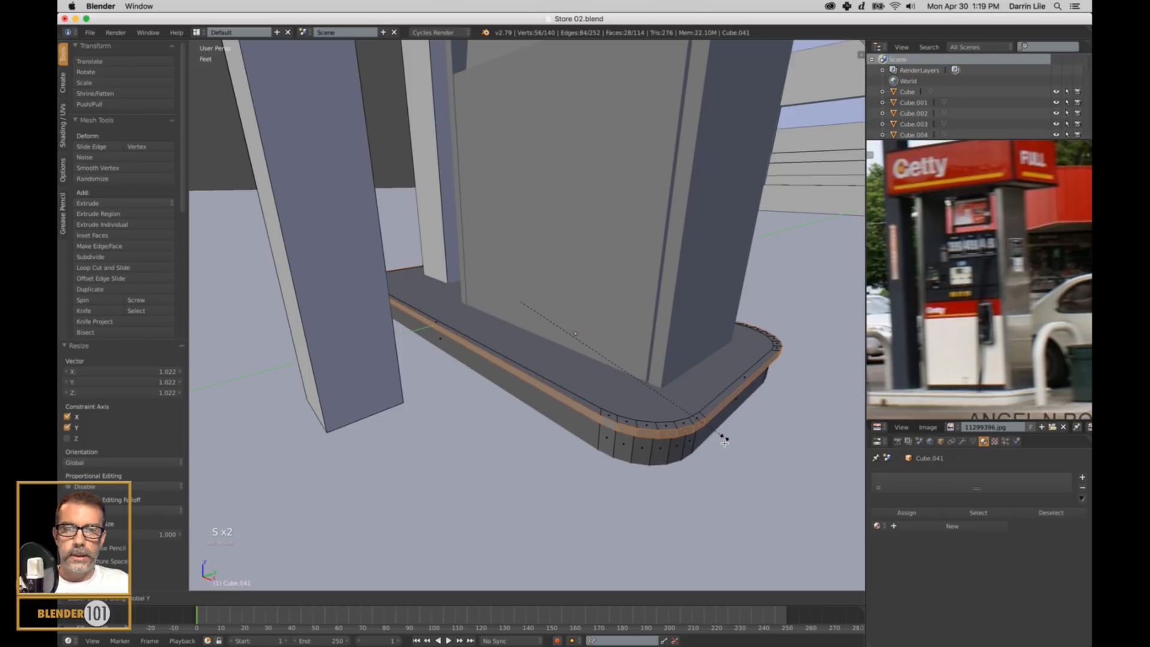
{"action": "left_click", "coordinate": [725, 442]}
{"action": "key", "text": "a"}
{"action": "key", "text": "Tab"}
Examine the base block's rounded corners and overhanging lip, and the whole pump, from several angles.
{"action": "scroll", "coordinate": [716, 457], "scroll_direction": "down", "scroll_amount": 4}
{"action": "middle_click_drag", "start_coordinate": [716, 457], "coordinate": [706, 385]}
{"action": "scroll", "coordinate": [637, 443], "scroll_direction": "up", "scroll_amount": 3}
{"action": "scroll", "coordinate": [611, 411], "scroll_direction": "up", "scroll_amount": 1}
{"action": "scroll", "coordinate": [608, 393], "scroll_direction": "down", "scroll_amount": 3}
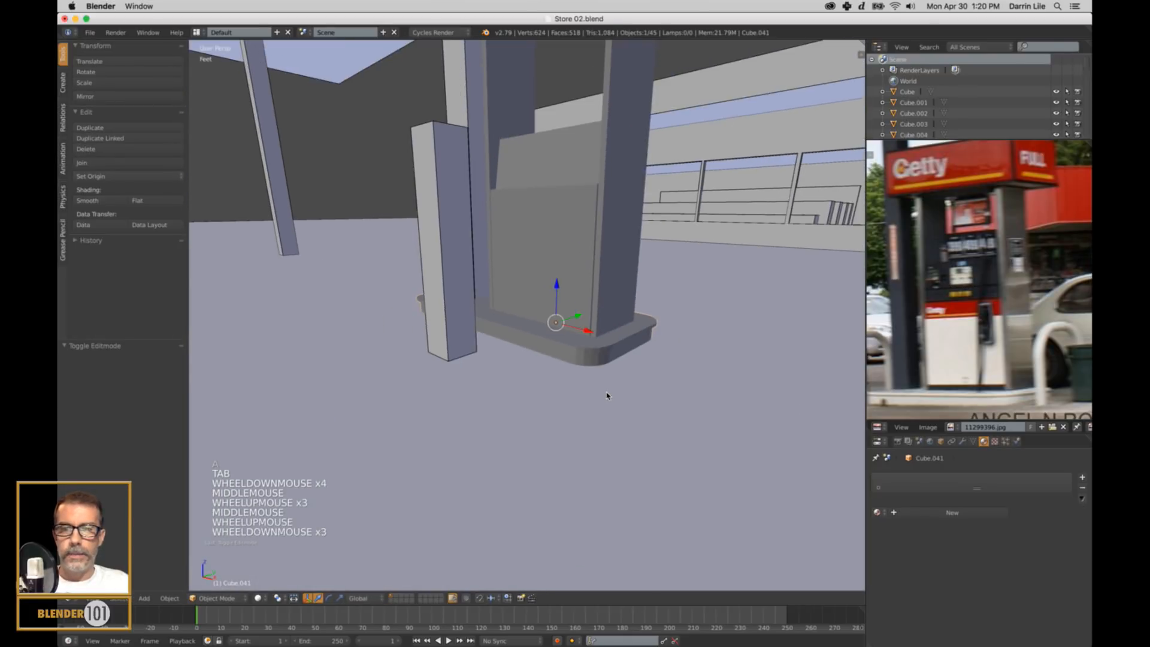
{"action": "middle_click_drag", "start_coordinate": [609, 393], "coordinate": [359, 396]}
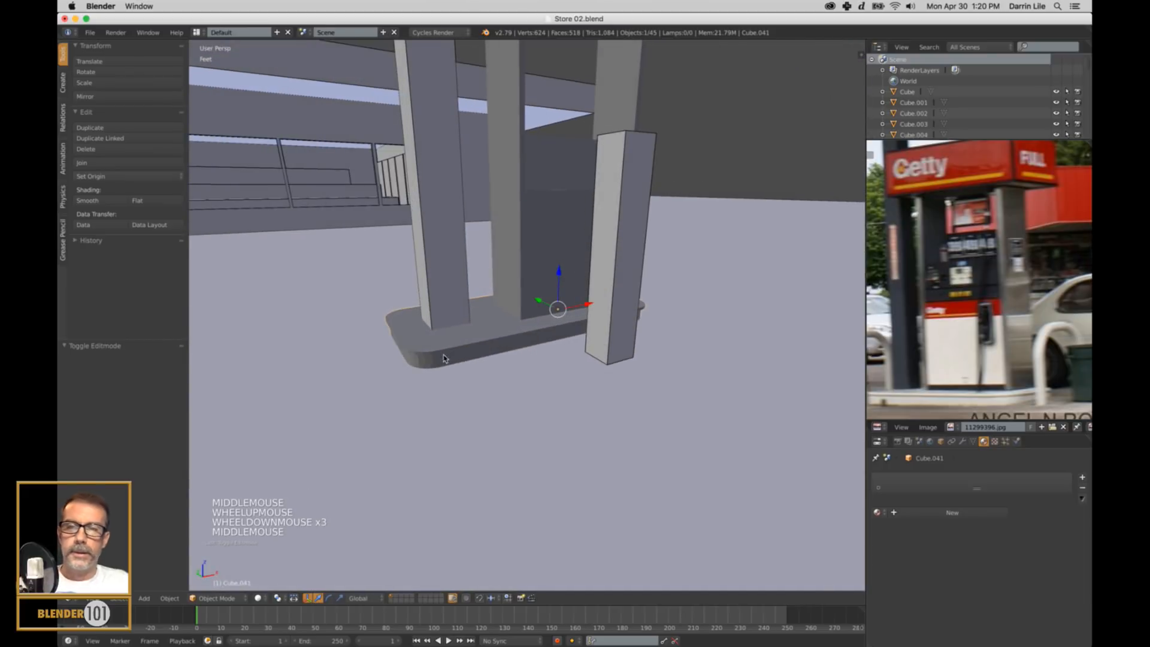
{"action": "middle_click_drag", "start_coordinate": [446, 368], "coordinate": [591, 370]}
{"action": "scroll", "coordinate": [565, 357], "scroll_direction": "down", "scroll_amount": 2}
{"action": "middle_click_drag", "start_coordinate": [592, 370], "coordinate": [599, 365]}
{"action": "scroll", "coordinate": [600, 365], "scroll_direction": "down", "scroll_amount": 1}
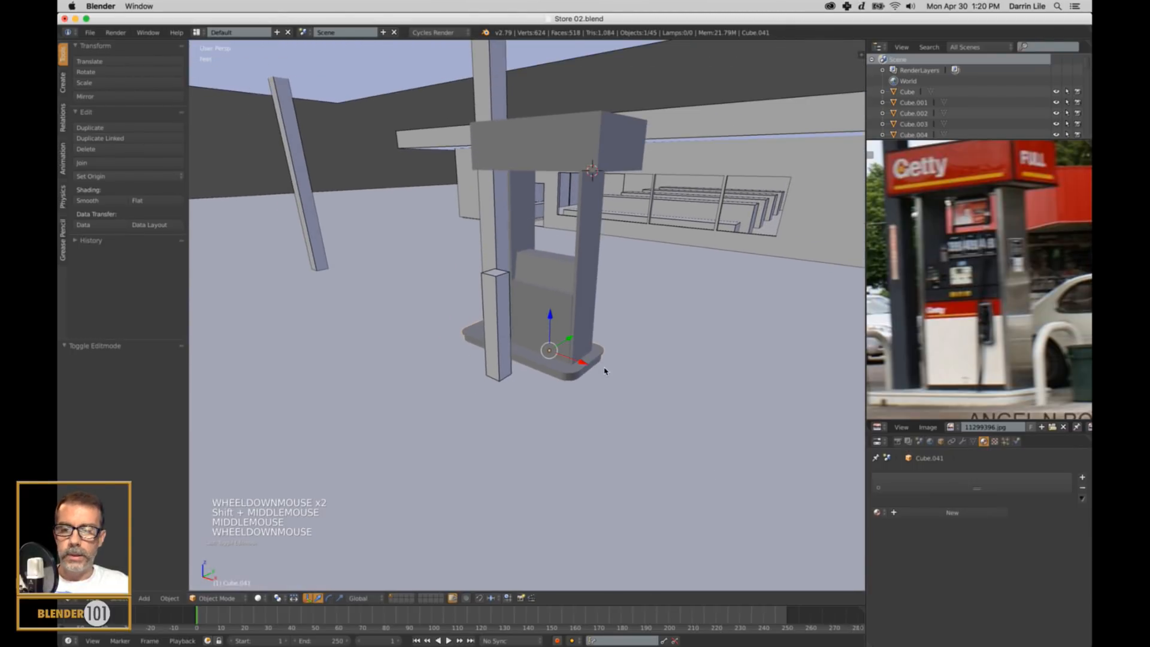
Turn on the Wire display option for all objects in the scene, and clear the selection.
{"action": "key", "text": "a"}
{"action": "key", "text": "a"}
{"action": "key", "text": "a"}
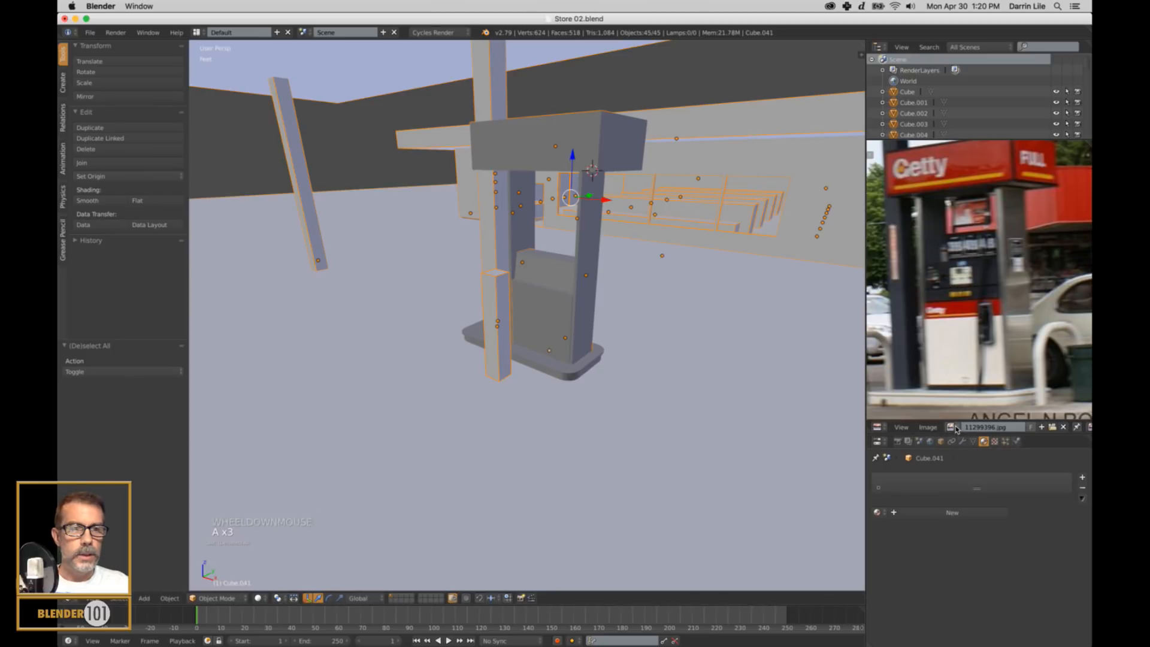
{"action": "left_click", "coordinate": [941, 442]}
{"action": "scroll", "coordinate": [946, 524], "scroll_direction": "down", "scroll_amount": 17}
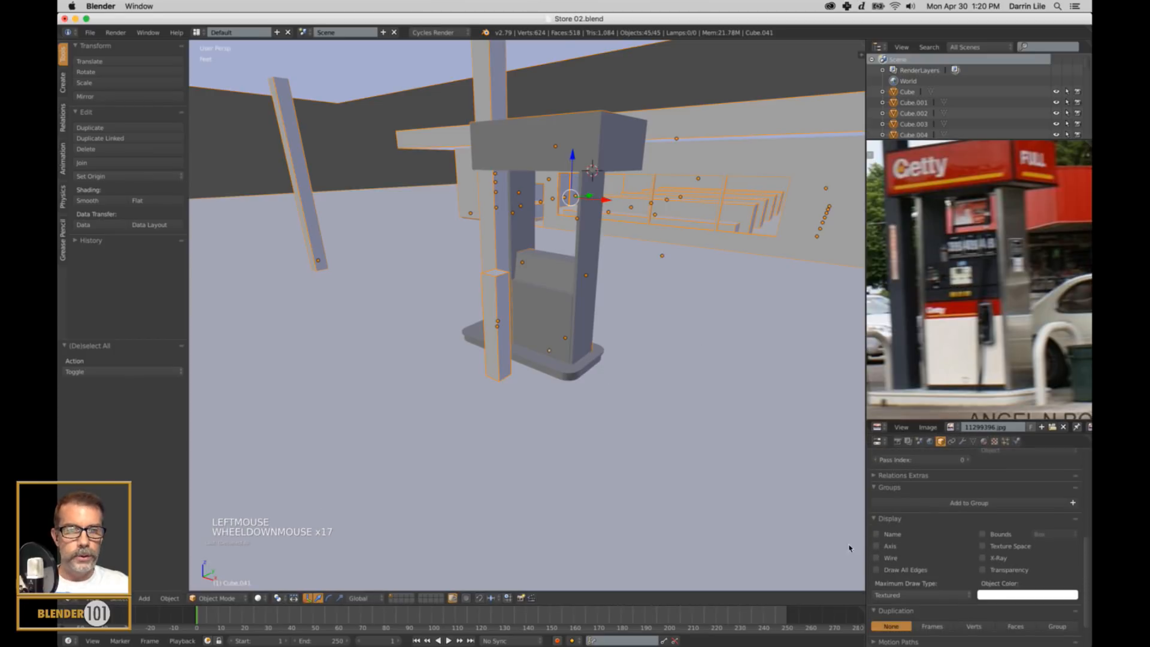
{"action": "left_click", "coordinate": [877, 558], "text": "alt"}
{"action": "key", "text": "a"}
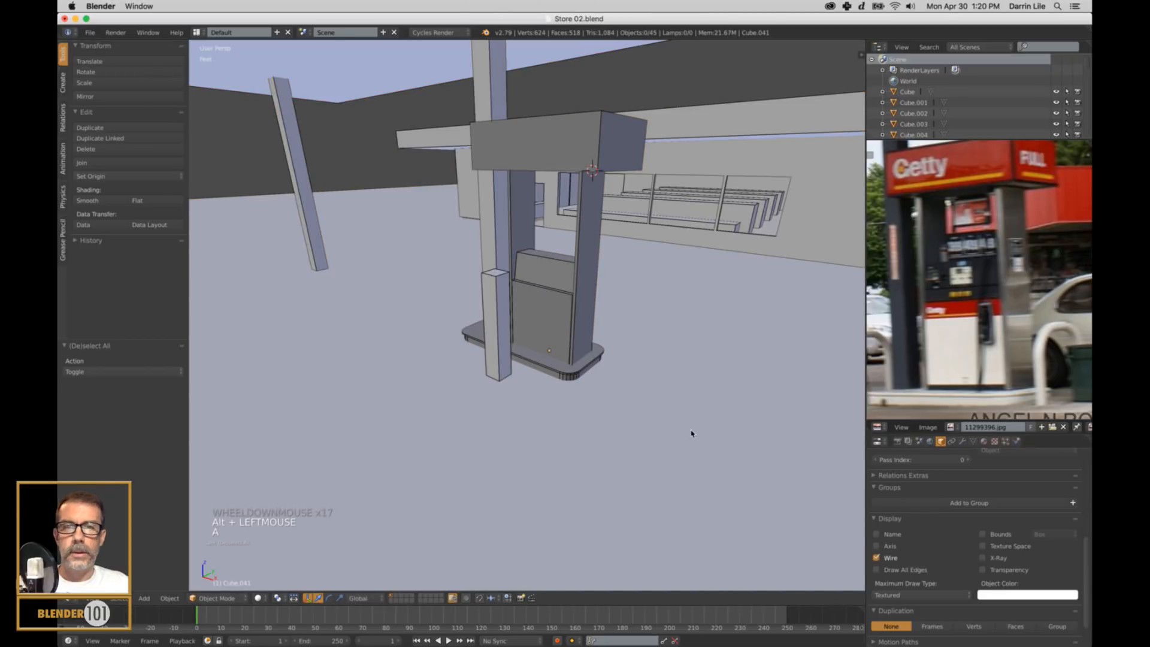
Snap the 3D cursor to the scene center.
{"action": "middle_click_drag", "start_coordinate": [688, 432], "coordinate": [572, 309]}
{"action": "mouse_move", "coordinate": [573, 264]}
{"action": "middle_mouse_down"}
{"action": "mouse_move", "coordinate": [692, 260]}
{"action": "mouse_move", "coordinate": [574, 265]}
{"action": "middle_mouse_up"}
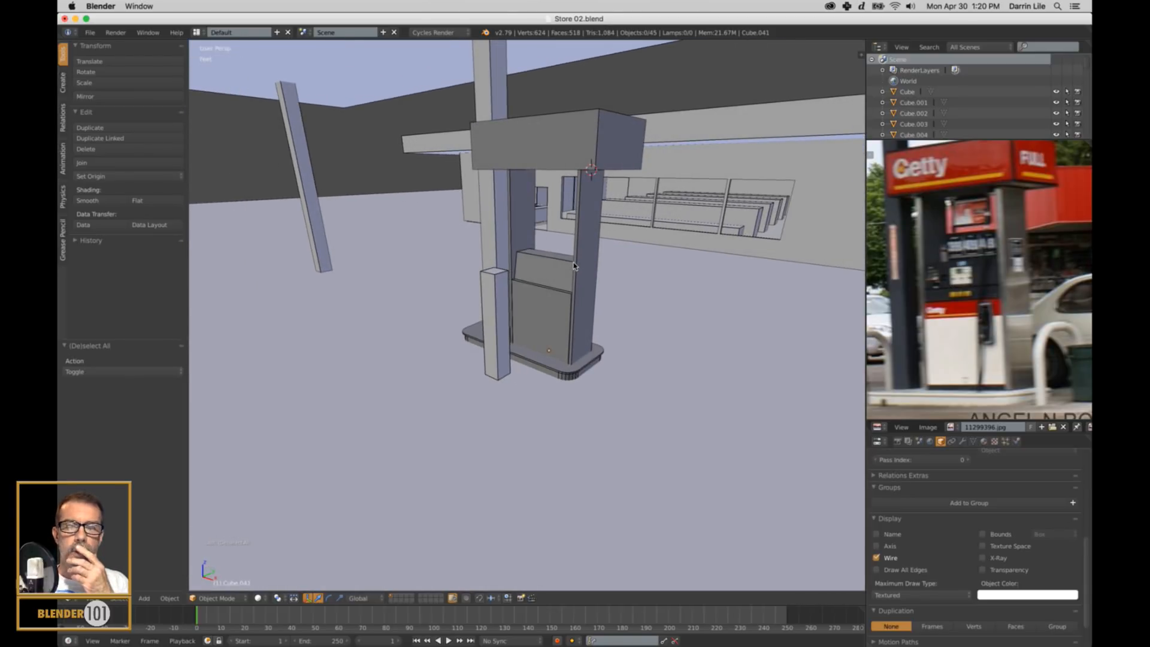
{"action": "key", "text": "shift+s"}
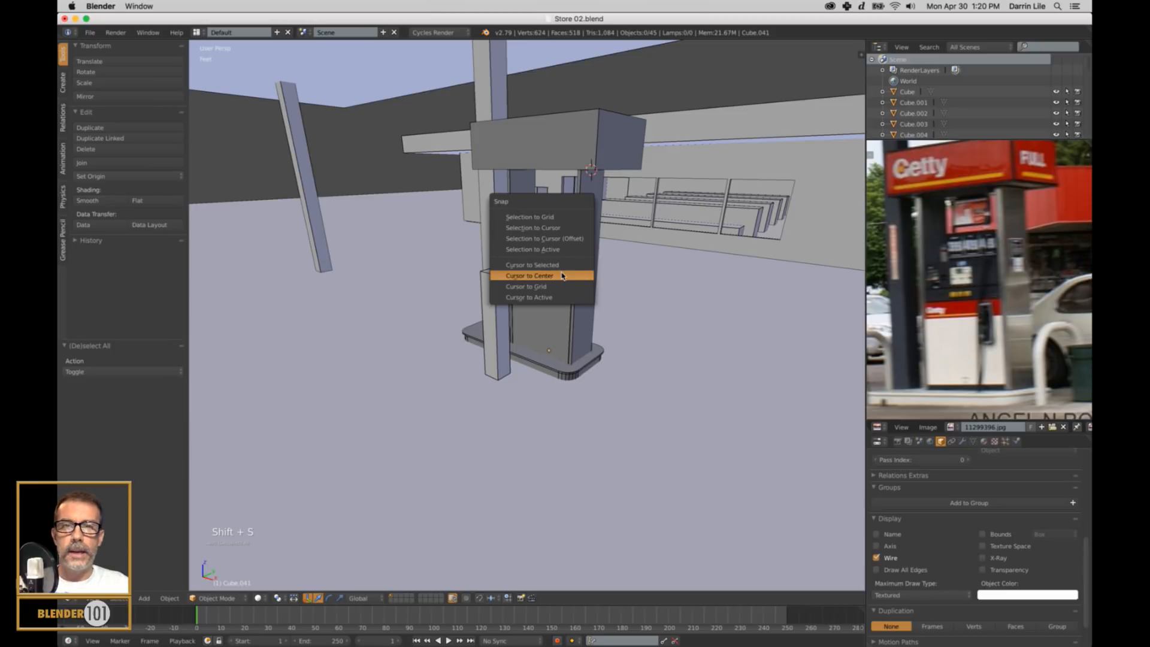
{"action": "left_click", "coordinate": [565, 275]}
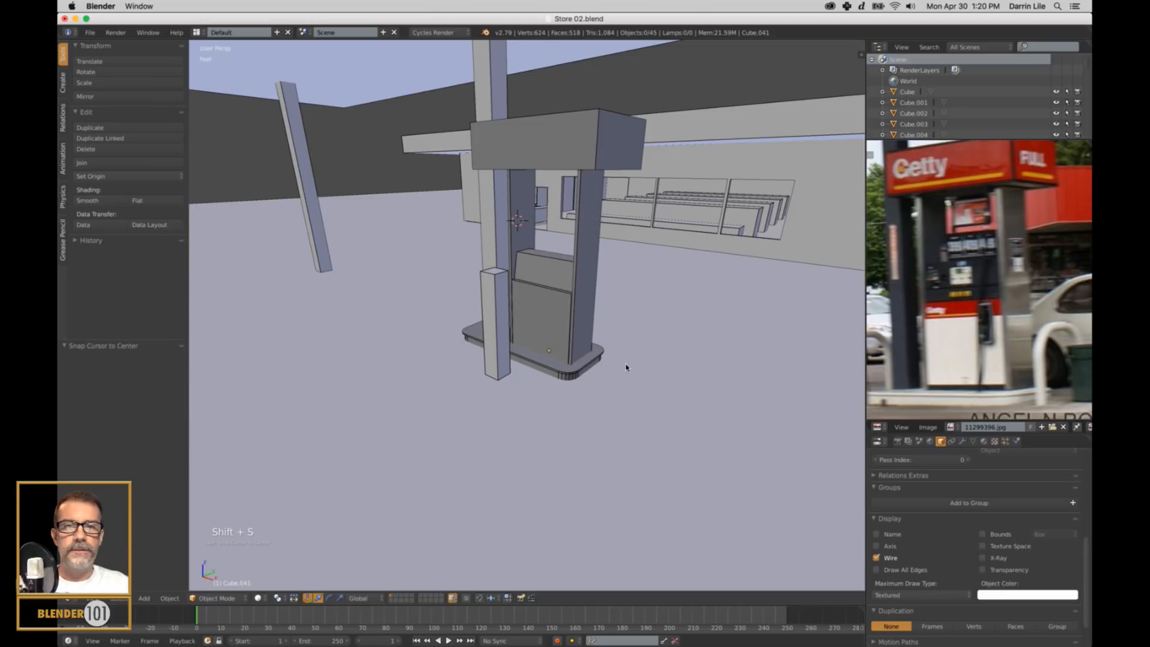
{"action": "middle_click_drag", "start_coordinate": [626, 367], "coordinate": [671, 374]}
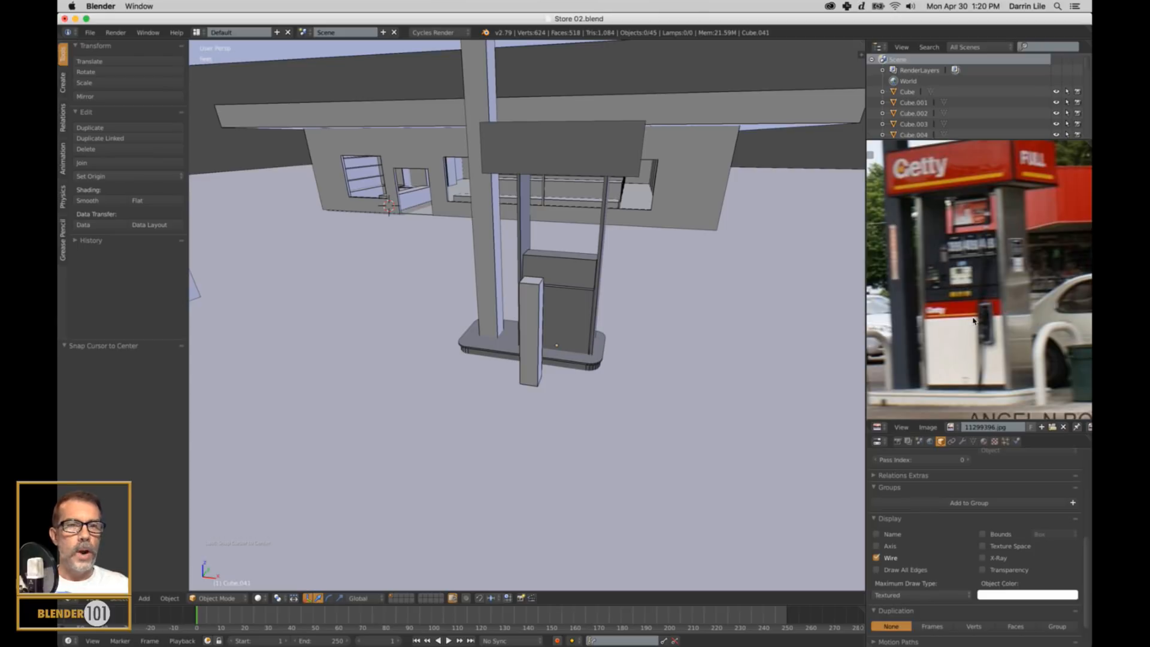
Move the pump's +X side panel about 1.25 ft outward along X.
{"action": "middle_click_drag", "start_coordinate": [839, 303], "coordinate": [636, 306]}
{"action": "right_click", "coordinate": [588, 286]}
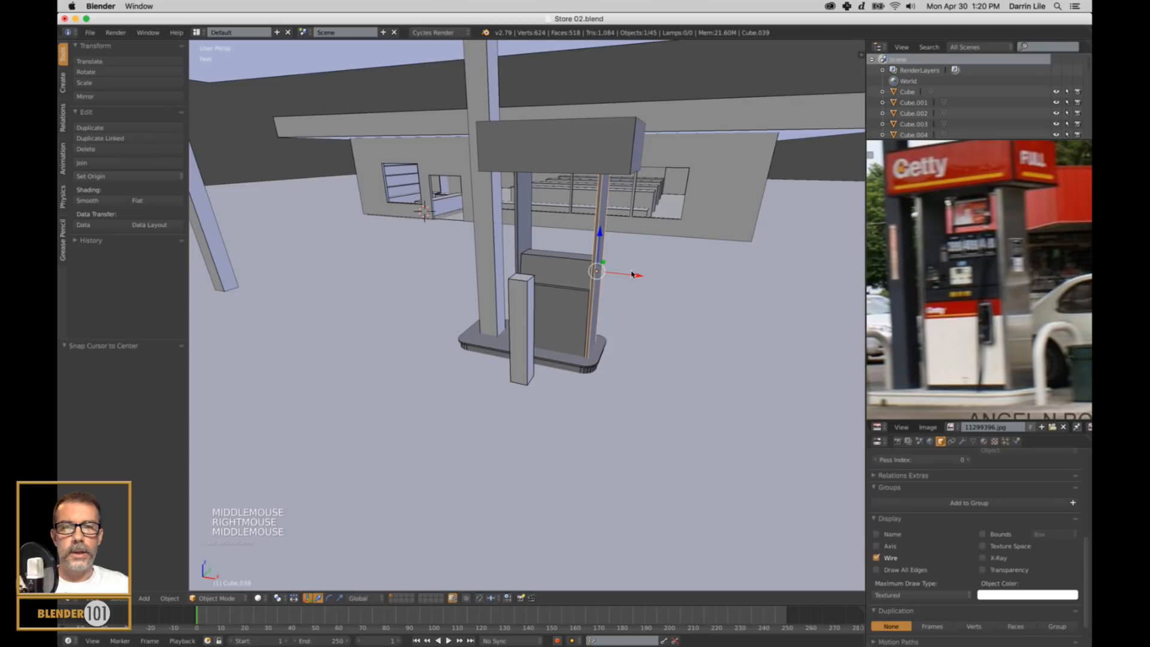
{"action": "left_click_drag", "start_coordinate": [636, 279], "coordinate": [658, 281]}
Extend the sign block by moving its +X end face about 1.19 ft along X, and return to Object Mode.
{"action": "right_click", "coordinate": [634, 154]}
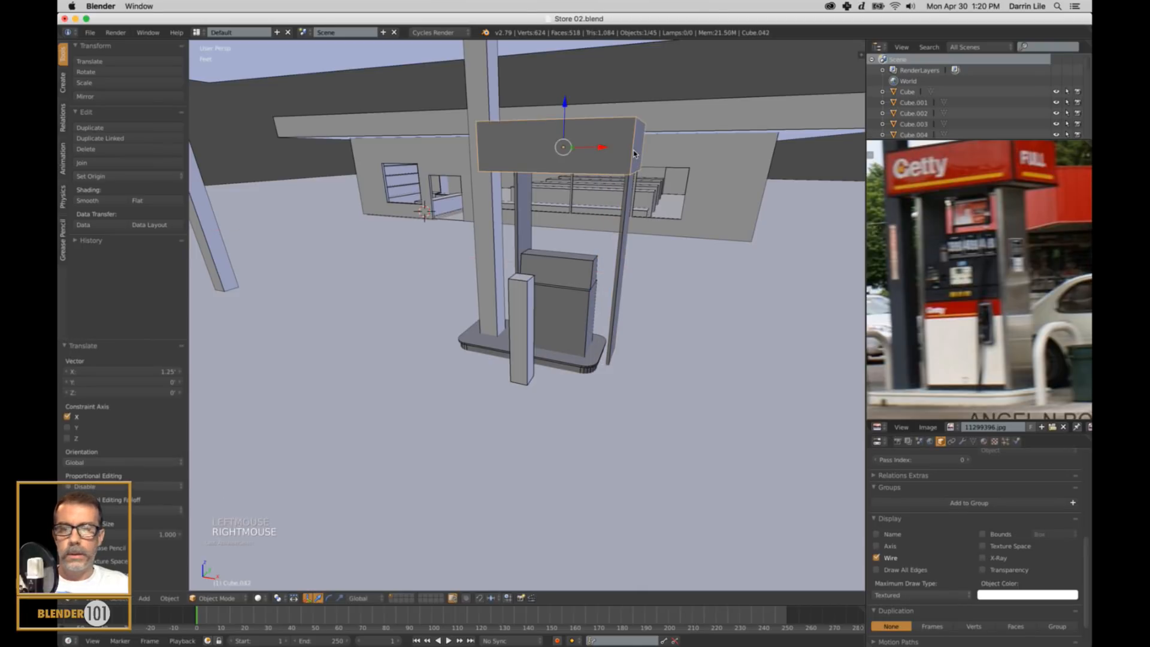
{"action": "key", "text": "Tab"}
{"action": "key", "text": "ctrl+Tab"}
{"action": "left_click", "coordinate": [637, 152]}
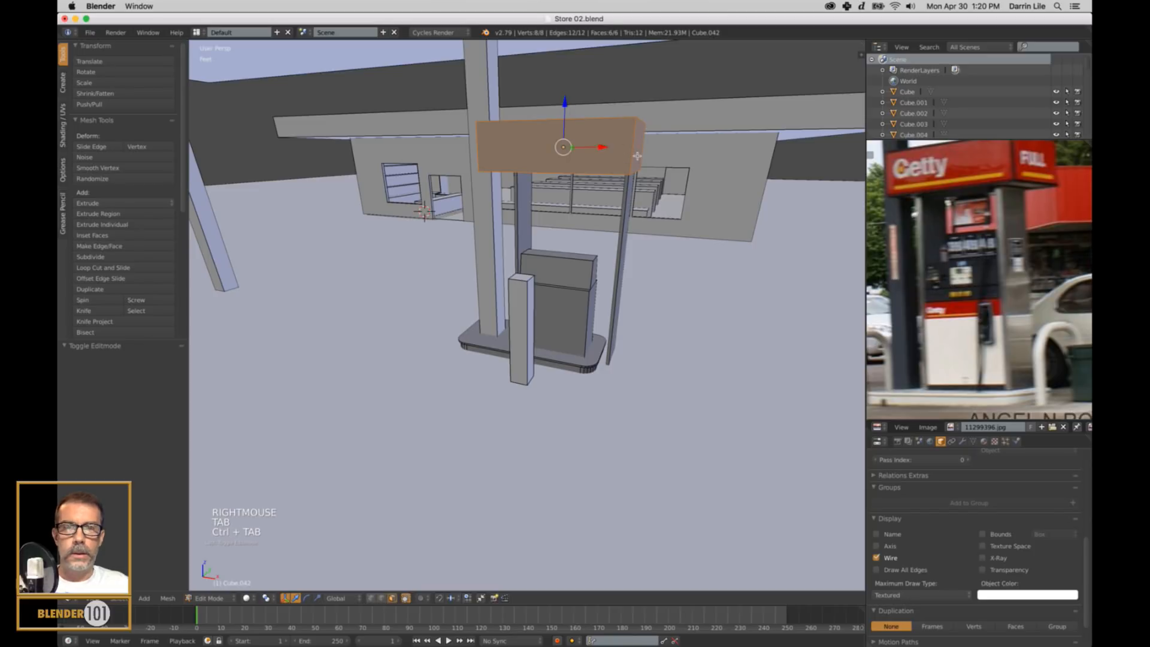
{"action": "right_click", "coordinate": [637, 156]}
{"action": "left_click_drag", "start_coordinate": [679, 153], "coordinate": [703, 163]}
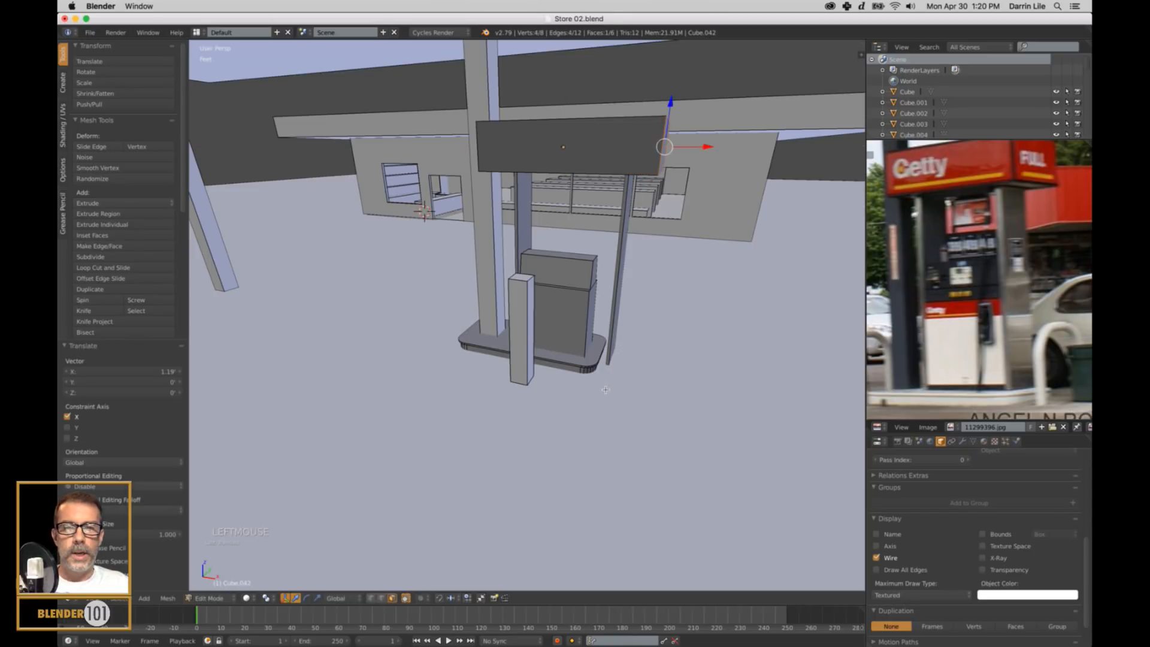
{"action": "key", "text": "Tab"}
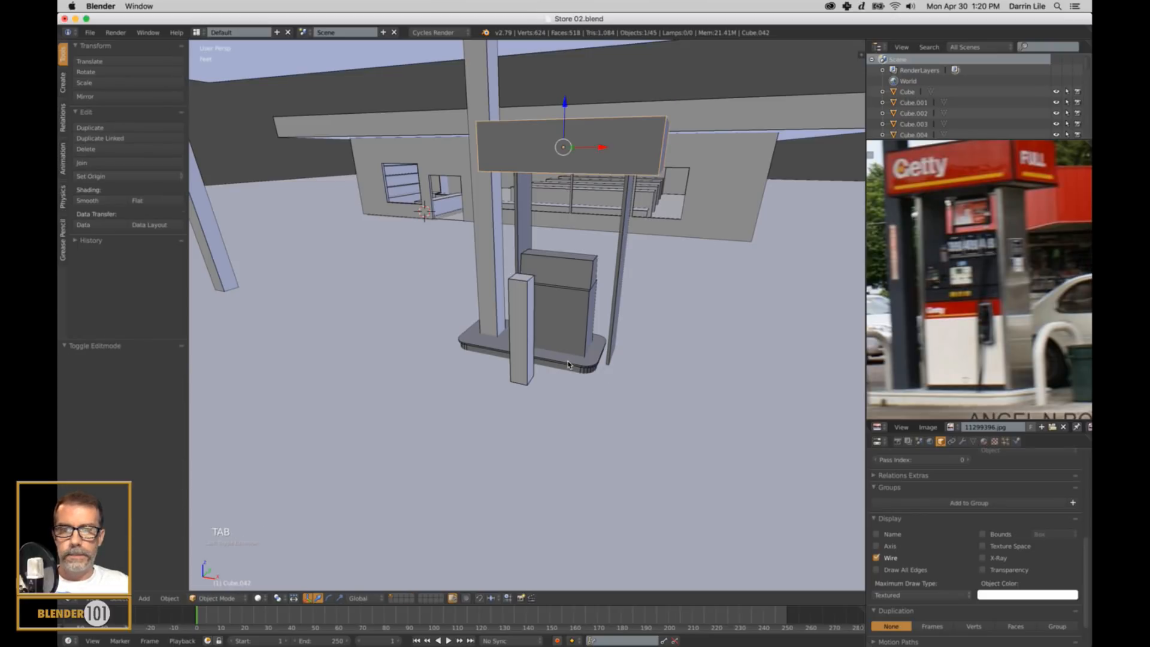
Lengthen the base block by moving all the geometry of its rounded +X end outward along X, past the side panel.
{"action": "right_click", "coordinate": [566, 369]}
{"action": "key", "text": "z"}
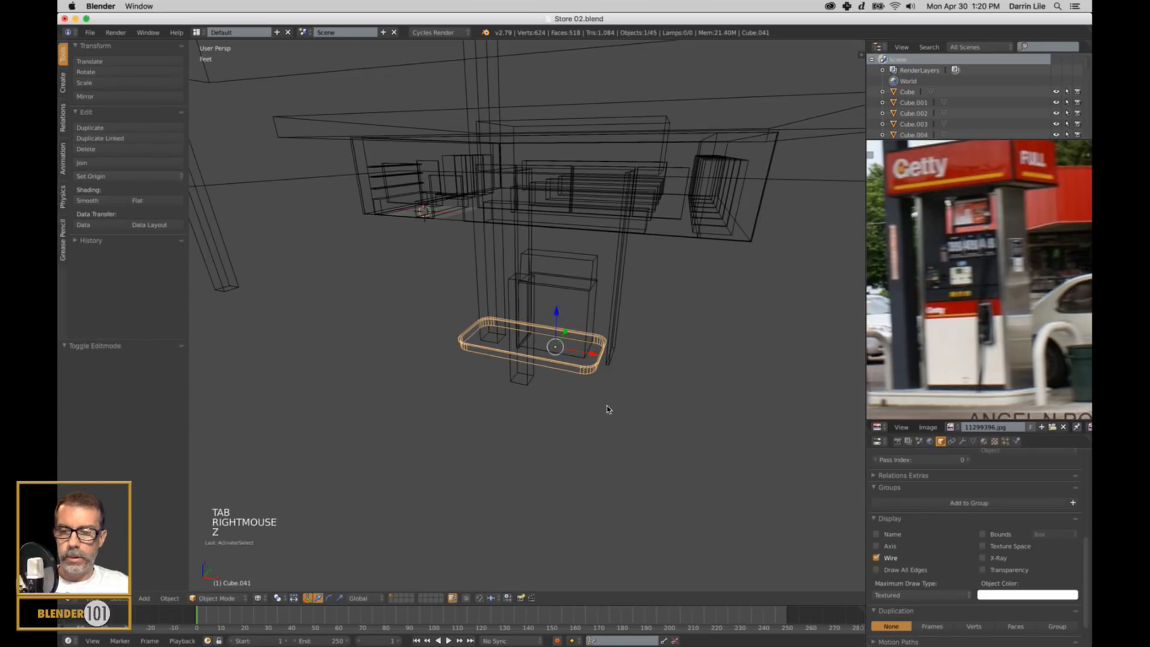
{"action": "key", "text": "Tab"}
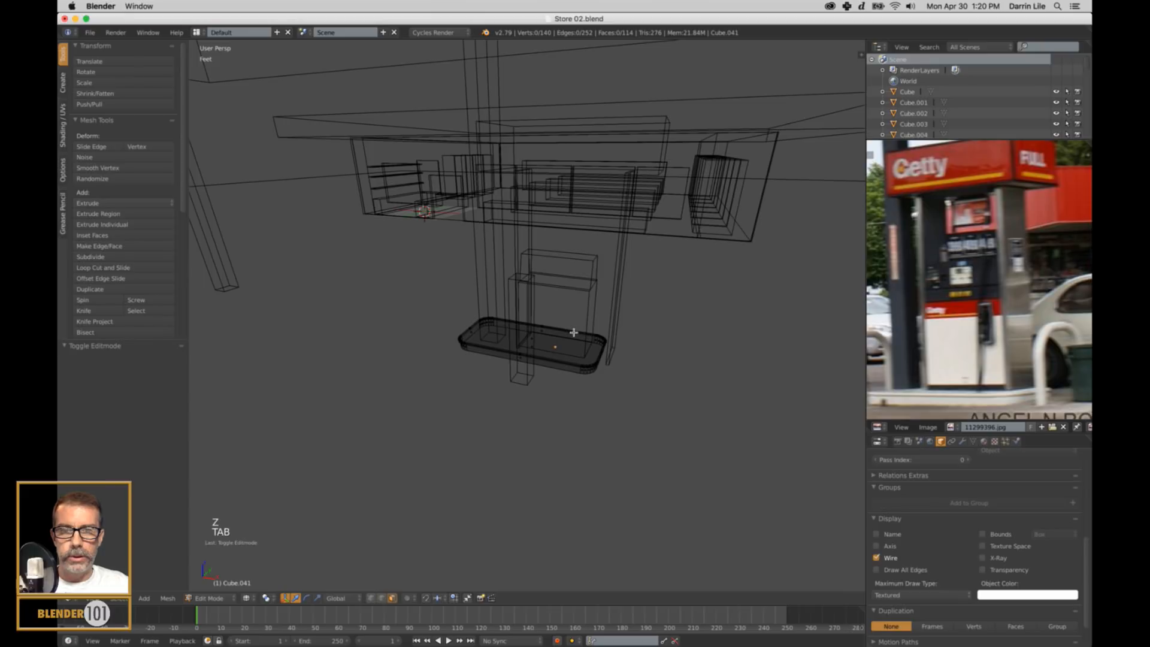
{"action": "mouse_move", "coordinate": [572, 329]}
{"action": "left_mouse_down", "text": "ctrl"}
{"action": "mouse_move", "coordinate": [695, 349]}
{"action": "mouse_move", "coordinate": [661, 301]}
{"action": "left_mouse_up", "text": "ctrl"}
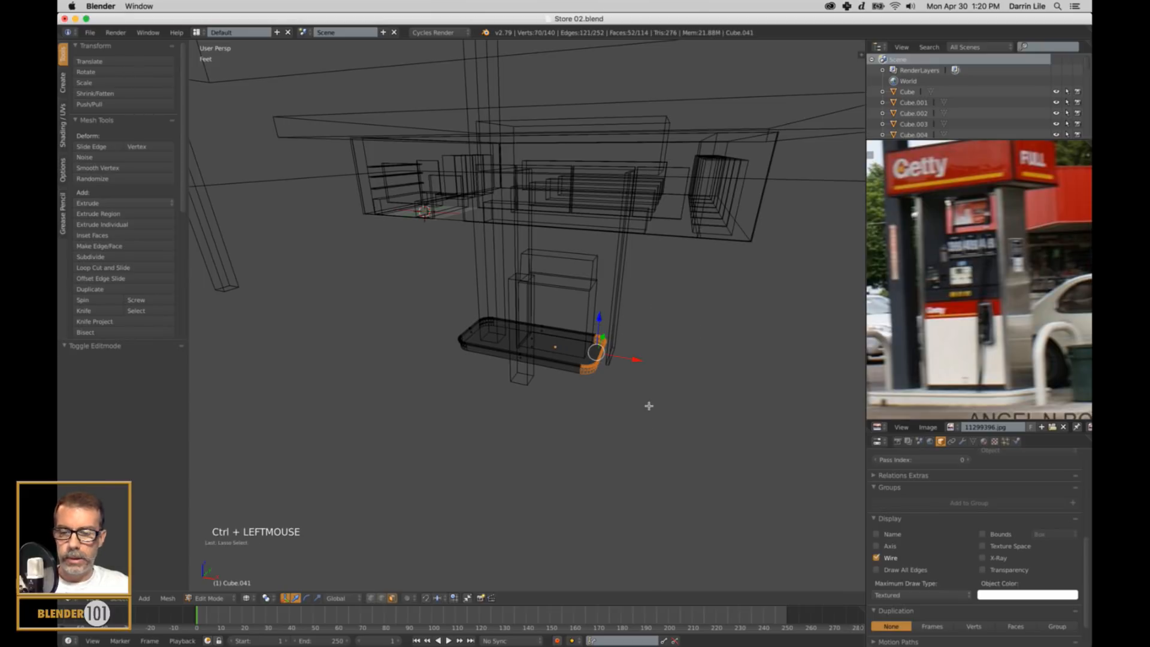
{"action": "key", "text": "z"}
{"action": "left_click_drag", "start_coordinate": [635, 362], "coordinate": [659, 381]}
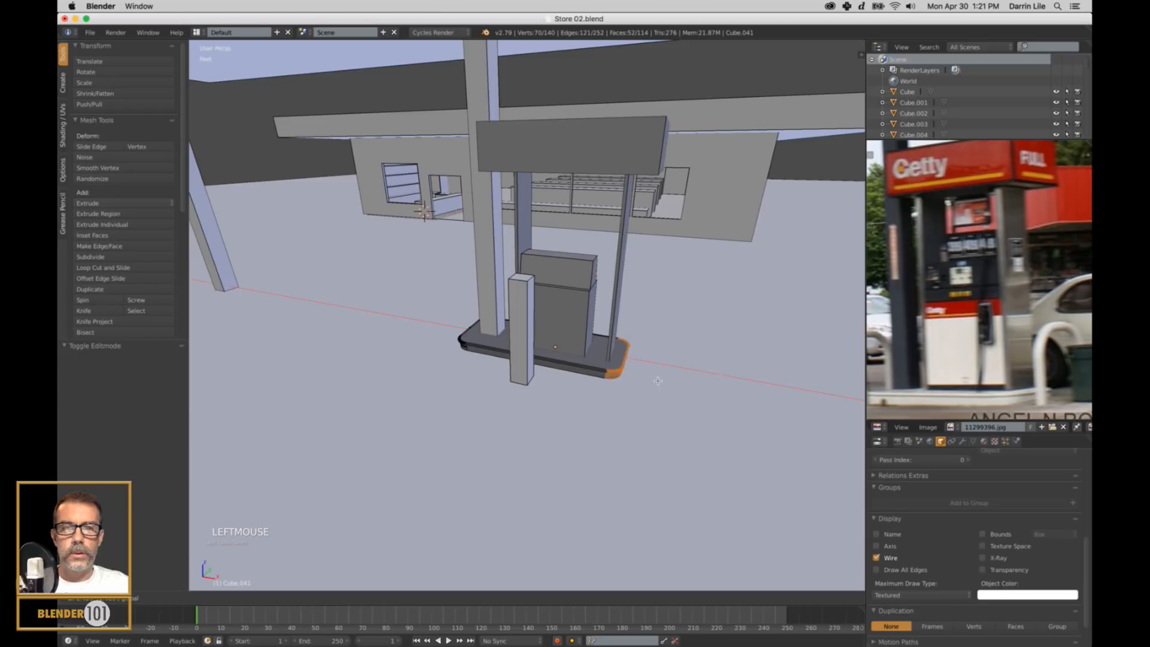
{"action": "key", "text": "Tab"}
Extend the pump body's upper and lower +X side faces about 1.28 ft along X, and ease them back slightly.
{"action": "right_click", "coordinate": [575, 328]}
{"action": "key", "text": "Tab"}
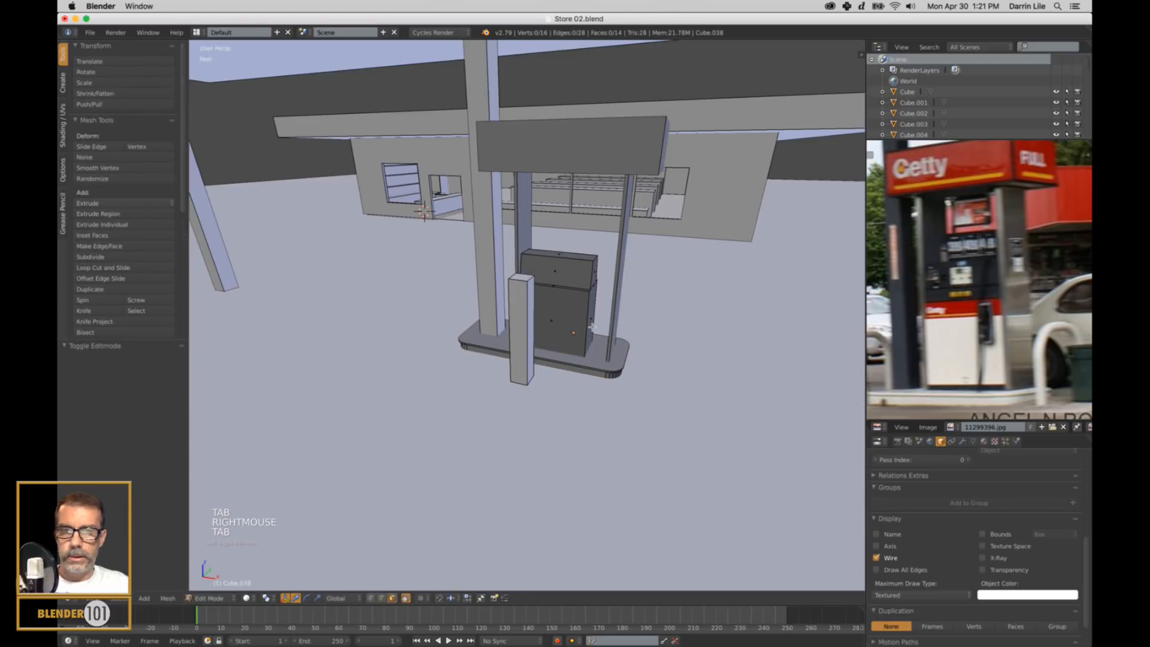
{"action": "right_click", "coordinate": [590, 319]}
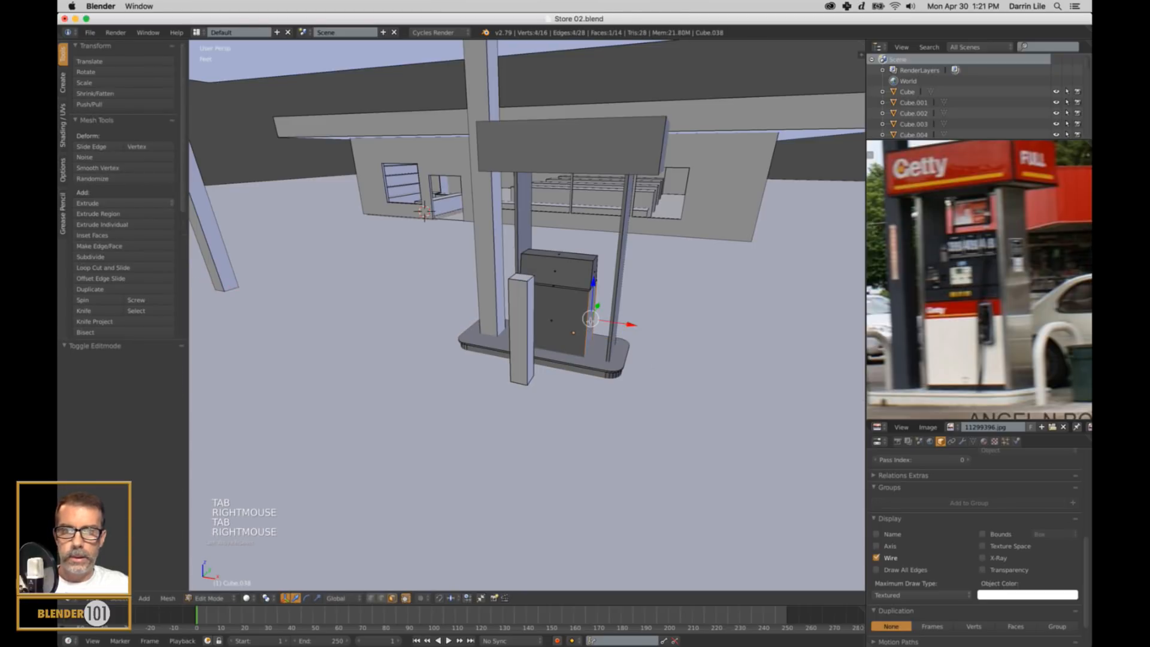
{"action": "right_click", "coordinate": [593, 276], "text": "shift"}
{"action": "left_click_drag", "start_coordinate": [630, 308], "coordinate": [652, 318]}
{"action": "middle_click_drag", "start_coordinate": [652, 318], "coordinate": [672, 363]}
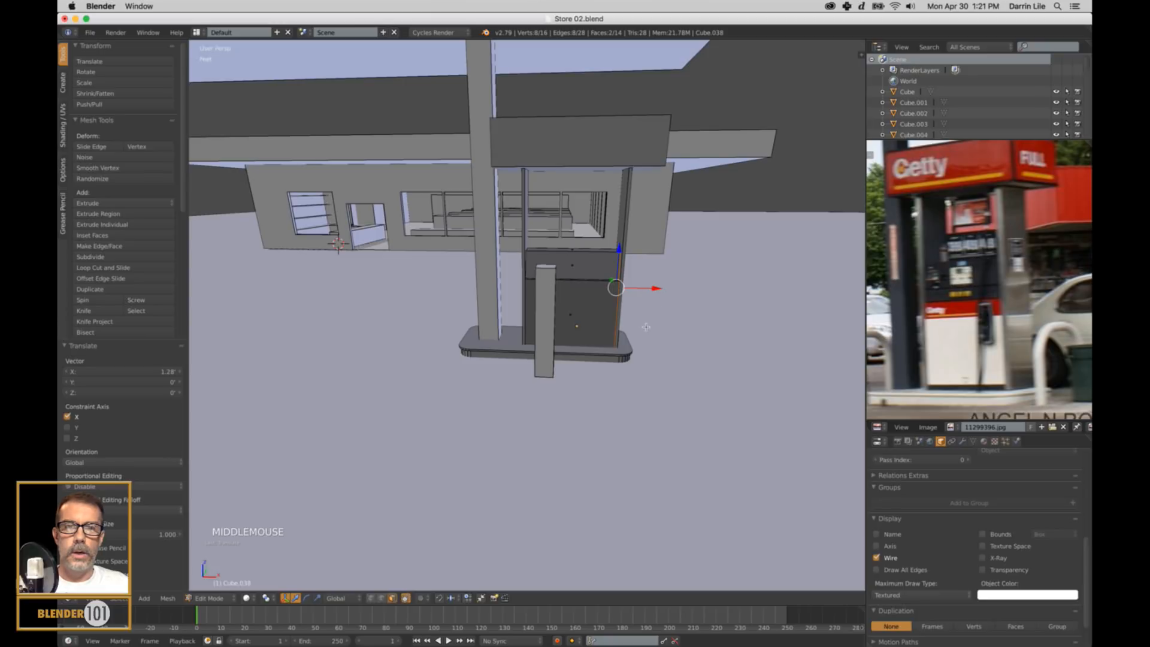
{"action": "middle_click_drag", "start_coordinate": [646, 327], "coordinate": [663, 316]}
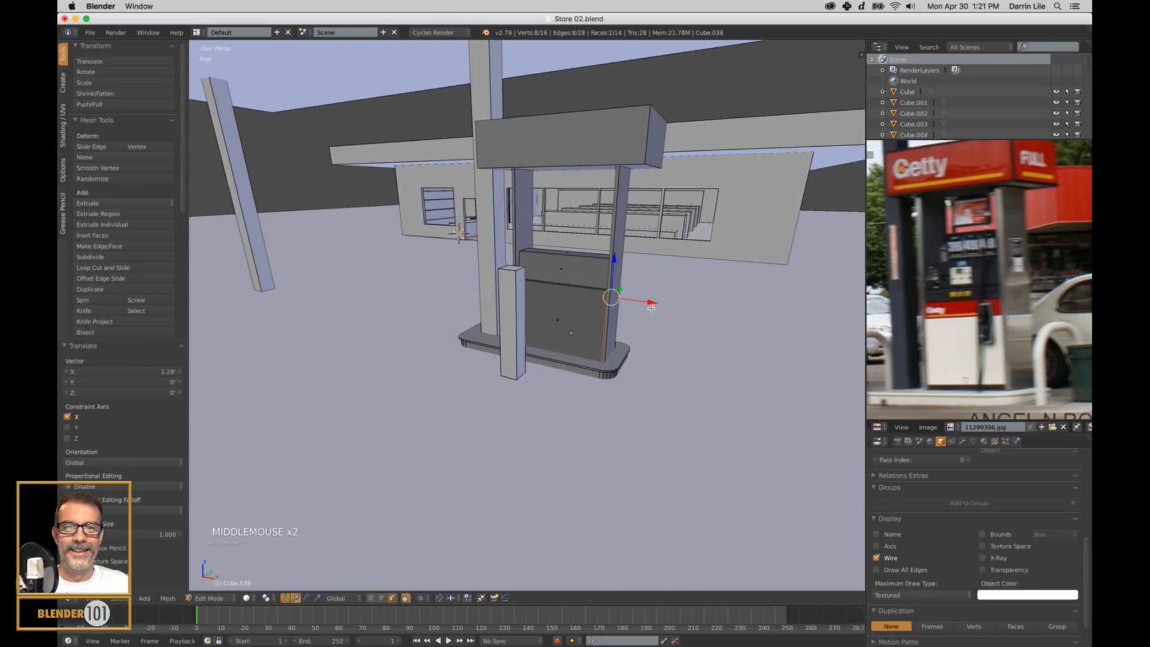
{"action": "left_click_drag", "start_coordinate": [651, 308], "coordinate": [649, 310]}
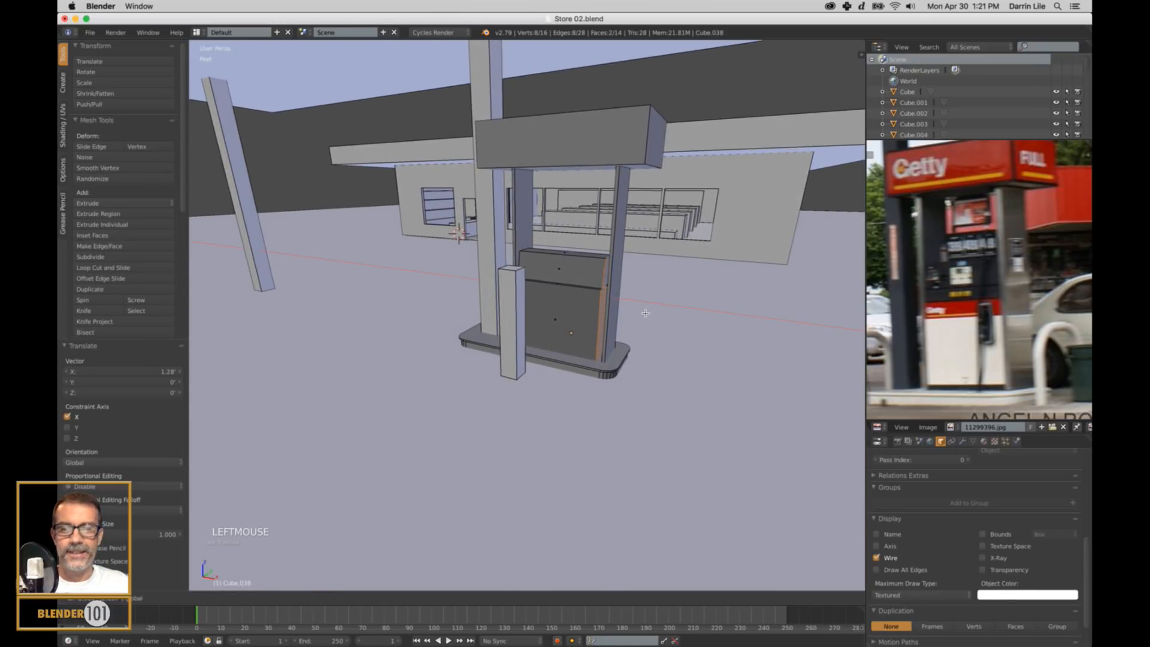
{"action": "key", "text": "Tab"}
Move the +X side panel back about 3.9 in along X against the pump body.
{"action": "right_click", "coordinate": [617, 282]}
{"action": "scroll", "coordinate": [710, 251], "scroll_direction": "up", "scroll_amount": 2}
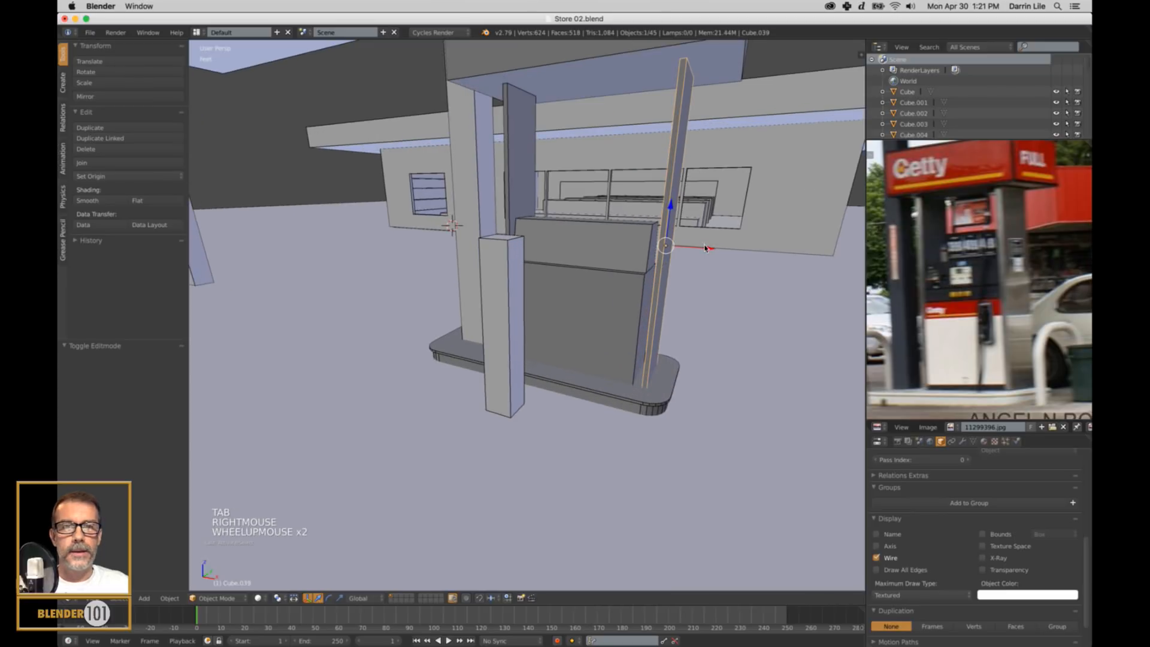
{"action": "left_click_drag", "start_coordinate": [704, 247], "coordinate": [695, 254]}
{"action": "left_click_drag", "start_coordinate": [694, 256], "coordinate": [693, 256]}
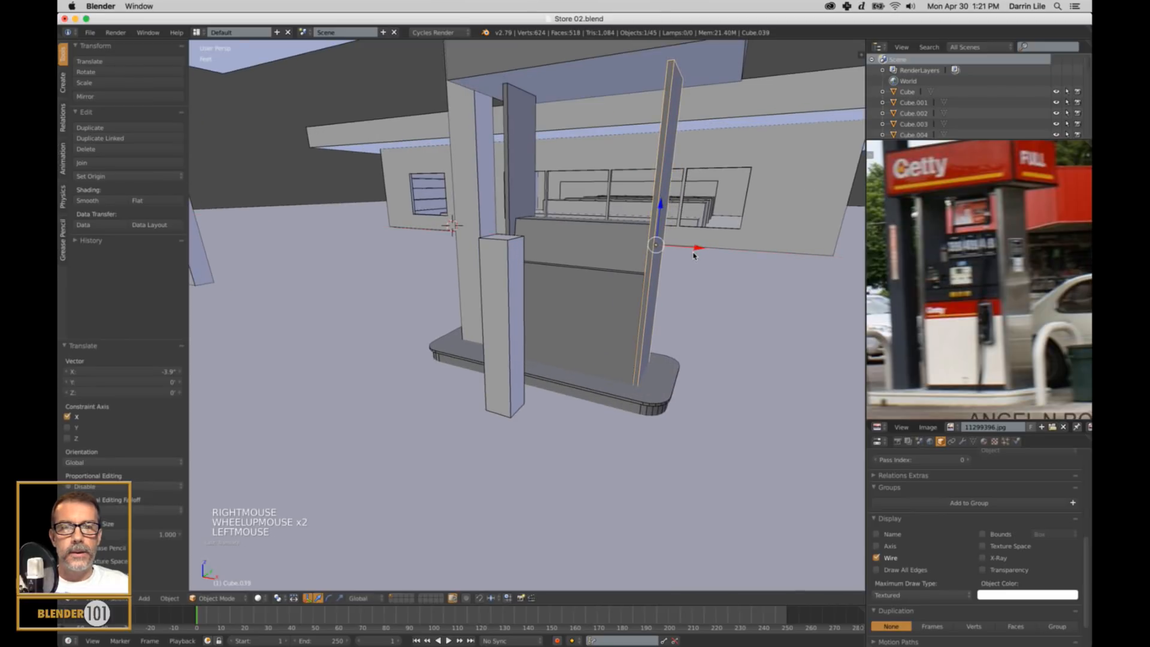
Pull the sign block's +X end face back about 5.23 in along X, fine-tune it, and return to Object Mode.
{"action": "middle_click_drag", "start_coordinate": [693, 256], "coordinate": [685, 326]}
{"action": "scroll", "coordinate": [675, 364], "scroll_direction": "down", "scroll_amount": 3}
{"action": "right_click", "coordinate": [589, 180]}
{"action": "key", "text": "Tab"}
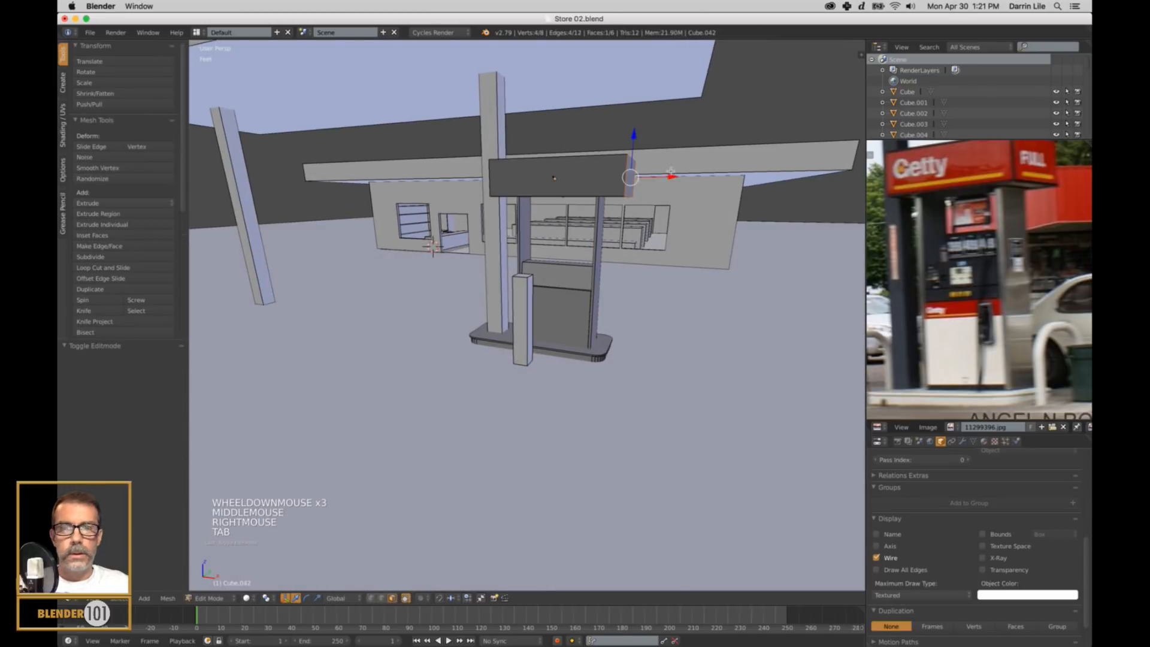
{"action": "left_click_drag", "start_coordinate": [665, 182], "coordinate": [651, 183]}
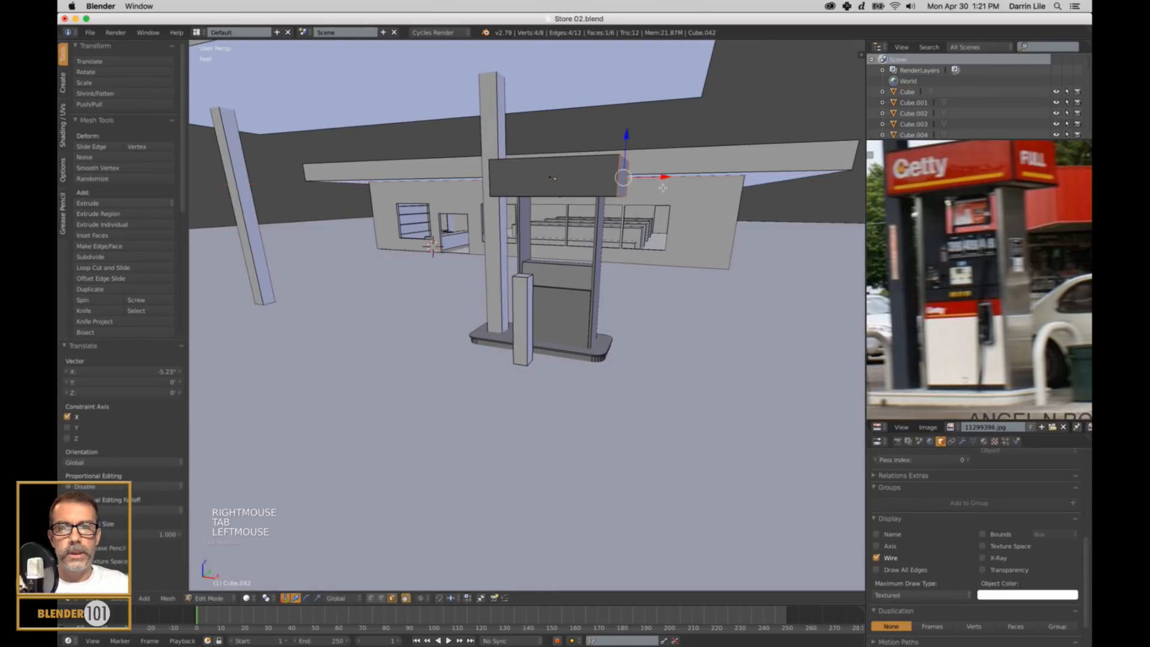
{"action": "middle_click_drag", "start_coordinate": [655, 240], "coordinate": [666, 252]}
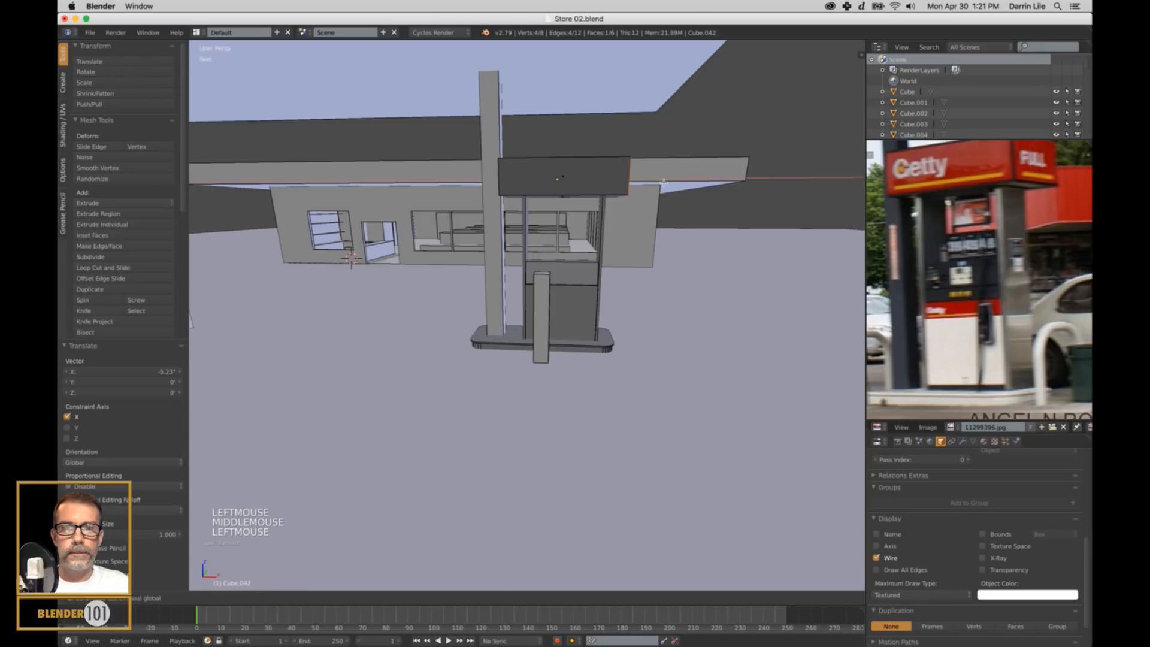
{"action": "left_click_drag", "start_coordinate": [663, 181], "coordinate": [663, 182]}
{"action": "left_click", "coordinate": [662, 180]}
{"action": "key", "text": "a"}
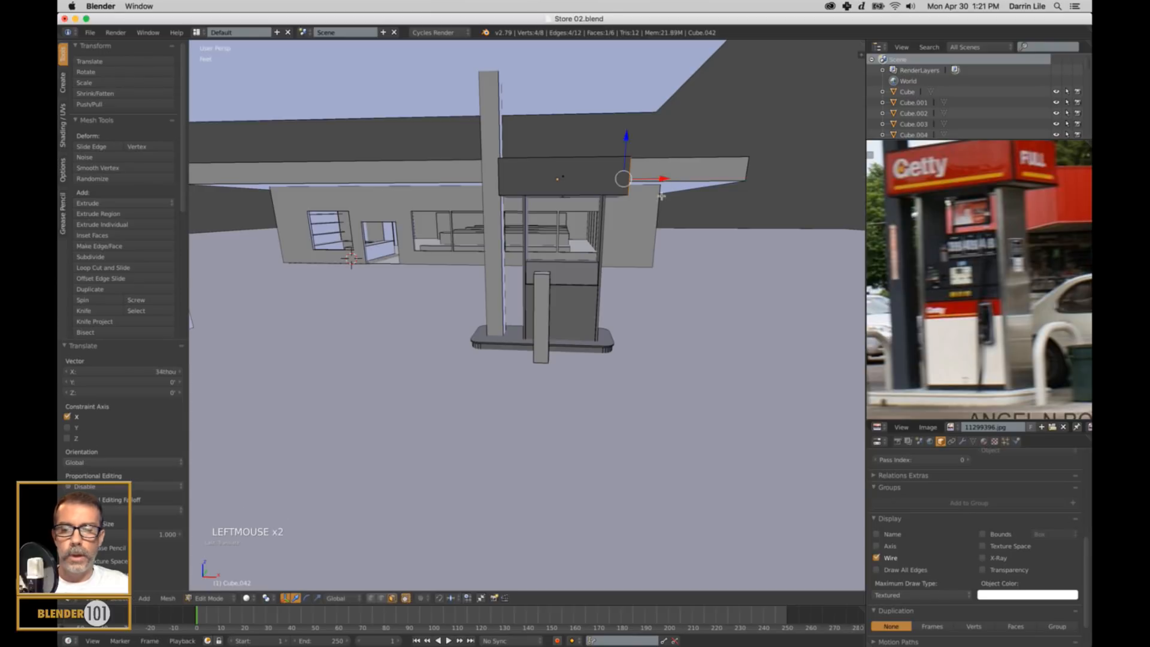
{"action": "key", "text": "Tab"}
Clear the selection and save the scene, overwriting Store 02.blend.
{"action": "key", "text": "a"}
{"action": "key", "text": "a"}
{"action": "middle_click_drag", "start_coordinate": [661, 278], "coordinate": [808, 302]}
{"action": "scroll", "coordinate": [650, 297], "scroll_direction": "up", "scroll_amount": 3}
{"action": "scroll", "coordinate": [647, 299], "scroll_direction": "down", "scroll_amount": 2}
{"action": "key", "text": "ctrl+s"}
{"action": "left_click", "coordinate": [683, 298]}
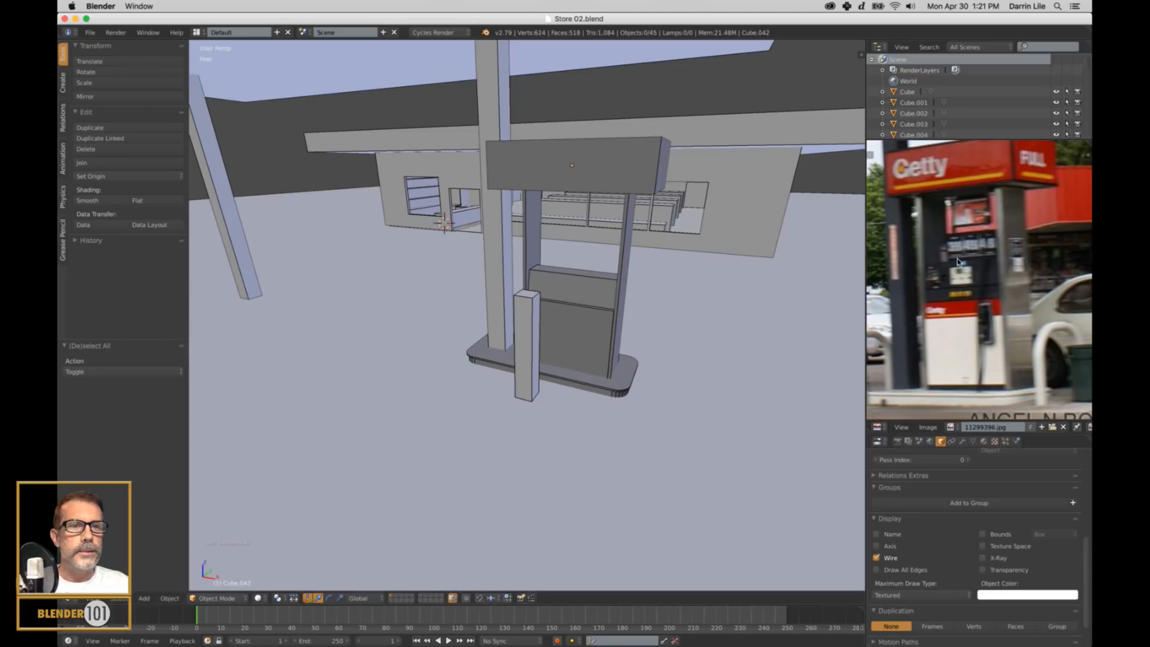
Snap the 3D cursor to the pump body's top face, and return to Object Mode.
{"action": "middle_click_drag", "start_coordinate": [767, 357], "coordinate": [742, 347], "text": "shift"}
{"action": "scroll", "coordinate": [645, 351], "scroll_direction": "up", "scroll_amount": 3}
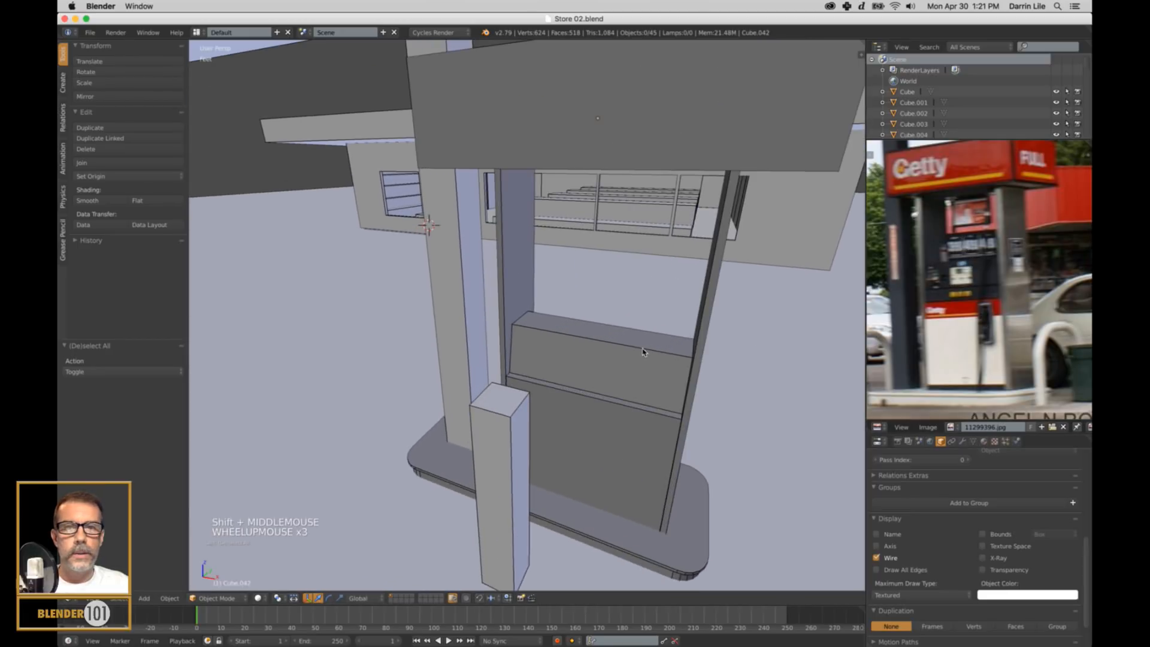
{"action": "middle_click_drag", "start_coordinate": [645, 350], "coordinate": [646, 343]}
{"action": "right_click", "coordinate": [637, 336]}
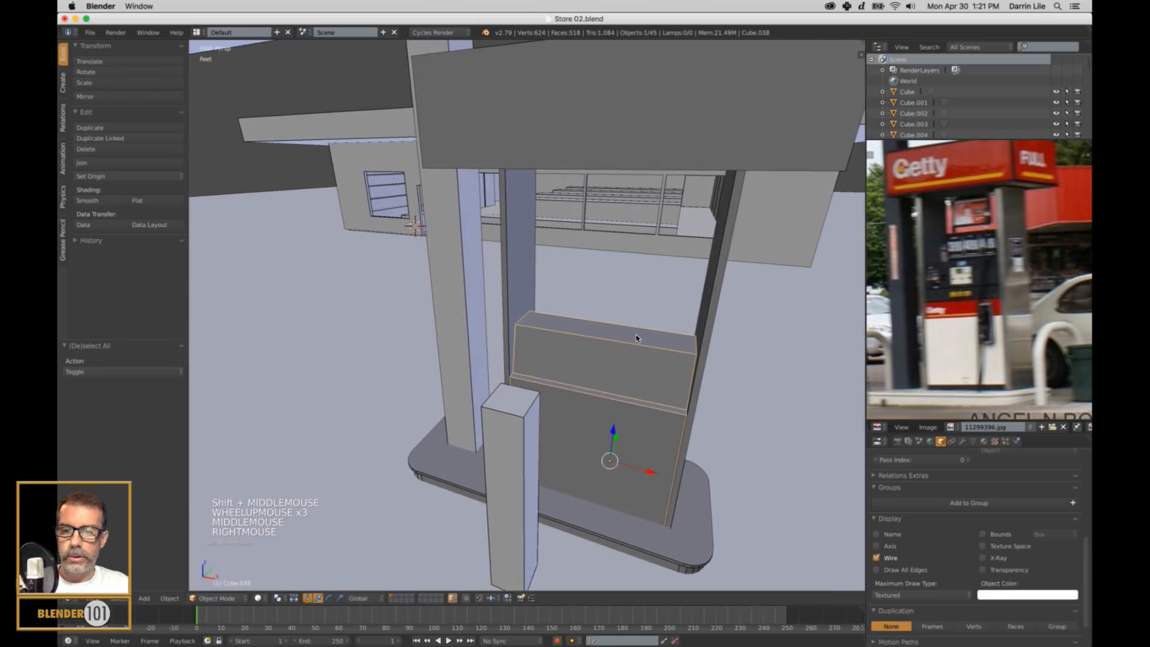
{"action": "key", "text": "Tab"}
{"action": "right_click", "coordinate": [617, 335]}
{"action": "key", "text": "shift+s"}
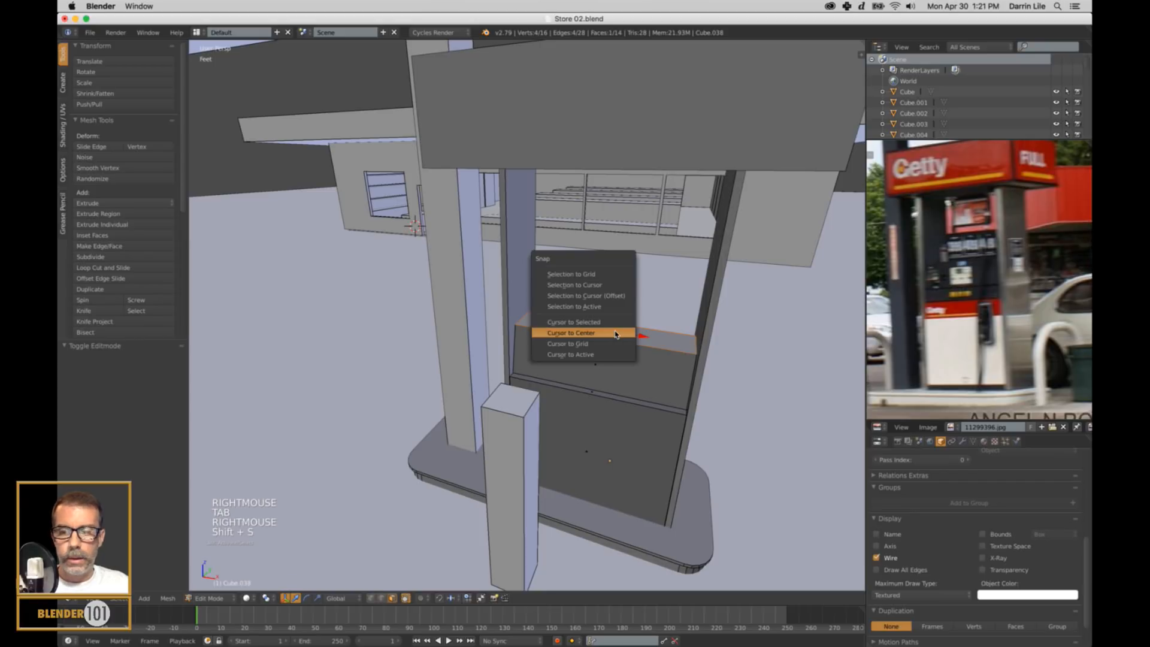
{"action": "left_click", "coordinate": [615, 334]}
{"action": "key", "text": "shift+s"}
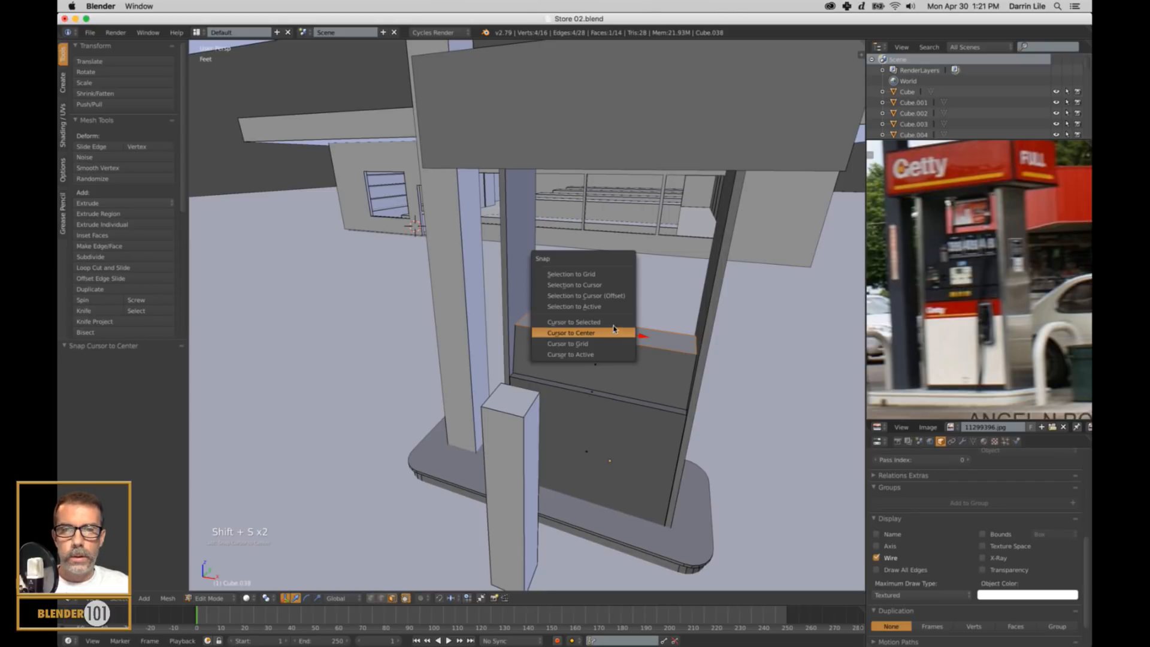
{"action": "left_click", "coordinate": [611, 322]}
{"action": "key", "text": "a"}
{"action": "key", "text": "Tab"}
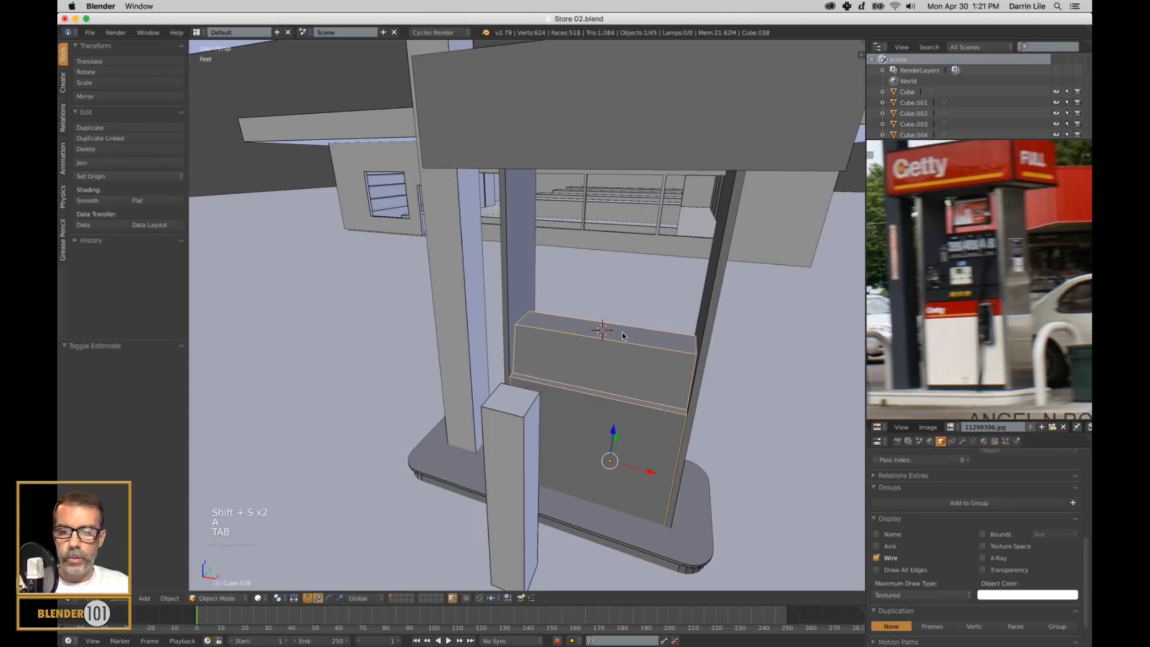
Add a cube at the 3D cursor on the pump body's top, scaled by about 0.836 and raised about 11.7 in along Z.
{"action": "key", "text": "shift+a"}
{"action": "key", "text": "a"}
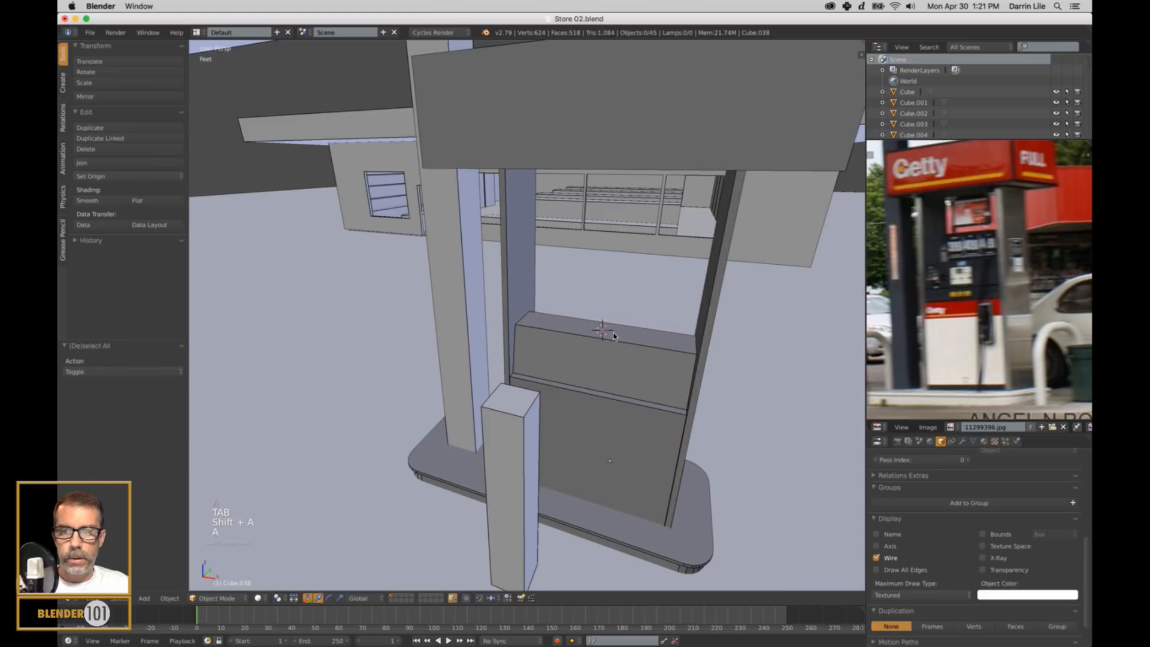
{"action": "key", "text": "shift+a"}
{"action": "mouse_move", "coordinate": [619, 335]}
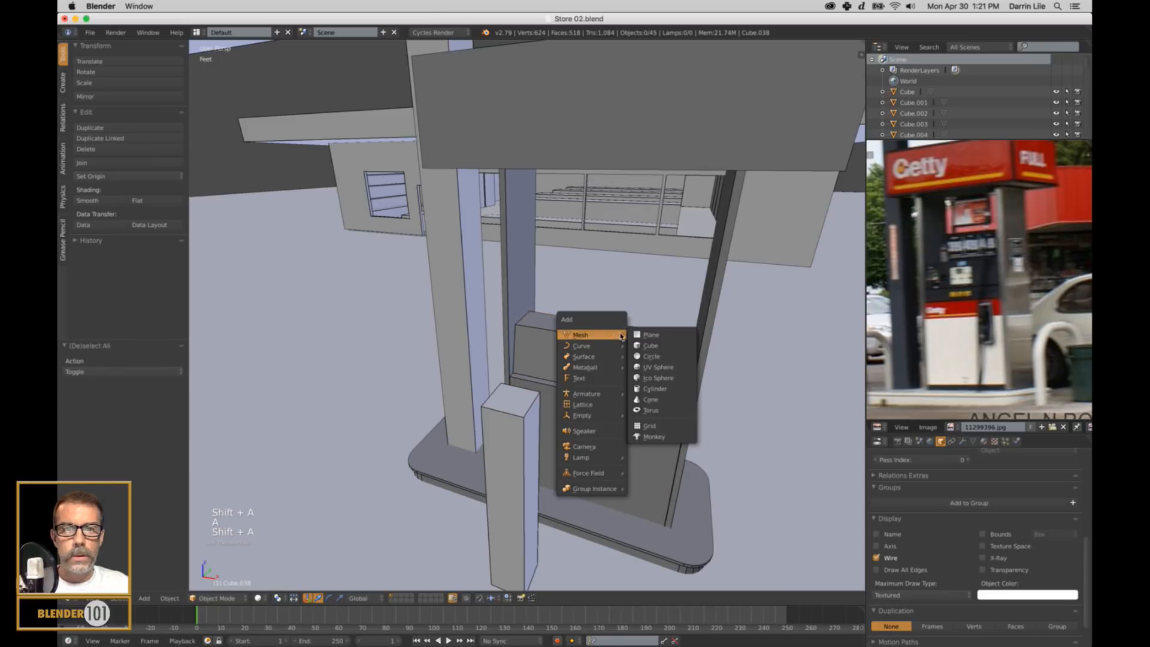
{"action": "left_click", "coordinate": [652, 346]}
{"action": "key", "text": "s"}
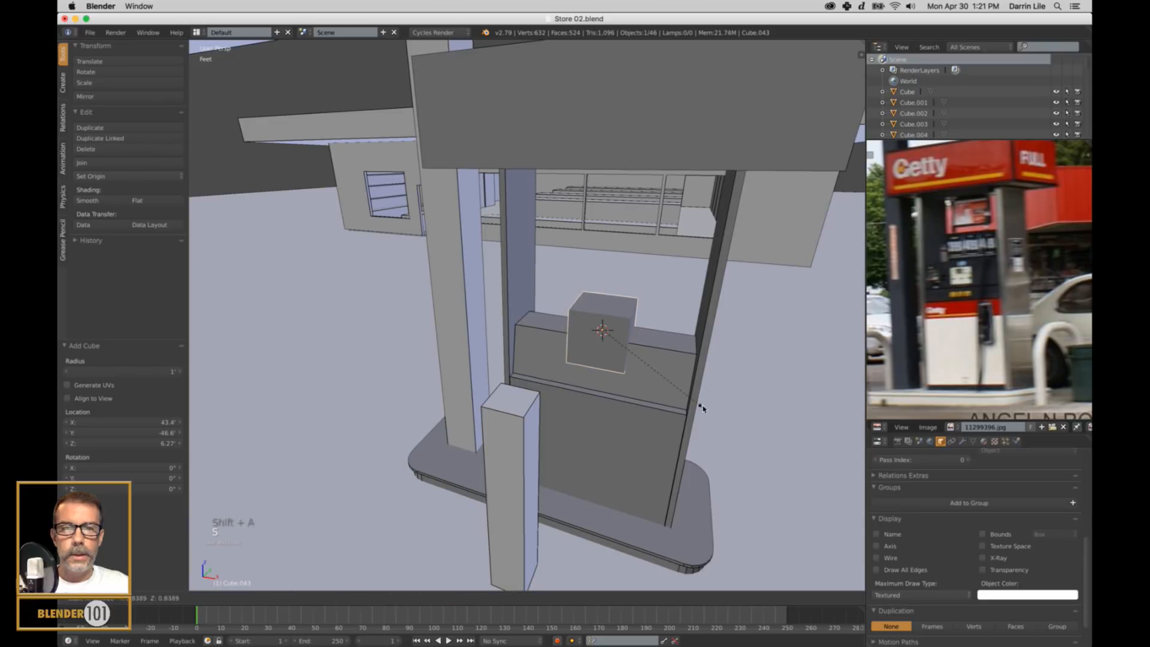
{"action": "left_click", "coordinate": [701, 403]}
{"action": "left_click_drag", "start_coordinate": [606, 295], "coordinate": [622, 263]}
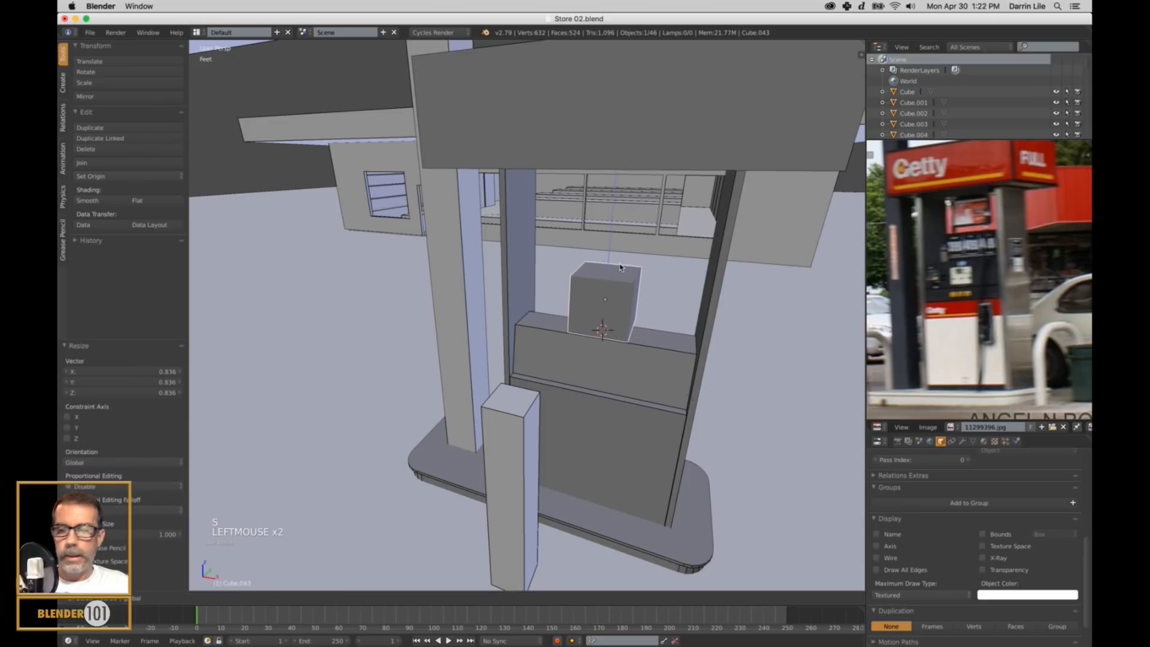
In front view, scale the cube by about 0.893 and lower it about 2.44 in along Z onto the pump body.
{"action": "key", "text": "KP_1"}
{"action": "key", "text": "KP_5"}
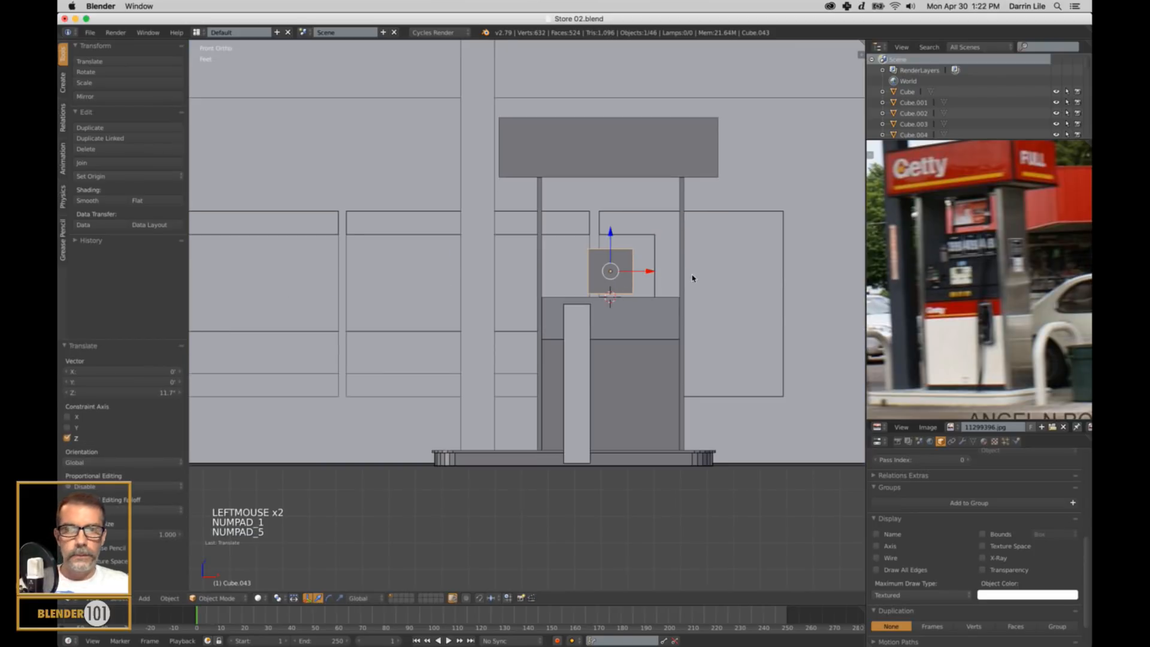
{"action": "middle_click_drag", "start_coordinate": [679, 304], "coordinate": [643, 319], "text": "shift"}
{"action": "key", "text": "s"}
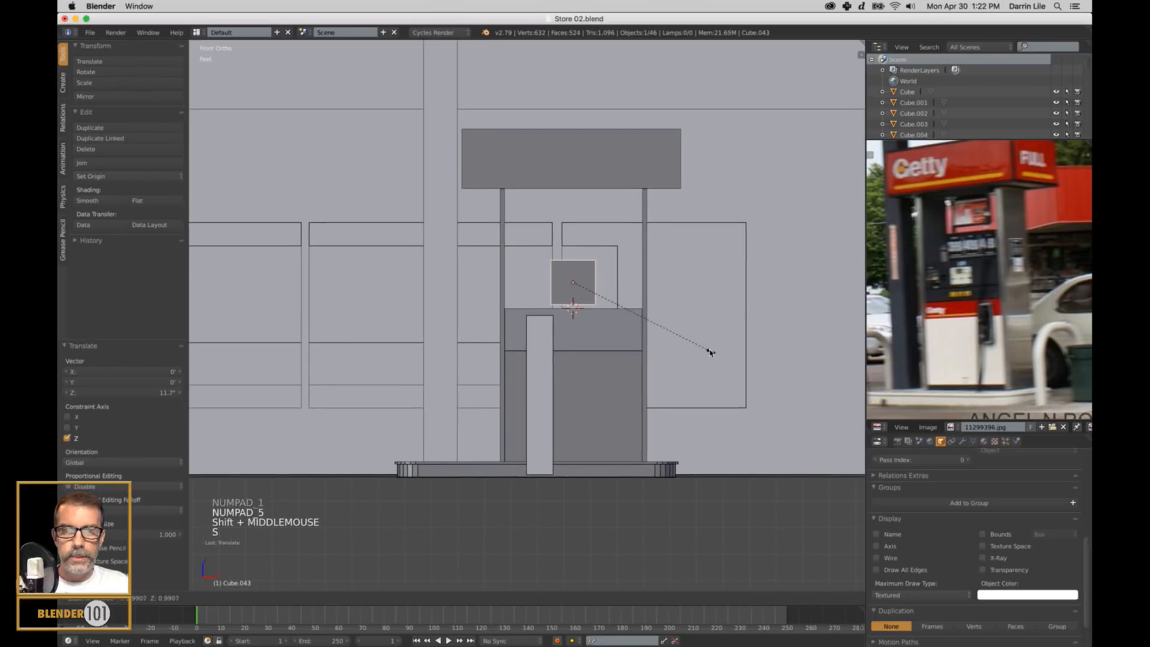
{"action": "left_click", "coordinate": [698, 342]}
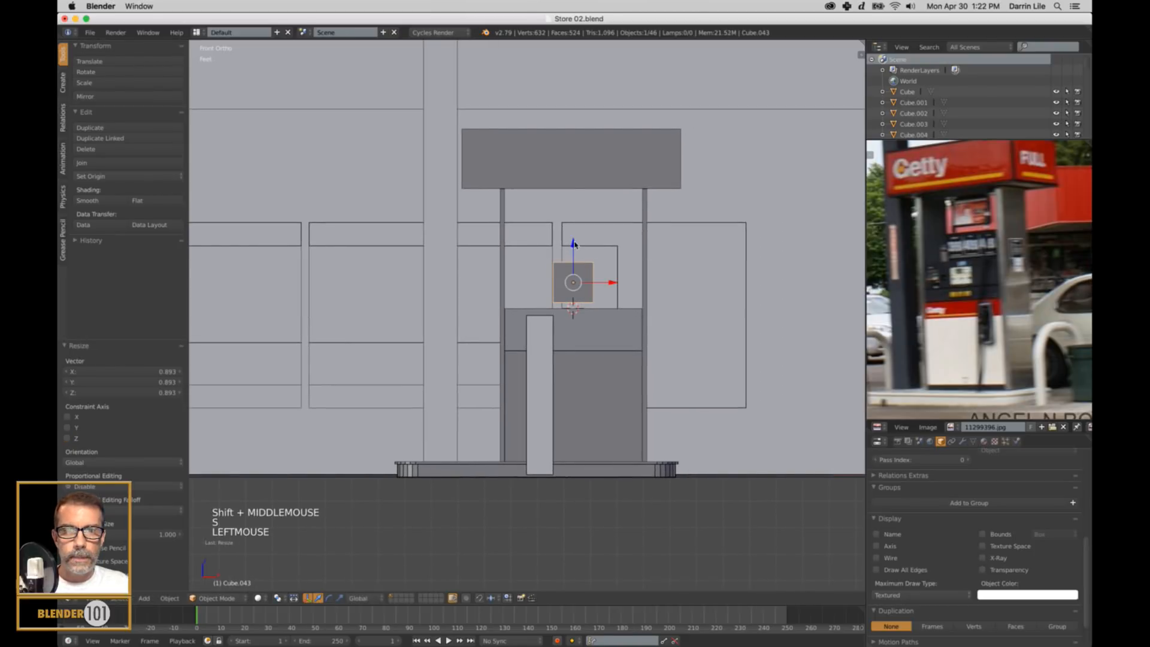
{"action": "left_click_drag", "start_coordinate": [574, 244], "coordinate": [573, 250]}
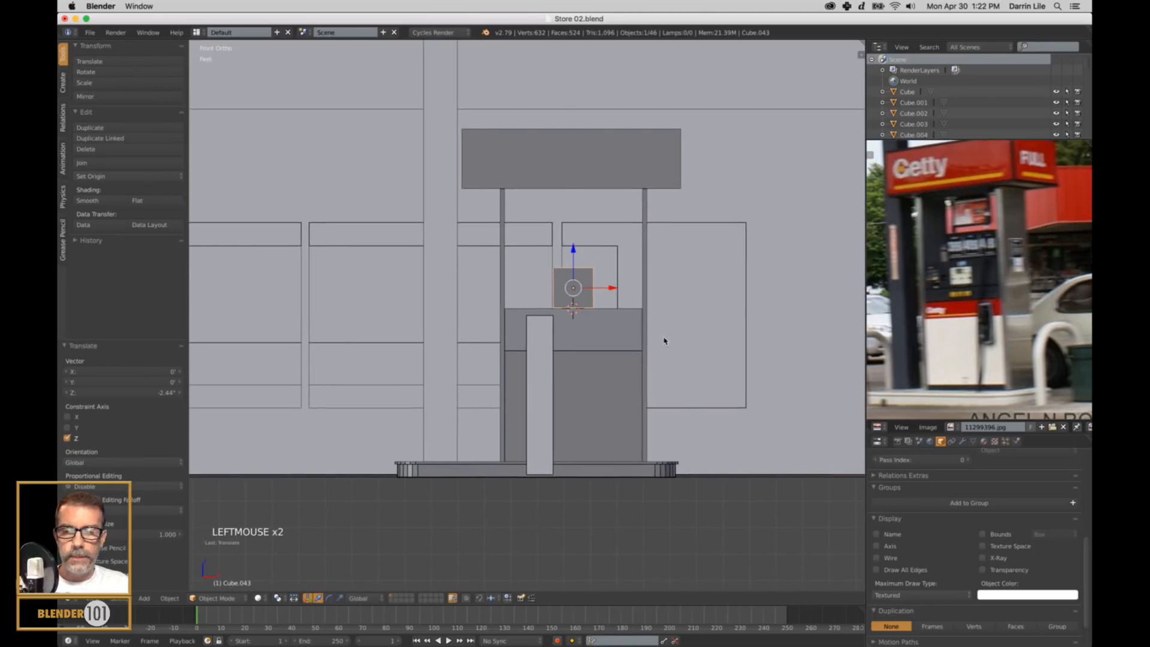
Stretch the cube by about 3.177 along X, flatten it along Y into a thin upright panel, and clear the selection.
{"action": "key", "text": "s"}
{"action": "key", "text": "x"}
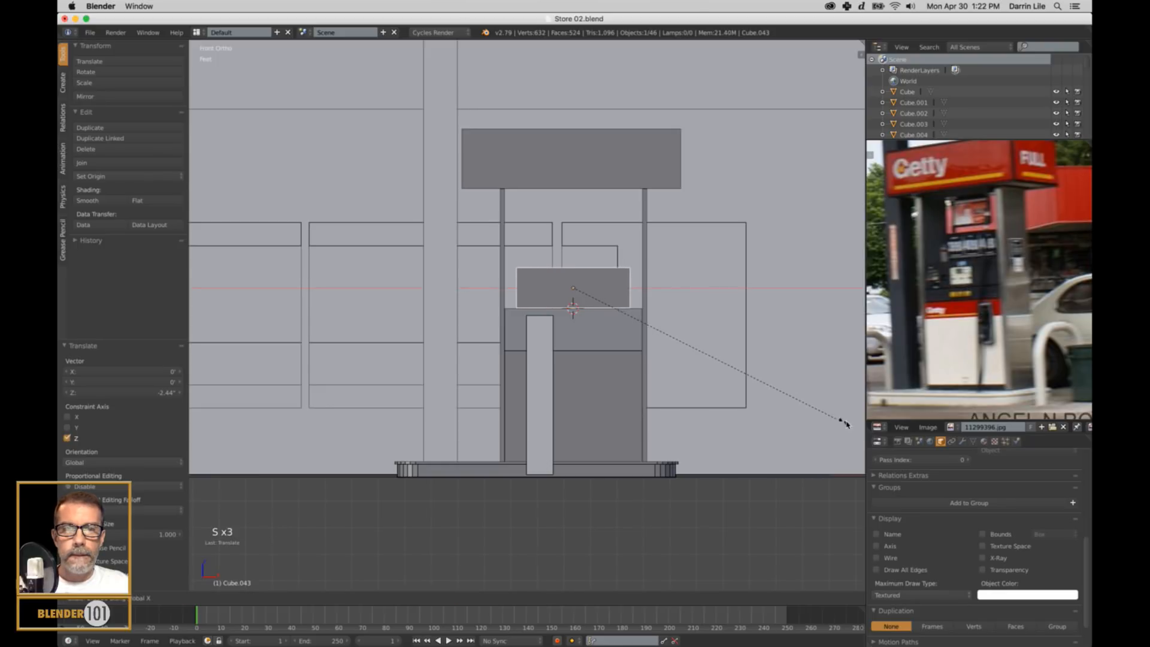
{"action": "left_click", "coordinate": [194, 437]}
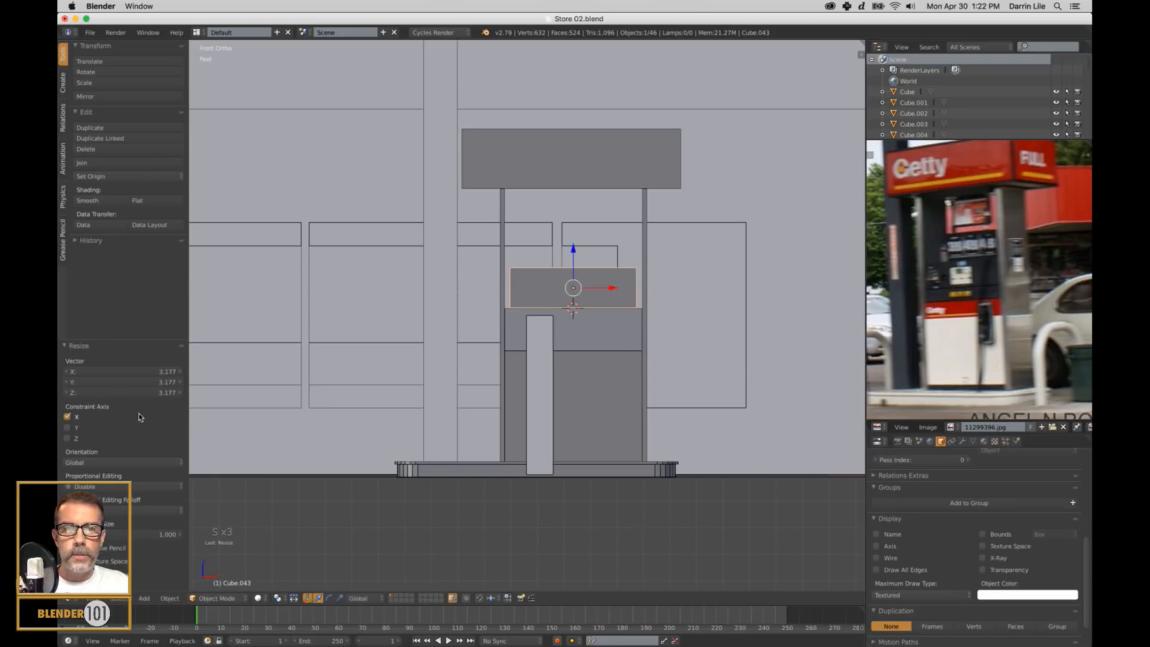
{"action": "middle_click_drag", "start_coordinate": [644, 339], "coordinate": [613, 390]}
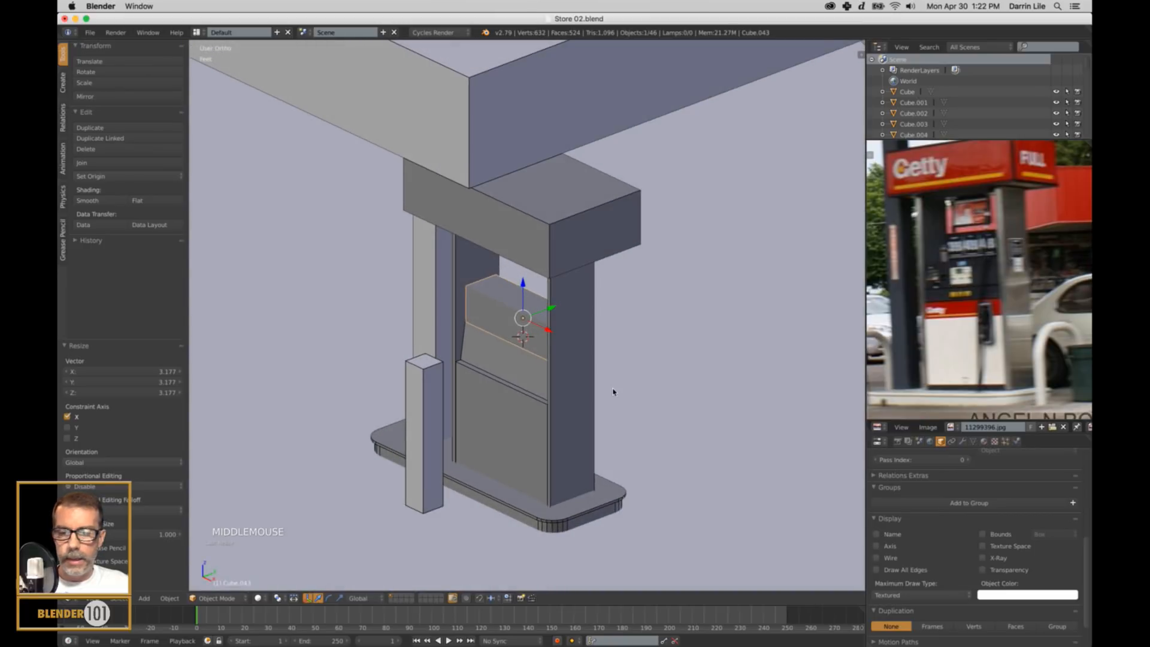
{"action": "key", "text": "s"}
{"action": "key", "text": "y"}
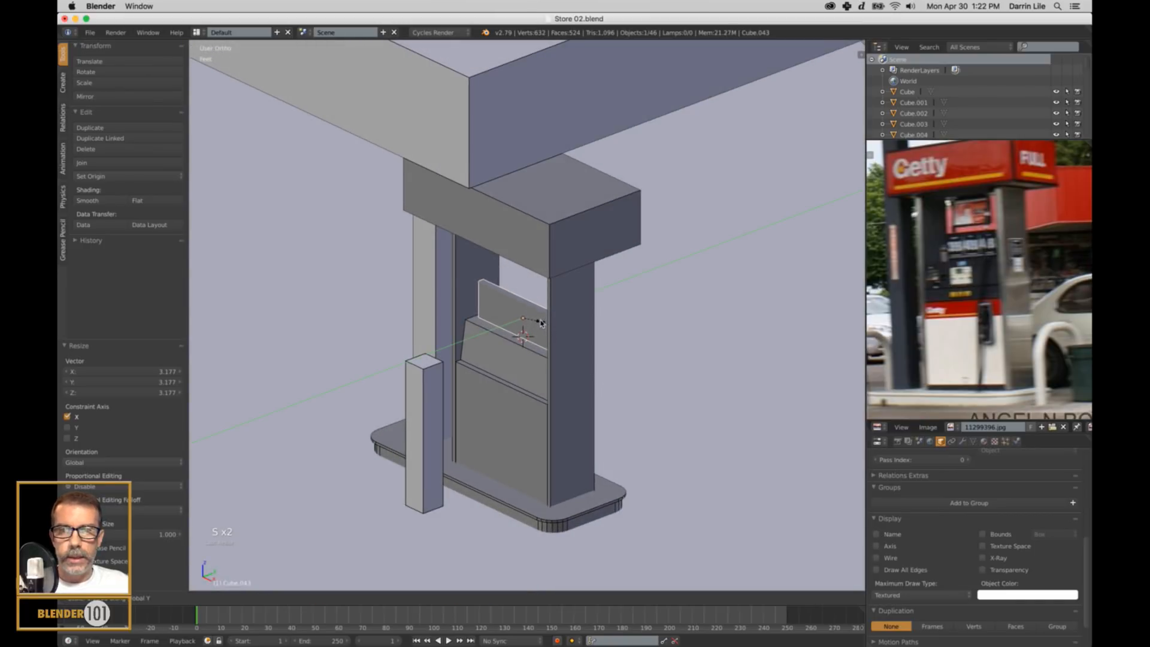
{"action": "left_click", "coordinate": [539, 322]}
{"action": "middle_click_drag", "start_coordinate": [565, 429], "coordinate": [1045, 186]}
{"action": "key", "text": "a"}
{"action": "key", "text": "KP_5"}
{"action": "scroll", "coordinate": [586, 415], "scroll_direction": "down", "scroll_amount": 2}
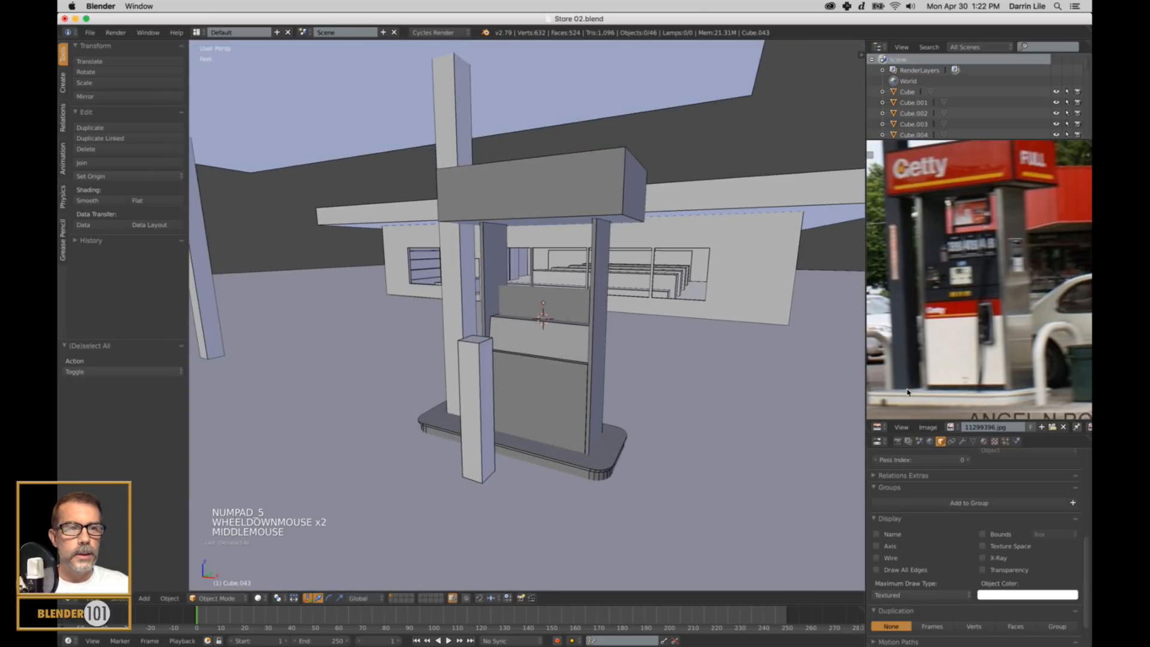
Duplicate the thin panel above the pump body and move the copy up about 2.84 ft along Z, just below the sign.
{"action": "right_click", "coordinate": [568, 318]}
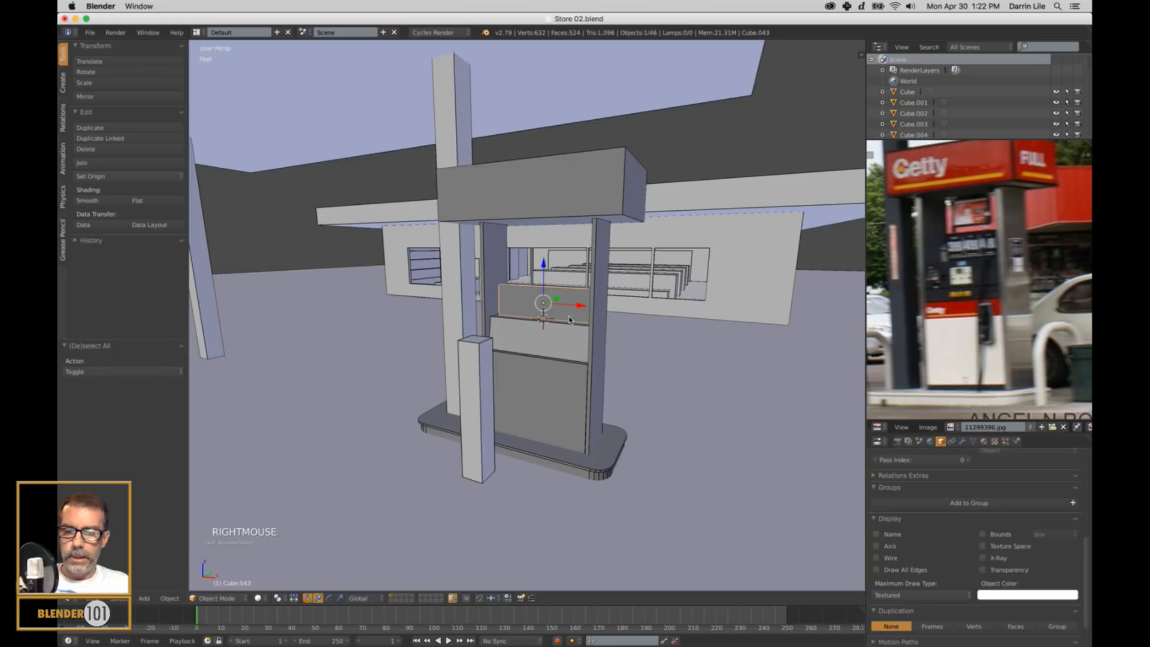
{"action": "key", "text": "shift+d"}
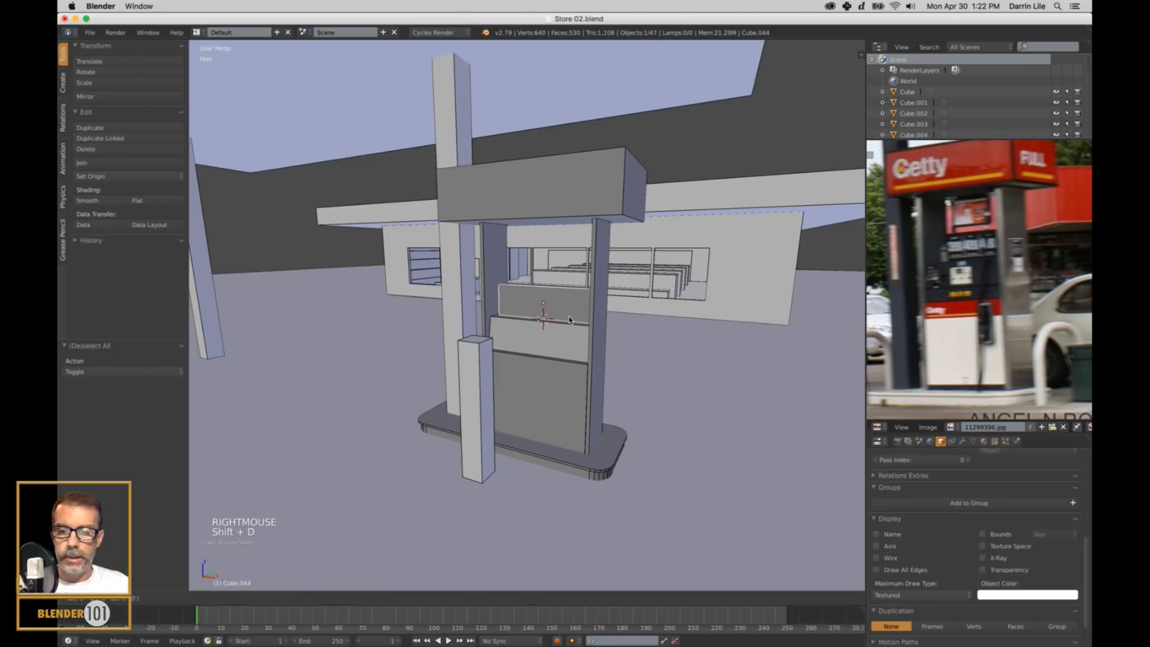
{"action": "key", "text": "z"}
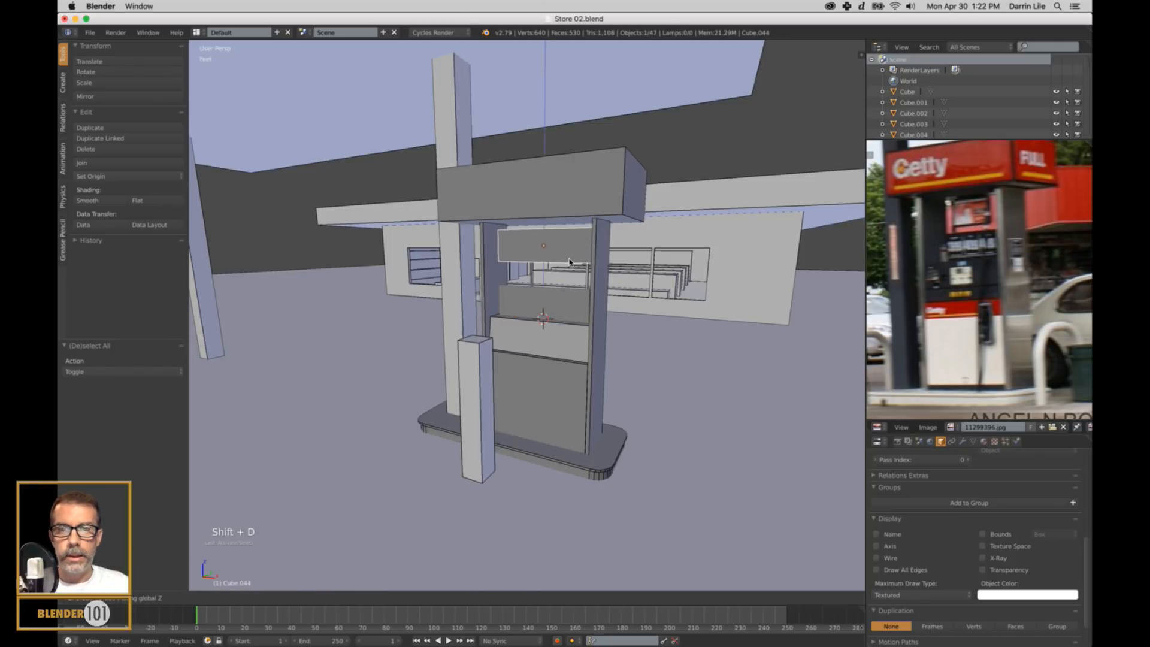
{"action": "left_click", "coordinate": [573, 258]}
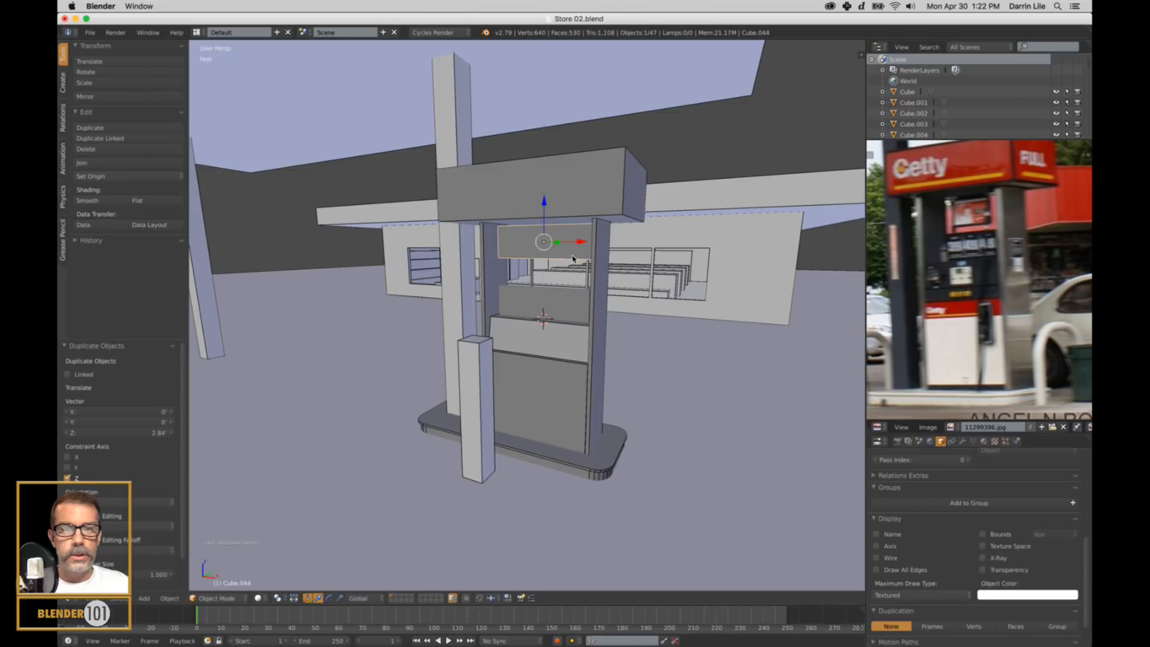
Scale the upper panel copy by about 1.145 along Z and 0.536 along X, and clear the selection.
{"action": "middle_click_drag", "start_coordinate": [584, 270], "coordinate": [618, 294]}
{"action": "key", "text": "s"}
{"action": "key", "text": "z"}
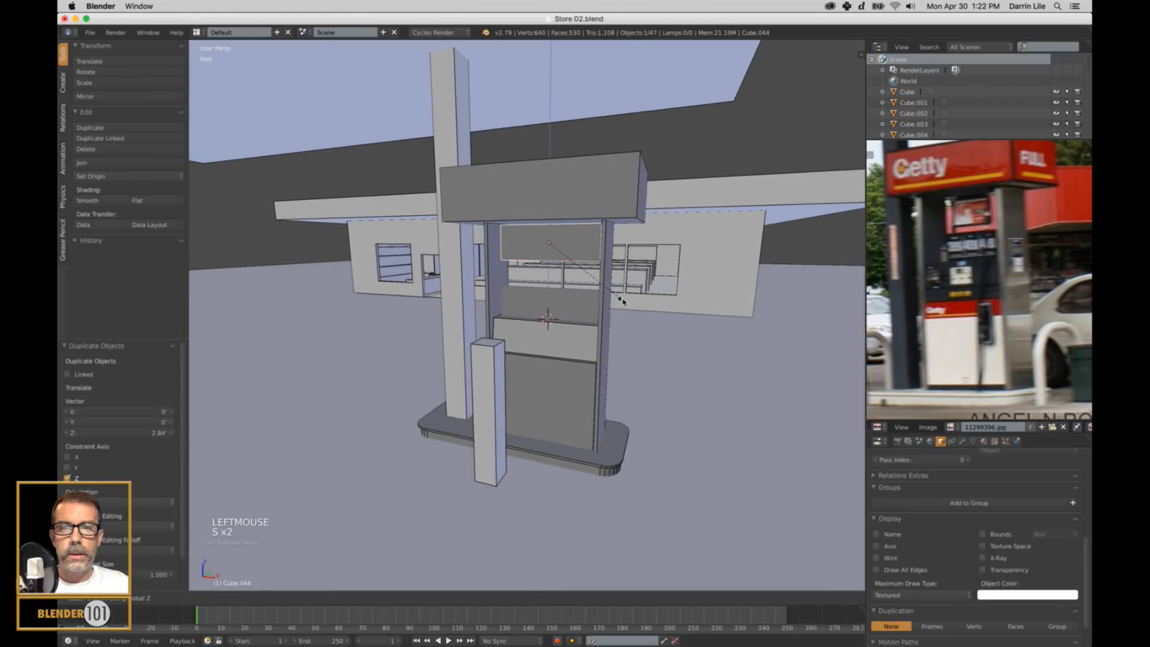
{"action": "left_click", "coordinate": [623, 303]}
{"action": "key", "text": "s"}
{"action": "key", "text": "x"}
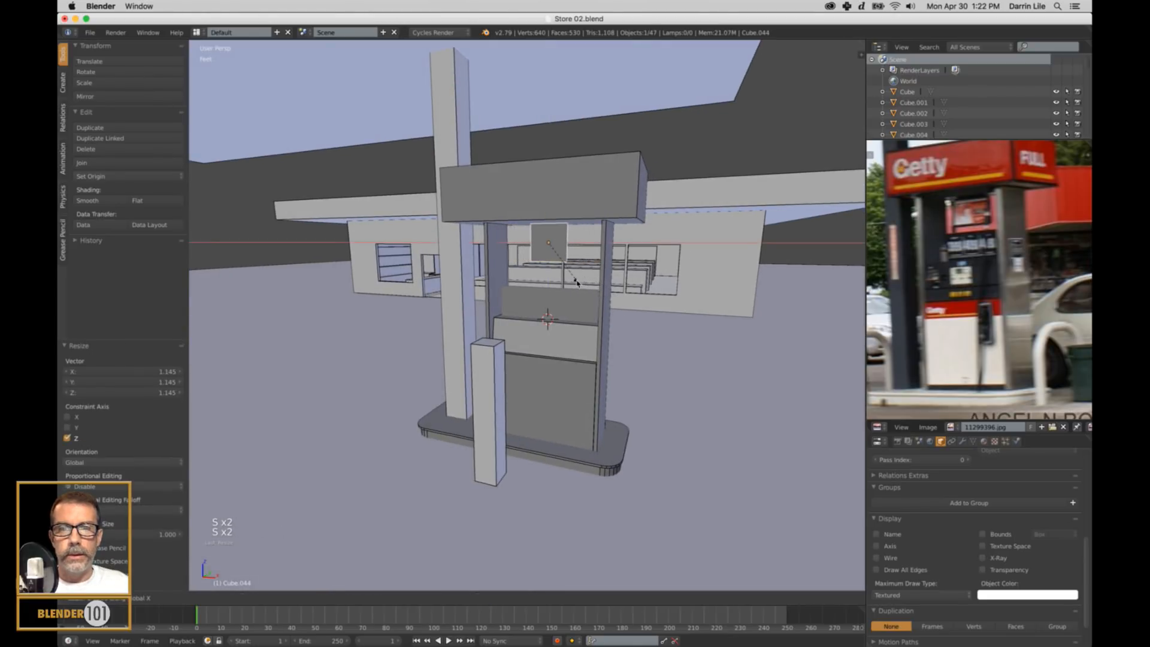
{"action": "left_click", "coordinate": [611, 300]}
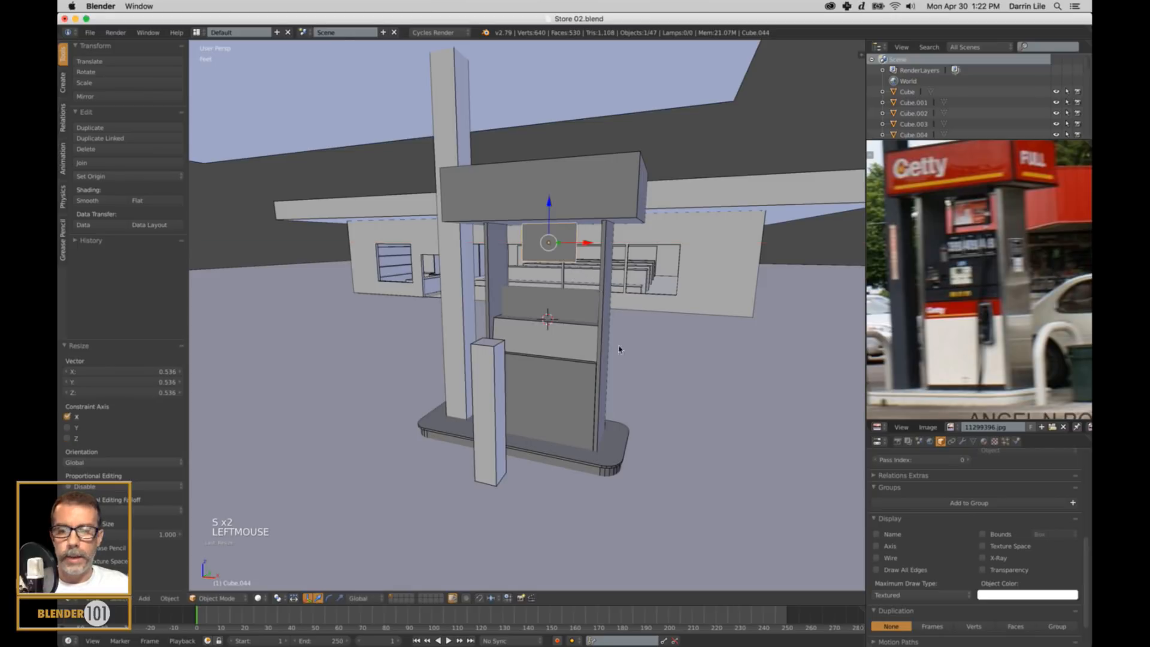
{"action": "scroll", "coordinate": [624, 354], "scroll_direction": "down", "scroll_amount": 2}
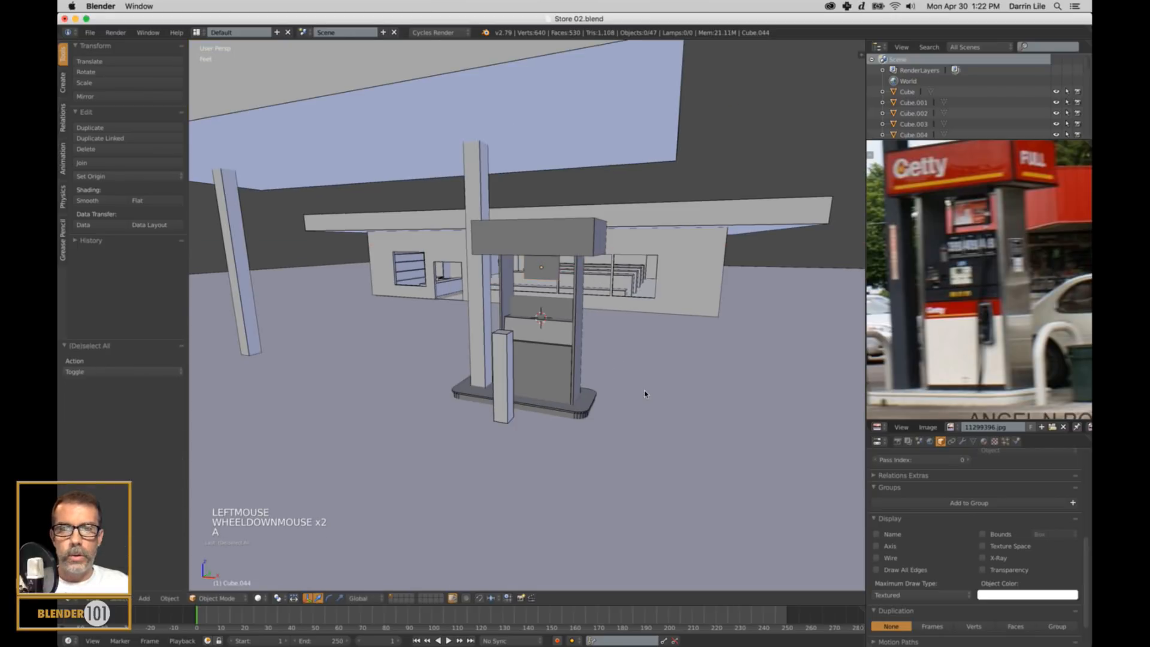
{"action": "key", "text": "a"}
Lower the small upper panel slightly, move the sign block down about 5.87 in along Z, and clear the selection.
{"action": "middle_click_drag", "start_coordinate": [647, 393], "coordinate": [548, 301]}
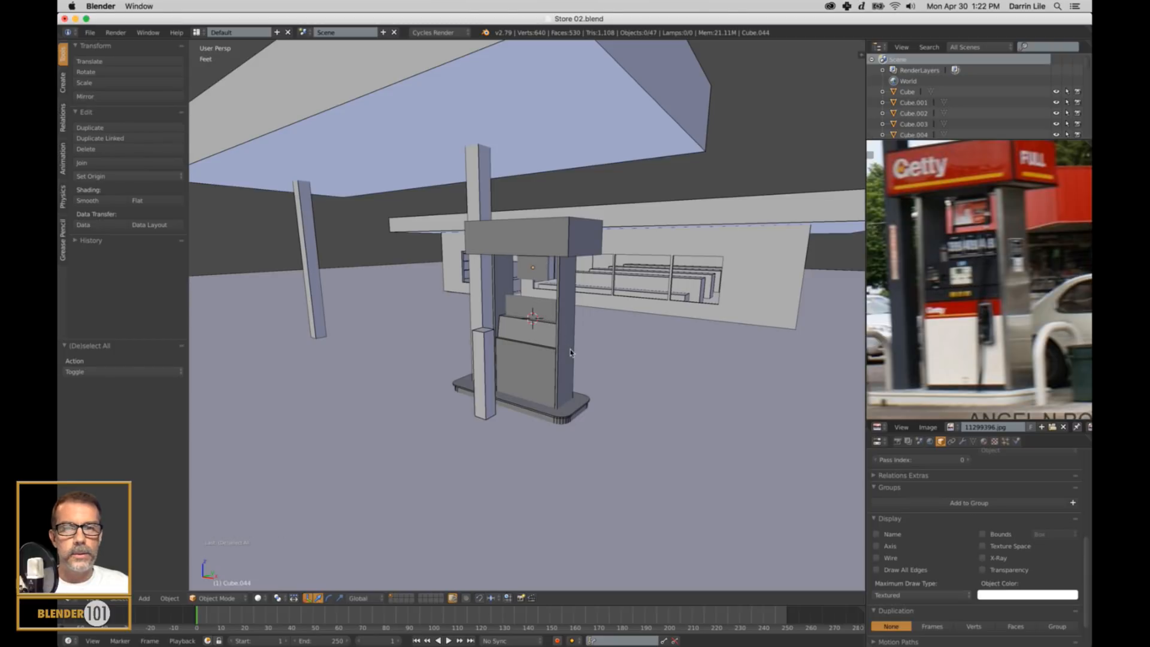
{"action": "middle_click_drag", "start_coordinate": [535, 303], "coordinate": [572, 270], "text": "shift"}
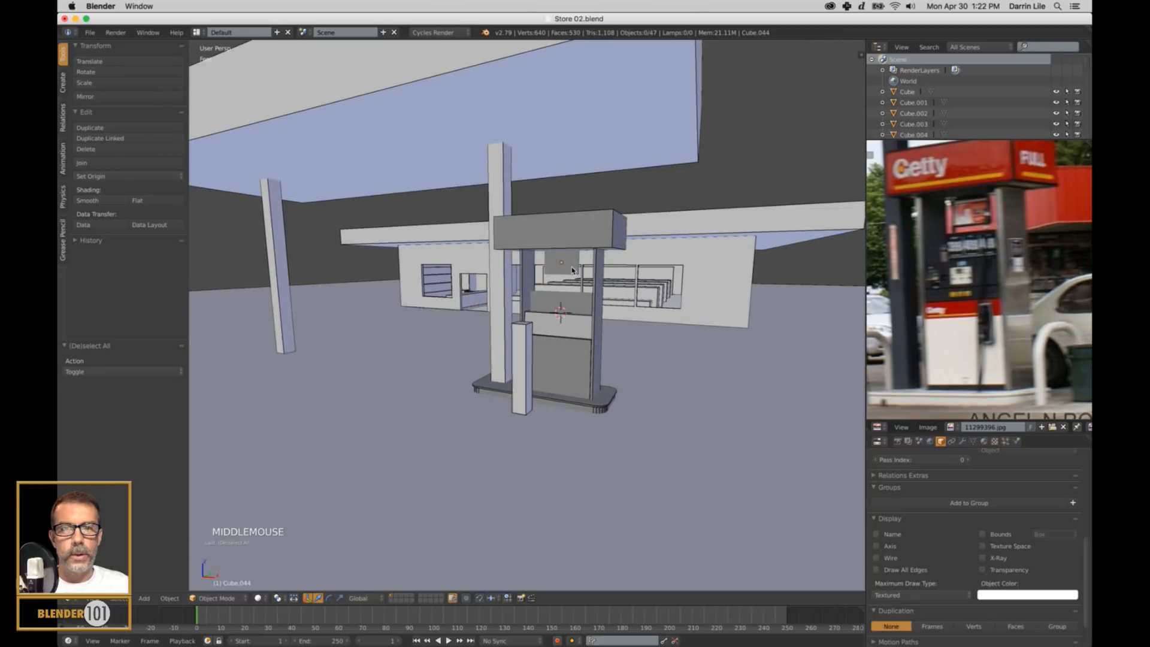
{"action": "right_click", "coordinate": [572, 271]}
{"action": "left_click_drag", "start_coordinate": [561, 226], "coordinate": [556, 202]}
{"action": "right_click", "coordinate": [565, 230]}
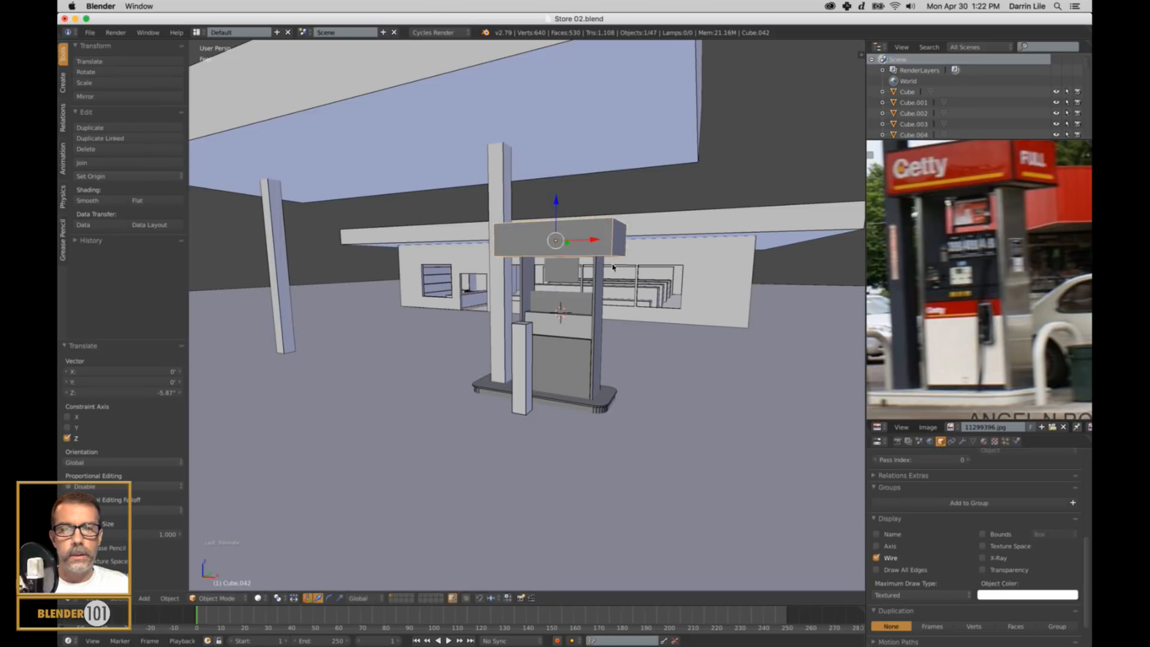
{"action": "key", "text": "a"}
Select all objects in the scene, turn on the Wire display for all of them at once, and clear the selection.
{"action": "middle_click_drag", "start_coordinate": [669, 456], "coordinate": [662, 488]}
{"action": "scroll", "coordinate": [652, 483], "scroll_direction": "up", "scroll_amount": 1}
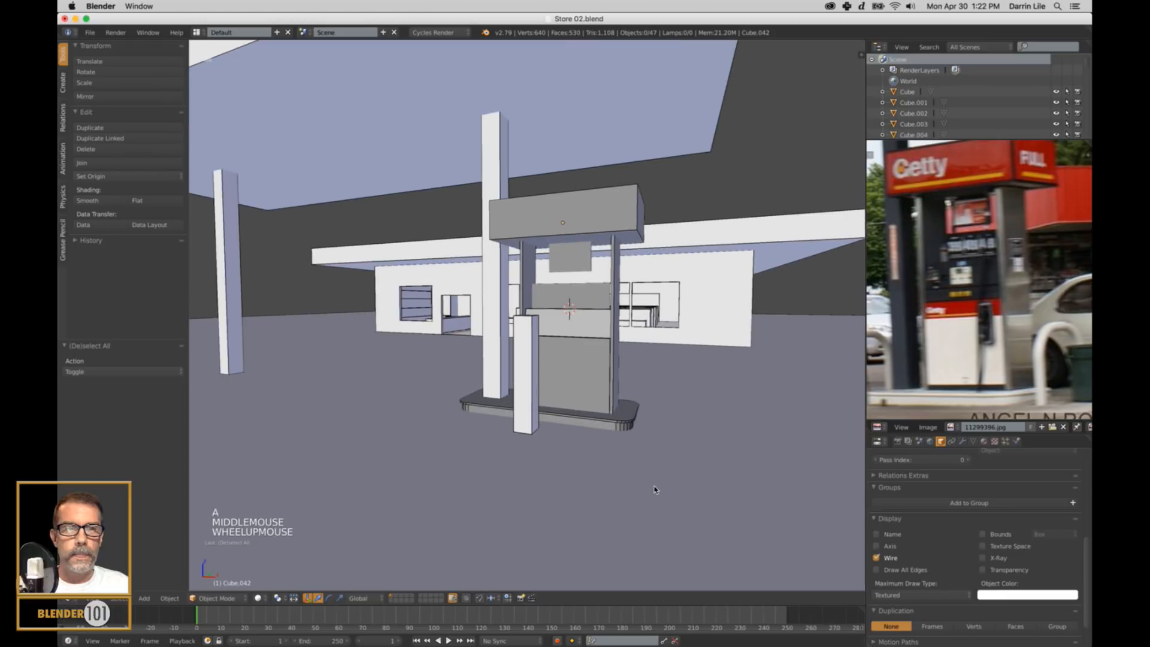
{"action": "mouse_move", "coordinate": [651, 406]}
{"action": "middle_mouse_down"}
{"action": "mouse_move", "coordinate": [630, 485]}
{"action": "mouse_move", "coordinate": [647, 411]}
{"action": "middle_mouse_up"}
{"action": "key", "text": "s"}
{"action": "key", "text": "s"}
{"action": "key", "text": "s"}
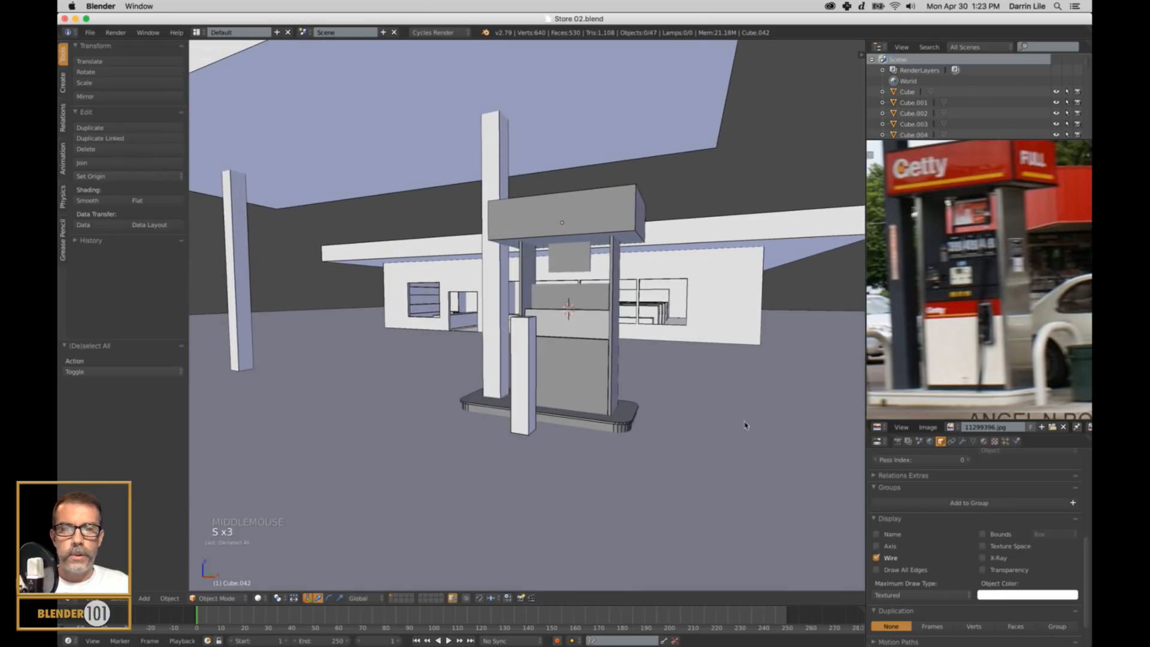
{"action": "key", "text": "a"}
{"action": "key", "text": "a"}
{"action": "key", "text": "a"}
{"action": "key", "text": "a"}
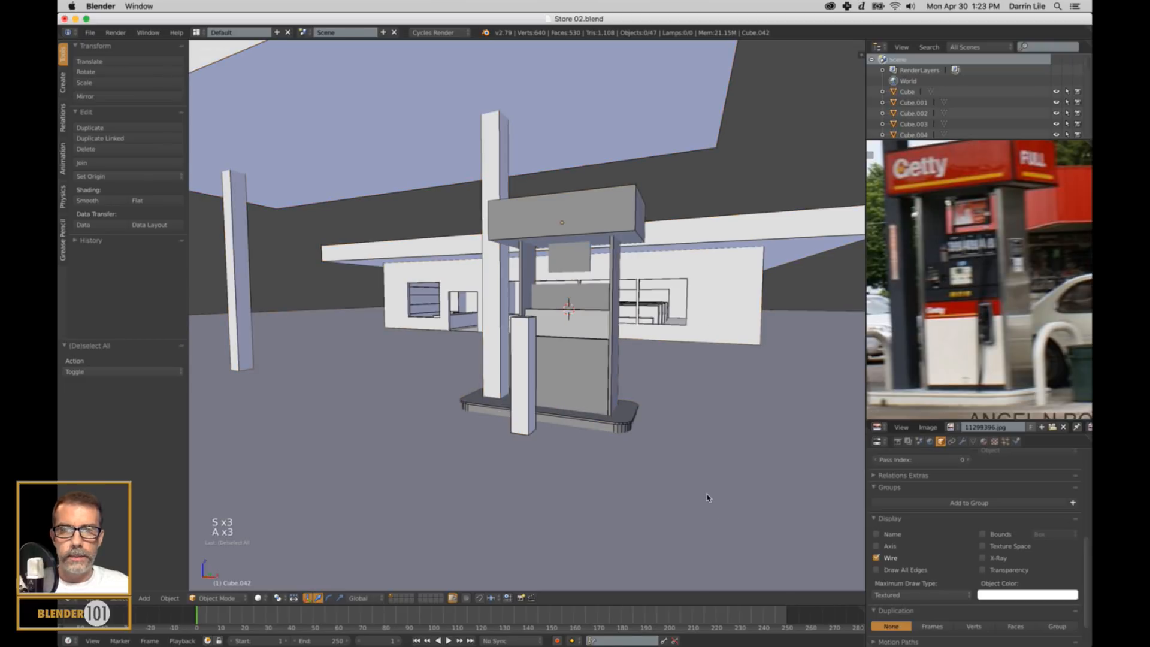
{"action": "left_click", "coordinate": [877, 558], "text": "alt"}
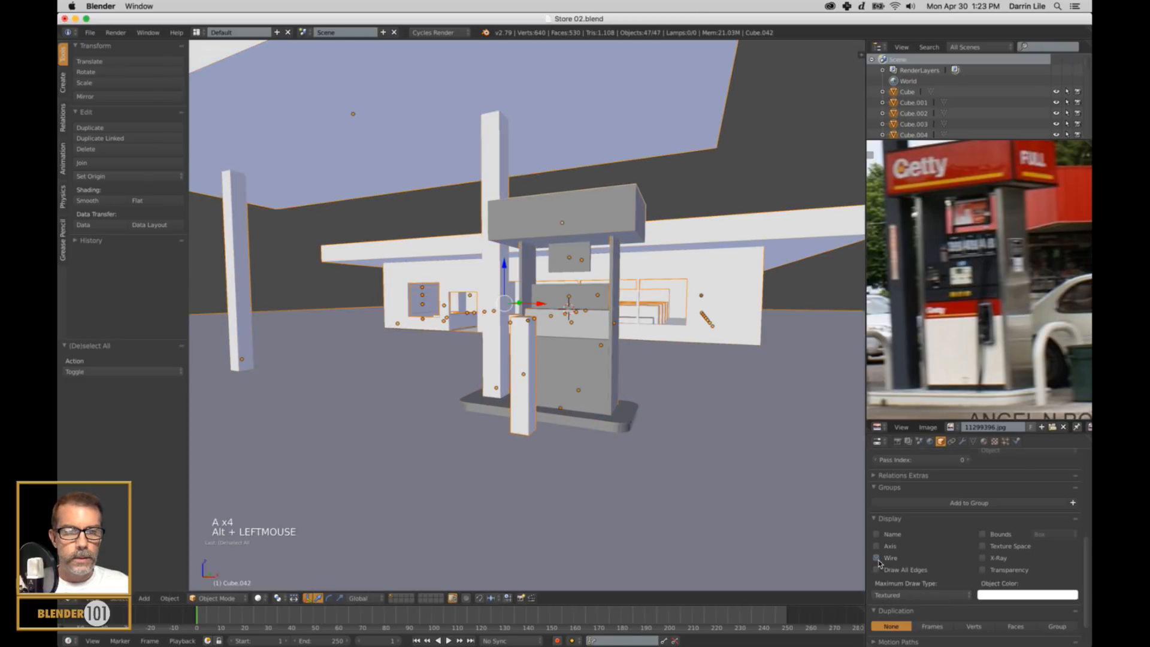
{"action": "left_click", "coordinate": [877, 557], "text": "alt"}
{"action": "key", "text": "a"}
{"action": "mouse_move", "coordinate": [624, 399]}
{"action": "middle_mouse_down"}
{"action": "mouse_move", "coordinate": [670, 432]}
{"action": "mouse_move", "coordinate": [624, 384]}
{"action": "middle_mouse_up"}
{"action": "scroll", "coordinate": [640, 408], "scroll_direction": "up", "scroll_amount": 2}
{"action": "scroll", "coordinate": [653, 426], "scroll_direction": "down", "scroll_amount": 1}
{"action": "key", "text": "s"}
{"action": "key", "text": "s"}
{"action": "scroll", "coordinate": [670, 422], "scroll_direction": "down", "scroll_amount": 2}
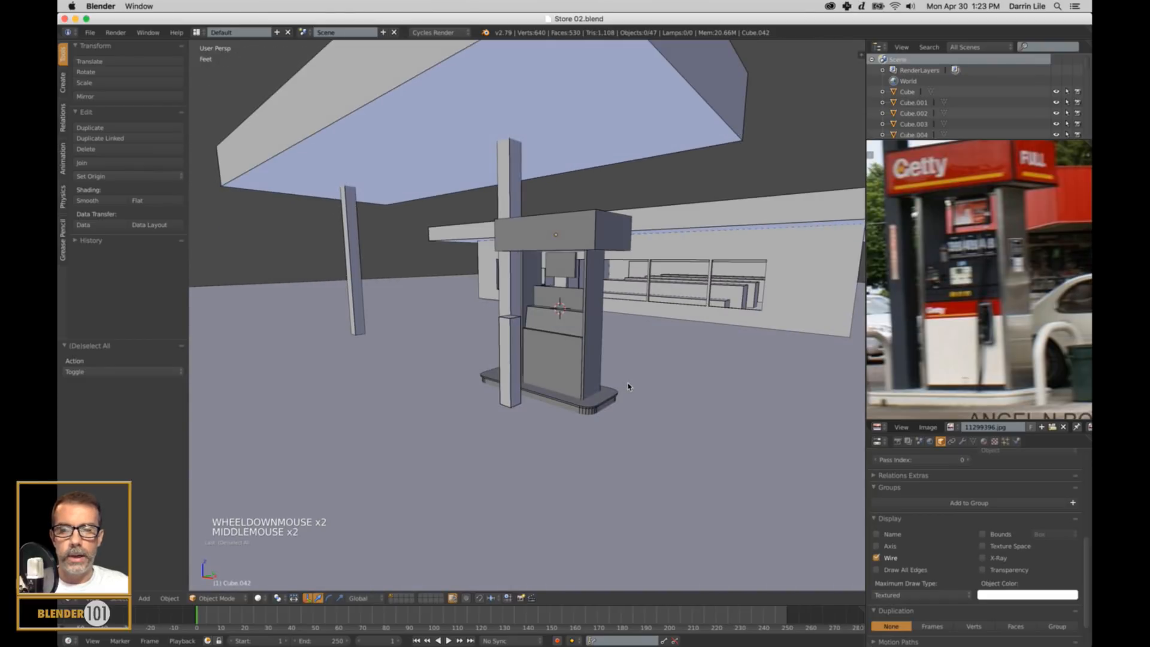
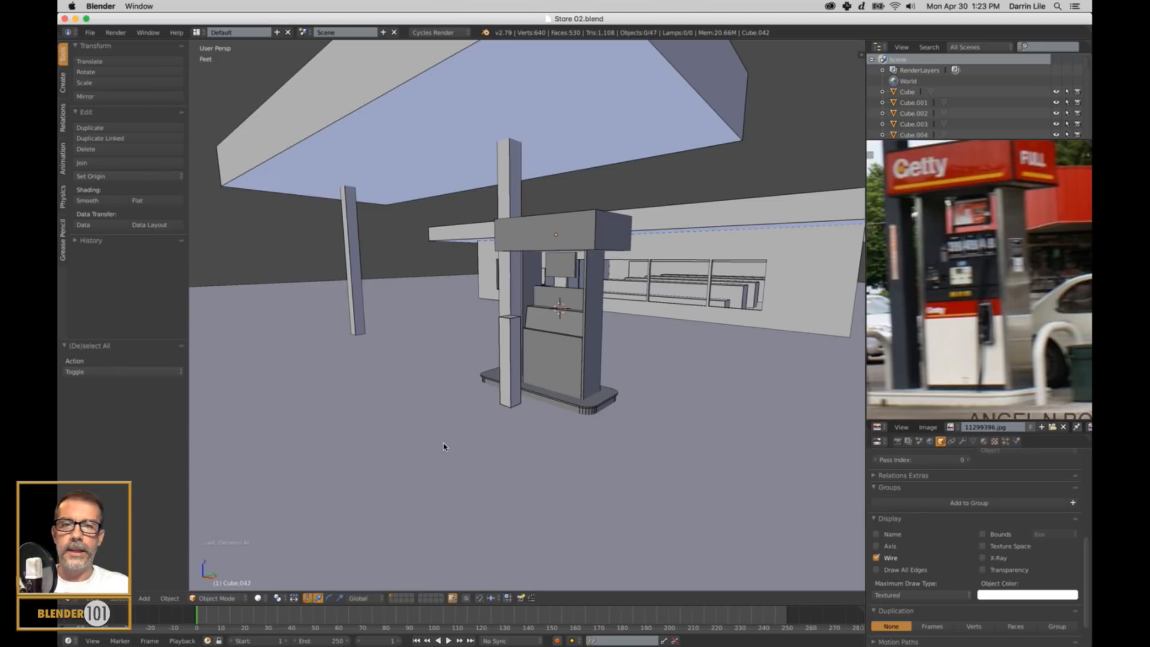
Select all seven parts of the finished pump, duplicate them, and move the copy about -37.3 ft along X to the other canopy column.
{"action": "middle_click_drag", "start_coordinate": [498, 385], "coordinate": [530, 352]}
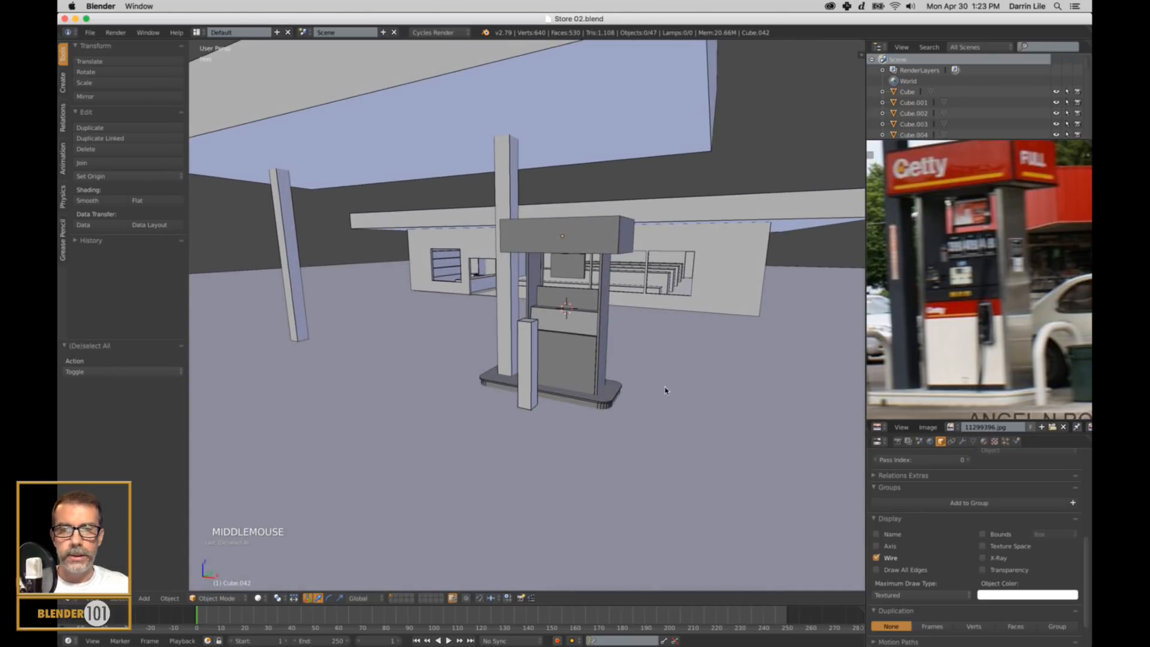
{"action": "right_click", "coordinate": [602, 411]}
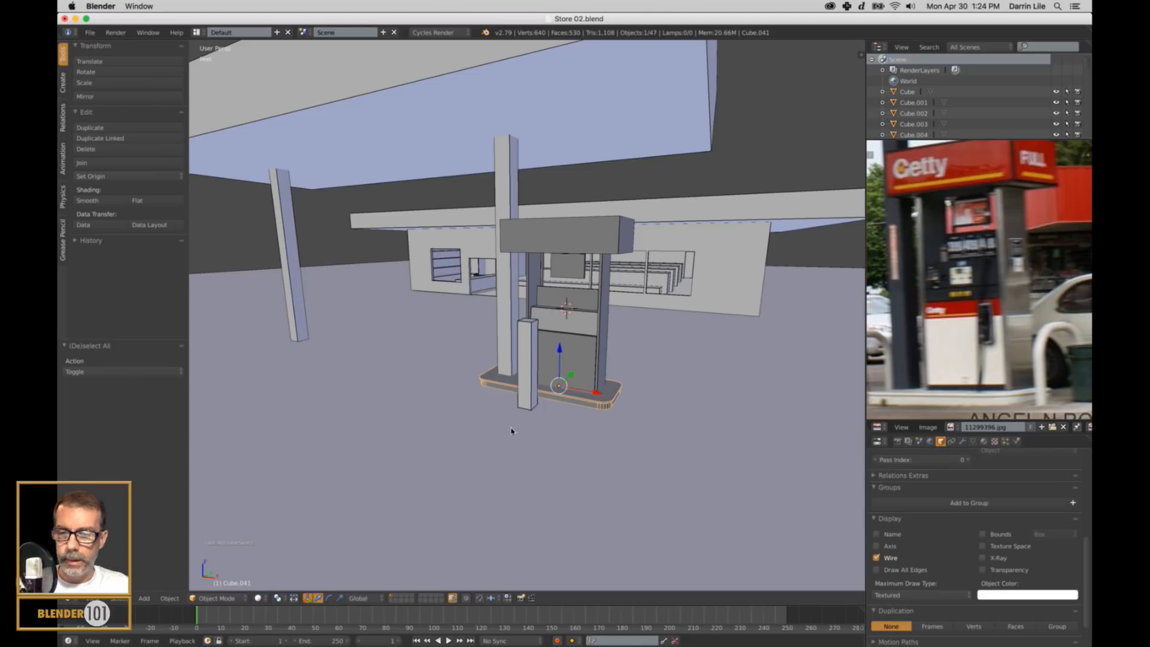
{"action": "mouse_move", "coordinate": [511, 430]}
{"action": "middle_mouse_down", "text": "shift"}
{"action": "mouse_move", "coordinate": [462, 429]}
{"action": "mouse_move", "coordinate": [491, 413]}
{"action": "mouse_move", "coordinate": [527, 415]}
{"action": "middle_mouse_up", "text": "shift"}
{"action": "middle_click_drag", "start_coordinate": [435, 415], "coordinate": [559, 406], "text": "shift"}
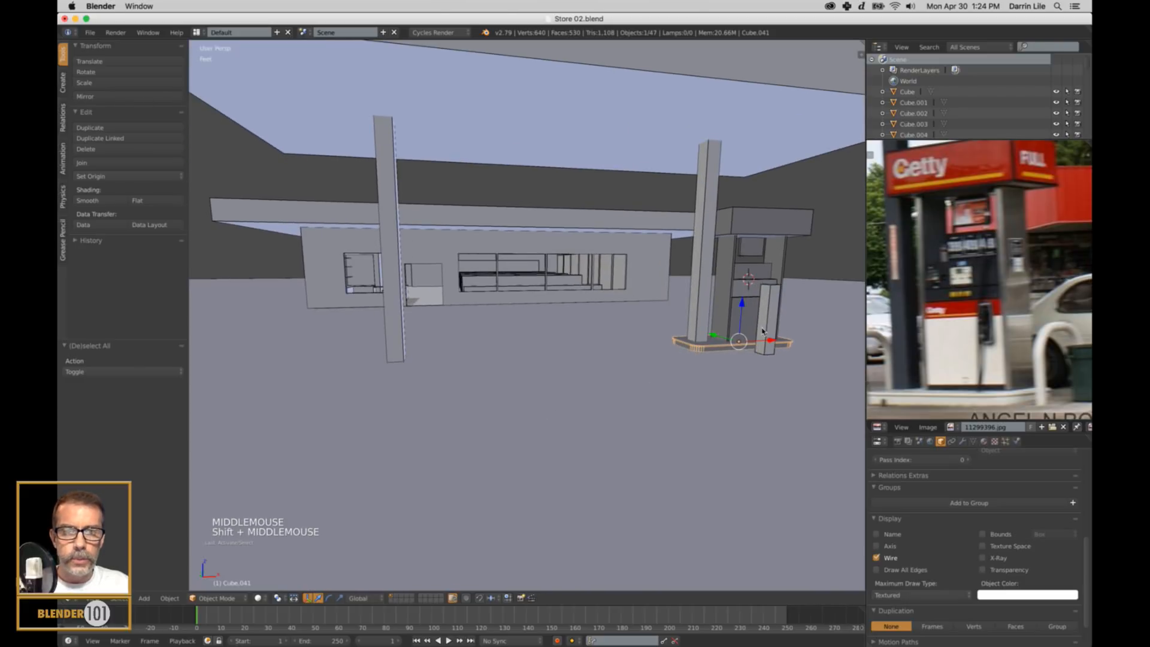
{"action": "scroll", "coordinate": [752, 330], "scroll_direction": "up", "scroll_amount": 2}
{"action": "middle_click_drag", "start_coordinate": [779, 318], "coordinate": [667, 342], "text": "shift"}
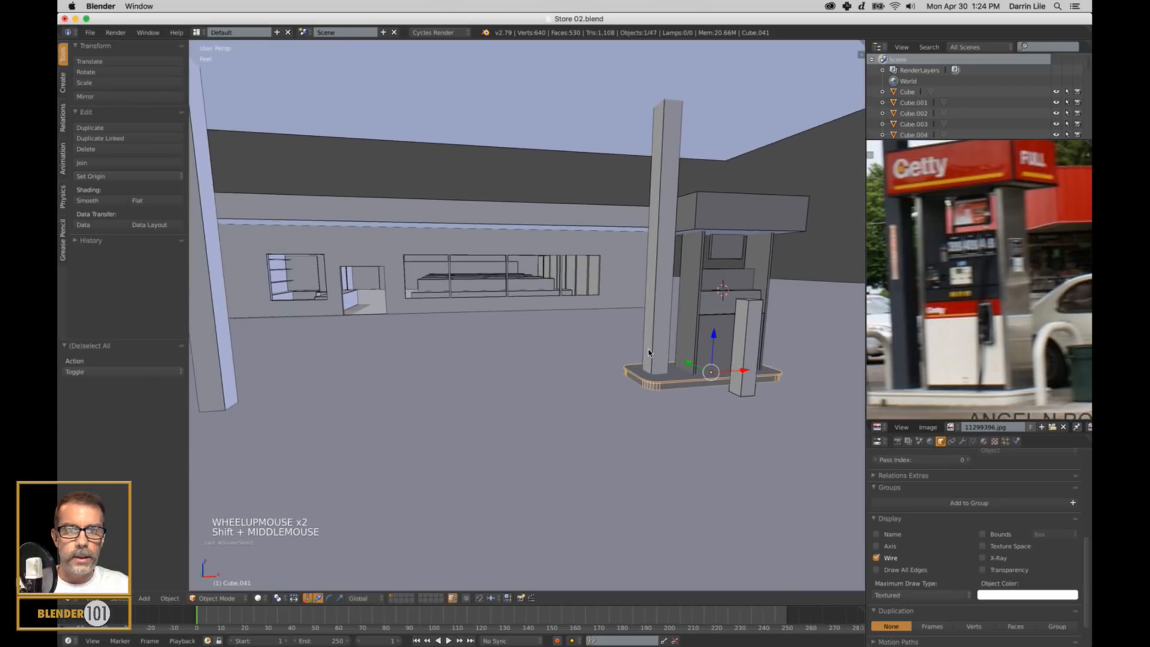
{"action": "right_click", "coordinate": [713, 328]}
{"action": "right_click", "coordinate": [684, 378], "text": "shift"}
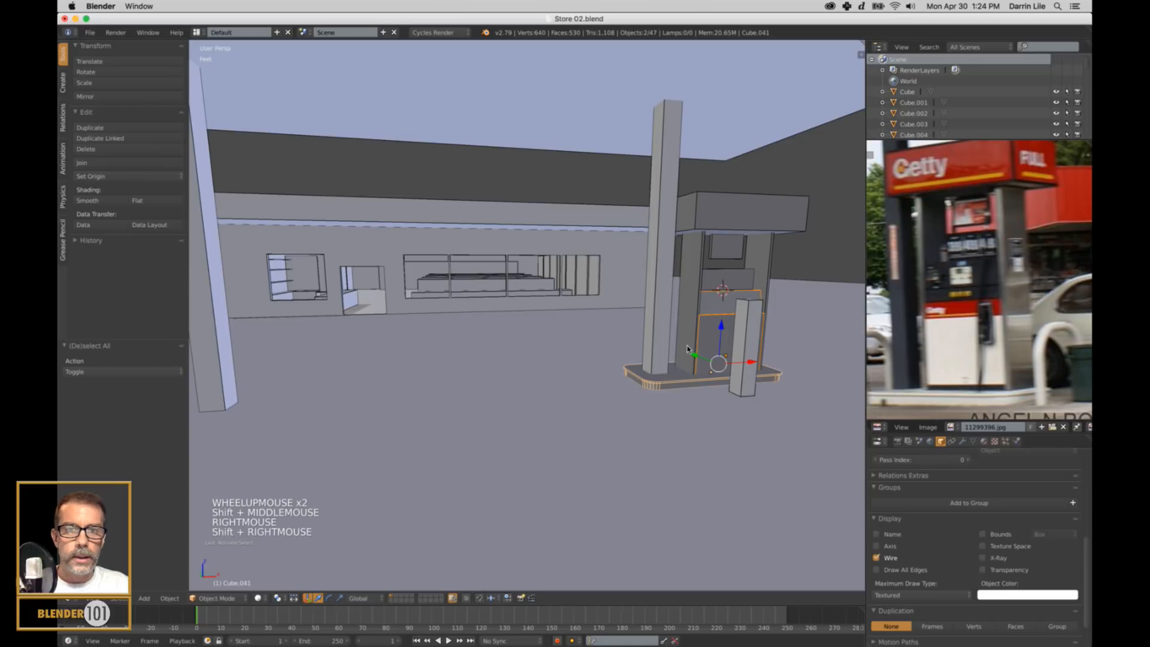
{"action": "right_click", "coordinate": [689, 349], "text": "shift"}
{"action": "right_click", "coordinate": [737, 281], "text": "shift"}
{"action": "right_click", "coordinate": [764, 266], "text": "shift"}
{"action": "right_click", "coordinate": [732, 252], "text": "shift"}
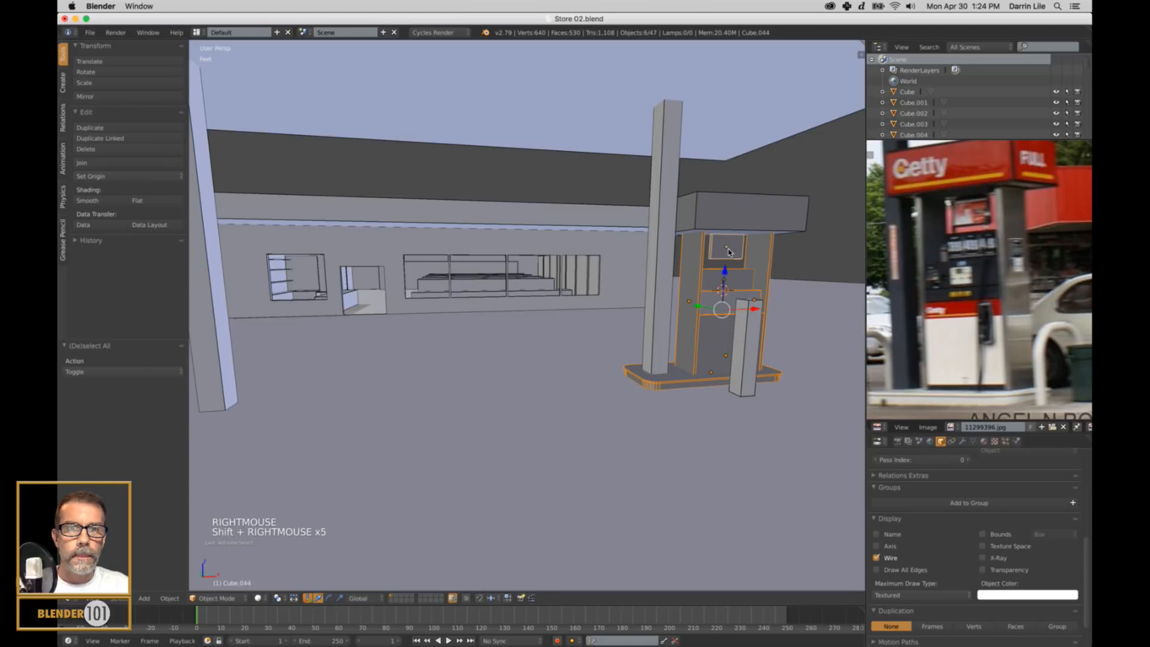
{"action": "right_click", "coordinate": [760, 210], "text": "shift"}
{"action": "scroll", "coordinate": [704, 353], "scroll_direction": "down", "scroll_amount": 3}
{"action": "middle_click_drag", "start_coordinate": [673, 377], "coordinate": [690, 401], "text": "shift"}
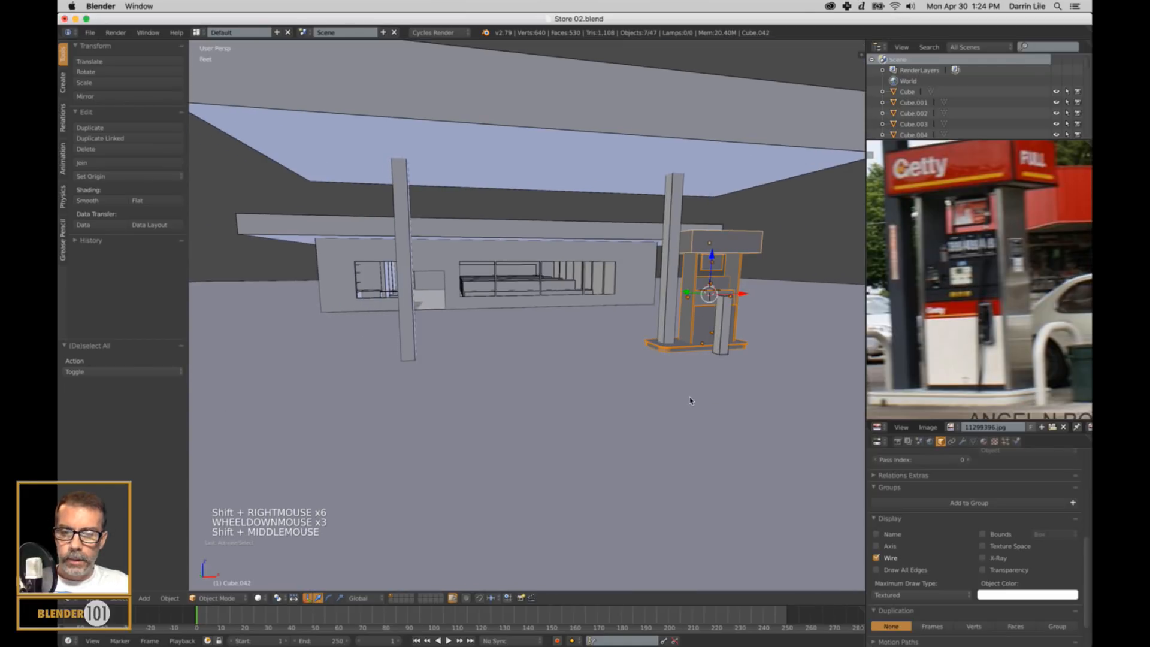
{"action": "key", "text": "shift+d"}
{"action": "key", "text": "x"}
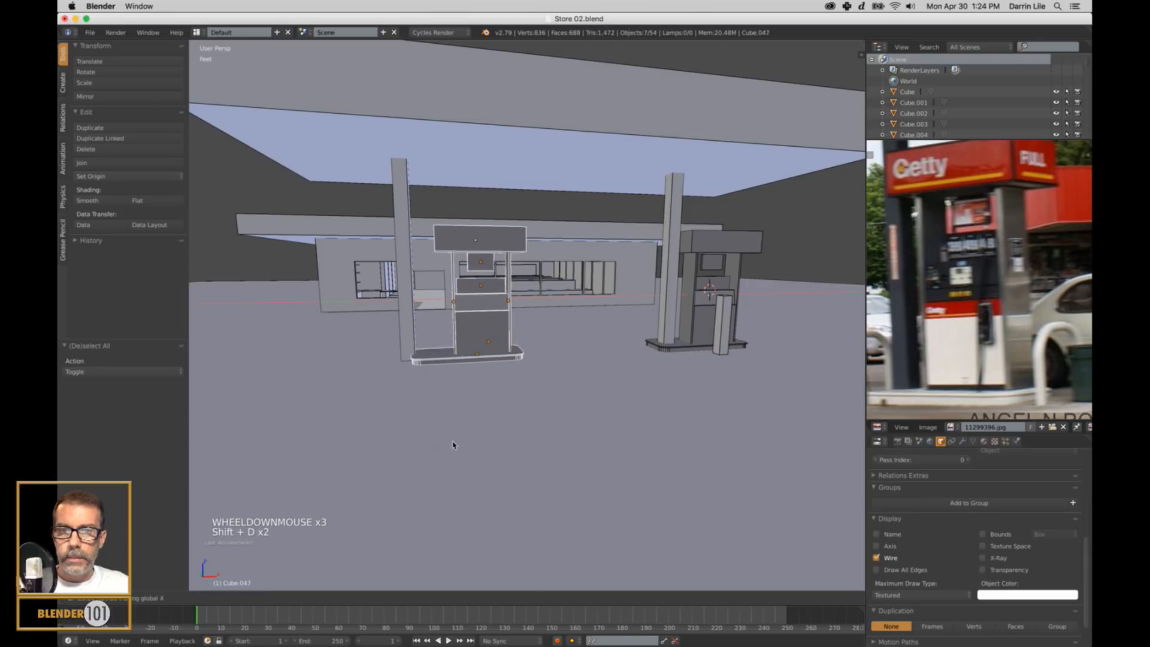
{"action": "left_click", "coordinate": [334, 461]}
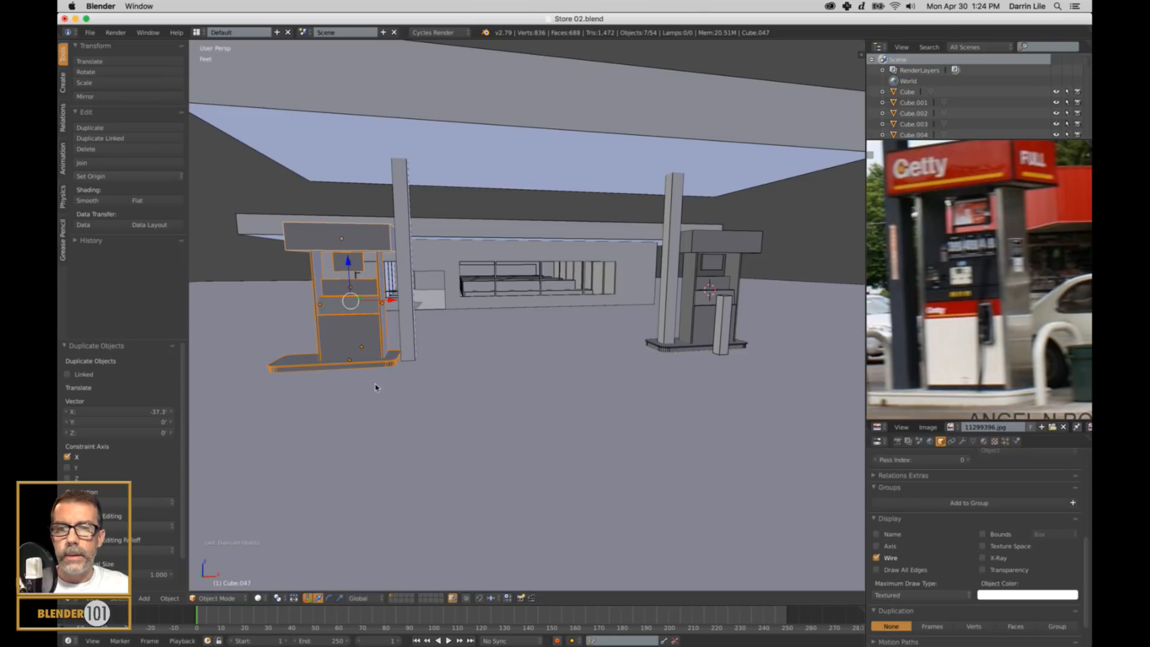
Move the copied pump's base about 2.63 ft along X so it sits under the canopy column, and clear the selection.
{"action": "right_click", "coordinate": [385, 361]}
{"action": "left_click_drag", "start_coordinate": [392, 359], "coordinate": [424, 368]}
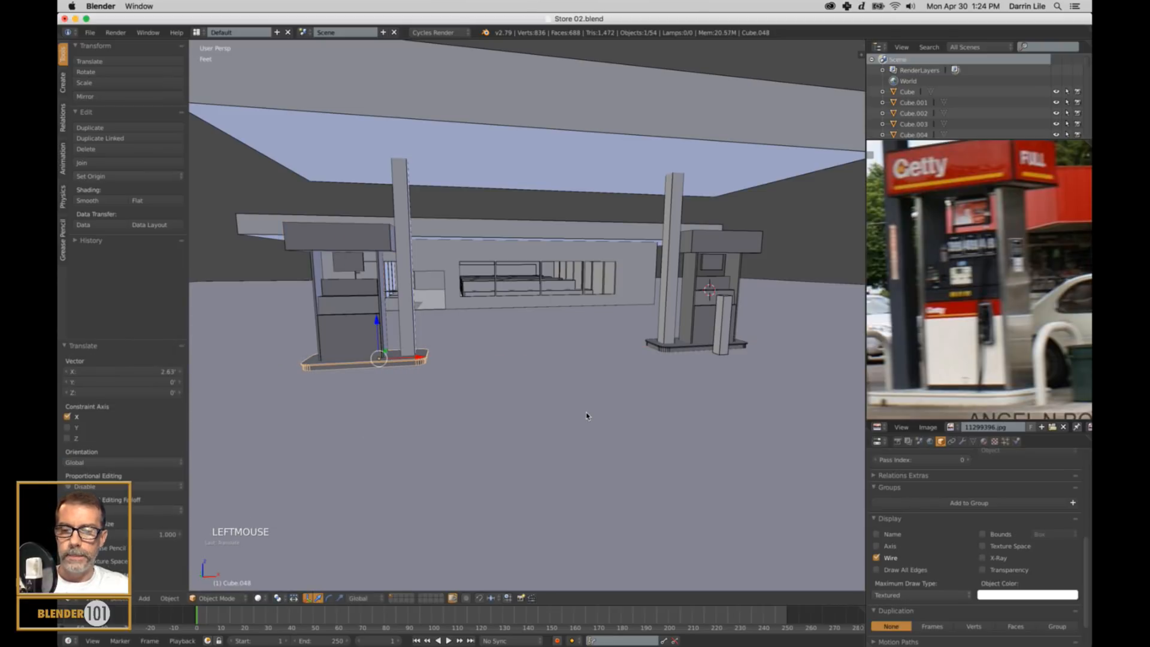
{"action": "key", "text": "a"}
Inspect both pumps under the canopy up close and against the whole station.
{"action": "middle_click_drag", "start_coordinate": [584, 403], "coordinate": [587, 424]}
{"action": "middle_click_drag", "start_coordinate": [660, 422], "coordinate": [593, 423], "text": "shift"}
{"action": "scroll", "coordinate": [593, 423], "scroll_direction": "up", "scroll_amount": 2}
{"action": "middle_click_drag", "start_coordinate": [709, 403], "coordinate": [641, 391], "text": "shift"}
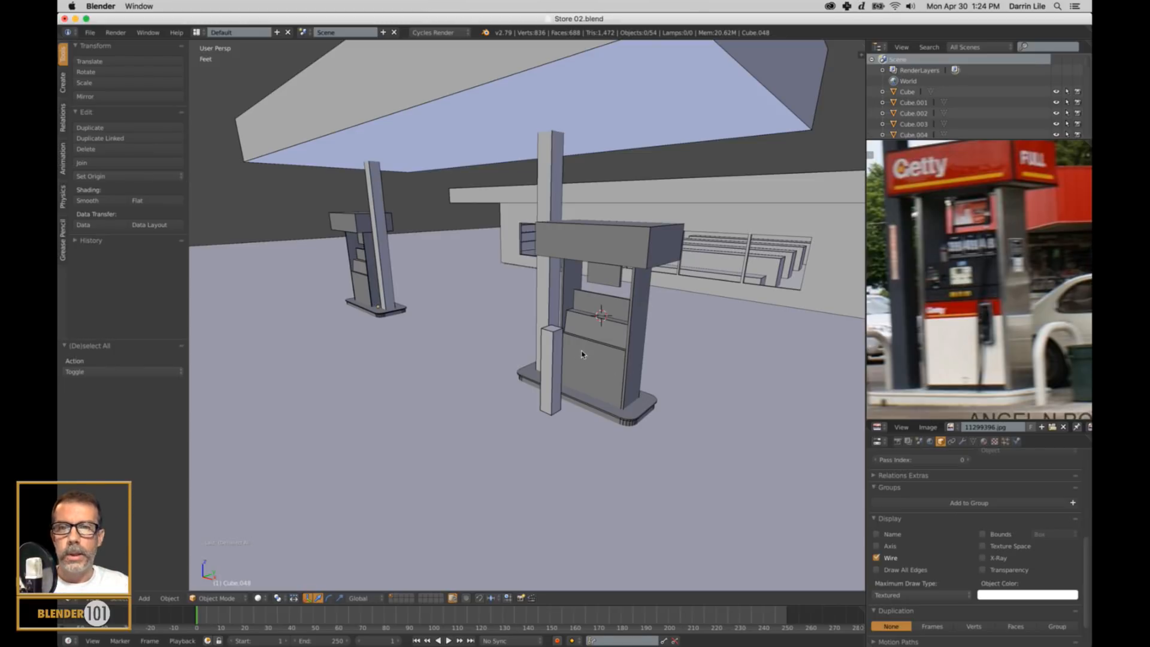
{"action": "scroll", "coordinate": [558, 363], "scroll_direction": "down", "scroll_amount": 2}
{"action": "middle_click_drag", "start_coordinate": [558, 363], "coordinate": [642, 379]}
{"action": "scroll", "coordinate": [609, 395], "scroll_direction": "down", "scroll_amount": 1}
{"action": "key", "text": "shift+c"}
{"action": "scroll", "coordinate": [575, 395], "scroll_direction": "up", "scroll_amount": 6}
{"action": "scroll", "coordinate": [608, 379], "scroll_direction": "up", "scroll_amount": 2}
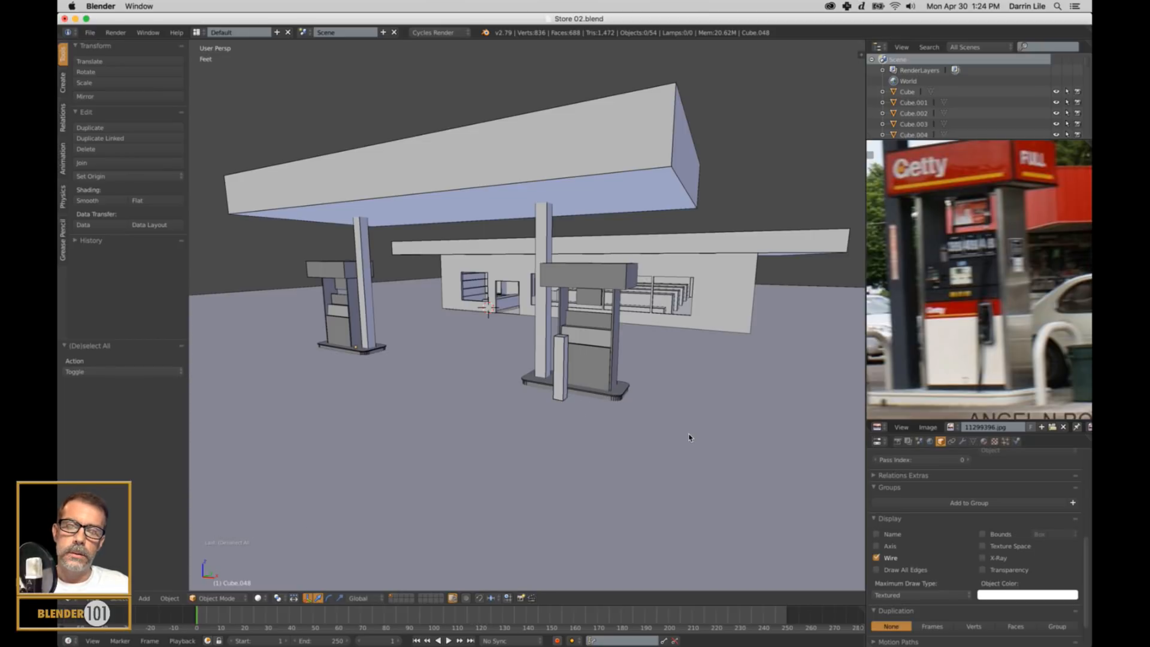
{"action": "middle_click_drag", "start_coordinate": [527, 458], "coordinate": [489, 449]}
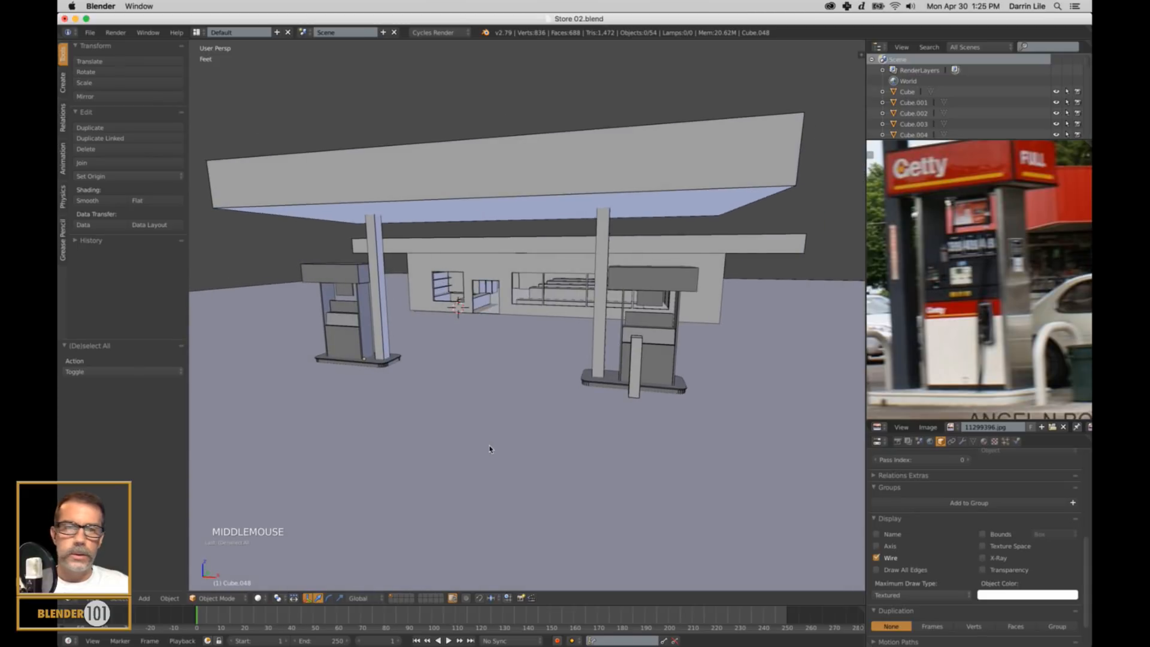
Select the store's front wall, display its material settings, and enlarge the properties area below the reference photo.
{"action": "right_click", "coordinate": [718, 290]}
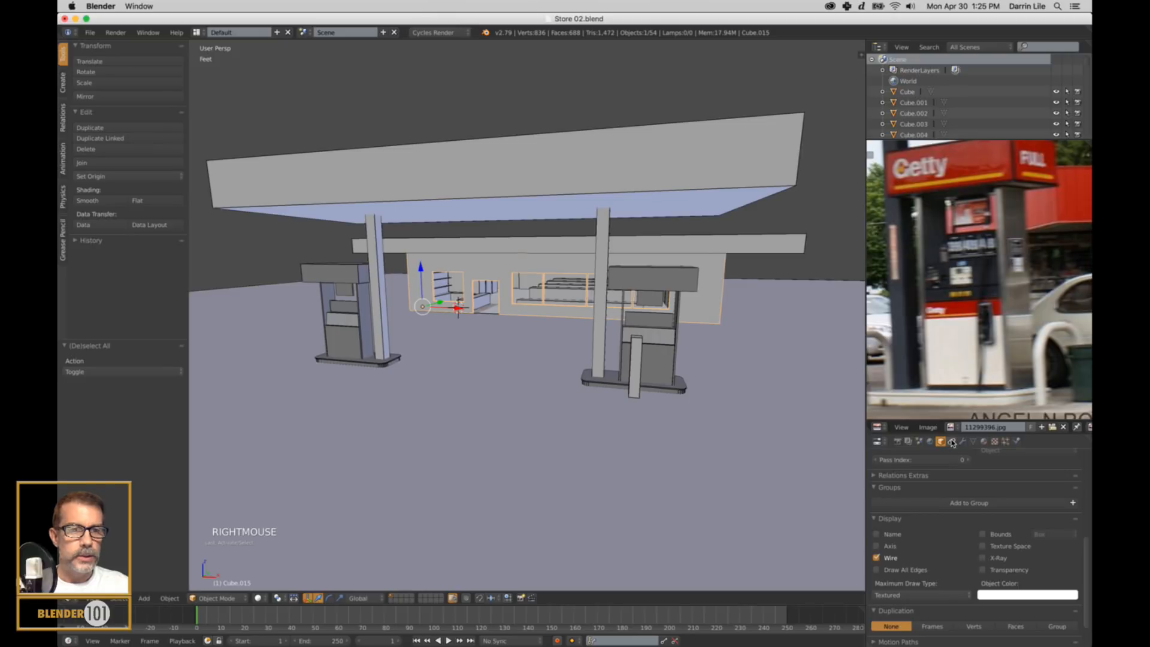
{"action": "left_click", "coordinate": [983, 441]}
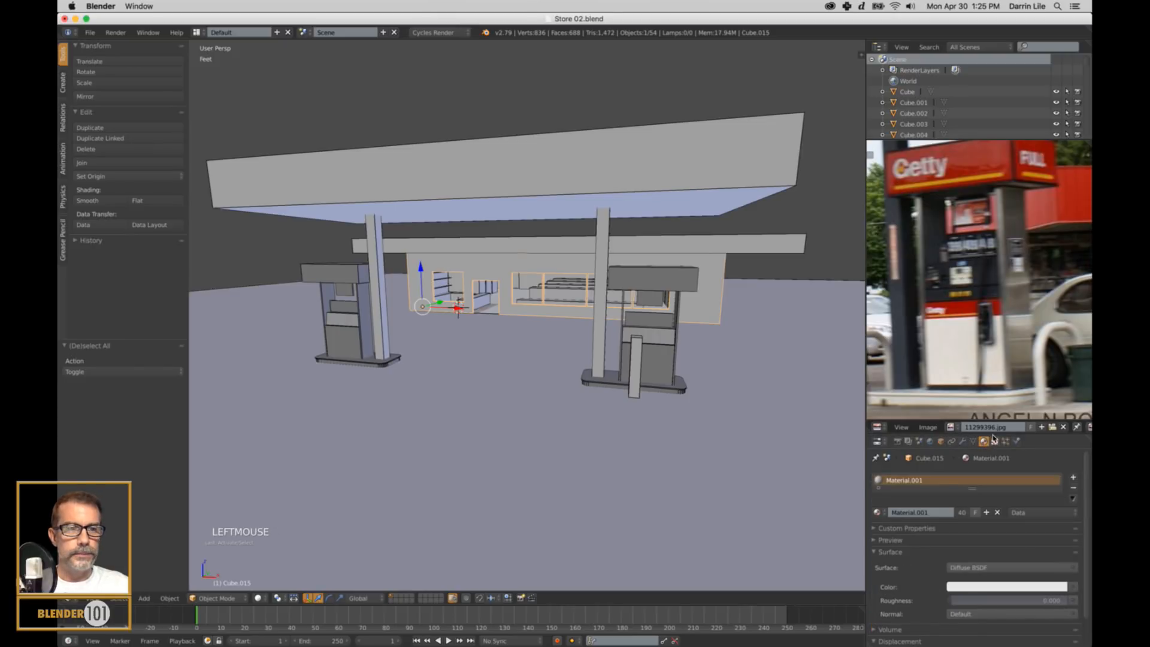
{"action": "left_click_drag", "start_coordinate": [996, 422], "coordinate": [997, 364]}
{"action": "scroll", "coordinate": [1007, 274], "scroll_direction": "down", "scroll_amount": 1}
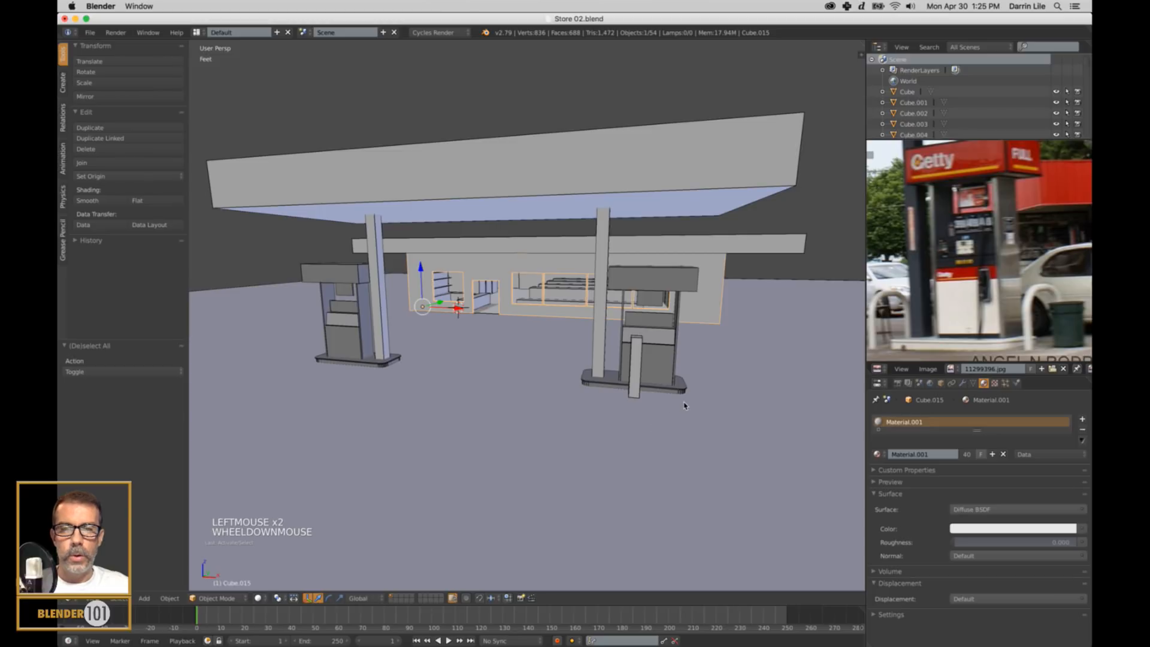
Select every part of both pumps with the store wall as the active object, link its material to them, and clear the selection.
{"action": "right_click", "coordinate": [663, 378]}
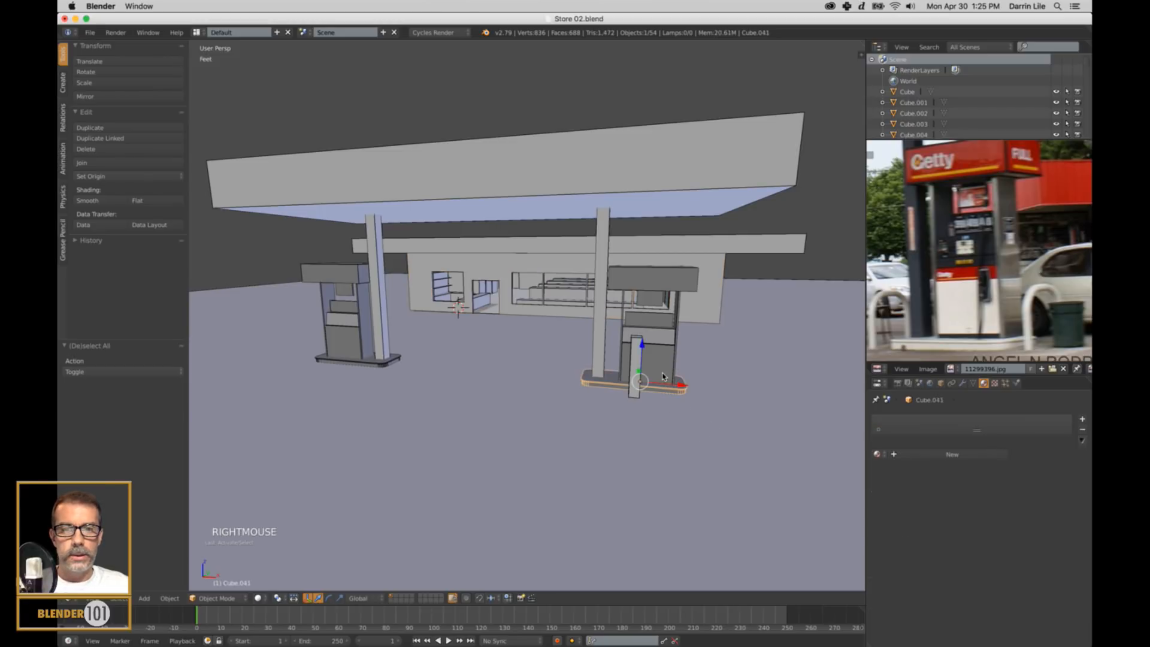
{"action": "right_click", "coordinate": [663, 371], "text": "shift"}
{"action": "right_click", "coordinate": [666, 326], "text": "shift"}
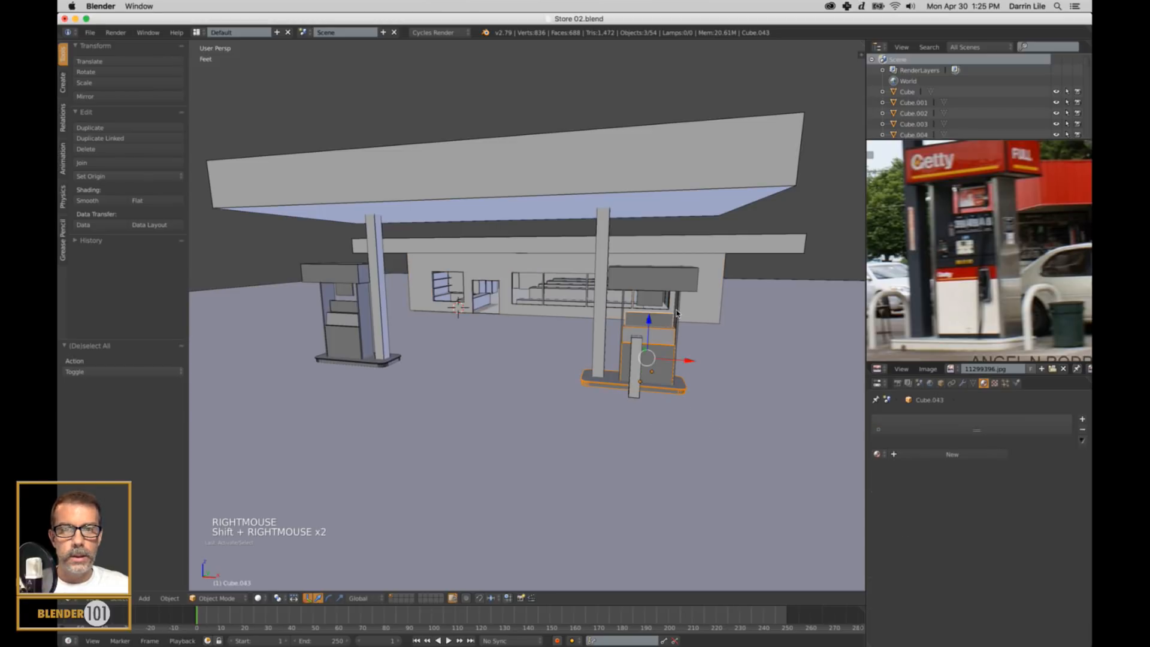
{"action": "right_click", "coordinate": [677, 313], "text": "shift"}
{"action": "right_click", "coordinate": [675, 283], "text": "shift"}
{"action": "right_click", "coordinate": [654, 298], "text": "shift"}
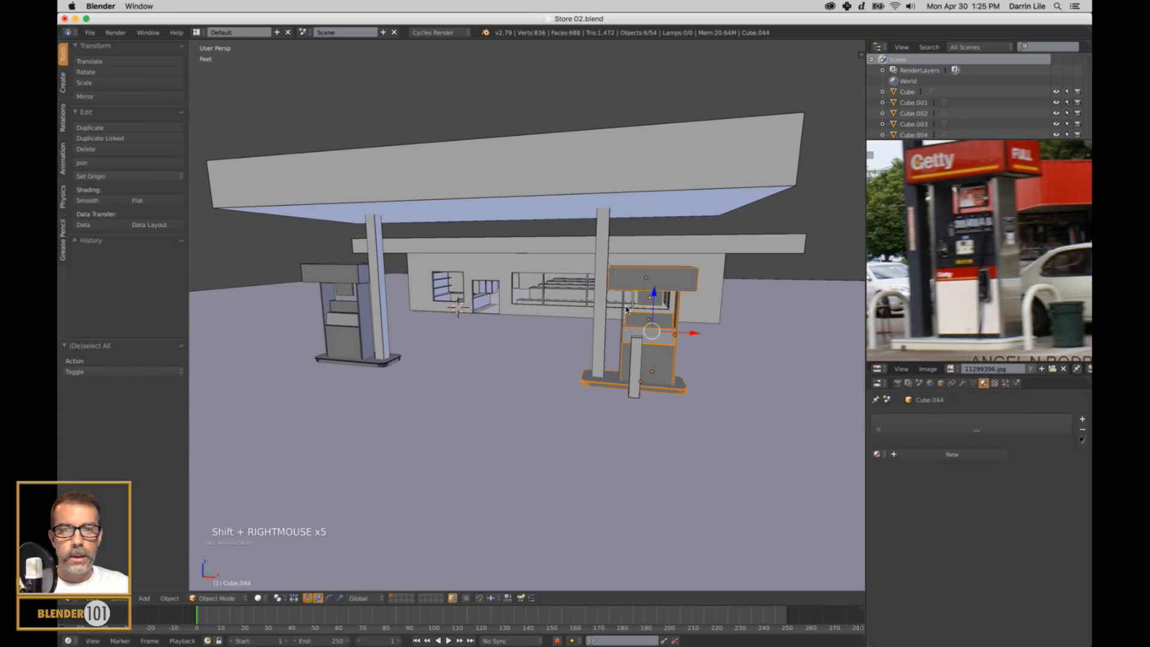
{"action": "right_click", "coordinate": [622, 309], "text": "shift"}
{"action": "middle_click_drag", "start_coordinate": [409, 346], "coordinate": [427, 348]}
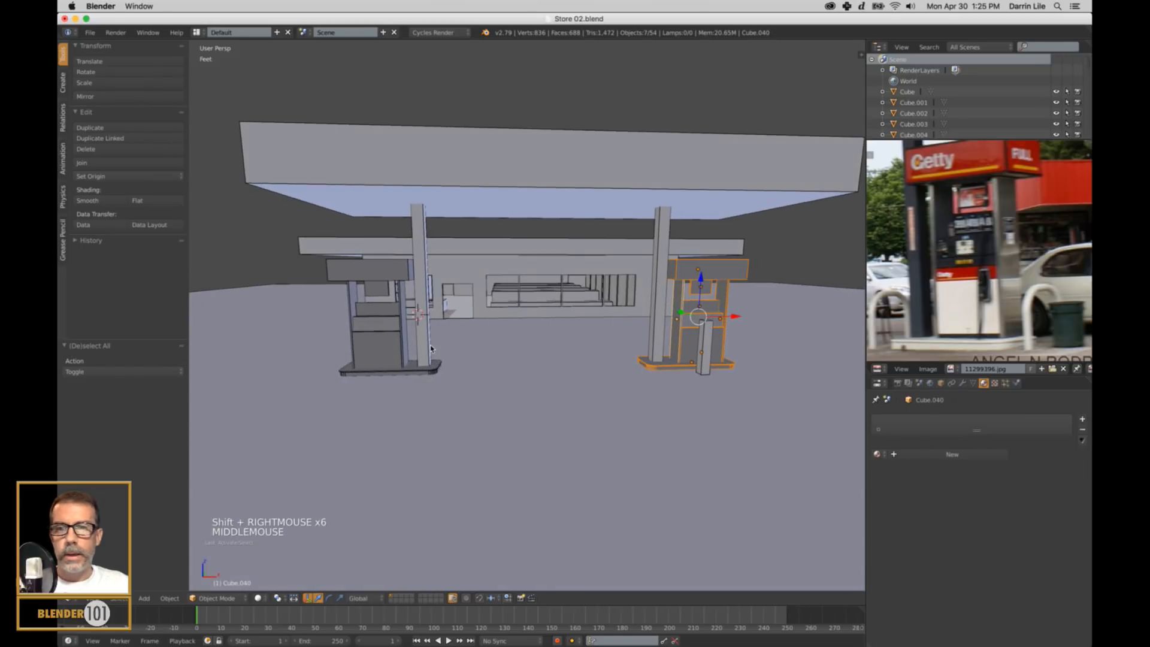
{"action": "scroll", "coordinate": [424, 371], "scroll_direction": "up", "scroll_amount": 2}
{"action": "scroll", "coordinate": [380, 392], "scroll_direction": "up", "scroll_amount": 1, "text": "shift"}
{"action": "middle_click_drag", "start_coordinate": [381, 392], "coordinate": [479, 406], "text": "shift"}
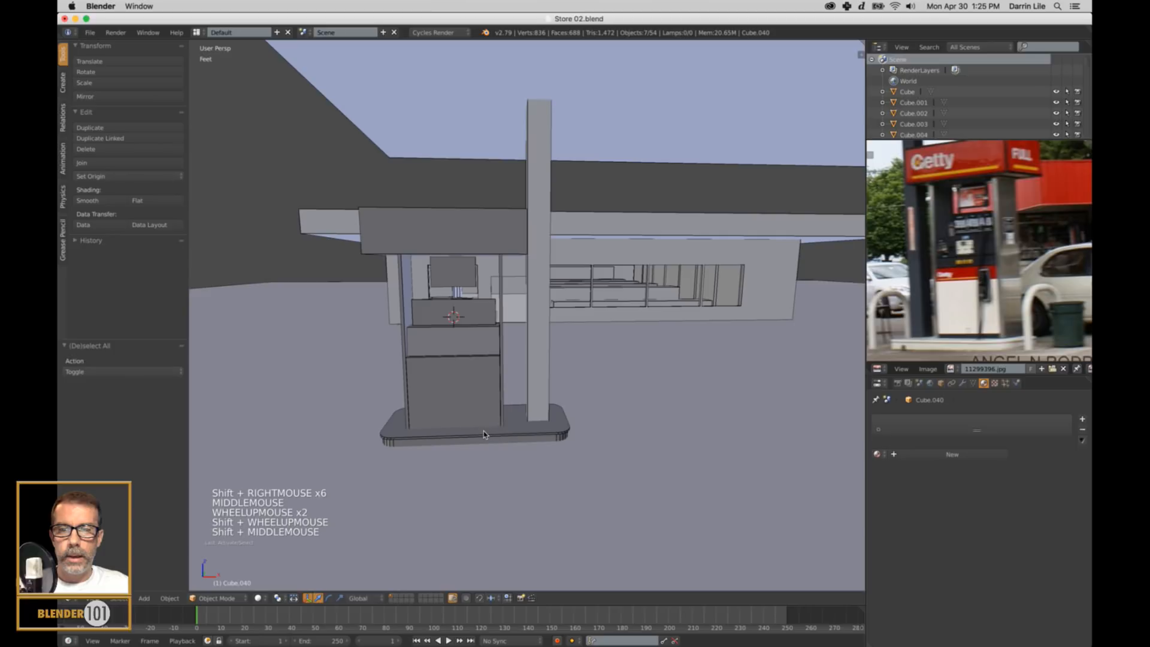
{"action": "right_click", "coordinate": [484, 430], "text": "shift"}
{"action": "right_click", "coordinate": [483, 378], "text": "shift"}
{"action": "right_click", "coordinate": [486, 305], "text": "shift"}
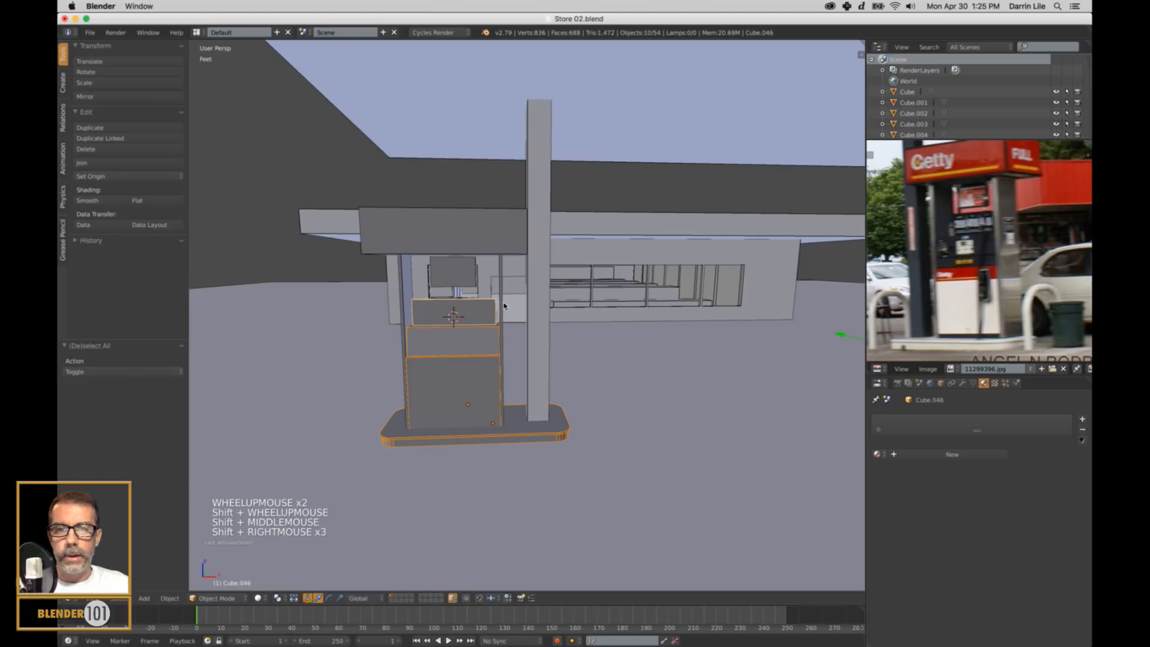
{"action": "right_click", "coordinate": [490, 212], "text": "shift"}
{"action": "right_click", "coordinate": [466, 271], "text": "shift"}
{"action": "right_click", "coordinate": [498, 279], "text": "shift"}
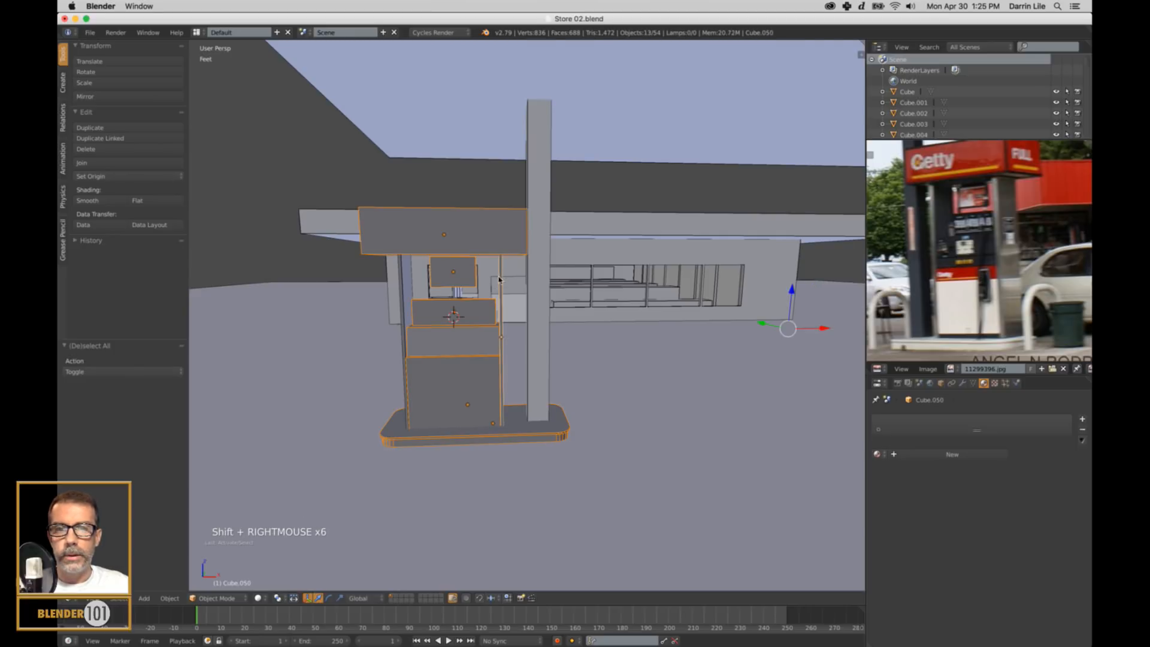
{"action": "right_click", "coordinate": [403, 295], "text": "shift"}
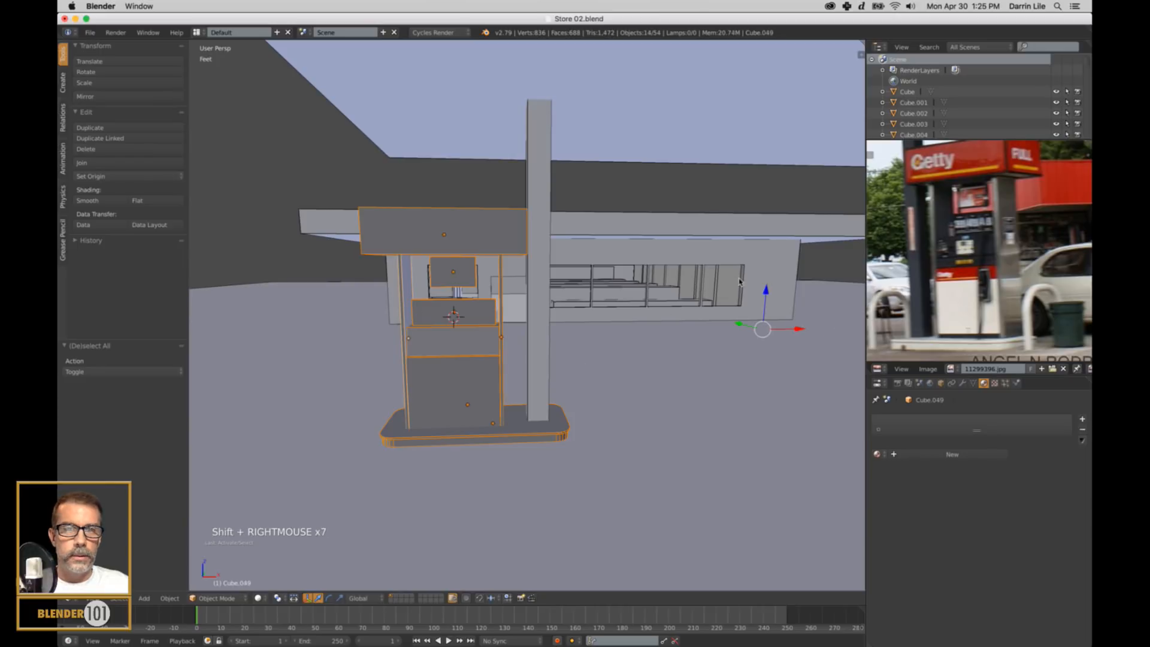
{"action": "right_click", "coordinate": [769, 268], "text": "shift"}
{"action": "key", "text": "ctrl+l"}
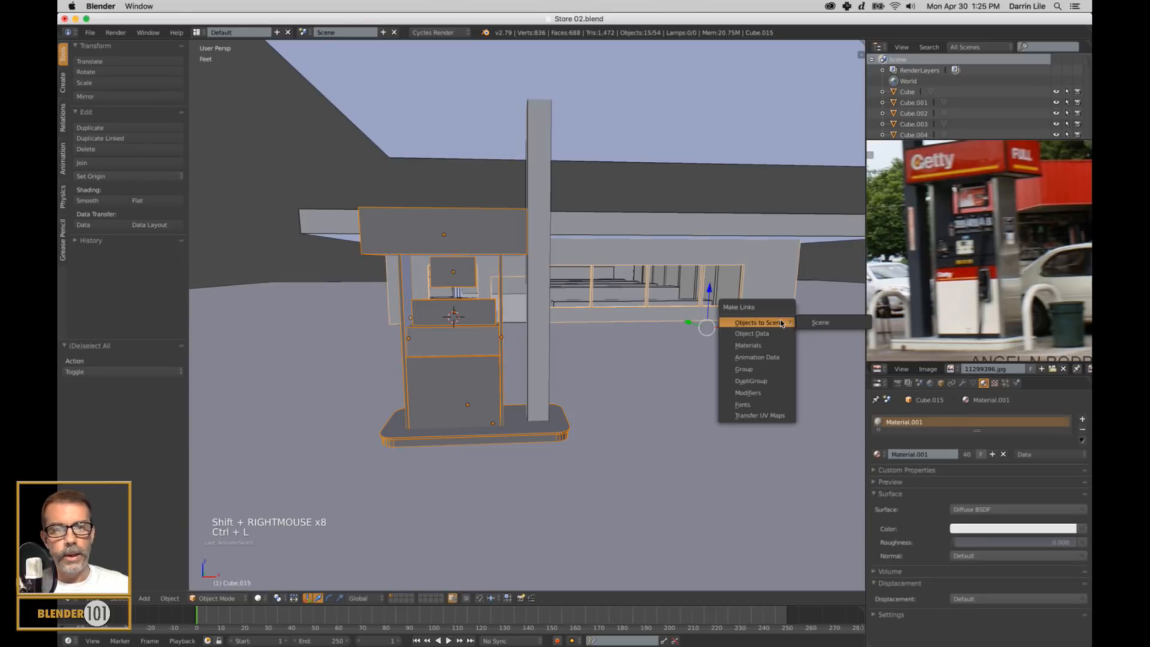
{"action": "left_click", "coordinate": [756, 345]}
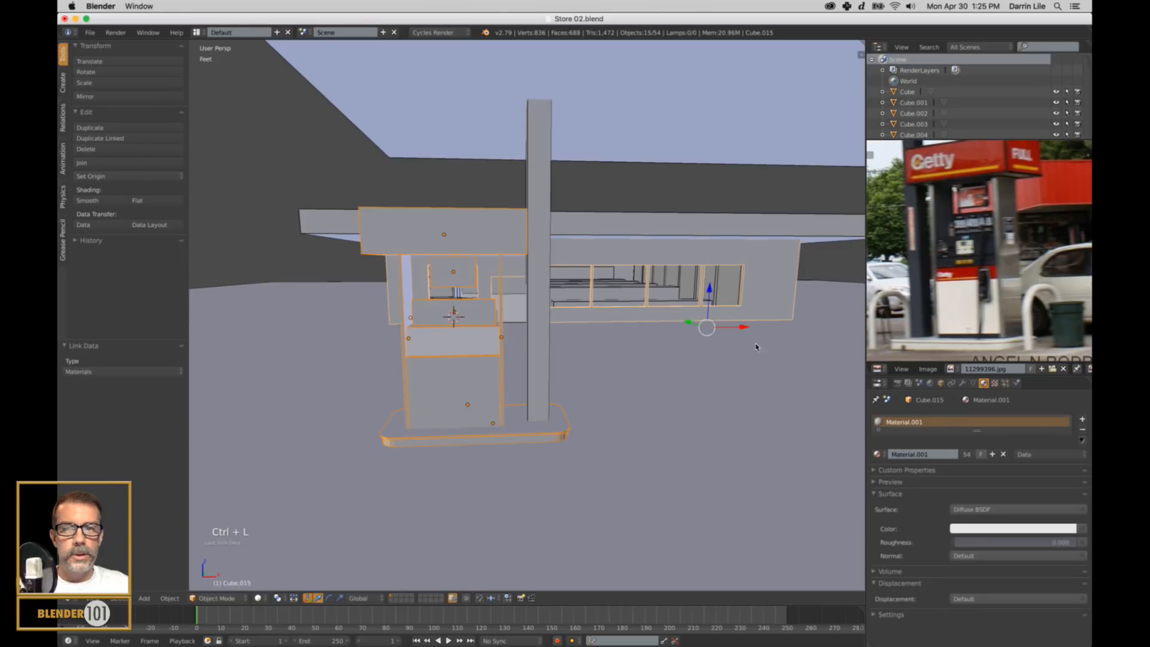
{"action": "key", "text": "a"}
Review the whole station, and examine the curved guard rails on both sides of the pump in the reference photo.
{"action": "scroll", "coordinate": [669, 396], "scroll_direction": "down", "scroll_amount": 3}
{"action": "middle_click_drag", "start_coordinate": [675, 385], "coordinate": [623, 400]}
{"action": "key", "text": "s"}
{"action": "key", "text": "s"}
{"action": "middle_click_drag", "start_coordinate": [623, 400], "coordinate": [614, 401]}
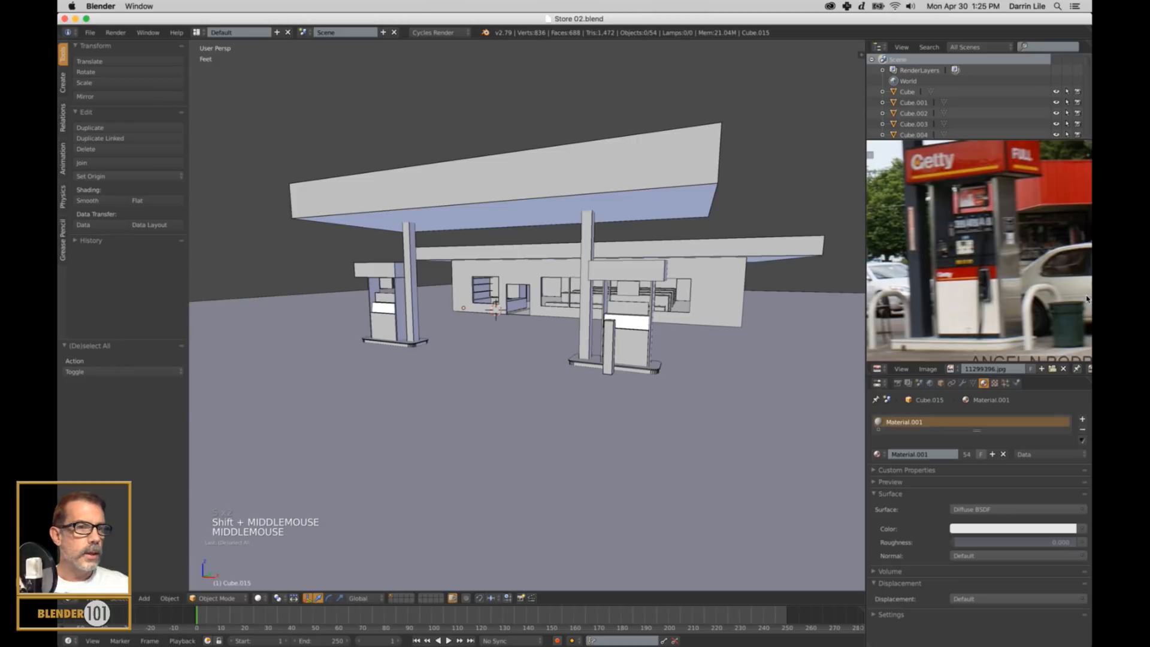
{"action": "scroll", "coordinate": [1001, 271], "scroll_direction": "down", "scroll_amount": 2}
{"action": "middle_click_drag", "start_coordinate": [1001, 271], "coordinate": [948, 268]}
{"action": "scroll", "coordinate": [967, 214], "scroll_direction": "up", "scroll_amount": 4}
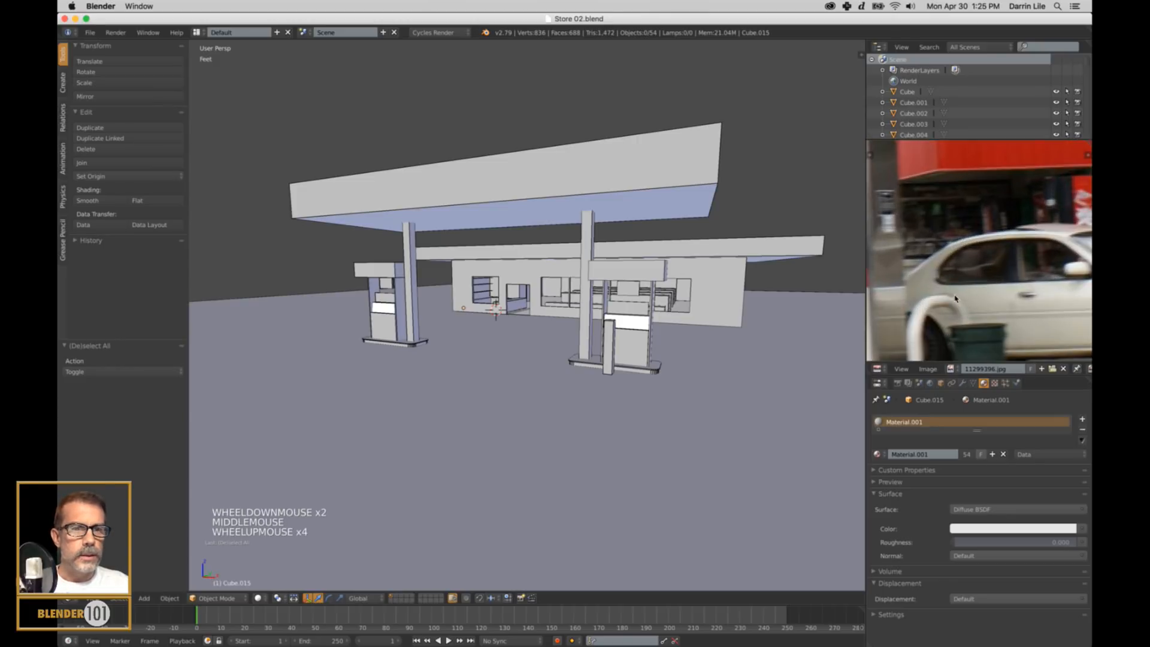
{"action": "middle_click_drag", "start_coordinate": [967, 214], "coordinate": [1002, 214]}
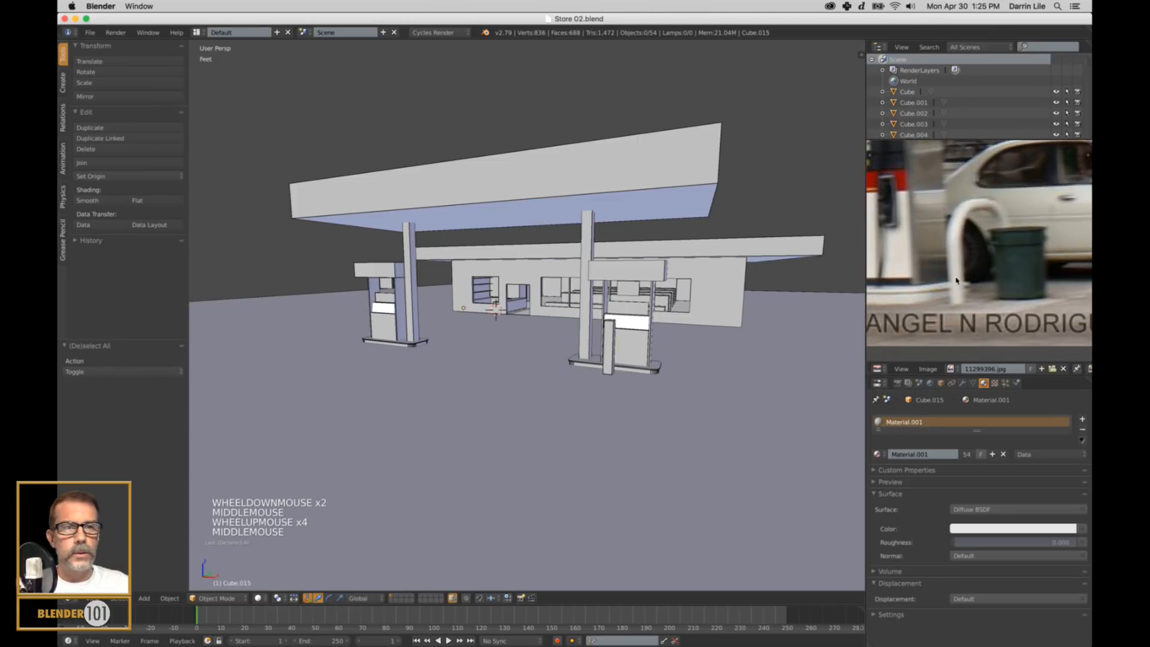
{"action": "scroll", "coordinate": [957, 280], "scroll_direction": "down", "scroll_amount": 2}
{"action": "middle_click_drag", "start_coordinate": [950, 272], "coordinate": [972, 280], "text": "shift"}
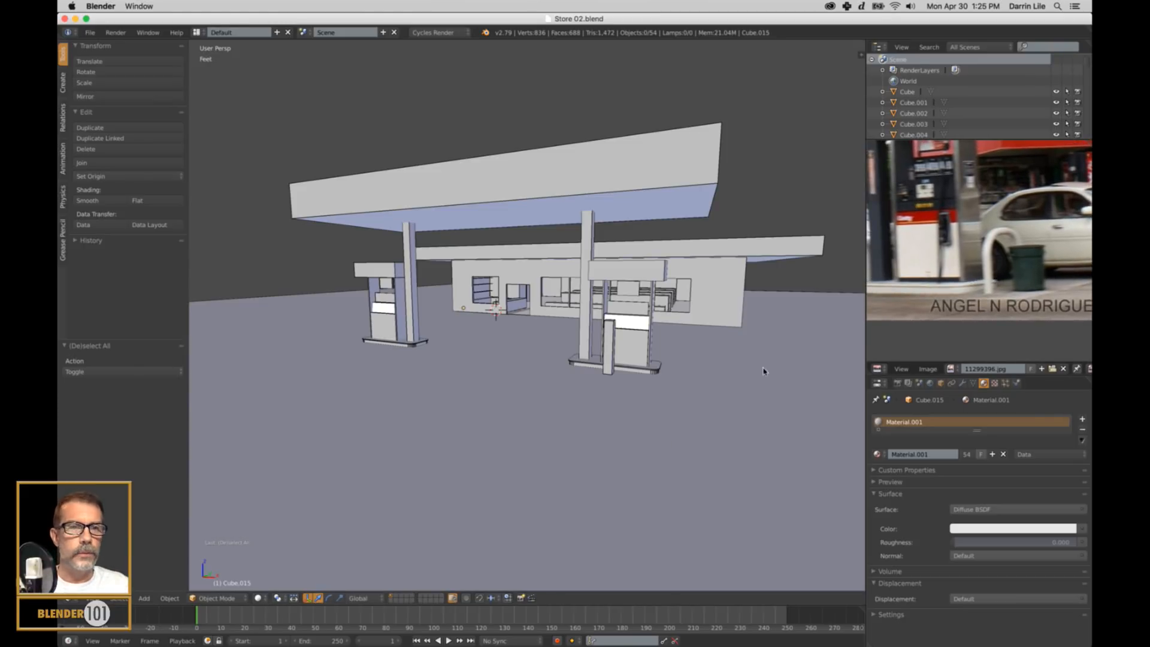
{"action": "scroll", "coordinate": [994, 280], "scroll_direction": "down", "scroll_amount": 2}
{"action": "middle_click_drag", "start_coordinate": [993, 281], "coordinate": [965, 270]}
{"action": "scroll", "coordinate": [965, 270], "scroll_direction": "up", "scroll_amount": 2}
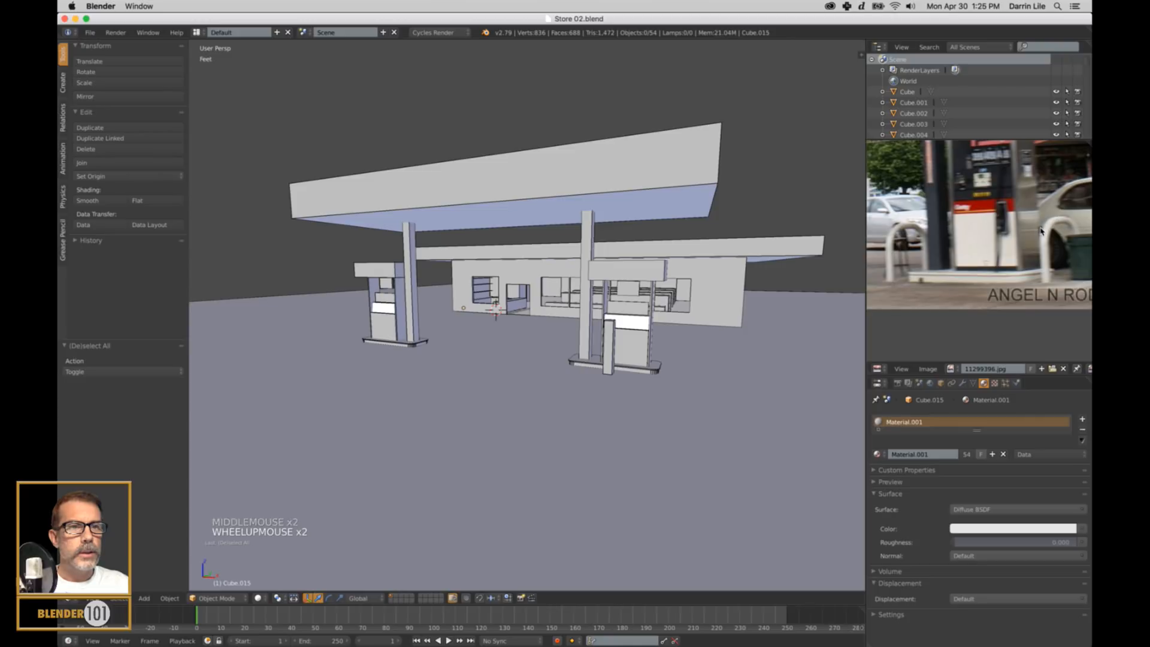
{"action": "scroll", "coordinate": [752, 363], "scroll_direction": "up", "scroll_amount": 2}
Show the pump island in an orthographic right-side view with wireframe display, framed up close.
{"action": "middle_click_drag", "start_coordinate": [753, 363], "coordinate": [742, 362]}
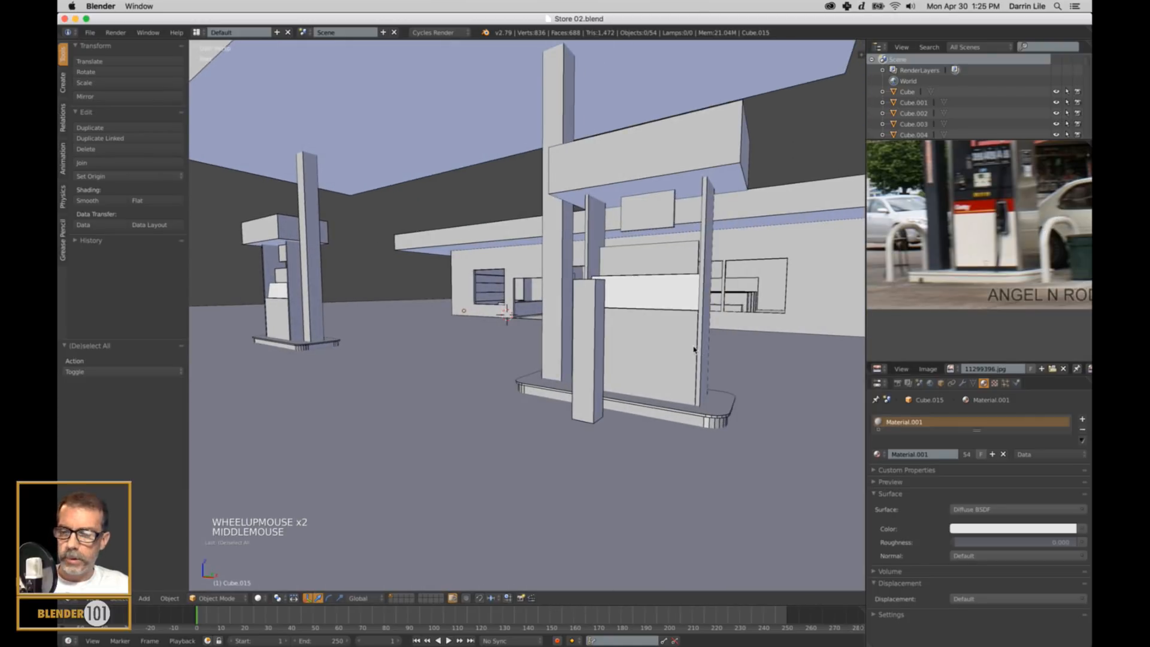
{"action": "key", "text": "KP_3"}
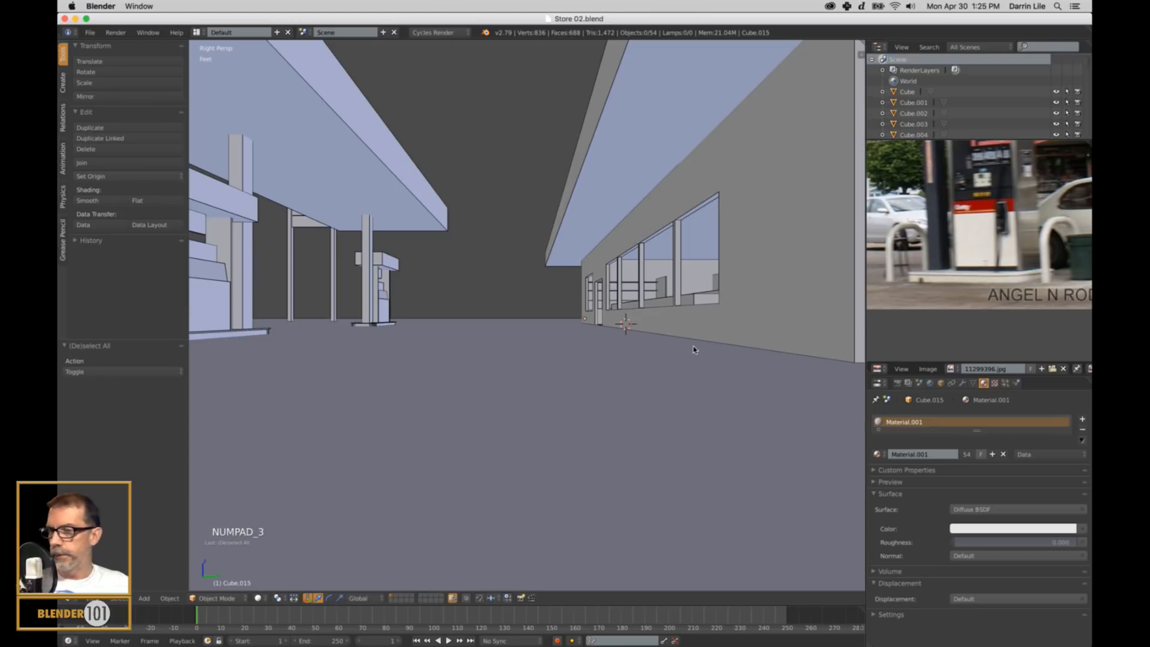
{"action": "key", "text": "KP_5"}
{"action": "key", "text": "z"}
{"action": "middle_click_drag", "start_coordinate": [539, 372], "coordinate": [601, 383], "text": "shift"}
{"action": "scroll", "coordinate": [527, 395], "scroll_direction": "up", "scroll_amount": 5}
{"action": "scroll", "coordinate": [605, 383], "scroll_direction": "up", "scroll_amount": 2}
{"action": "middle_click_drag", "start_coordinate": [593, 290], "coordinate": [632, 339], "text": "shift"}
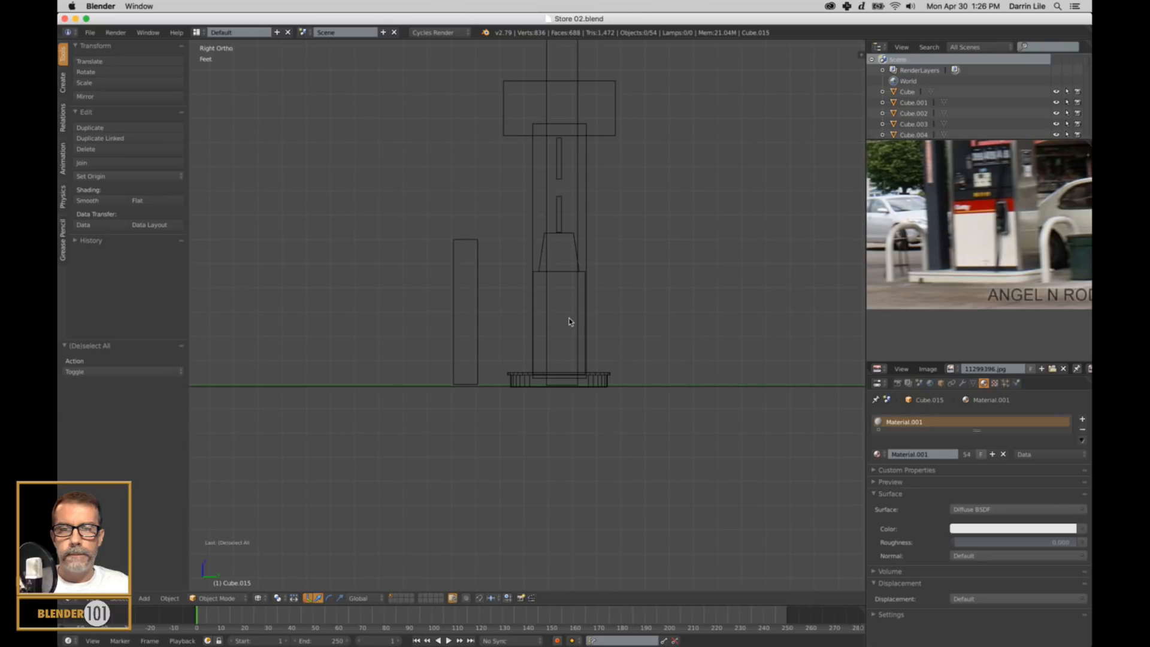
Snap the 3D cursor to the centre of the far pump's main body and clear the selection.
{"action": "right_click", "coordinate": [565, 275]}
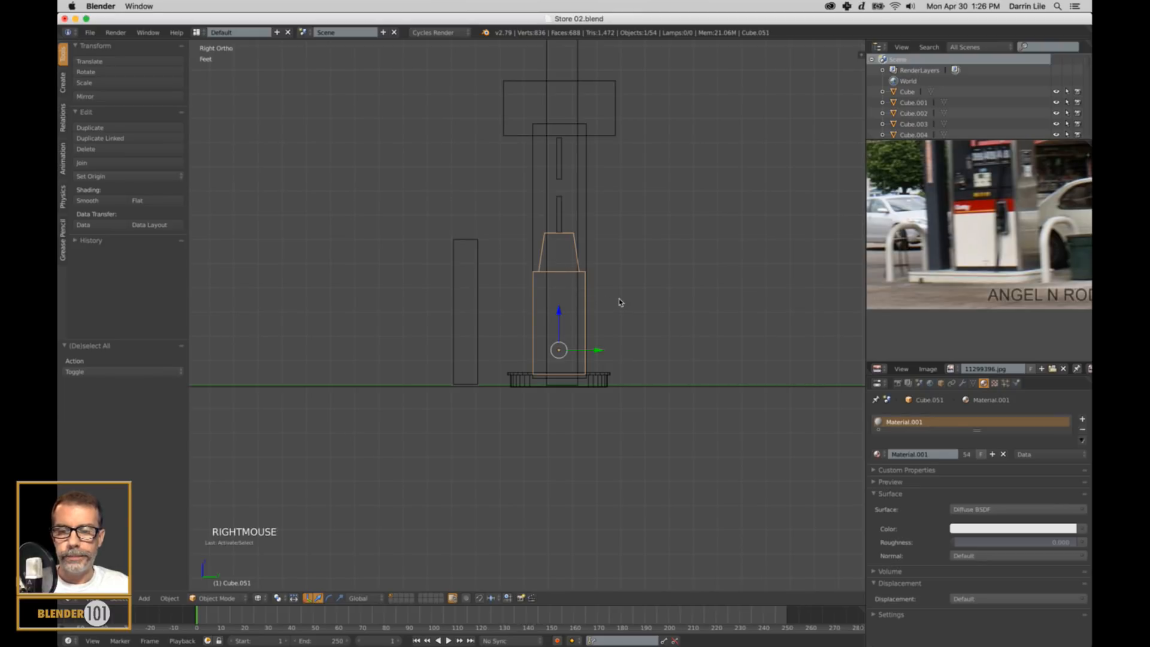
{"action": "key", "text": "shift+s"}
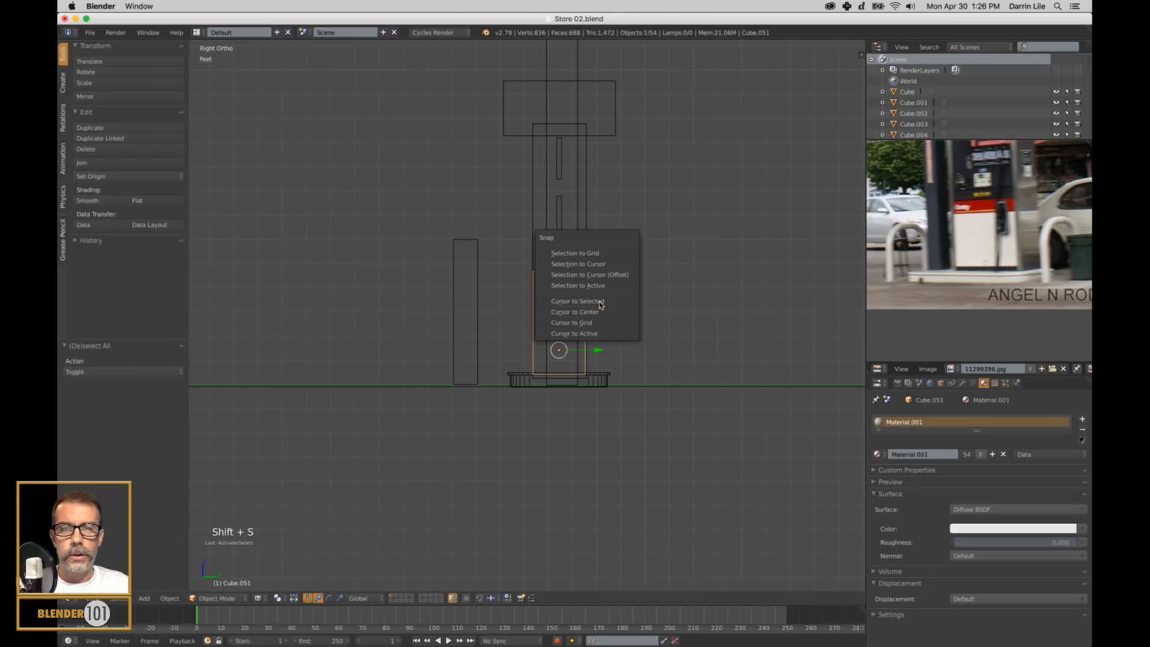
{"action": "left_click", "coordinate": [599, 301]}
{"action": "key", "text": "a"}
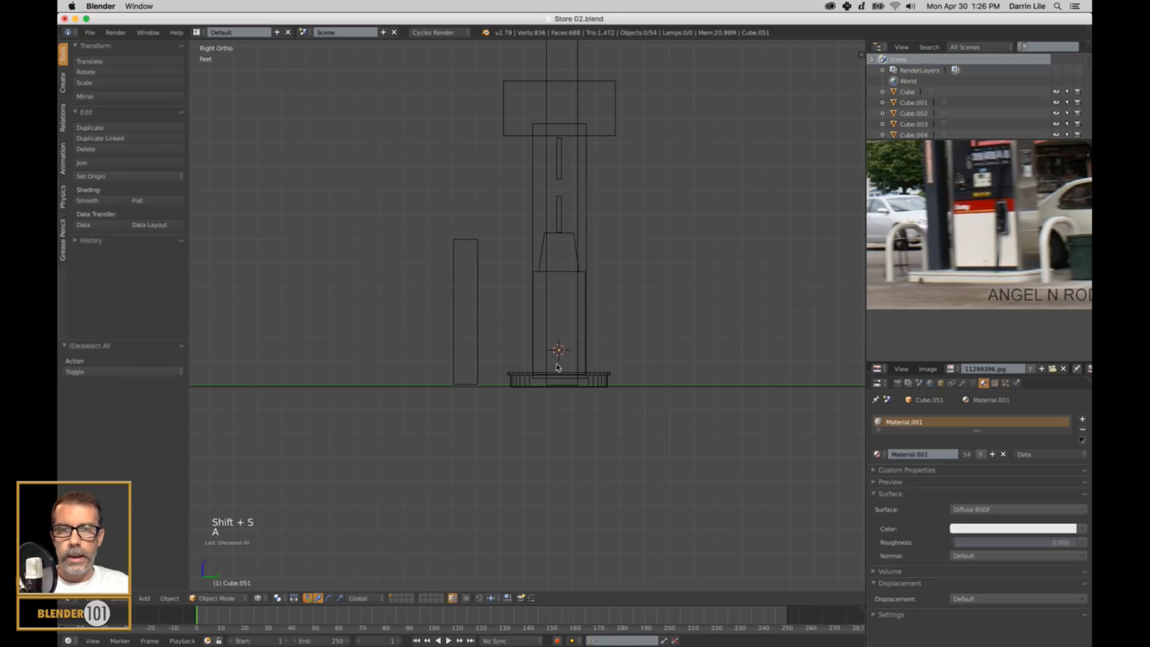
Select the main body of the other pump, beside the lone upright block, and snap the 3D cursor to it.
{"action": "middle_click_drag", "start_coordinate": [556, 367], "coordinate": [583, 375]}
{"action": "scroll", "coordinate": [575, 371], "scroll_direction": "down", "scroll_amount": 4}
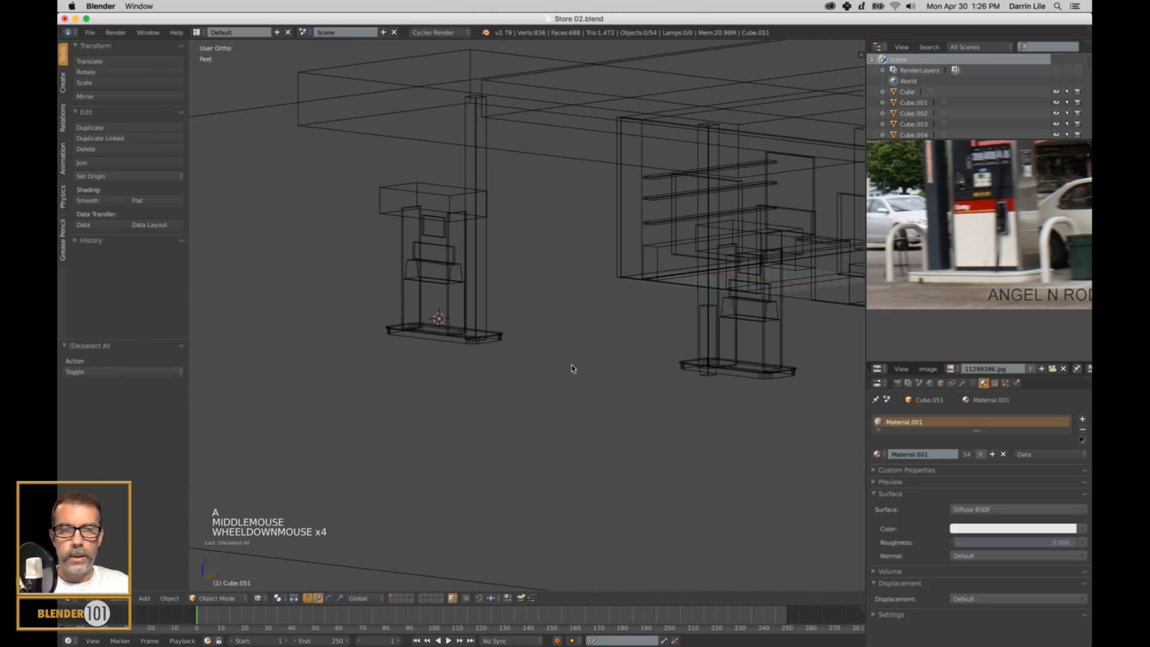
{"action": "right_click", "coordinate": [767, 353]}
{"action": "right_click", "coordinate": [760, 355]}
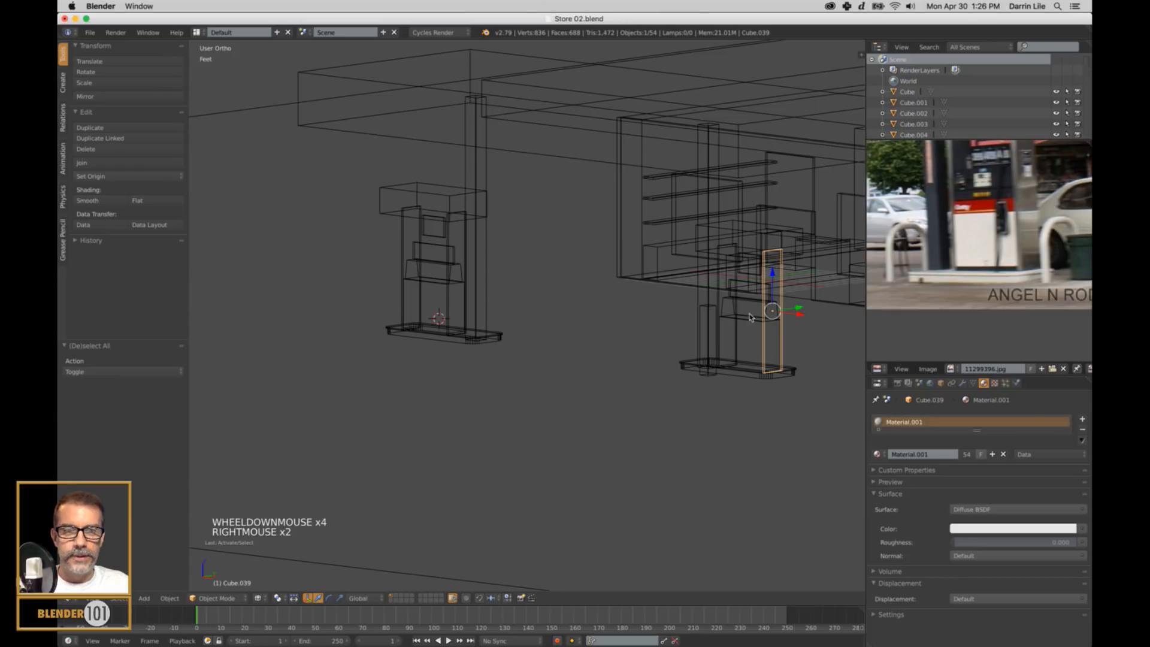
{"action": "right_click", "coordinate": [750, 323]}
{"action": "key", "text": "shift+s"}
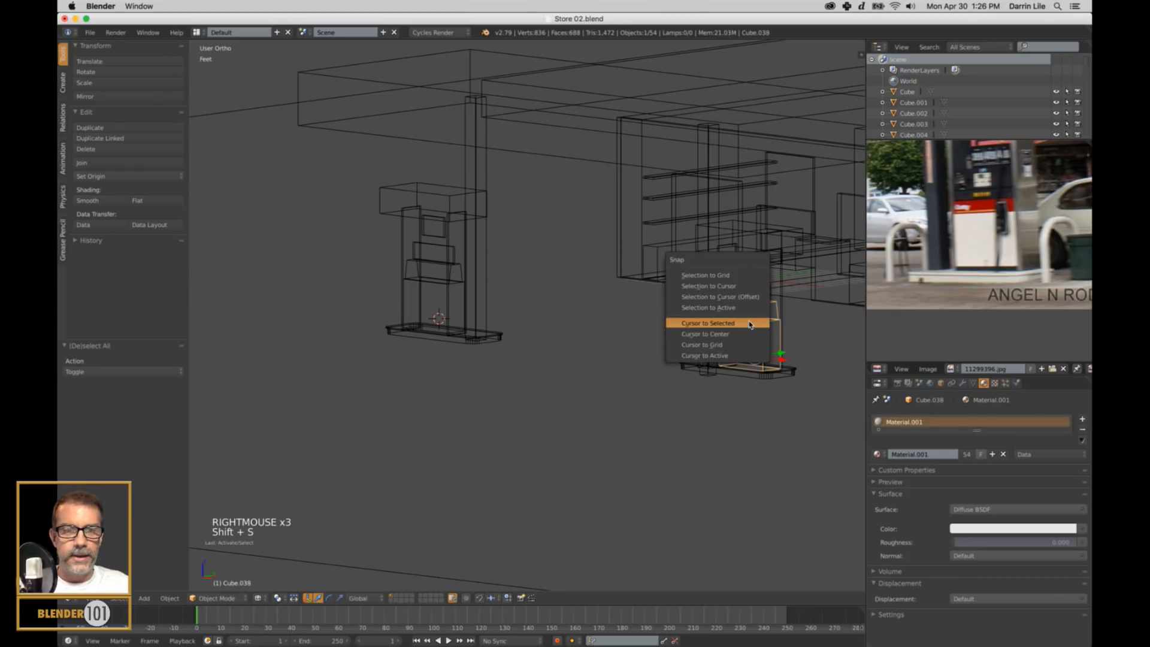
{"action": "left_click", "coordinate": [750, 323]}
Clear the selection and add a Path curve at the 3D cursor for the guard rail, working in the right-side view.
{"action": "key", "text": "KP_3"}
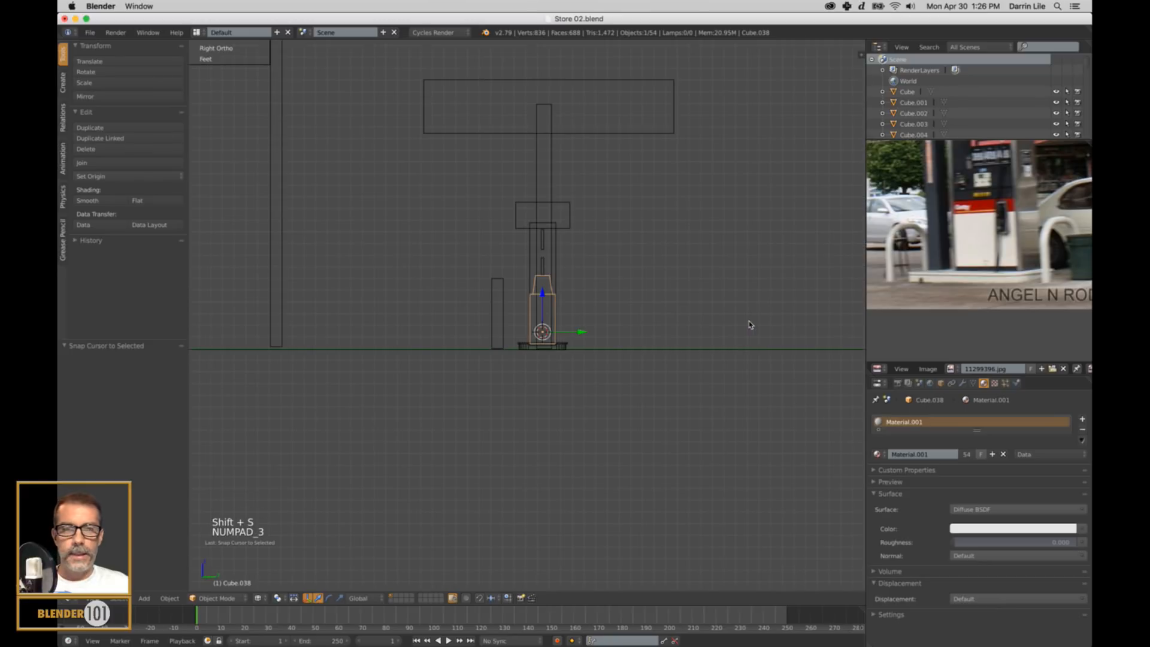
{"action": "scroll", "coordinate": [608, 365], "scroll_direction": "up", "scroll_amount": 6}
{"action": "key", "text": "a"}
{"action": "middle_click_drag", "start_coordinate": [624, 363], "coordinate": [608, 318], "text": "shift"}
{"action": "scroll", "coordinate": [694, 319], "scroll_direction": "up", "scroll_amount": 1, "text": "shift"}
{"action": "key", "text": "shift+a"}
{"action": "mouse_move", "coordinate": [696, 320]}
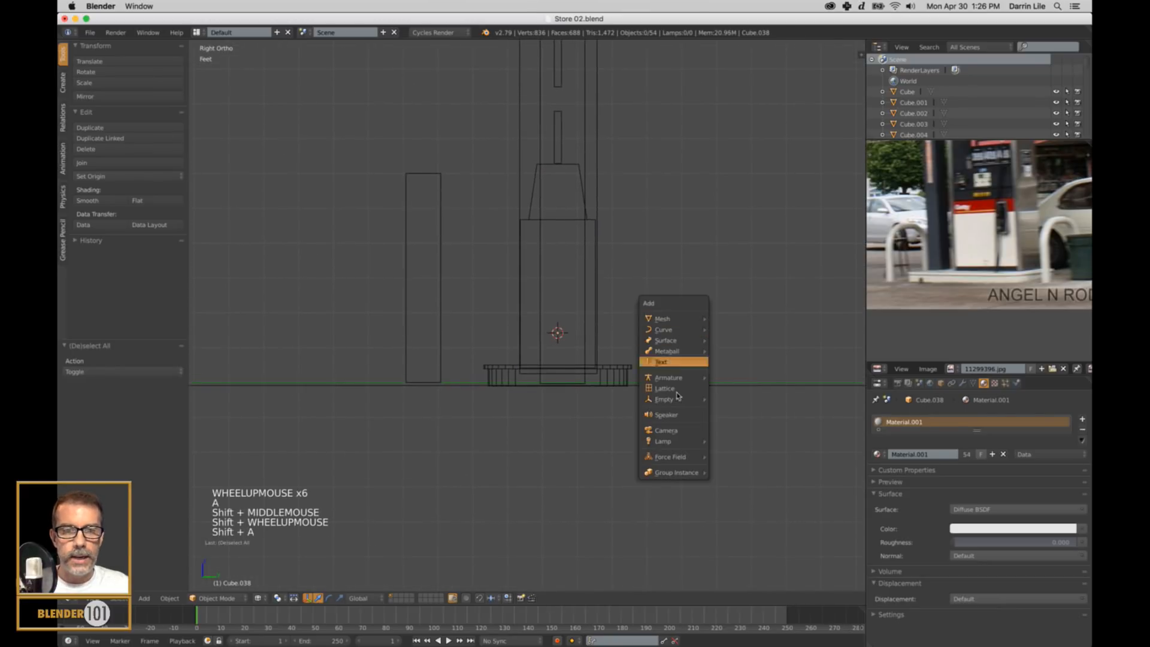
{"action": "mouse_move", "coordinate": [665, 329]}
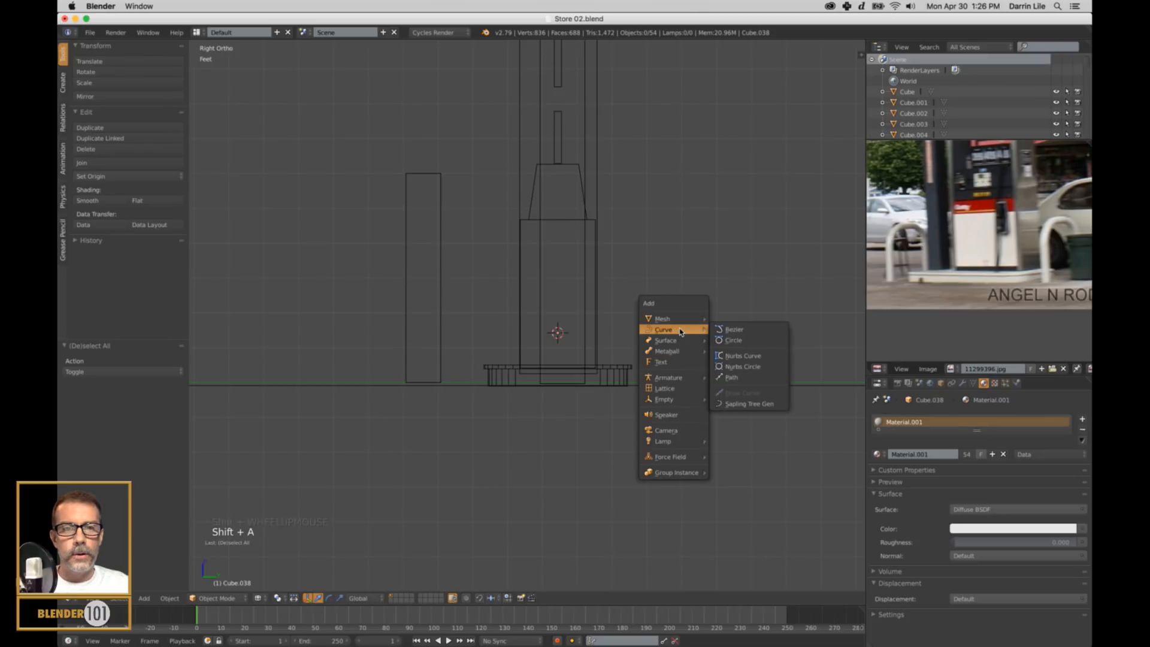
{"action": "left_click", "coordinate": [738, 381]}
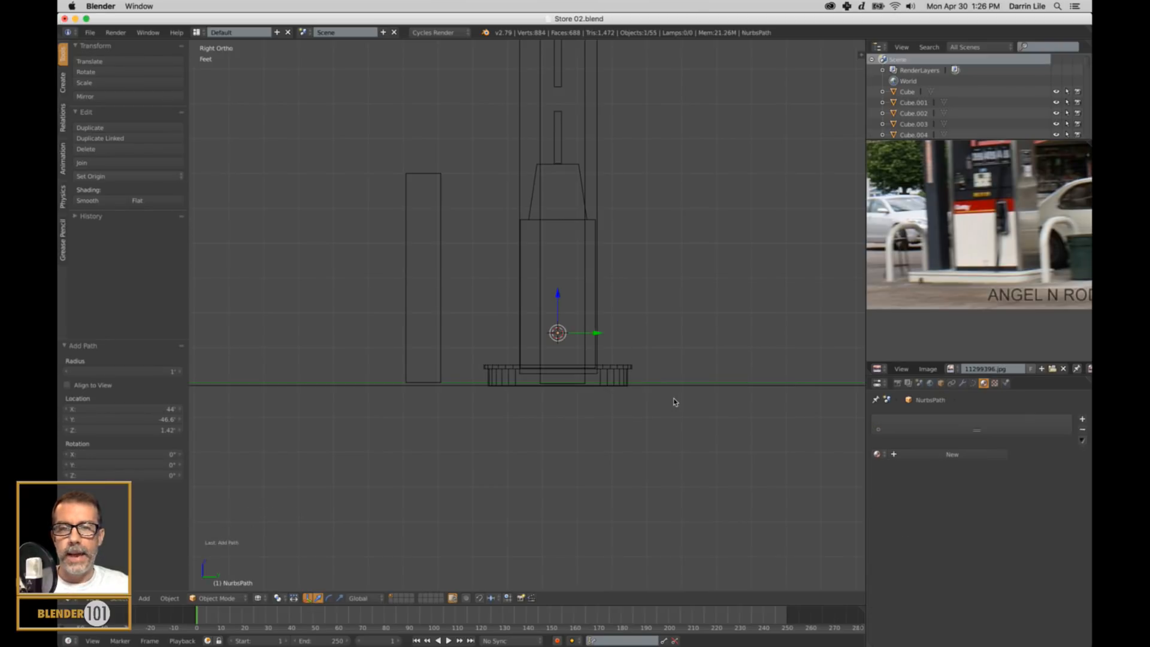
Rotate the path 90° about Z so it runs across the pump island, and raise it about 1.83 ft.
{"action": "middle_click_drag", "start_coordinate": [638, 400], "coordinate": [550, 394]}
{"action": "key", "text": "KP_Decimal"}
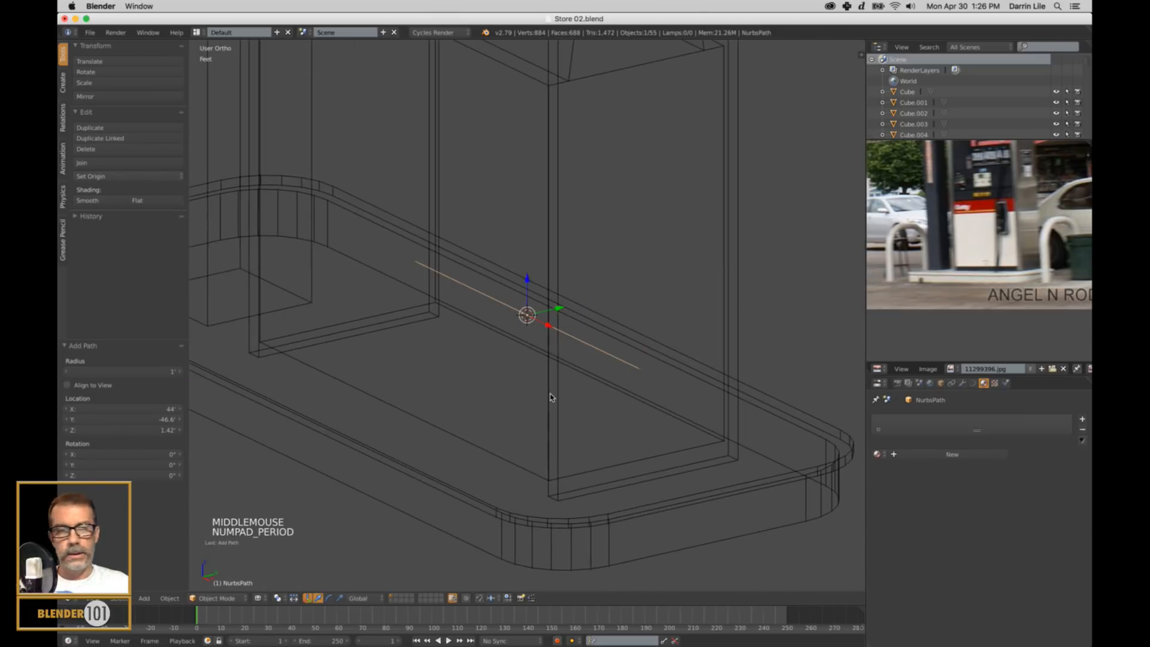
{"action": "scroll", "coordinate": [572, 347], "scroll_direction": "down", "scroll_amount": 1}
{"action": "scroll", "coordinate": [572, 347], "scroll_direction": "down", "scroll_amount": 2}
{"action": "middle_click_drag", "start_coordinate": [572, 347], "coordinate": [605, 366]}
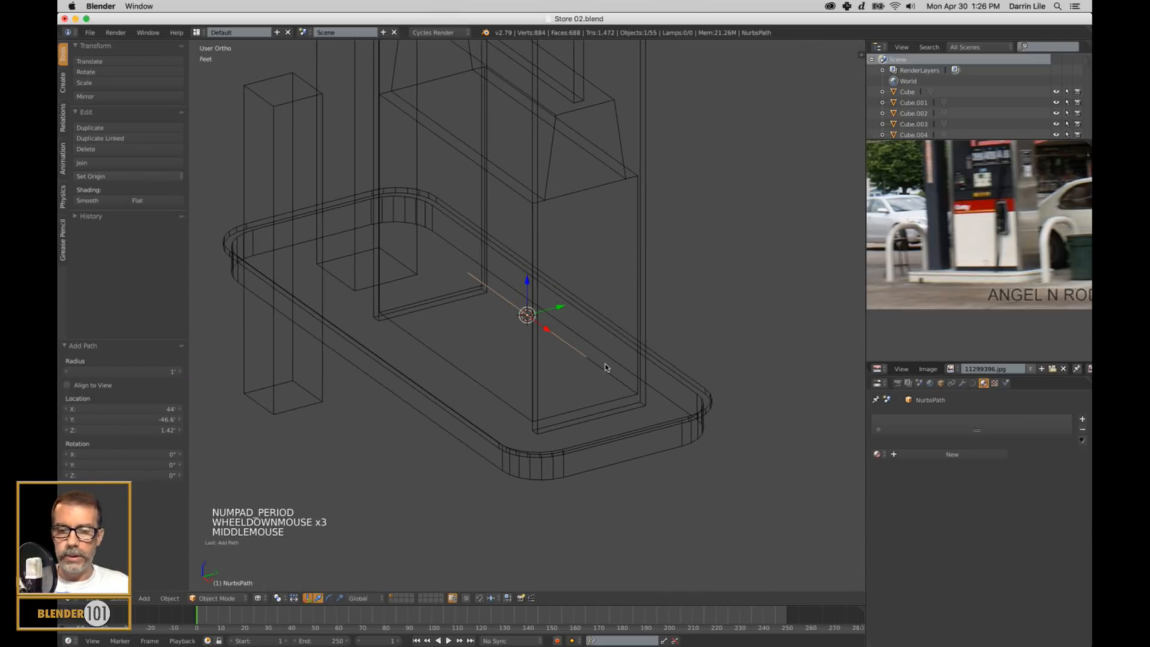
{"action": "key", "text": "r"}
{"action": "key", "text": "z"}
{"action": "key", "text": "9"}
{"action": "key", "text": "0"}
{"action": "key", "text": "Return"}
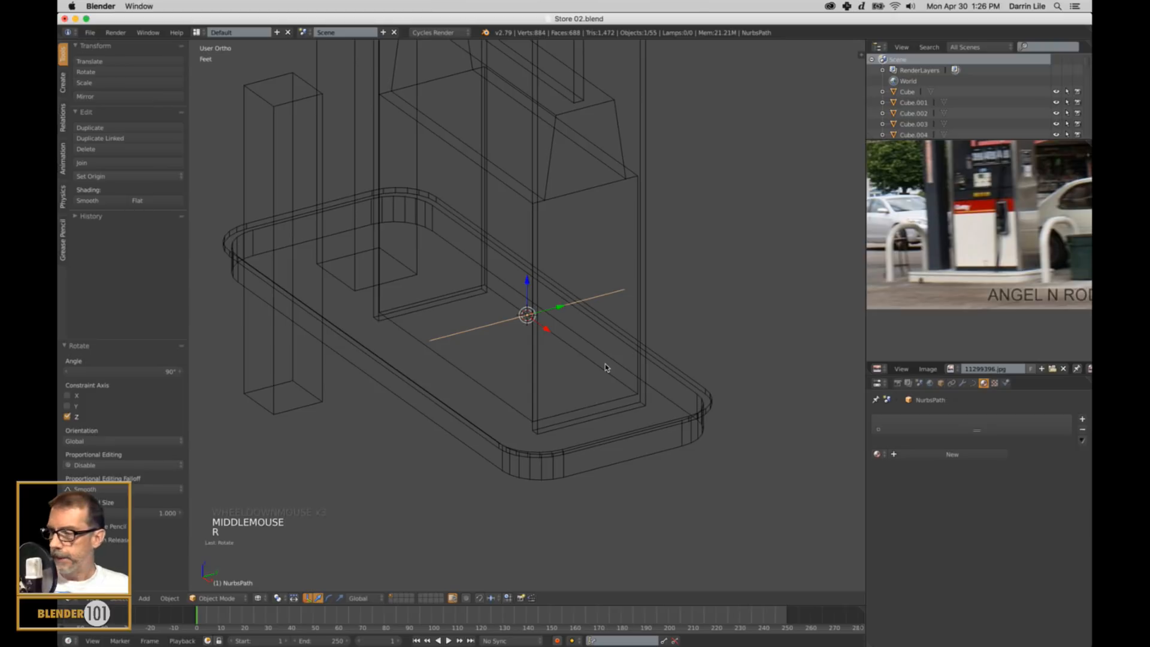
{"action": "key", "text": "KP_3"}
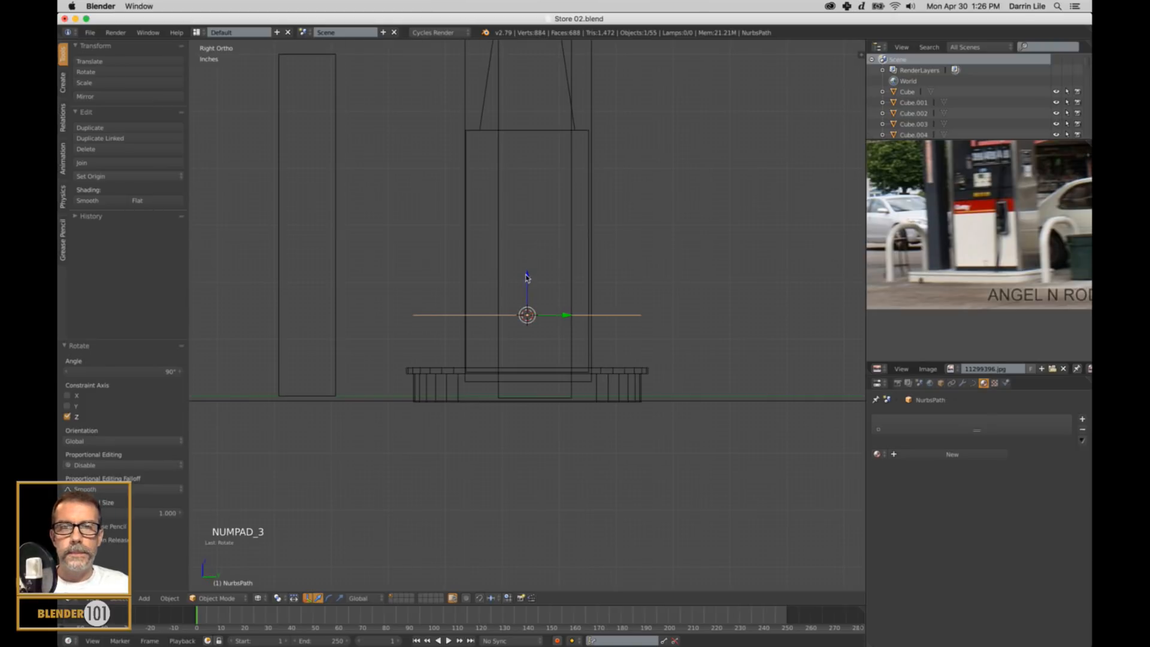
{"action": "left_click_drag", "start_coordinate": [527, 278], "coordinate": [547, 173]}
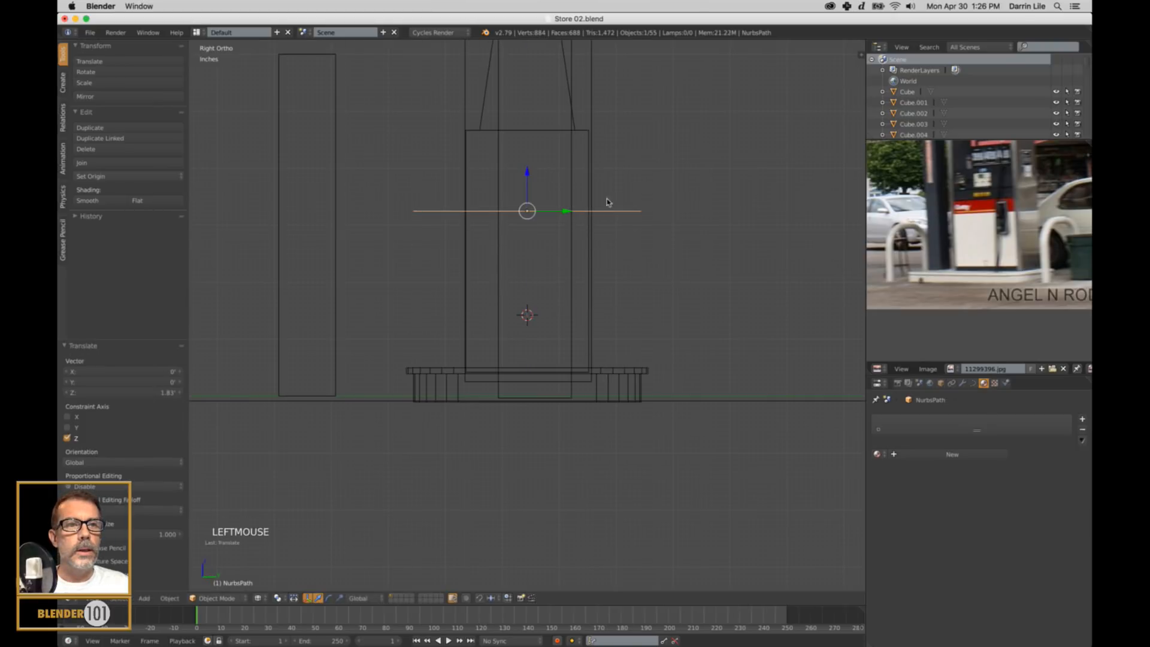
Lower both end points of the path about 1.08 ft to bend it into an arch.
{"action": "key", "text": "Tab"}
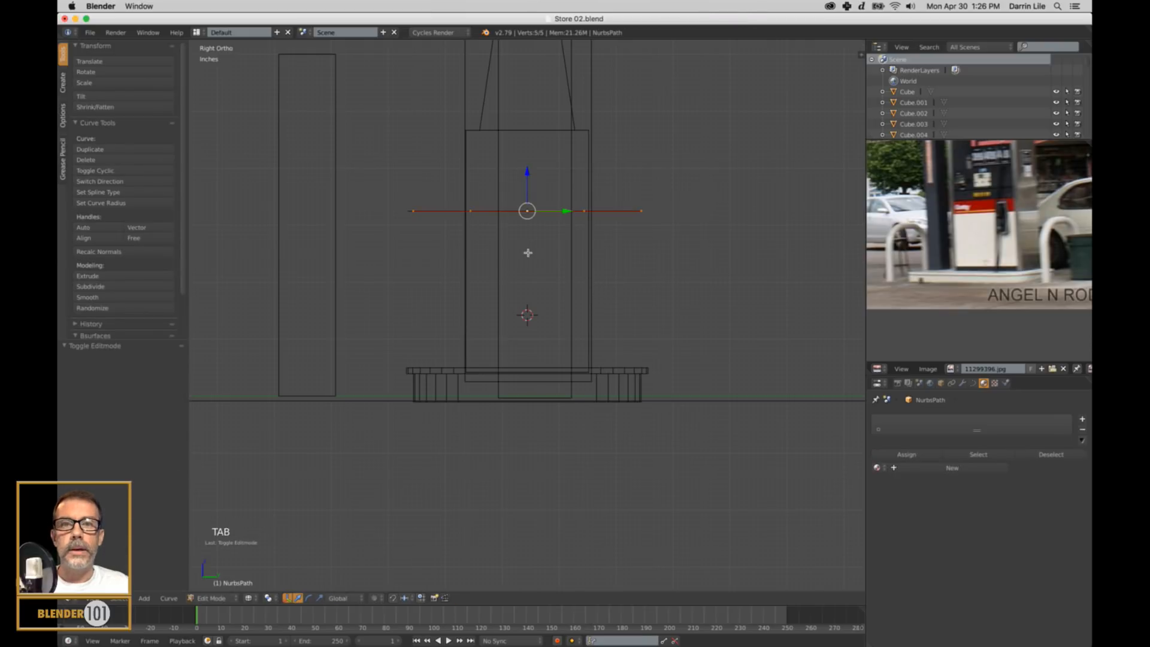
{"action": "right_click", "coordinate": [642, 215]}
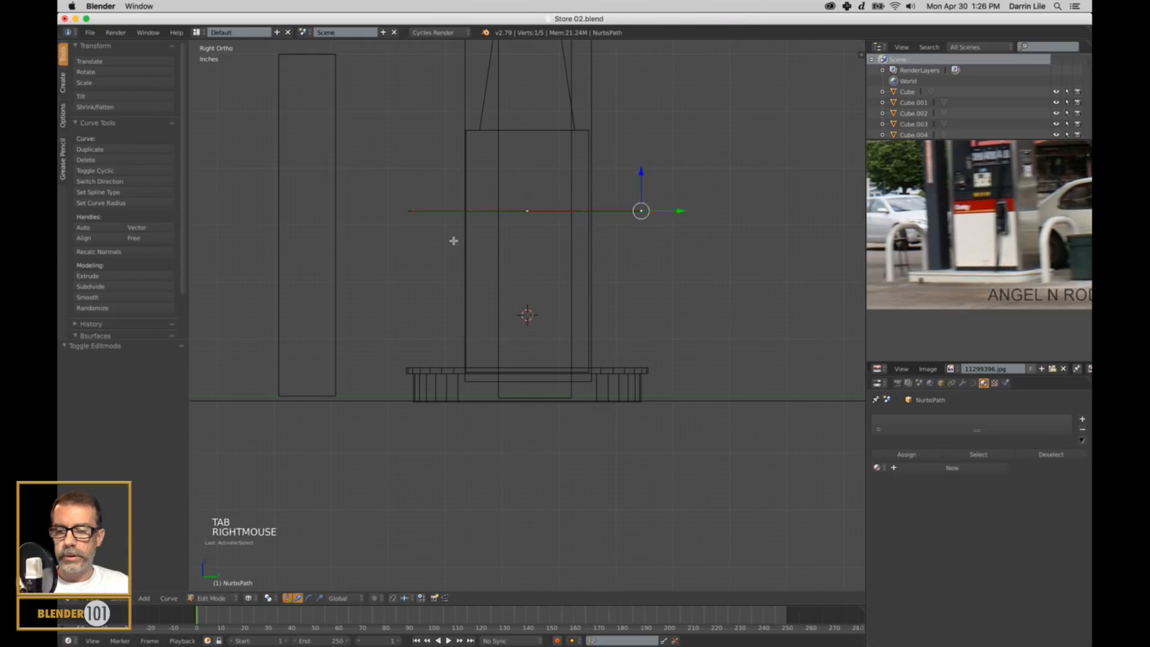
{"action": "right_click", "coordinate": [412, 216], "text": "shift"}
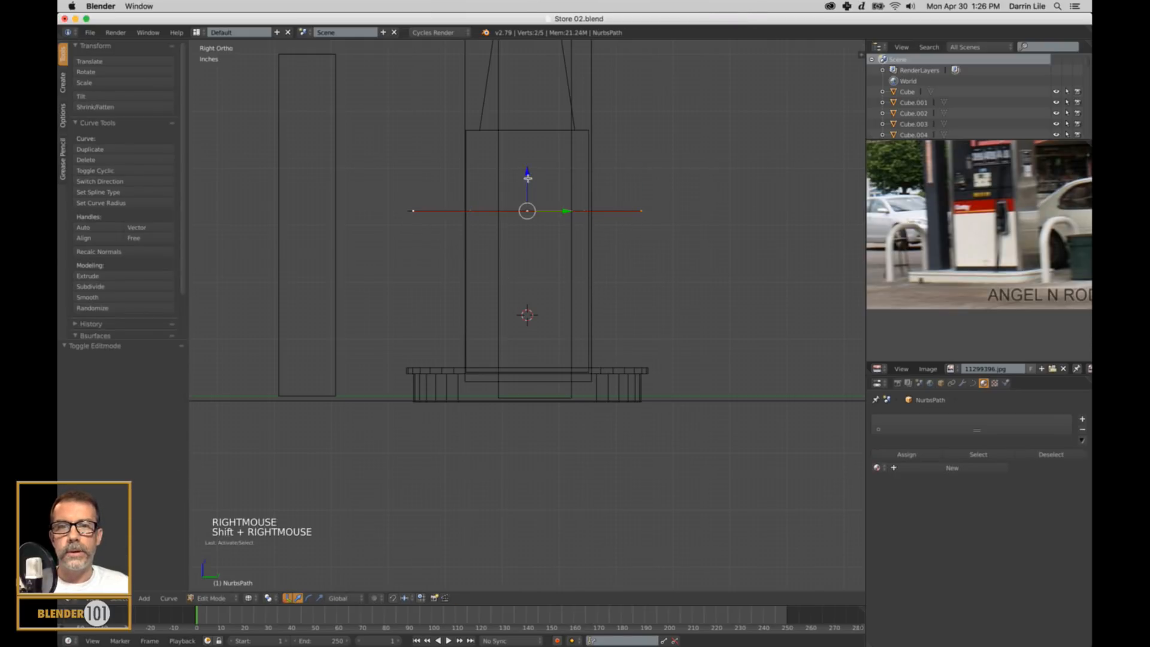
{"action": "left_click_drag", "start_coordinate": [527, 178], "coordinate": [509, 243]}
Spread the arch's two upper control points apart by scaling them about 1.4 along Y.
{"action": "right_click", "coordinate": [482, 211]}
{"action": "right_click", "coordinate": [583, 212], "text": "shift"}
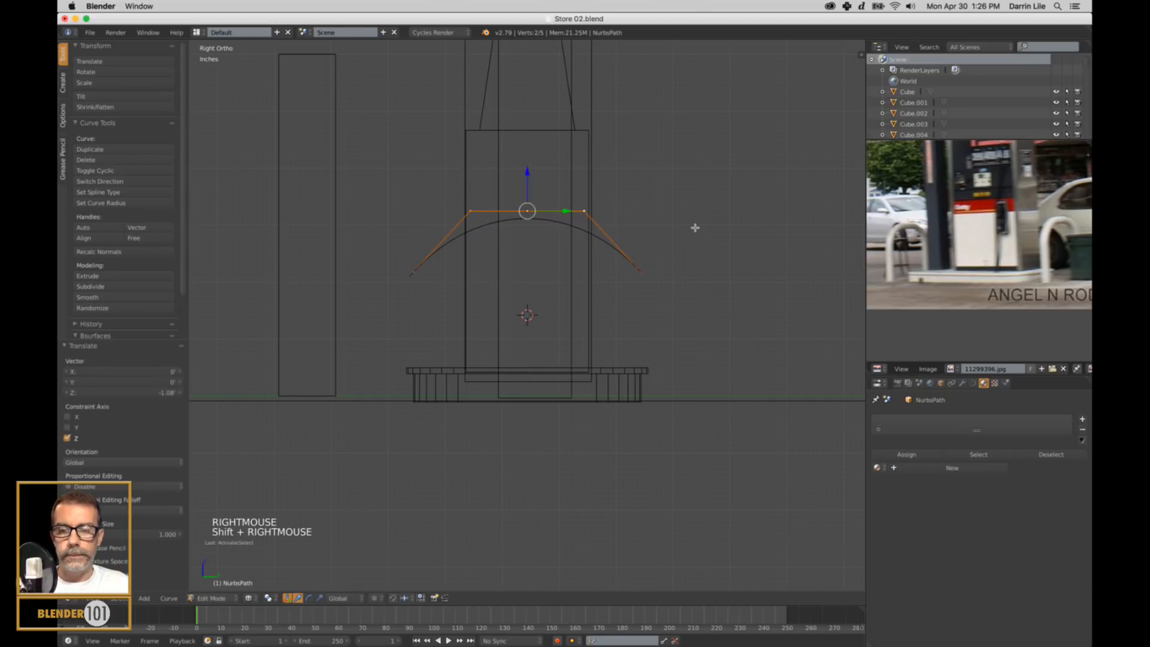
{"action": "key", "text": "s"}
{"action": "key", "text": "y"}
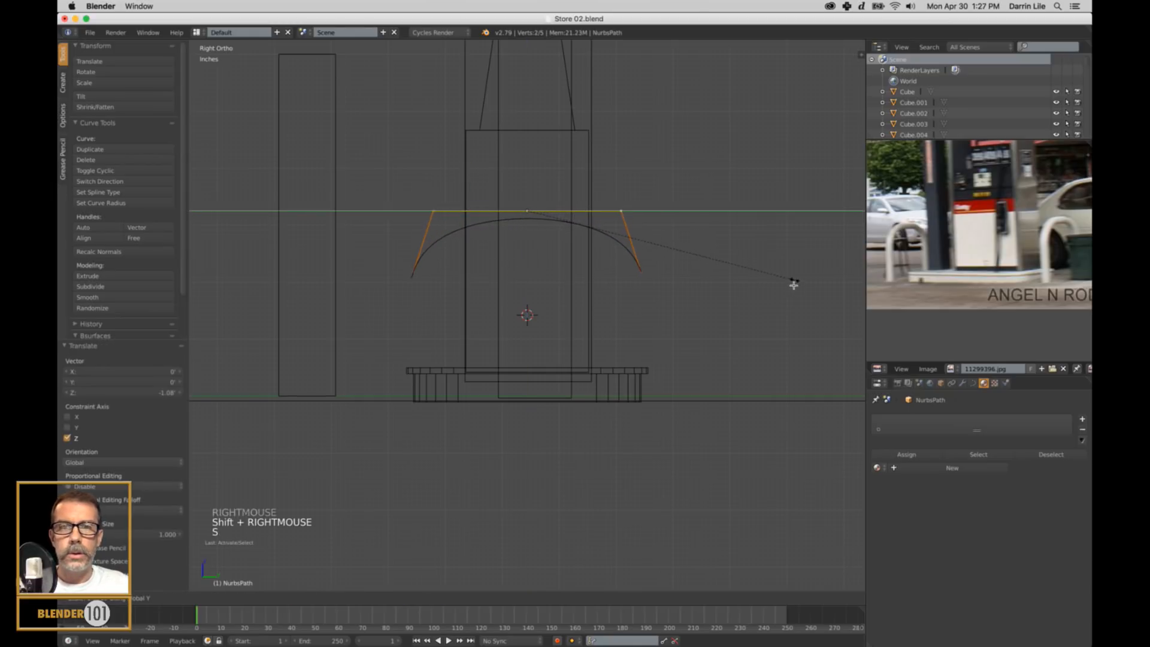
{"action": "left_click", "coordinate": [754, 282]}
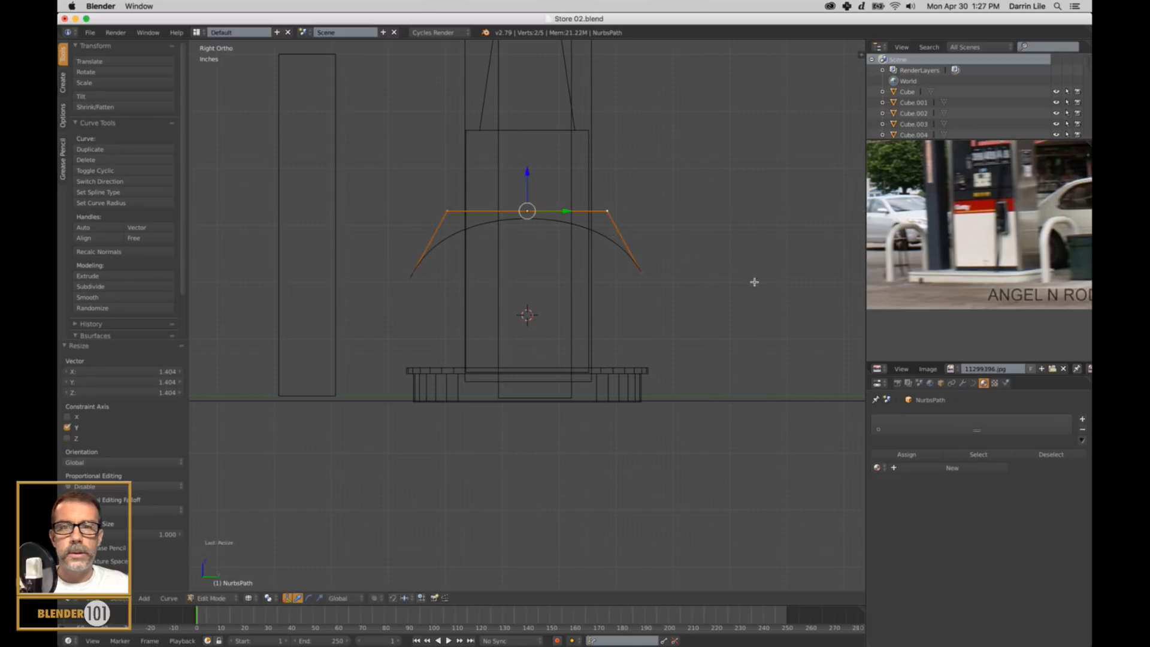
Extrude both end points of the arch straight down to ground level and review the curve in Object Mode before resuming editing.
{"action": "right_click", "coordinate": [639, 275]}
{"action": "right_click", "coordinate": [411, 284], "text": "shift"}
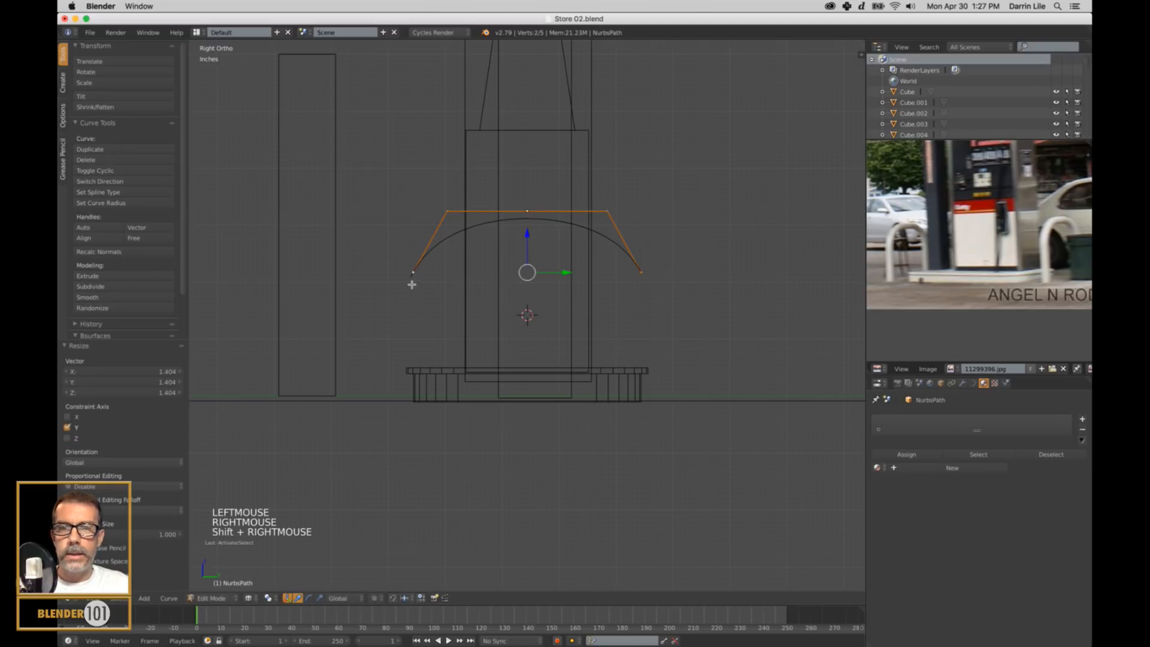
{"action": "key", "text": "e"}
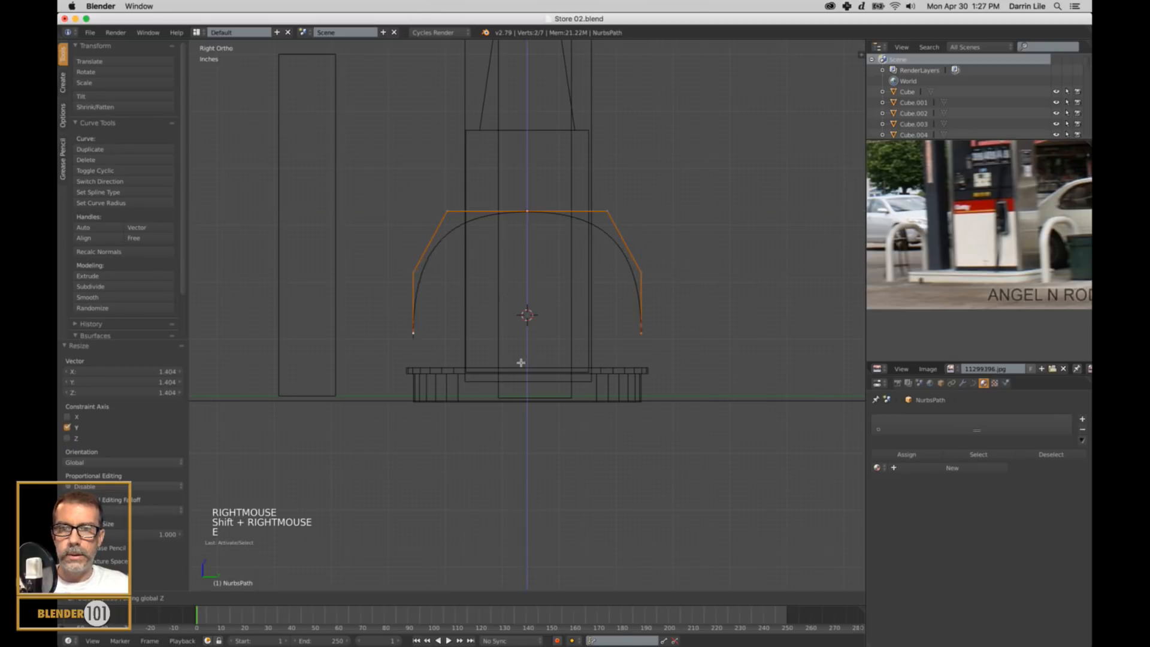
{"action": "left_click", "coordinate": [521, 422]}
{"action": "key", "text": "Tab"}
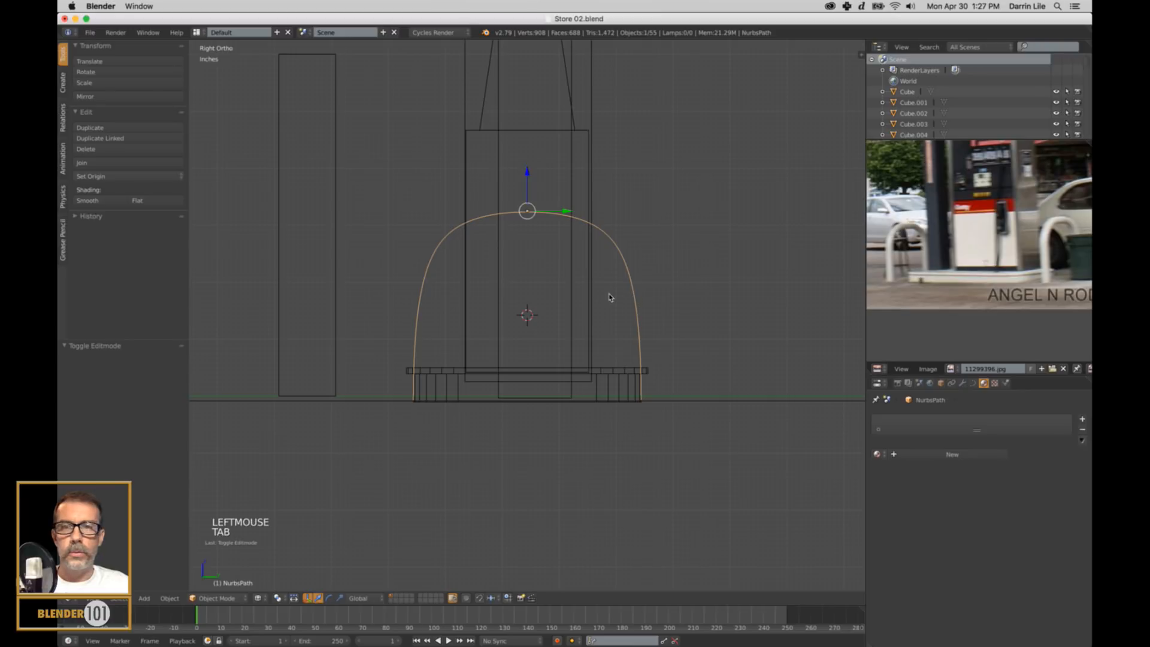
{"action": "key", "text": "Tab"}
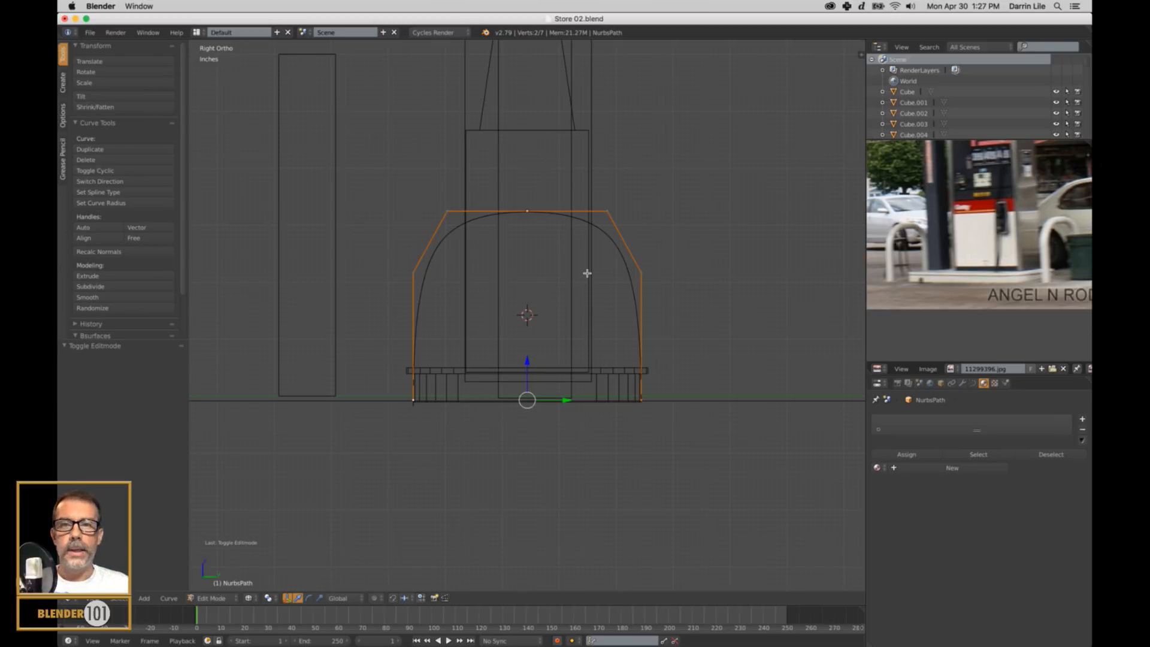
{"action": "right_click", "coordinate": [640, 276]}
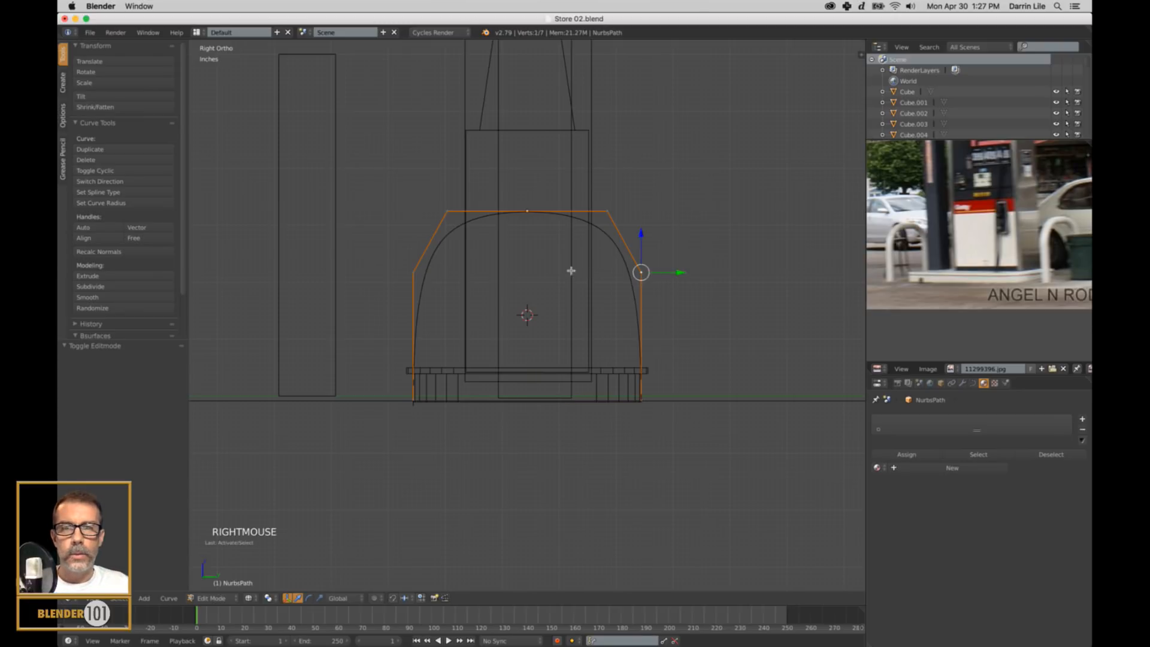
{"action": "right_click", "coordinate": [413, 273], "text": "shift"}
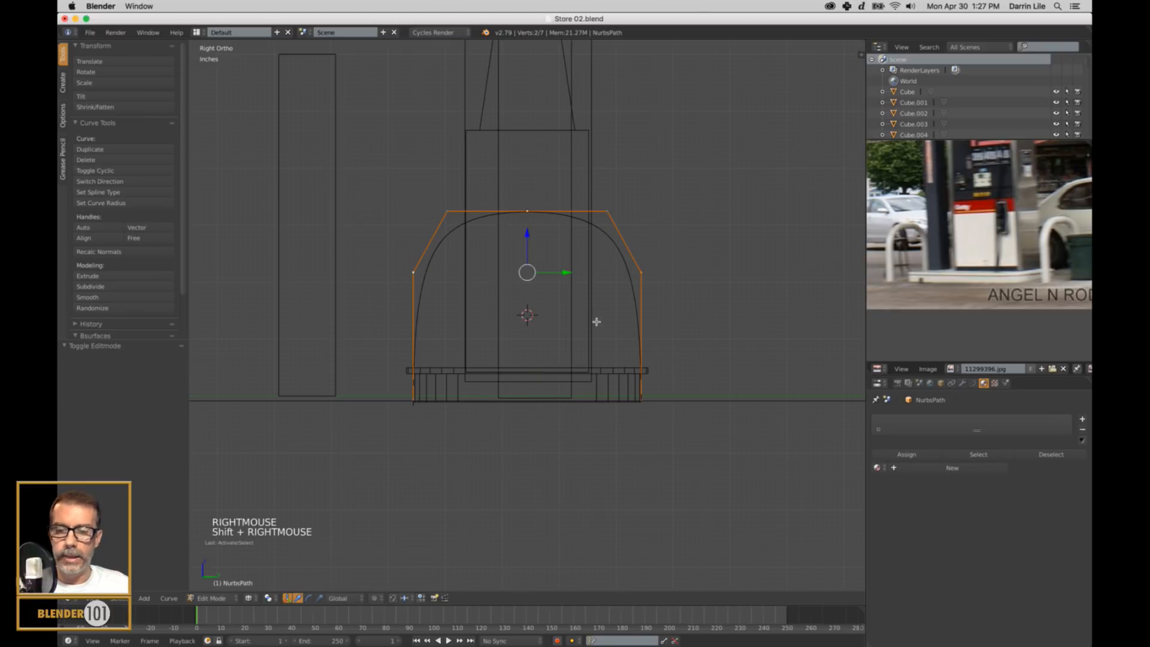
{"action": "key", "text": "s"}
{"action": "key", "text": "y"}
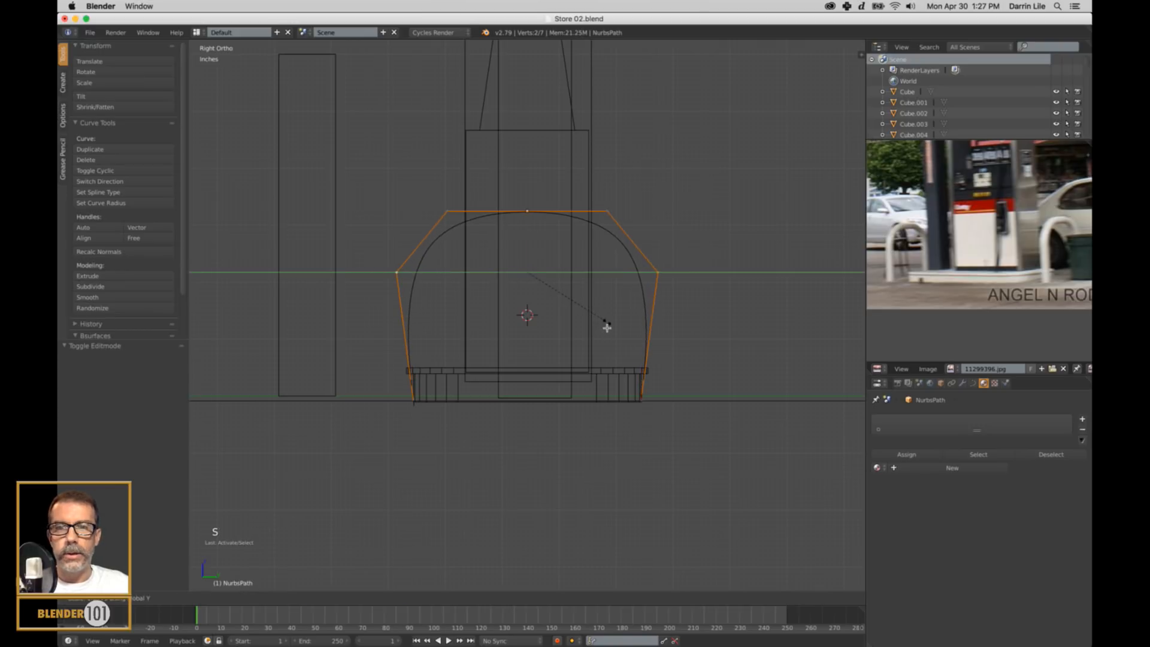
{"action": "right_click", "coordinate": [597, 325]}
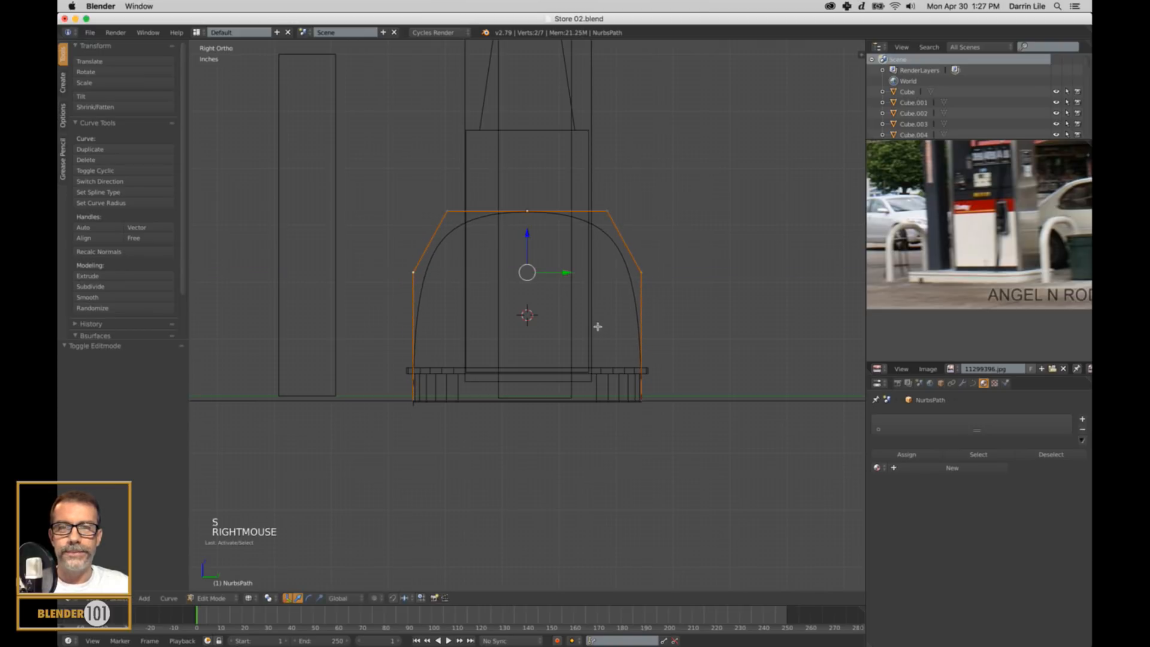
Widen the arch's two upper corner points slightly along Y and leave Edit Mode.
{"action": "right_click", "coordinate": [613, 212]}
{"action": "right_click", "coordinate": [465, 213], "text": "shift"}
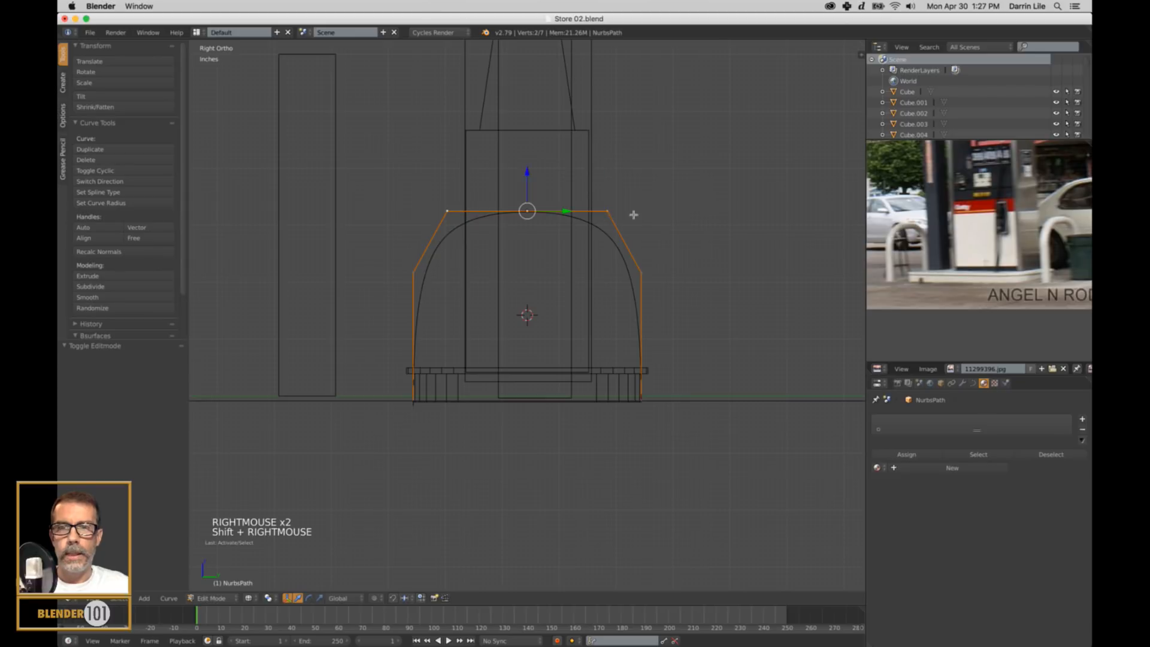
{"action": "key", "text": "s"}
{"action": "key", "text": "y"}
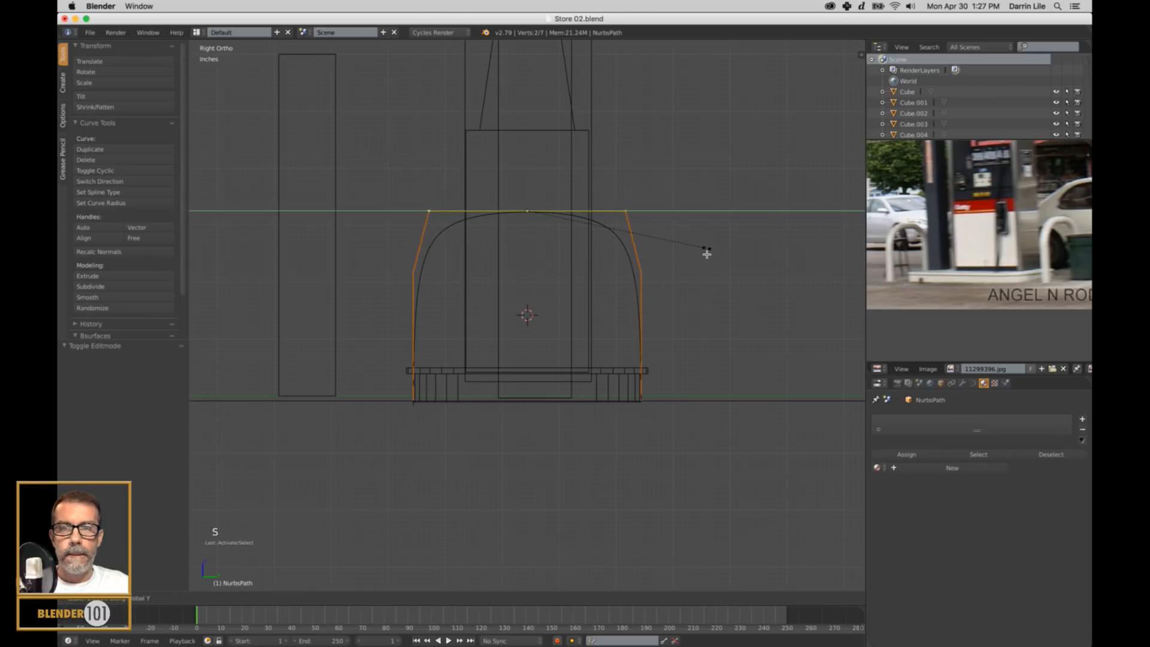
{"action": "left_click", "coordinate": [705, 254]}
{"action": "key", "text": "Tab"}
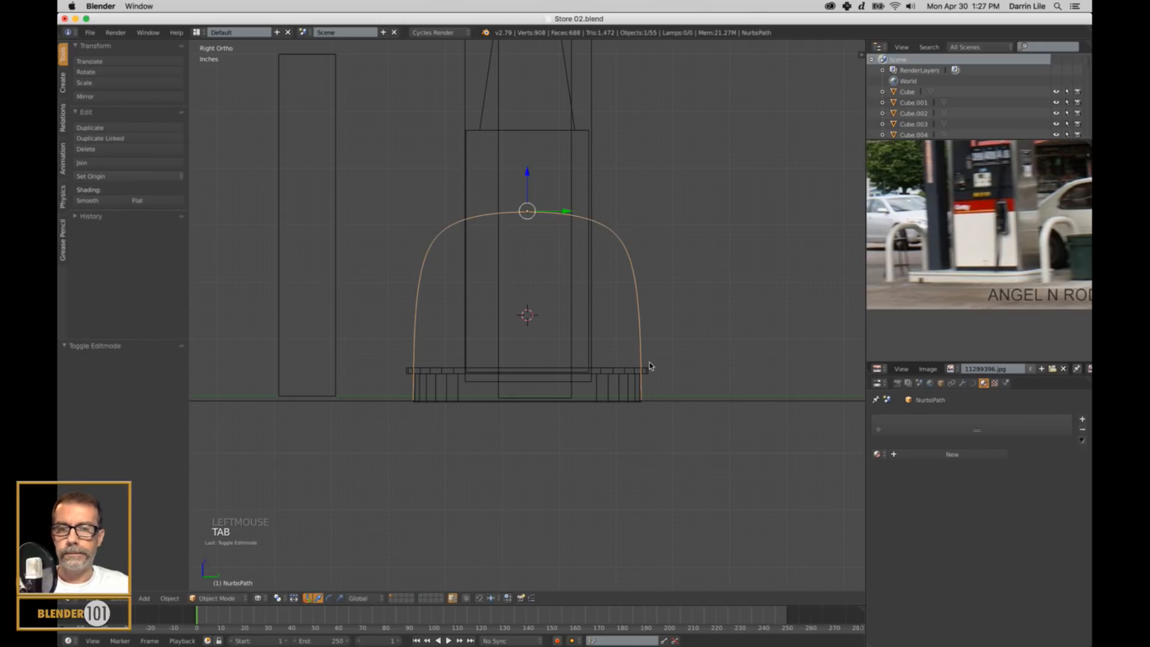
Spread the arch's two bottom end points by scaling them about 1.022 along Y, and apply the curve's rotation and scale in Object Mode.
{"action": "key", "text": "Tab"}
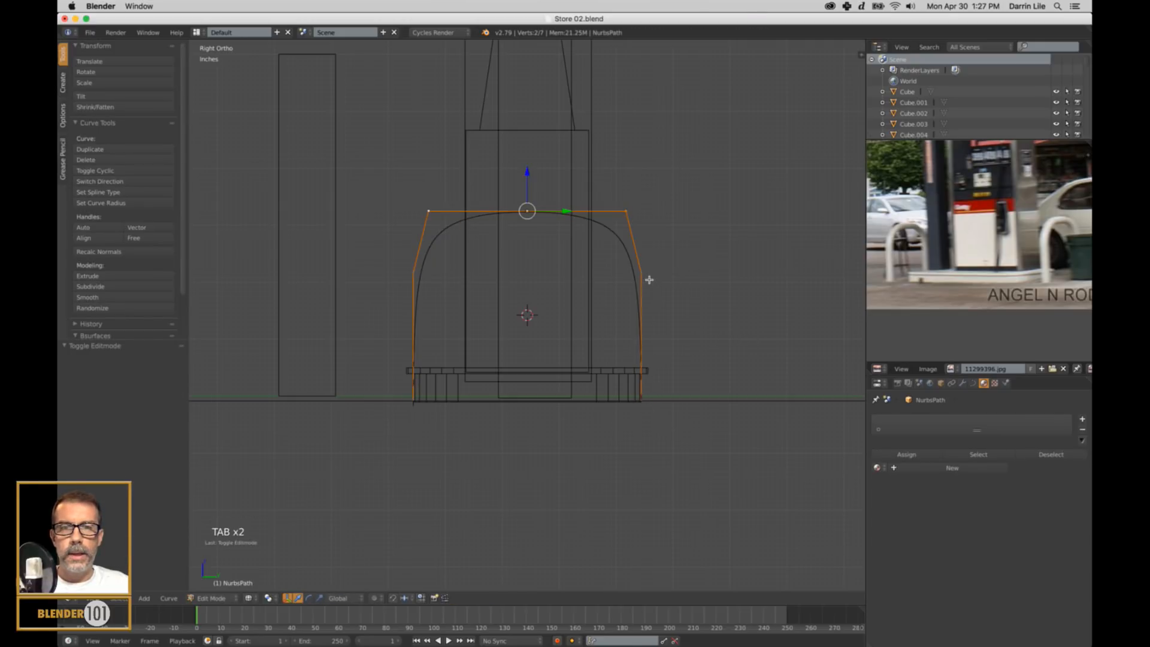
{"action": "right_click", "coordinate": [642, 400]}
{"action": "right_click", "coordinate": [399, 403], "text": "shift"}
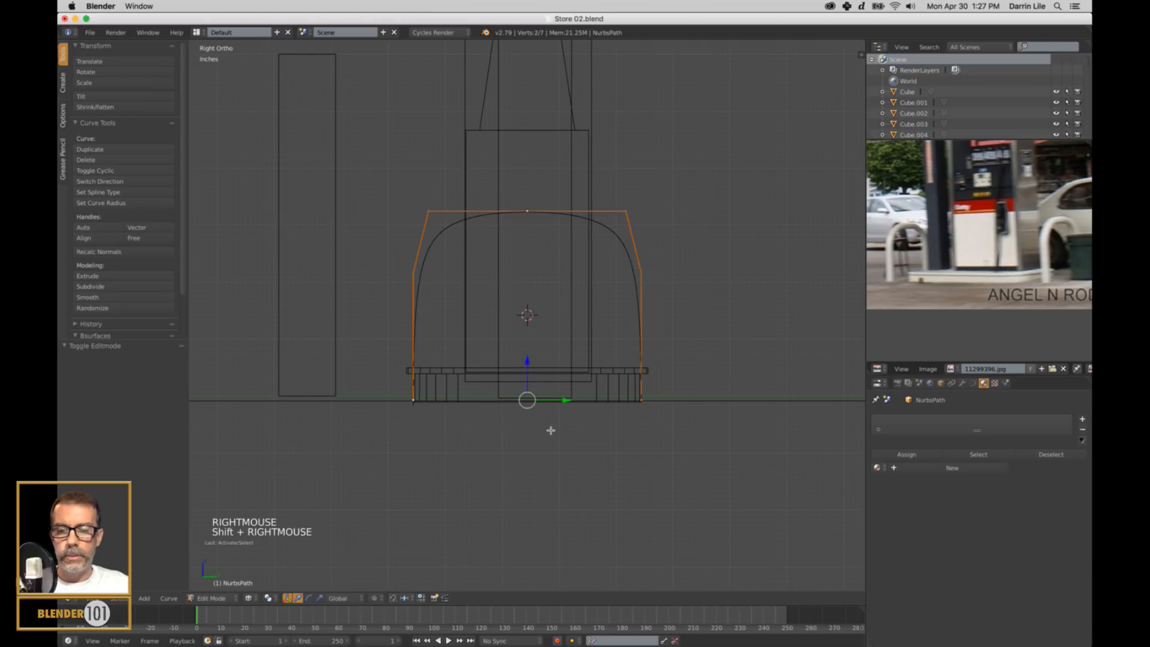
{"action": "key", "text": "s"}
{"action": "key", "text": "y"}
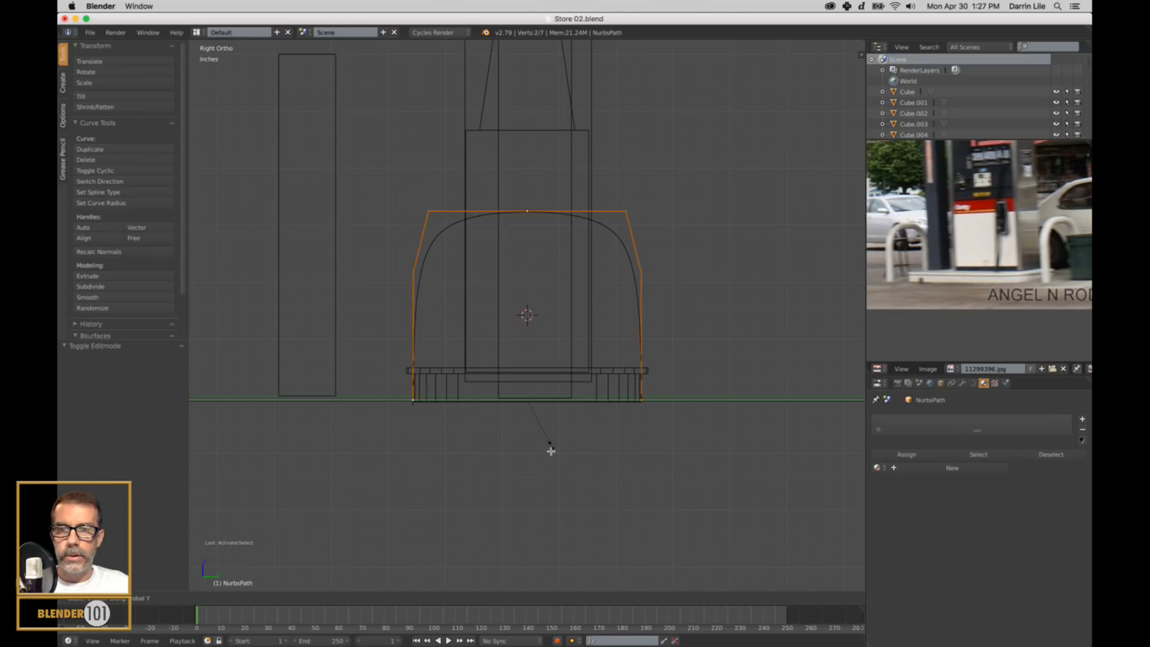
{"action": "left_click", "coordinate": [553, 457], "text": "shift"}
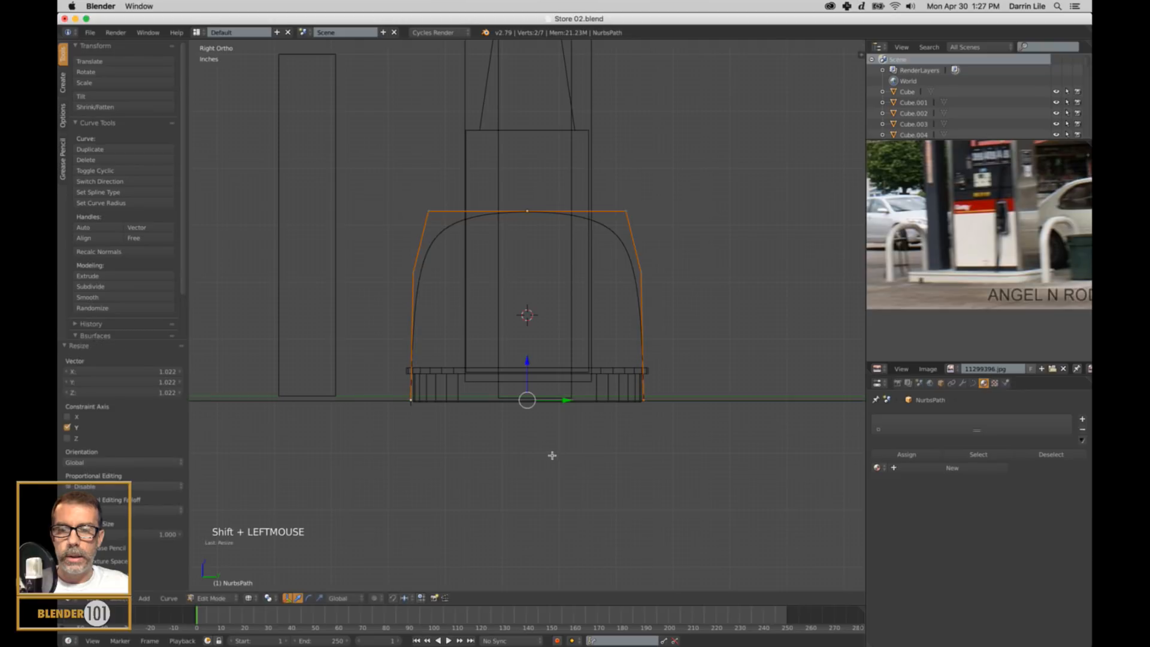
{"action": "key", "text": "Tab"}
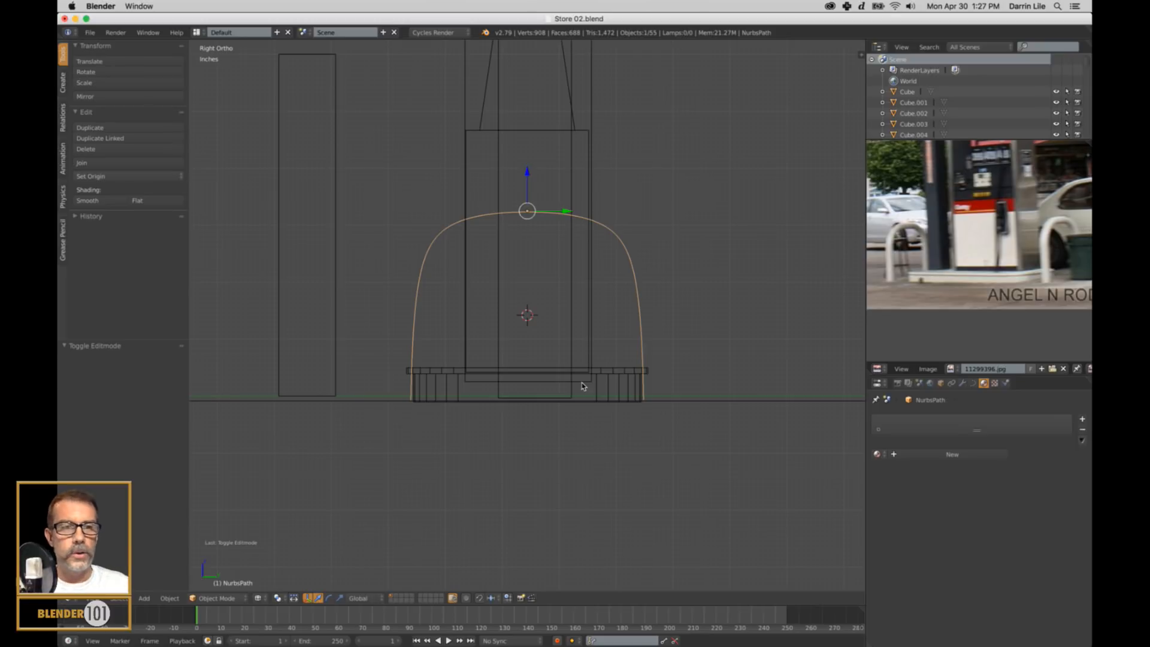
{"action": "key", "text": "ctrl+a"}
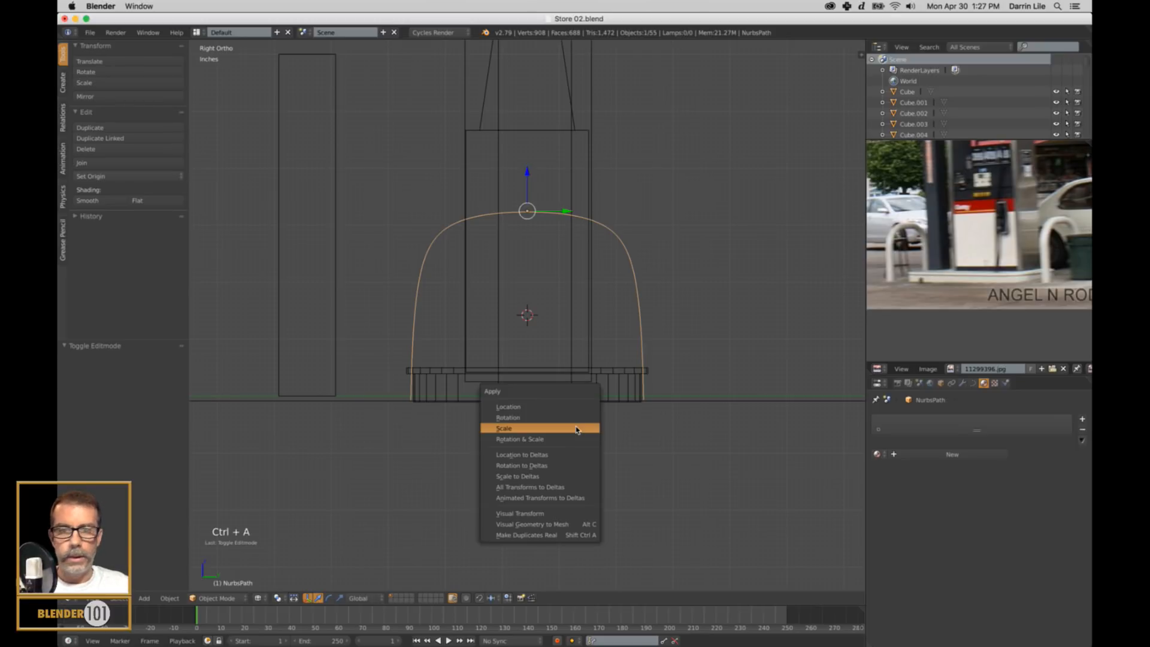
{"action": "left_click", "coordinate": [542, 439]}
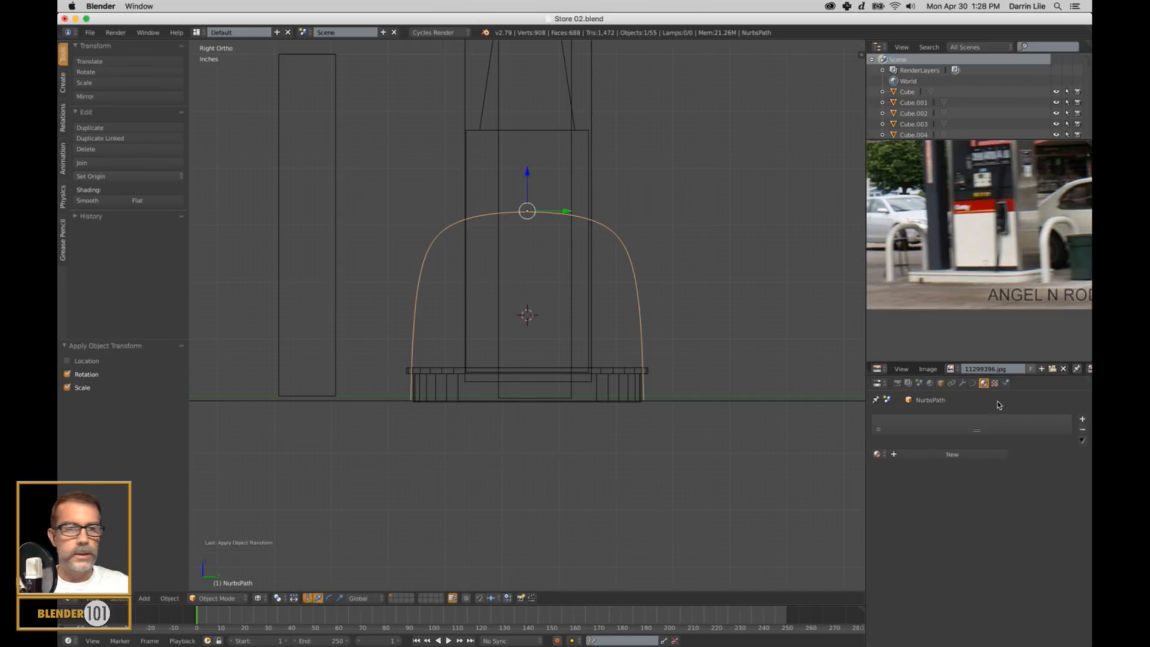
Turn the curve into a tube by setting its fill mode to Full and its bevel depth to about 2.58 inches.
{"action": "left_click", "coordinate": [973, 384]}
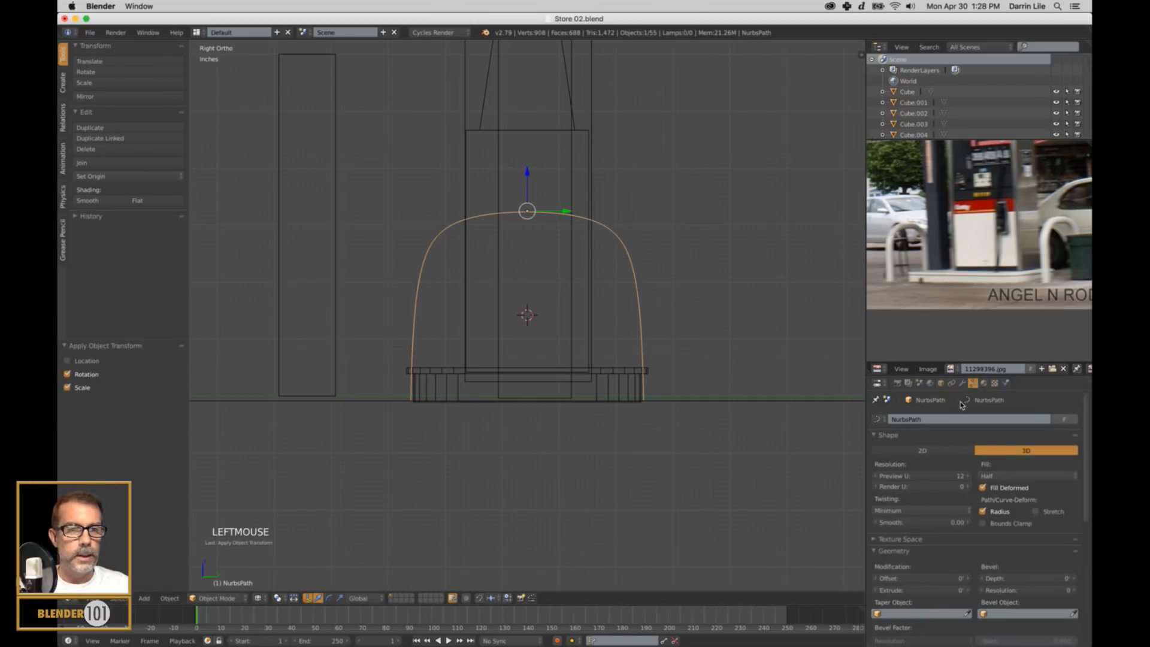
{"action": "left_click_drag", "start_coordinate": [976, 378], "coordinate": [977, 311]}
{"action": "left_click", "coordinate": [1005, 410]}
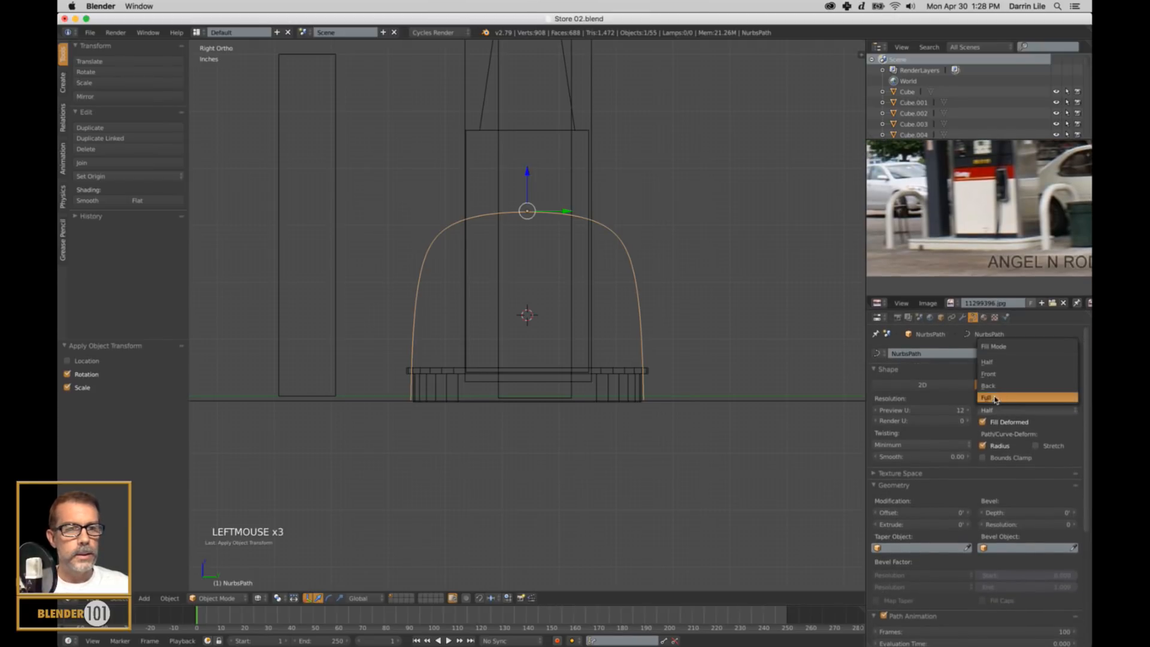
{"action": "left_click", "coordinate": [988, 397]}
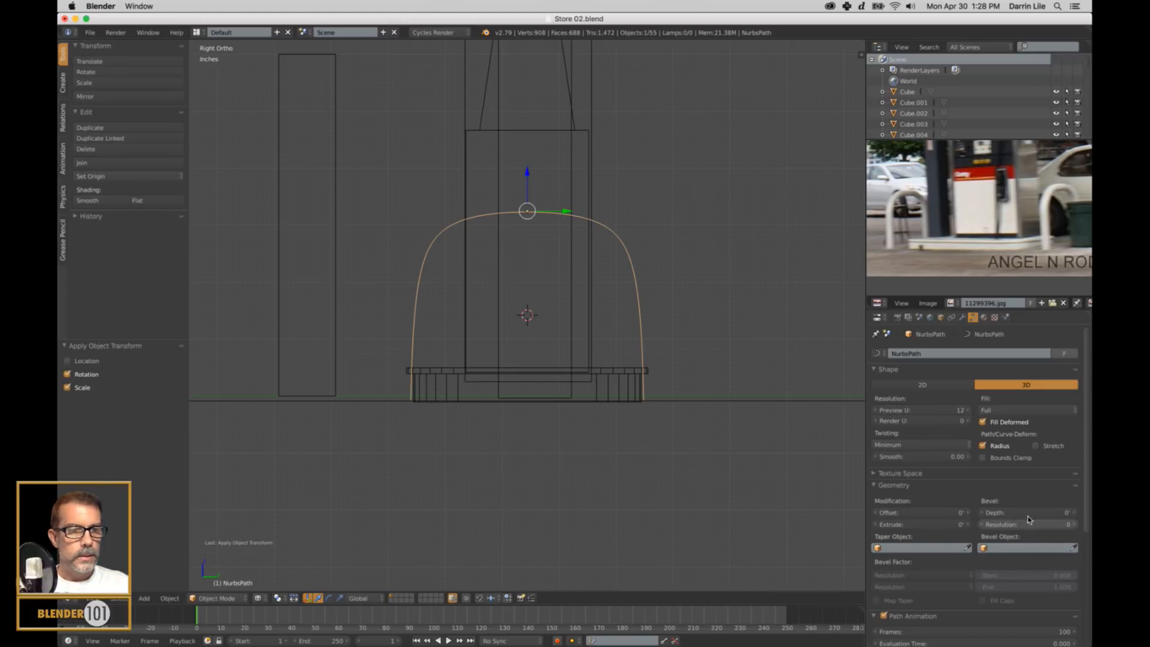
{"action": "scroll", "coordinate": [1029, 518], "scroll_direction": "down", "scroll_amount": 4}
{"action": "mouse_move", "coordinate": [1010, 471]}
{"action": "left_mouse_down"}
{"action": "mouse_move", "coordinate": [1065, 474]}
{"action": "mouse_move", "coordinate": [1005, 474]}
{"action": "left_mouse_up"}
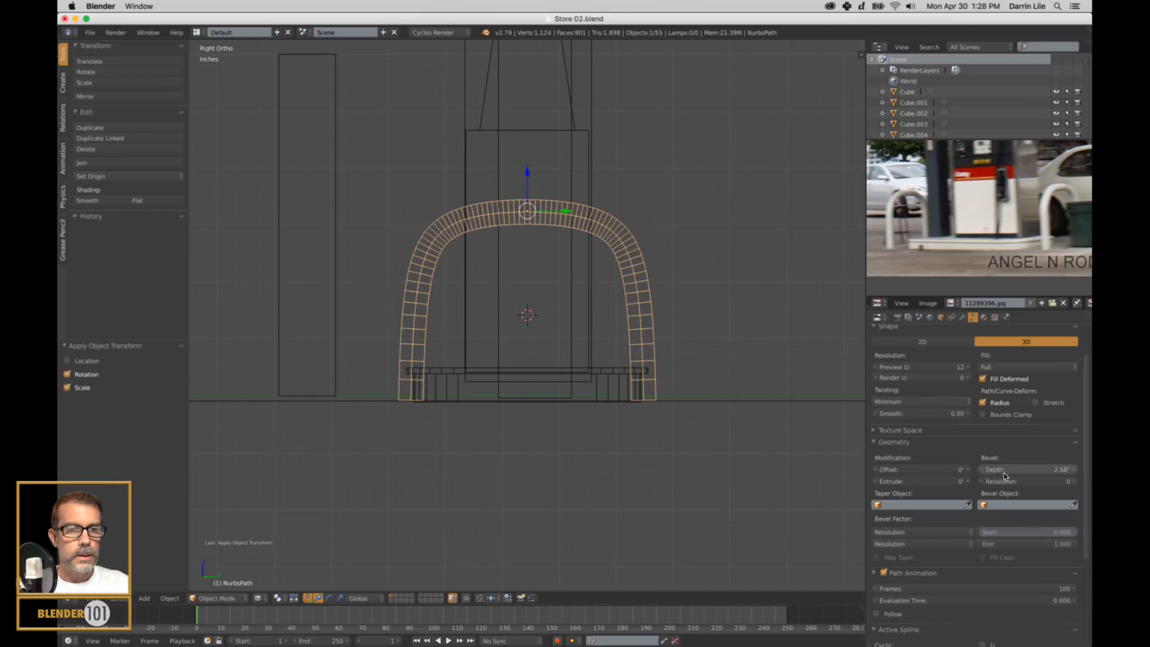
Display the scene as solid and move the rail about 4.9 ft along X, out beyond the end of the pump island.
{"action": "key", "text": "z"}
{"action": "mouse_move", "coordinate": [632, 390]}
{"action": "middle_mouse_down"}
{"action": "mouse_move", "coordinate": [551, 384]}
{"action": "mouse_move", "coordinate": [569, 385]}
{"action": "middle_mouse_up"}
{"action": "left_click_drag", "start_coordinate": [556, 229], "coordinate": [758, 370]}
{"action": "scroll", "coordinate": [758, 370], "scroll_direction": "down", "scroll_amount": 2}
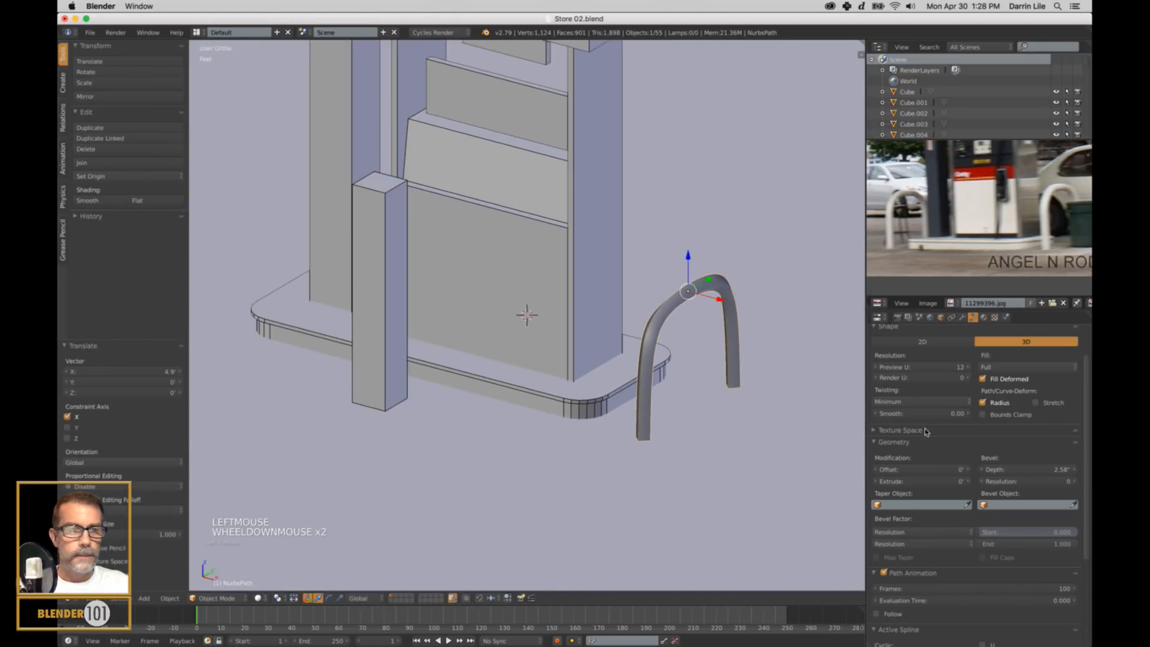
Round the rail's tube with a bevel resolution of 5, trying 4 as a comparison in perspective view.
{"action": "left_click_drag", "start_coordinate": [996, 487], "coordinate": [1022, 488]}
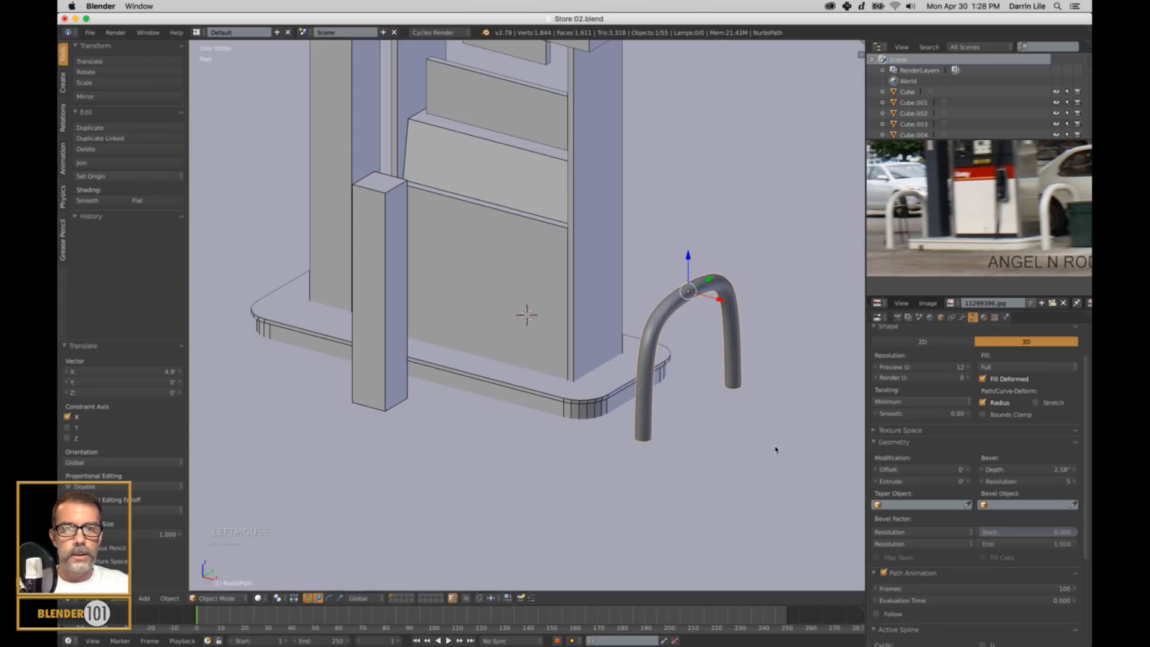
{"action": "scroll", "coordinate": [649, 383], "scroll_direction": "up", "scroll_amount": 3}
{"action": "middle_click_drag", "start_coordinate": [649, 383], "coordinate": [324, 305], "text": "shift"}
{"action": "scroll", "coordinate": [529, 314], "scroll_direction": "up", "scroll_amount": 3}
{"action": "scroll", "coordinate": [534, 341], "scroll_direction": "down", "scroll_amount": 1}
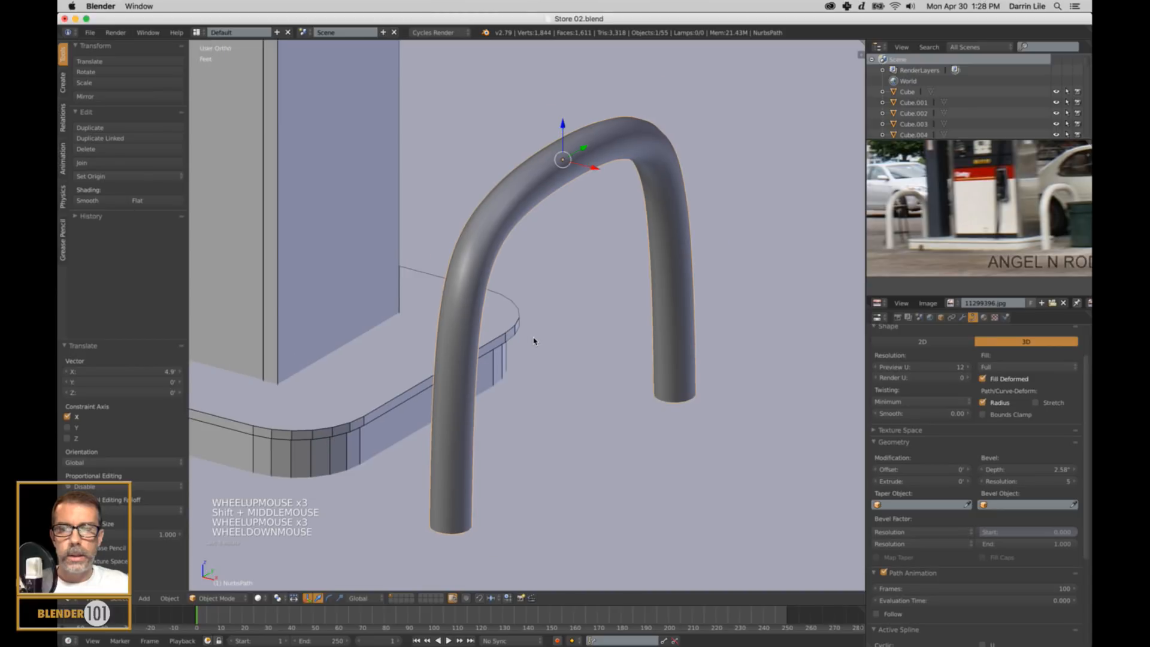
{"action": "key", "text": "KP_5"}
{"action": "scroll", "coordinate": [512, 342], "scroll_direction": "down", "scroll_amount": 4}
{"action": "middle_click_drag", "start_coordinate": [512, 342], "coordinate": [557, 389]}
{"action": "left_click_drag", "start_coordinate": [1054, 481], "coordinate": [1052, 488]}
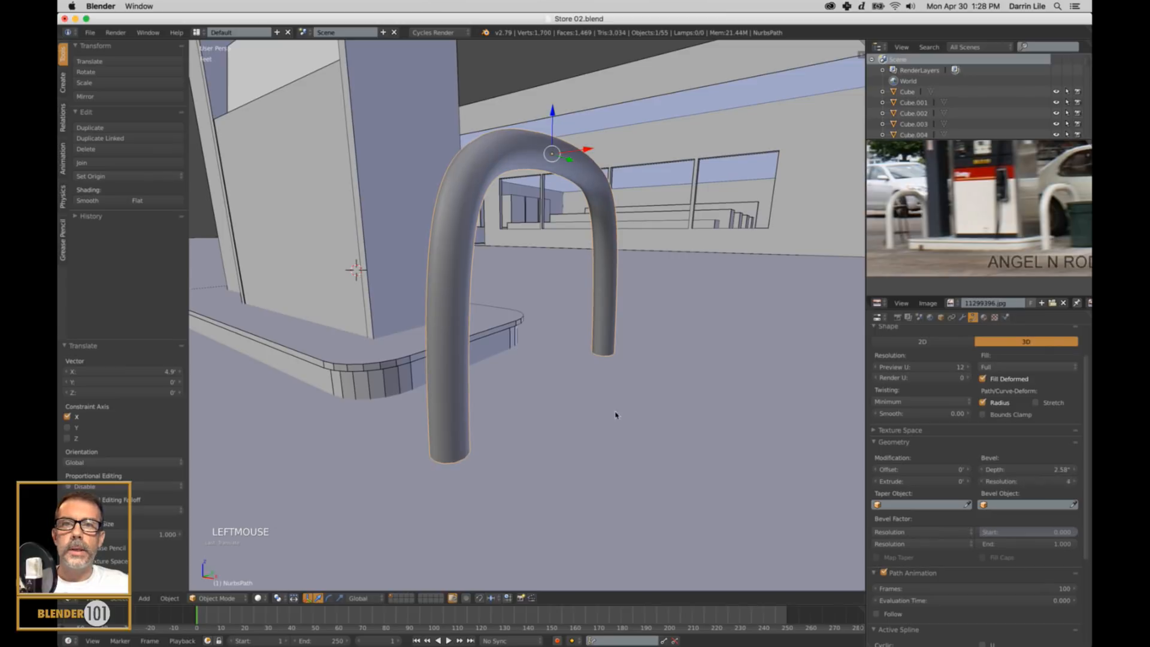
{"action": "middle_click_drag", "start_coordinate": [616, 416], "coordinate": [515, 413]}
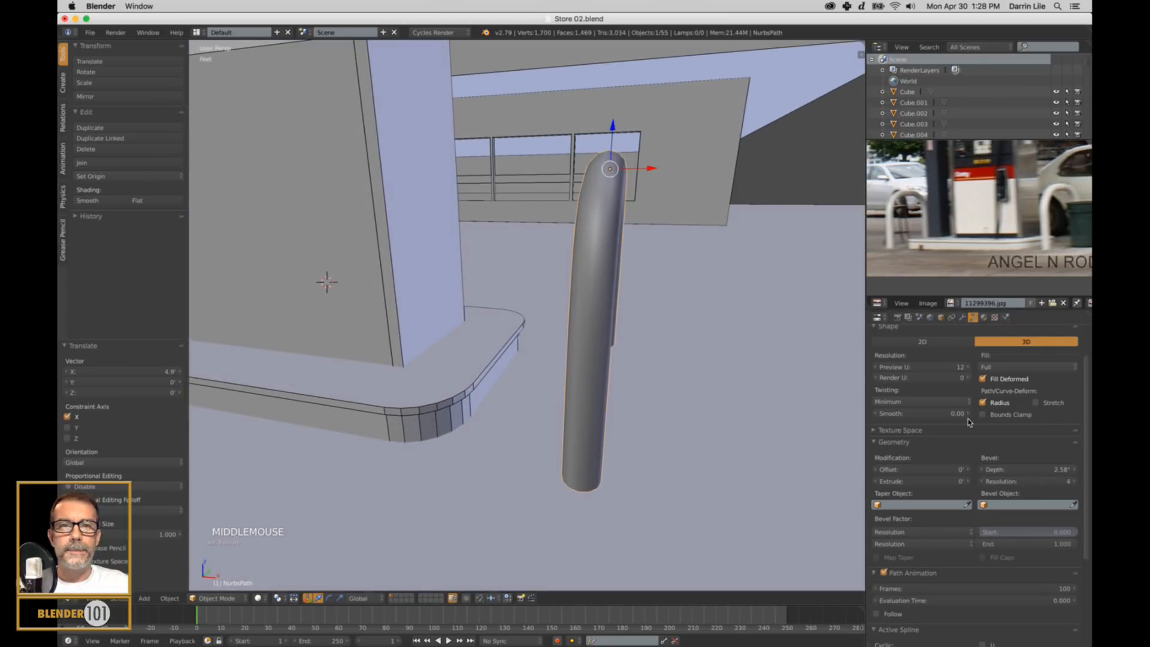
{"action": "left_click", "coordinate": [1073, 481]}
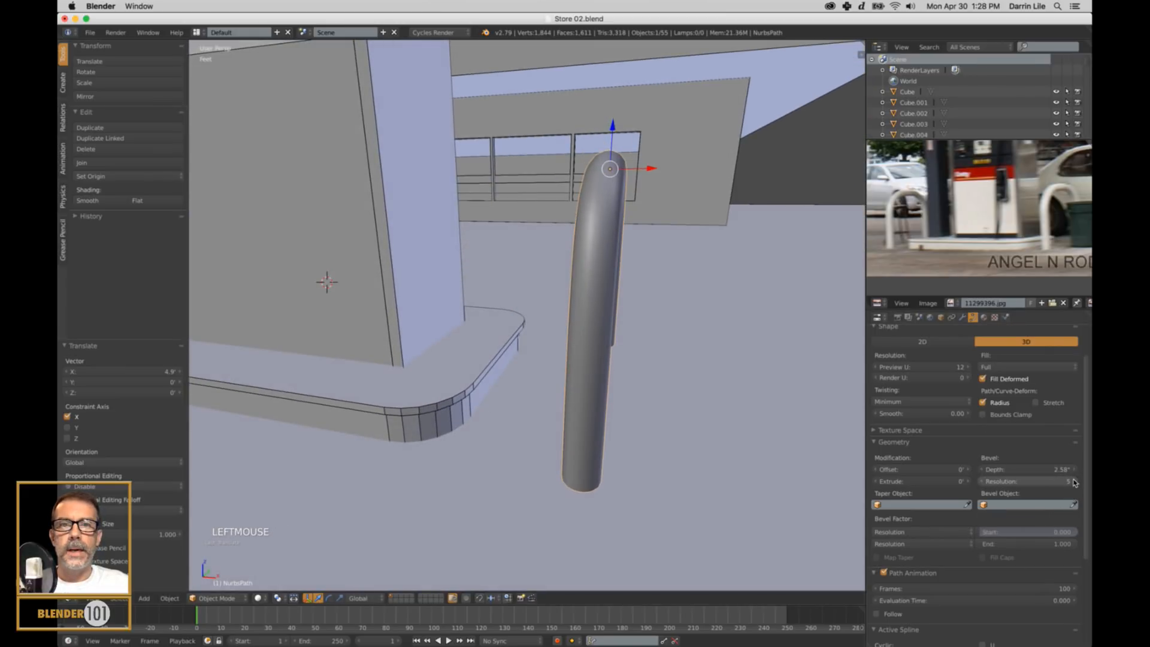
{"action": "middle_click_drag", "start_coordinate": [744, 439], "coordinate": [634, 248]}
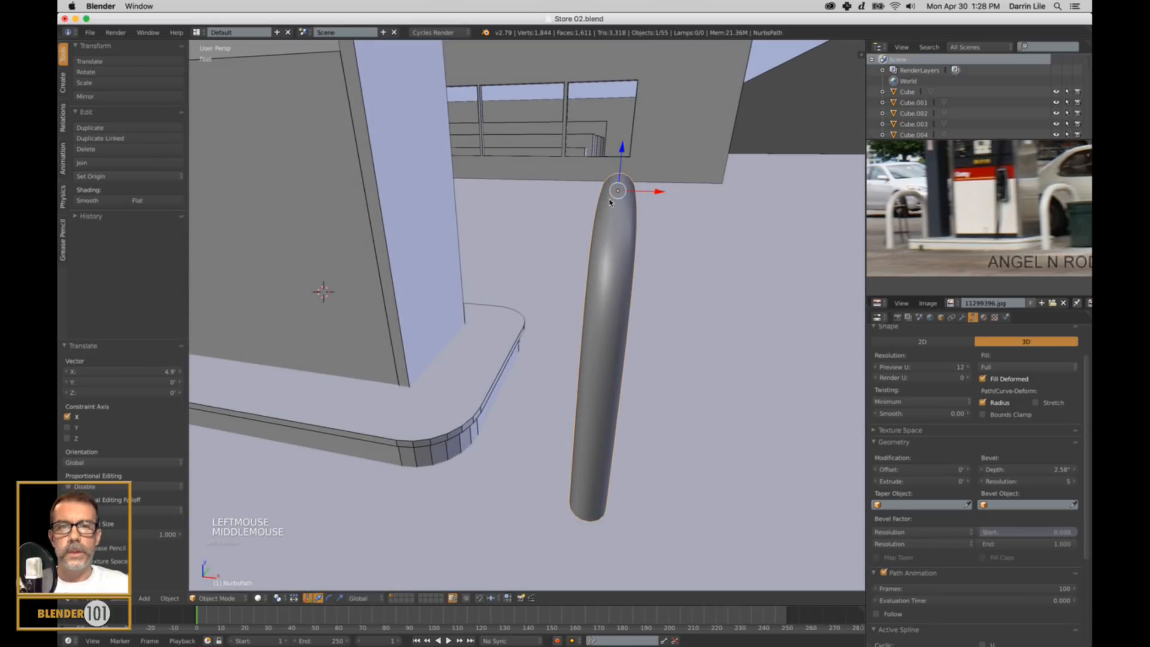
Set the 3D view's lens to 50 mm to reduce the perspective distortion around the guard rail.
{"action": "middle_click_drag", "start_coordinate": [610, 203], "coordinate": [591, 359]}
{"action": "key", "text": "Tab"}
{"action": "key", "text": "Tab"}
{"action": "scroll", "coordinate": [582, 352], "scroll_direction": "down", "scroll_amount": 2}
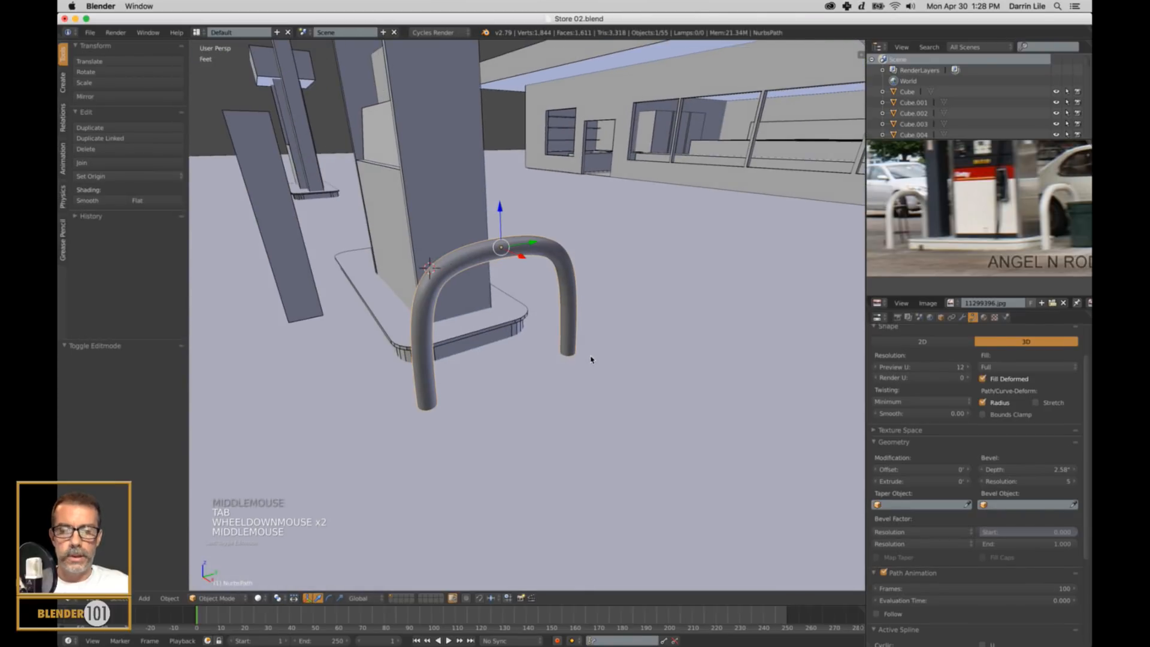
{"action": "key", "text": "n"}
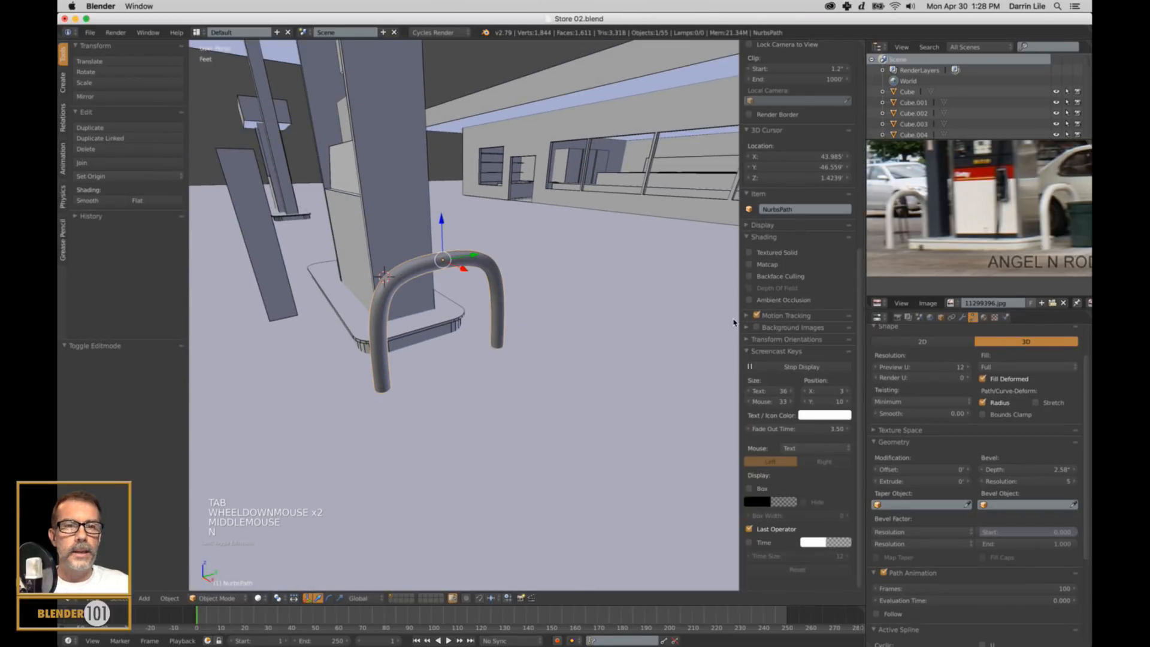
{"action": "left_click_drag", "start_coordinate": [738, 331], "coordinate": [684, 334]}
{"action": "left_click_drag", "start_coordinate": [863, 342], "coordinate": [864, 86]}
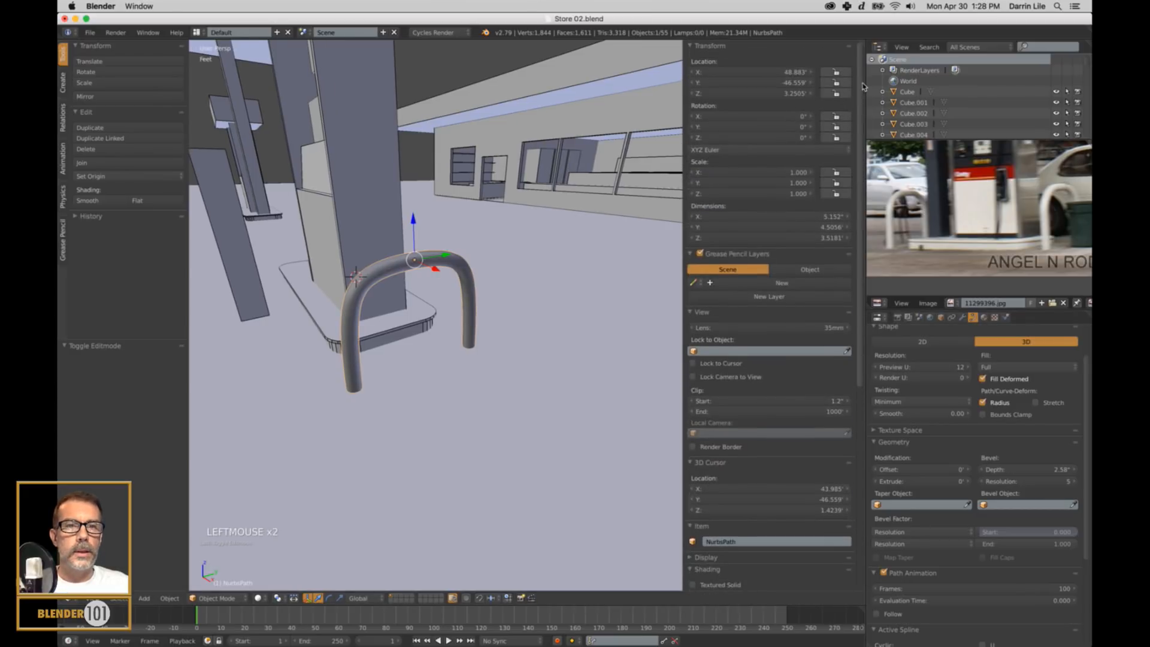
{"action": "left_click", "coordinate": [779, 328]}
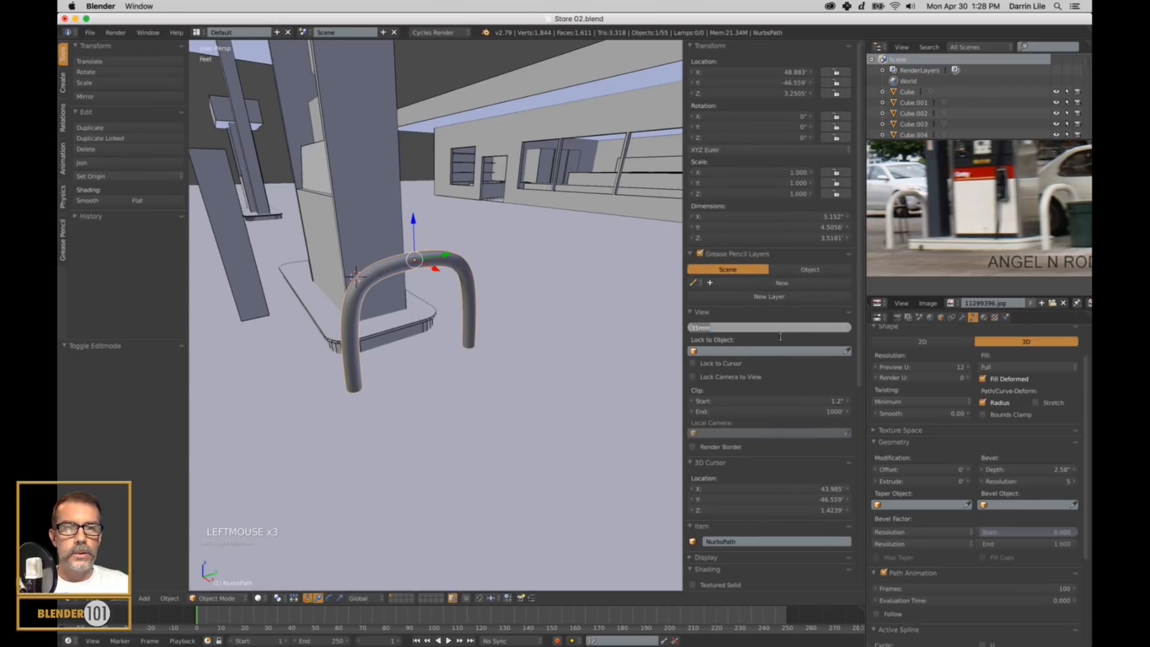
{"action": "type", "text": "50"}
{"action": "key", "text": "Return"}
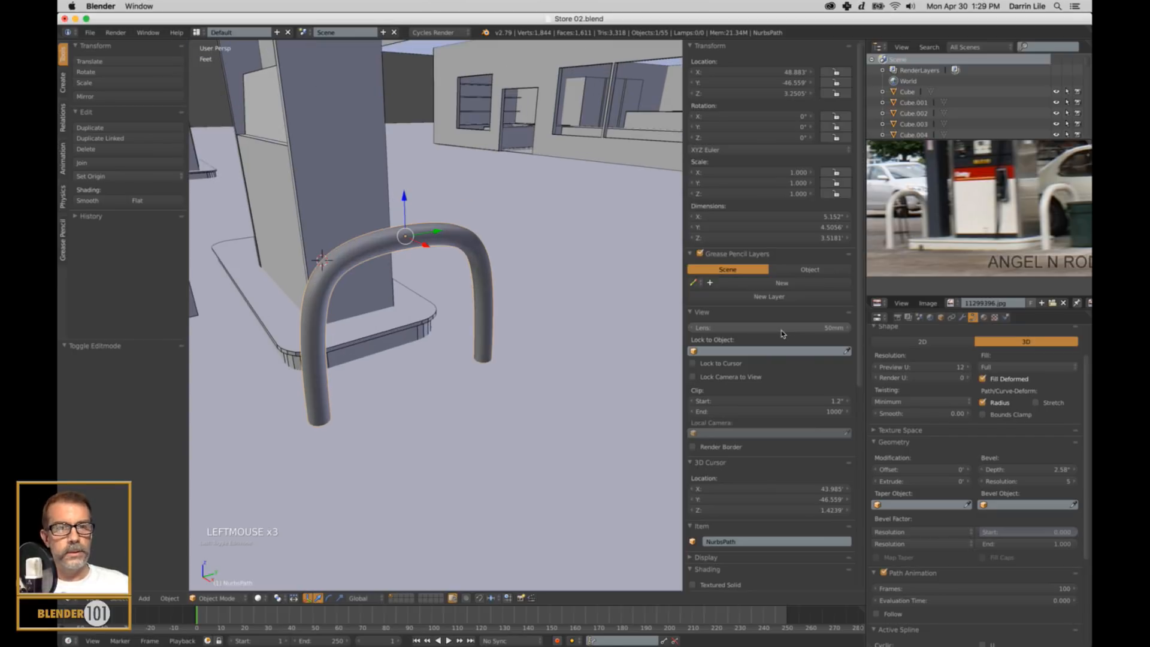
{"action": "key", "text": "n"}
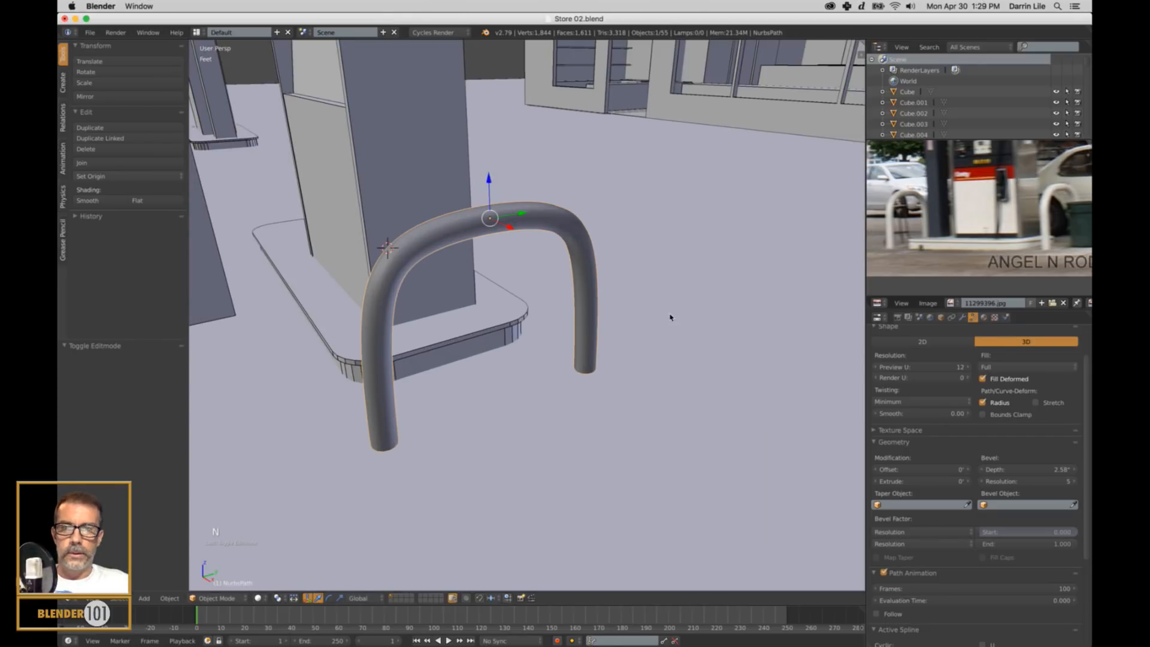
Inspect the rail's wireframe, lower the curve's Preview U resolution to 5, and return to solid display.
{"action": "mouse_move", "coordinate": [572, 384]}
{"action": "middle_mouse_down"}
{"action": "mouse_move", "coordinate": [611, 383]}
{"action": "mouse_move", "coordinate": [566, 376]}
{"action": "middle_mouse_up"}
{"action": "middle_click_drag", "start_coordinate": [534, 270], "coordinate": [599, 293], "text": "shift"}
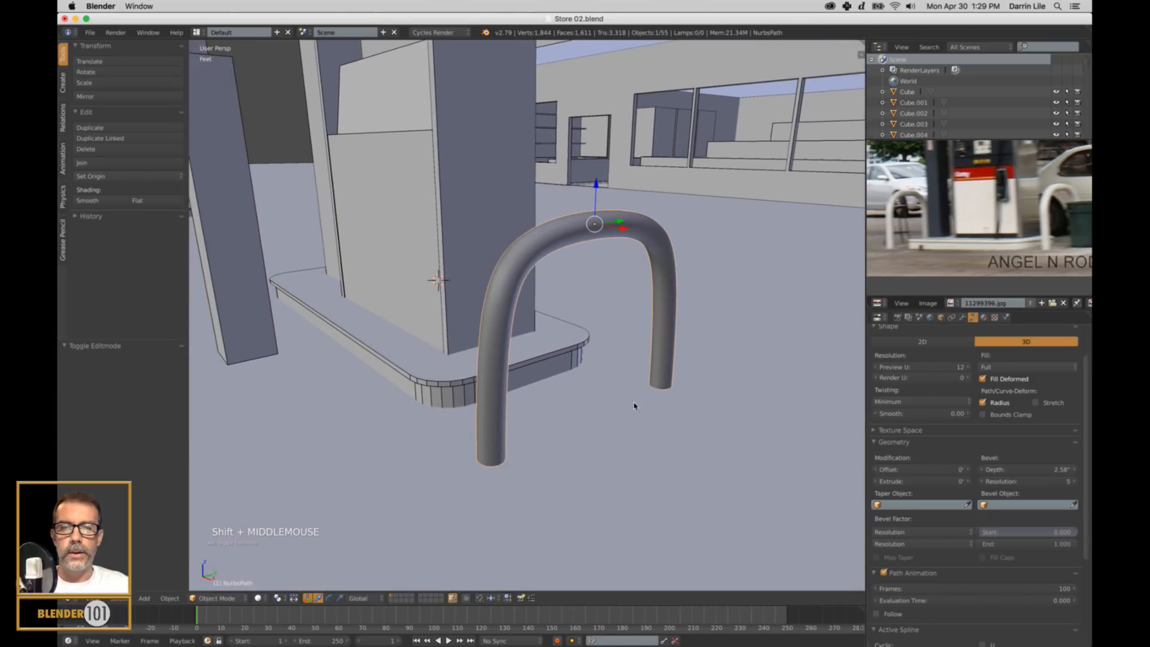
{"action": "mouse_move", "coordinate": [634, 405]}
{"action": "middle_mouse_down"}
{"action": "mouse_move", "coordinate": [642, 393]}
{"action": "mouse_move", "coordinate": [626, 385]}
{"action": "middle_mouse_up"}
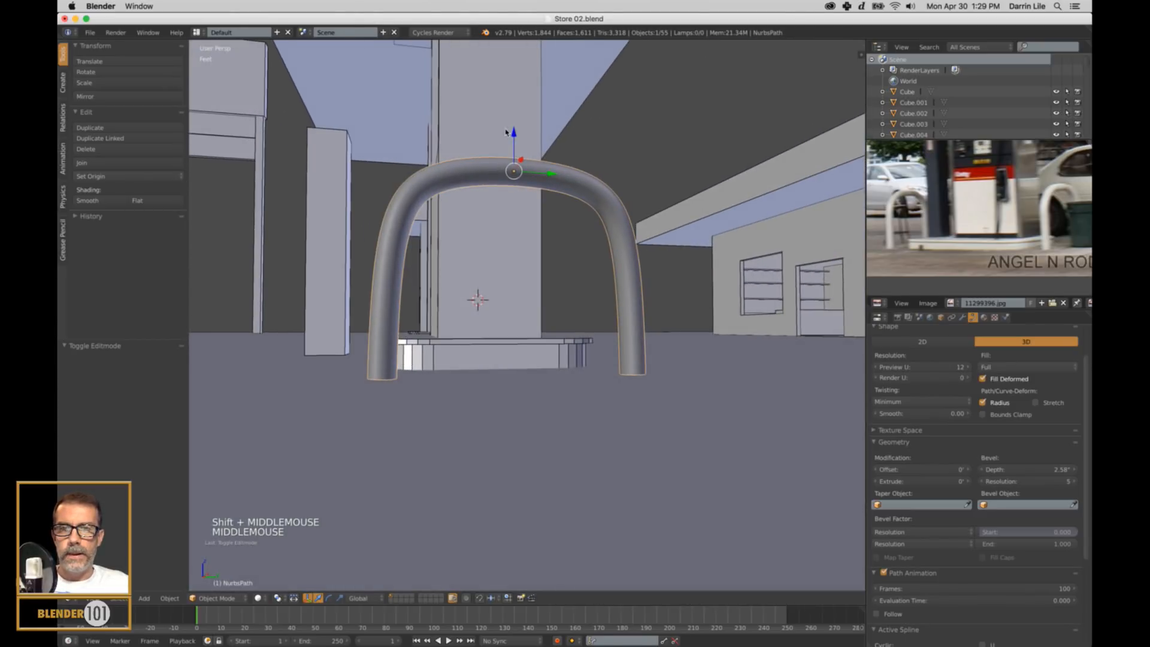
{"action": "middle_click_drag", "start_coordinate": [542, 215], "coordinate": [557, 236]}
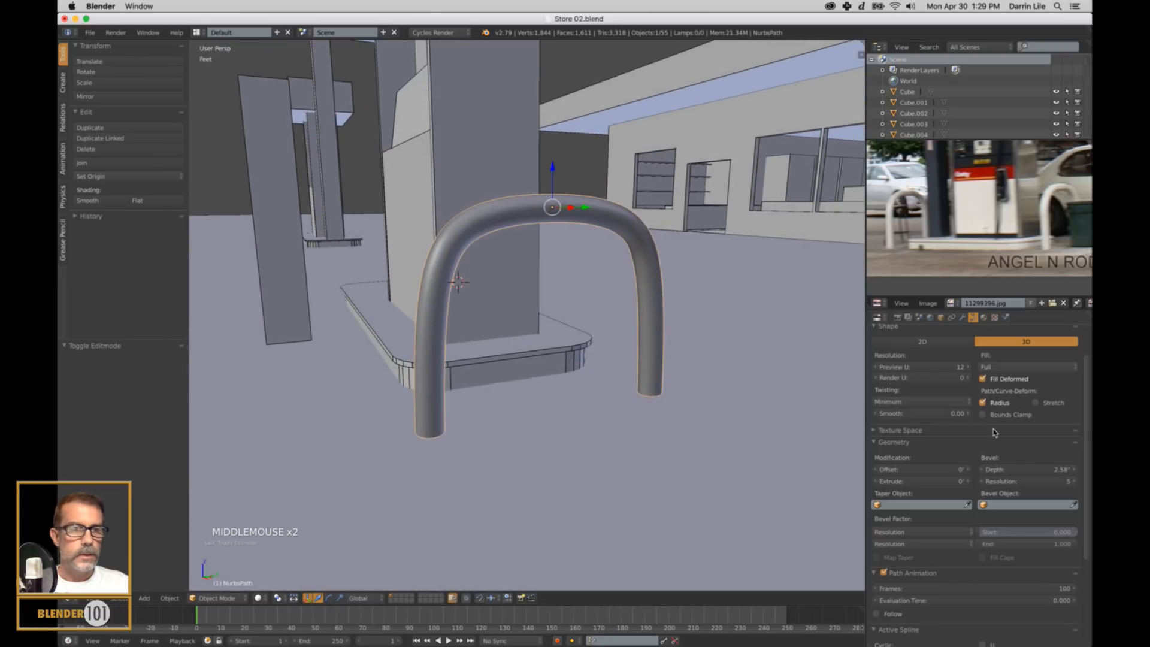
{"action": "key", "text": "z"}
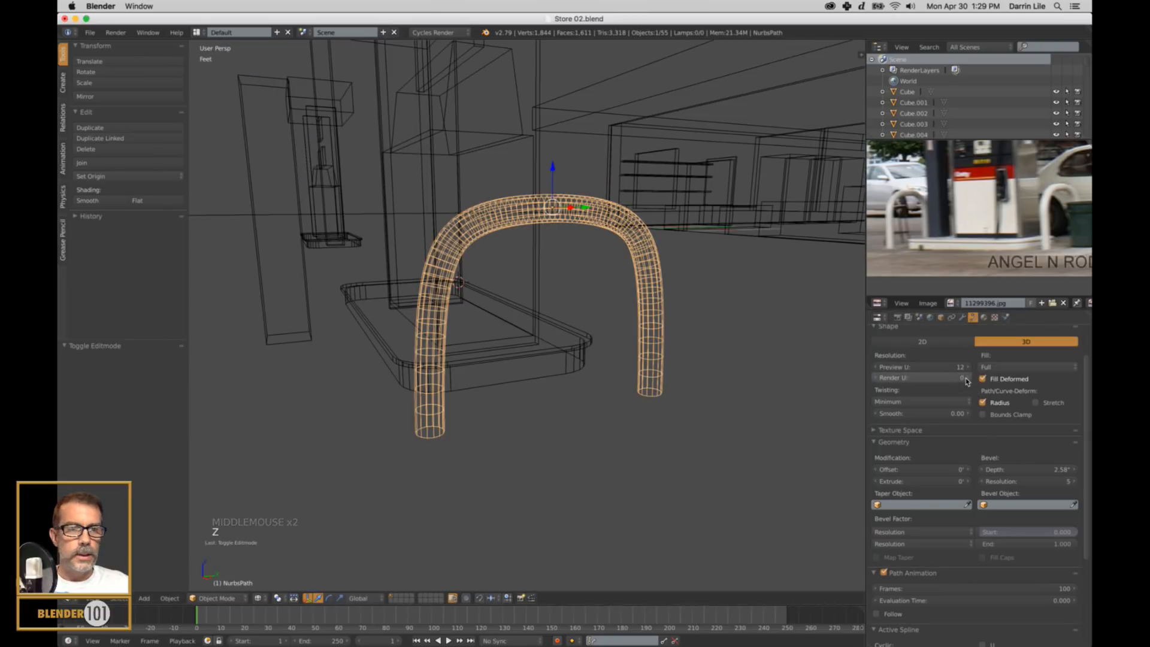
{"action": "mouse_move", "coordinate": [945, 369]}
{"action": "left_mouse_down"}
{"action": "mouse_move", "coordinate": [912, 376]}
{"action": "mouse_move", "coordinate": [929, 377]}
{"action": "left_mouse_up"}
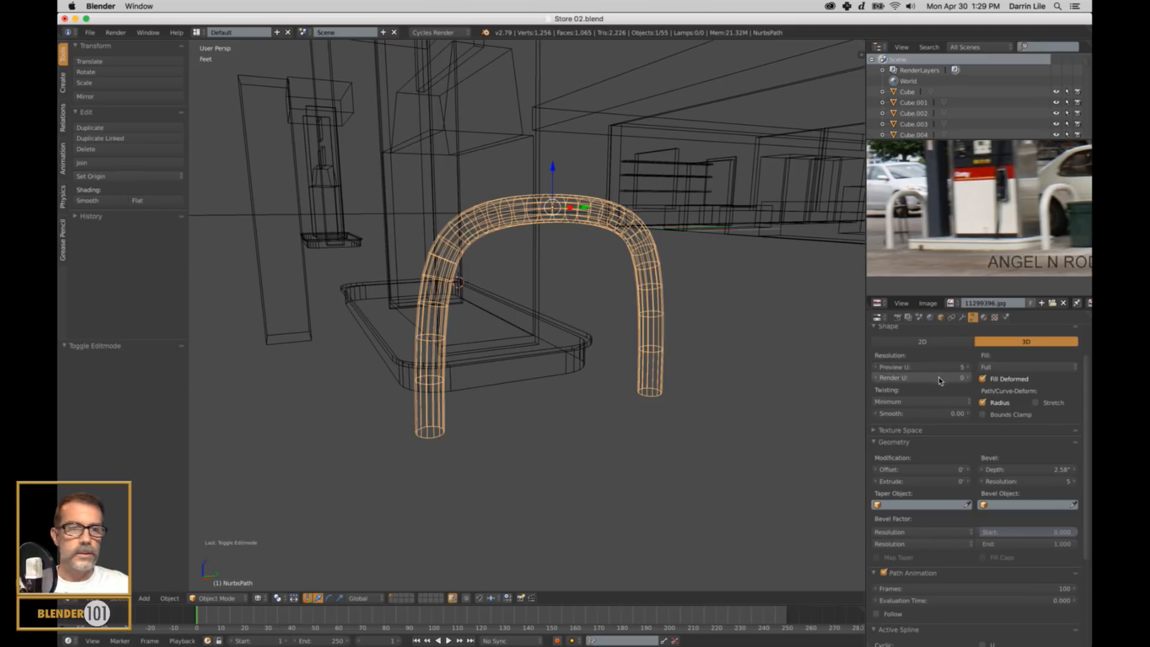
{"action": "key", "text": "z"}
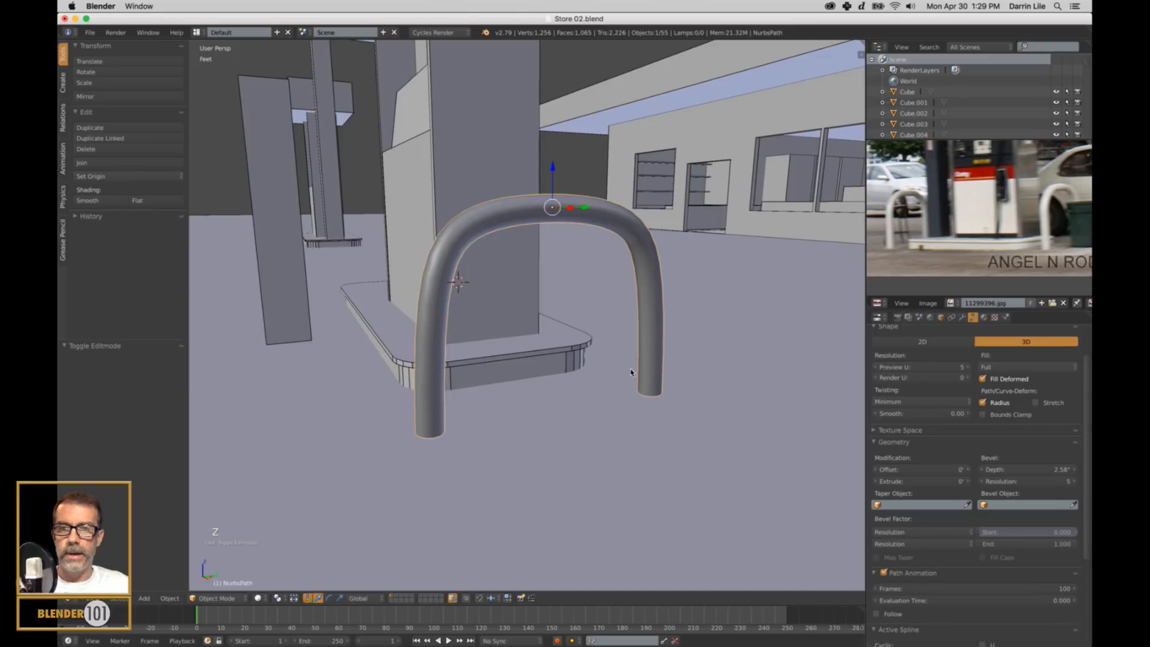
In the right orthographic wireframe view, lower the rail about 916 thou along Z so its feet sink slightly into the ground.
{"action": "scroll", "coordinate": [627, 372], "scroll_direction": "down", "scroll_amount": 3}
{"action": "mouse_move", "coordinate": [628, 373]}
{"action": "middle_mouse_down"}
{"action": "mouse_move", "coordinate": [585, 411]}
{"action": "mouse_move", "coordinate": [603, 410]}
{"action": "middle_mouse_up"}
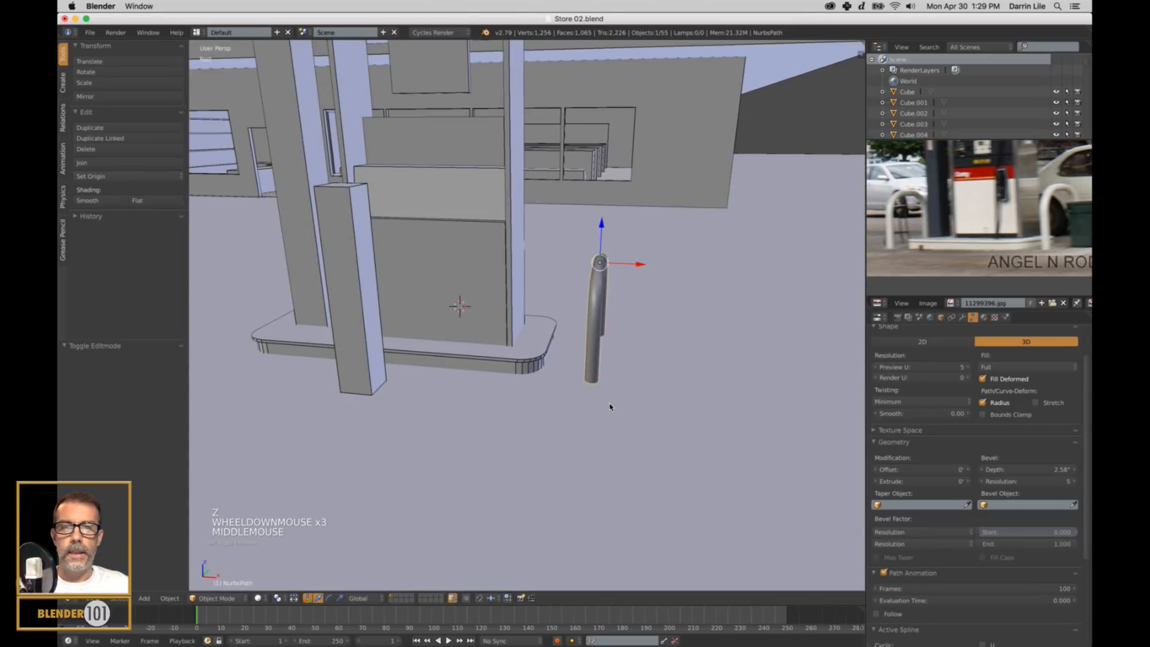
{"action": "scroll", "coordinate": [614, 406], "scroll_direction": "down", "scroll_amount": 2}
{"action": "key", "text": "KP_3"}
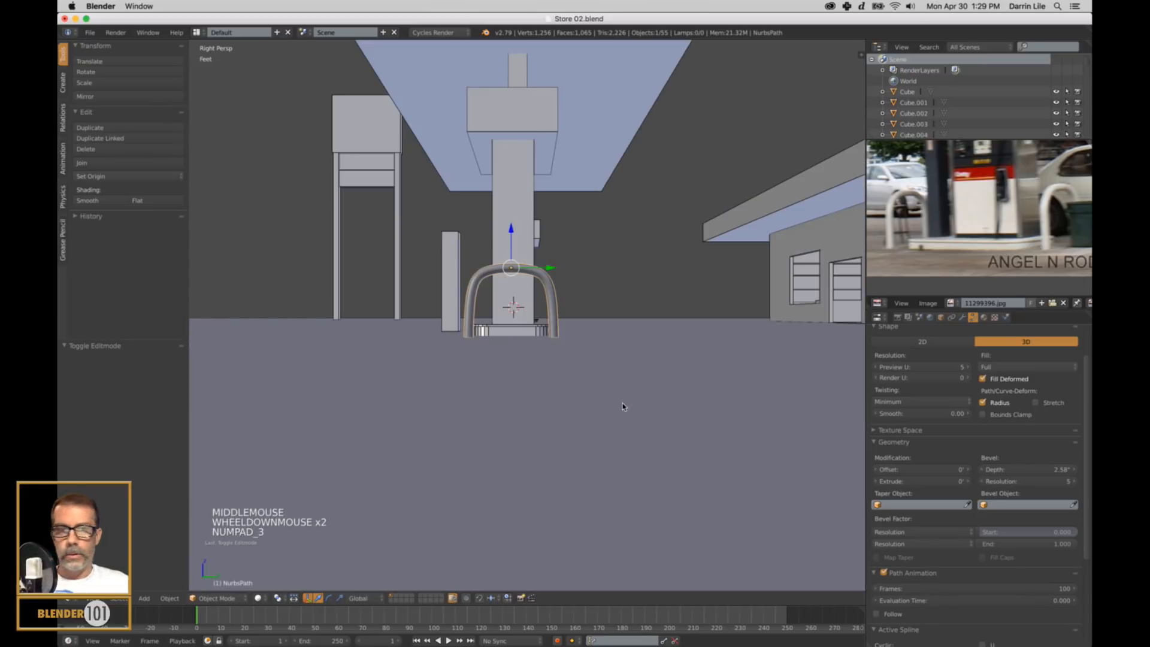
{"action": "key", "text": "KP_5"}
{"action": "key", "text": "z"}
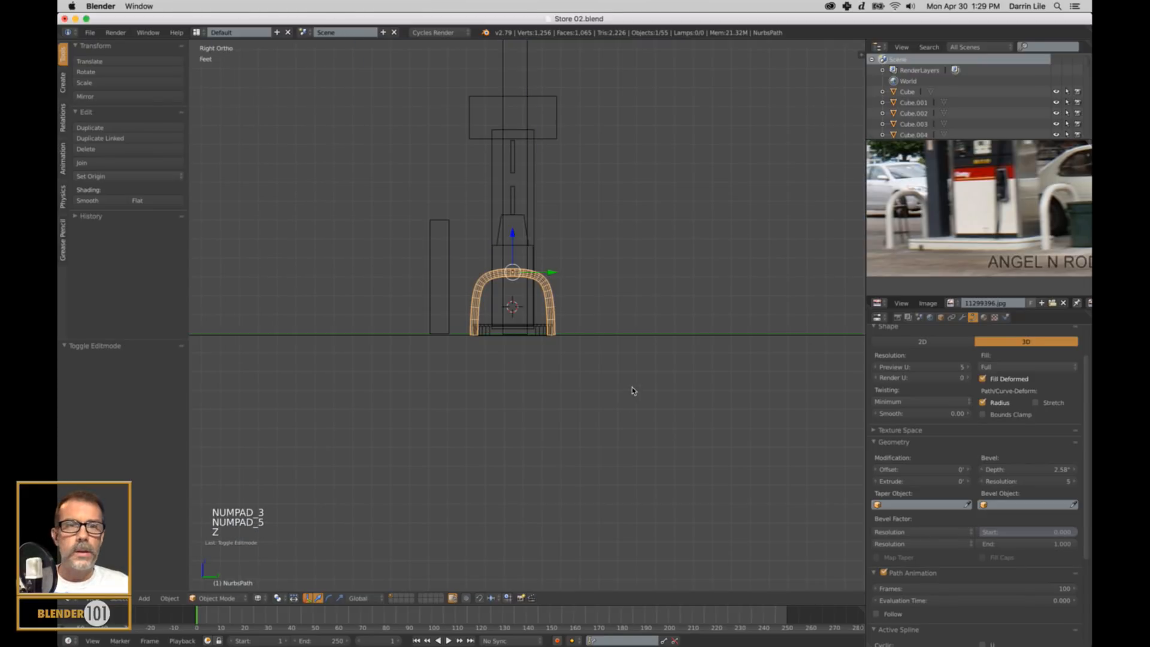
{"action": "scroll", "coordinate": [631, 386], "scroll_direction": "up", "scroll_amount": 3}
{"action": "middle_click_drag", "start_coordinate": [628, 389], "coordinate": [656, 370], "text": "shift"}
{"action": "scroll", "coordinate": [655, 370], "scroll_direction": "up", "scroll_amount": 3}
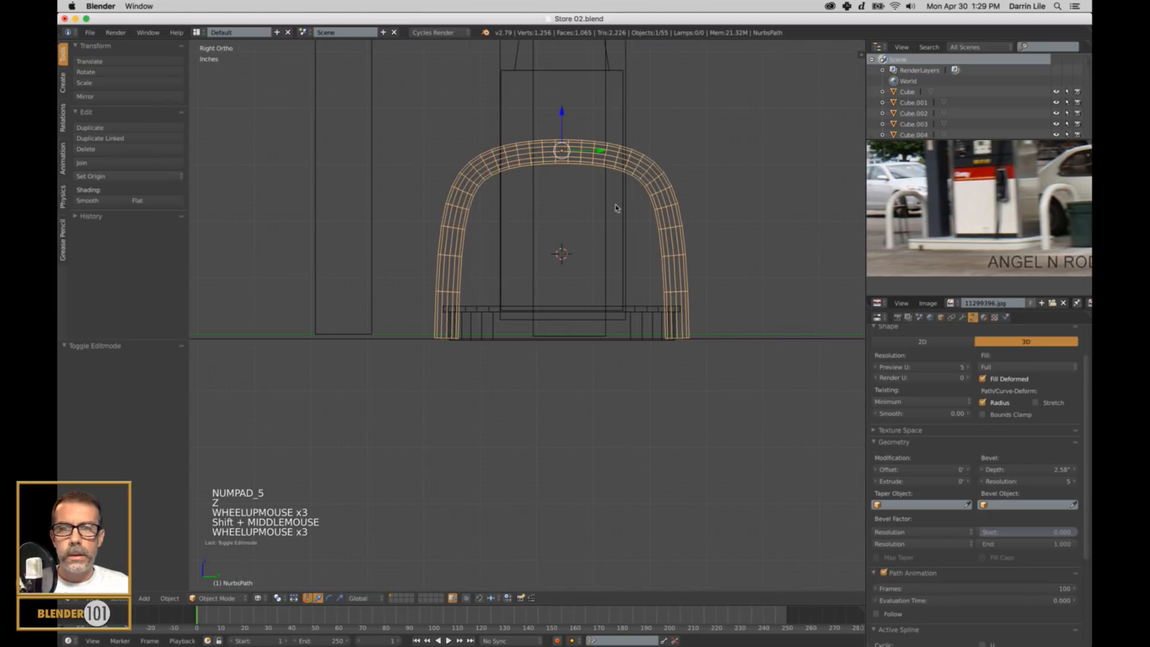
{"action": "left_click_drag", "start_coordinate": [565, 106], "coordinate": [561, 118]}
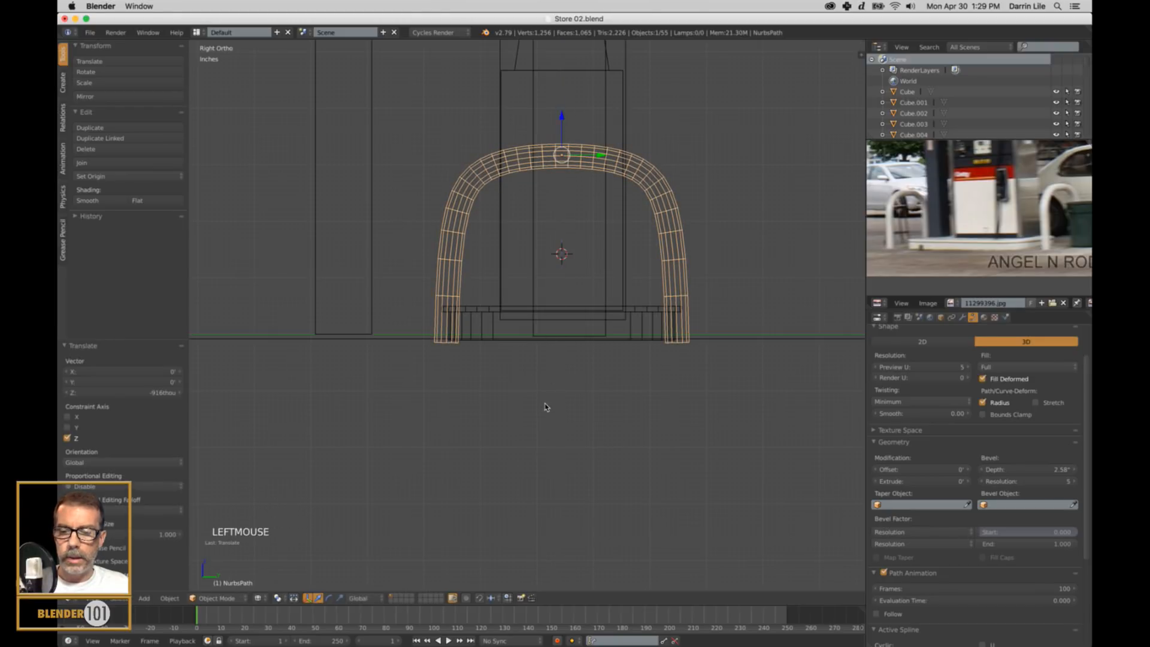
Compare the guard rail beside the pump island with the reference photo in solid perspective view.
{"action": "key", "text": "z"}
{"action": "mouse_move", "coordinate": [544, 405]}
{"action": "middle_mouse_down"}
{"action": "mouse_move", "coordinate": [542, 426]}
{"action": "mouse_move", "coordinate": [583, 425]}
{"action": "mouse_move", "coordinate": [569, 419]}
{"action": "mouse_move", "coordinate": [658, 477]}
{"action": "middle_mouse_up"}
{"action": "scroll", "coordinate": [539, 444], "scroll_direction": "down", "scroll_amount": 5}
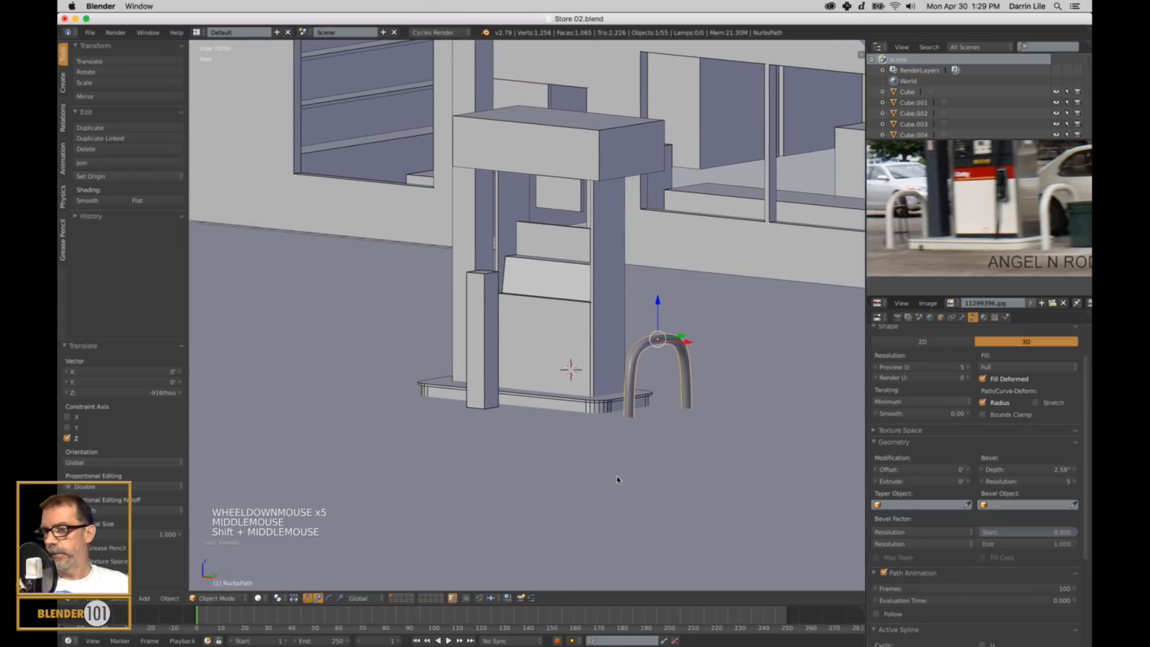
{"action": "key", "text": "KP_5"}
{"action": "scroll", "coordinate": [659, 455], "scroll_direction": "down", "scroll_amount": 3}
{"action": "scroll", "coordinate": [991, 226], "scroll_direction": "down", "scroll_amount": 2}
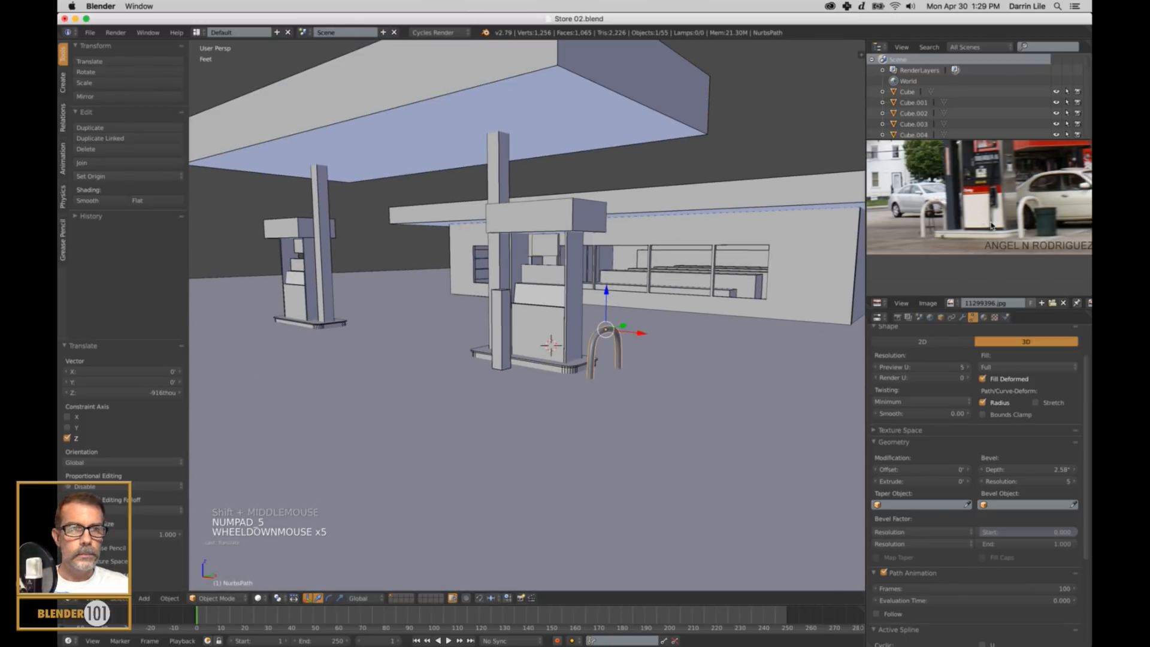
{"action": "middle_click_drag", "start_coordinate": [992, 225], "coordinate": [976, 238], "text": "shift"}
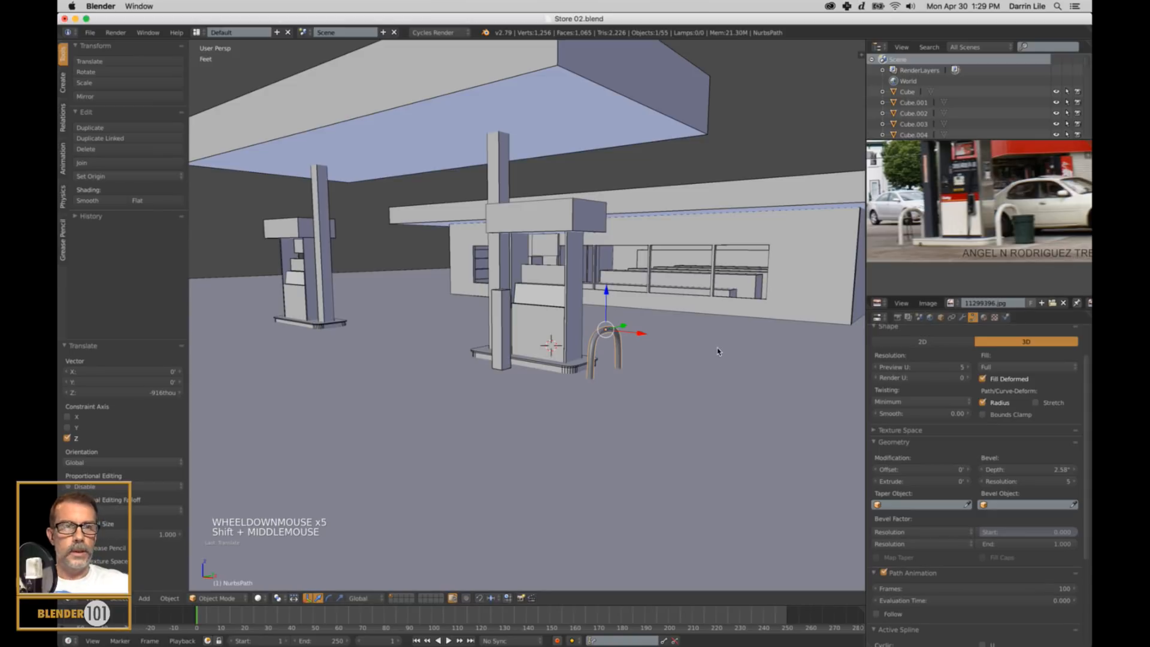
{"action": "middle_click_drag", "start_coordinate": [541, 432], "coordinate": [740, 381]}
In the front orthographic wireframe view, move the guard rail about 4.13 inches along X towards the pump island.
{"action": "key", "text": "KP_1"}
{"action": "key", "text": "KP_5"}
{"action": "key", "text": "z"}
{"action": "scroll", "coordinate": [693, 387], "scroll_direction": "down", "scroll_amount": 3}
{"action": "scroll", "coordinate": [737, 392], "scroll_direction": "up", "scroll_amount": 2}
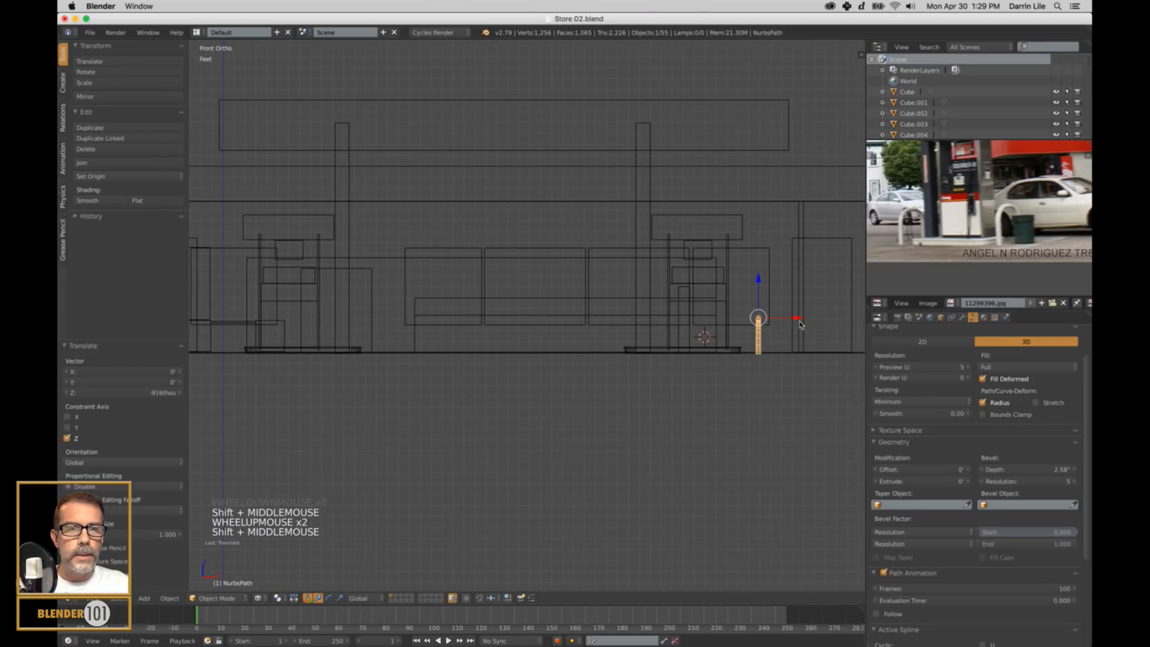
{"action": "left_click_drag", "start_coordinate": [796, 318], "coordinate": [793, 320]}
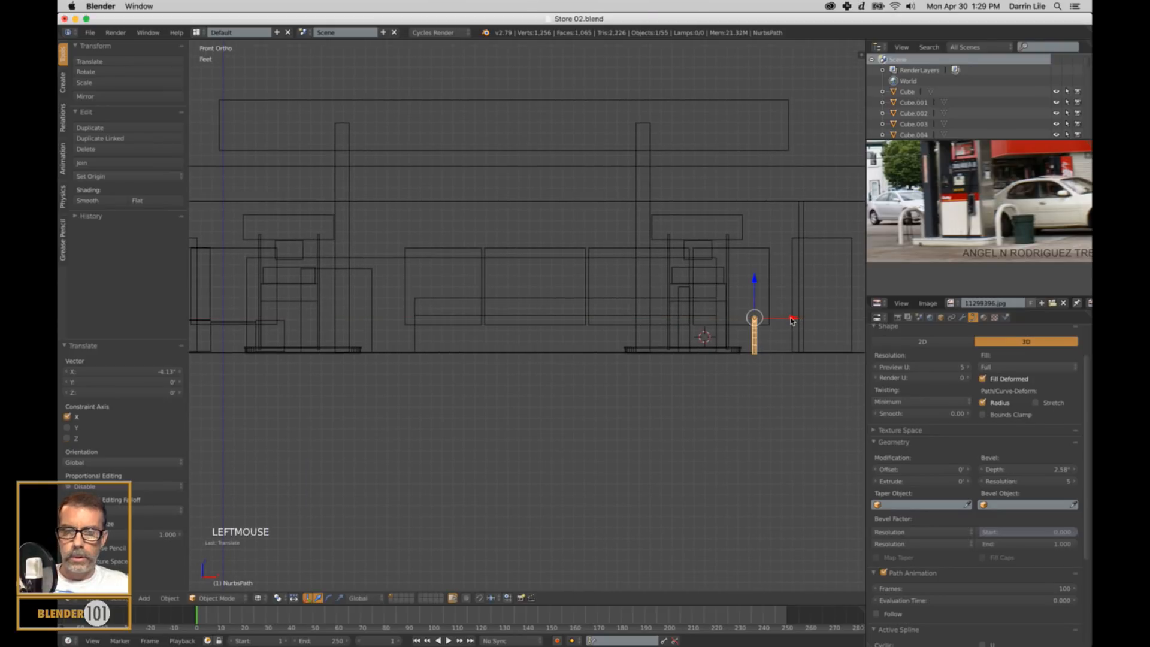
Duplicate the guard rail about 12.8 feet along negative X to the opposite end of the same pump island.
{"action": "key", "text": "shift+d"}
{"action": "key", "text": "x"}
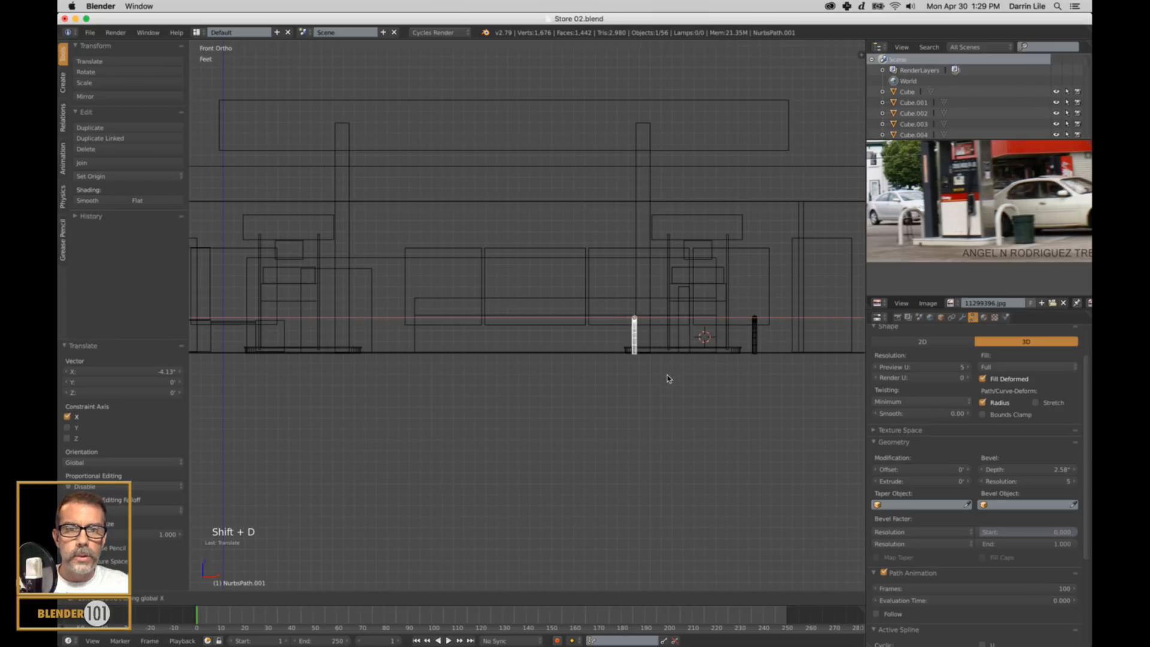
{"action": "left_click", "coordinate": [652, 386]}
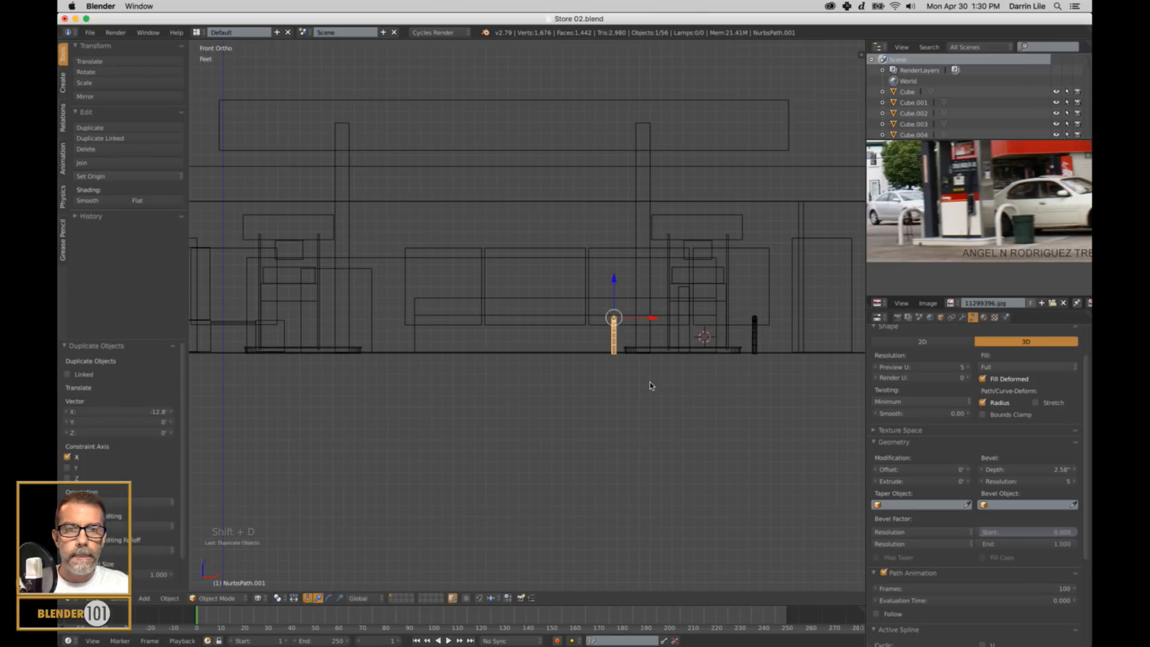
Duplicate both guard rails together about 34.8 feet along negative X to the other pump island, and return to solid display.
{"action": "right_click", "coordinate": [754, 343], "text": "shift"}
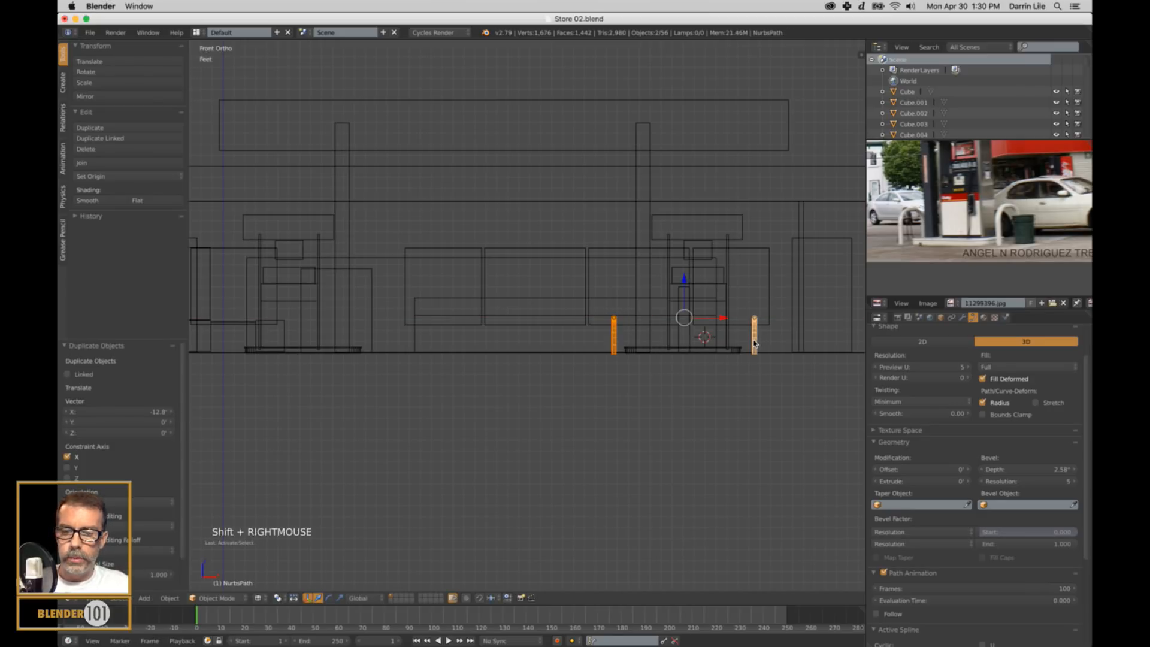
{"action": "key", "text": "shift+d"}
{"action": "key", "text": "x"}
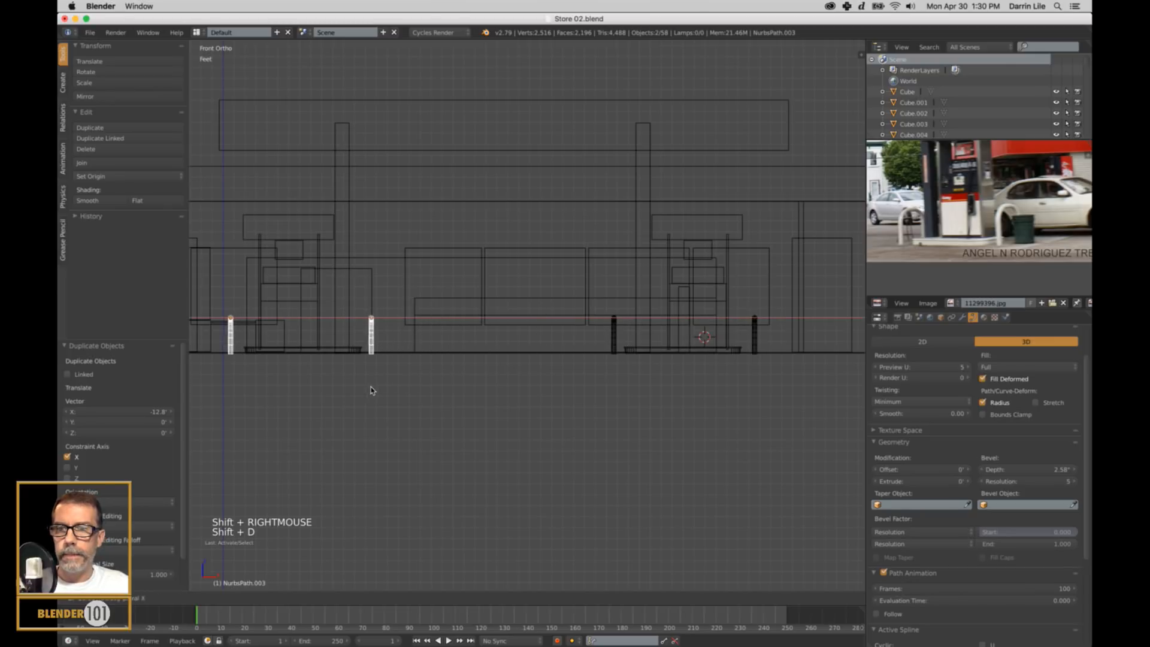
{"action": "left_click", "coordinate": [372, 389]}
{"action": "key", "text": "z"}
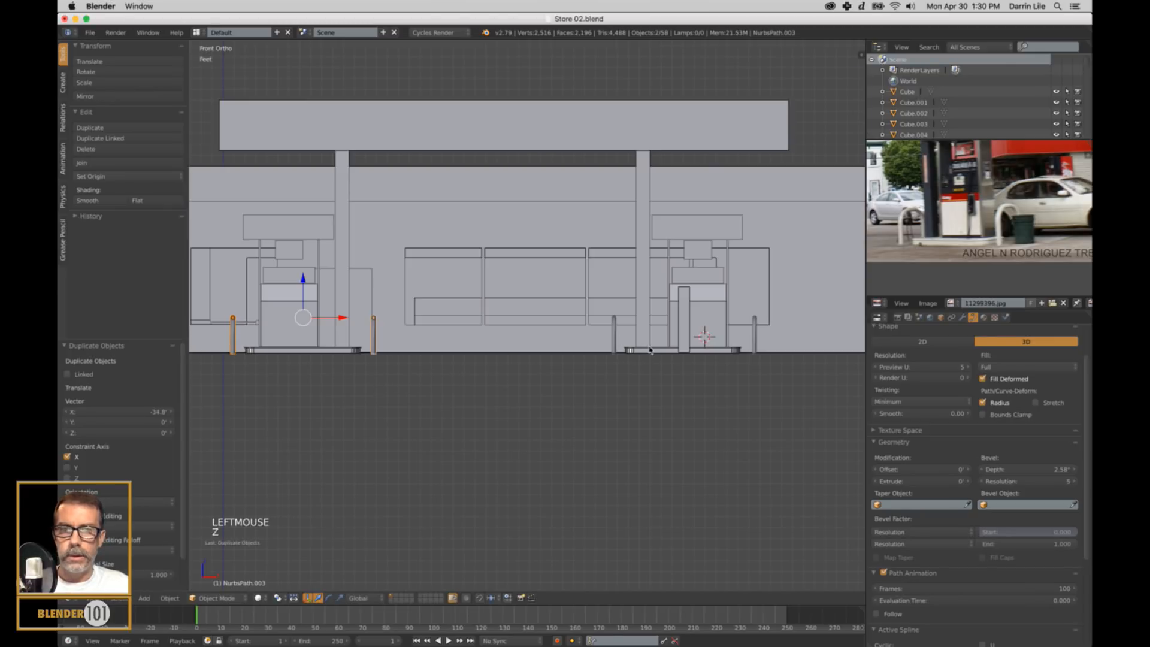
Deselect everything and check the four guard rails around both pump islands in perspective view.
{"action": "middle_click_drag", "start_coordinate": [649, 350], "coordinate": [639, 377]}
{"action": "key", "text": "a"}
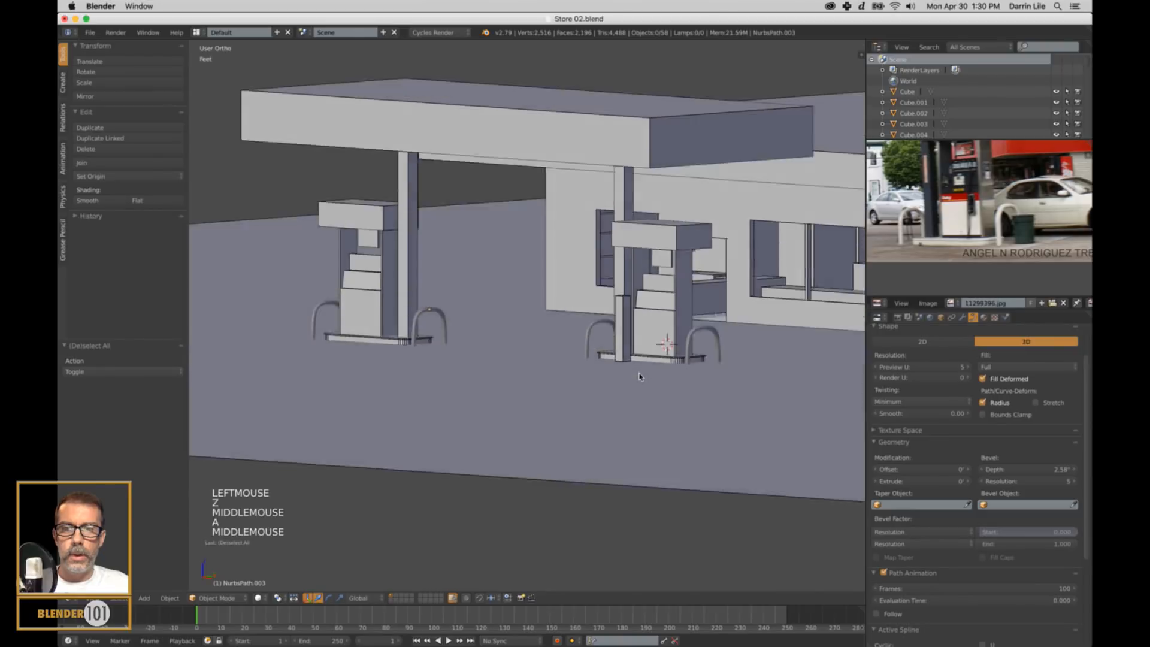
{"action": "scroll", "coordinate": [639, 376], "scroll_direction": "up", "scroll_amount": 2}
{"action": "key", "text": "KP_5"}
{"action": "scroll", "coordinate": [650, 377], "scroll_direction": "down", "scroll_amount": 4}
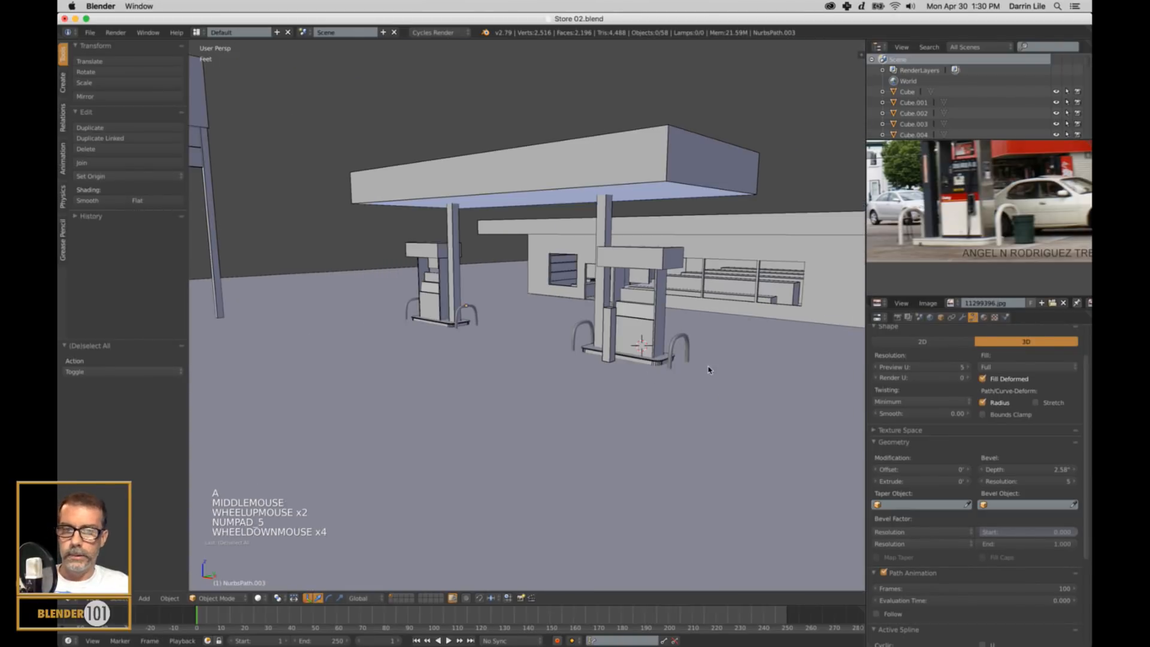
{"action": "middle_click_drag", "start_coordinate": [708, 367], "coordinate": [647, 354], "text": "shift"}
{"action": "scroll", "coordinate": [635, 353], "scroll_direction": "up", "scroll_amount": 3}
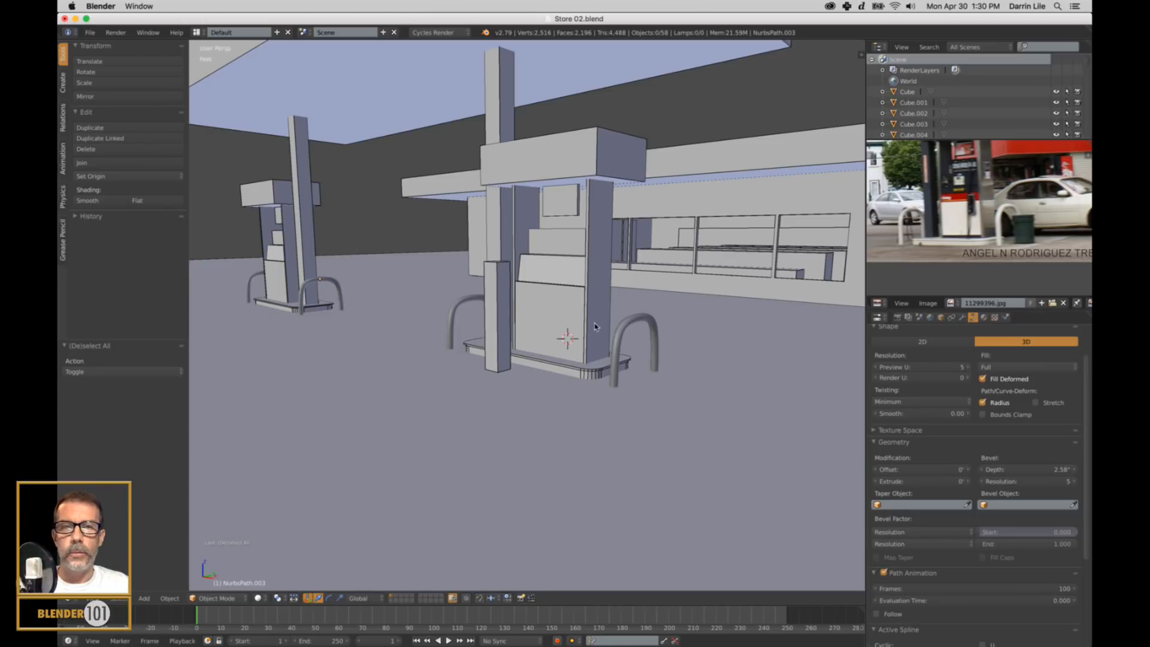
Try reshaping the original guard rail by moving one of its upper curve control points in Edit Mode.
{"action": "right_click", "coordinate": [625, 329]}
{"action": "key", "text": "Tab"}
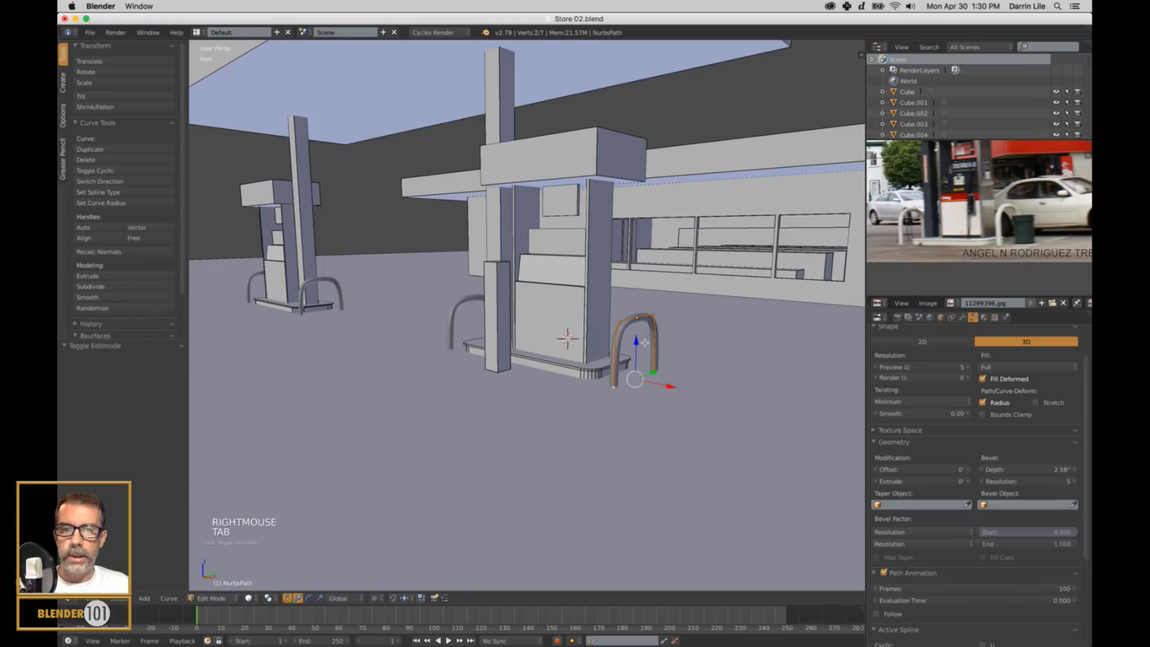
{"action": "scroll", "coordinate": [650, 348], "scroll_direction": "up", "scroll_amount": 3}
{"action": "right_click", "coordinate": [792, 344]}
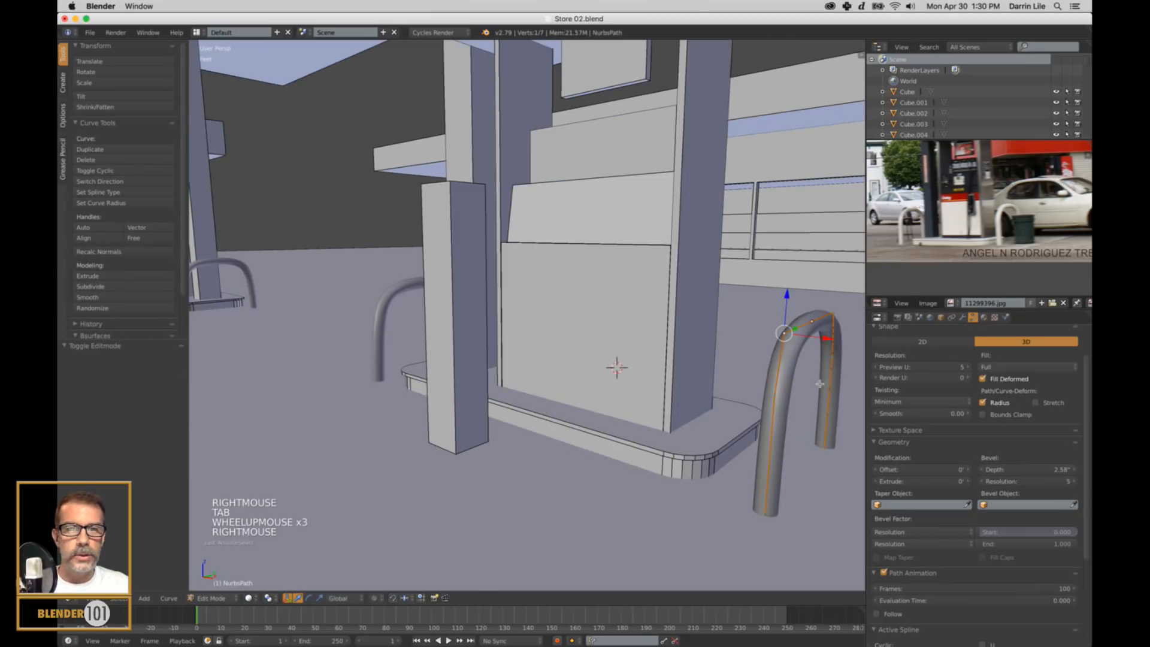
{"action": "key", "text": "g"}
{"action": "key", "text": "g"}
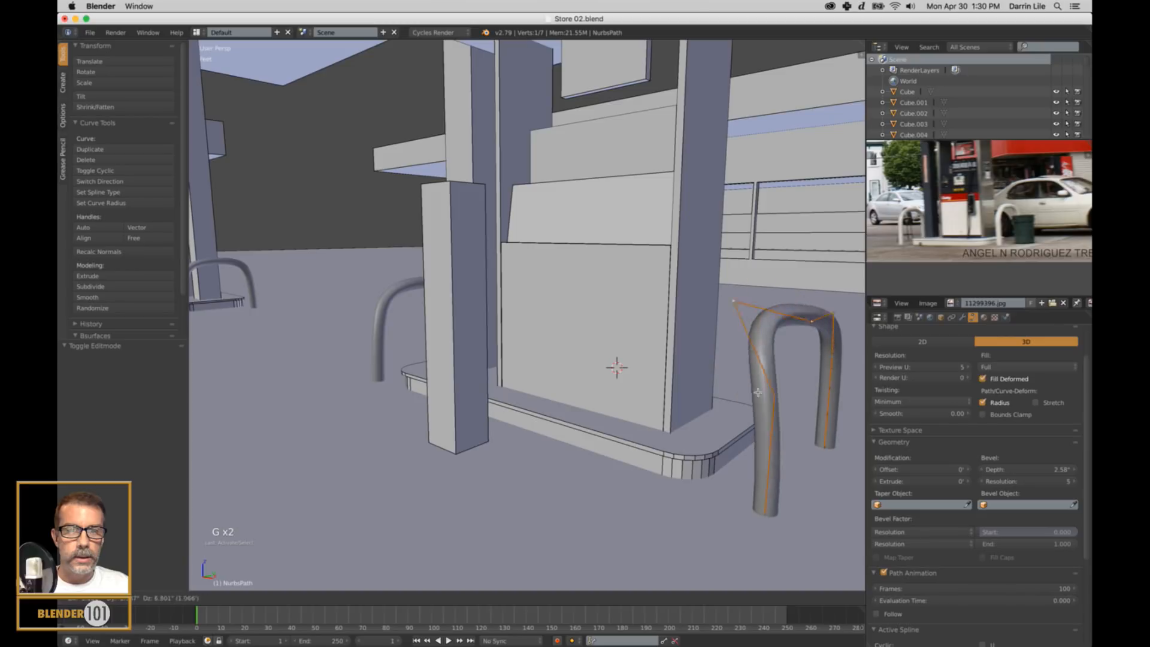
{"action": "right_click", "coordinate": [818, 380]}
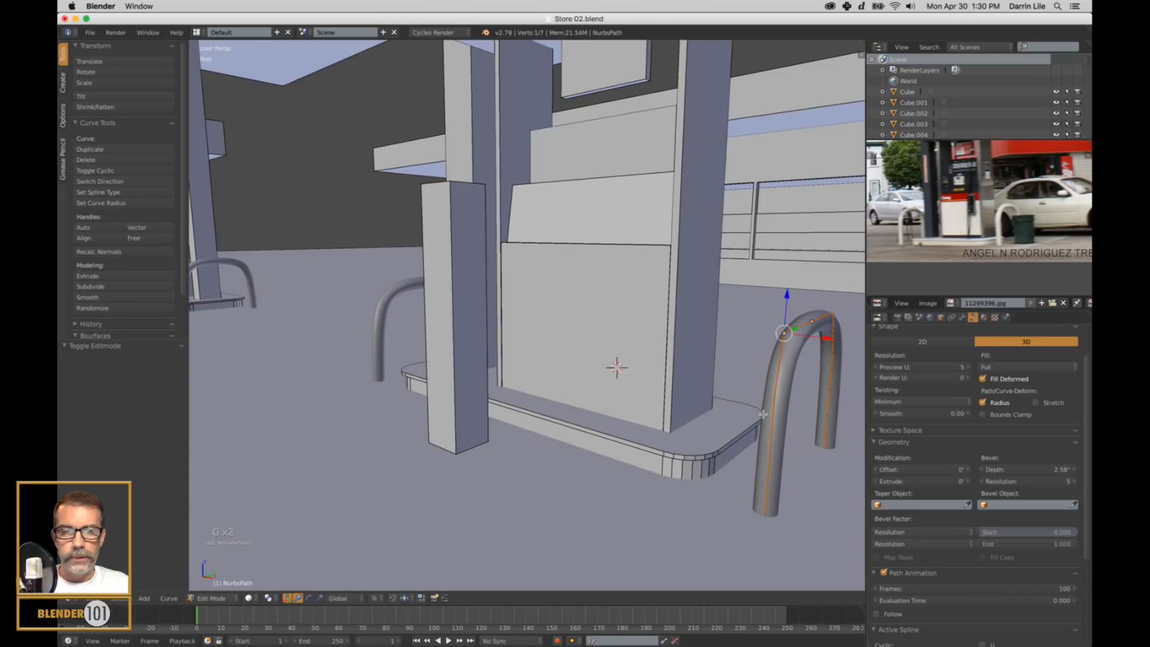
{"action": "key", "text": "a"}
{"action": "key", "text": "Tab"}
Deselect everything and save the scene over the existing Store 02.blend file.
{"action": "scroll", "coordinate": [744, 411], "scroll_direction": "down", "scroll_amount": 3}
{"action": "key", "text": "a"}
{"action": "key", "text": "ctrl+s"}
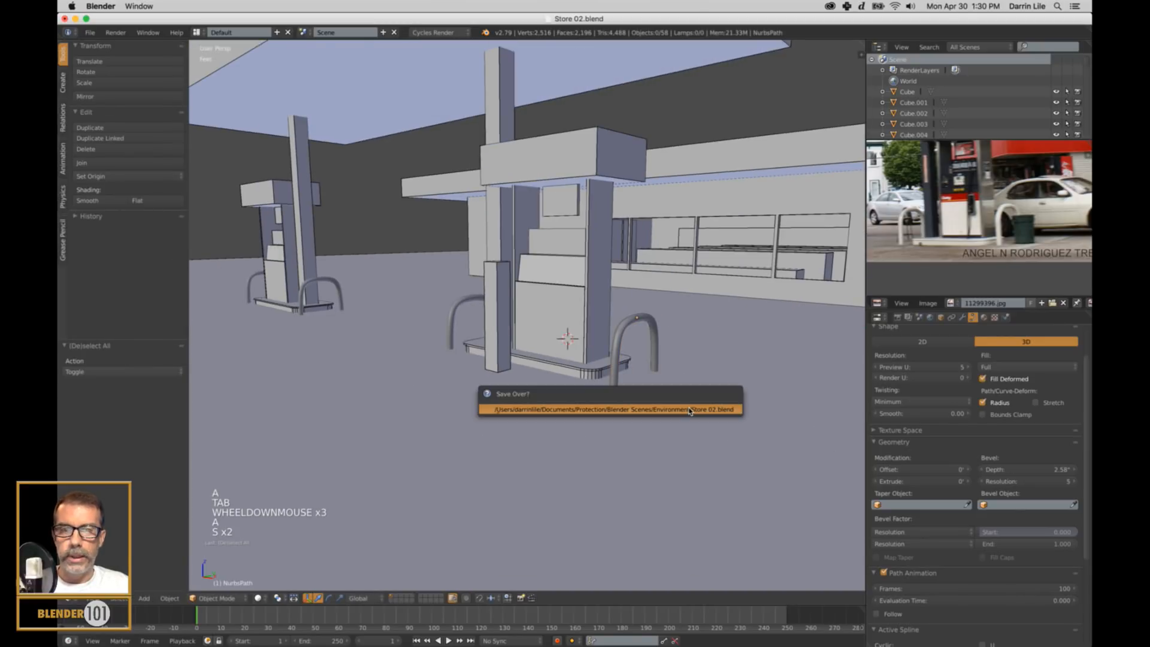
{"action": "left_click", "coordinate": [690, 411]}
Compare the pumps and guard rails with the reference photo to look for remaining details to model.
{"action": "middle_click_drag", "start_coordinate": [685, 411], "coordinate": [760, 411], "text": "shift"}
{"action": "scroll", "coordinate": [691, 414], "scroll_direction": "down", "scroll_amount": 2}
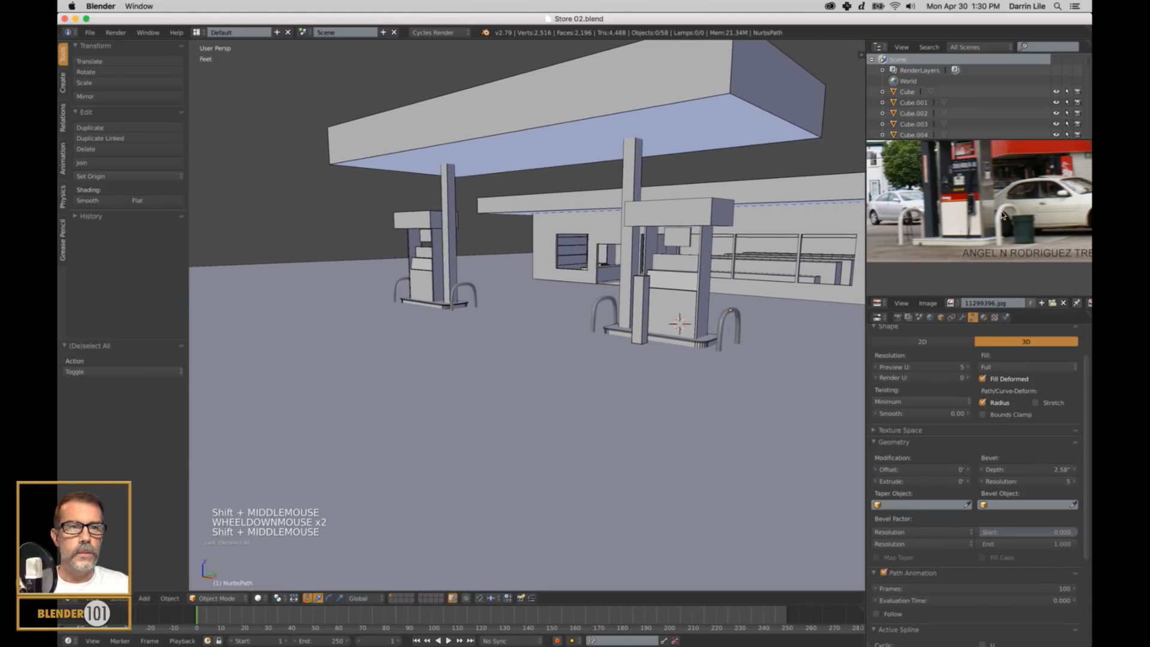
{"action": "scroll", "coordinate": [953, 228], "scroll_direction": "down", "scroll_amount": 2}
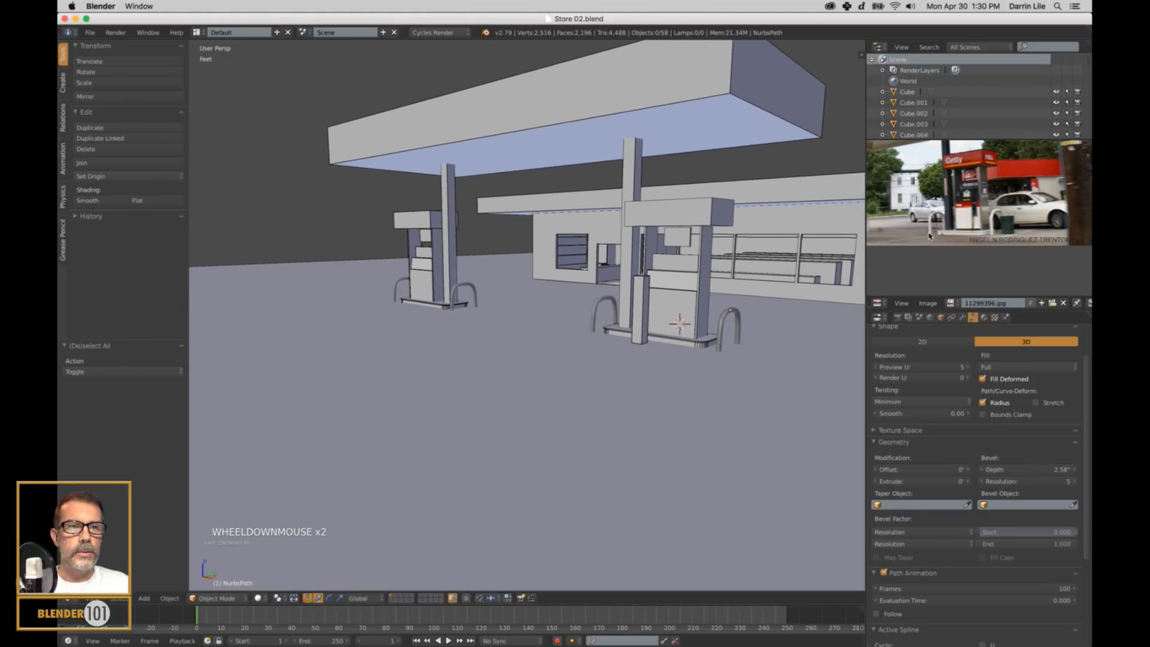
{"action": "middle_click_drag", "start_coordinate": [952, 228], "coordinate": [1066, 238], "text": "shift"}
{"action": "scroll", "coordinate": [951, 268], "scroll_direction": "up", "scroll_amount": 3}
{"action": "scroll", "coordinate": [1008, 235], "scroll_direction": "up", "scroll_amount": 2}
{"action": "scroll", "coordinate": [1004, 209], "scroll_direction": "down", "scroll_amount": 2}
{"action": "scroll", "coordinate": [919, 227], "scroll_direction": "down", "scroll_amount": 1}
{"action": "scroll", "coordinate": [1089, 243], "scroll_direction": "up", "scroll_amount": 3}
Review the whole station model and examine the trash can beside the guard rail in the reference photo.
{"action": "middle_click_drag", "start_coordinate": [768, 361], "coordinate": [599, 370], "text": "shift"}
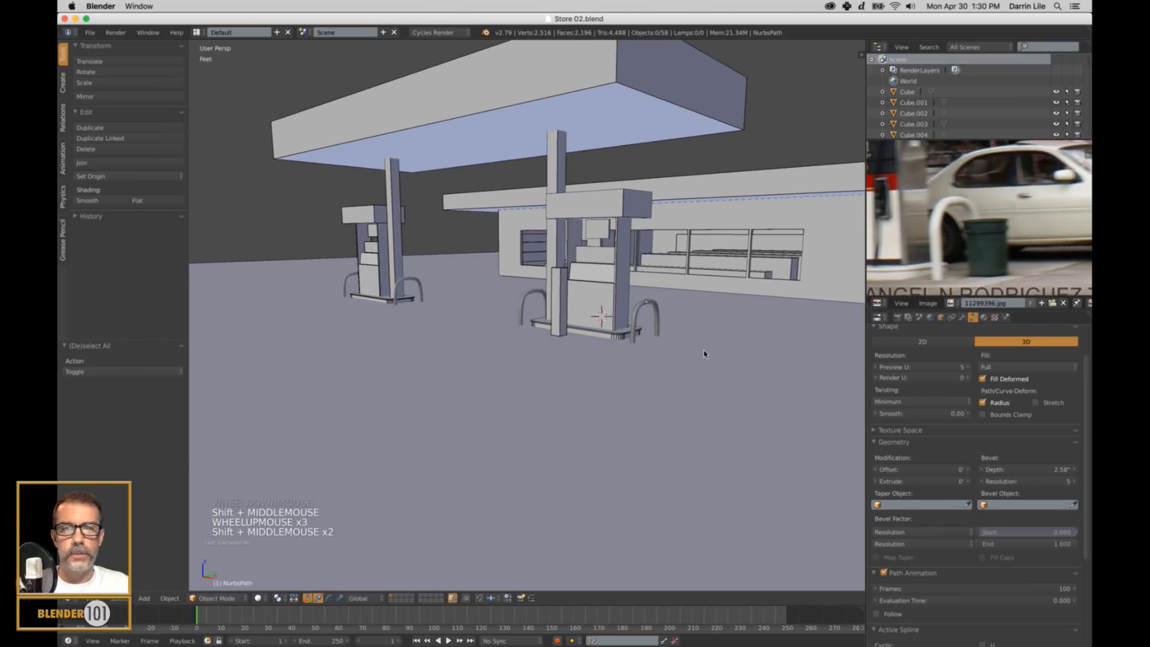
{"action": "scroll", "coordinate": [598, 371], "scroll_direction": "down", "scroll_amount": 2}
{"action": "scroll", "coordinate": [505, 384], "scroll_direction": "down", "scroll_amount": 3}
{"action": "middle_click_drag", "start_coordinate": [475, 361], "coordinate": [512, 368]}
{"action": "scroll", "coordinate": [961, 257], "scroll_direction": "down", "scroll_amount": 3}
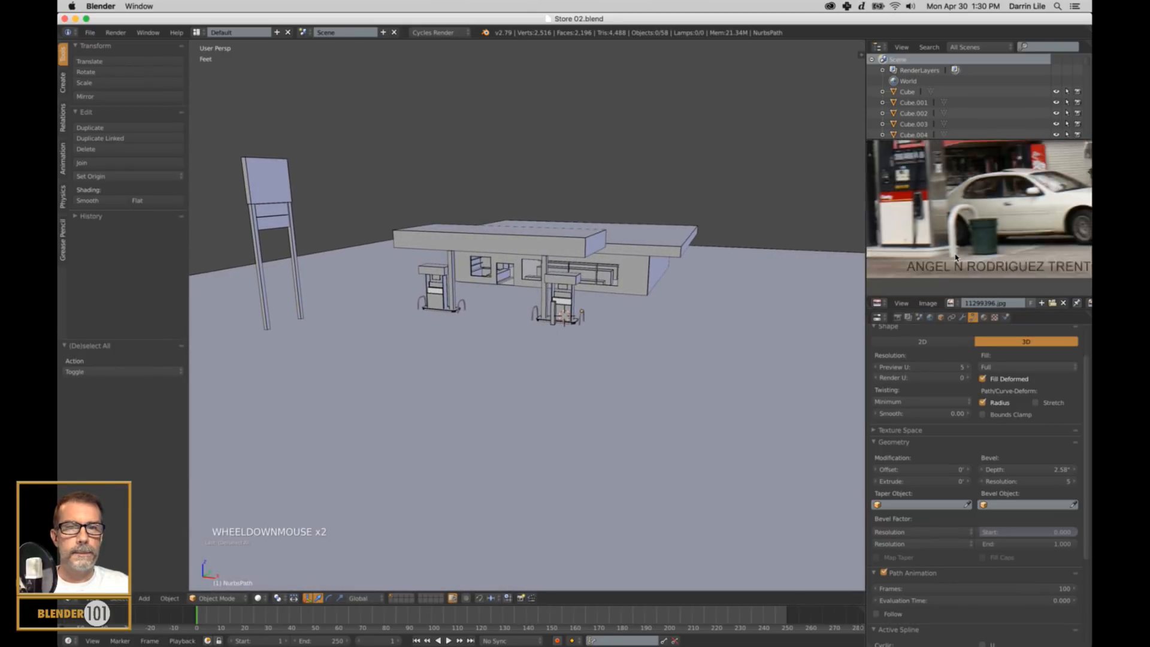
{"action": "middle_click_drag", "start_coordinate": [945, 257], "coordinate": [979, 240], "text": "shift"}
{"action": "scroll", "coordinate": [940, 270], "scroll_direction": "up", "scroll_amount": 3}
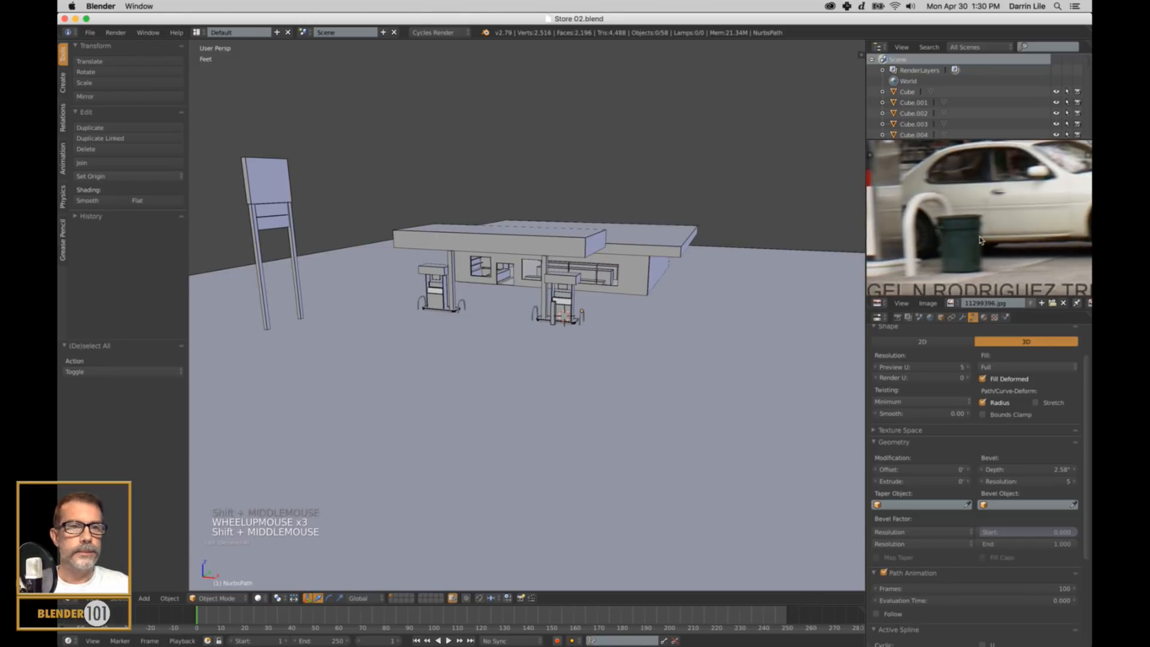
{"action": "scroll", "coordinate": [980, 239], "scroll_direction": "up", "scroll_amount": 2}
{"action": "scroll", "coordinate": [981, 240], "scroll_direction": "down", "scroll_amount": 3}
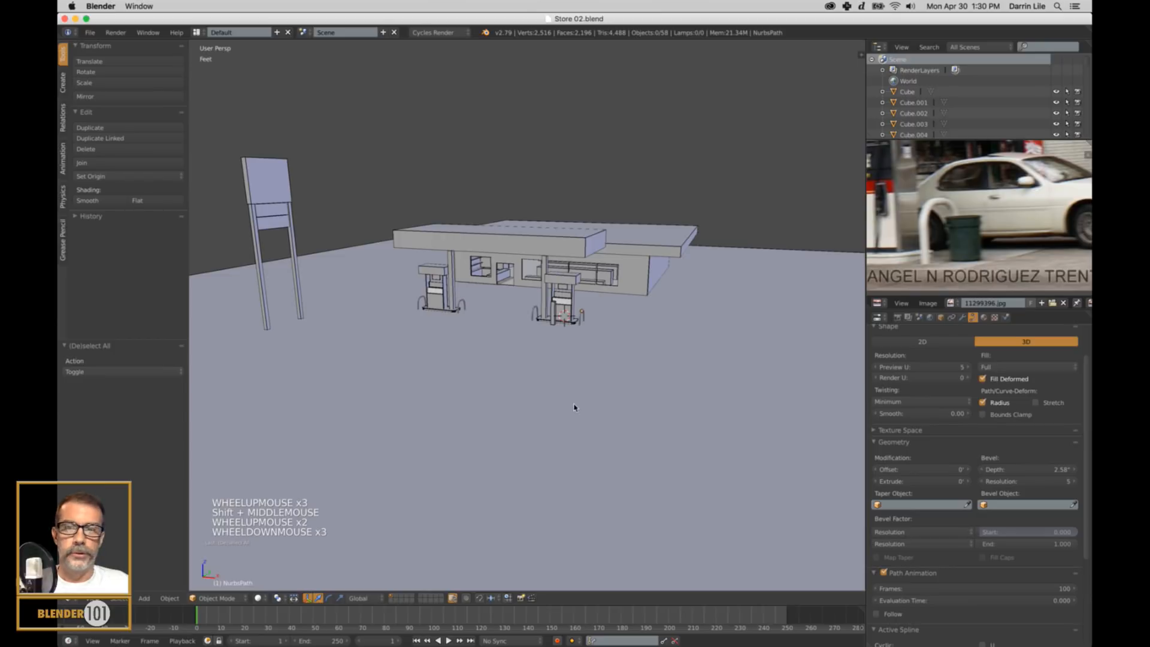
Add a mesh cylinder for the trash can and move it about 9.34 feet along X, past the guard rail.
{"action": "scroll", "coordinate": [619, 352], "scroll_direction": "up", "scroll_amount": 4}
{"action": "middle_click_drag", "start_coordinate": [619, 352], "coordinate": [679, 368], "text": "shift"}
{"action": "scroll", "coordinate": [656, 360], "scroll_direction": "up", "scroll_amount": 2}
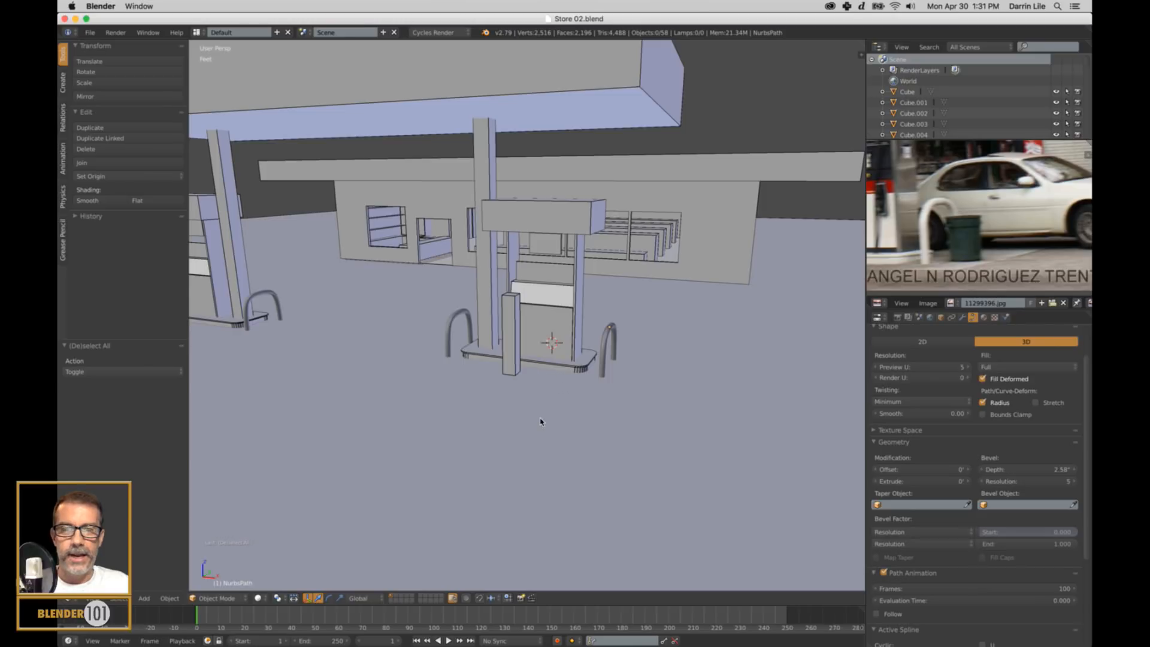
{"action": "key", "text": "shift+a"}
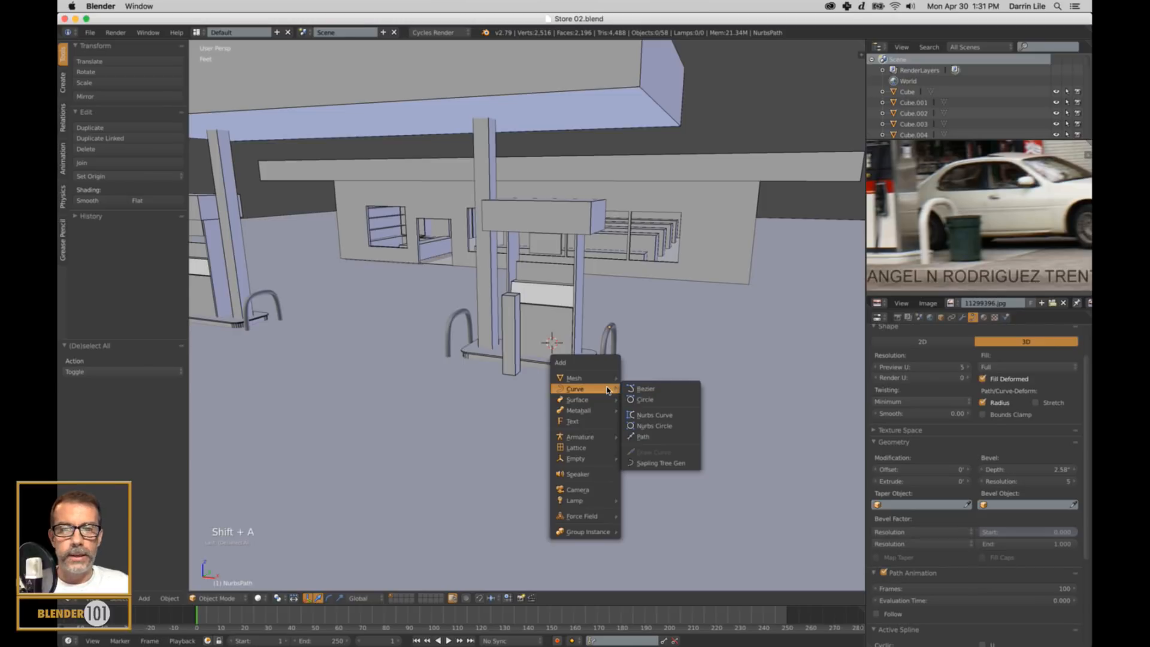
{"action": "mouse_move", "coordinate": [607, 378]}
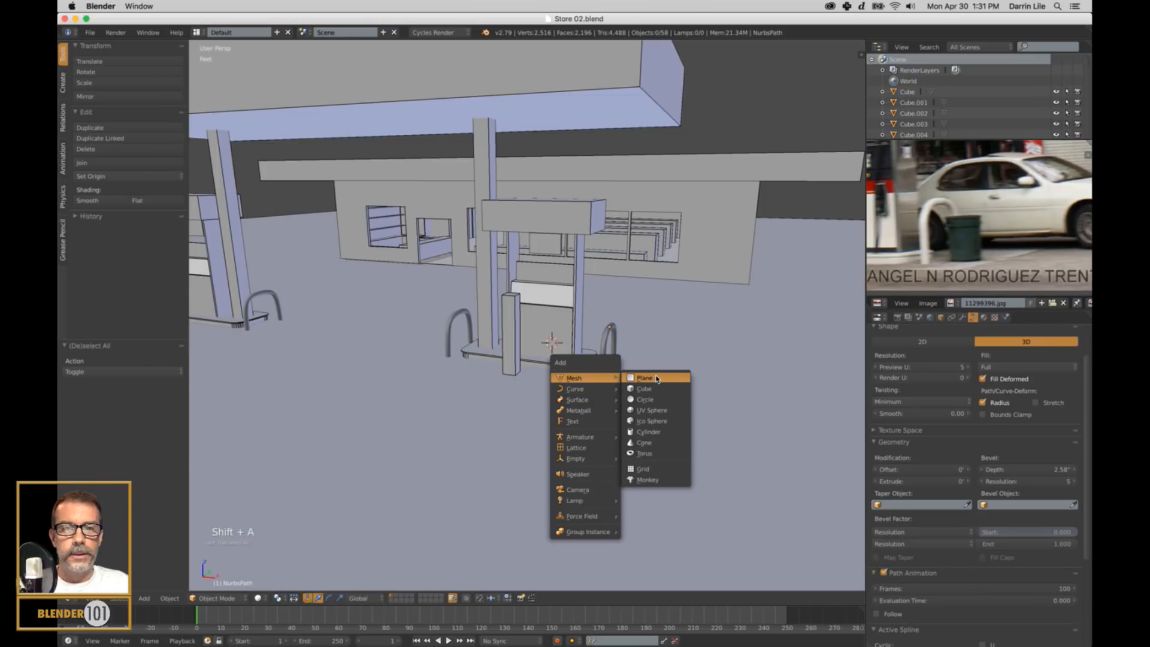
{"action": "left_click", "coordinate": [650, 432]}
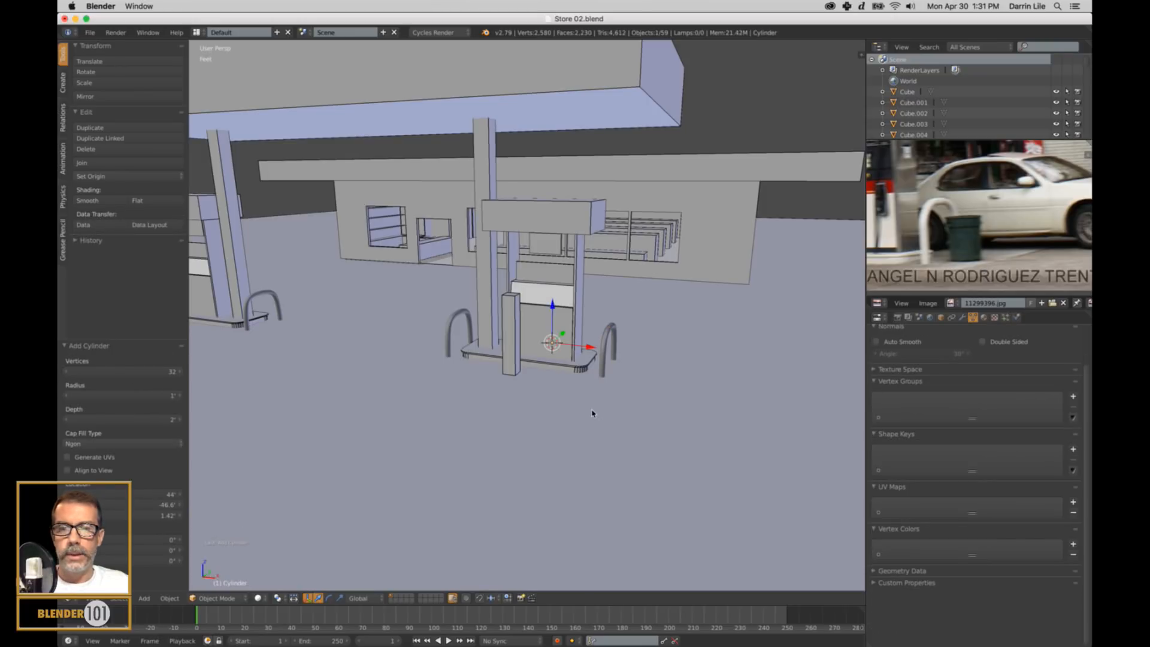
{"action": "left_click_drag", "start_coordinate": [585, 343], "coordinate": [708, 362]}
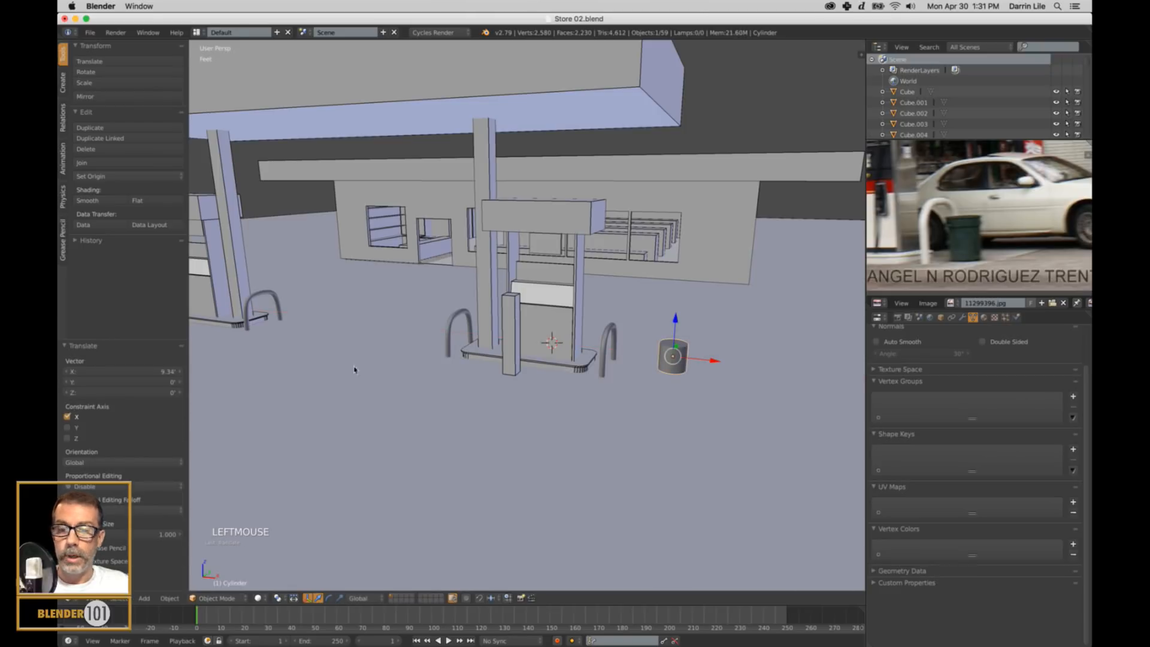
Delete the cylinder's top face in Edit Mode to open the trash can, and return to Object Mode.
{"action": "scroll", "coordinate": [697, 370], "scroll_direction": "up", "scroll_amount": 2}
{"action": "middle_click_drag", "start_coordinate": [697, 370], "coordinate": [582, 378], "text": "shift"}
{"action": "scroll", "coordinate": [527, 359], "scroll_direction": "up", "scroll_amount": 2}
{"action": "scroll", "coordinate": [583, 378], "scroll_direction": "up", "scroll_amount": 1}
{"action": "key", "text": "Tab"}
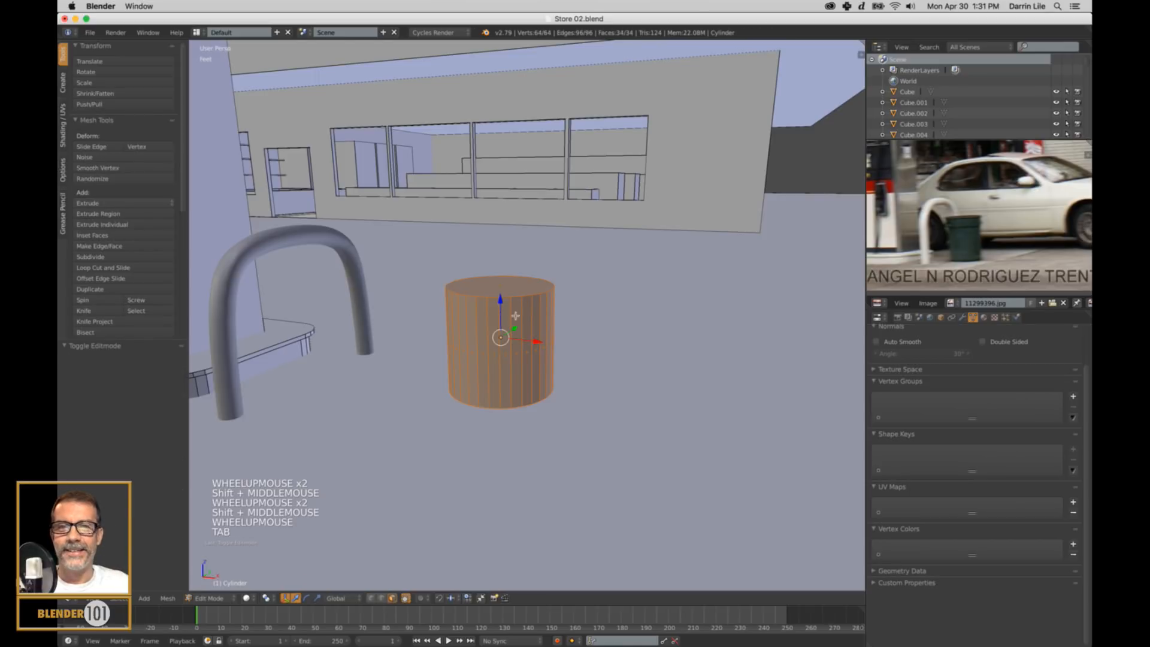
{"action": "middle_click_drag", "start_coordinate": [515, 316], "coordinate": [507, 371]}
{"action": "right_click", "coordinate": [506, 371]}
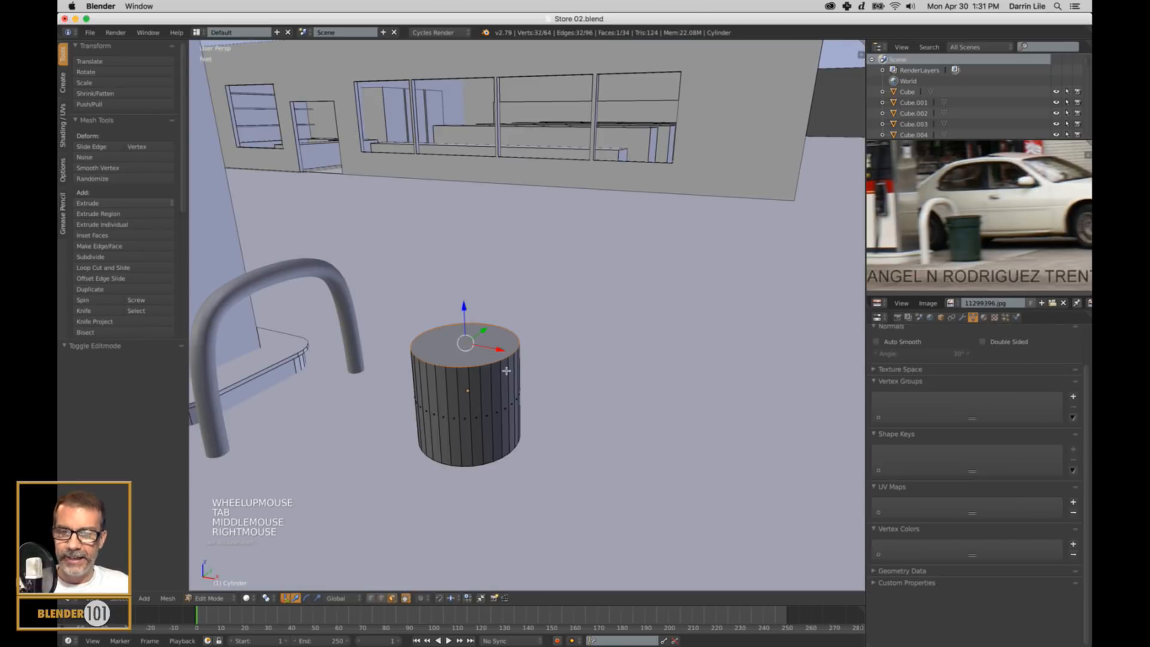
{"action": "key", "text": "x"}
{"action": "left_click", "coordinate": [503, 388]}
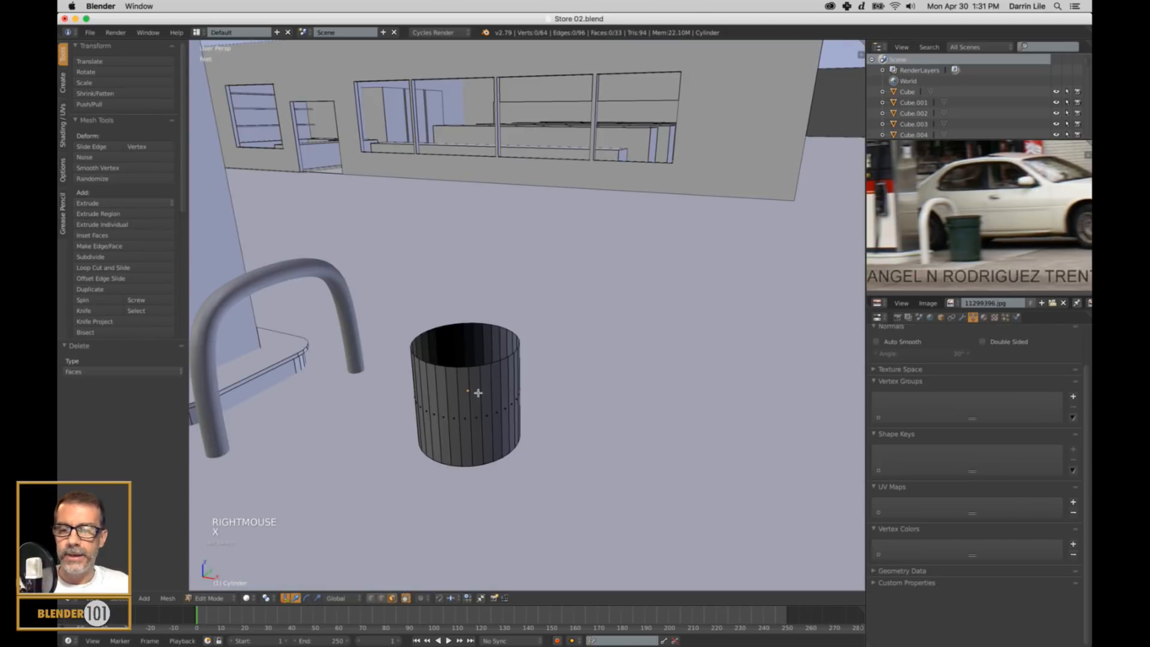
{"action": "key", "text": "Tab"}
In the front orthographic wireframe view, move the trash can about 2.49 feet along negative X, close beside the guard rail.
{"action": "scroll", "coordinate": [495, 377], "scroll_direction": "down", "scroll_amount": 2}
{"action": "scroll", "coordinate": [495, 377], "scroll_direction": "down", "scroll_amount": 1}
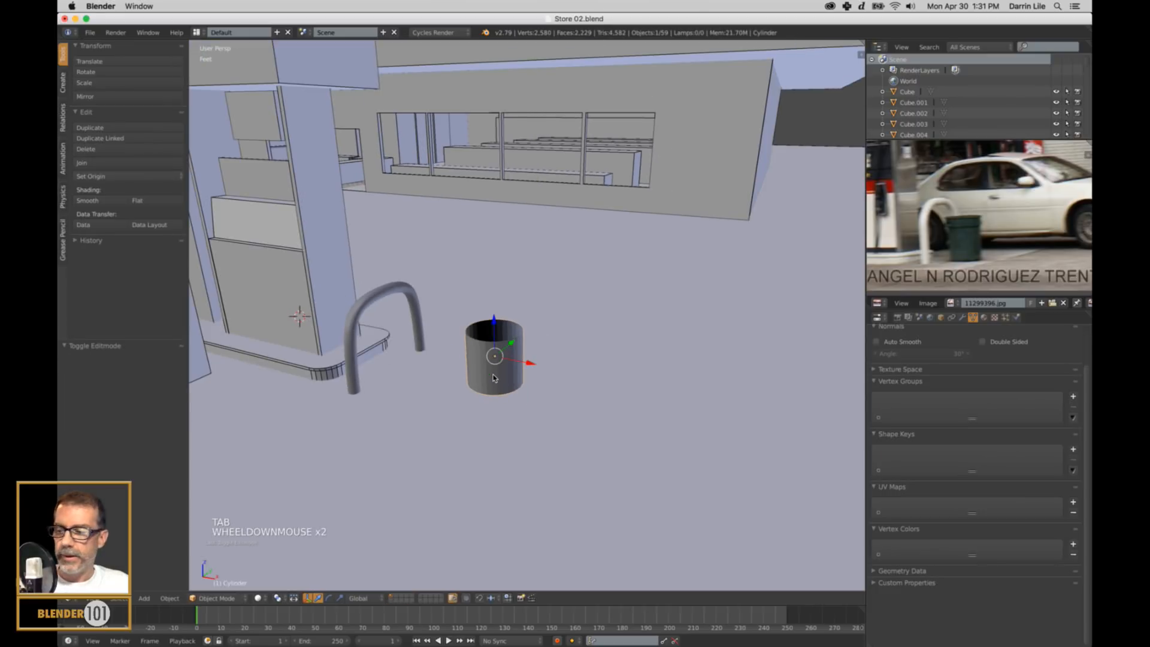
{"action": "key", "text": "KP_1"}
{"action": "key", "text": "KP_5"}
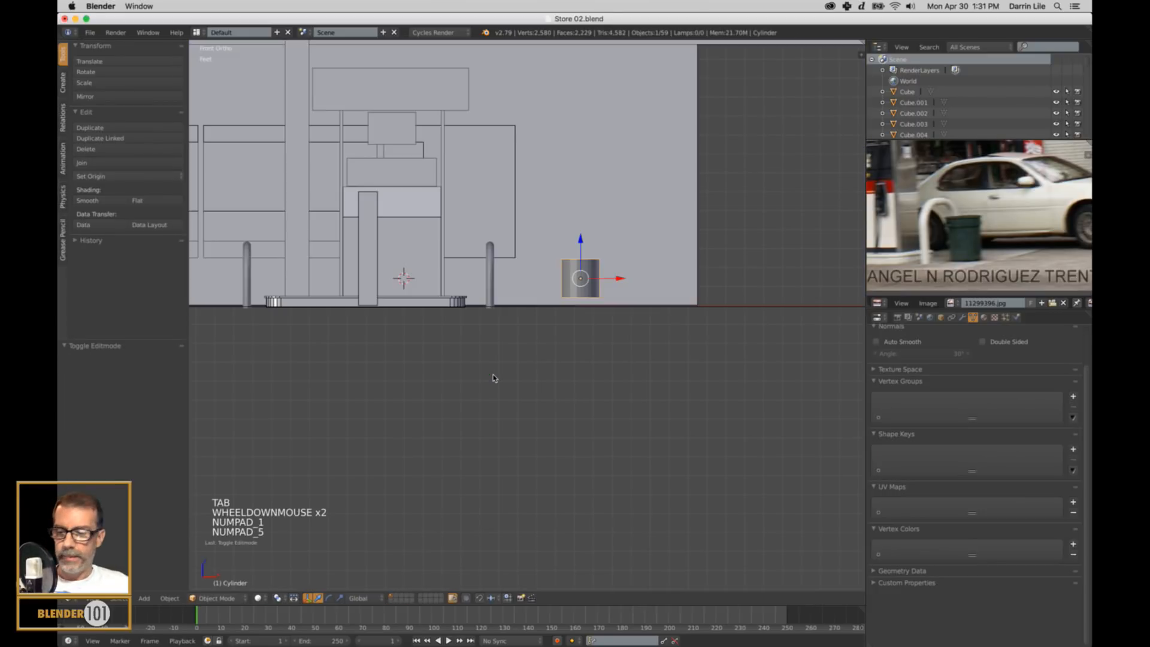
{"action": "key", "text": "z"}
{"action": "scroll", "coordinate": [695, 359], "scroll_direction": "up", "scroll_amount": 2}
{"action": "middle_click_drag", "start_coordinate": [696, 360], "coordinate": [833, 381], "text": "shift"}
{"action": "scroll", "coordinate": [764, 383], "scroll_direction": "down", "scroll_amount": 1}
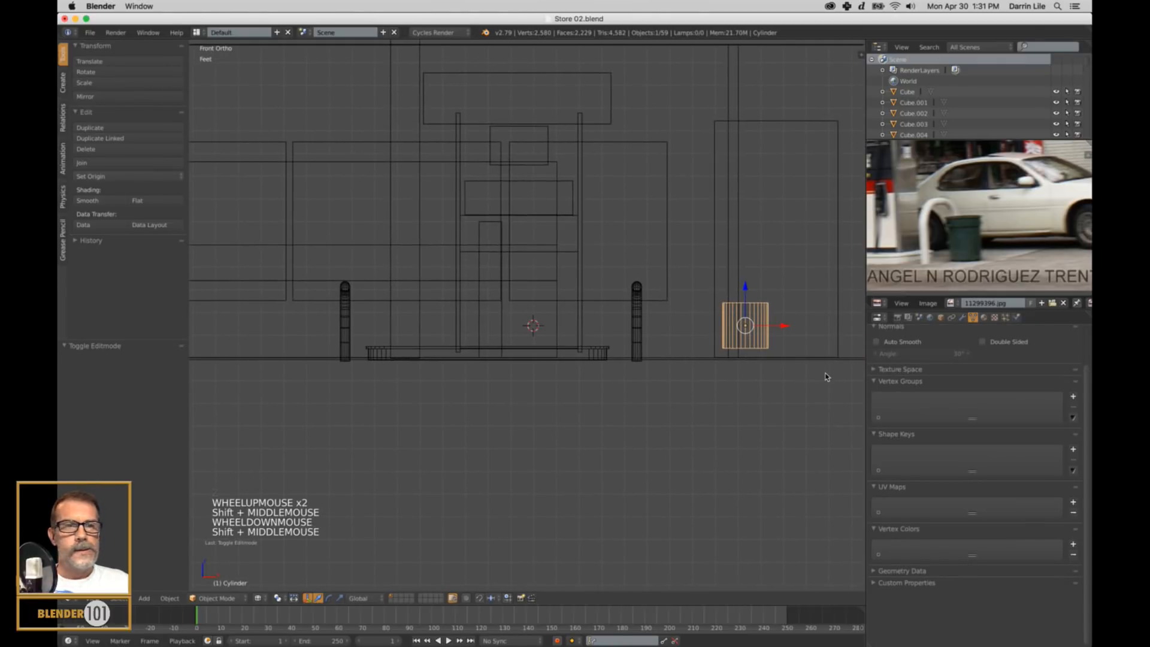
{"action": "key", "text": "g"}
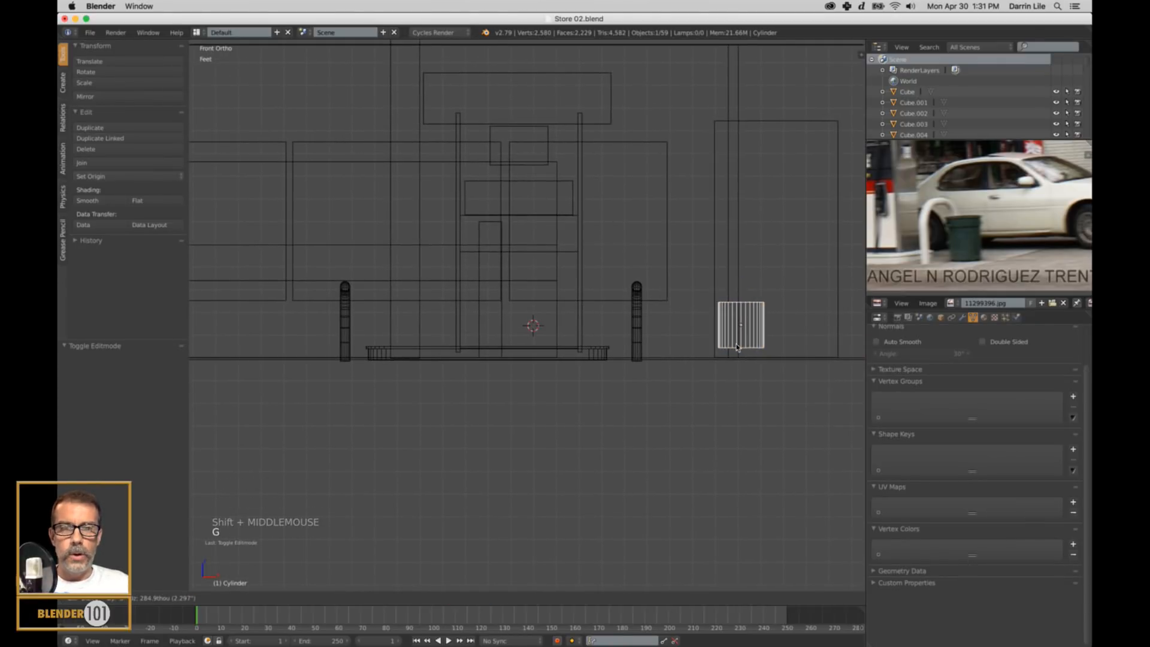
{"action": "left_click", "coordinate": [685, 343]}
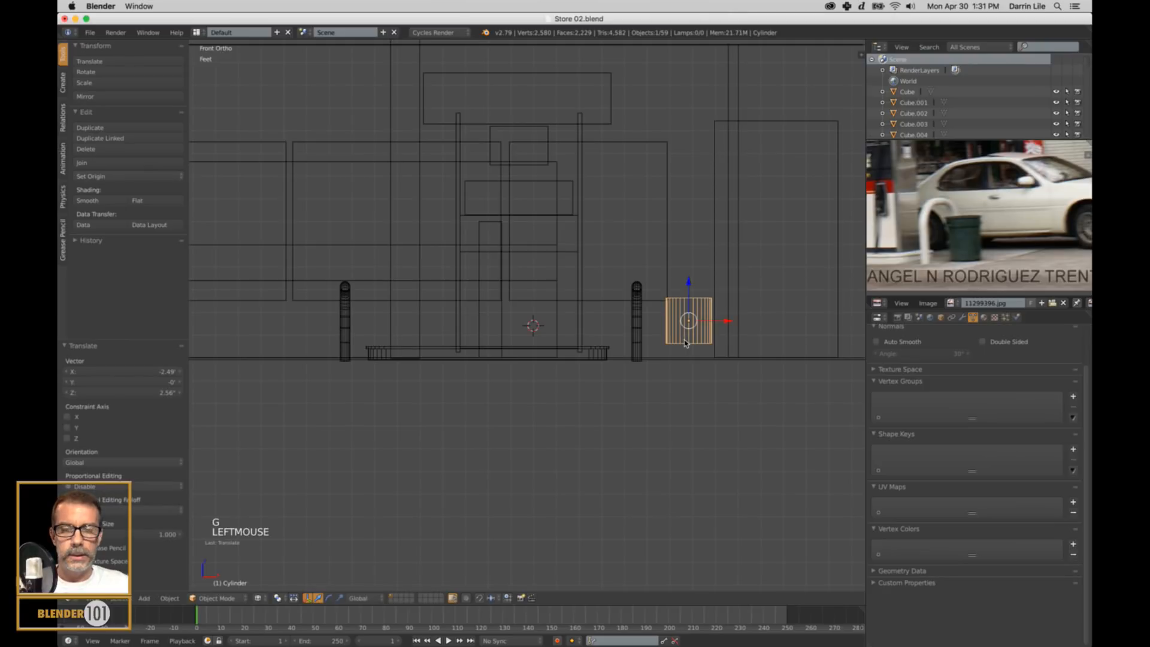
In Edit Mode, select the trash can's bottom ring of vertices and lower it about 8 inches along Z to the ground line.
{"action": "key", "text": "Tab"}
{"action": "key", "text": "ctrl+Tab"}
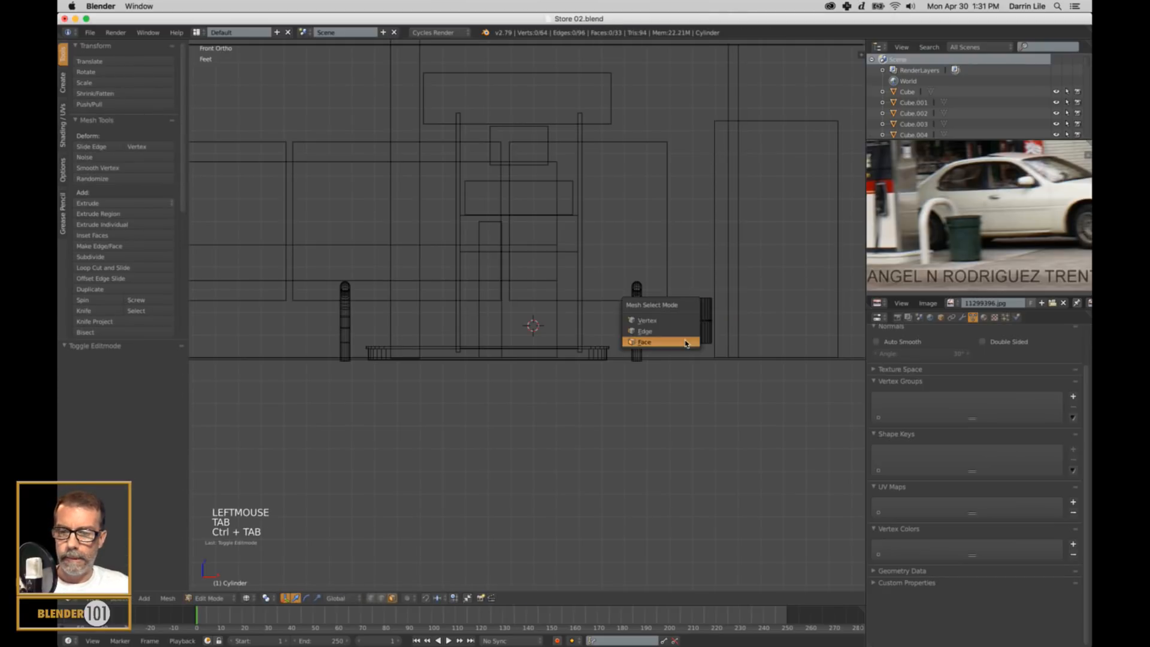
{"action": "left_click", "coordinate": [682, 343]}
{"action": "key", "text": "a"}
{"action": "key", "text": "a"}
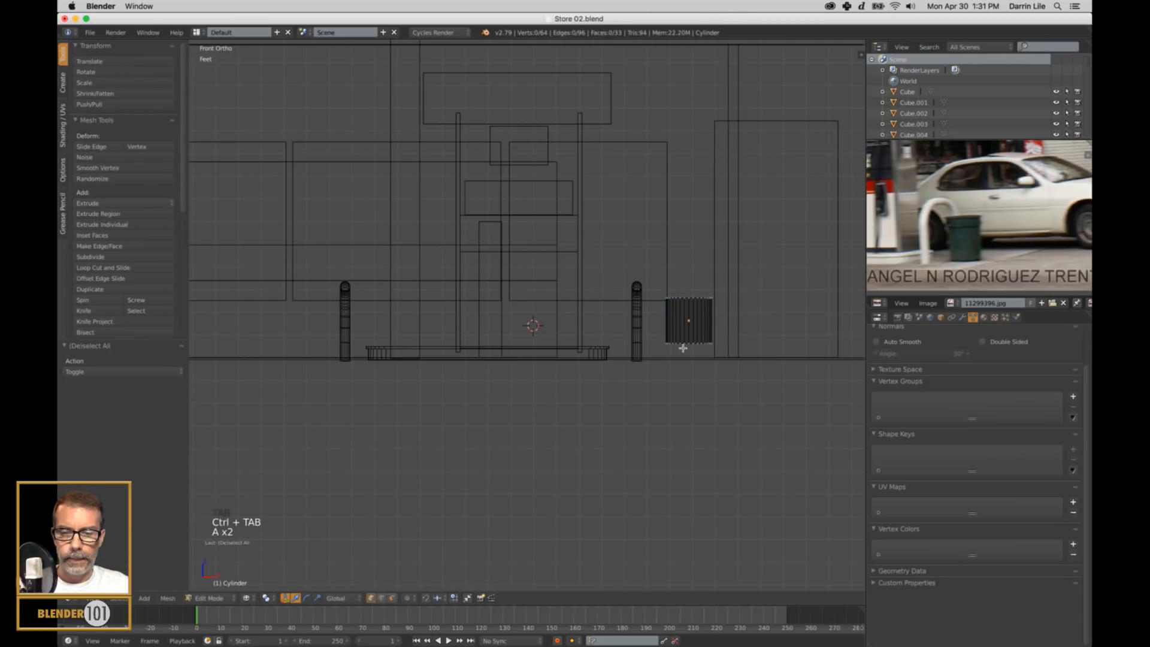
{"action": "key", "text": "b"}
{"action": "left_click_drag", "start_coordinate": [657, 332], "coordinate": [753, 400]}
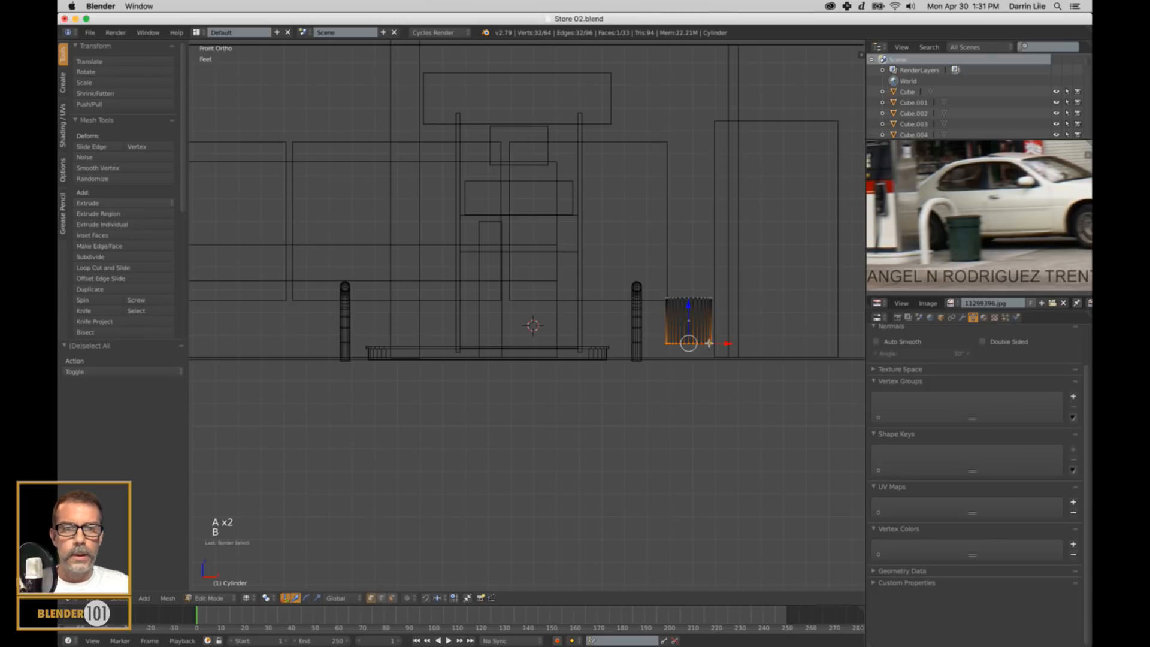
{"action": "left_click_drag", "start_coordinate": [689, 310], "coordinate": [688, 327]}
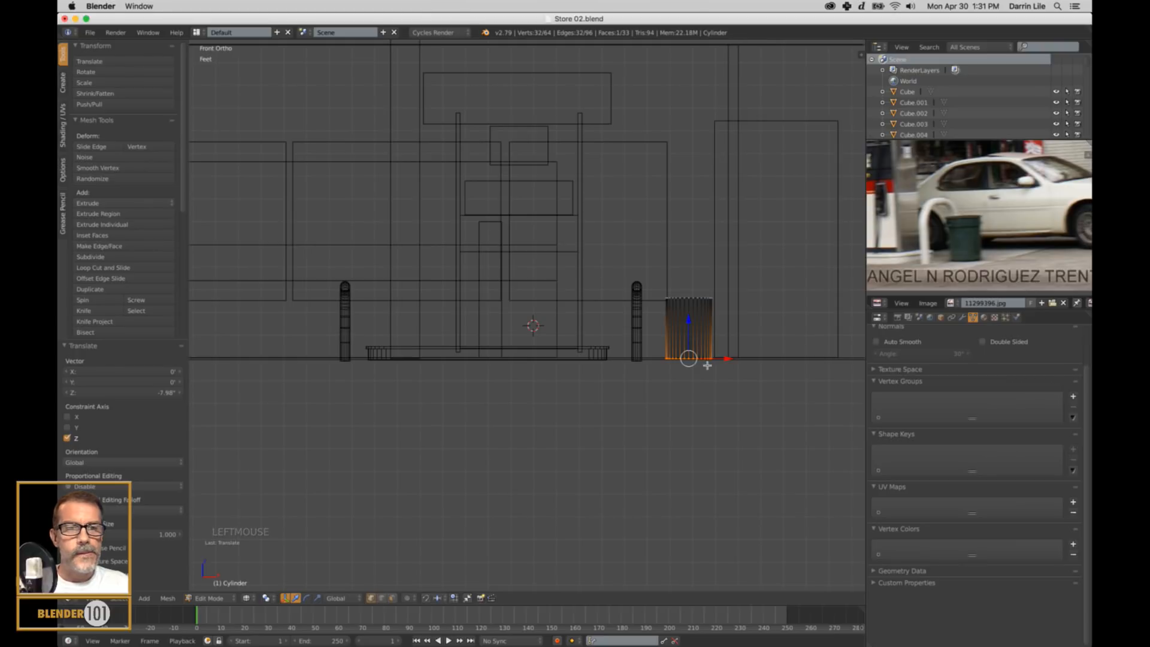
Scale the trash can's bottom ring to about 0.843 to taper the sides, and return to Object Mode.
{"action": "middle_click_drag", "start_coordinate": [767, 382], "coordinate": [683, 385], "text": "shift"}
{"action": "scroll", "coordinate": [682, 385], "scroll_direction": "up", "scroll_amount": 3}
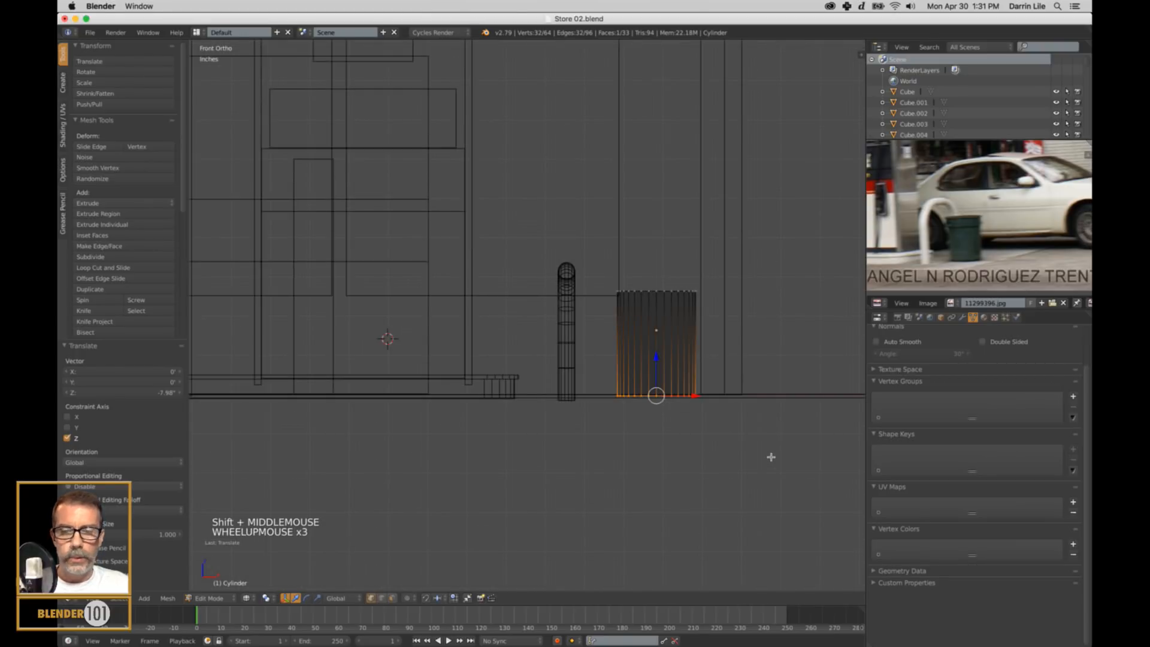
{"action": "key", "text": "s"}
{"action": "key", "text": "s"}
{"action": "key", "text": "s"}
{"action": "key", "text": "s"}
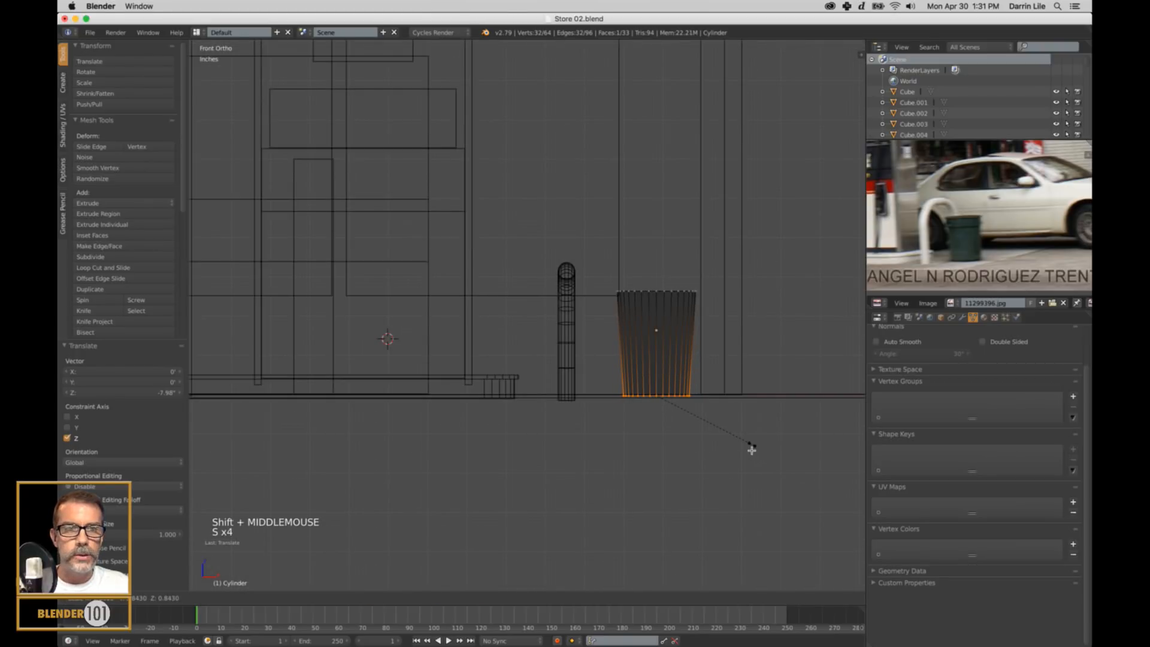
{"action": "left_click", "coordinate": [711, 397]}
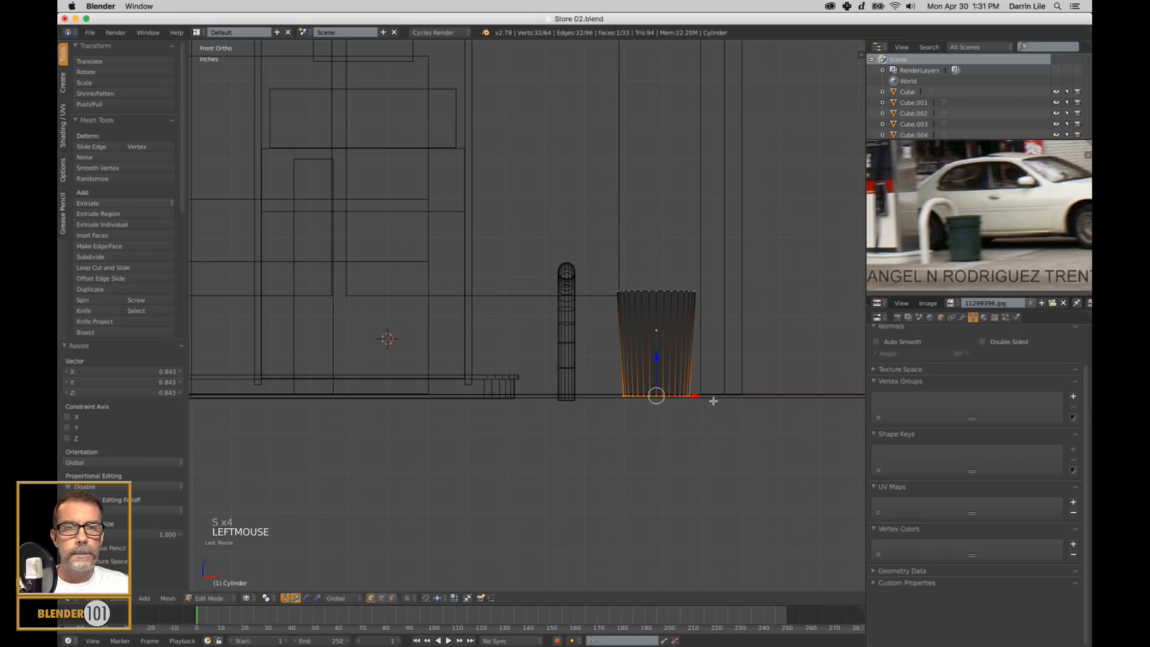
{"action": "key", "text": "Tab"}
Examine the tapered trash can up close in solid shading, checking its open rim and its shape beside the guard rail.
{"action": "middle_click_drag", "start_coordinate": [739, 347], "coordinate": [736, 351]}
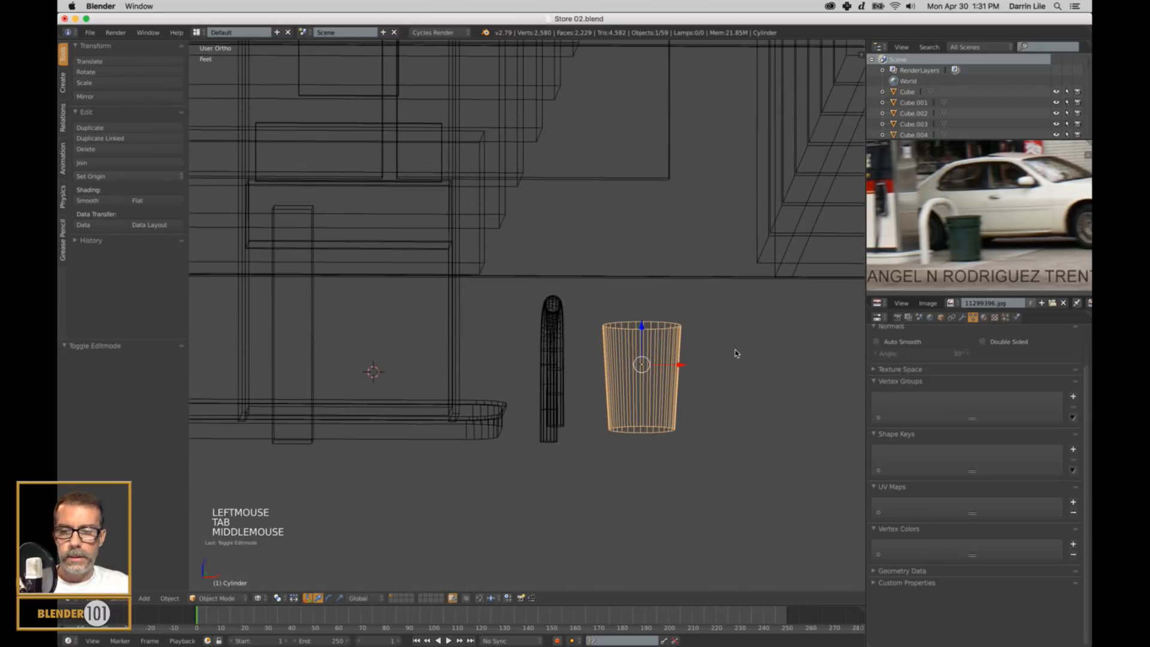
{"action": "key", "text": "z"}
{"action": "key", "text": "KP_Decimal"}
{"action": "scroll", "coordinate": [631, 368], "scroll_direction": "down", "scroll_amount": 5}
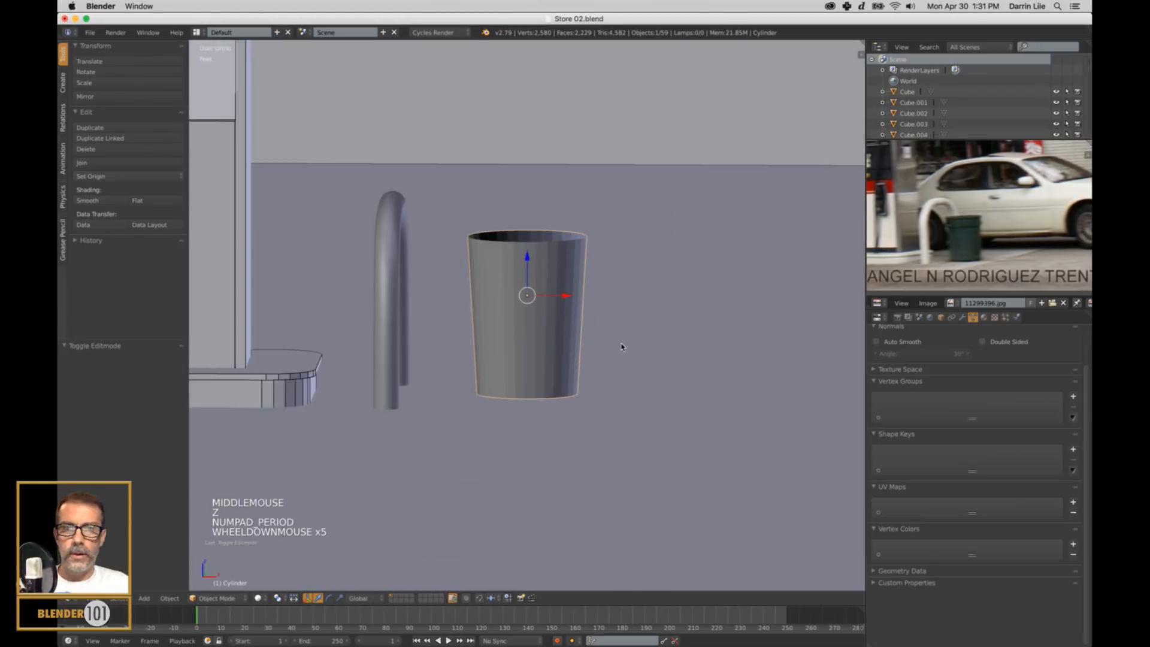
{"action": "middle_click_drag", "start_coordinate": [619, 344], "coordinate": [577, 342]}
{"action": "key", "text": "Tab"}
{"action": "key", "text": "Tab"}
{"action": "scroll", "coordinate": [571, 345], "scroll_direction": "up", "scroll_amount": 5}
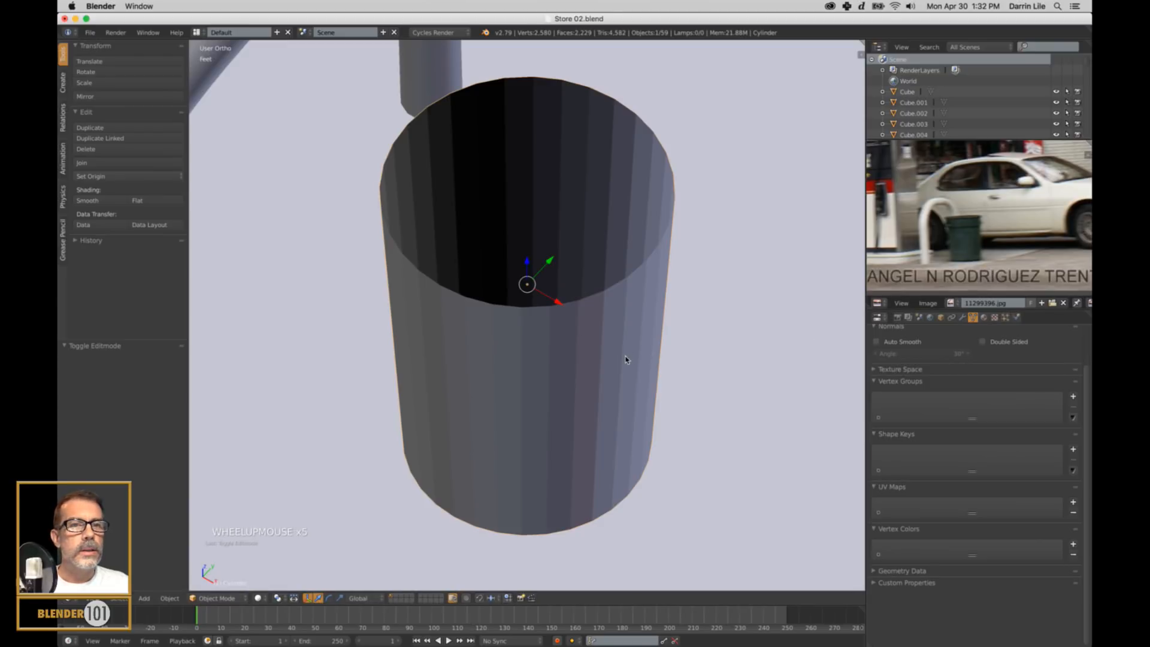
{"action": "middle_click_drag", "start_coordinate": [625, 360], "coordinate": [629, 336]}
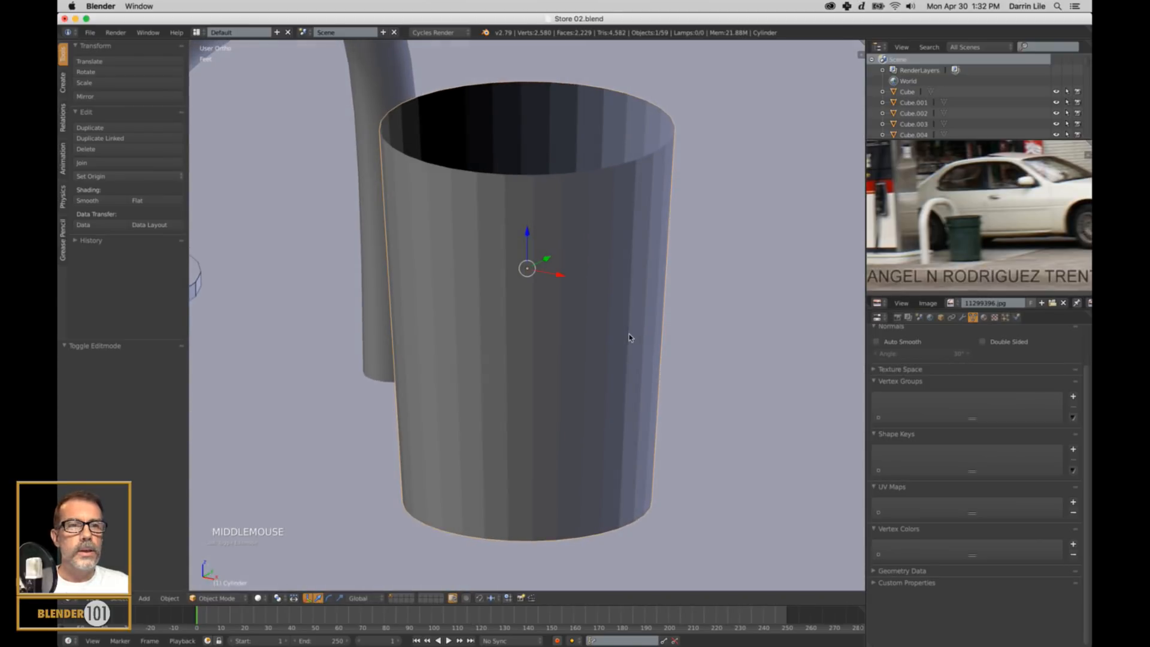
Add a single horizontal loop cut around the trash can in Edit Mode, slid up about 0.53 toward the rim.
{"action": "right_click", "coordinate": [631, 277]}
{"action": "key", "text": "Tab"}
{"action": "key", "text": "Tab"}
{"action": "right_click", "coordinate": [616, 234]}
{"action": "key", "text": "Tab"}
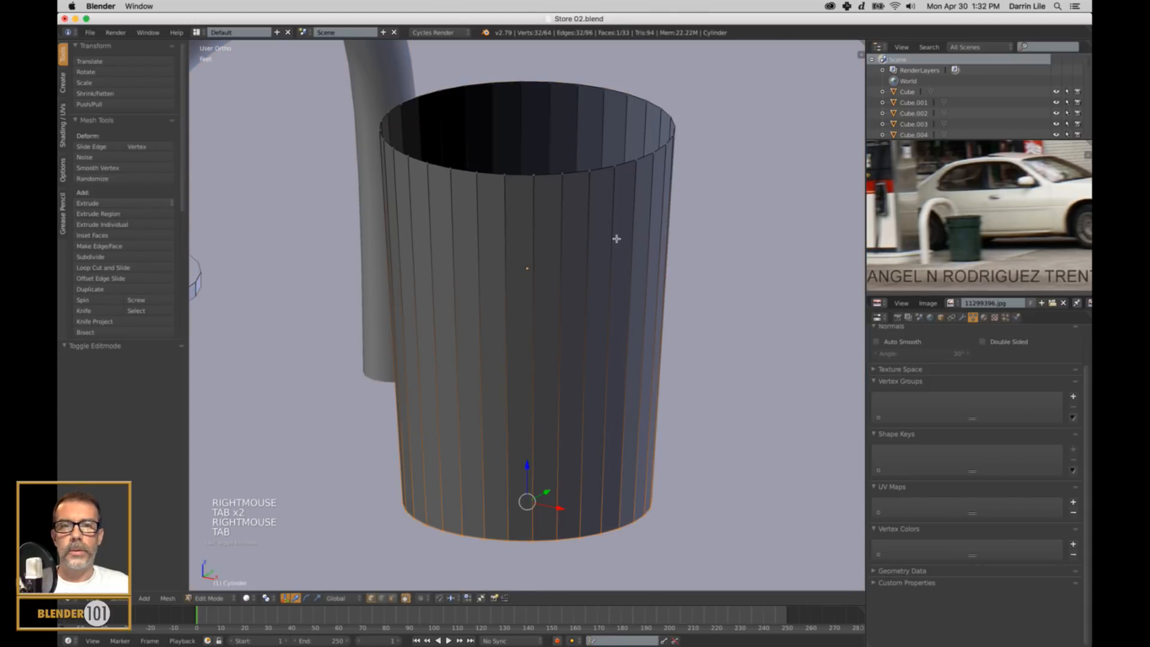
{"action": "key", "text": "ctrl+r"}
{"action": "left_click", "coordinate": [632, 282]}
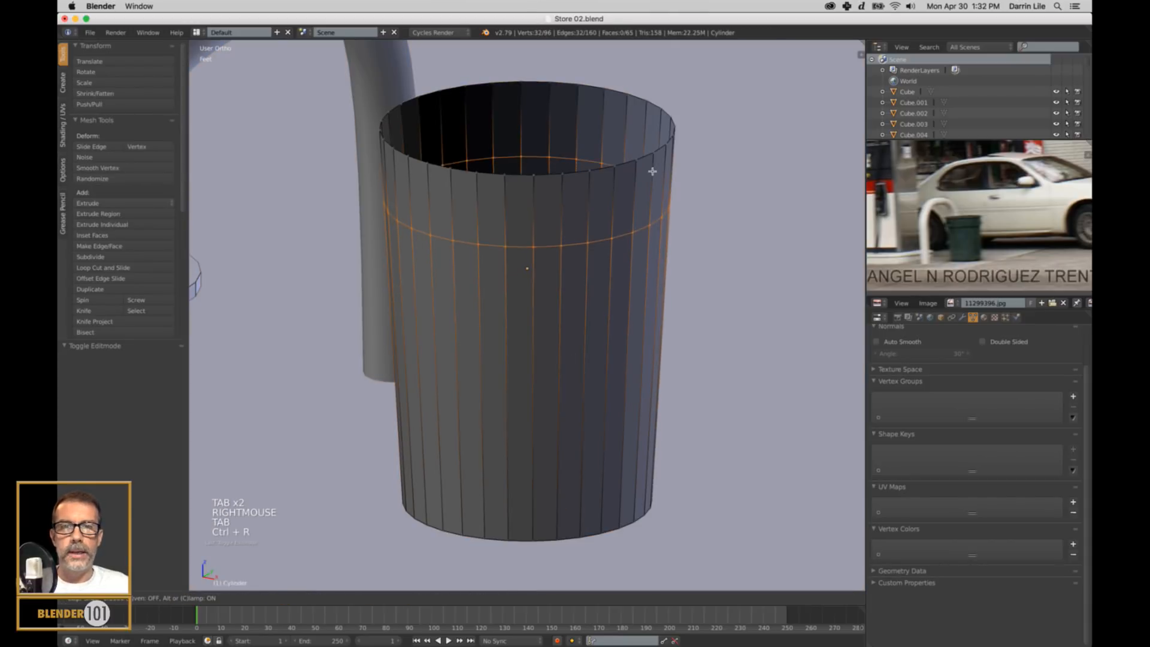
{"action": "left_click", "coordinate": [635, 198]}
Select the ring of faces above the new loop in face mode and extrude it in place.
{"action": "key", "text": "ctrl+Tab"}
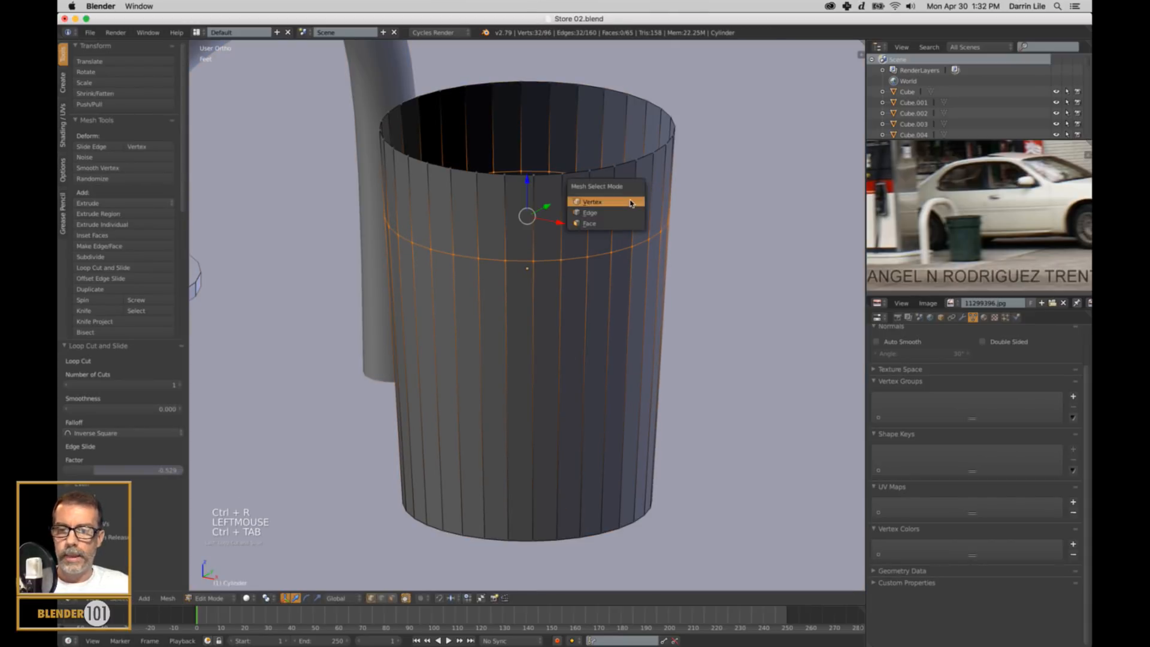
{"action": "left_click", "coordinate": [577, 219]}
{"action": "right_click", "coordinate": [559, 226], "text": "alt"}
{"action": "middle_click_drag", "start_coordinate": [559, 226], "coordinate": [636, 254]}
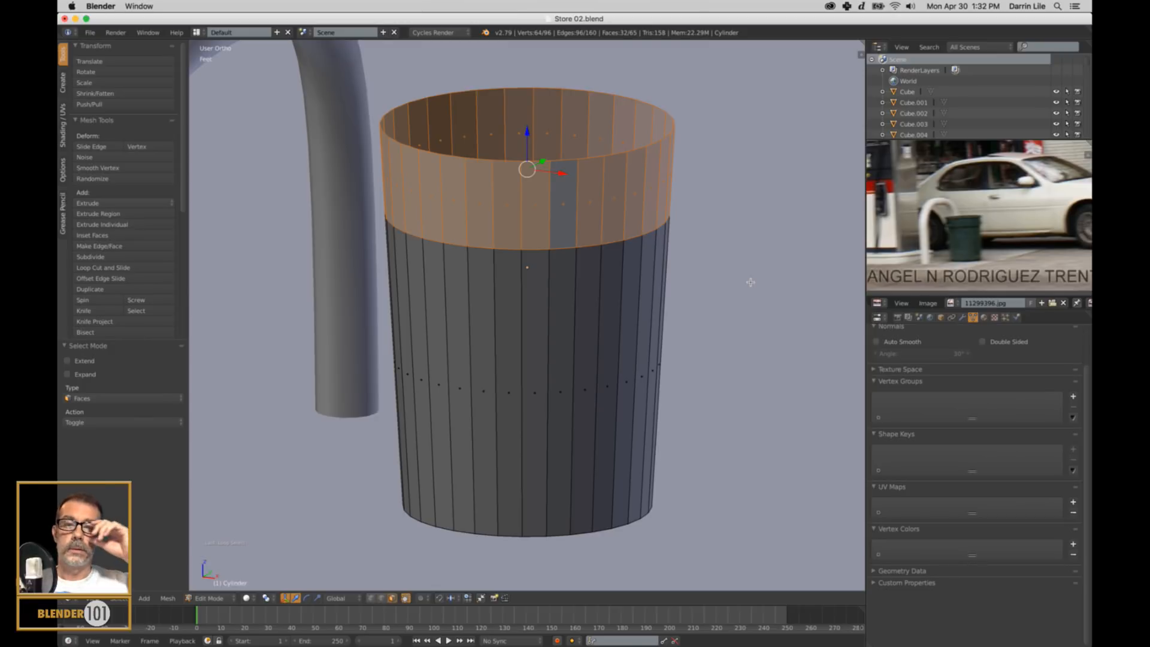
{"action": "key", "text": "e"}
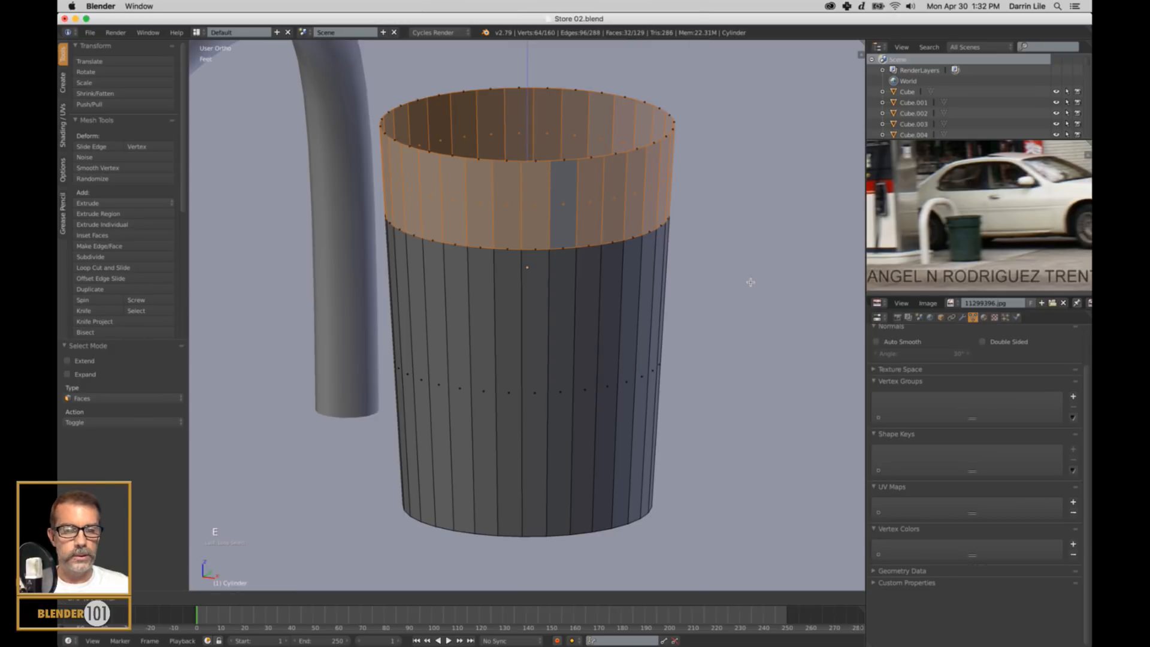
{"action": "key", "text": "shift+z"}
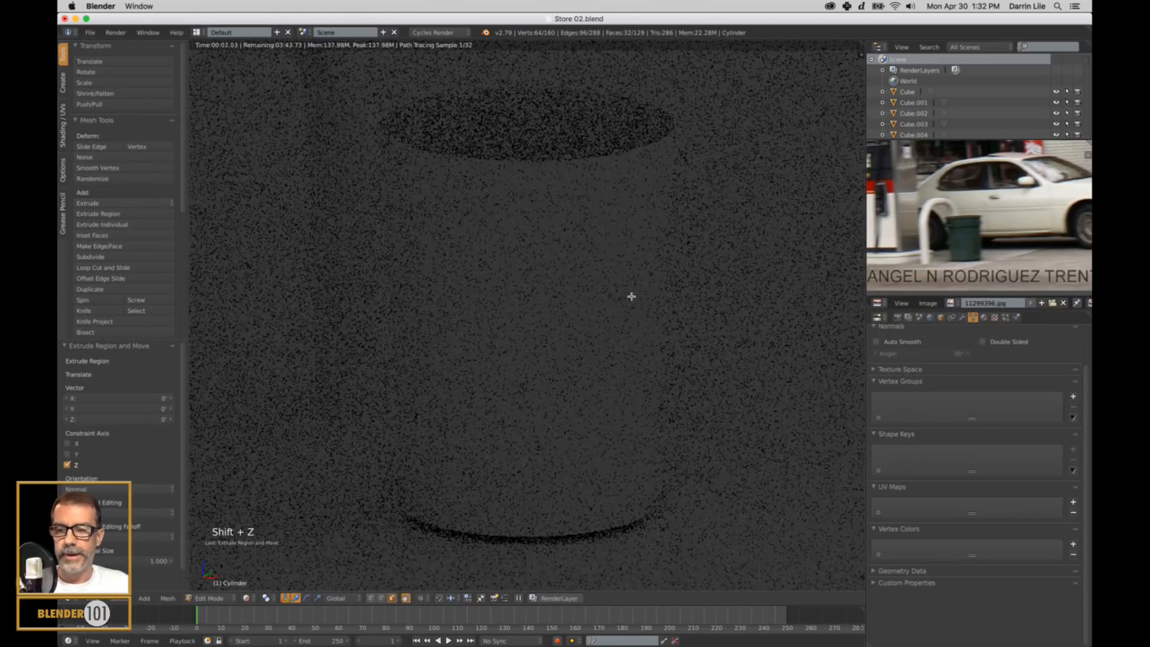
{"action": "left_click", "coordinate": [249, 599]}
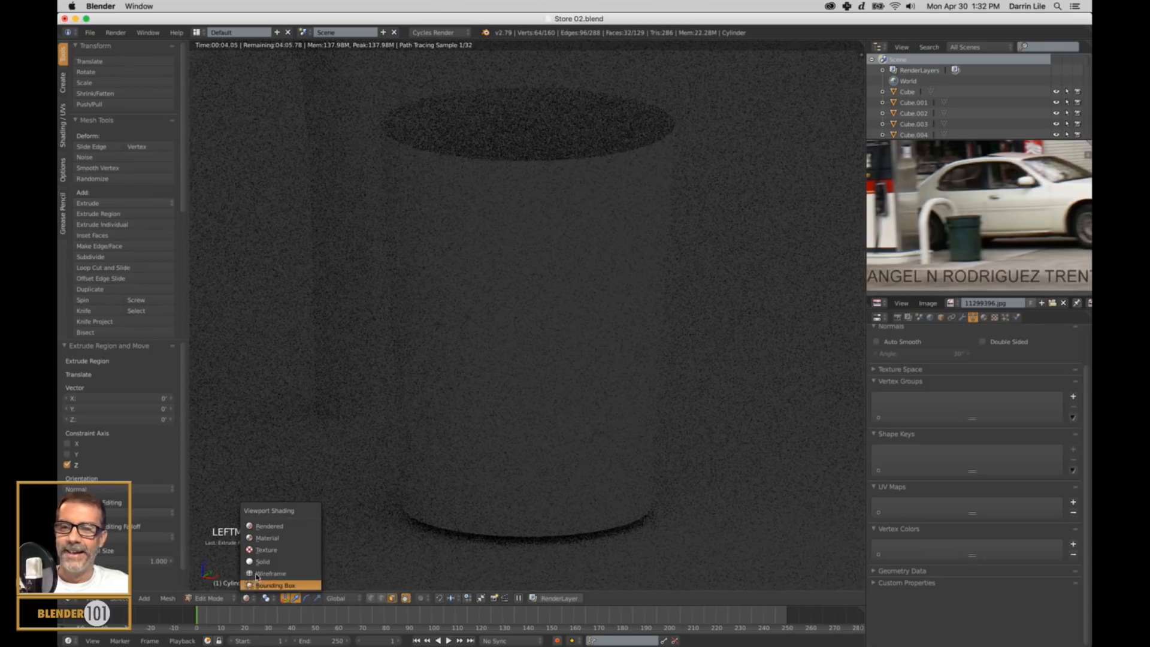
{"action": "left_click", "coordinate": [276, 559]}
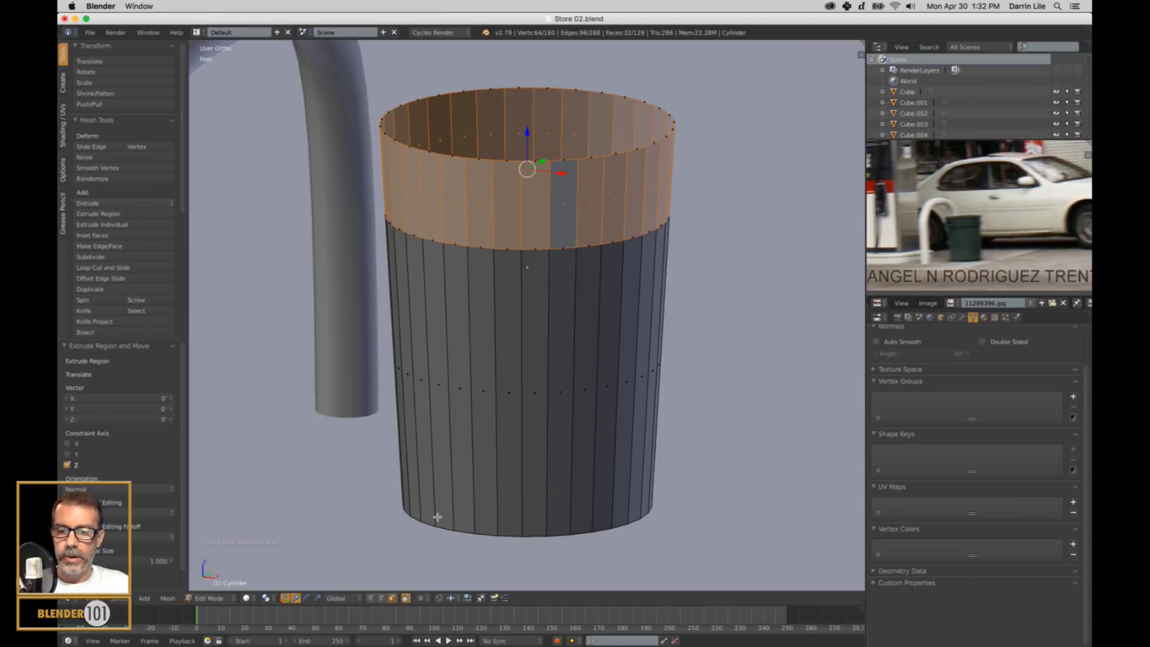
Scale the extruded upper band to about 1.055 in X and Y only, so it stands out from the body.
{"action": "key", "text": "s"}
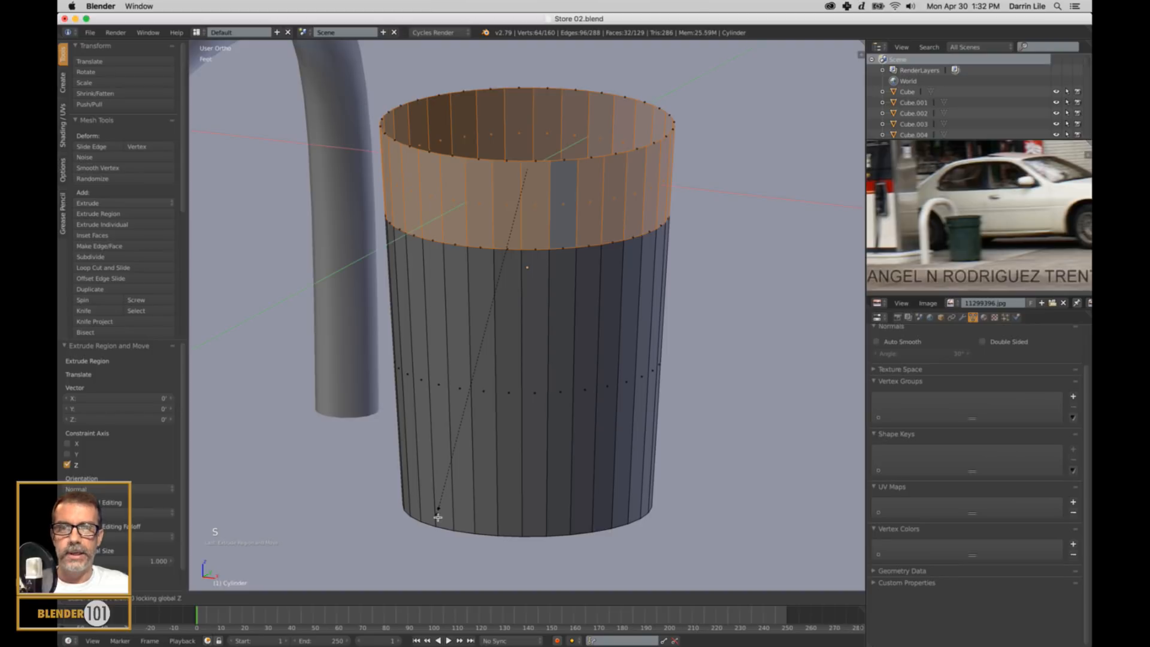
{"action": "key", "text": "shift+z"}
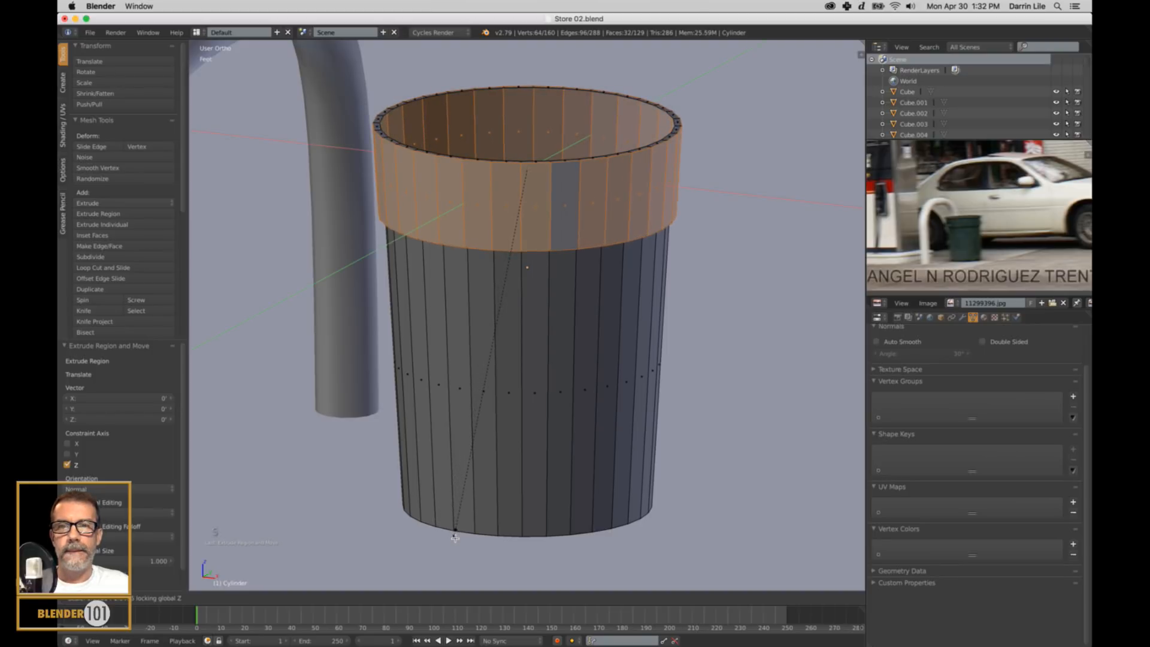
{"action": "left_click", "coordinate": [497, 555]}
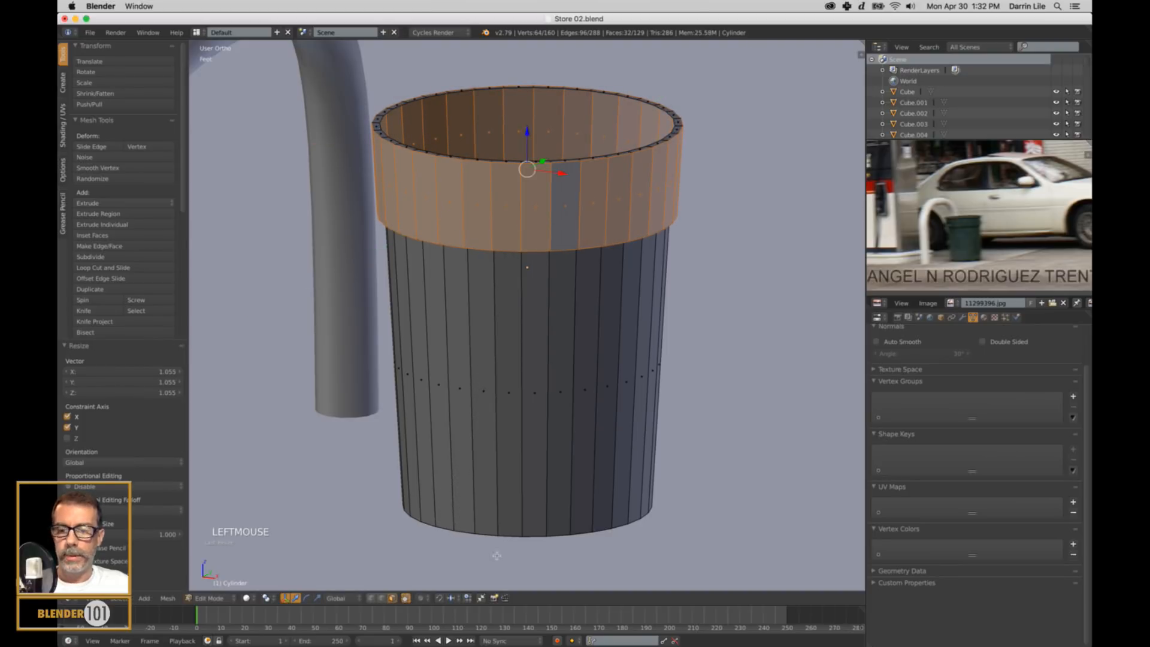
Deselect the mesh, return to Object Mode and inspect the trash can's raised upper band in perspective.
{"action": "key", "text": "KP_5"}
{"action": "scroll", "coordinate": [516, 569], "scroll_direction": "down", "scroll_amount": 5}
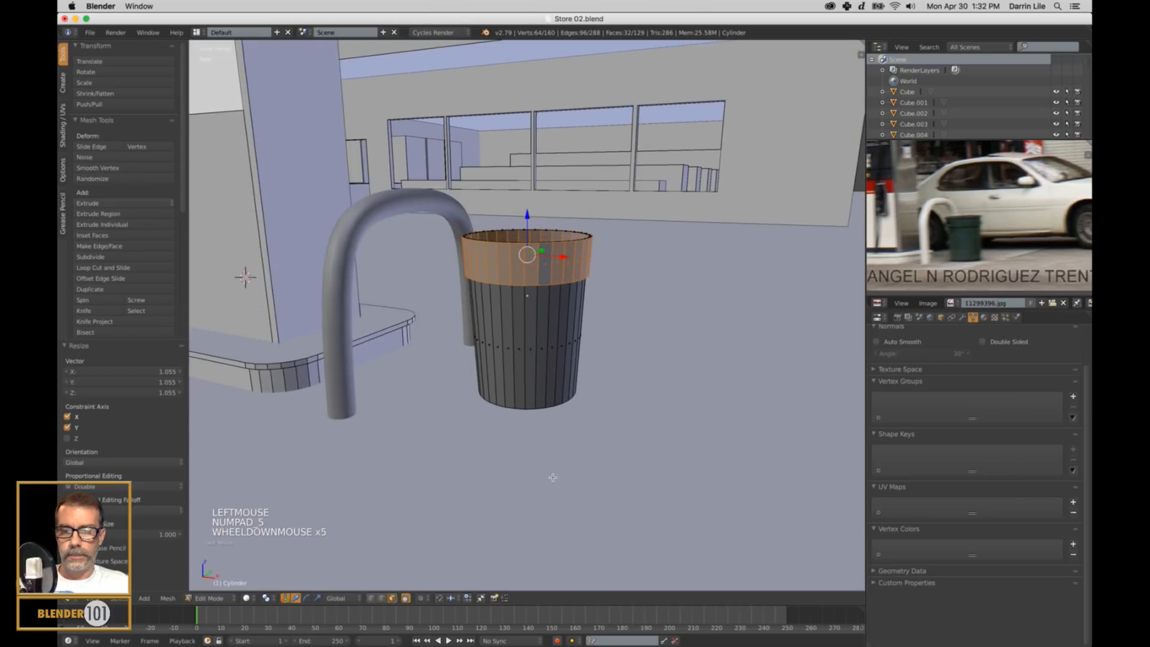
{"action": "key", "text": "a"}
{"action": "key", "text": "Tab"}
{"action": "middle_click_drag", "start_coordinate": [657, 411], "coordinate": [655, 416]}
{"action": "scroll", "coordinate": [645, 259], "scroll_direction": "up", "scroll_amount": 3}
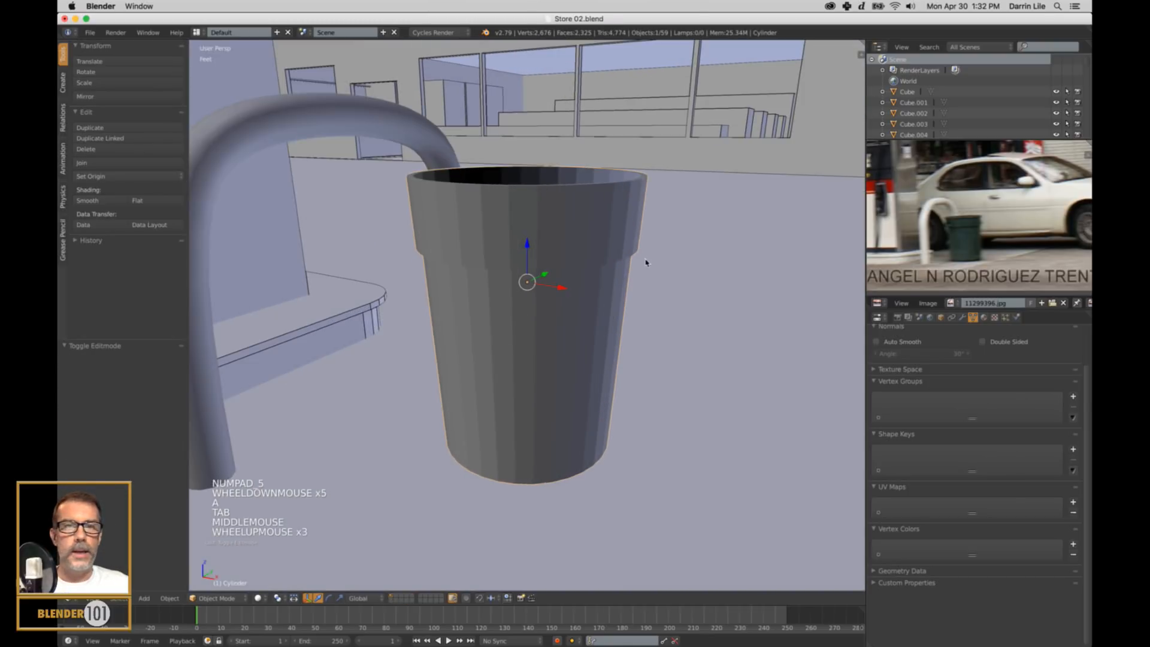
{"action": "middle_click_drag", "start_coordinate": [645, 260], "coordinate": [634, 282], "text": "shift"}
Add a single loop cut around the trash can's upper band in Edit Mode, slid about 0.72 toward the rim.
{"action": "key", "text": "Tab"}
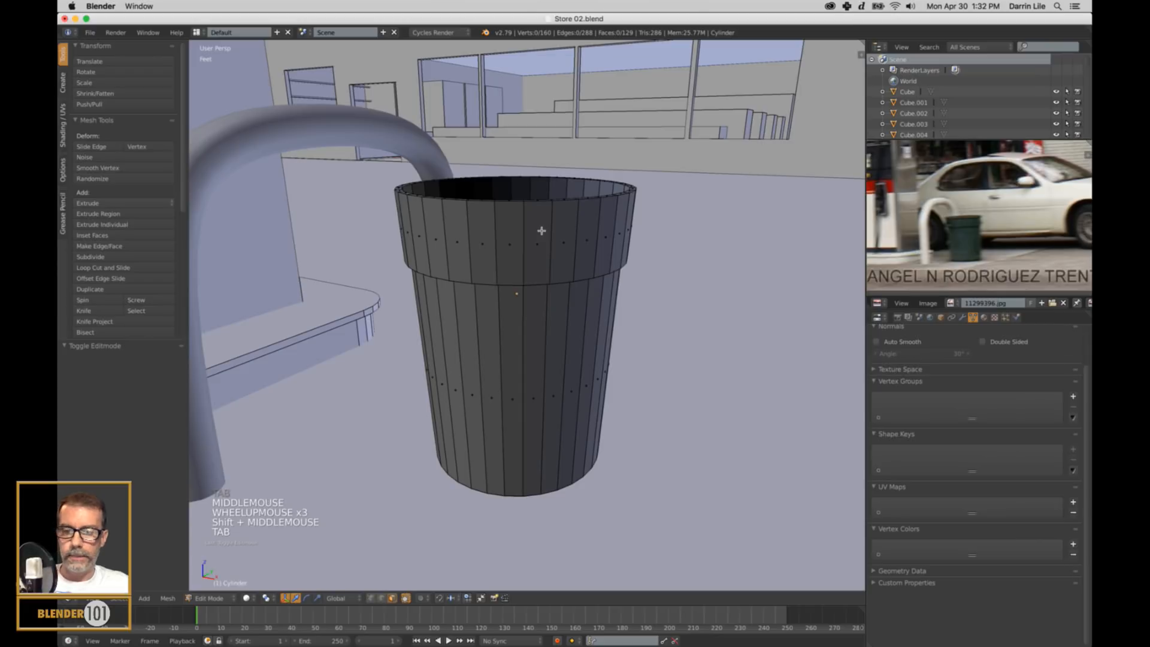
{"action": "key", "text": "ctrl+r"}
{"action": "left_click", "coordinate": [543, 217]}
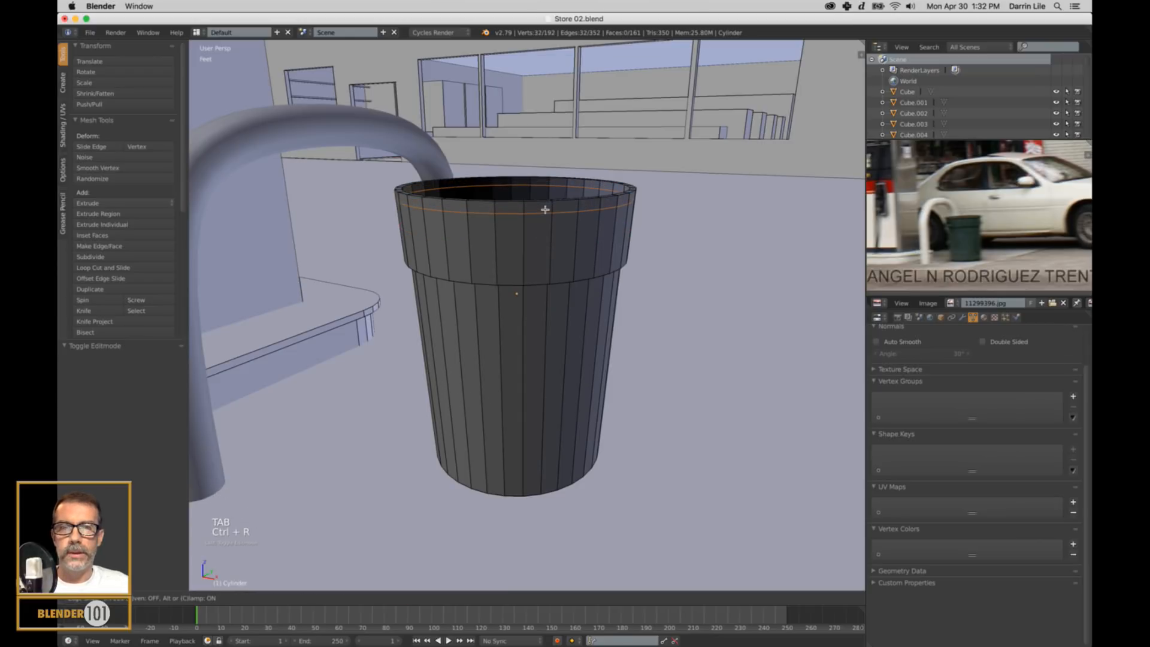
{"action": "left_click", "coordinate": [545, 209]}
Select the ring of faces above the new loop at the trash can's rim in face mode and extrude it in place.
{"action": "key", "text": "ctrl+Tab"}
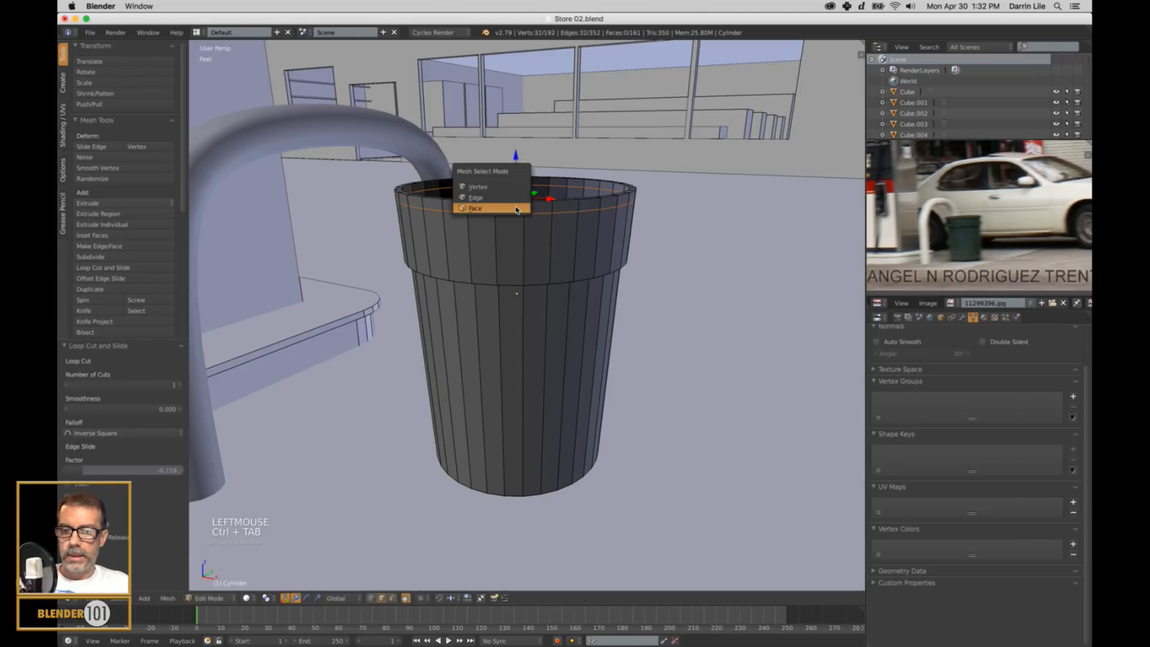
{"action": "left_click", "coordinate": [514, 214]}
{"action": "right_click", "coordinate": [526, 213], "text": "alt"}
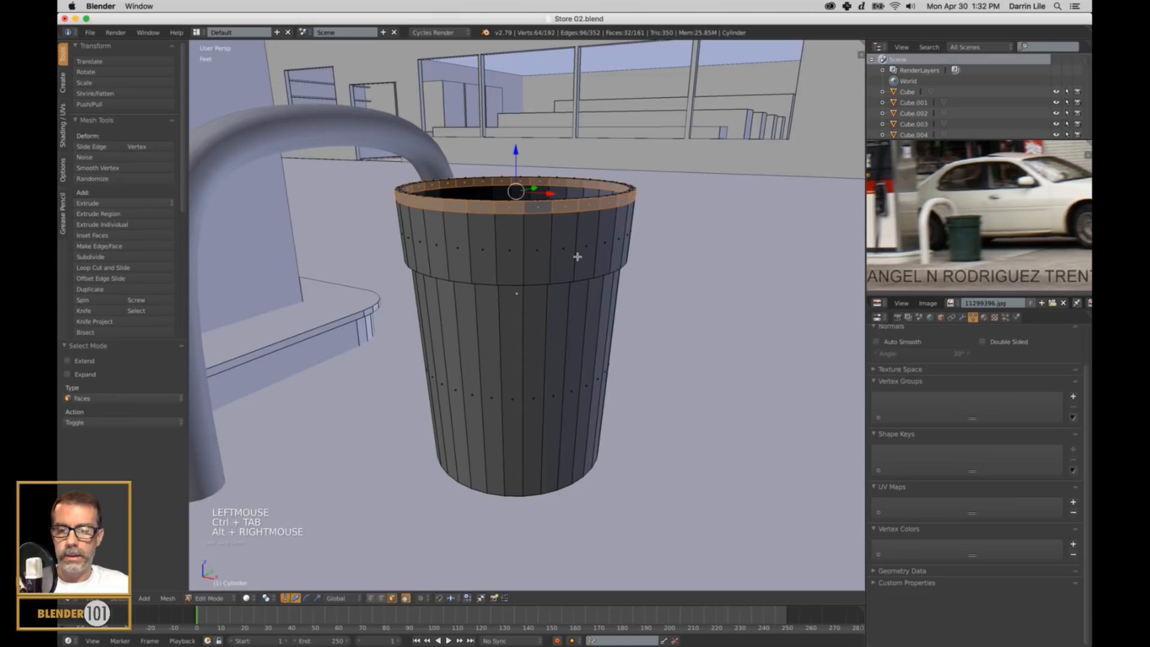
{"action": "key", "text": "e"}
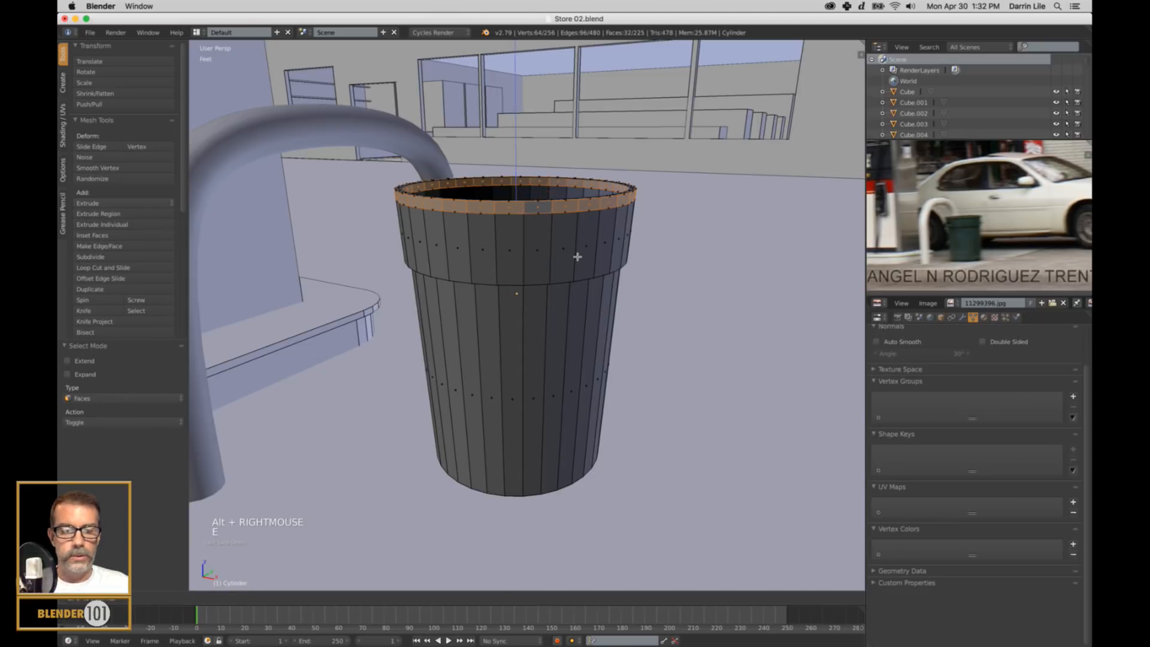
Scale the extruded rim to about 1.044 in X and Y only, deselect the mesh and return to Object Mode.
{"action": "key", "text": "s"}
{"action": "key", "text": "shift+z"}
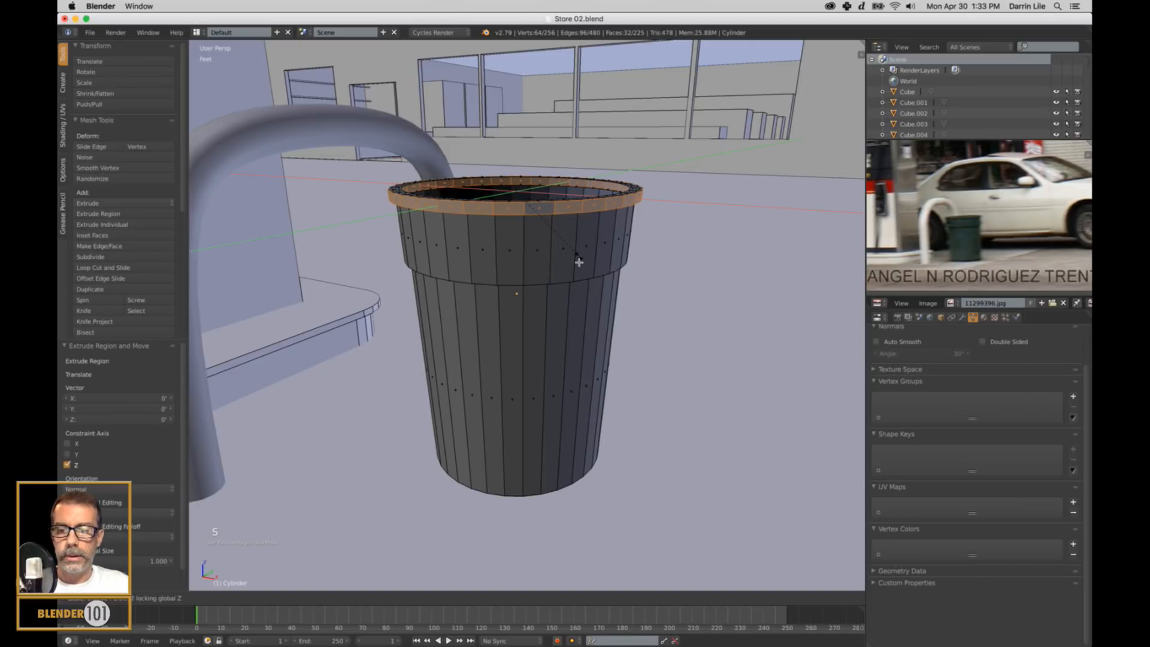
{"action": "left_click", "coordinate": [579, 261]}
{"action": "key", "text": "a"}
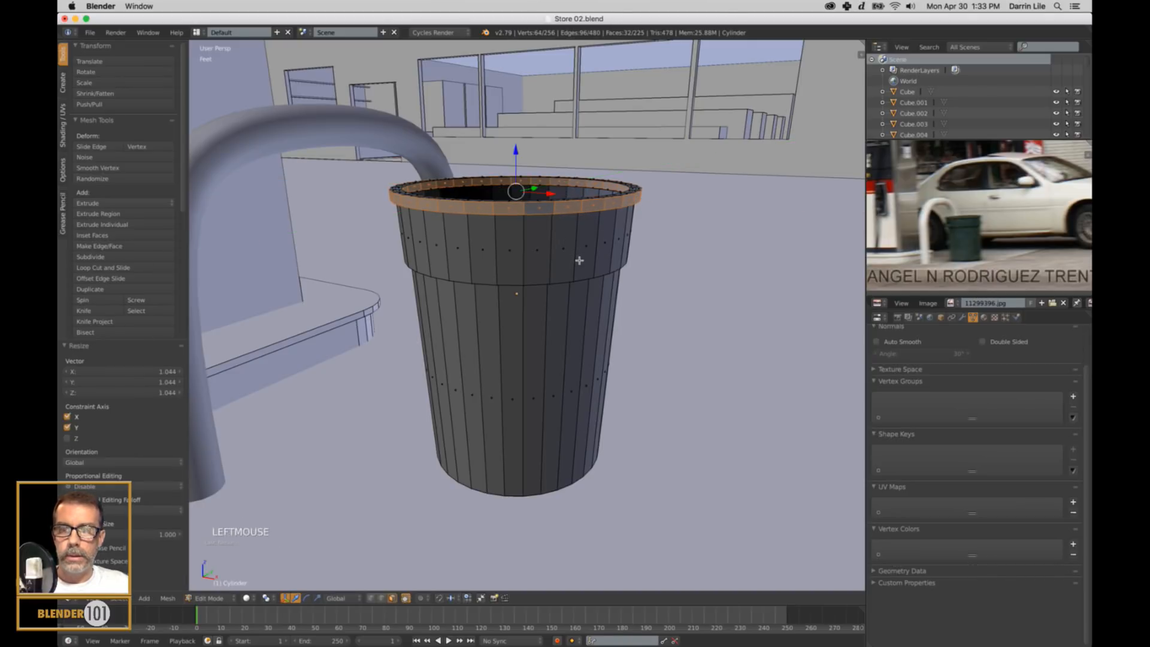
{"action": "key", "text": "Tab"}
Select the trash can together with the four guard rails at both pump islands.
{"action": "scroll", "coordinate": [587, 264], "scroll_direction": "down", "scroll_amount": 3}
{"action": "middle_click_drag", "start_coordinate": [598, 284], "coordinate": [506, 367]}
{"action": "scroll", "coordinate": [577, 347], "scroll_direction": "down", "scroll_amount": 6}
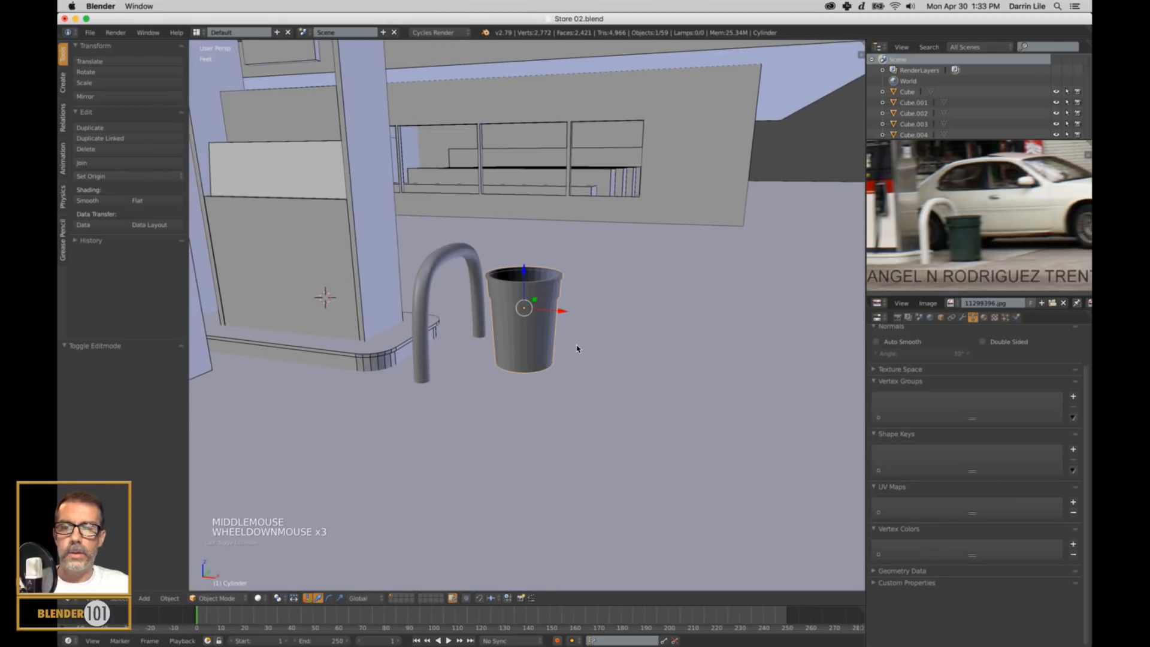
{"action": "right_click", "coordinate": [531, 330]}
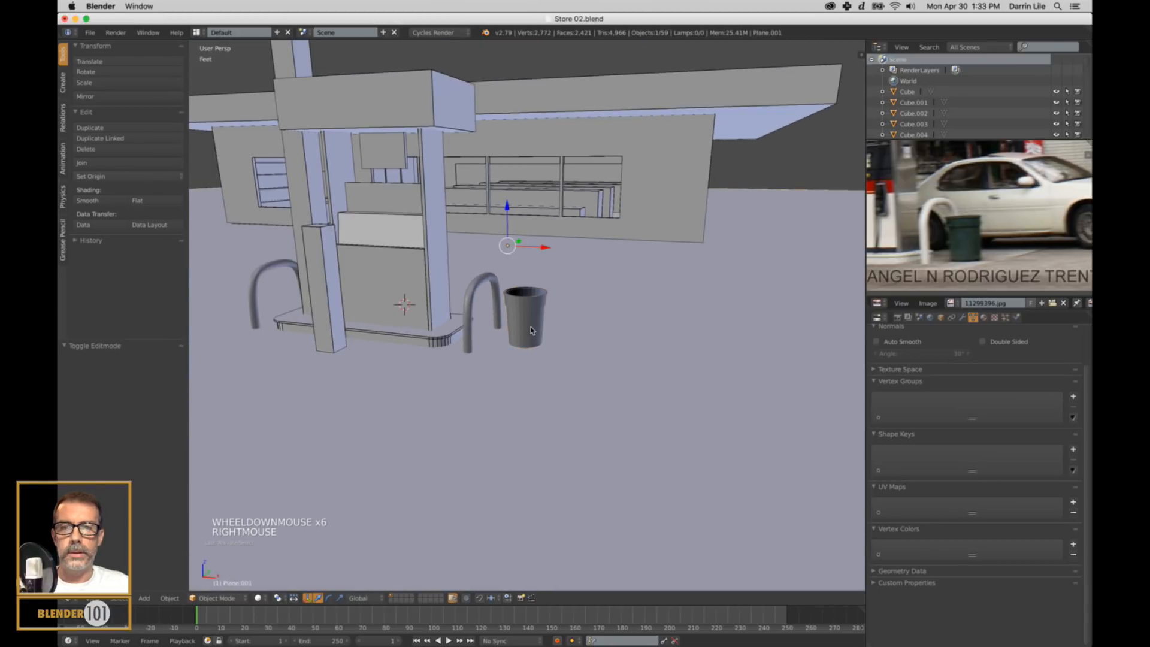
{"action": "right_click", "coordinate": [523, 327]}
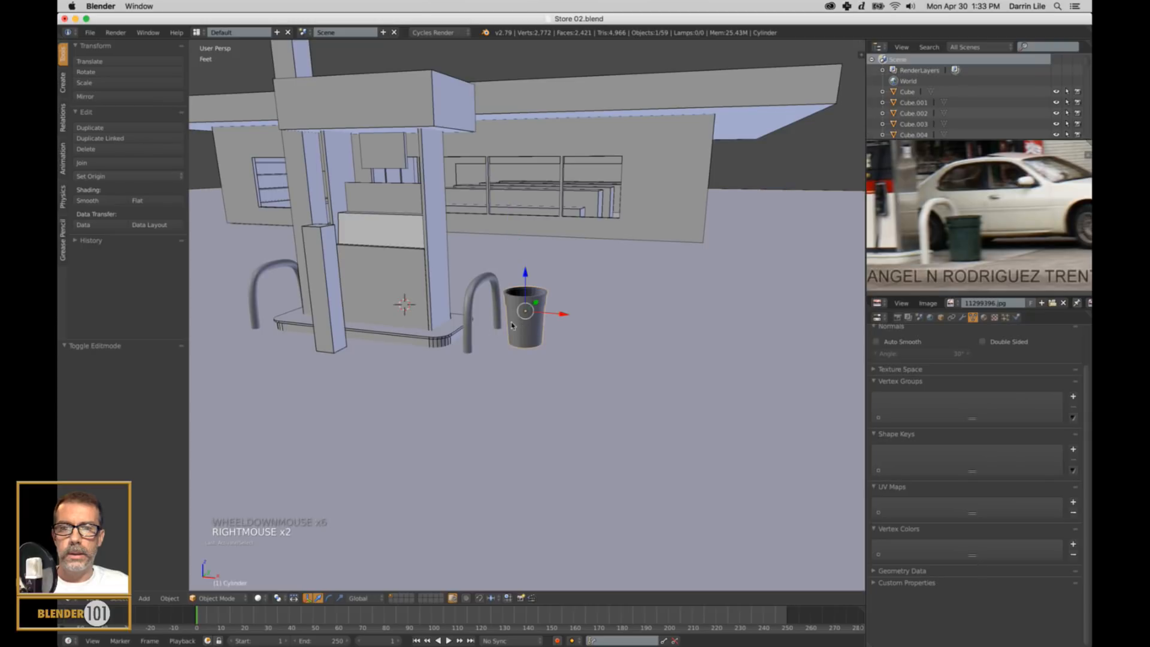
{"action": "right_click", "coordinate": [467, 329], "text": "shift"}
{"action": "right_click", "coordinate": [254, 277], "text": "shift"}
{"action": "scroll", "coordinate": [406, 298], "scroll_direction": "down", "scroll_amount": 3}
{"action": "middle_click_drag", "start_coordinate": [406, 298], "coordinate": [473, 287], "text": "shift"}
{"action": "right_click", "coordinate": [433, 278], "text": "shift"}
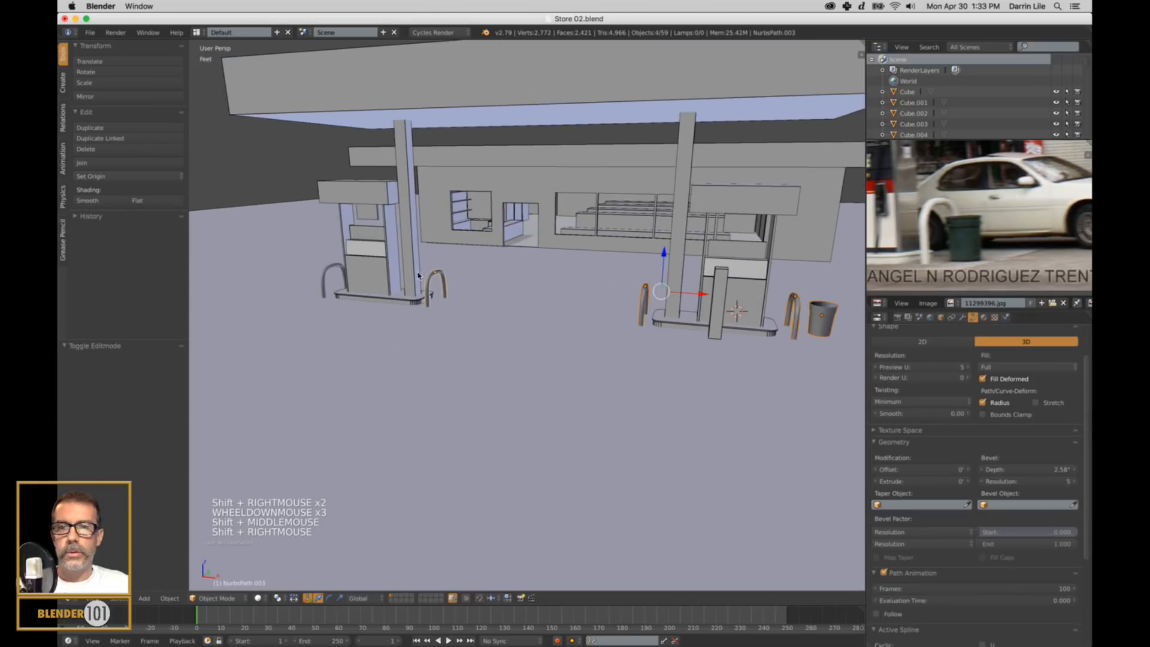
{"action": "right_click", "coordinate": [324, 275], "text": "shift"}
{"action": "middle_click_drag", "start_coordinate": [611, 354], "coordinate": [509, 340], "text": "shift"}
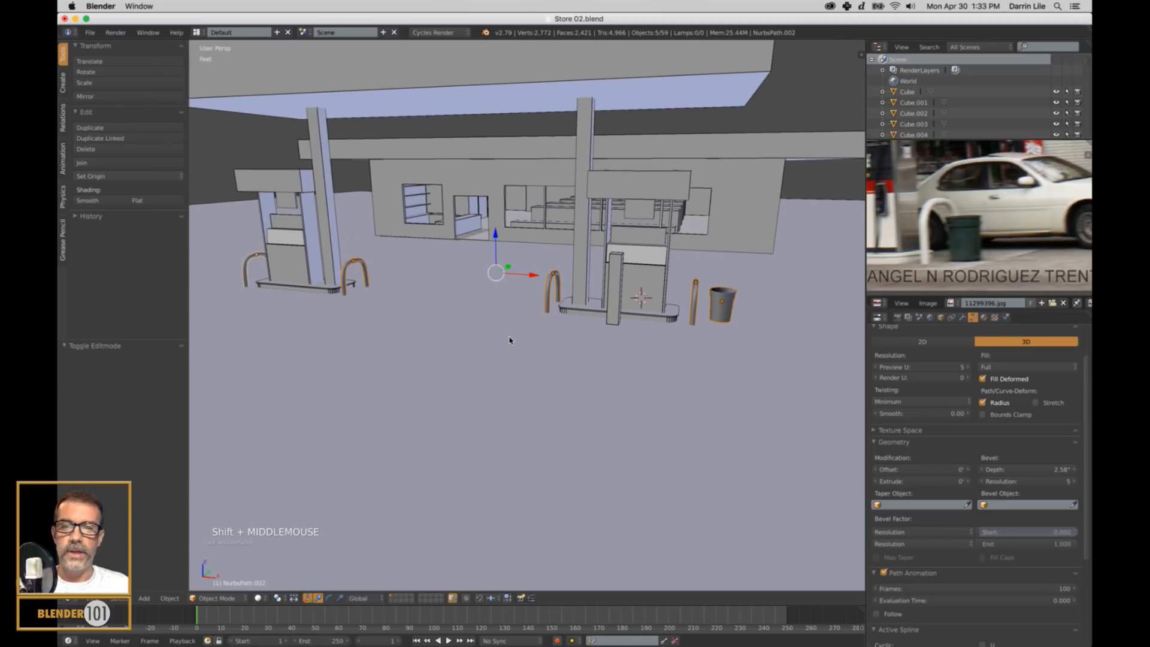
Link the store wall's material to the selected trash can and guard rails, and deselect everything.
{"action": "key", "text": "ctrl+l"}
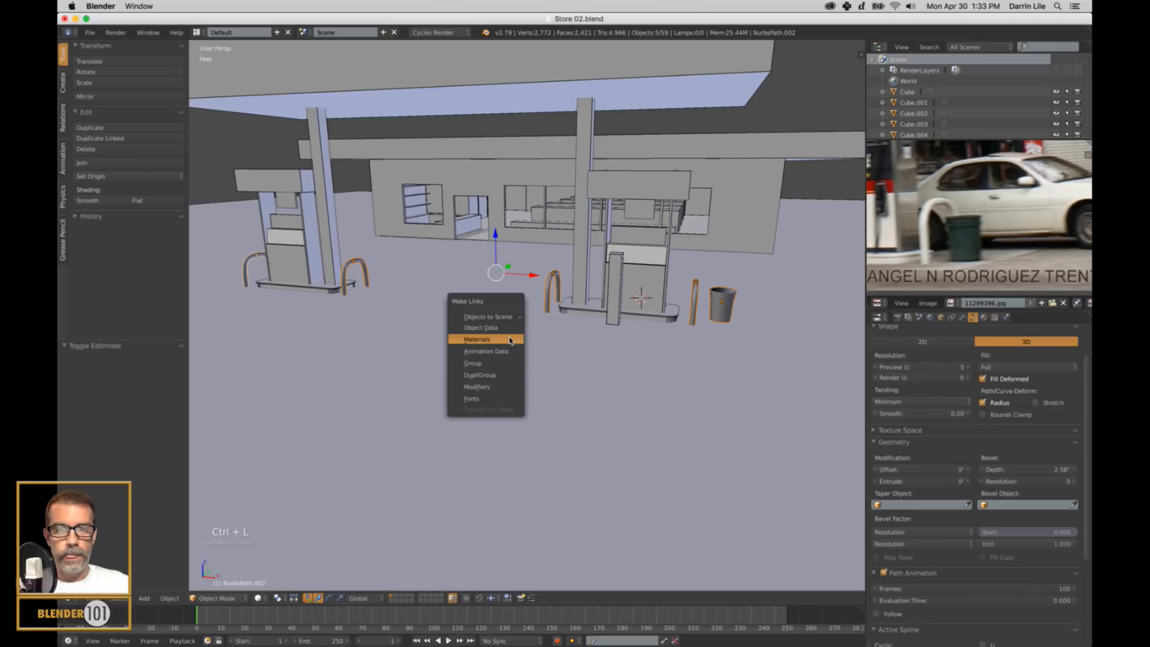
{"action": "left_click", "coordinate": [509, 340]}
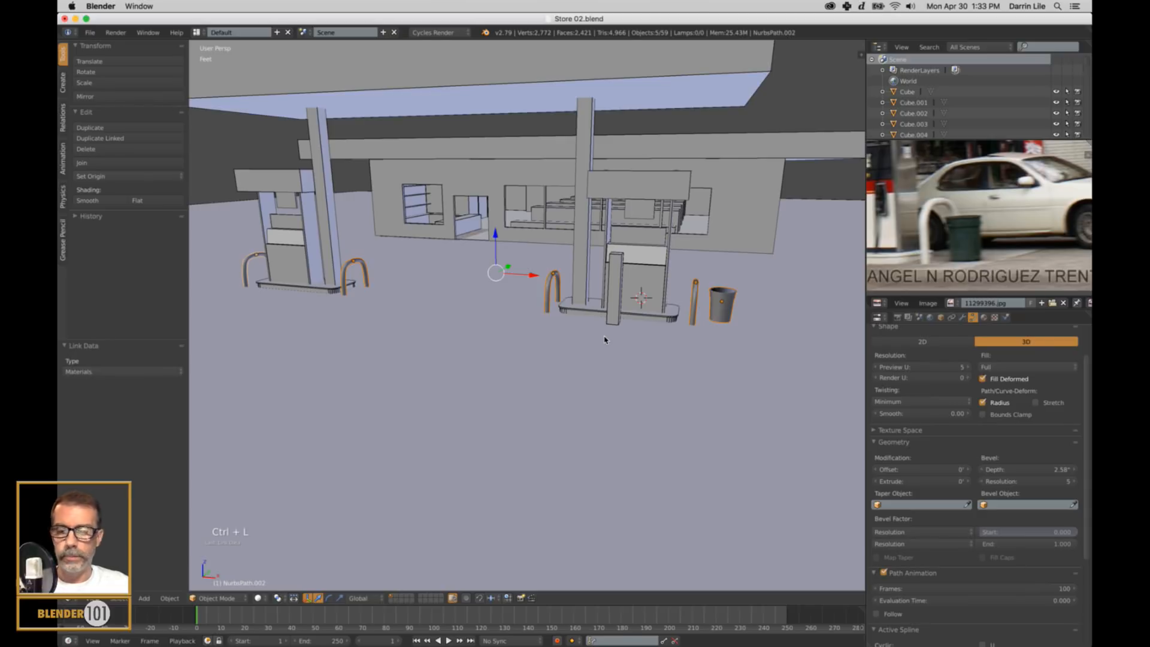
{"action": "right_click", "coordinate": [745, 211], "text": "shift"}
{"action": "key", "text": "ctrl+l"}
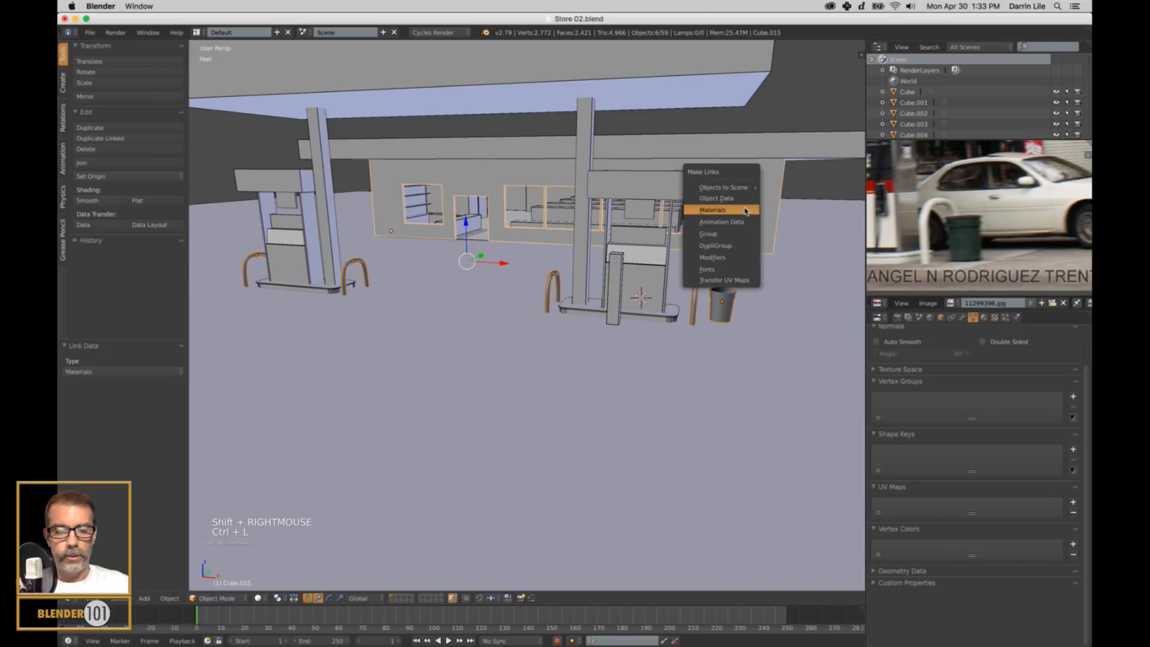
{"action": "left_click", "coordinate": [745, 211]}
{"action": "key", "text": "a"}
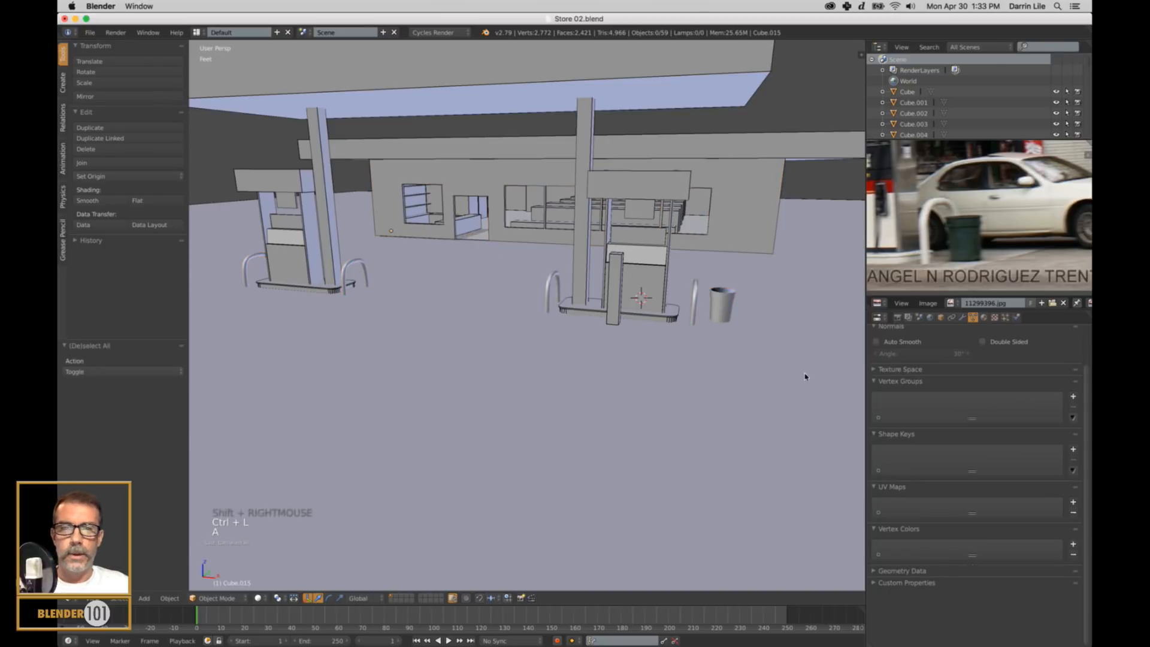
Scale the trash can up uniformly by about 1.09 in the front orthographic wireframe view.
{"action": "scroll", "coordinate": [803, 377], "scroll_direction": "up", "scroll_amount": 3}
{"action": "middle_click_drag", "start_coordinate": [803, 377], "coordinate": [522, 367], "text": "shift"}
{"action": "scroll", "coordinate": [522, 368], "scroll_direction": "up", "scroll_amount": 4}
{"action": "right_click", "coordinate": [655, 282]}
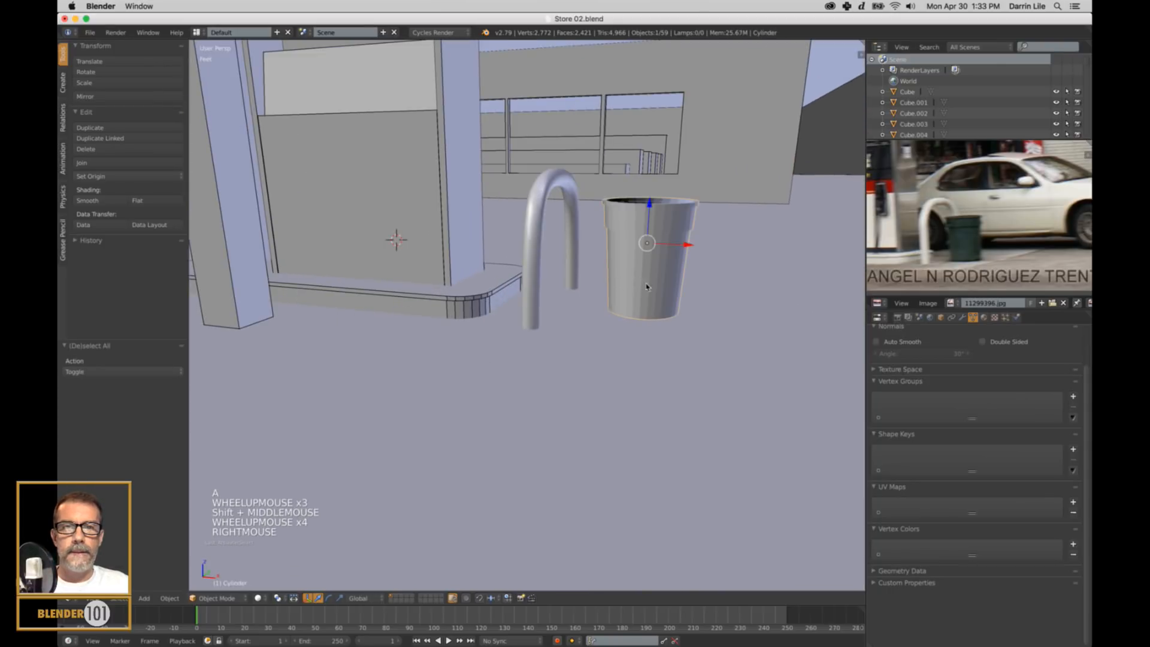
{"action": "middle_click_drag", "start_coordinate": [655, 281], "coordinate": [682, 360]}
{"action": "key", "text": "KP_1"}
{"action": "key", "text": "KP_5"}
{"action": "key", "text": "z"}
{"action": "scroll", "coordinate": [681, 311], "scroll_direction": "down", "scroll_amount": 4}
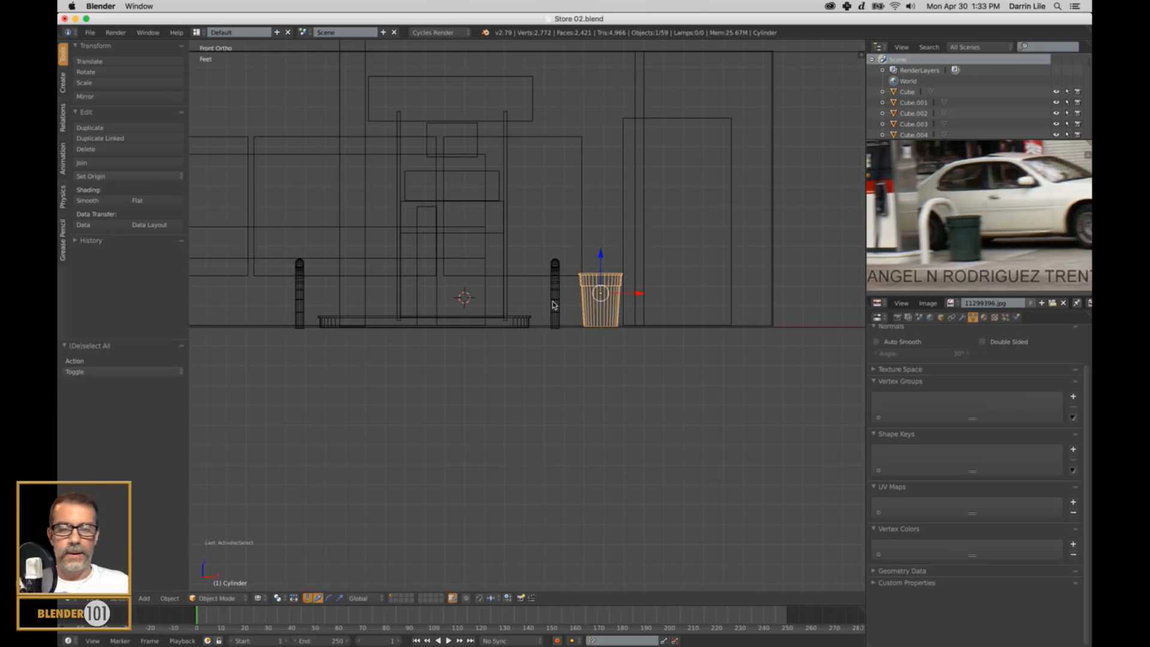
{"action": "key", "text": "s"}
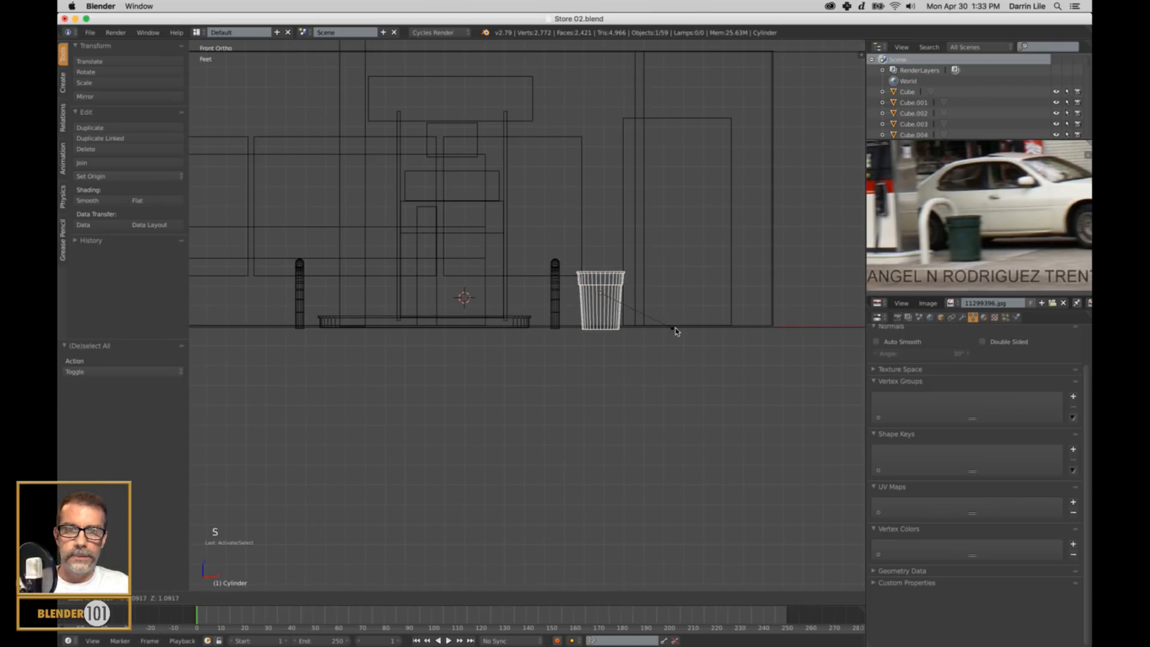
{"action": "left_click", "coordinate": [675, 329]}
Nudge the enlarged trash can slightly upward to sit on the ground, deselect it and return to solid perspective display.
{"action": "left_click_drag", "start_coordinate": [601, 257], "coordinate": [601, 254]}
{"action": "key", "text": "a"}
{"action": "key", "text": "z"}
{"action": "scroll", "coordinate": [756, 330], "scroll_direction": "down", "scroll_amount": 4}
{"action": "middle_click_drag", "start_coordinate": [756, 330], "coordinate": [704, 356]}
{"action": "key", "text": "KP_5"}
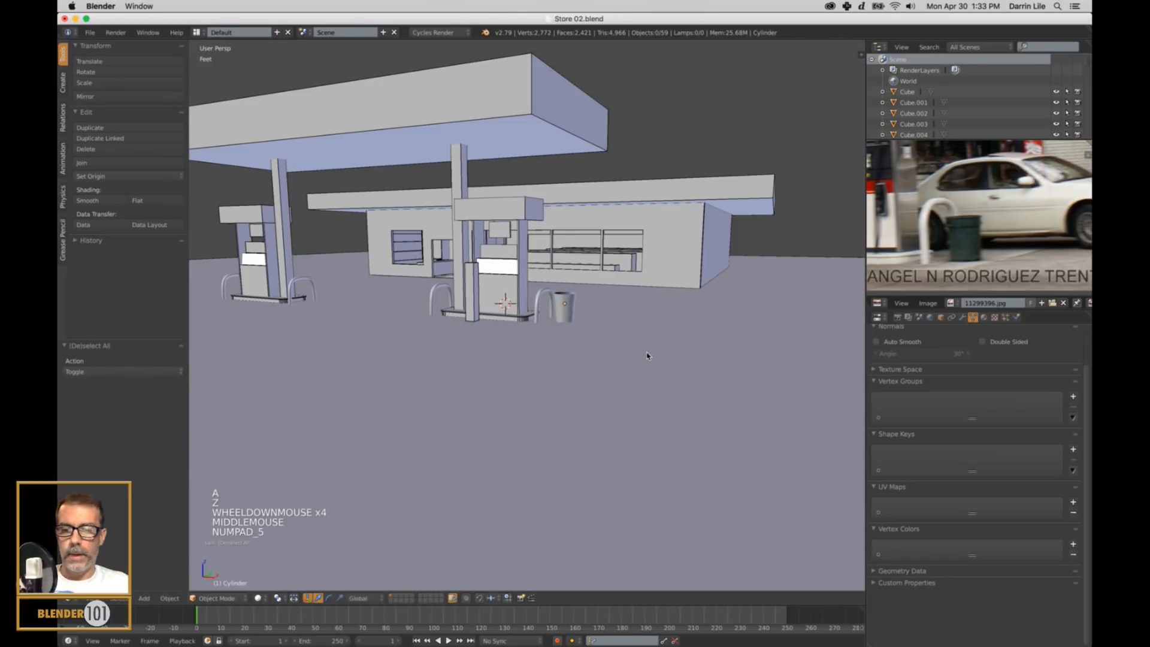
Apply smooth shading to the trash can and deselect it.
{"action": "right_click", "coordinate": [570, 313]}
{"action": "scroll", "coordinate": [581, 323], "scroll_direction": "up", "scroll_amount": 3}
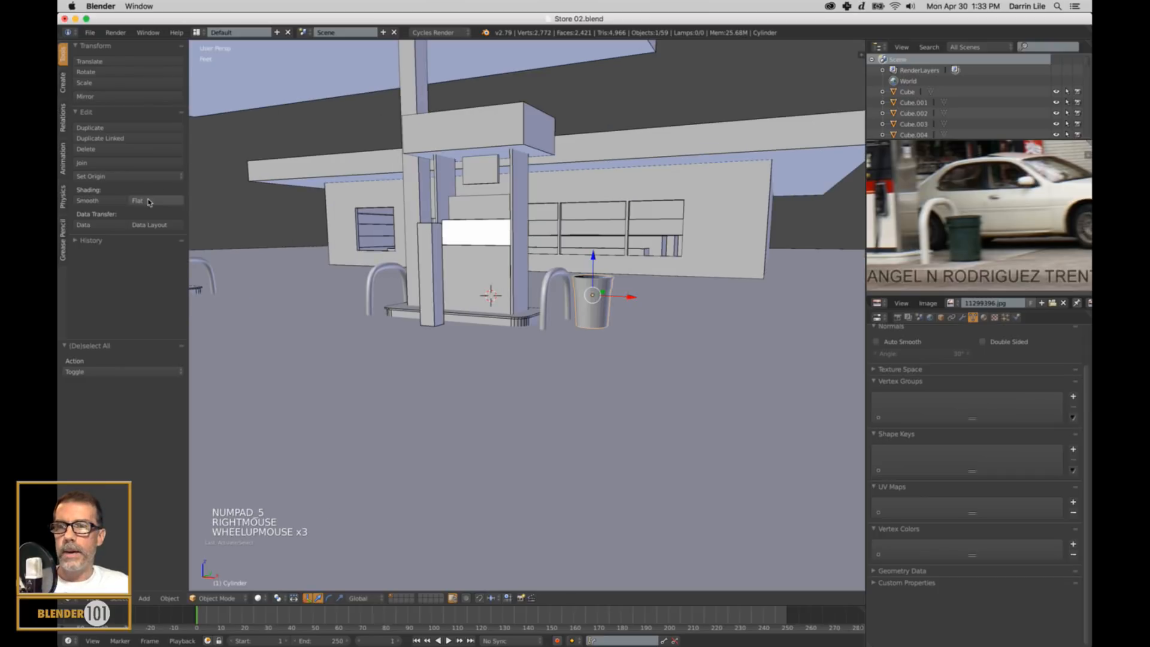
{"action": "left_click", "coordinate": [109, 204]}
{"action": "key", "text": "a"}
{"action": "scroll", "coordinate": [602, 372], "scroll_direction": "down", "scroll_amount": 3}
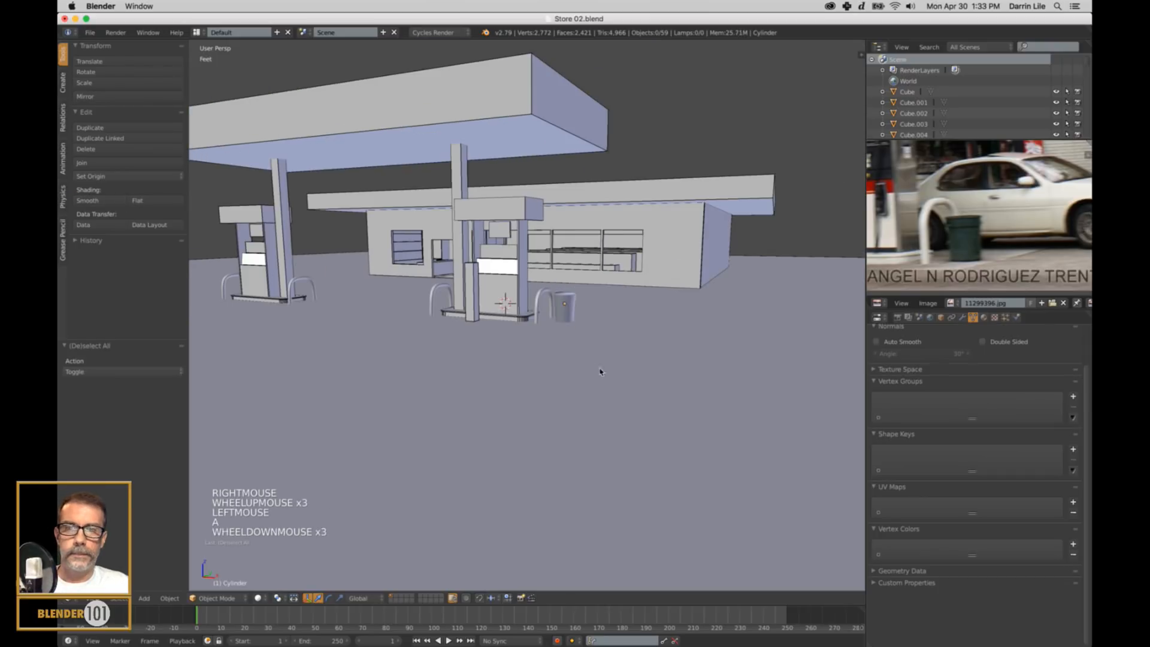
Select every object in the scene and open the object display settings.
{"action": "mouse_move", "coordinate": [602, 371]}
{"action": "middle_mouse_down", "text": "shift"}
{"action": "mouse_move", "coordinate": [709, 337]}
{"action": "mouse_move", "coordinate": [711, 347]}
{"action": "middle_mouse_up", "text": "shift"}
{"action": "key", "text": "a"}
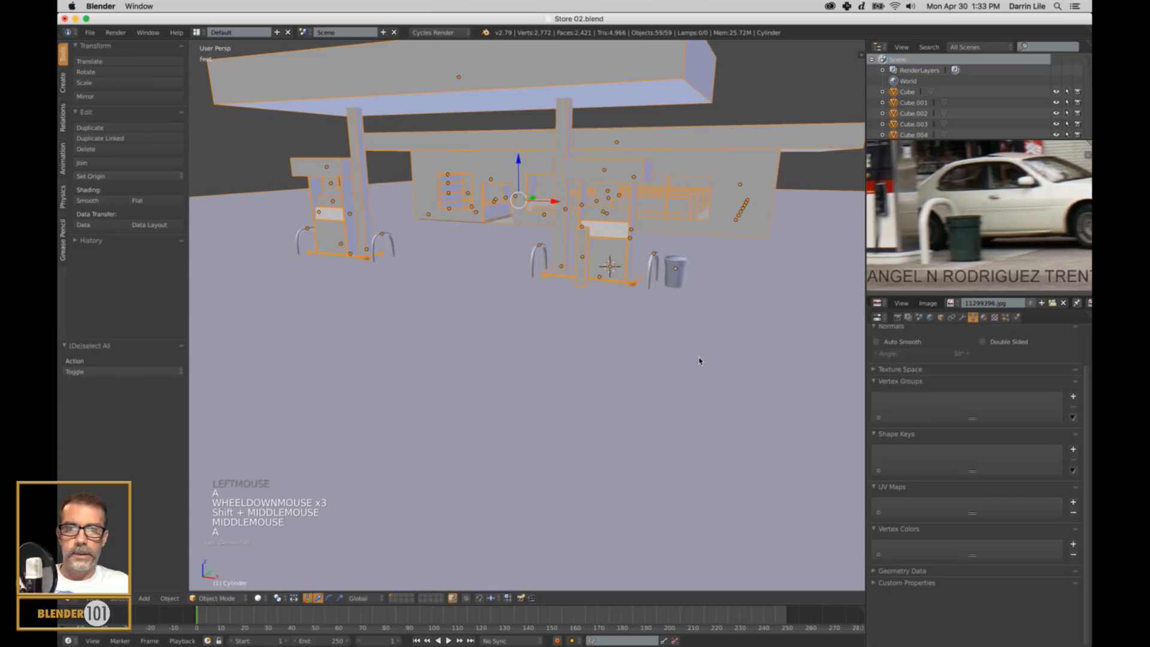
{"action": "left_click", "coordinate": [941, 317]}
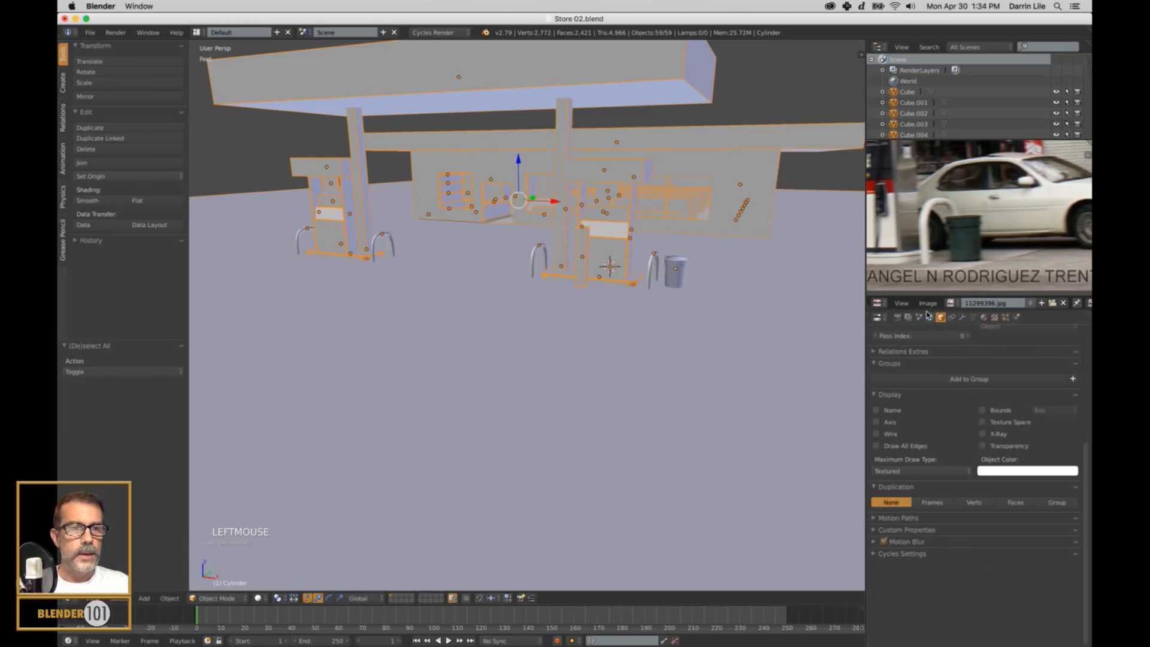
{"action": "right_click", "coordinate": [675, 276]}
{"action": "key", "text": "a"}
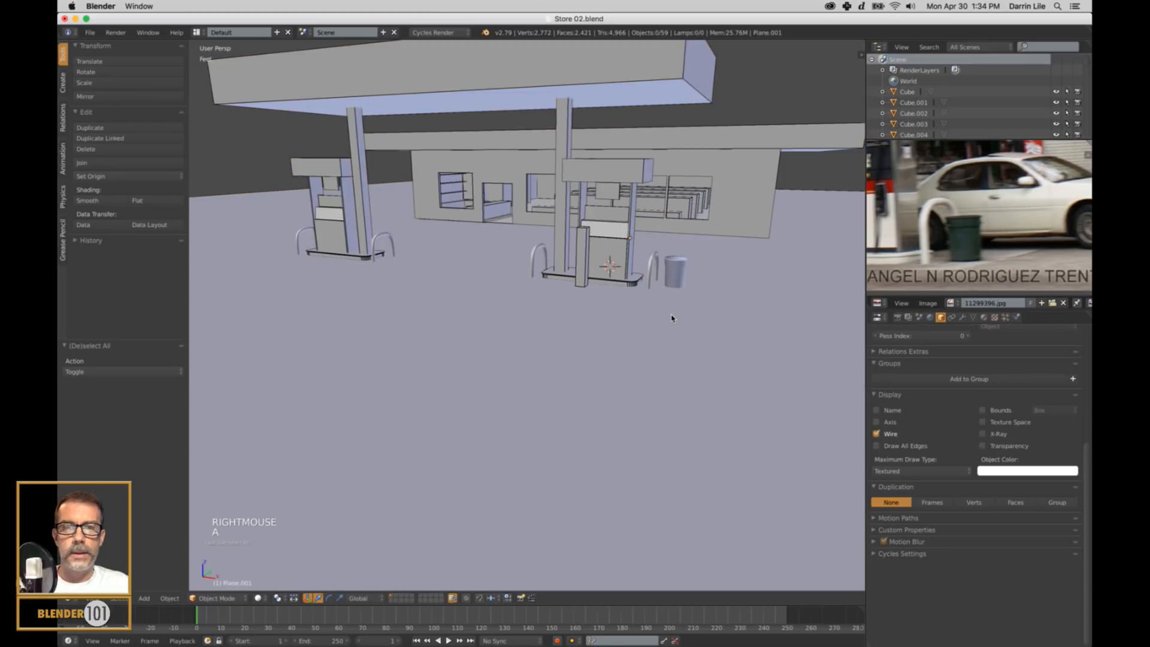
{"action": "right_click", "coordinate": [680, 276]}
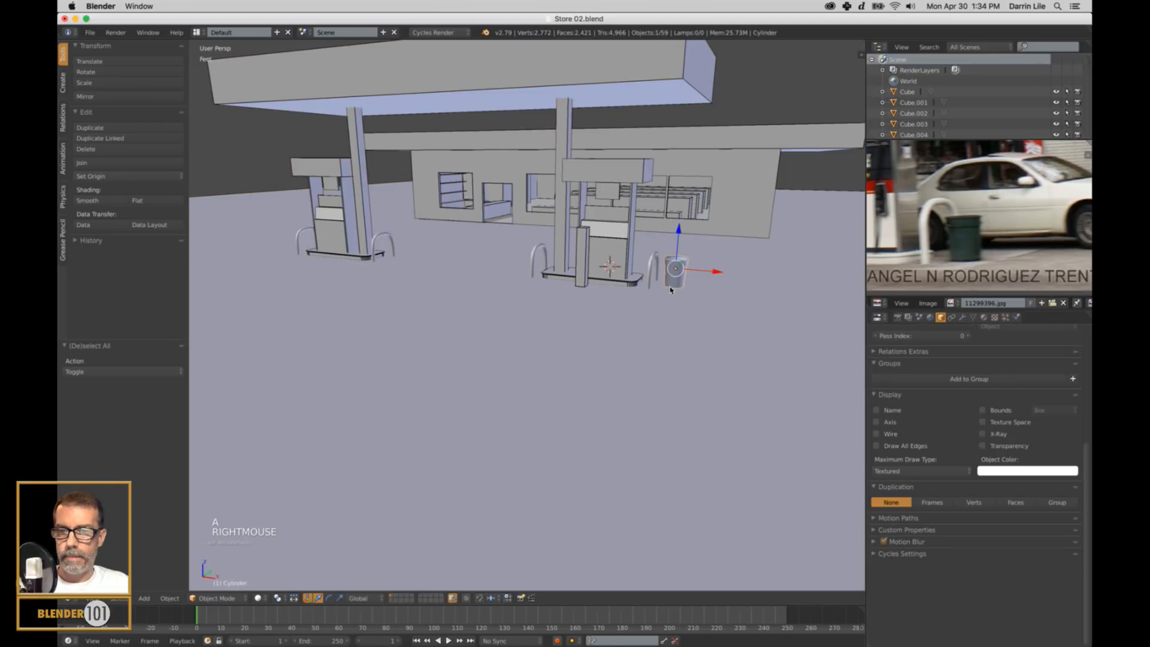
{"action": "key", "text": "a"}
{"action": "key", "text": "a"}
{"action": "key", "text": "a"}
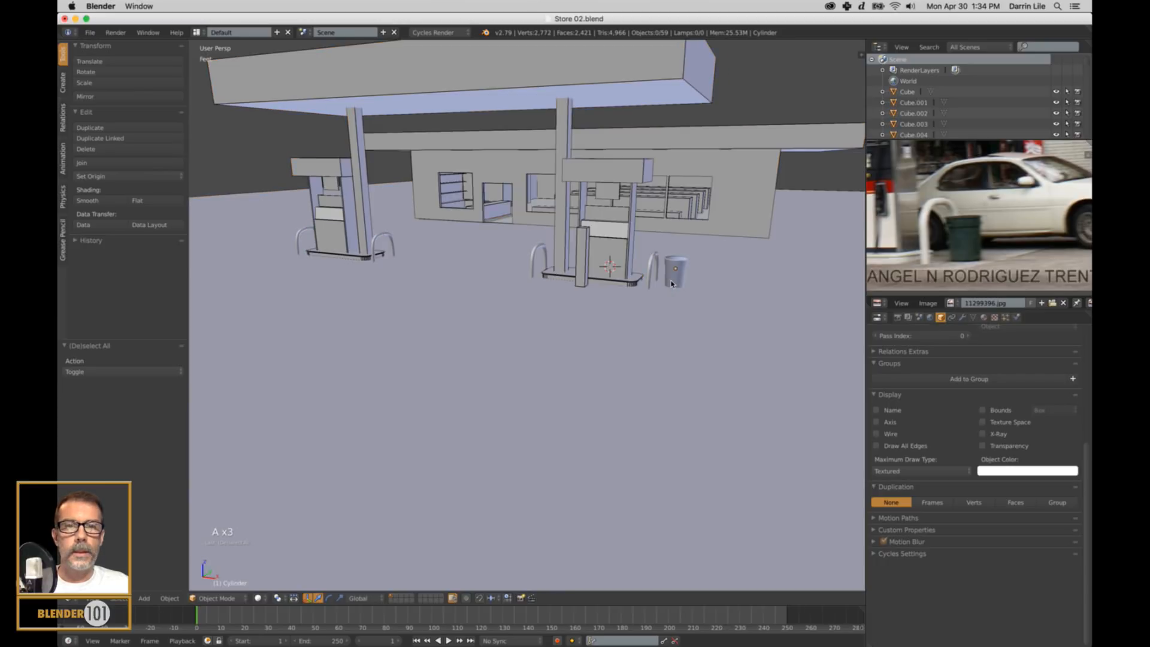
{"action": "key", "text": "a"}
{"action": "right_click", "coordinate": [681, 278]}
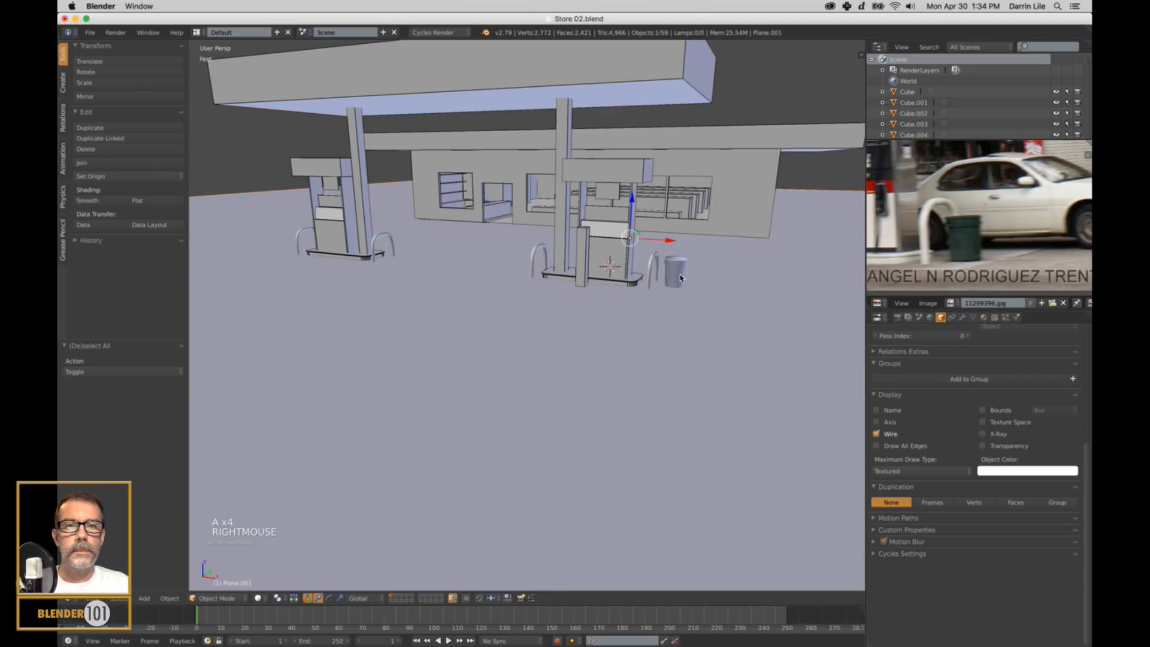
{"action": "right_click", "coordinate": [678, 265]}
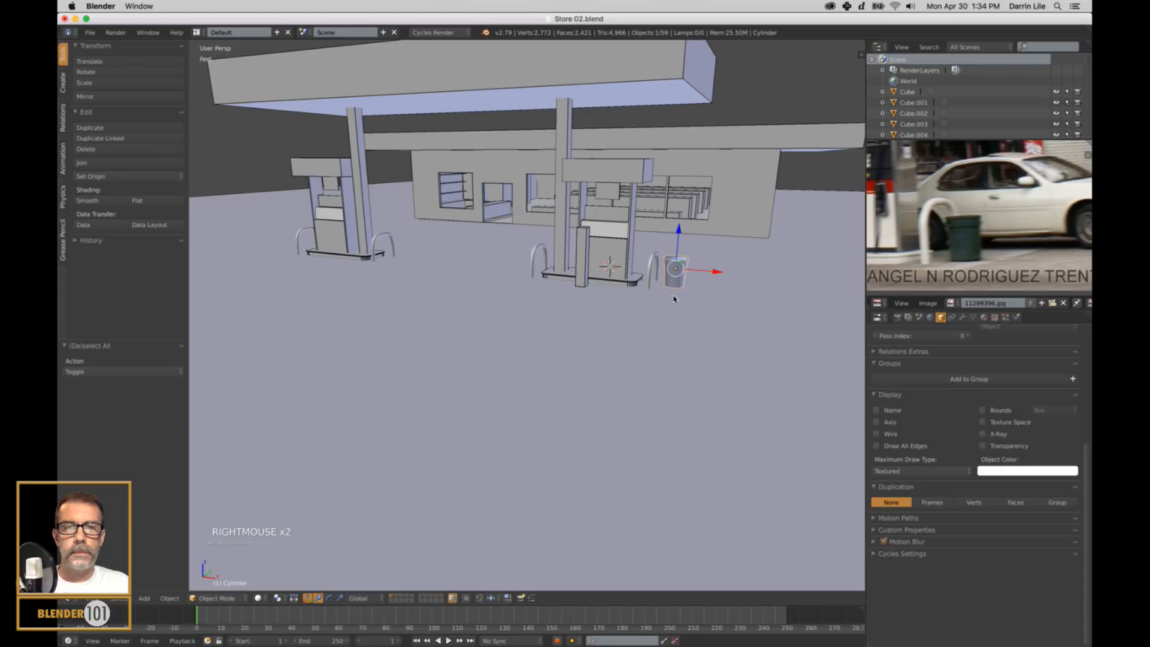
{"action": "key", "text": "a"}
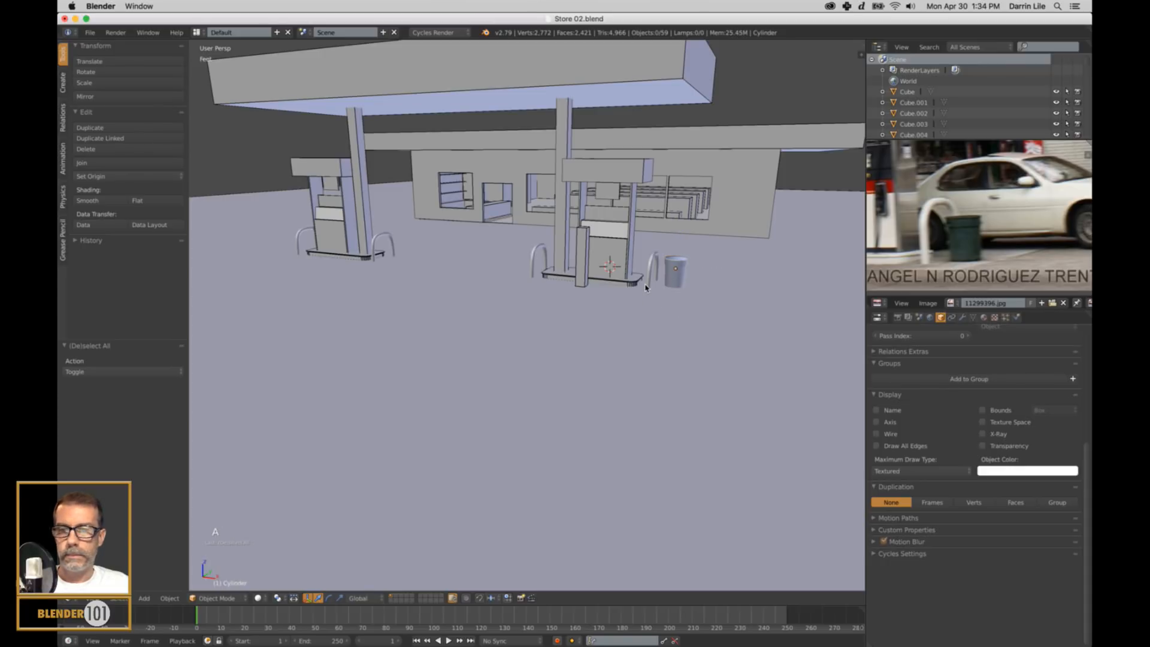
{"action": "key", "text": "a"}
Make the trash can the active object, select all objects and enable the Wire display option for the whole selection.
{"action": "scroll", "coordinate": [646, 288], "scroll_direction": "up", "scroll_amount": 3}
{"action": "middle_click_drag", "start_coordinate": [739, 293], "coordinate": [663, 318], "text": "shift"}
{"action": "scroll", "coordinate": [574, 321], "scroll_direction": "up", "scroll_amount": 3}
{"action": "right_click", "coordinate": [662, 329]}
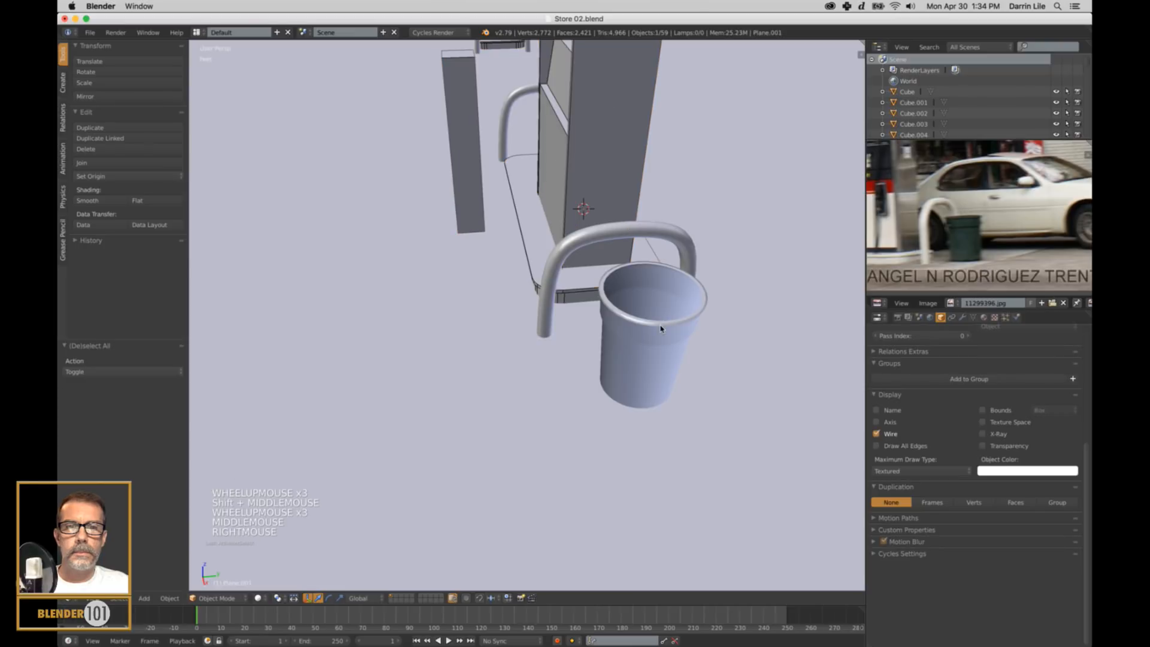
{"action": "right_click", "coordinate": [662, 327]}
{"action": "scroll", "coordinate": [662, 326], "scroll_direction": "down", "scroll_amount": 2}
{"action": "key", "text": "a"}
{"action": "key", "text": "a"}
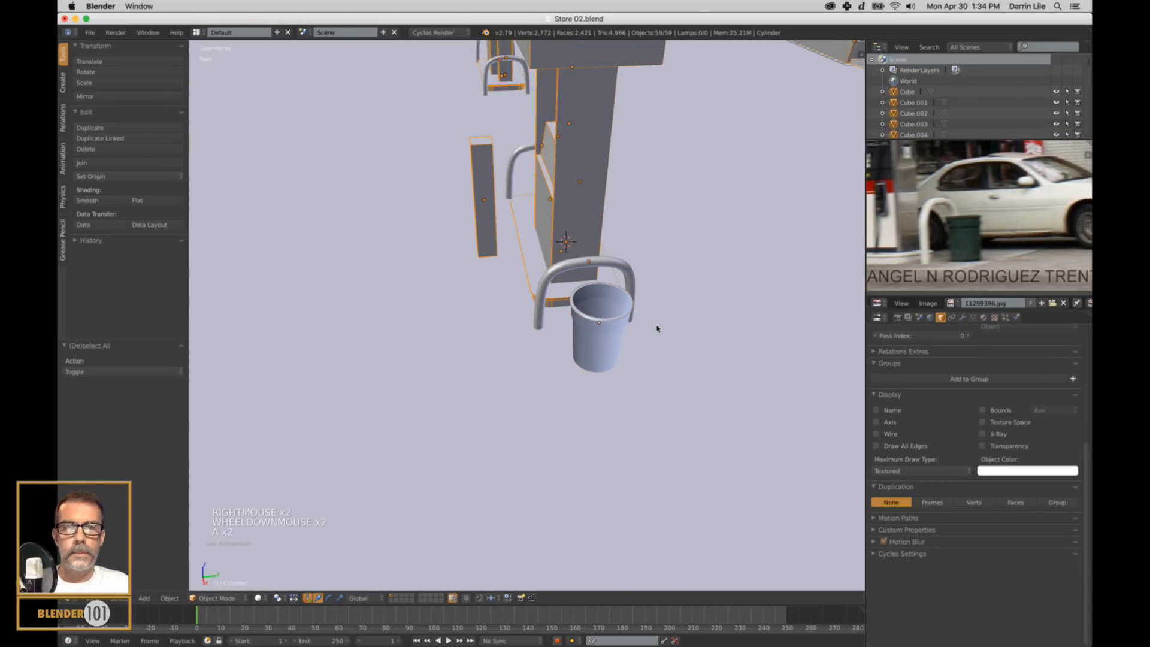
{"action": "middle_click_drag", "start_coordinate": [657, 325], "coordinate": [689, 323]}
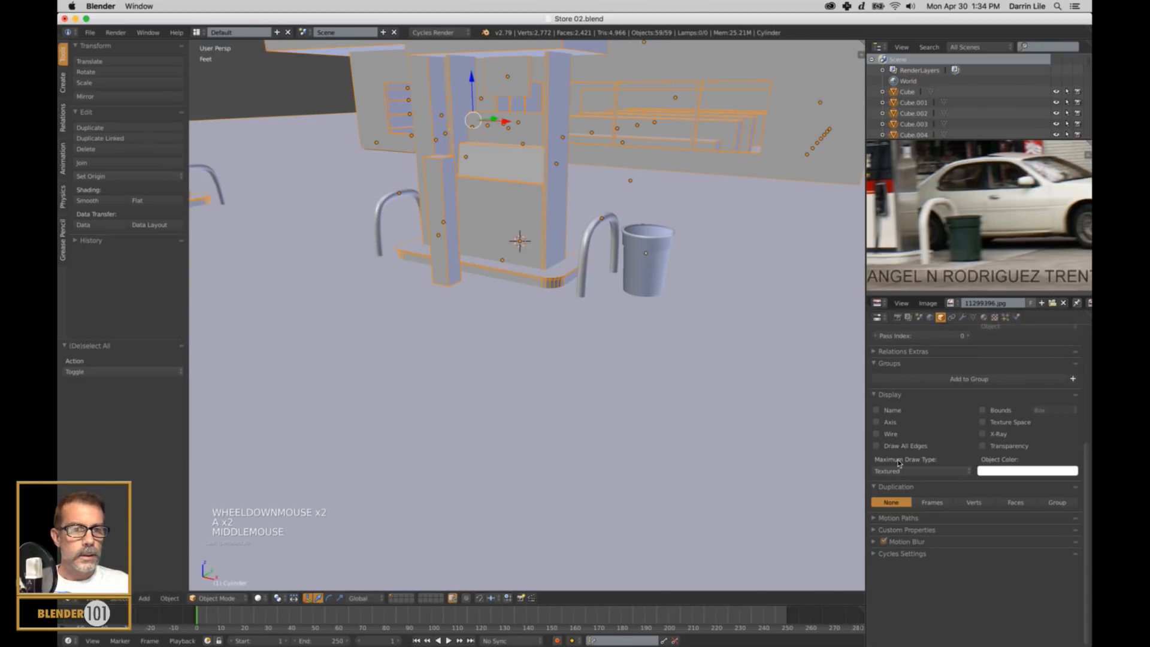
{"action": "left_click", "coordinate": [947, 320]}
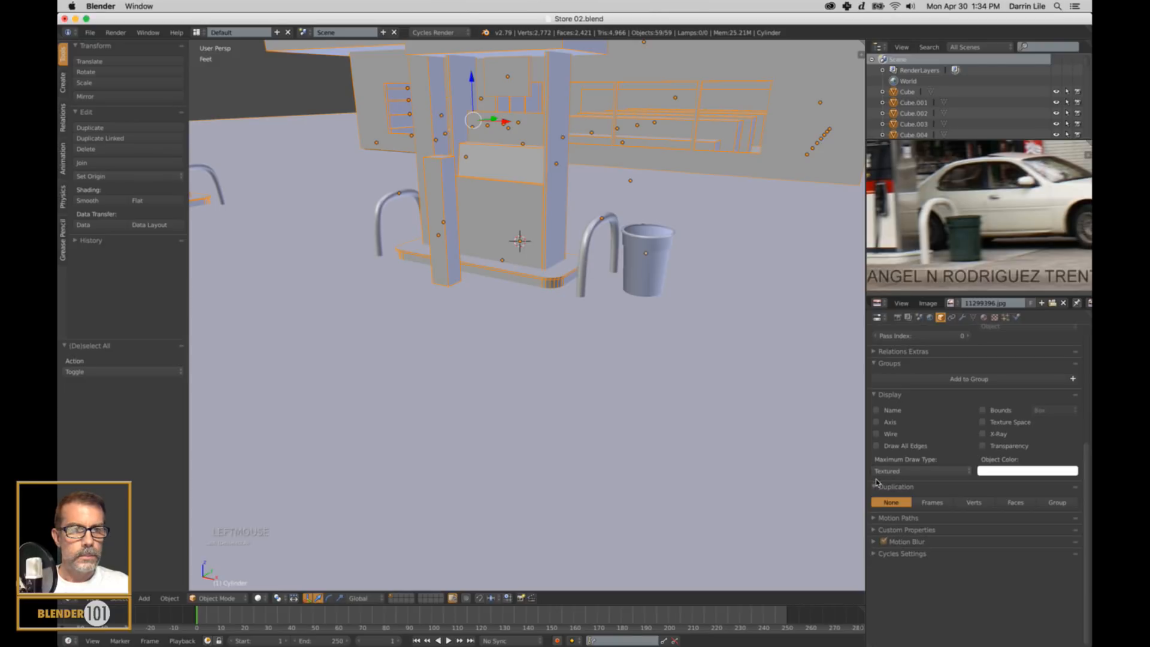
{"action": "left_click", "coordinate": [876, 434], "text": "alt"}
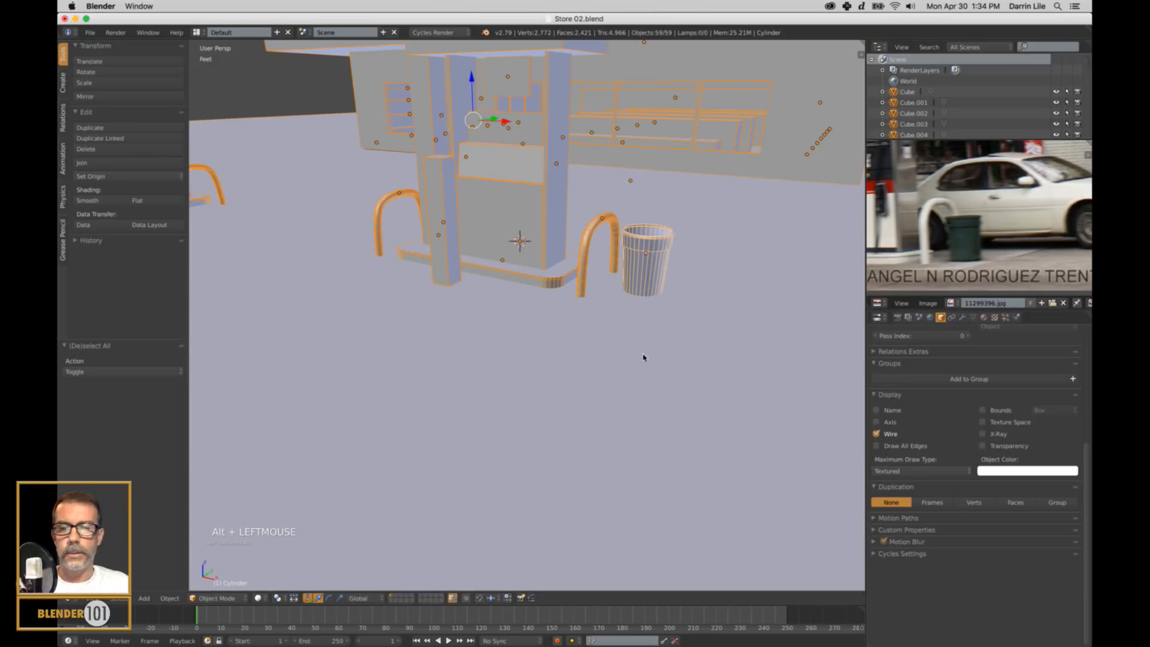
Deselect everything and examine the gas station with wires displayed, comparing it with the full reference photo.
{"action": "scroll", "coordinate": [645, 357], "scroll_direction": "down", "scroll_amount": 2}
{"action": "key", "text": "a"}
{"action": "middle_click_drag", "start_coordinate": [644, 357], "coordinate": [680, 378]}
{"action": "scroll", "coordinate": [608, 326], "scroll_direction": "up", "scroll_amount": 1}
{"action": "scroll", "coordinate": [602, 324], "scroll_direction": "down", "scroll_amount": 2}
{"action": "key", "text": "a"}
{"action": "key", "text": "a"}
{"action": "scroll", "coordinate": [612, 363], "scroll_direction": "down", "scroll_amount": 2}
{"action": "middle_click_drag", "start_coordinate": [611, 361], "coordinate": [621, 390], "text": "shift"}
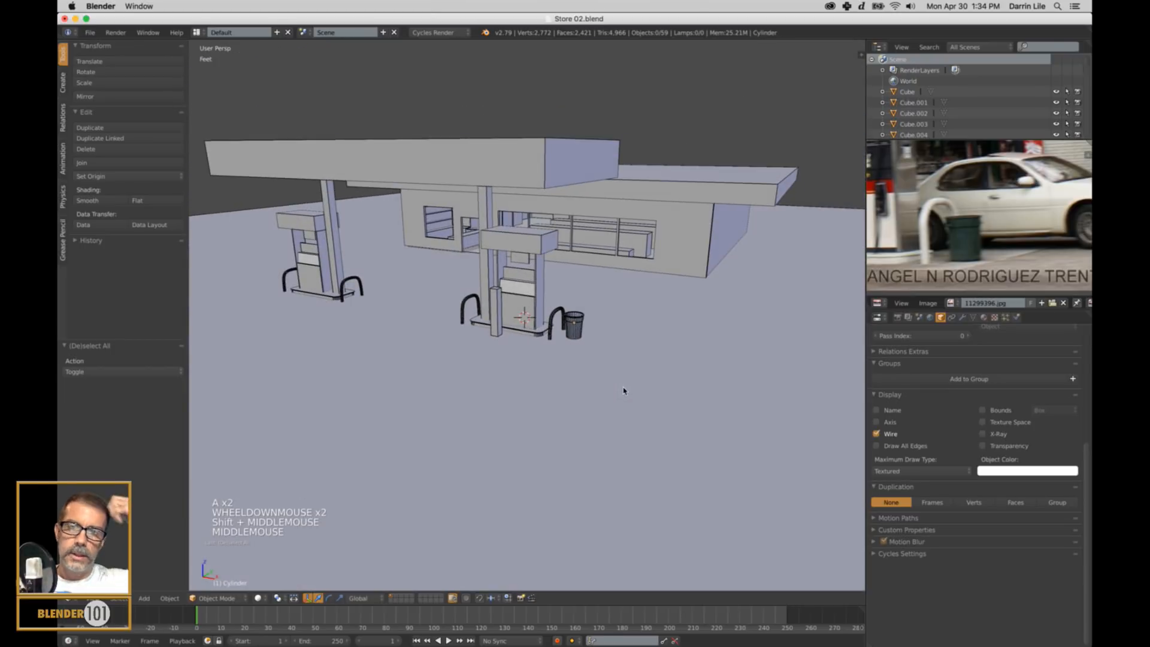
{"action": "scroll", "coordinate": [1005, 252], "scroll_direction": "down", "scroll_amount": 3}
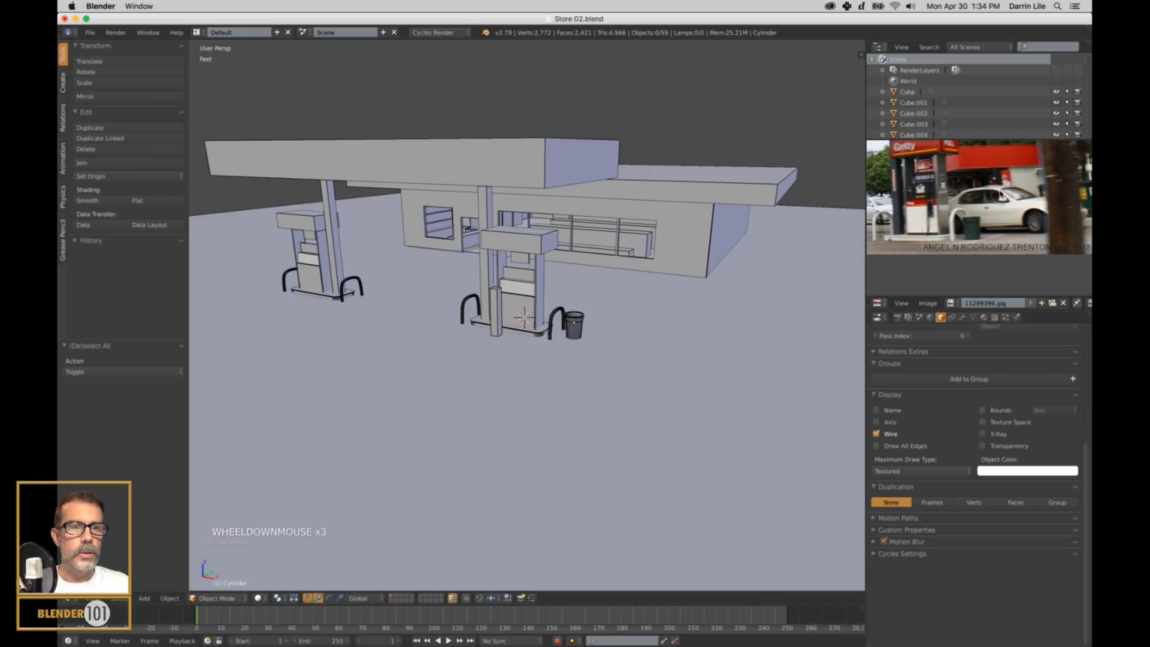
Compare the gas station model with the reference photo, examining the canopy, pumps and trash can from the front.
{"action": "middle_click_drag", "start_coordinate": [1000, 193], "coordinate": [1016, 270], "text": "shift"}
{"action": "scroll", "coordinate": [994, 225], "scroll_direction": "down", "scroll_amount": 1}
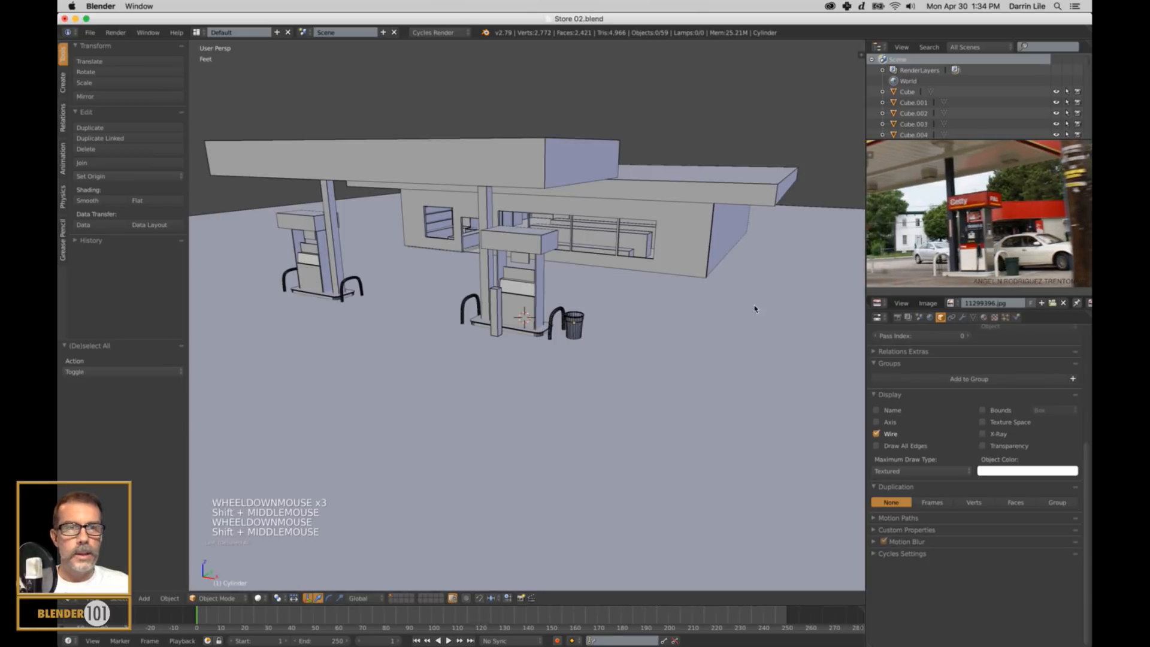
{"action": "scroll", "coordinate": [983, 223], "scroll_direction": "down", "scroll_amount": 2}
{"action": "middle_click_drag", "start_coordinate": [983, 206], "coordinate": [980, 222], "text": "shift"}
{"action": "scroll", "coordinate": [983, 198], "scroll_direction": "up", "scroll_amount": 2}
{"action": "middle_click_drag", "start_coordinate": [992, 157], "coordinate": [988, 177], "text": "shift"}
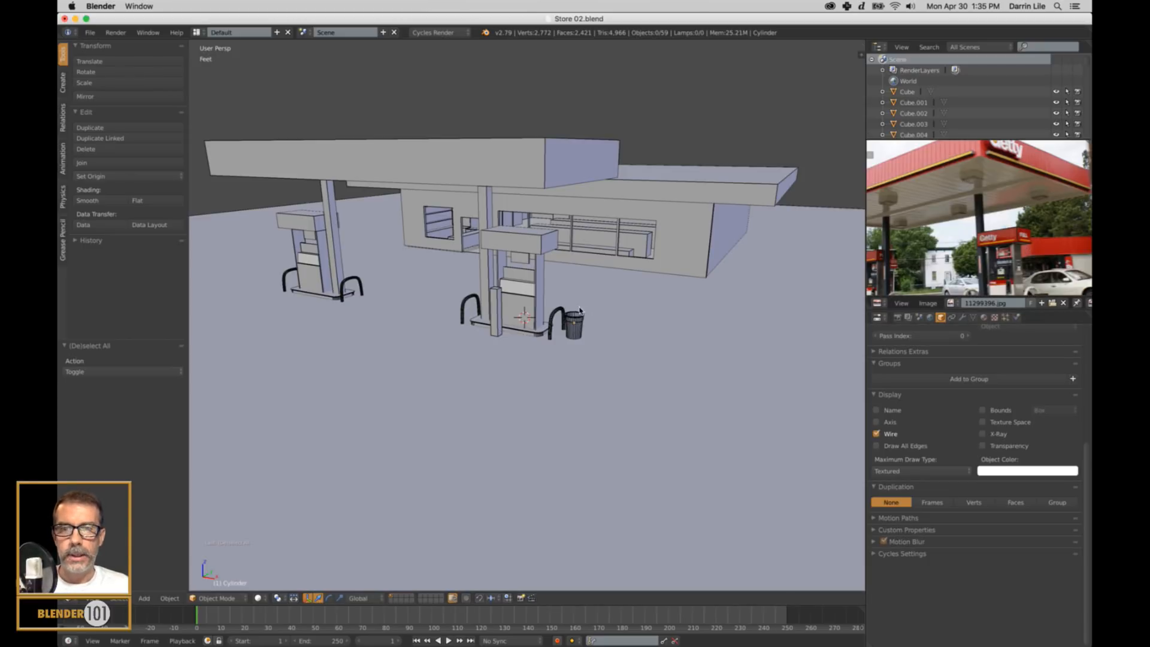
{"action": "middle_click_drag", "start_coordinate": [582, 312], "coordinate": [606, 312]}
{"action": "middle_click_drag", "start_coordinate": [453, 324], "coordinate": [574, 362], "text": "shift"}
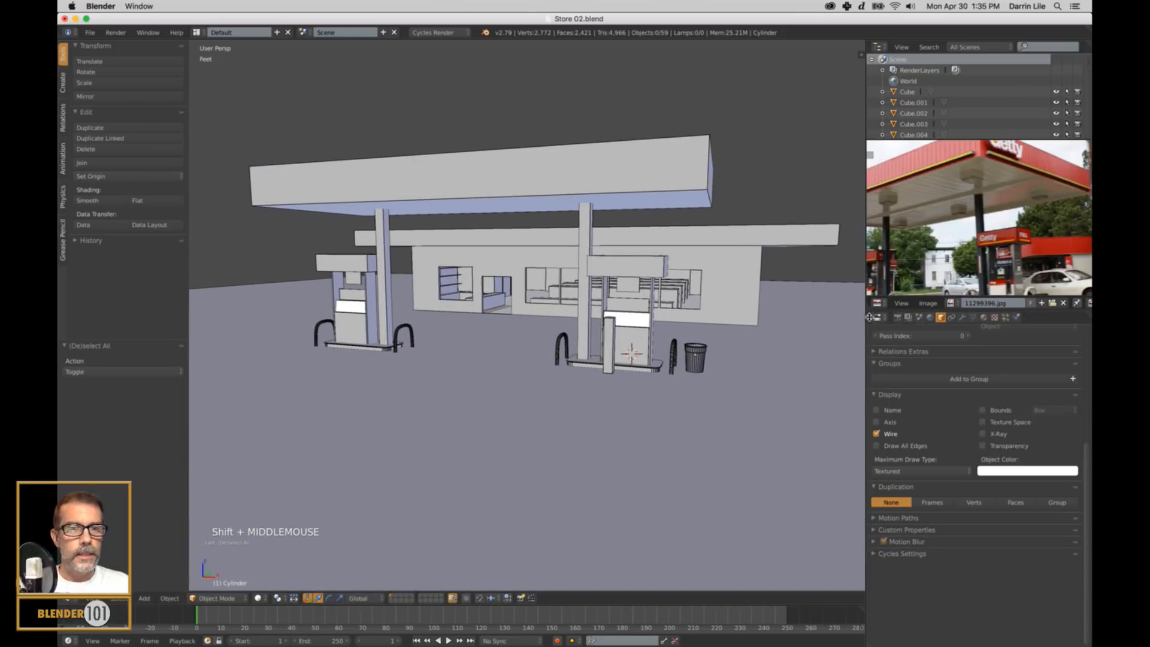
Enlarge the reference image area and open convenience-store-financing.jpg from the Environment folder in it, choosing it from thumbnails.
{"action": "left_click_drag", "start_coordinate": [865, 318], "coordinate": [817, 318]}
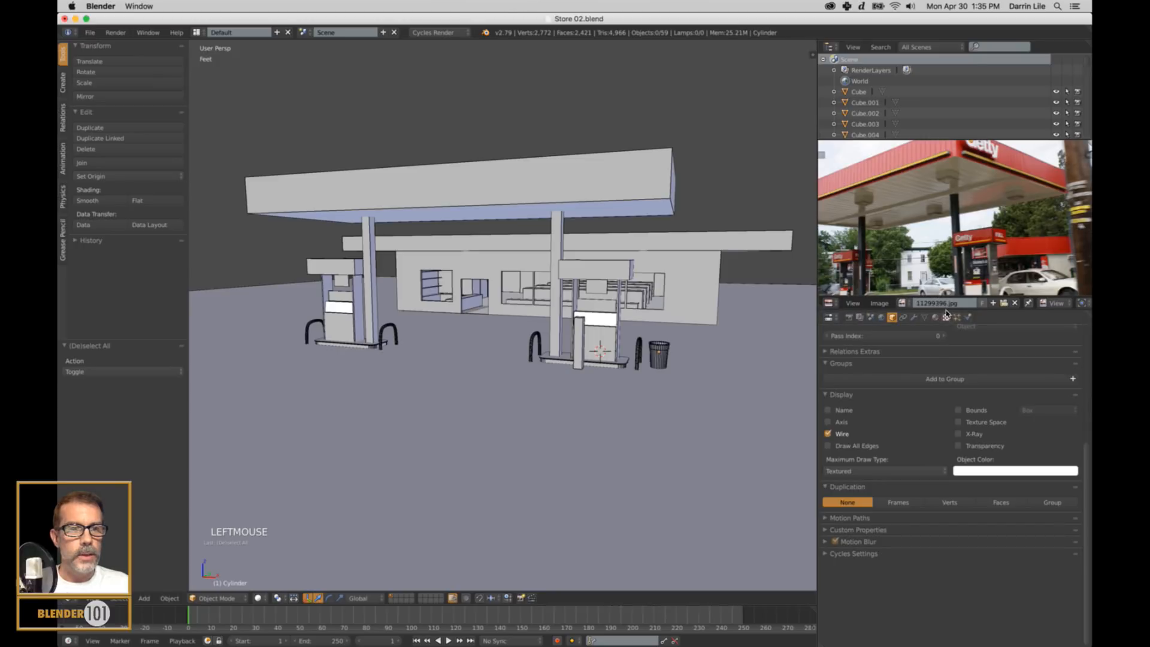
{"action": "left_click_drag", "start_coordinate": [947, 312], "coordinate": [949, 353]}
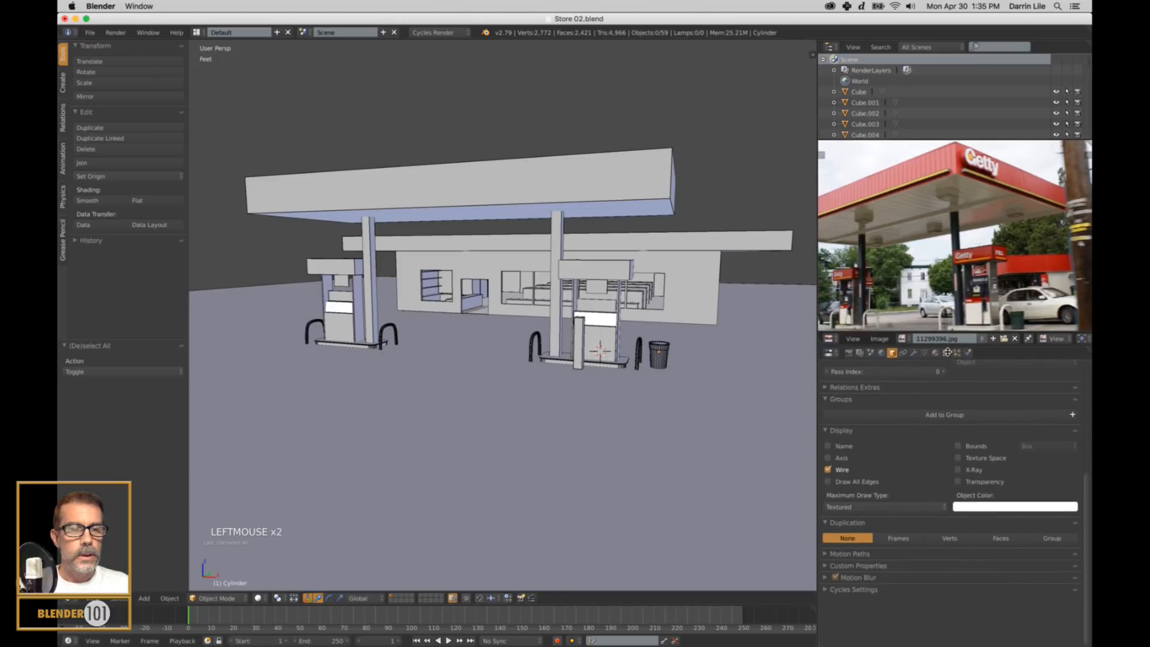
{"action": "left_click", "coordinate": [879, 339]}
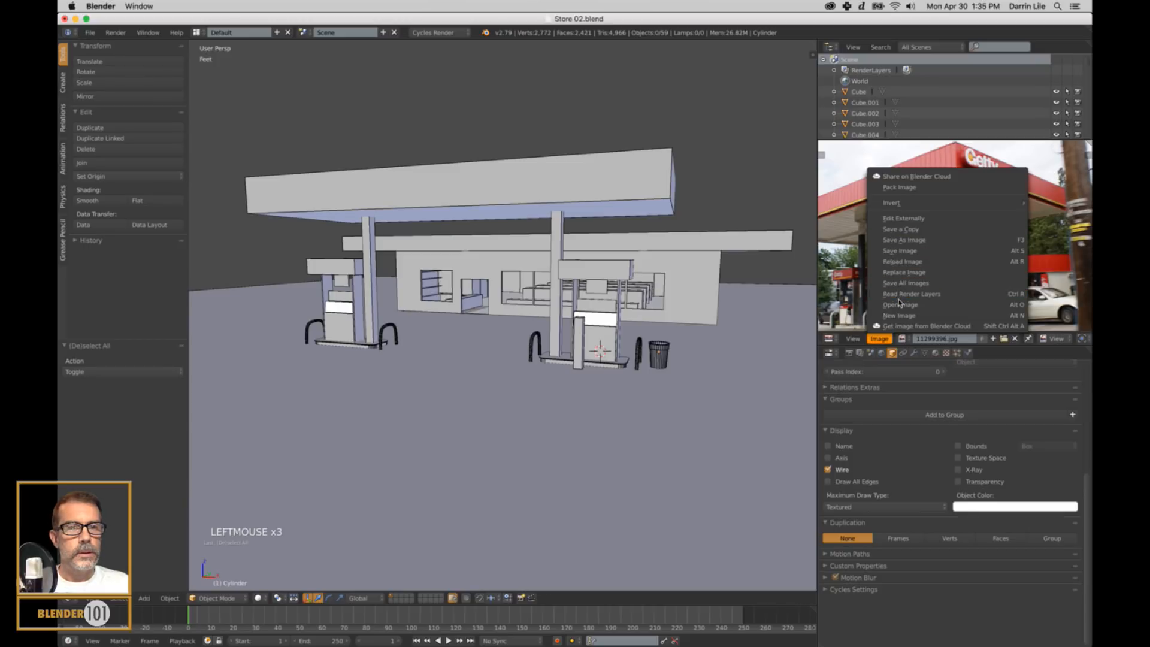
{"action": "left_click", "coordinate": [908, 305]}
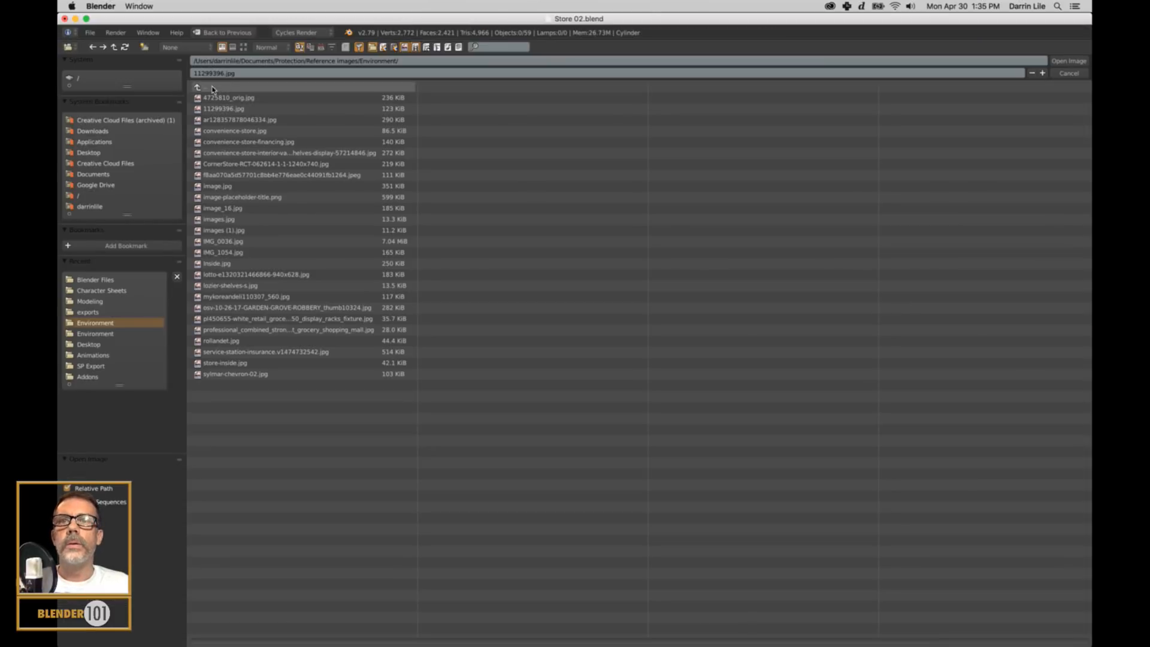
{"action": "left_click", "coordinate": [243, 47]}
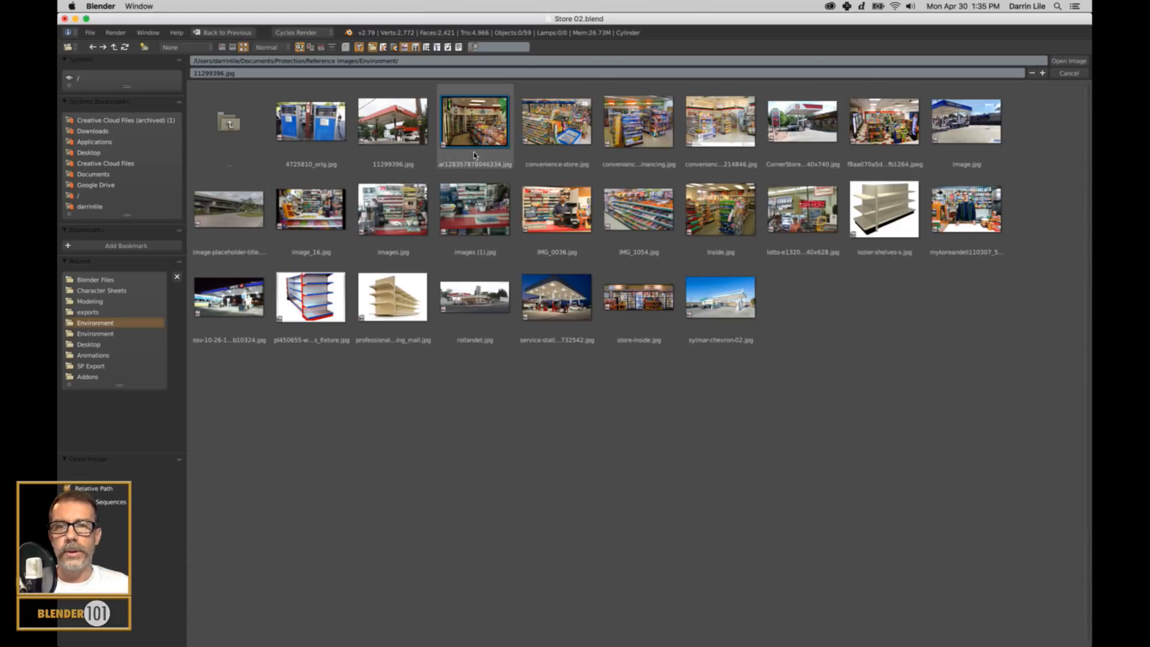
{"action": "left_click", "coordinate": [637, 128]}
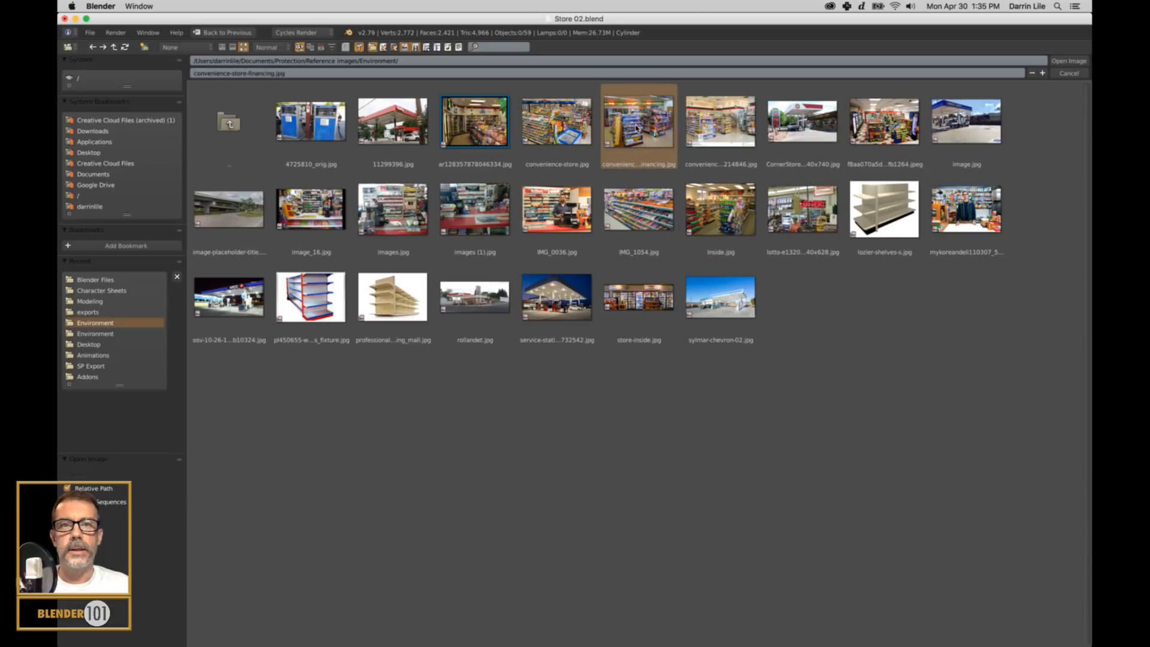
{"action": "left_click", "coordinate": [1069, 61]}
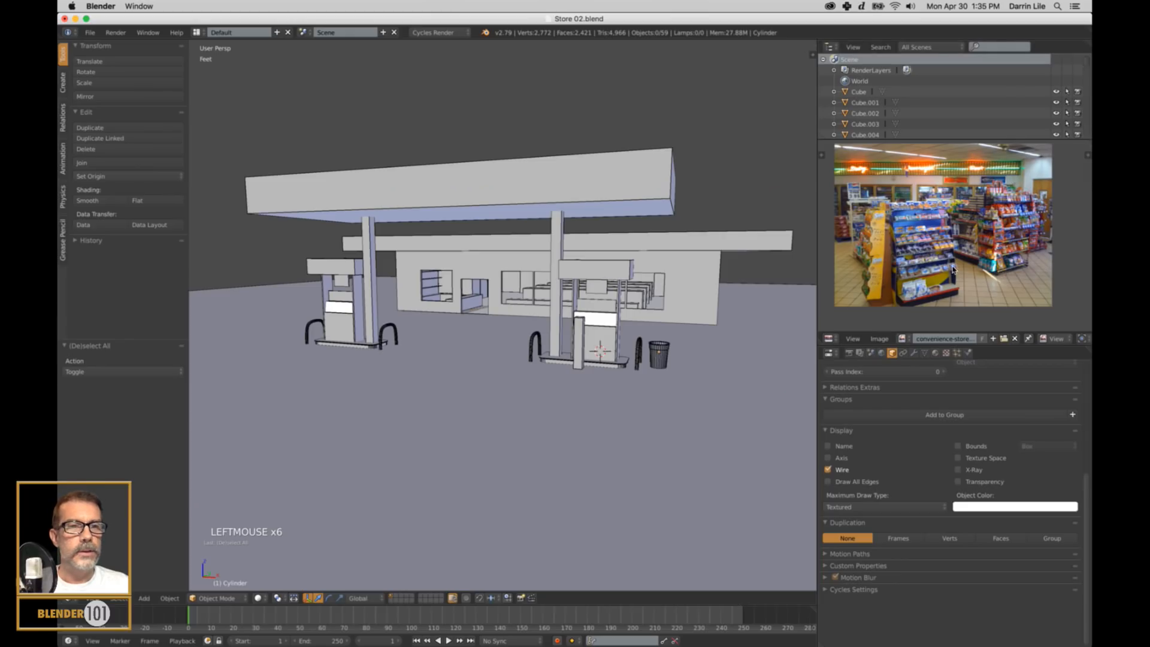
Examine the product shelves and overhead signs in the store interior reference photo.
{"action": "scroll", "coordinate": [938, 239], "scroll_direction": "up", "scroll_amount": 2}
{"action": "scroll", "coordinate": [935, 238], "scroll_direction": "down", "scroll_amount": 2}
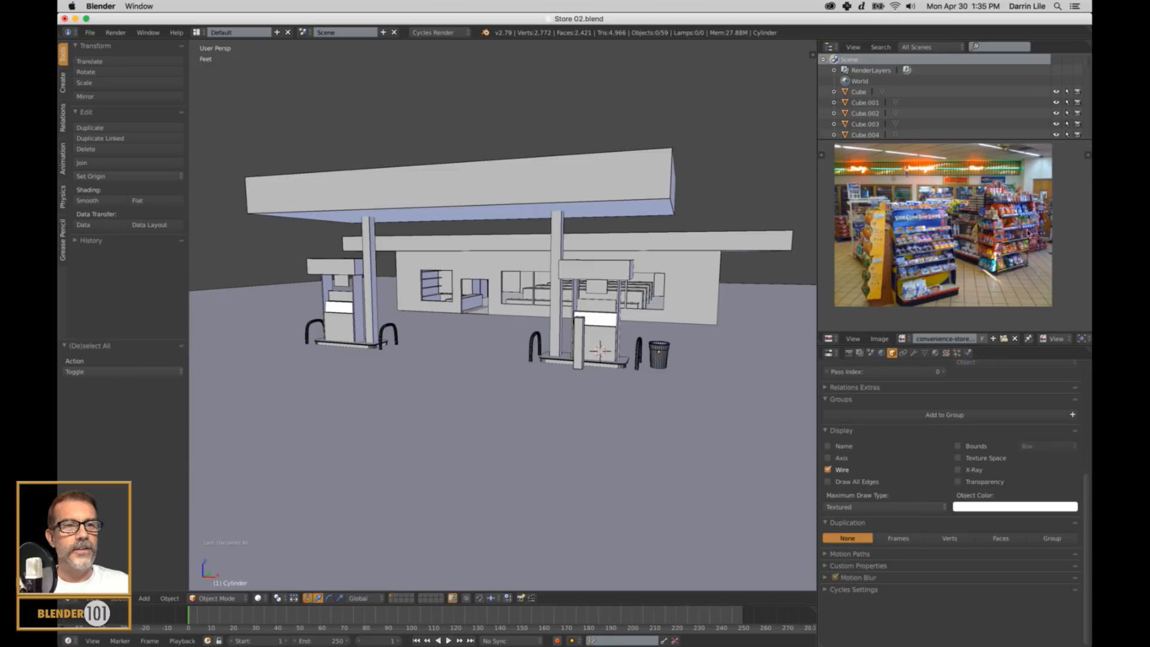
{"action": "scroll", "coordinate": [970, 237], "scroll_direction": "up", "scroll_amount": 3}
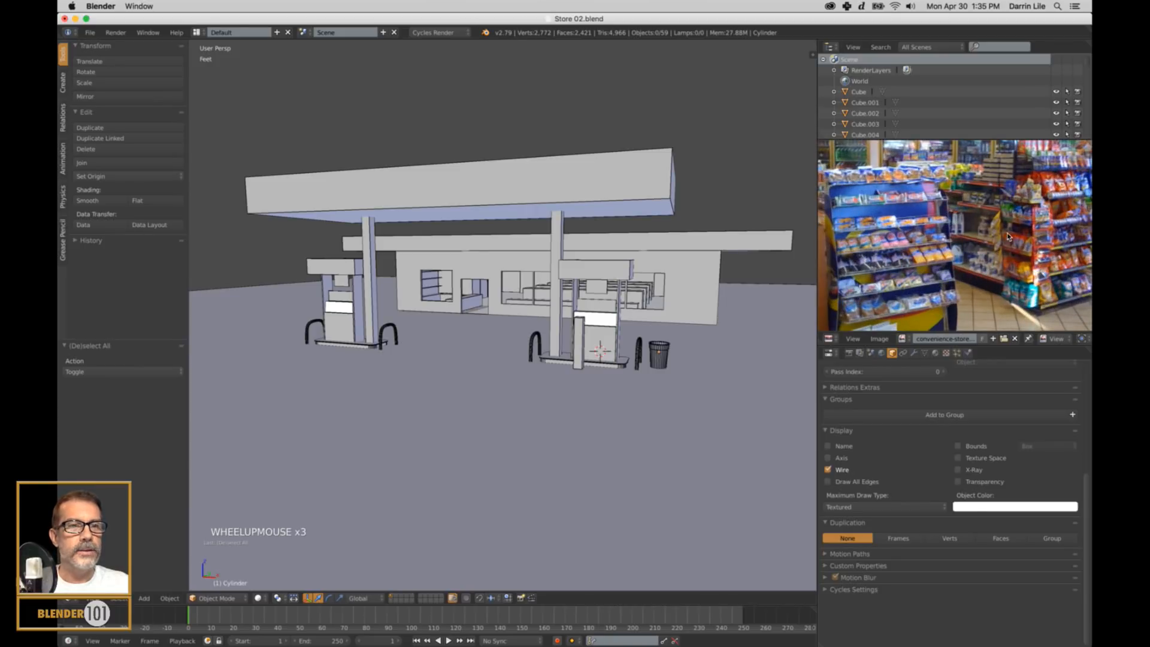
{"action": "scroll", "coordinate": [1007, 237], "scroll_direction": "down", "scroll_amount": 2}
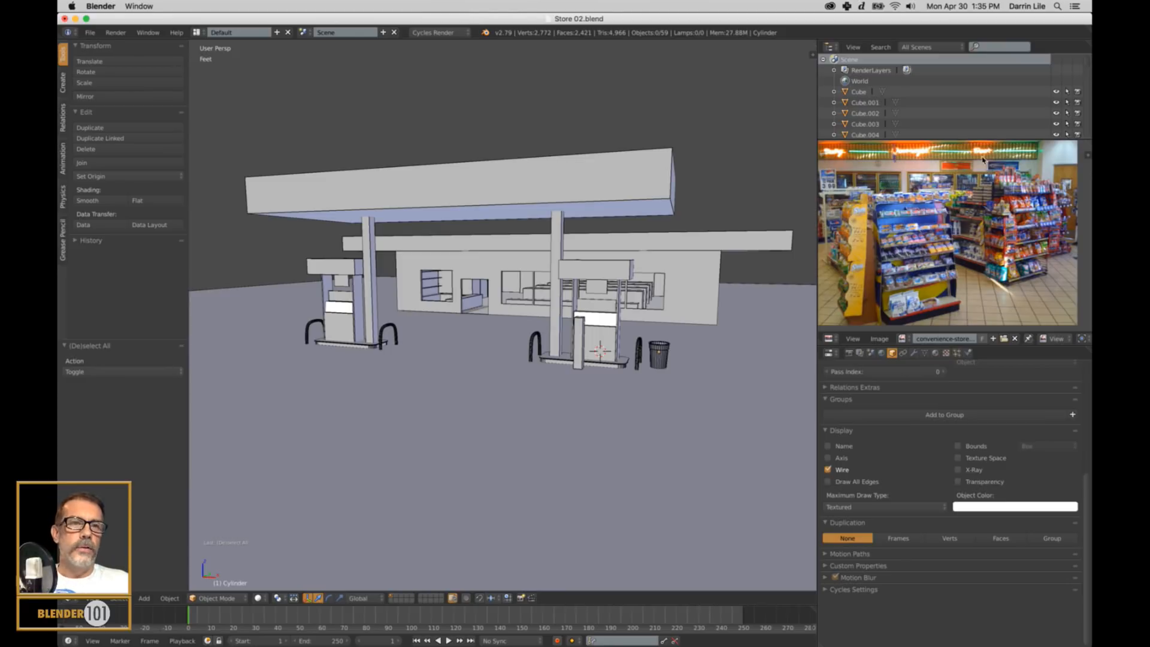
{"action": "scroll", "coordinate": [983, 206], "scroll_direction": "down", "scroll_amount": 2}
{"action": "scroll", "coordinate": [975, 208], "scroll_direction": "up", "scroll_amount": 2}
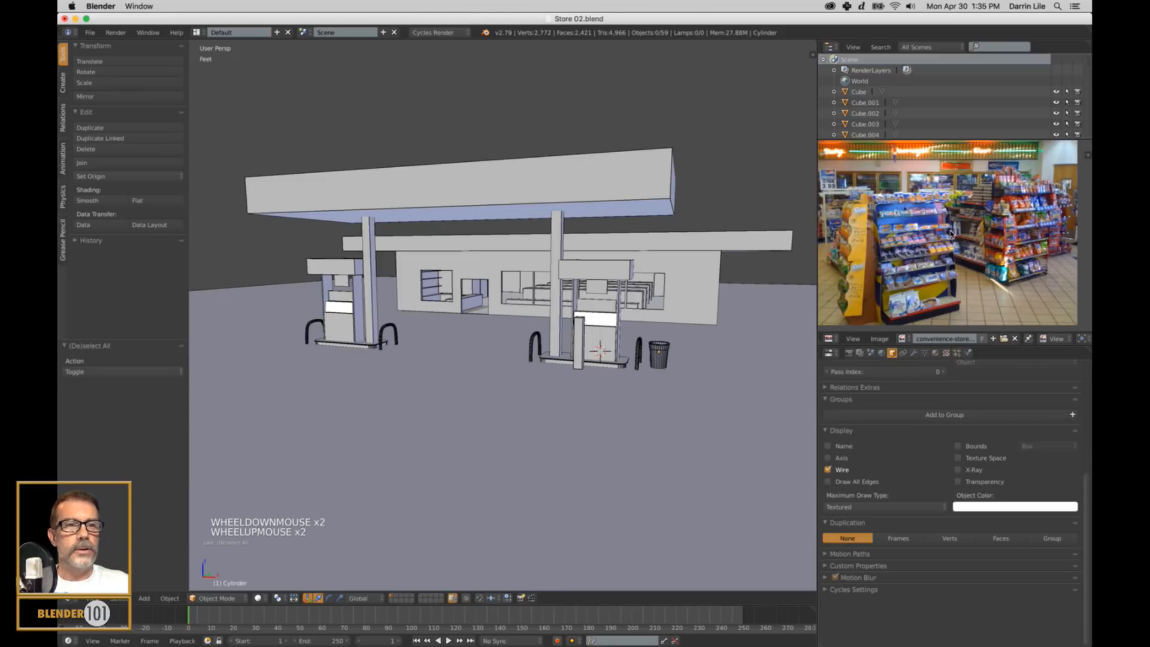
Open IMG_0036.jpg as the reference image and view the whole store counter photo, briefly at full-window size.
{"action": "left_click", "coordinate": [879, 339]}
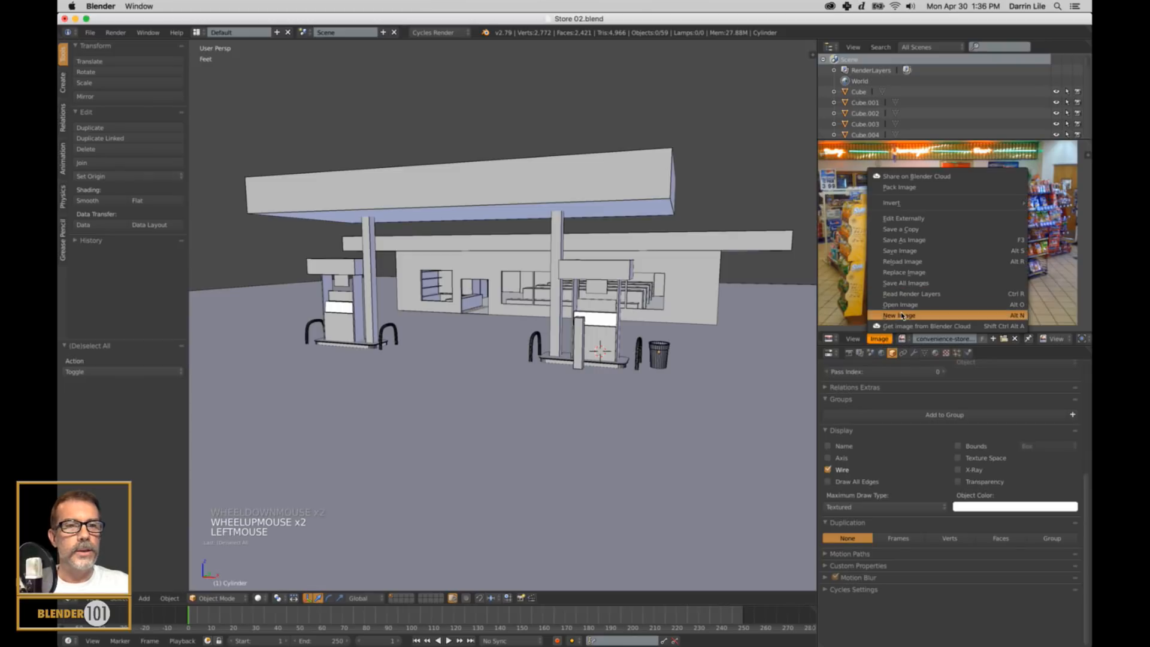
{"action": "left_click", "coordinate": [906, 309]}
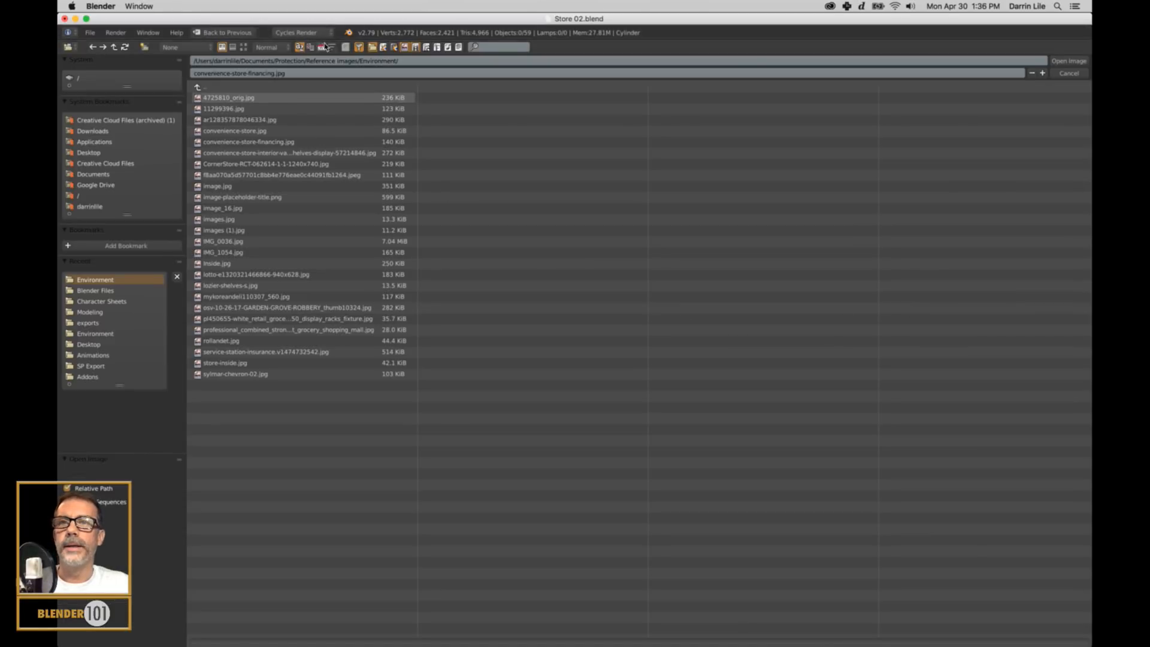
{"action": "left_click", "coordinate": [243, 46]}
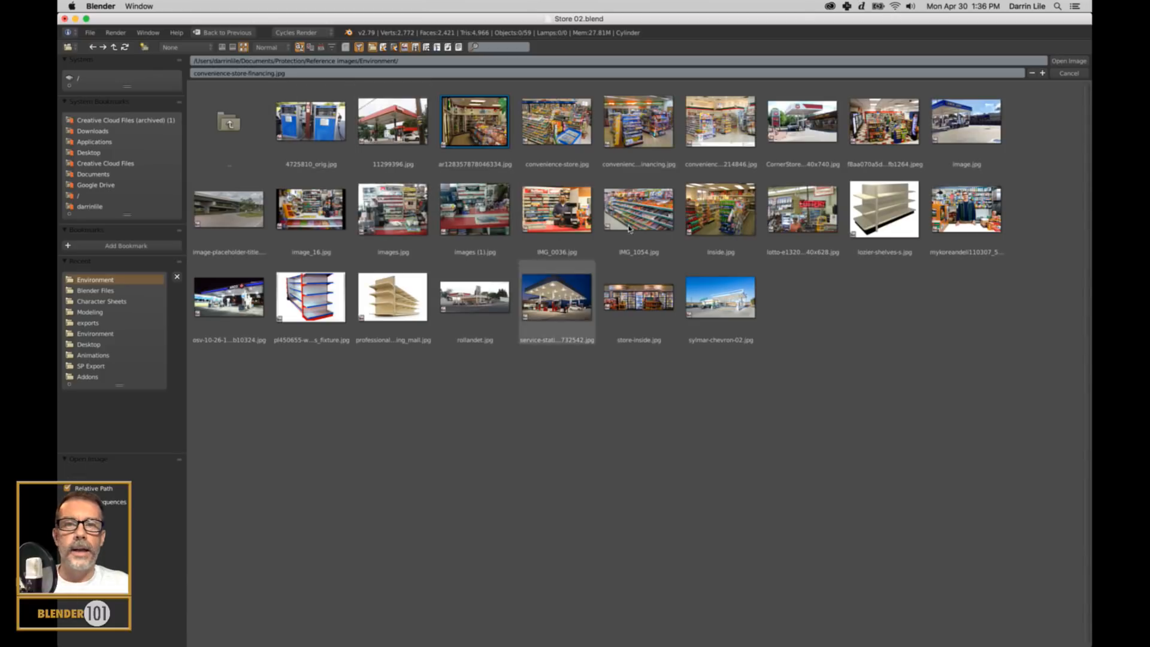
{"action": "left_click", "coordinate": [565, 221]}
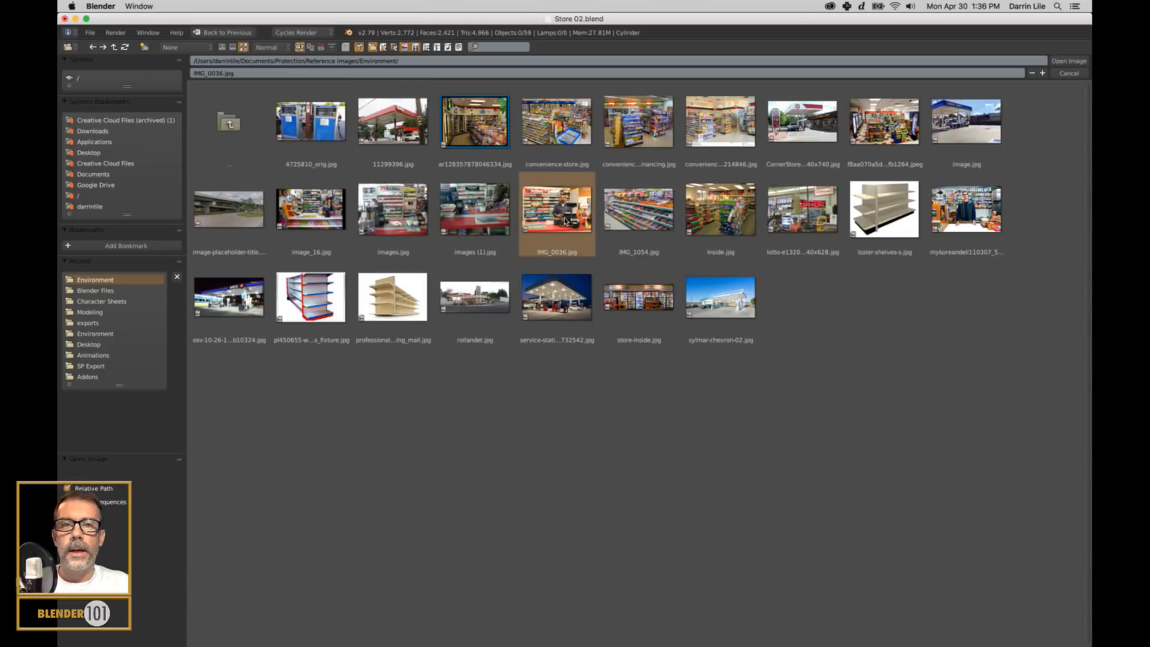
{"action": "left_click", "coordinate": [1068, 60]}
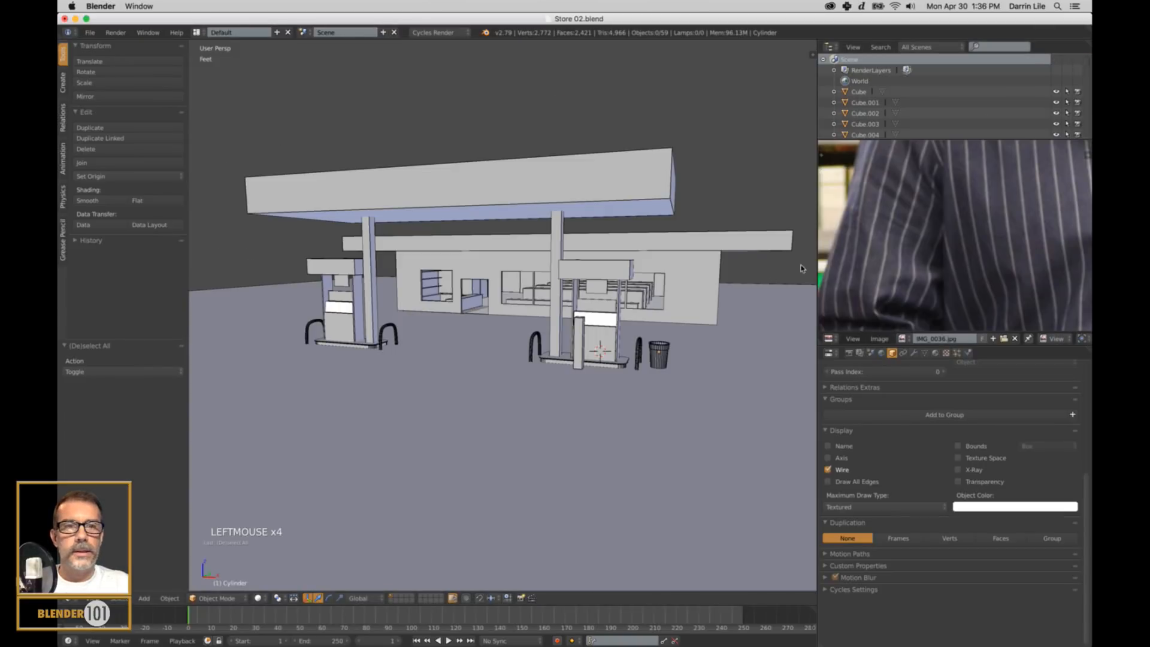
{"action": "scroll", "coordinate": [961, 275], "scroll_direction": "down", "scroll_amount": 8}
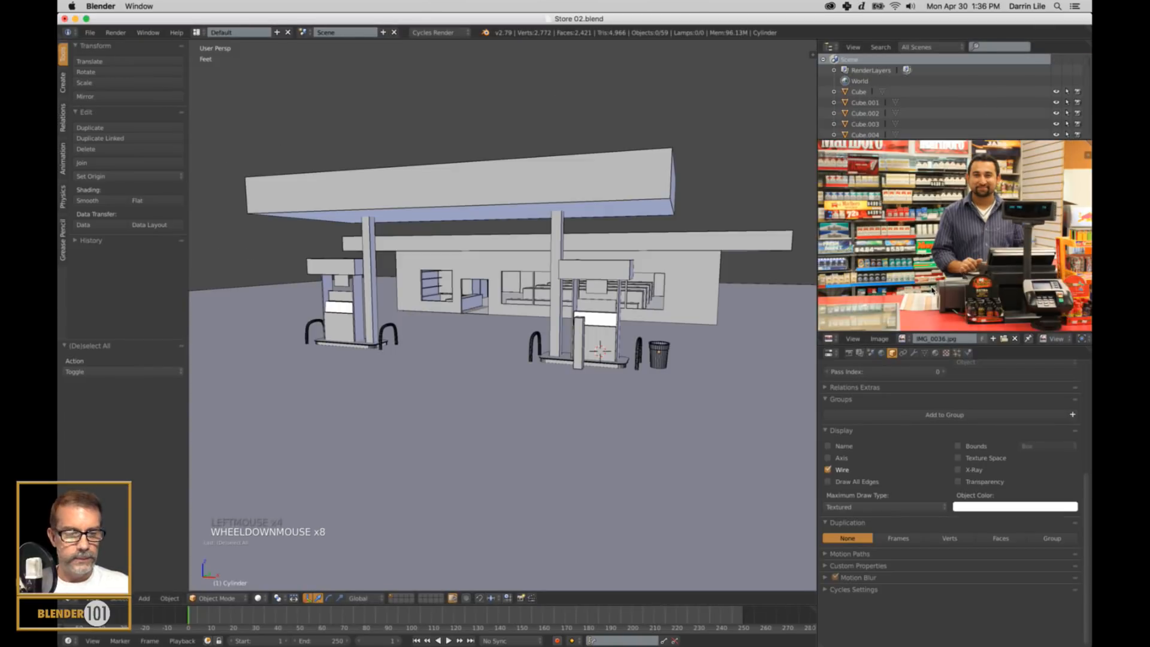
{"action": "key", "text": "shift+space"}
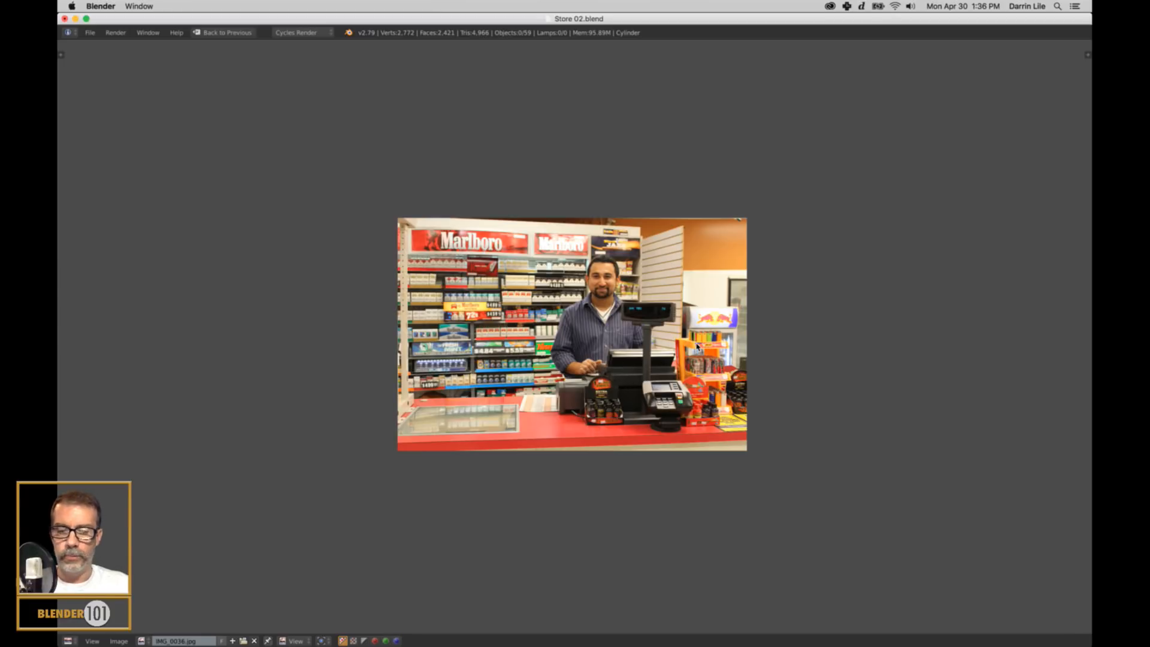
{"action": "key", "text": "ctrl+Up"}
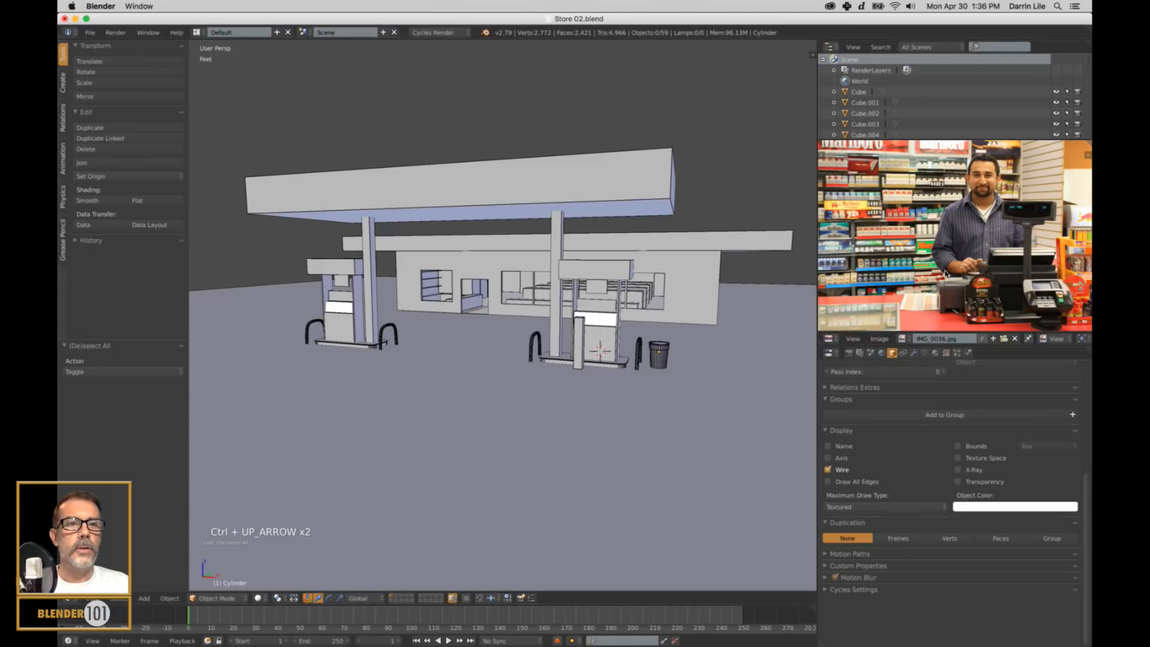
{"action": "scroll", "coordinate": [945, 274], "scroll_direction": "down", "scroll_amount": 2}
Switch to Google Chrome, reposition its window and search Google for "cash register".
{"action": "mouse_move", "coordinate": [476, 636]}
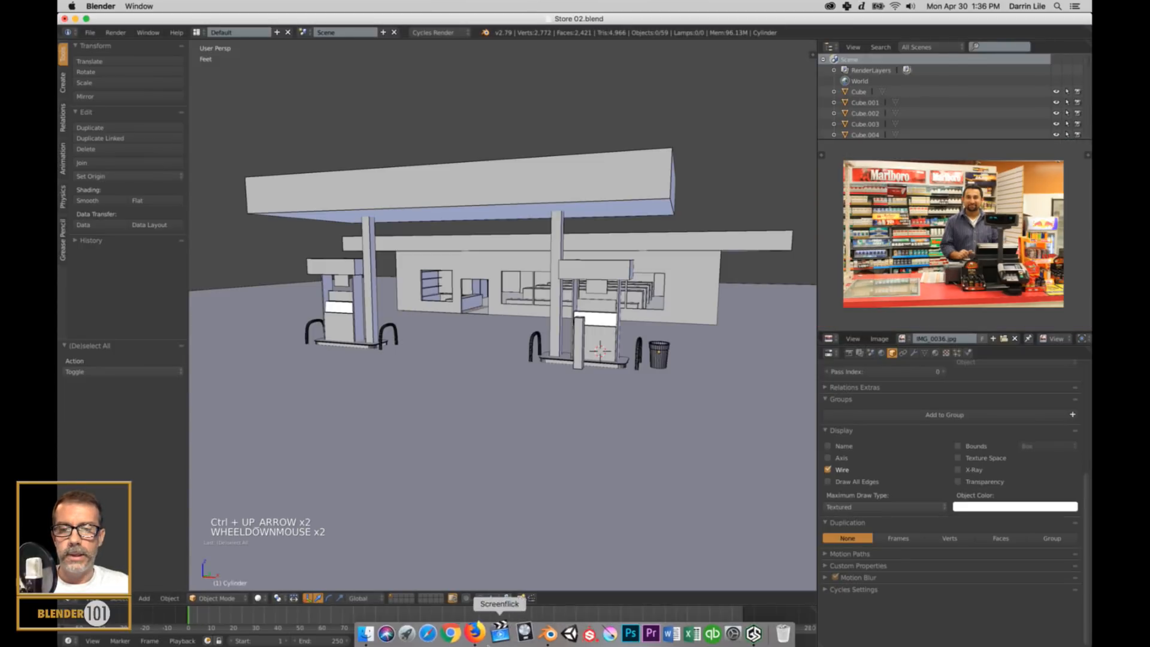
{"action": "left_click", "coordinate": [454, 633]}
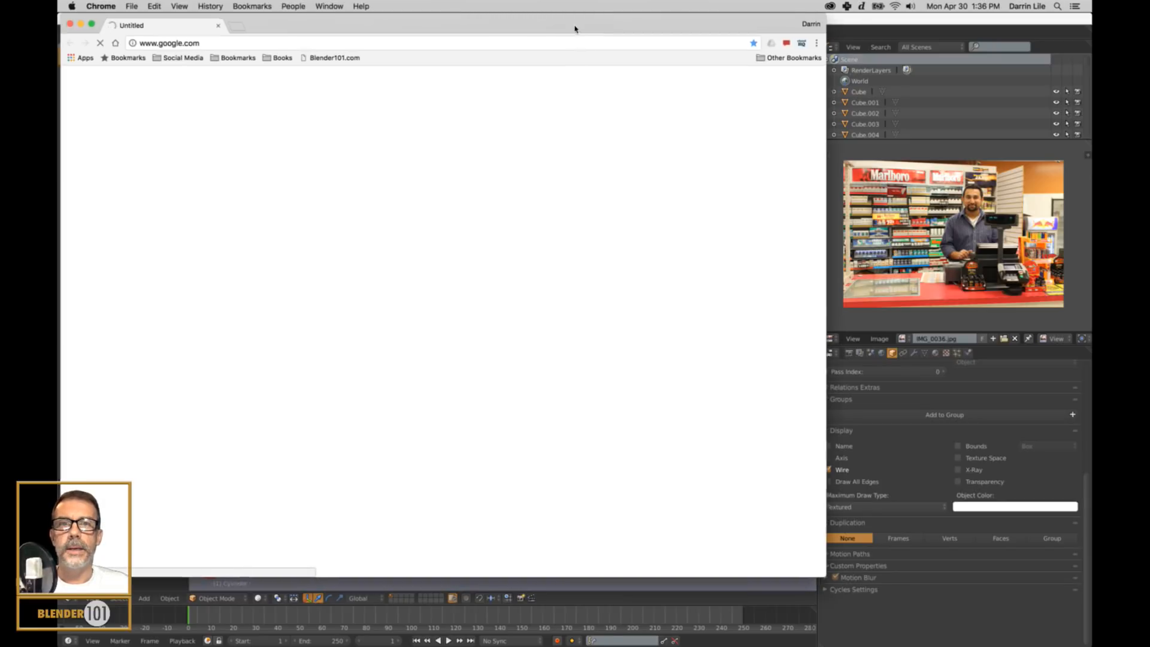
{"action": "left_click_drag", "start_coordinate": [575, 30], "coordinate": [676, 53]}
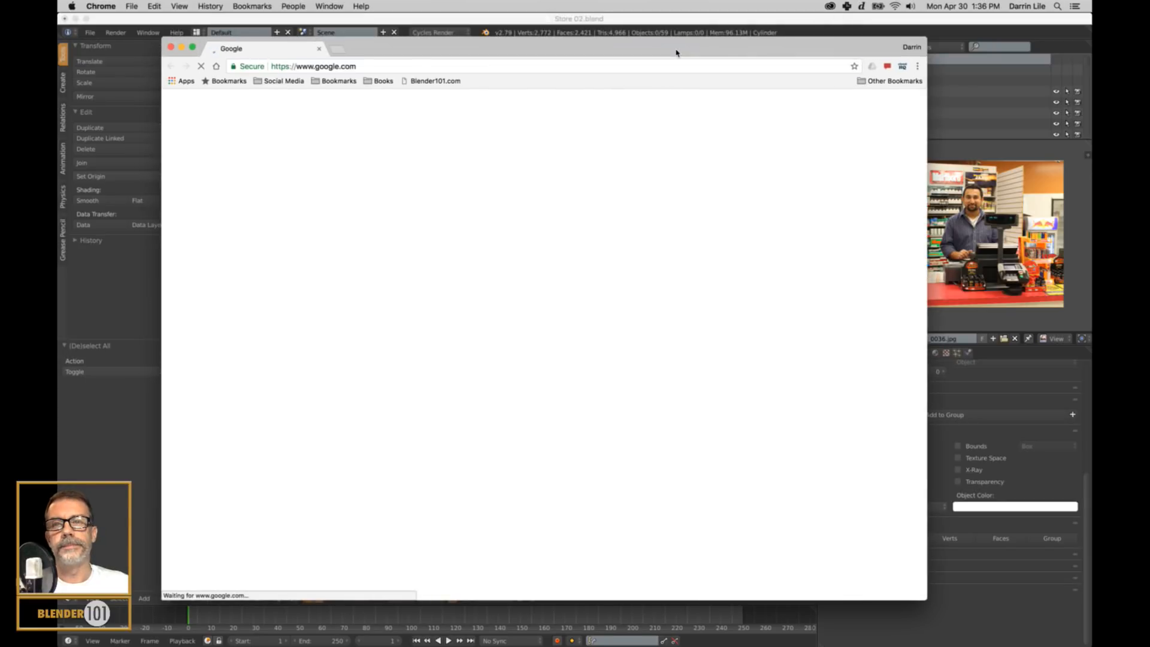
{"action": "left_click", "coordinate": [463, 273]}
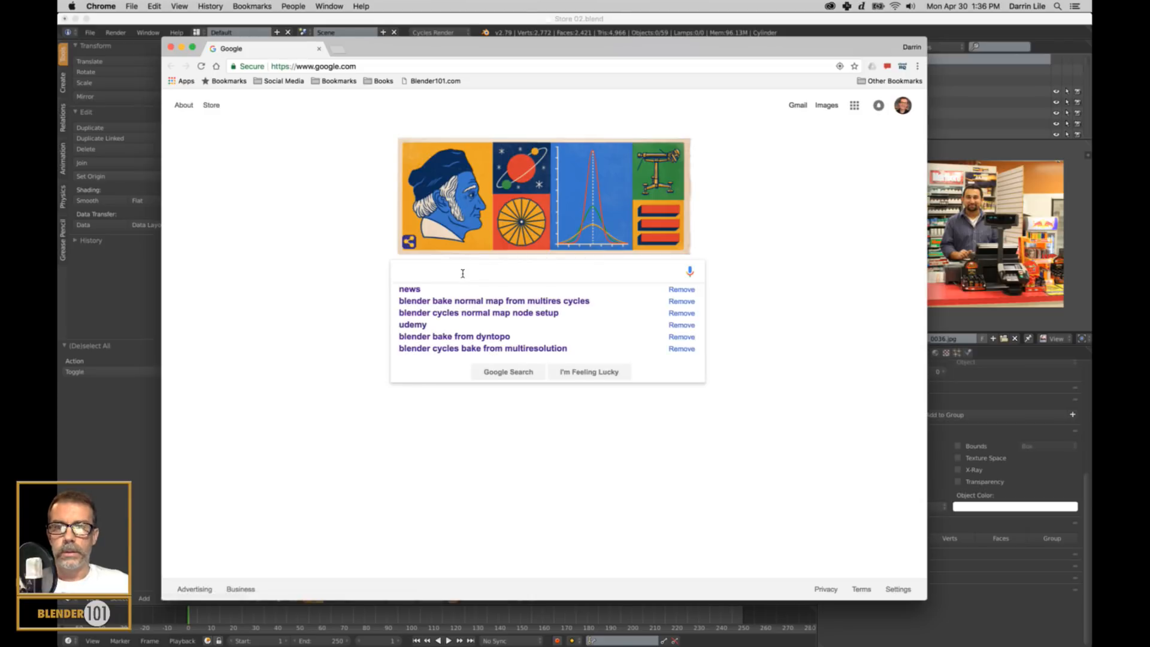
{"action": "type", "text": "cash reg"}
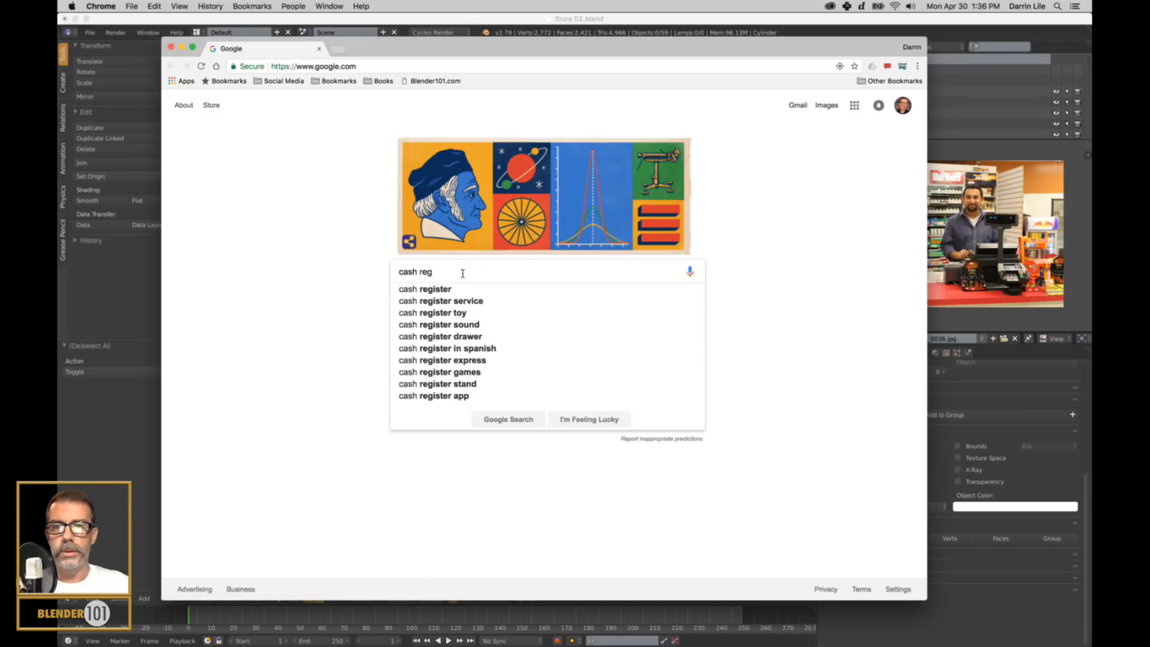
{"action": "type", "text": "i"}
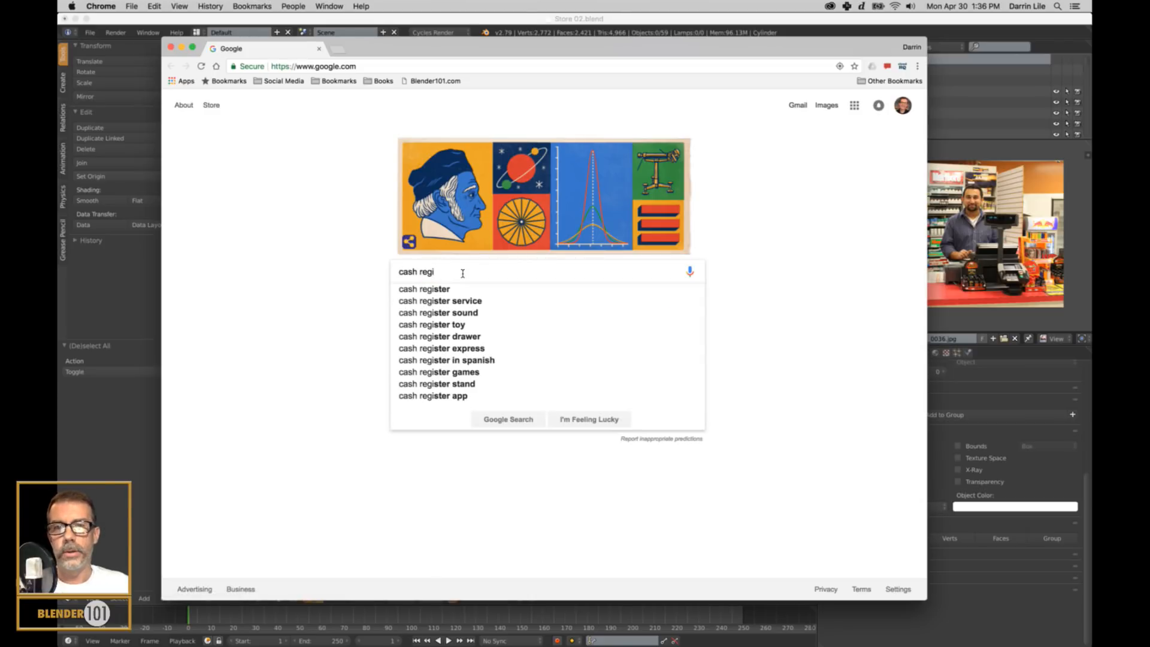
{"action": "left_click", "coordinate": [424, 290]}
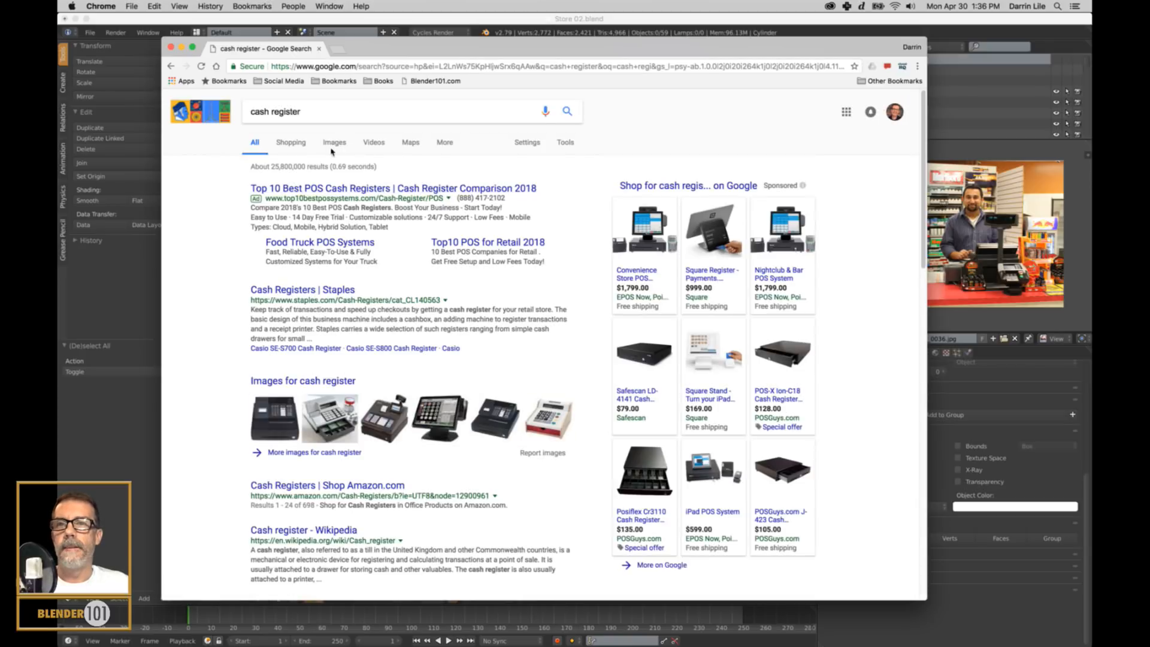
Show the cash register image results limited to Large size, enlarge the browser window and browse the pictures.
{"action": "left_click", "coordinate": [335, 147]}
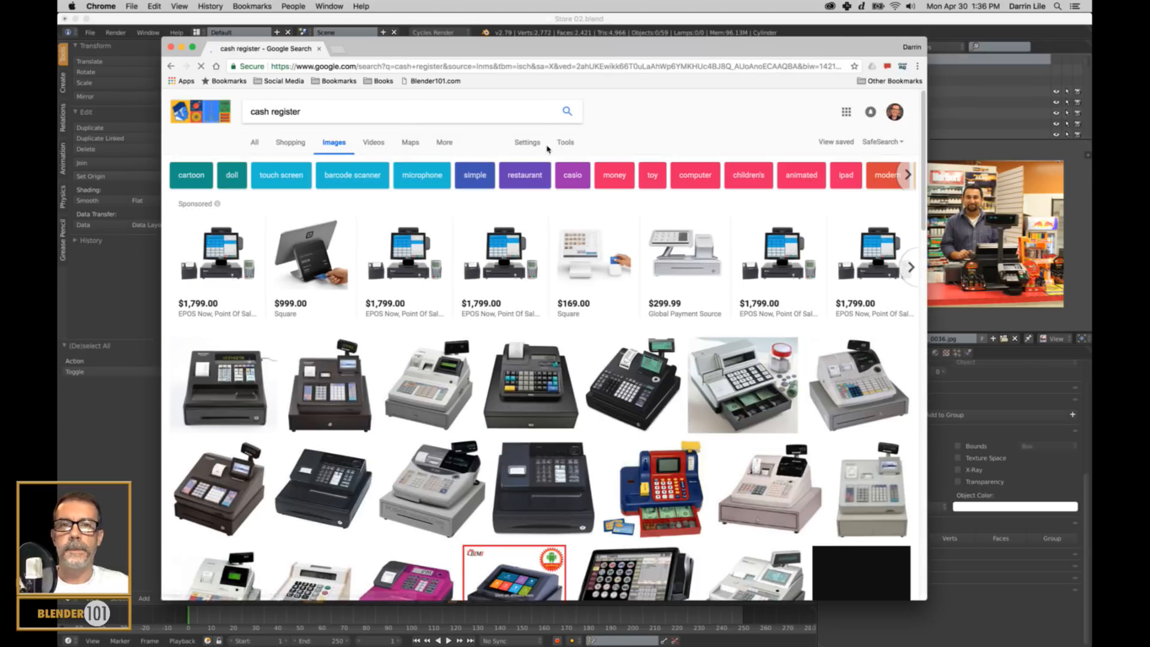
{"action": "left_click", "coordinate": [565, 144]}
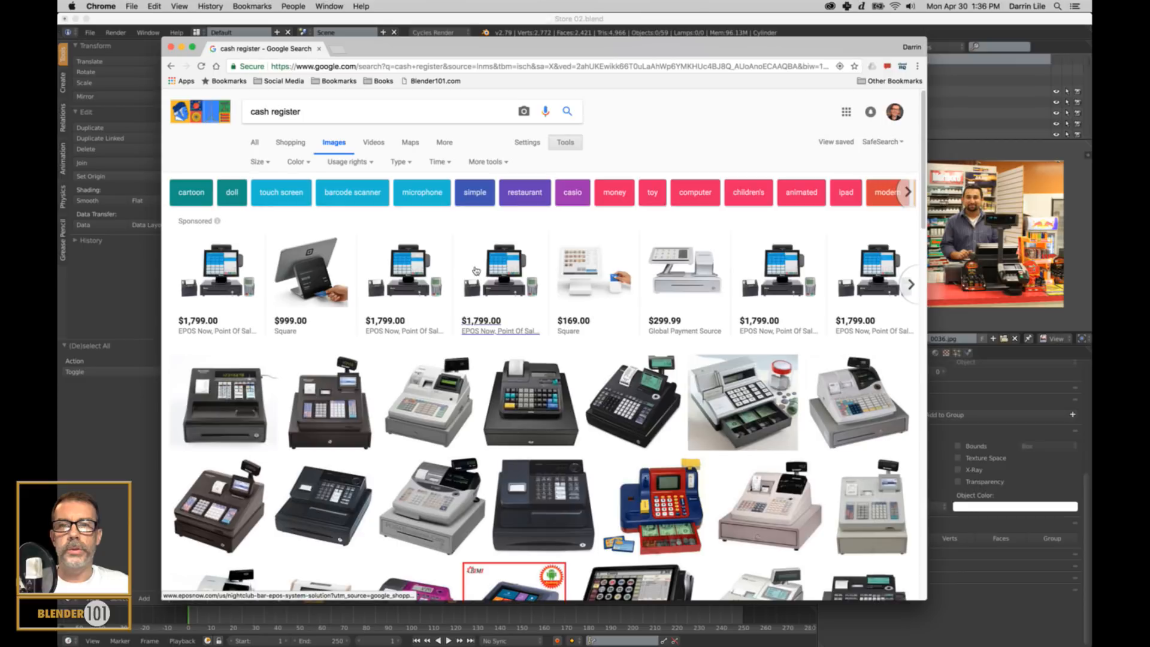
{"action": "left_click", "coordinate": [267, 169]}
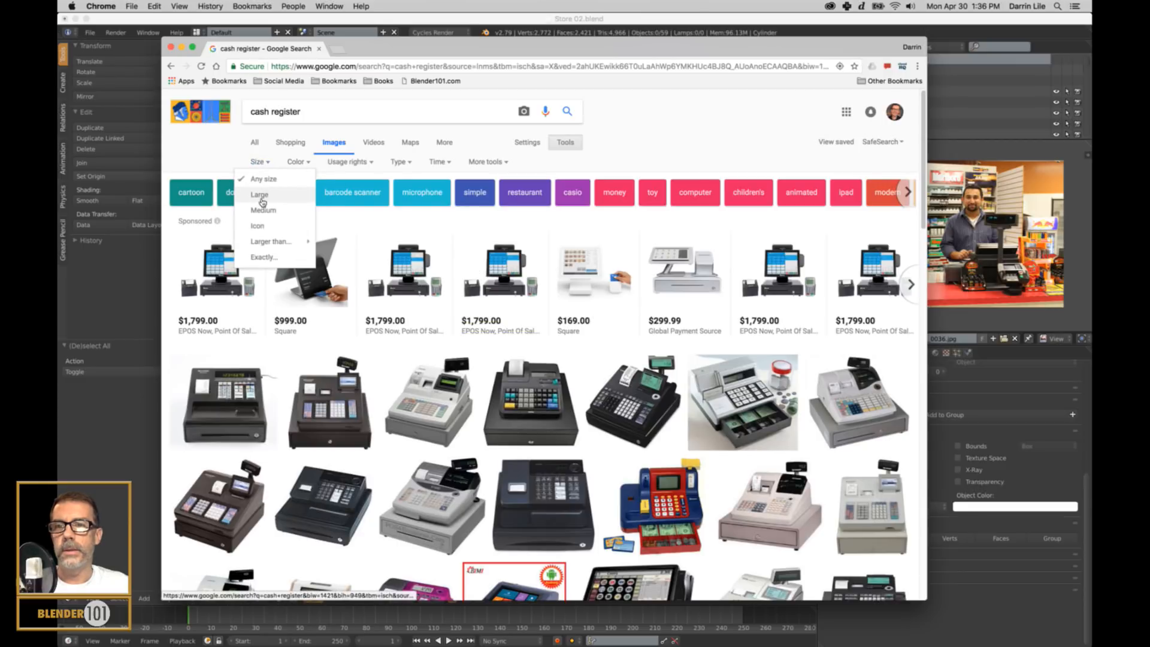
{"action": "left_click", "coordinate": [263, 204]}
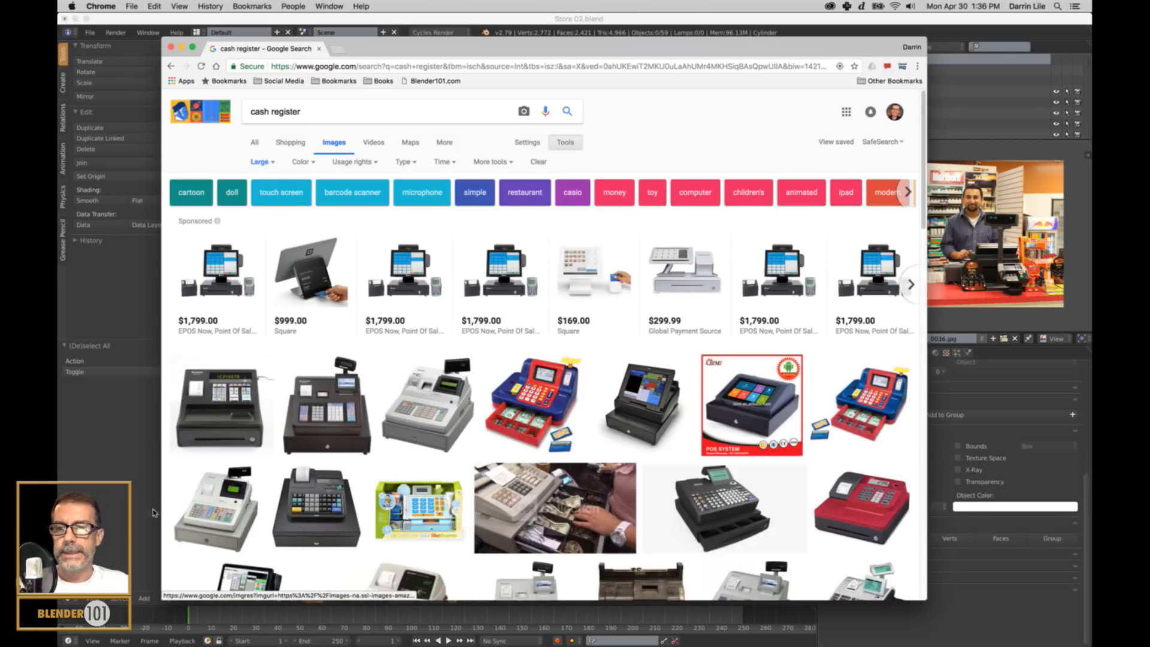
{"action": "left_click_drag", "start_coordinate": [117, 625], "coordinate": [82, 638]}
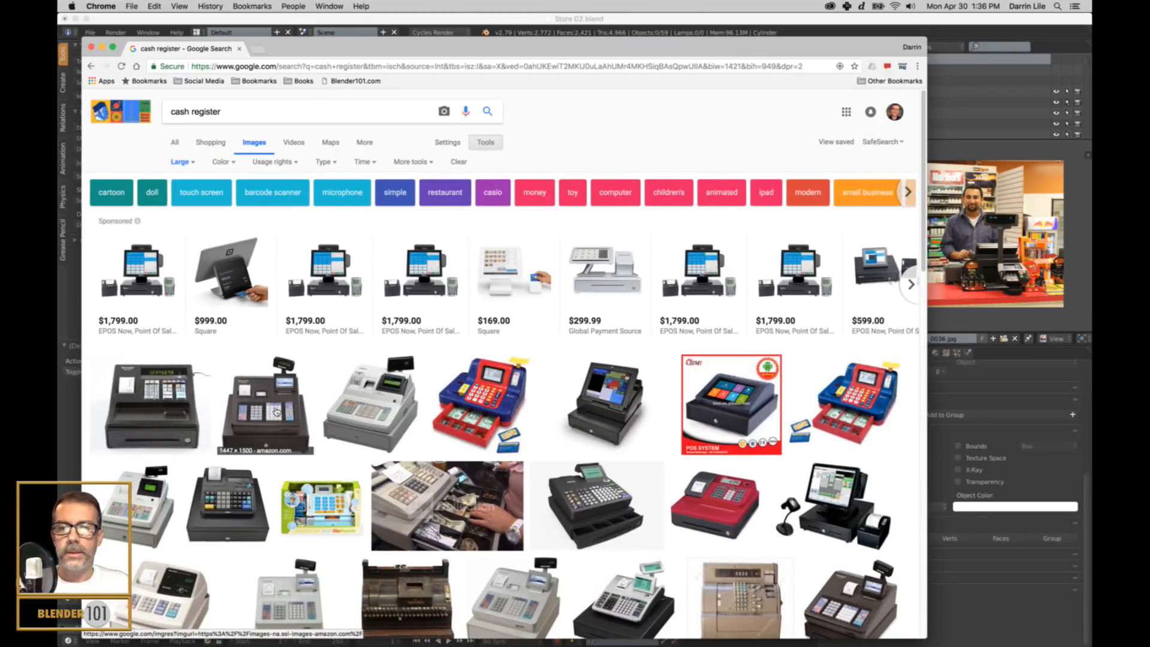
{"action": "scroll", "coordinate": [276, 411], "scroll_direction": "down", "scroll_amount": 1}
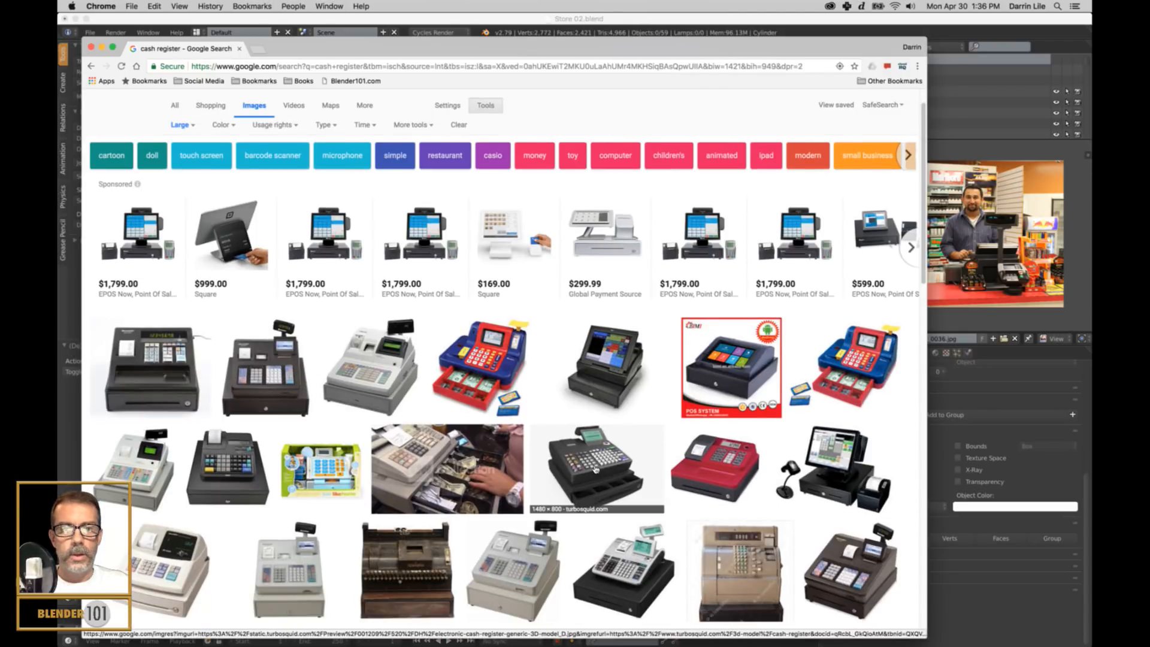
Browse further through the cash register pictures and open the preview of the Royal 9500ML Cash Register from Acedepot.com.
{"action": "scroll", "coordinate": [595, 468], "scroll_direction": "down", "scroll_amount": 2}
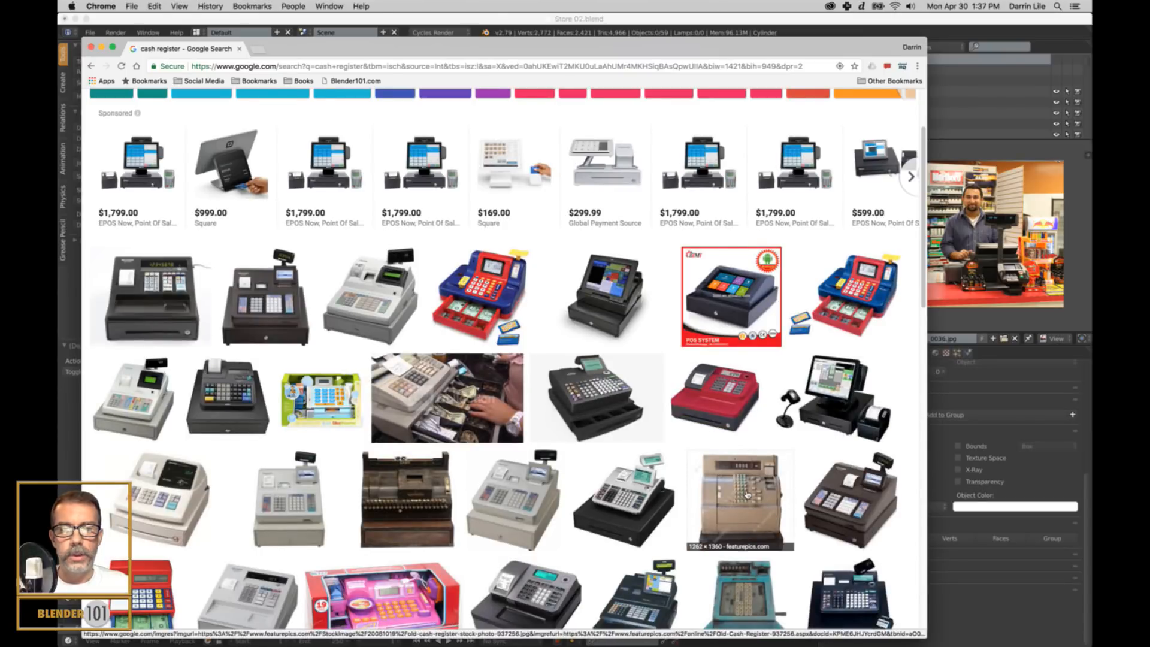
{"action": "scroll", "coordinate": [747, 494], "scroll_direction": "down", "scroll_amount": 5}
{"action": "scroll", "coordinate": [749, 488], "scroll_direction": "down", "scroll_amount": 6}
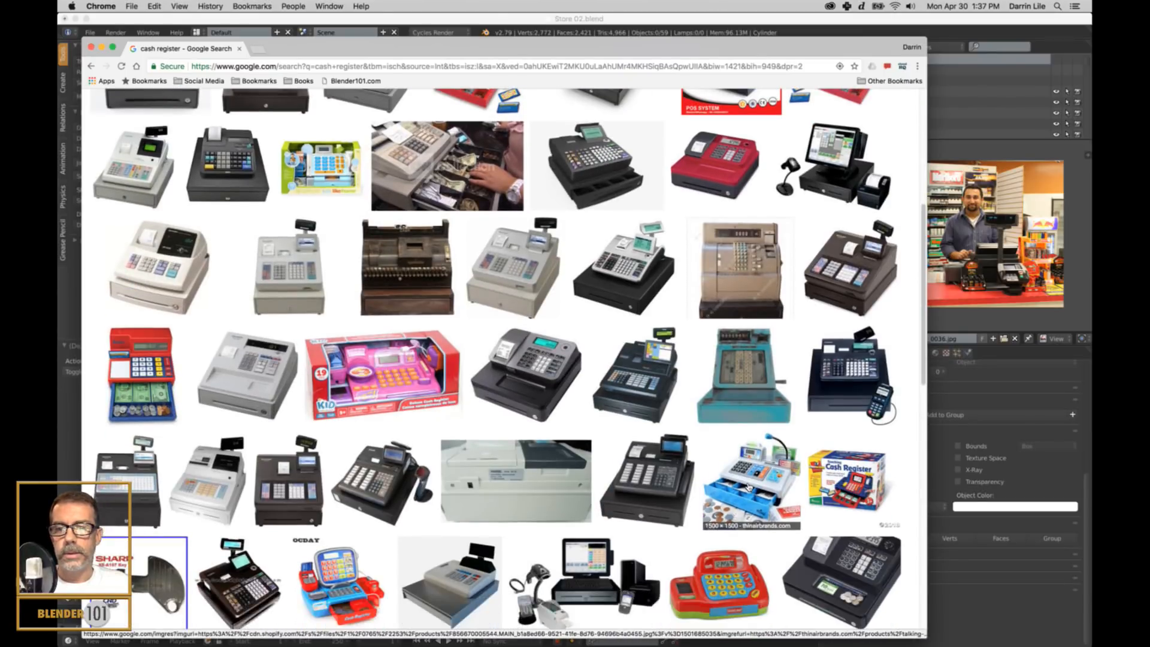
{"action": "scroll", "coordinate": [749, 486], "scroll_direction": "down", "scroll_amount": 4}
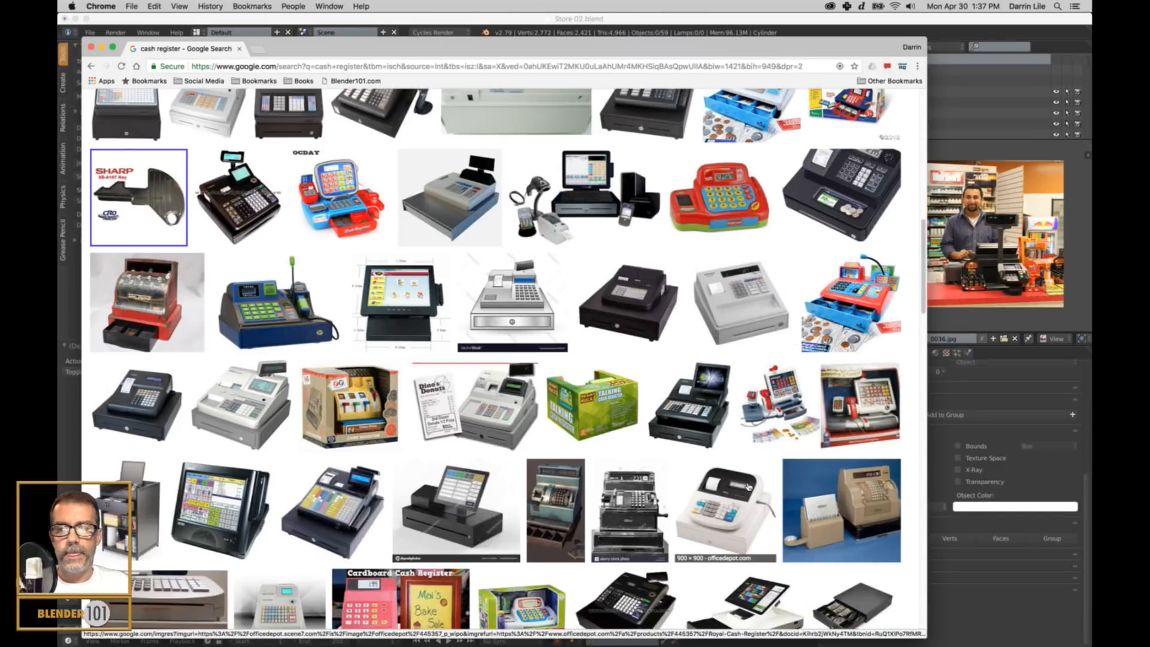
{"action": "scroll", "coordinate": [510, 428], "scroll_direction": "down", "scroll_amount": 4}
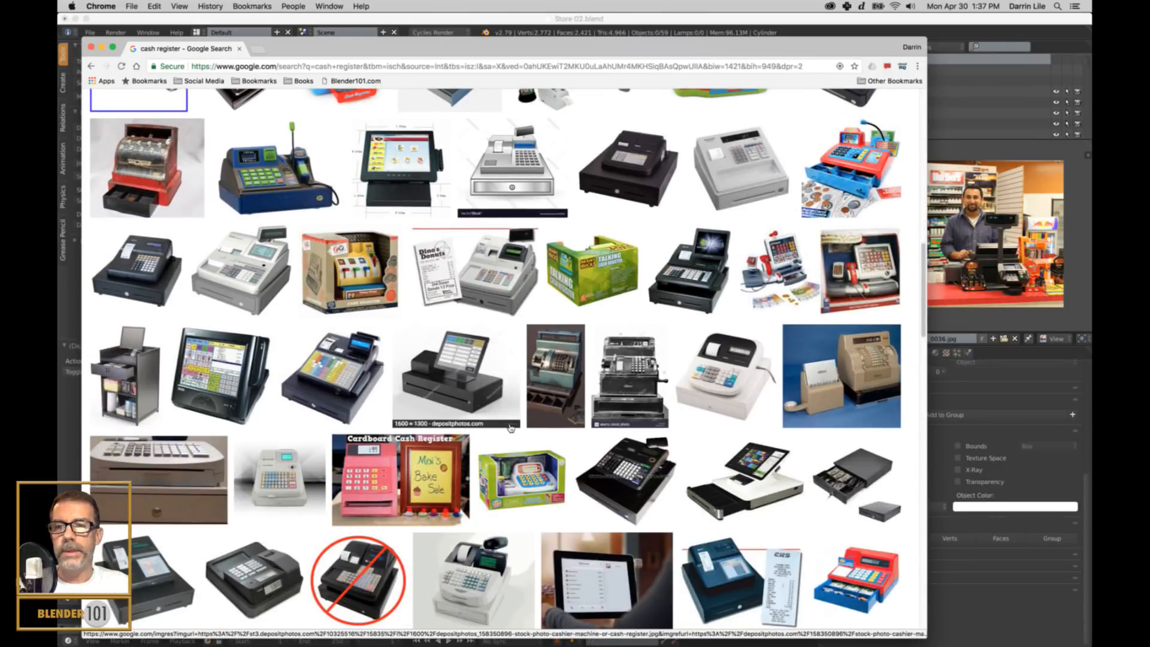
{"action": "left_click", "coordinate": [251, 276]}
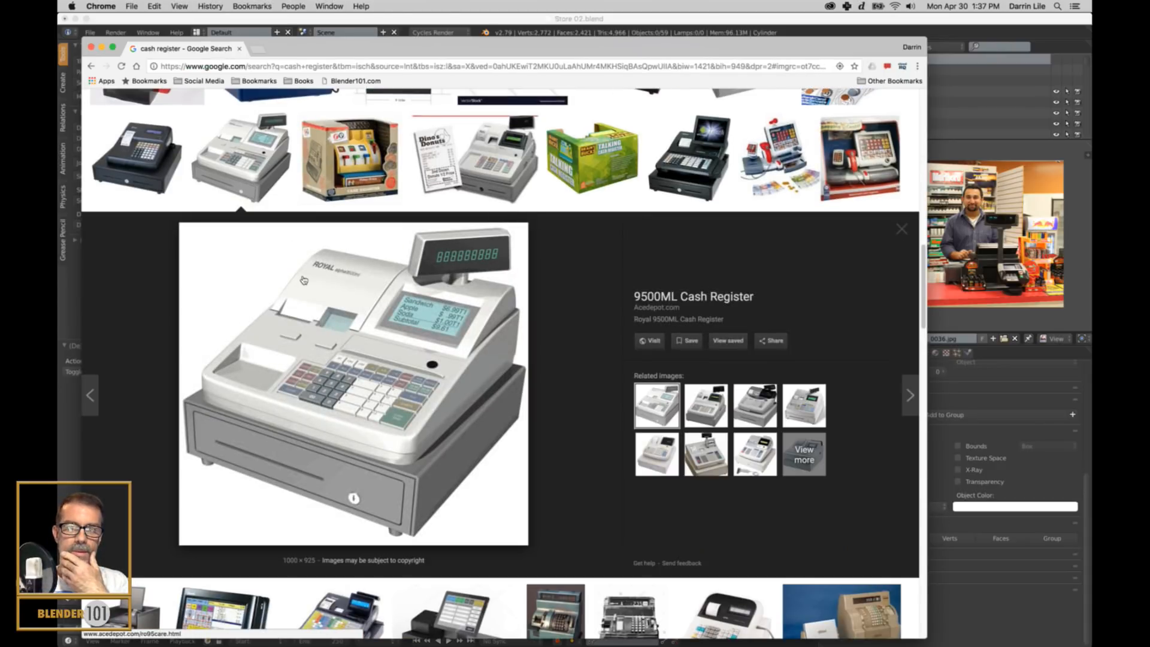
Change the image search to "old cash register" and look through the pictures for a suitable reference.
{"action": "scroll", "coordinate": [303, 279], "scroll_direction": "up", "scroll_amount": 10}
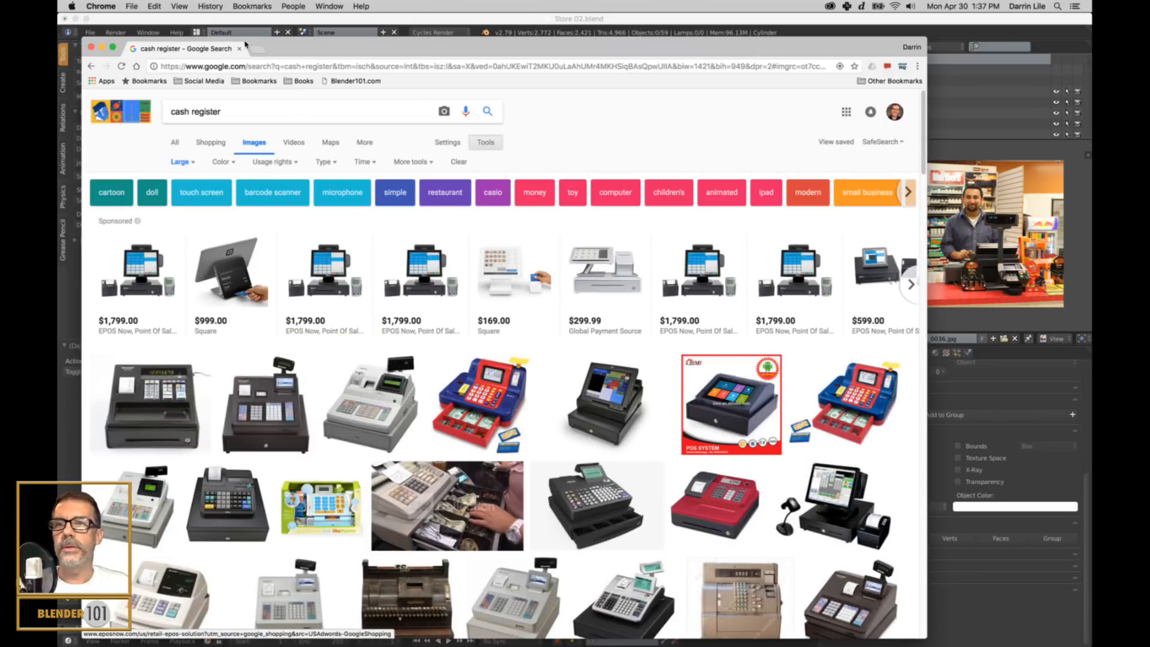
{"action": "type", "text": "old"}
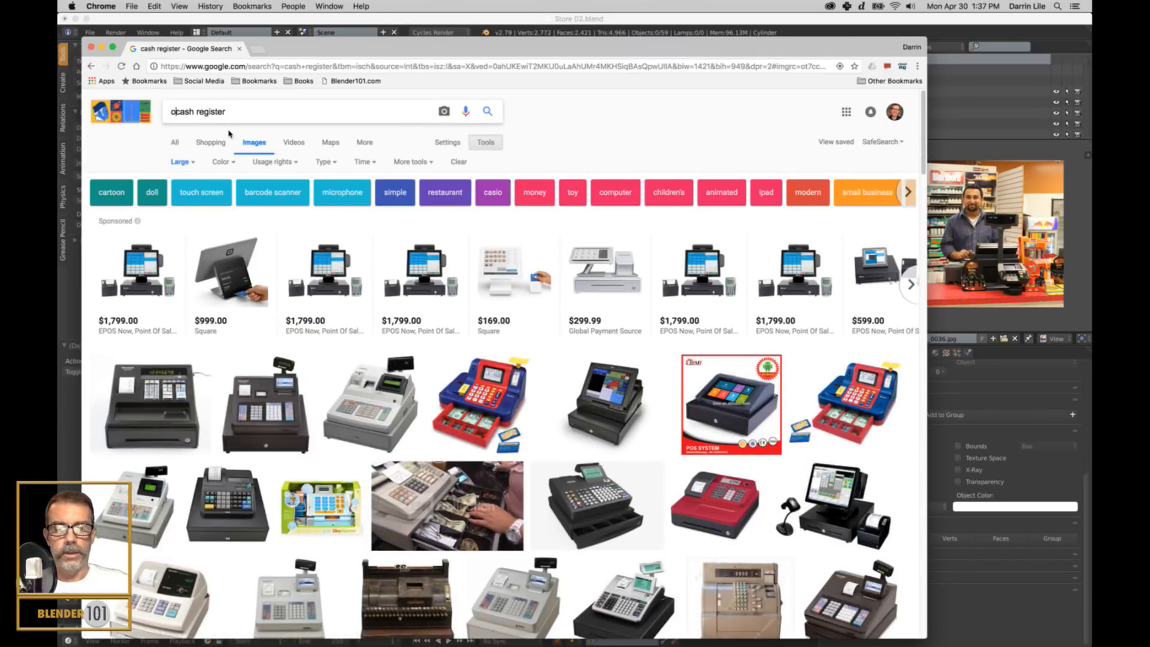
{"action": "left_click", "coordinate": [229, 129]}
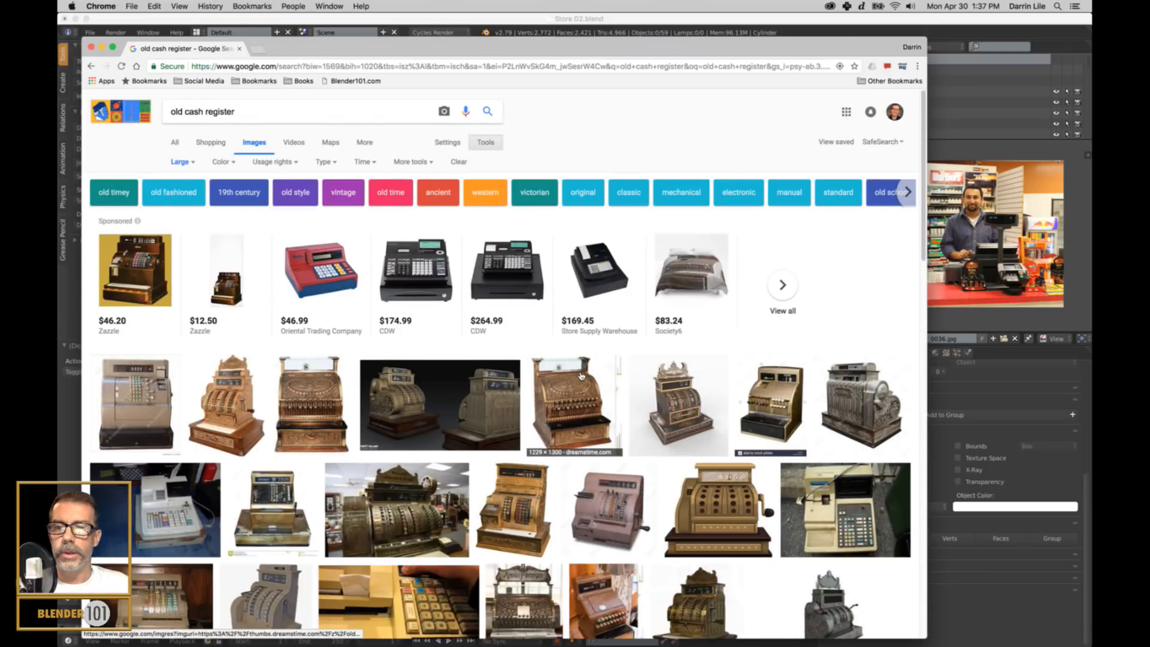
{"action": "scroll", "coordinate": [525, 336], "scroll_direction": "down", "scroll_amount": 5}
{"action": "scroll", "coordinate": [524, 394], "scroll_direction": "down", "scroll_amount": 4}
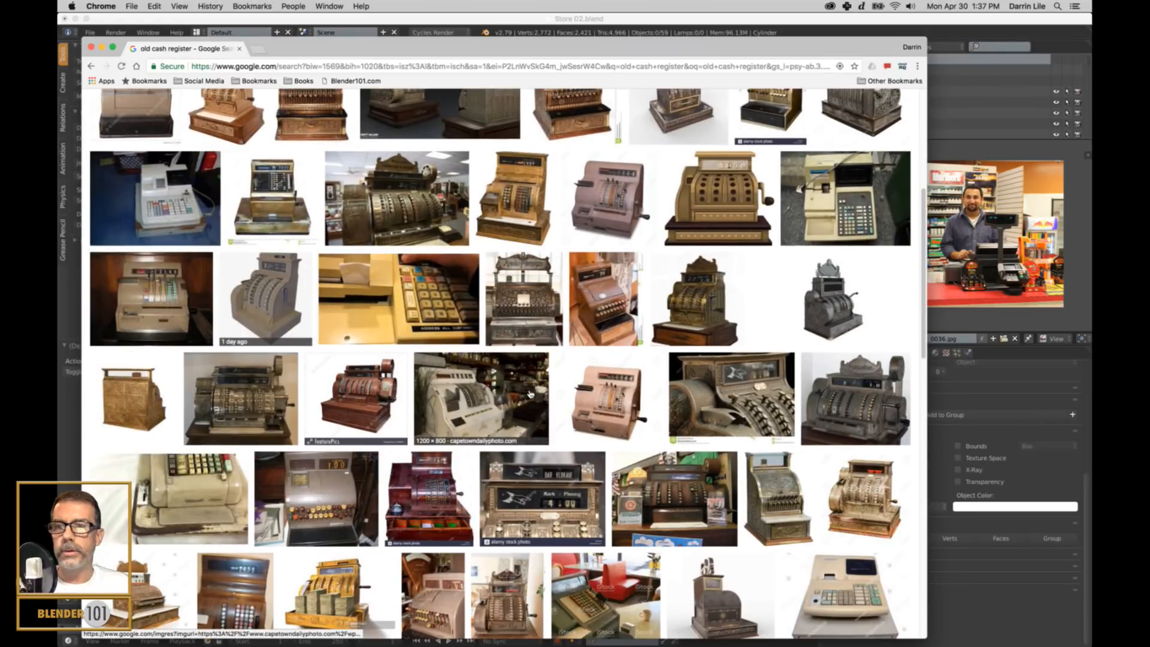
{"action": "scroll", "coordinate": [531, 391], "scroll_direction": "down", "scroll_amount": 10}
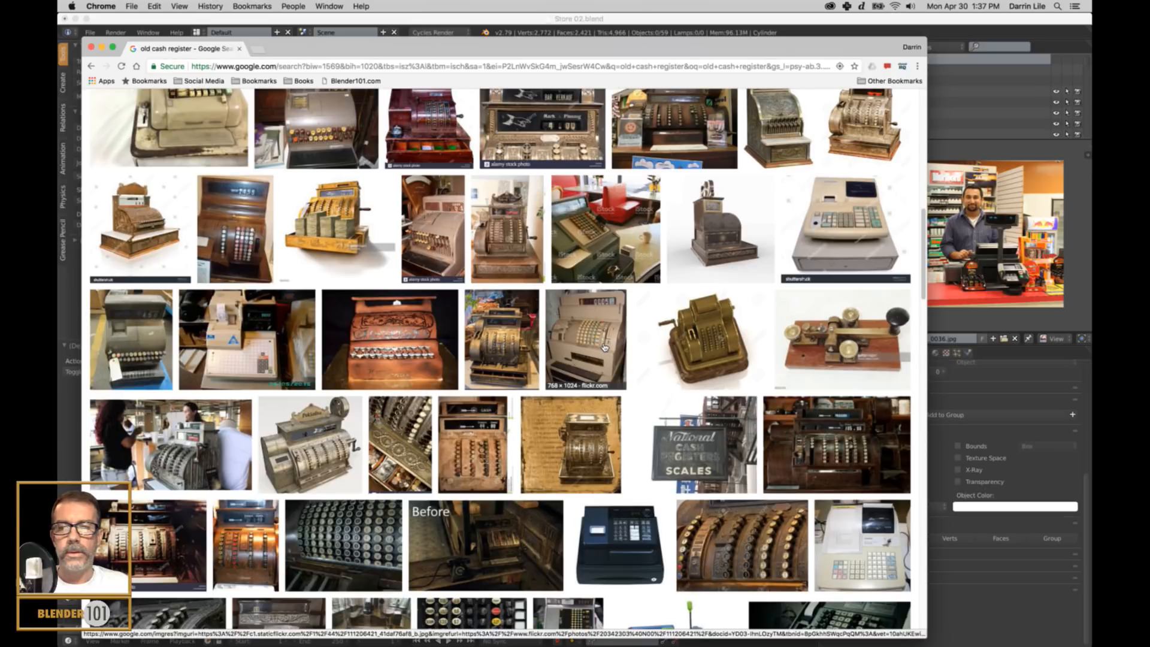
{"action": "scroll", "coordinate": [604, 348], "scroll_direction": "down", "scroll_amount": 4}
{"action": "scroll", "coordinate": [604, 347], "scroll_direction": "down", "scroll_amount": 4}
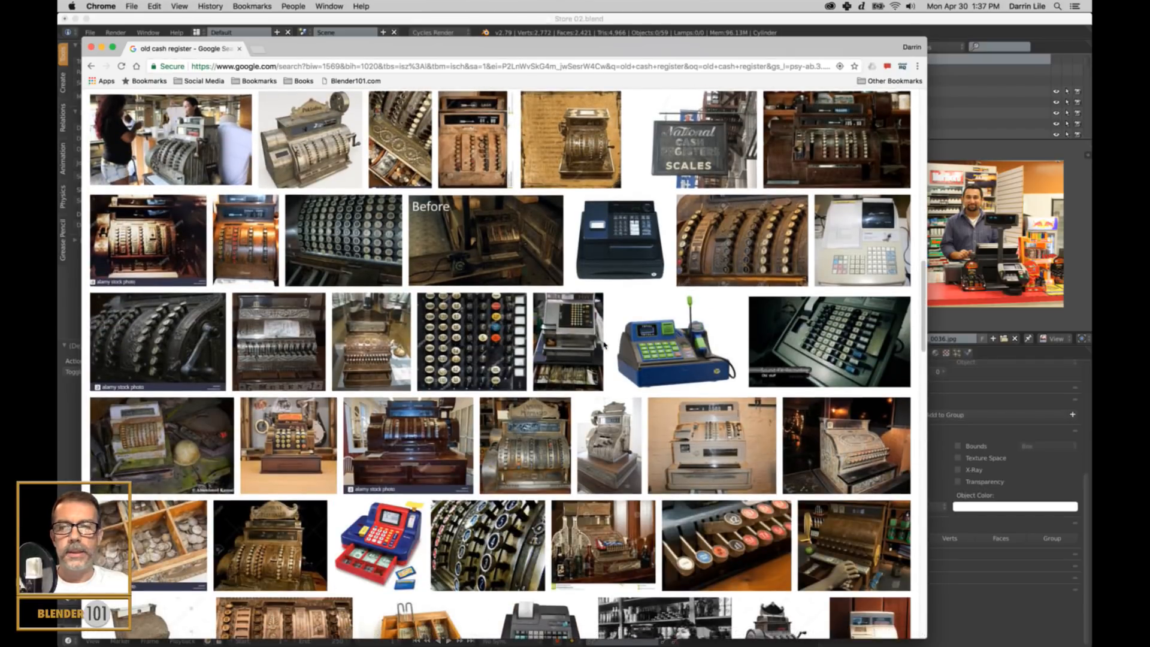
{"action": "scroll", "coordinate": [604, 346], "scroll_direction": "down", "scroll_amount": 10}
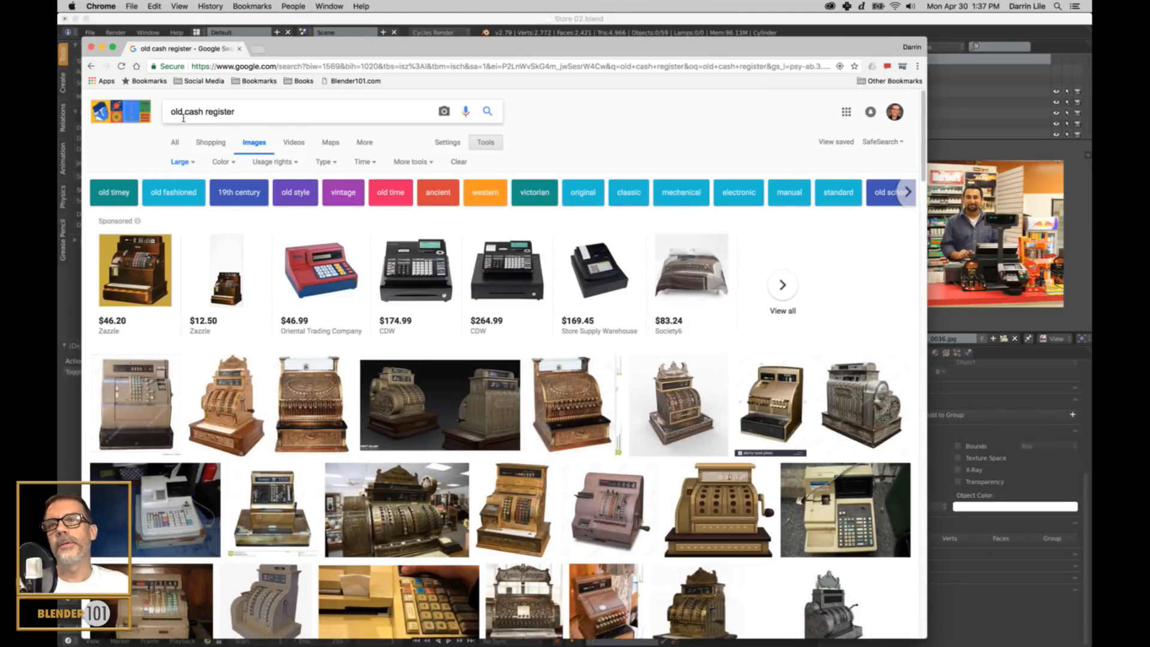
Replace "old" in the image search with "1990s" and search for "1990s cash register".
{"action": "double_click", "coordinate": [174, 111]}
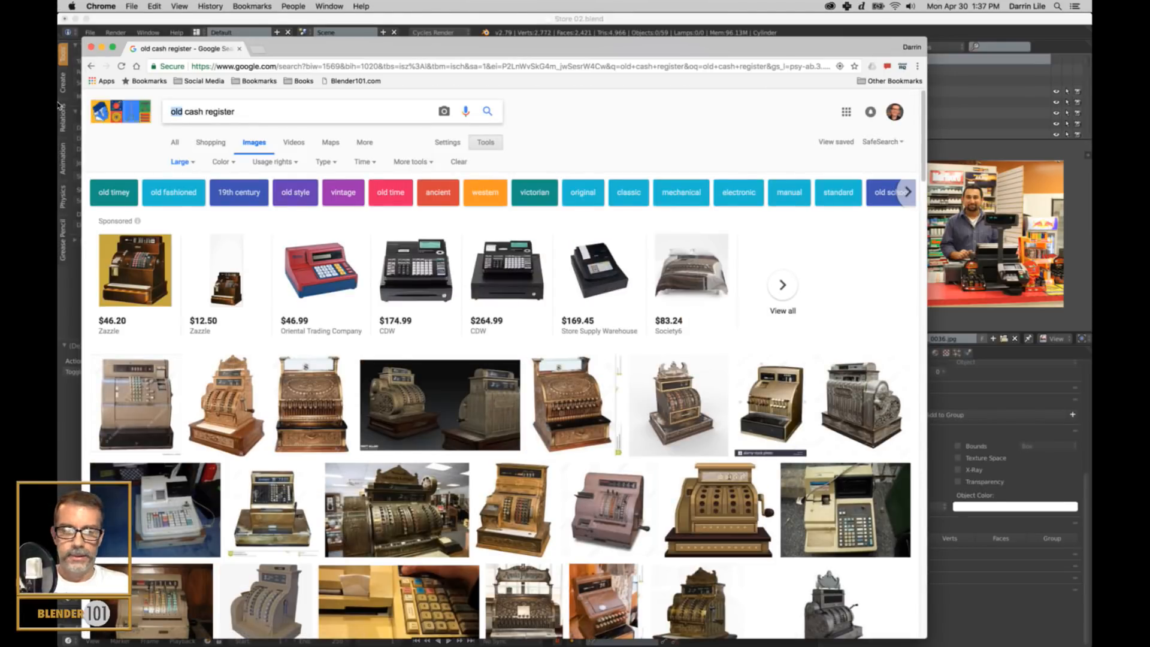
{"action": "type", "text": "190"}
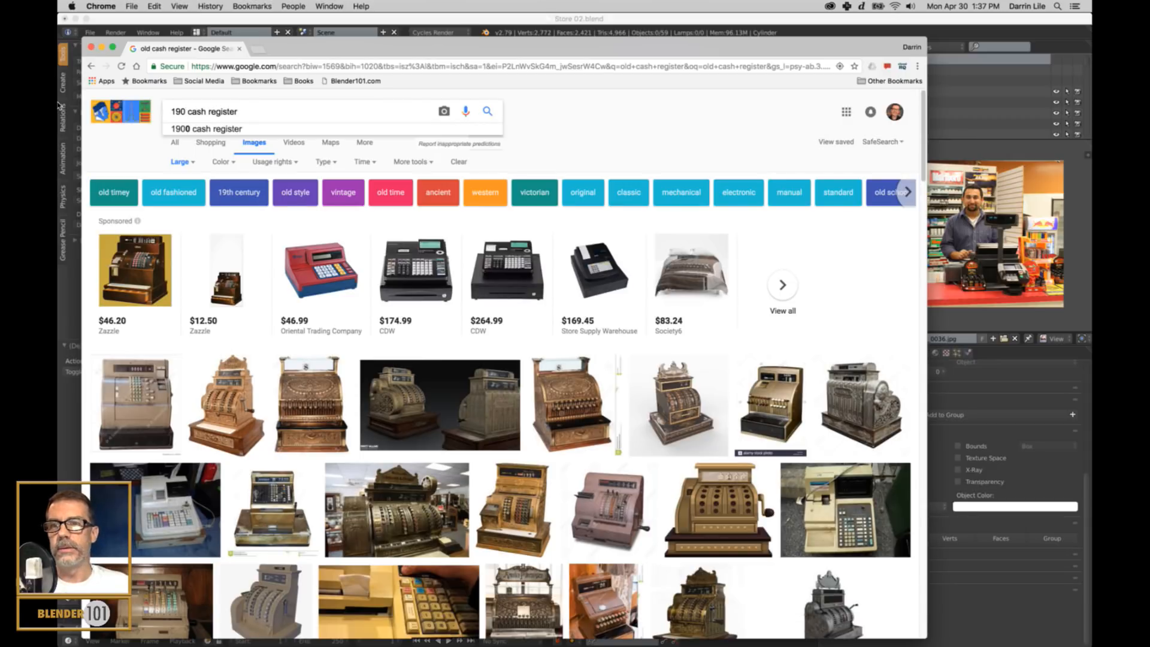
{"action": "key", "text": "BackSpace"}
{"action": "type", "text": "90"}
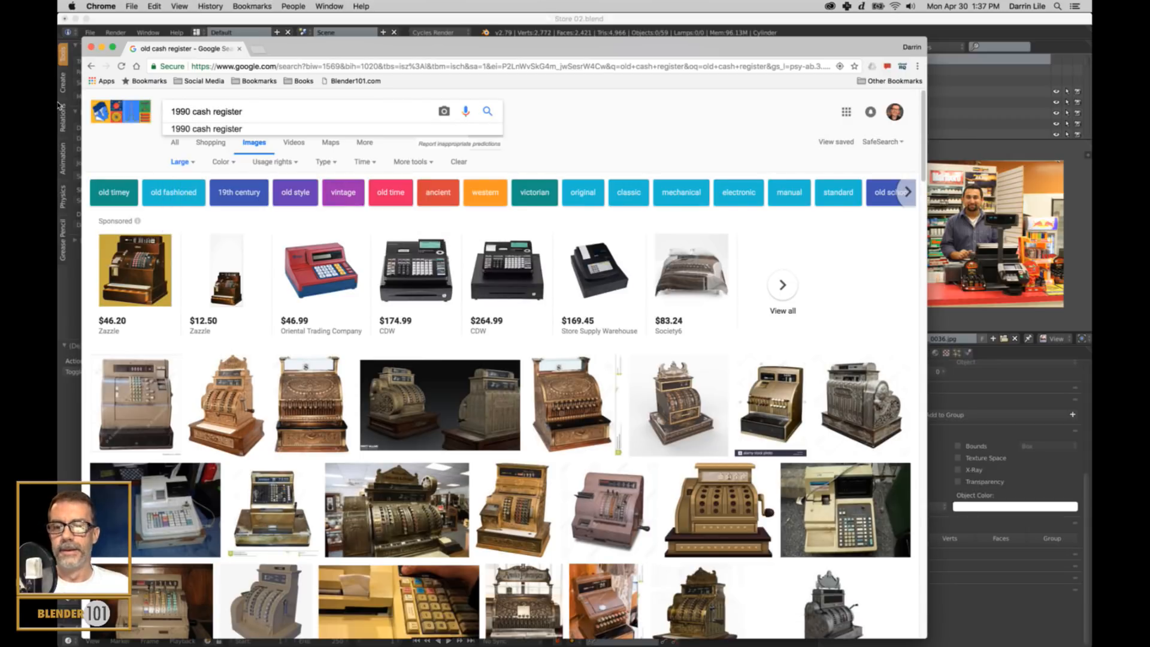
{"action": "type", "text": "s"}
{"action": "key", "text": "Return"}
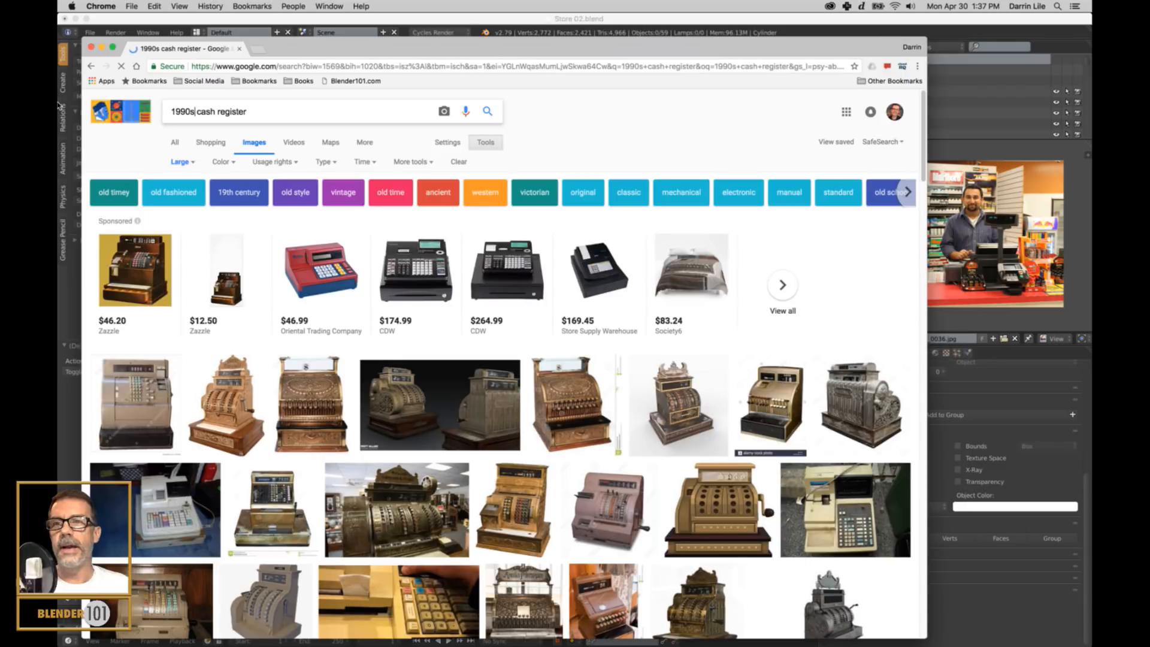
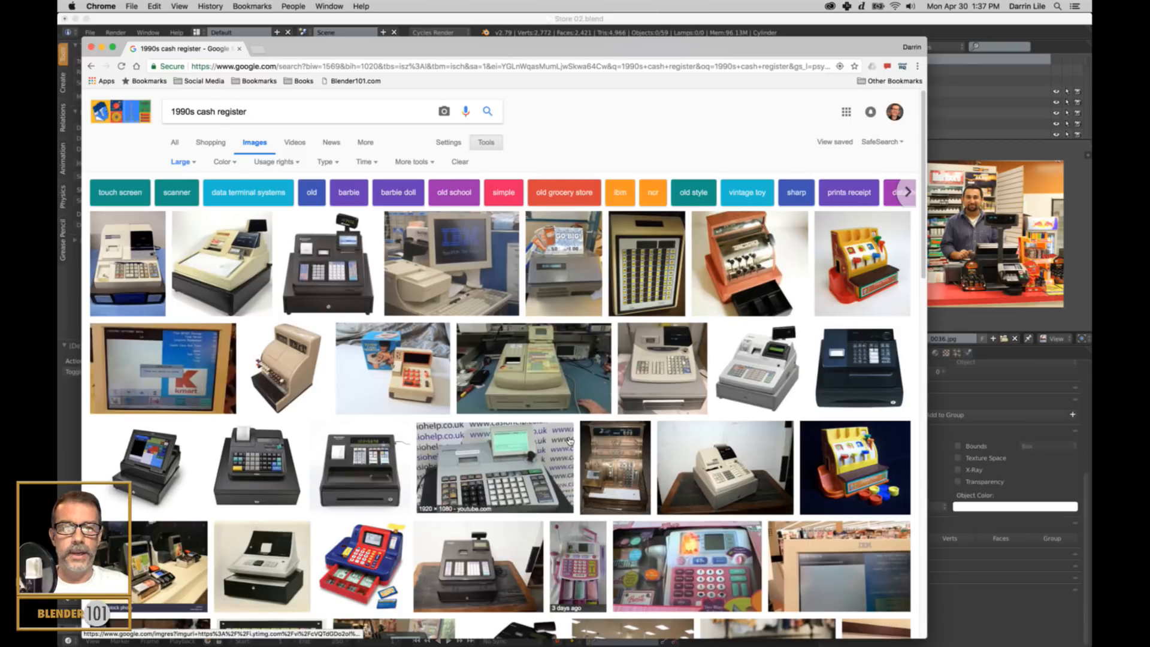
Look through the "1990s cash register" pictures and open the preview of the white register from Swift Office Supplies.
{"action": "scroll", "coordinate": [599, 443], "scroll_direction": "down", "scroll_amount": 5}
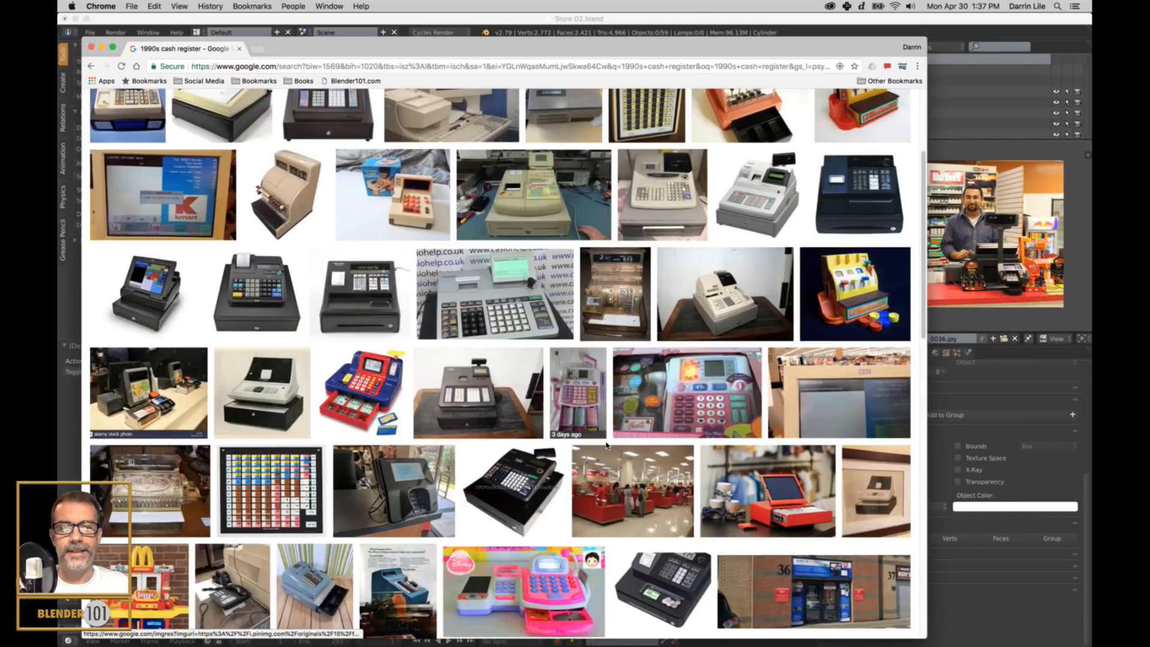
{"action": "scroll", "coordinate": [608, 445], "scroll_direction": "down", "scroll_amount": 3}
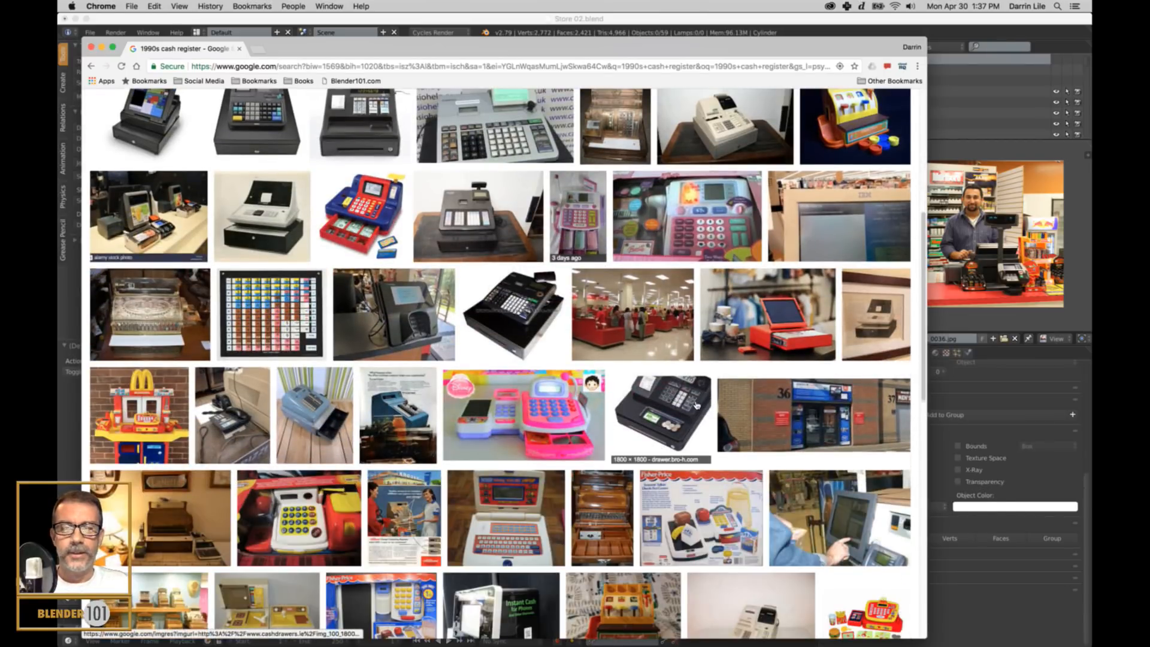
{"action": "scroll", "coordinate": [690, 405], "scroll_direction": "down", "scroll_amount": 3}
{"action": "scroll", "coordinate": [690, 406], "scroll_direction": "down", "scroll_amount": 1}
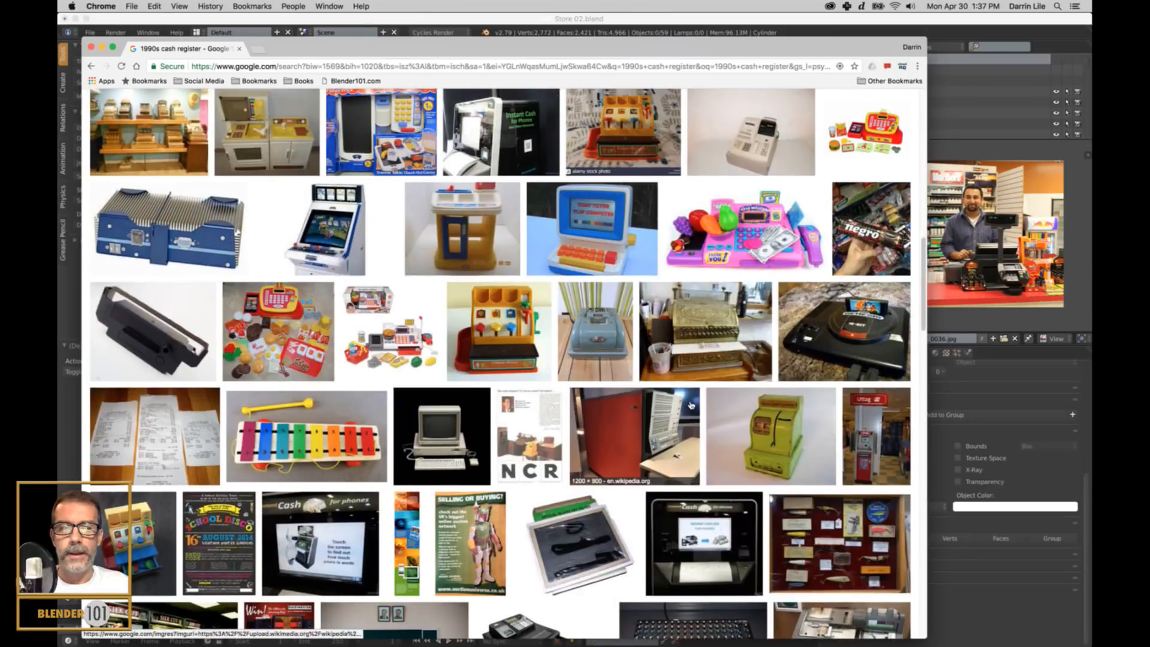
{"action": "scroll", "coordinate": [692, 405], "scroll_direction": "up", "scroll_amount": 15}
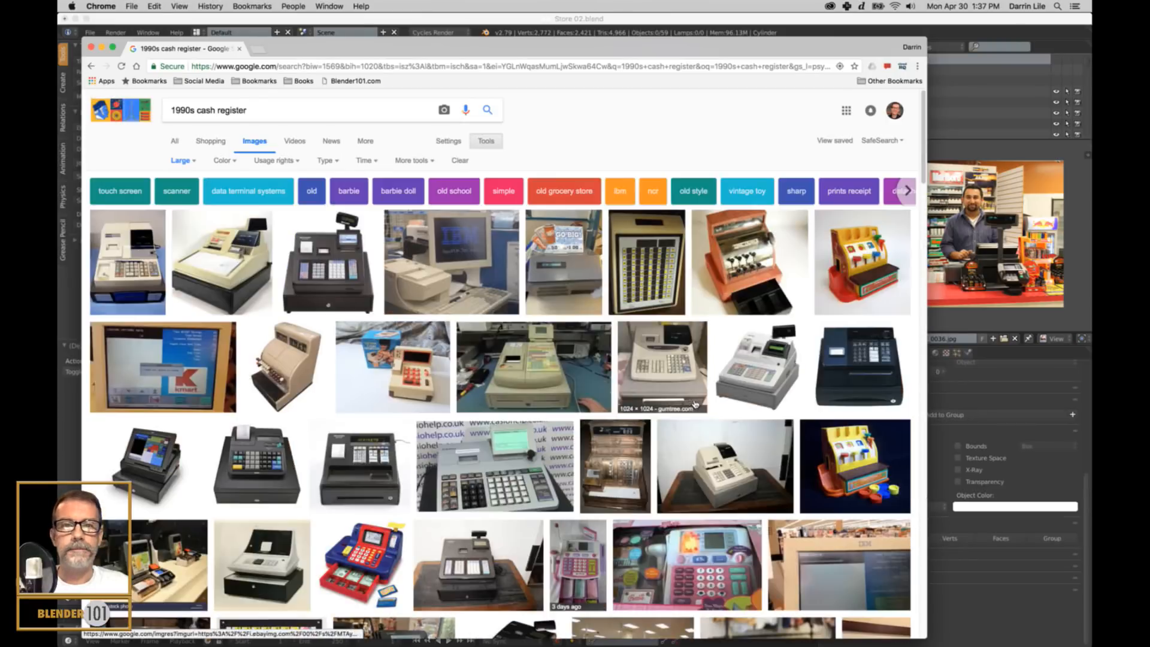
{"action": "left_click", "coordinate": [761, 377]}
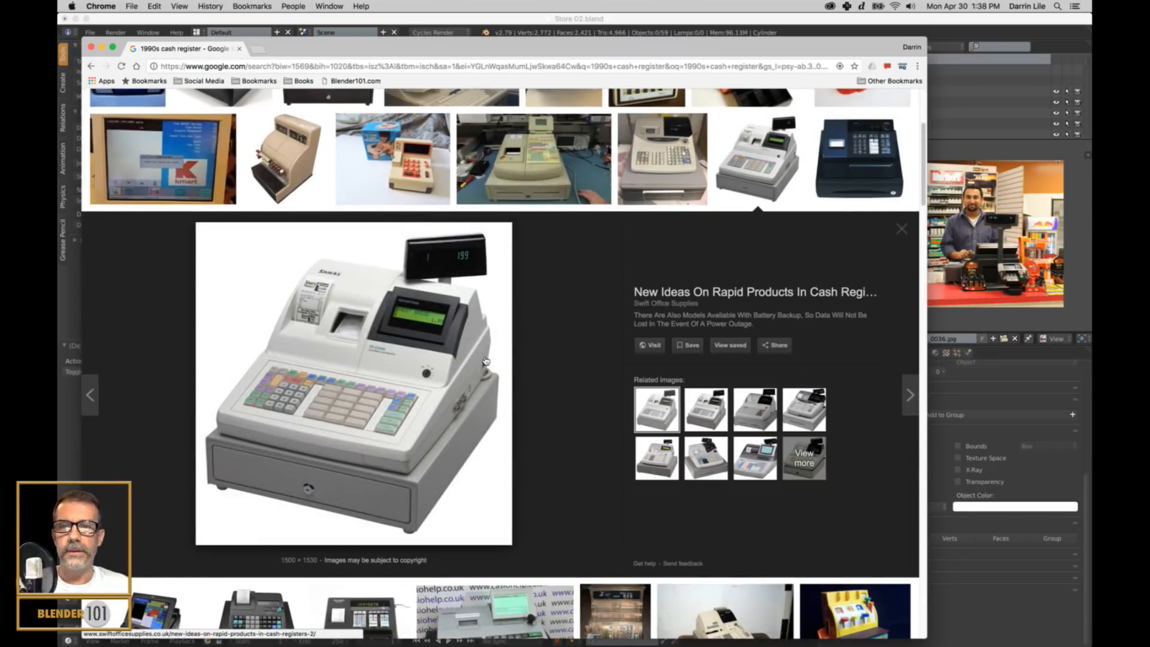
Start saving the previewed cash register image and choose the folder Documents > Protection > Reference images > Environment as its destination.
{"action": "right_click", "coordinate": [385, 393]}
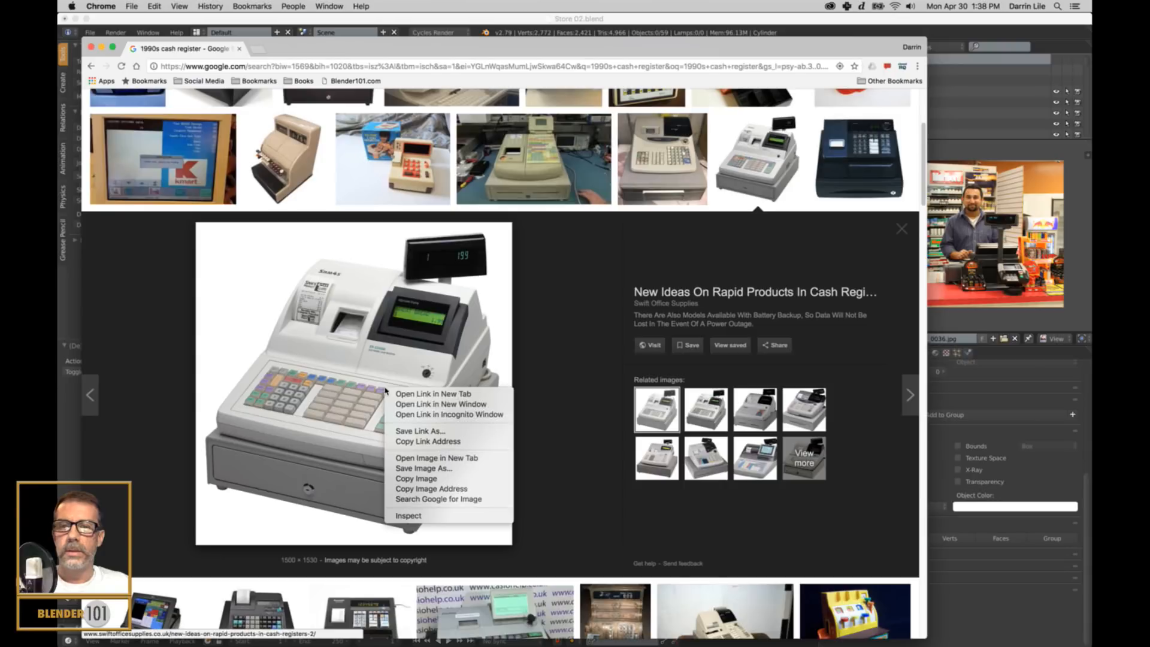
{"action": "left_click", "coordinate": [433, 469]}
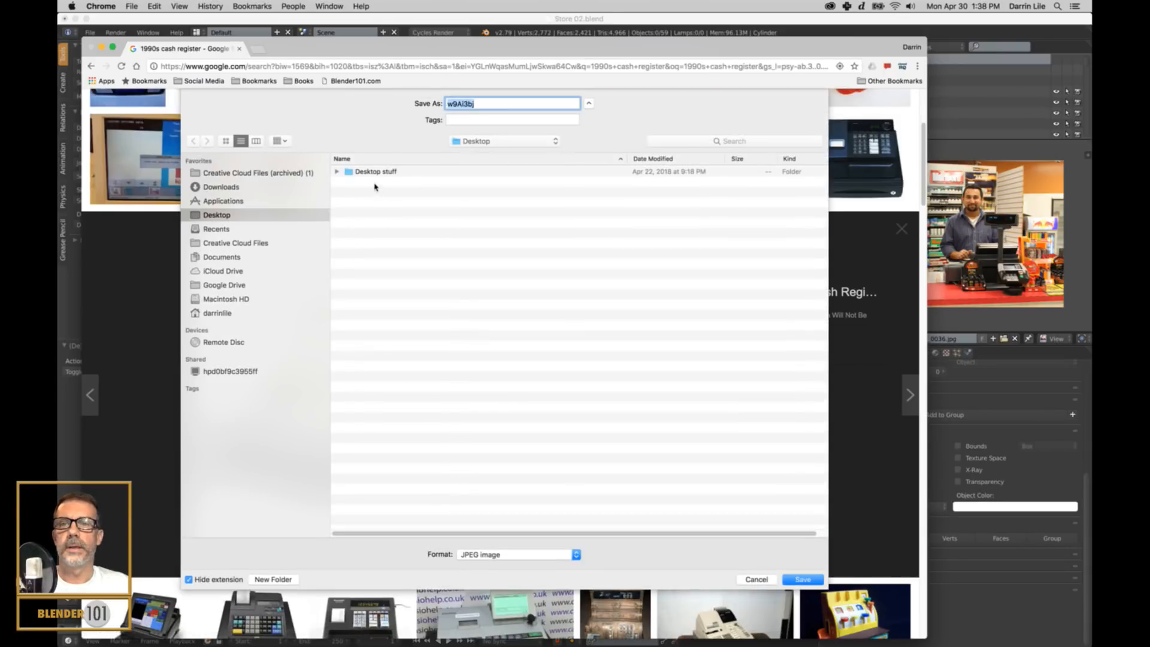
{"action": "left_click", "coordinate": [221, 261]}
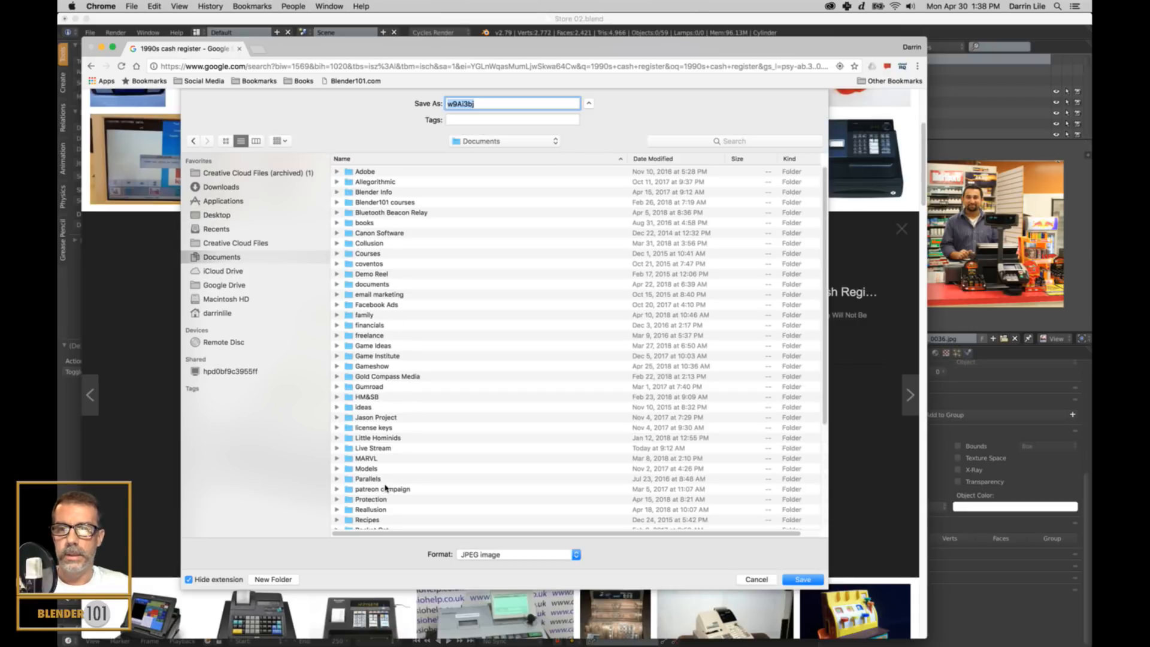
{"action": "scroll", "coordinate": [384, 486], "scroll_direction": "down", "scroll_amount": 5}
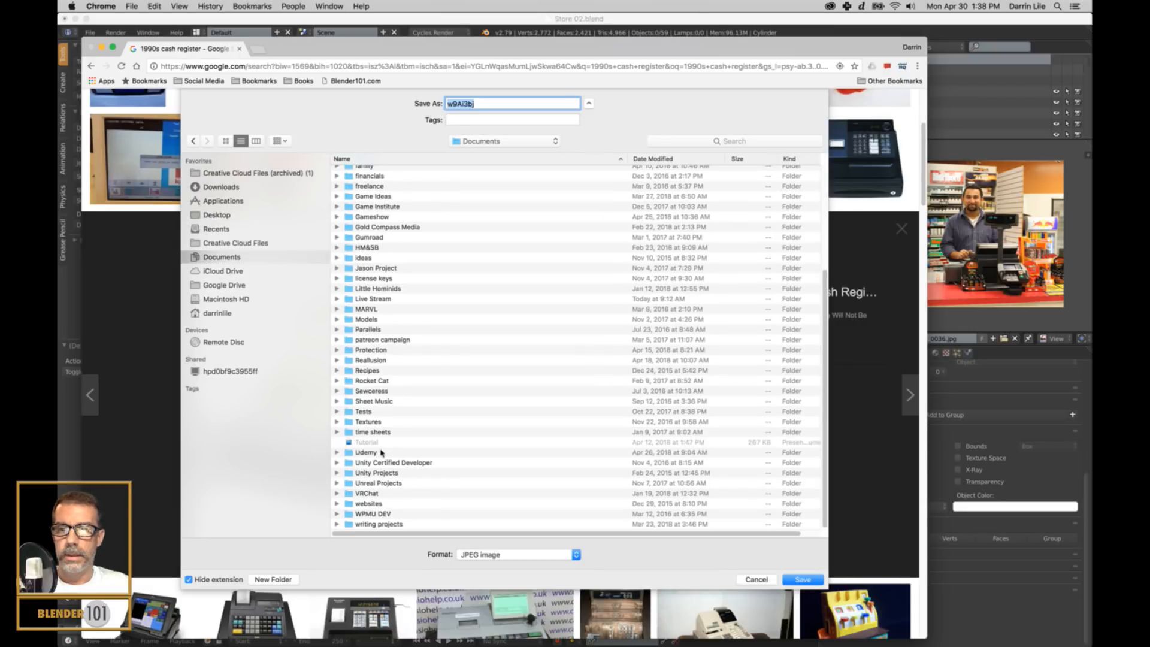
{"action": "double_click", "coordinate": [374, 347]}
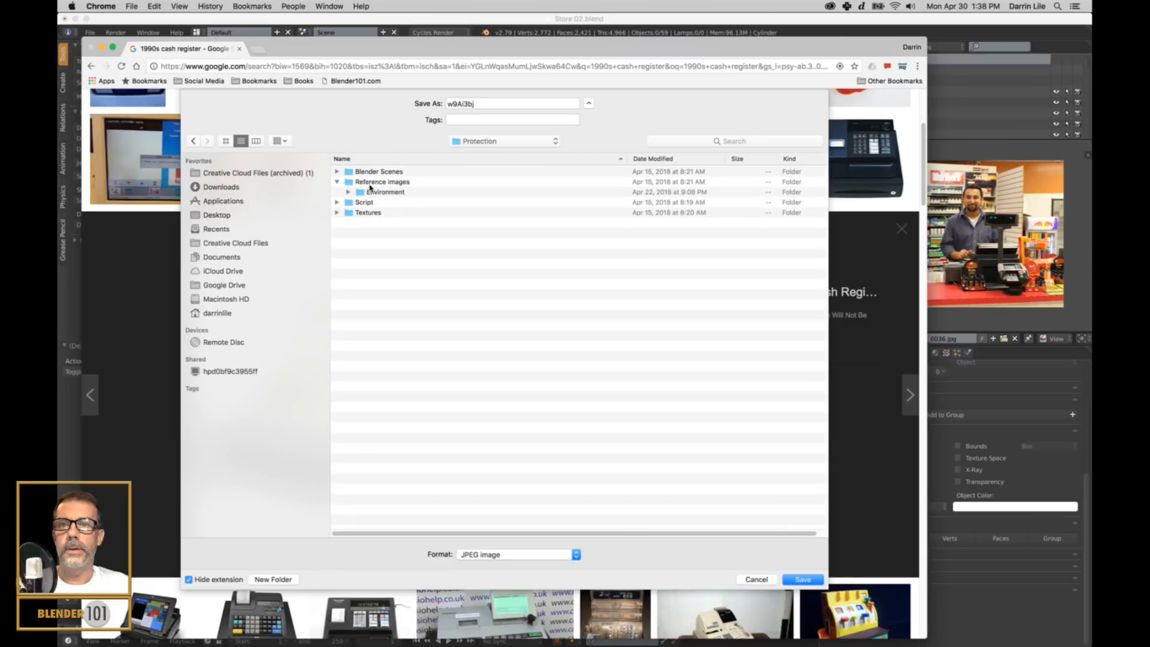
{"action": "double_click", "coordinate": [373, 182]}
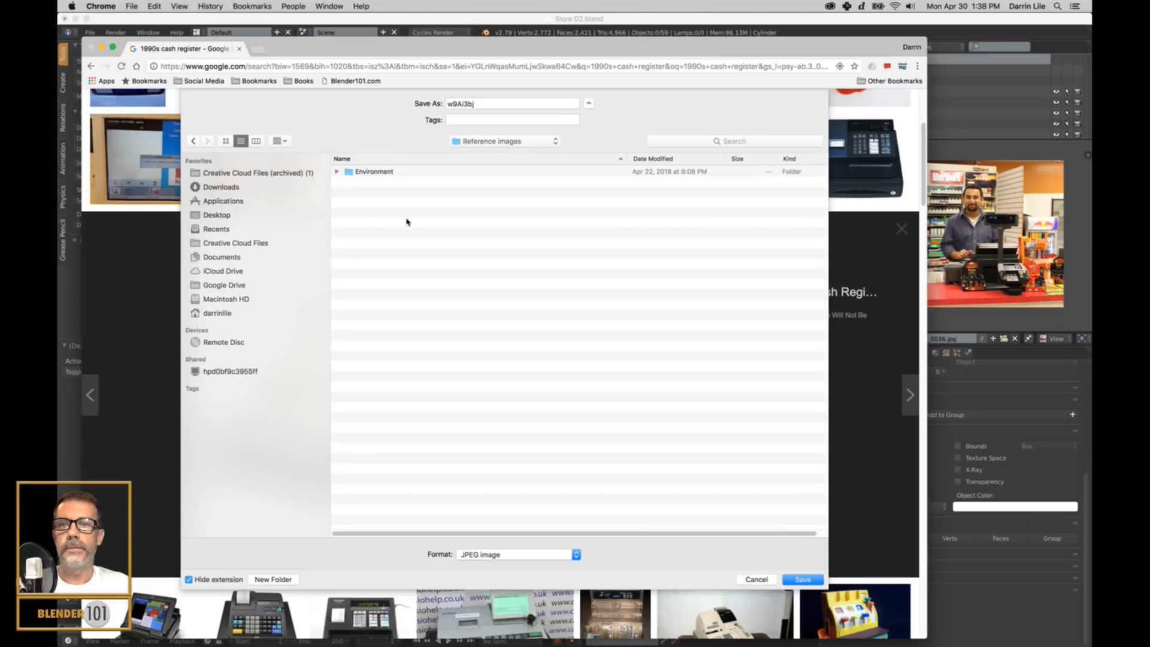
{"action": "double_click", "coordinate": [374, 171]}
Name the image file "cash register" and save it as a JPEG.
{"action": "left_click", "coordinate": [490, 105]}
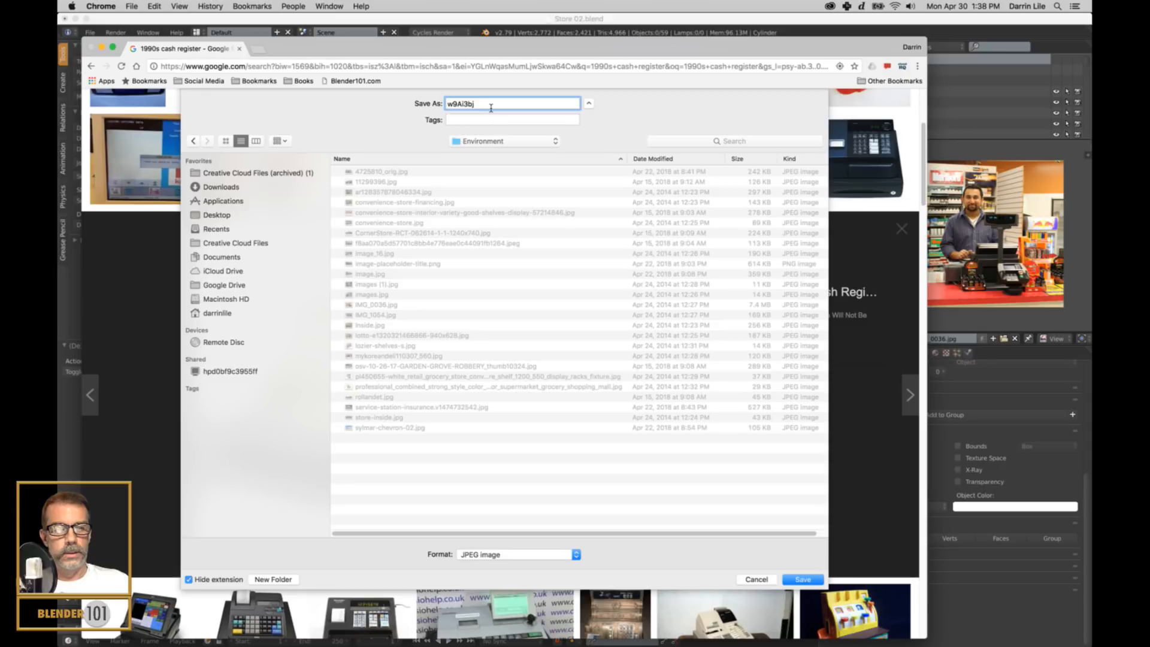
{"action": "type", "text": "w"}
{"action": "key", "text": "BackSpace"}
{"action": "type", "text": "cash register"}
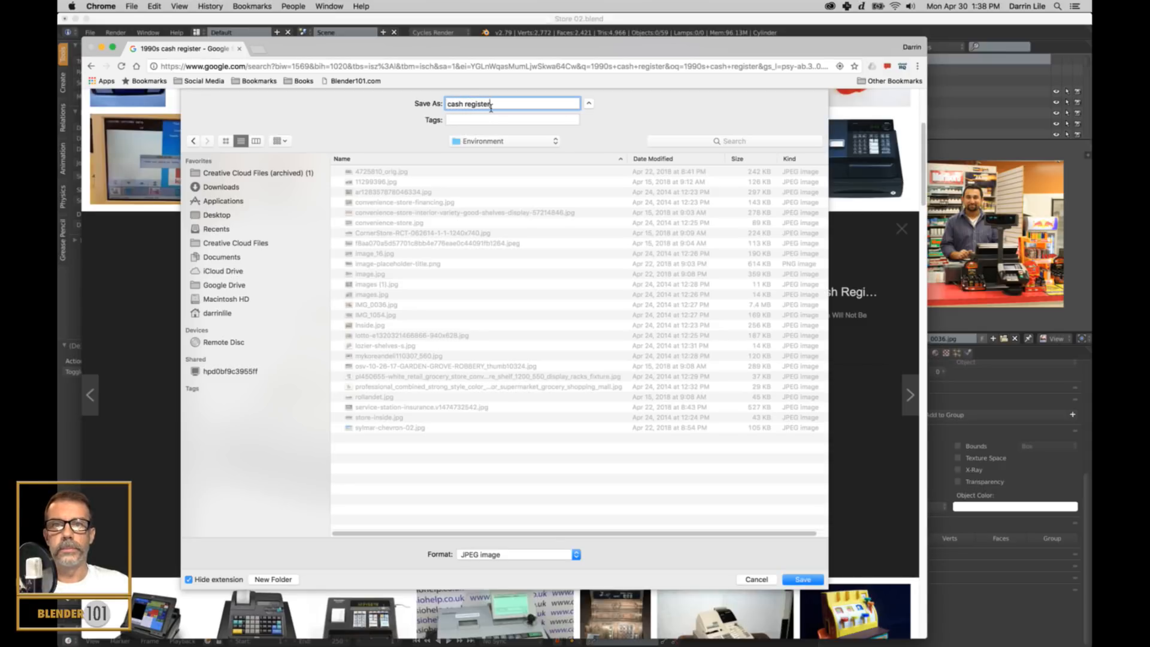
{"action": "key", "text": "Return"}
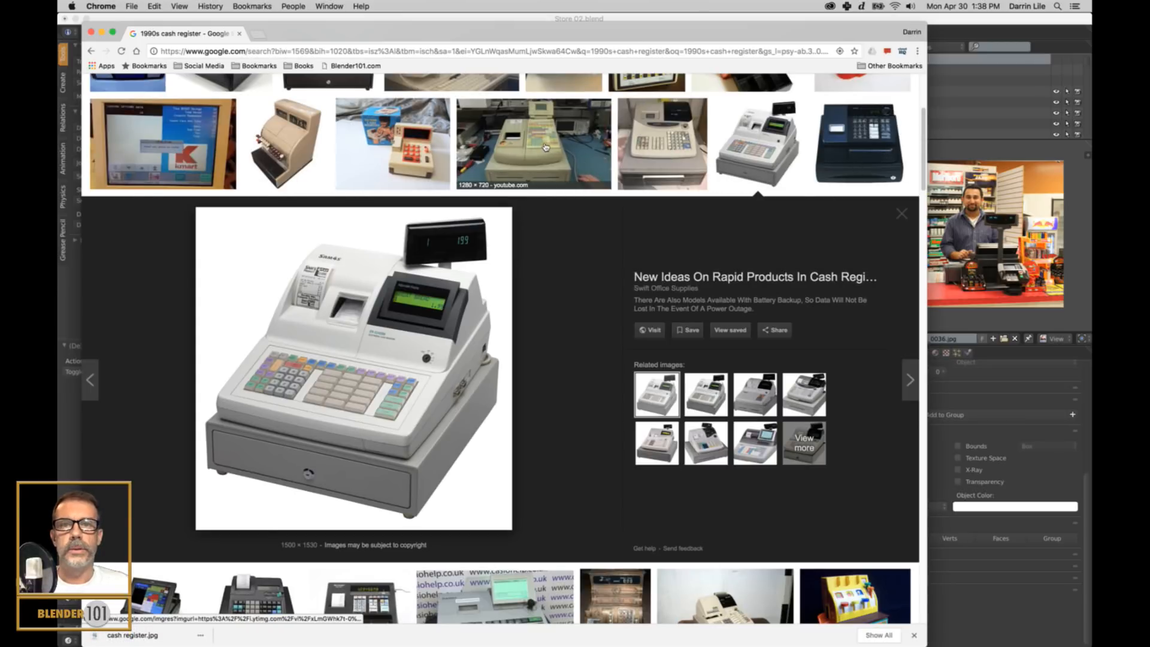
Open the preview of the Casio PCR-208 cash register among the first image results.
{"action": "scroll", "coordinate": [542, 144], "scroll_direction": "up", "scroll_amount": 3}
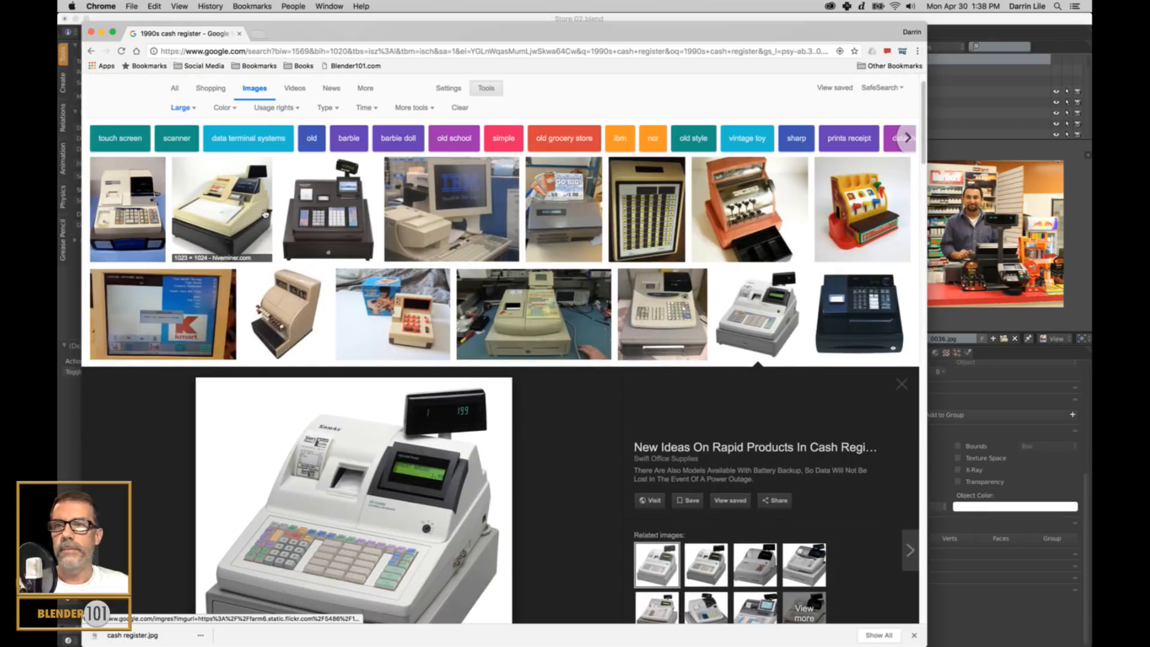
{"action": "left_click", "coordinate": [150, 219]}
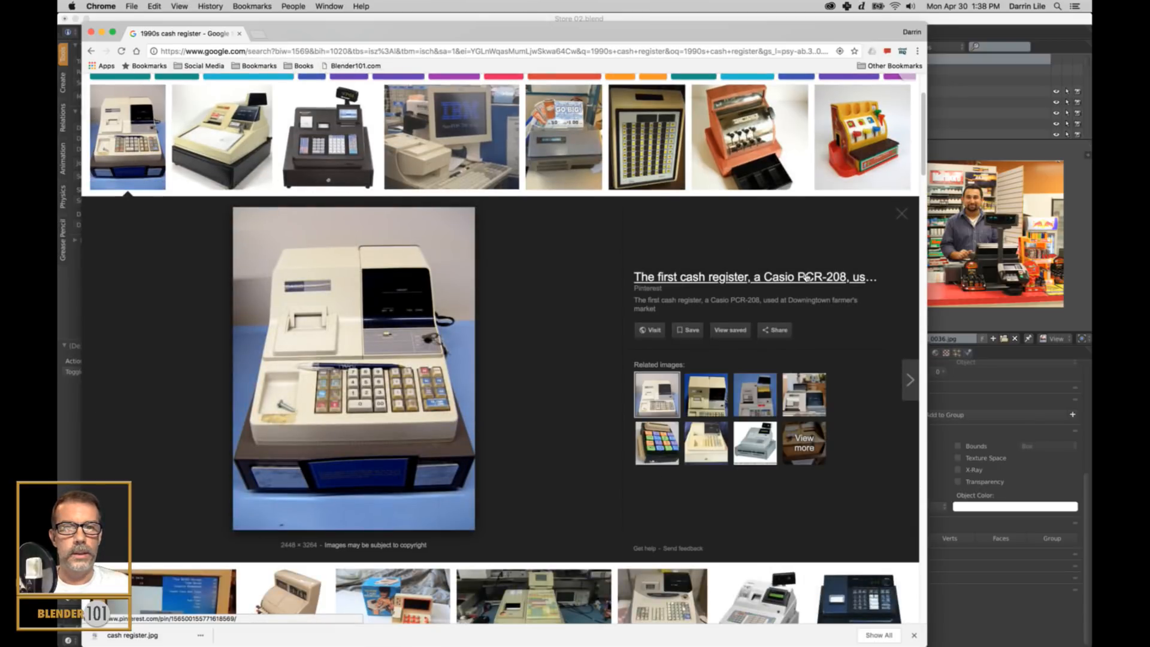
Switch to Blender and load cash register.jpg from the Environment folder as the reference picture in the image editor.
{"action": "left_click", "coordinate": [942, 21]}
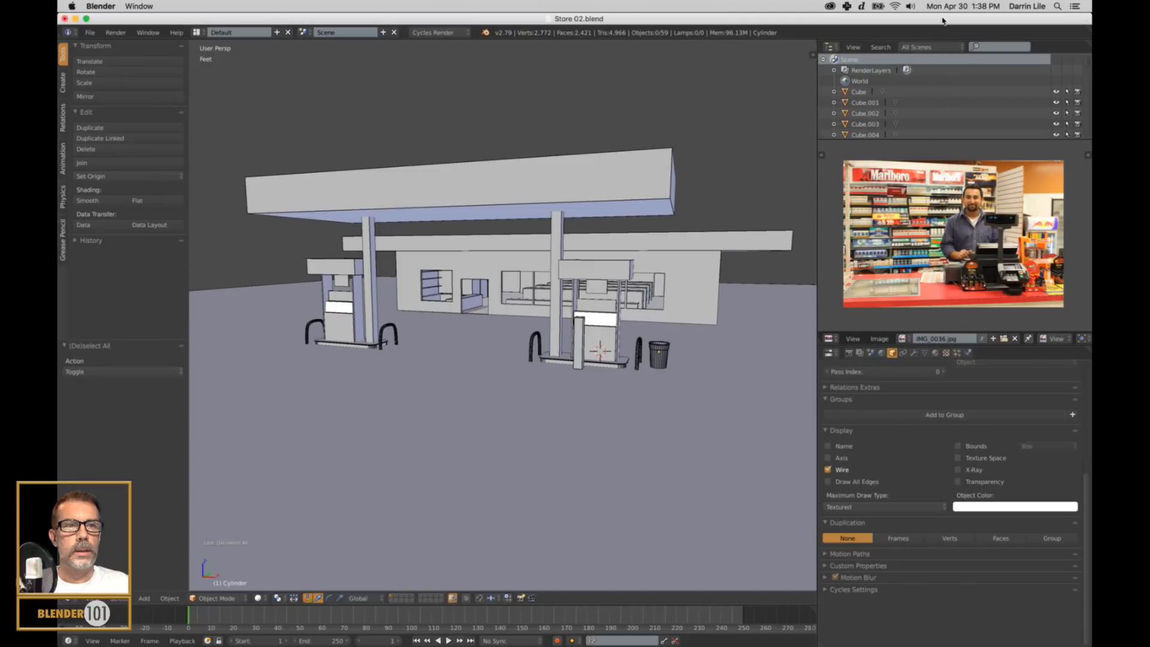
{"action": "left_click", "coordinate": [879, 339]}
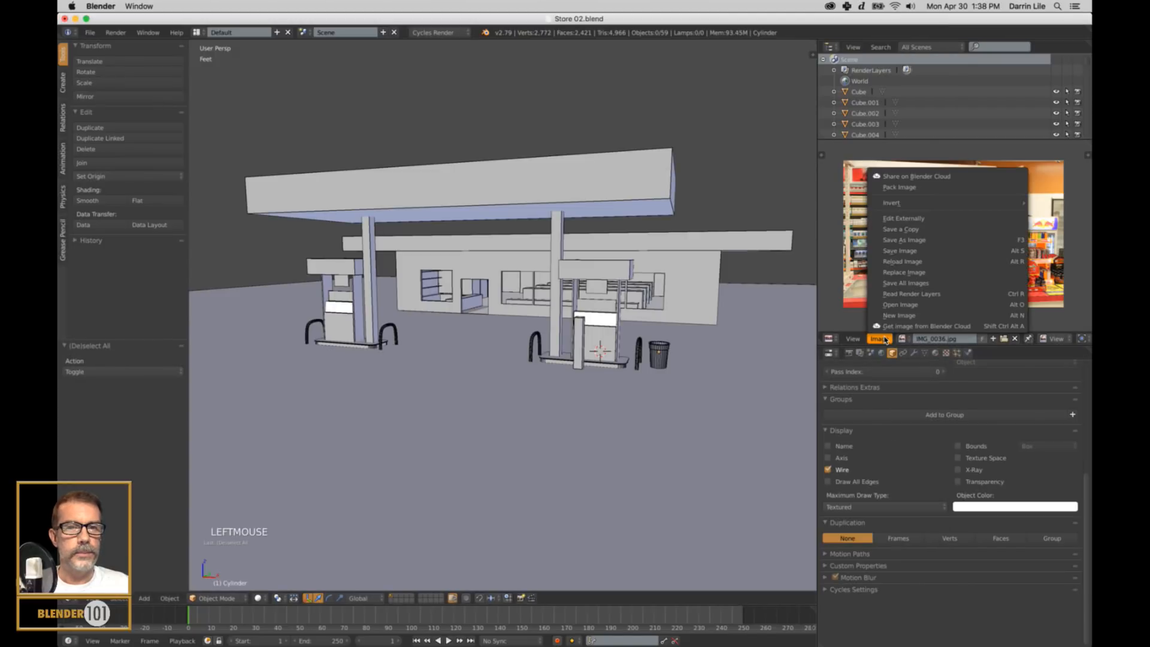
{"action": "left_click", "coordinate": [900, 305]}
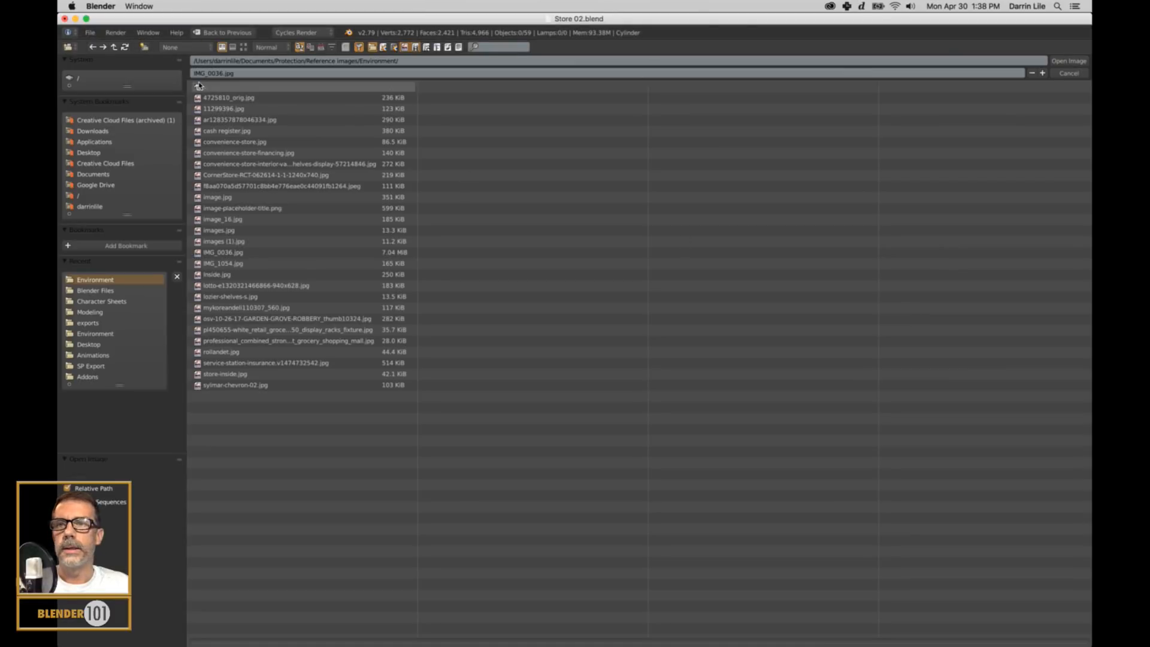
{"action": "left_click", "coordinate": [243, 47]}
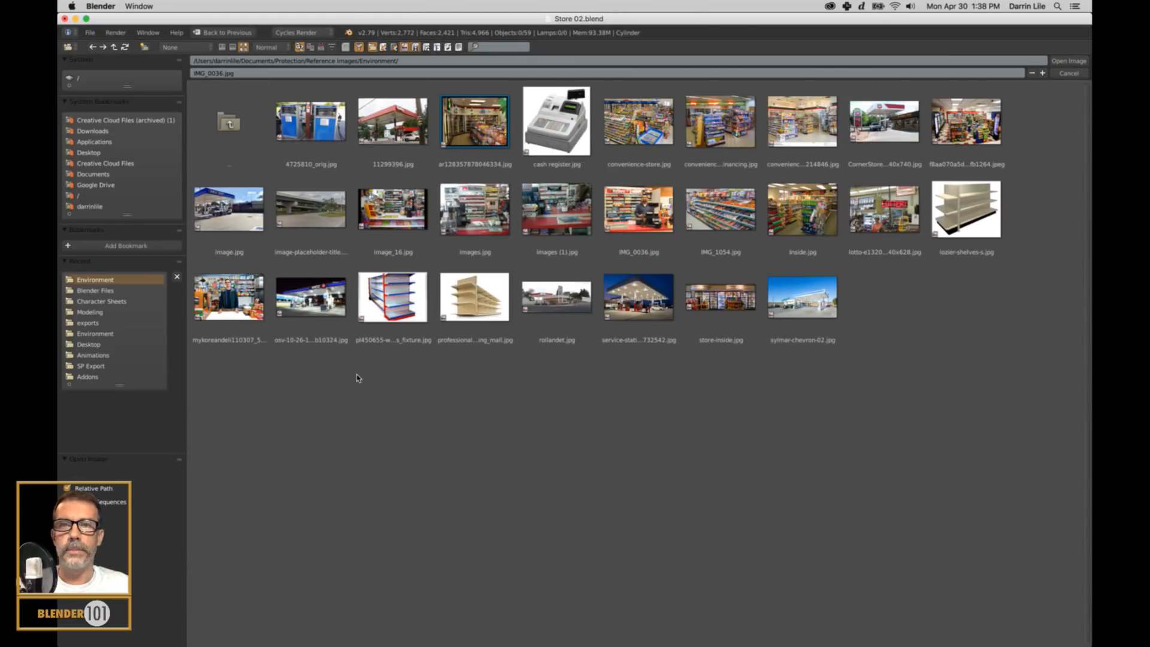
{"action": "left_click", "coordinate": [1069, 60]}
{"action": "scroll", "coordinate": [975, 237], "scroll_direction": "up", "scroll_amount": 5}
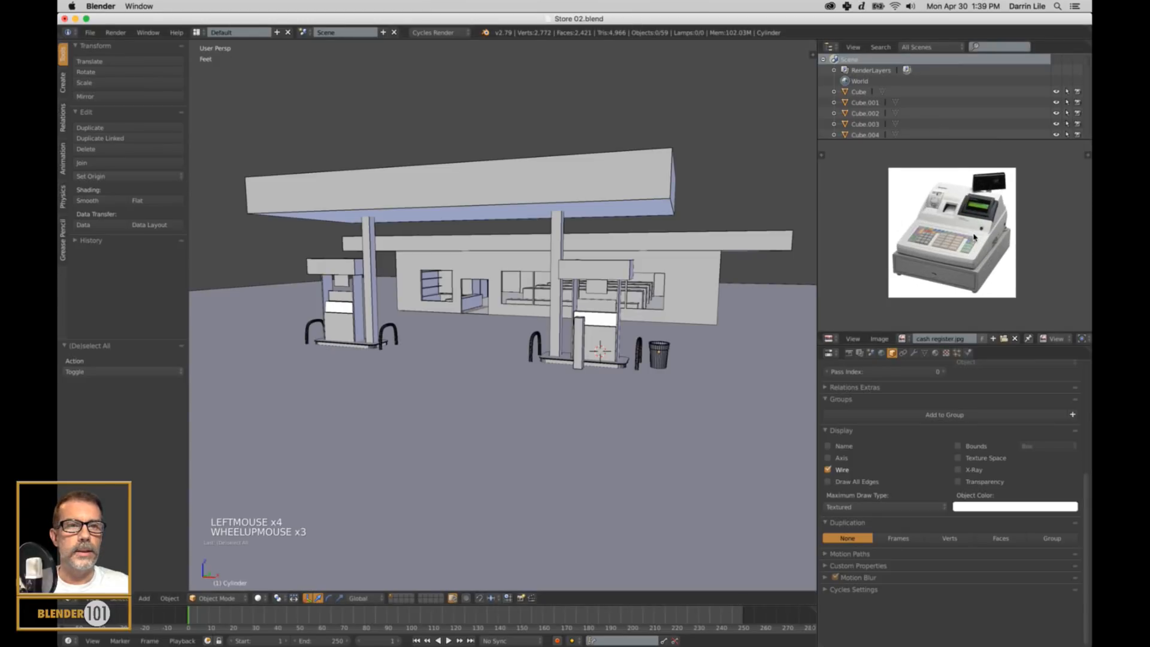
{"action": "scroll", "coordinate": [974, 237], "scroll_direction": "down", "scroll_amount": 1}
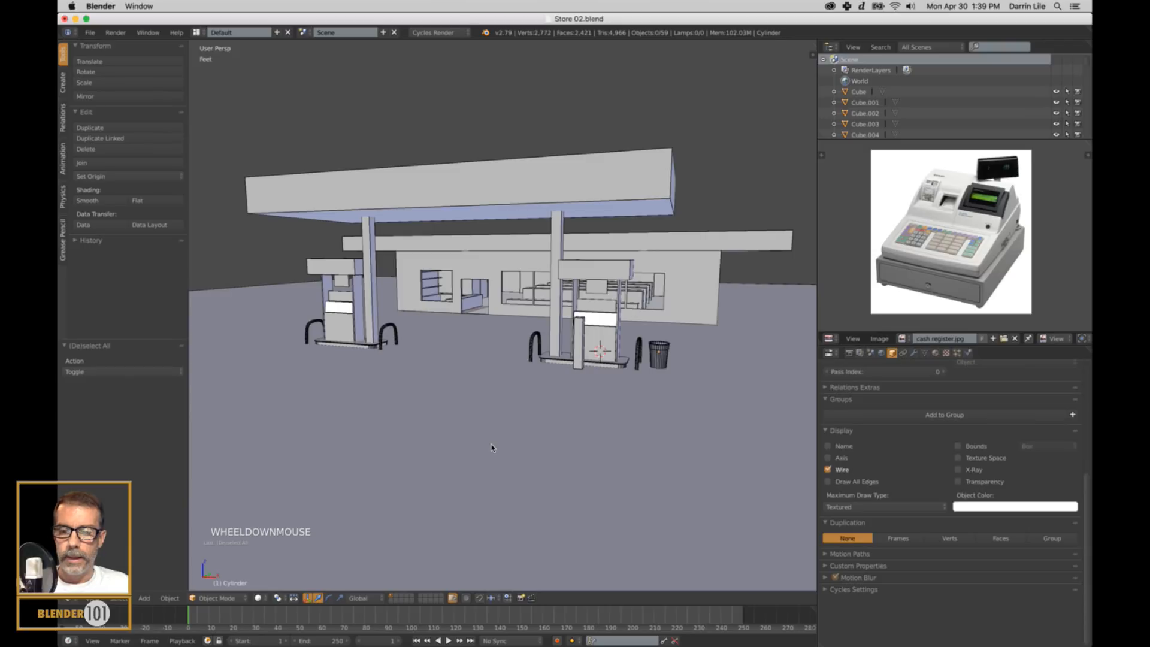
Reset the 3D cursor to the world origin and display only the empty second scene layer.
{"action": "key", "text": "shift+c"}
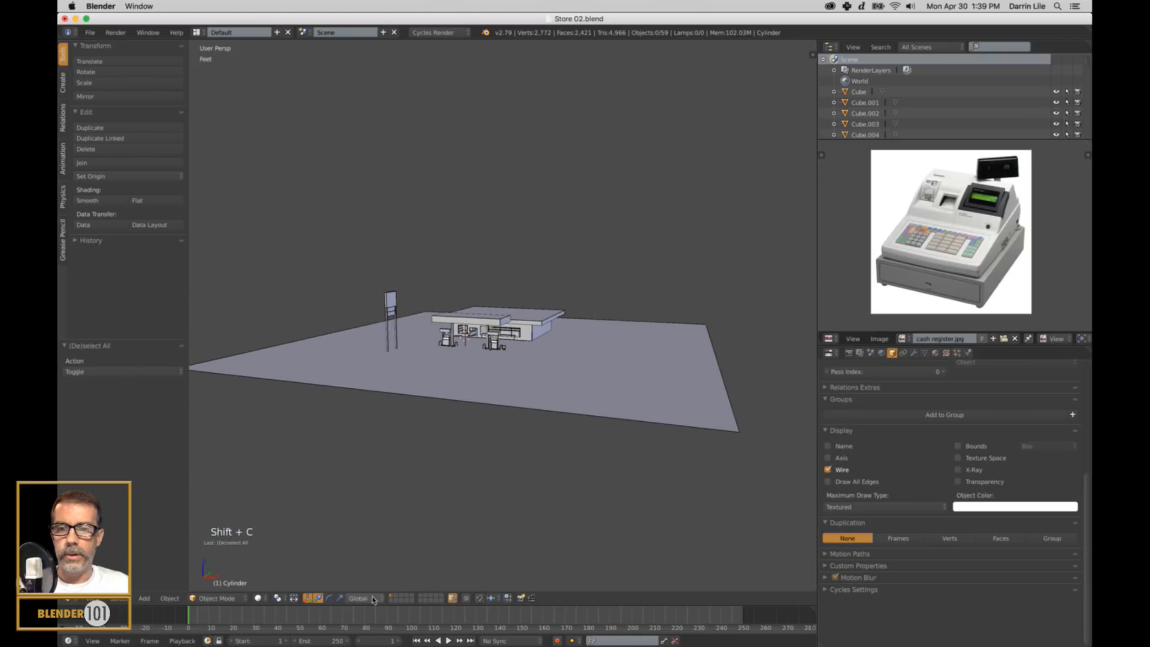
{"action": "left_click", "coordinate": [393, 598]}
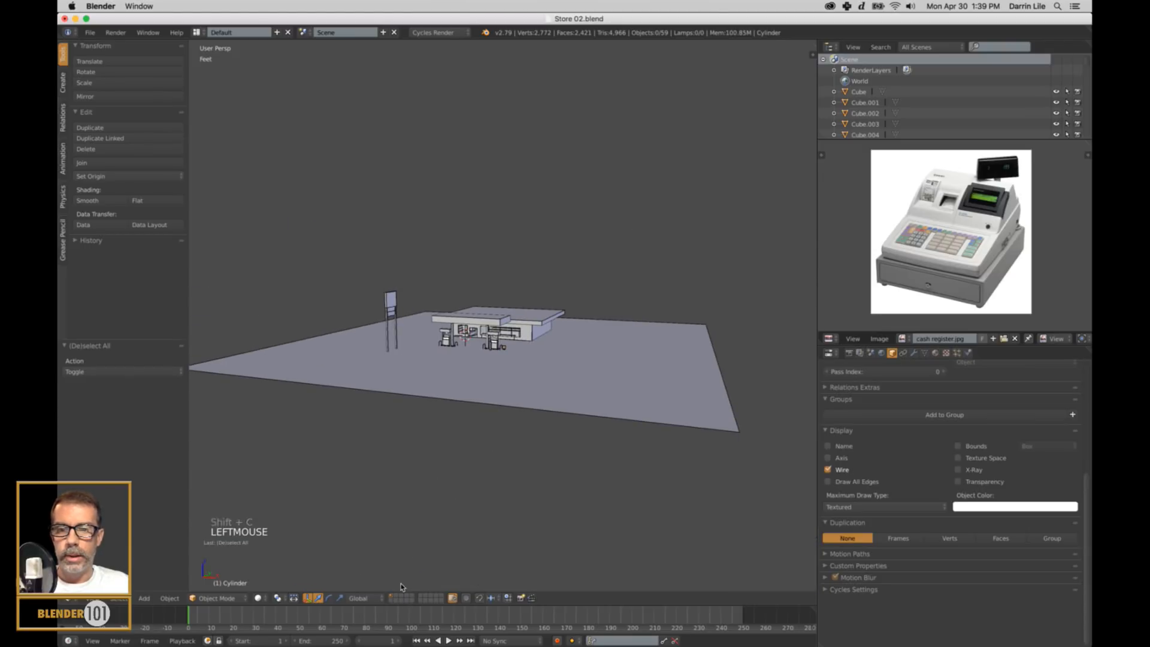
{"action": "left_click", "coordinate": [397, 598]}
{"action": "scroll", "coordinate": [505, 393], "scroll_direction": "up", "scroll_amount": 8}
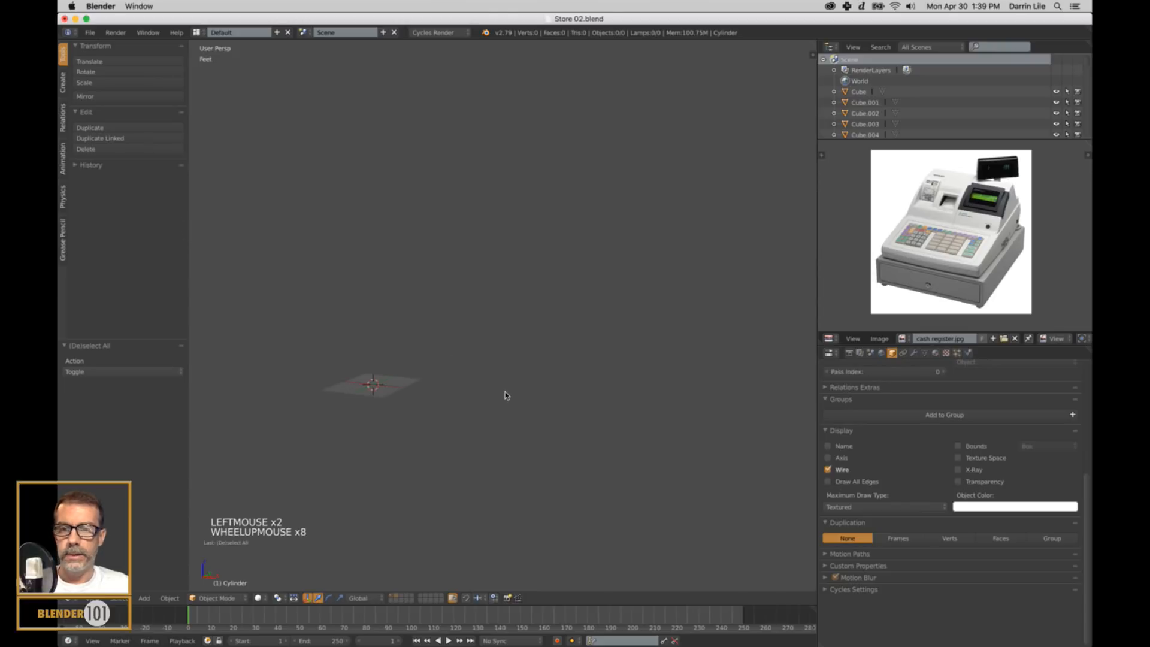
Add a mesh cube at the world origin and frame it in the viewport.
{"action": "middle_click_drag", "start_coordinate": [505, 393], "coordinate": [477, 394], "text": "shift"}
{"action": "scroll", "coordinate": [585, 306], "scroll_direction": "up", "scroll_amount": 11}
{"action": "middle_click_drag", "start_coordinate": [608, 298], "coordinate": [519, 367]}
{"action": "key", "text": "shift+a"}
{"action": "mouse_move", "coordinate": [519, 363]}
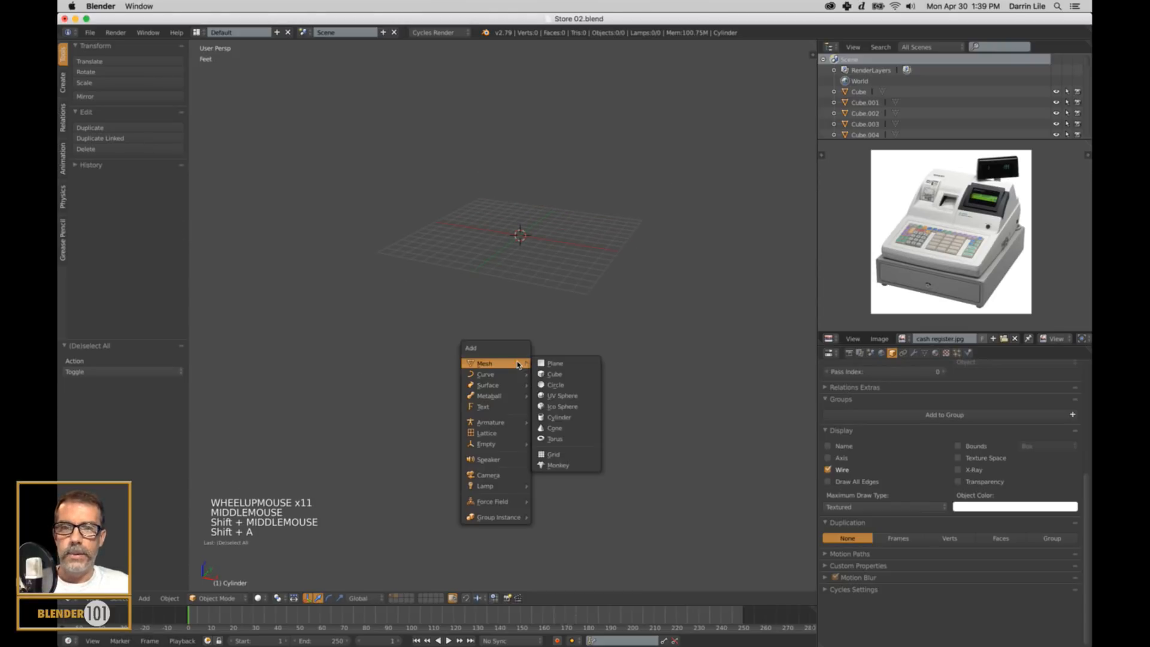
{"action": "left_click", "coordinate": [557, 374]}
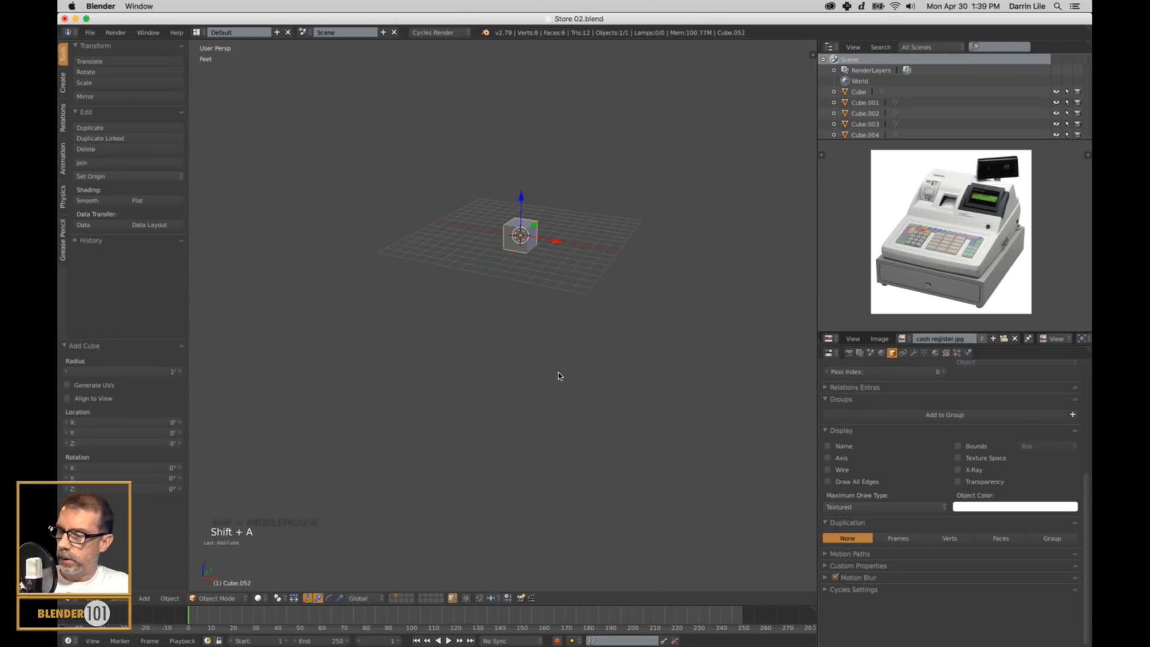
{"action": "key", "text": "KP_Decimal"}
{"action": "scroll", "coordinate": [558, 375], "scroll_direction": "down", "scroll_amount": 9}
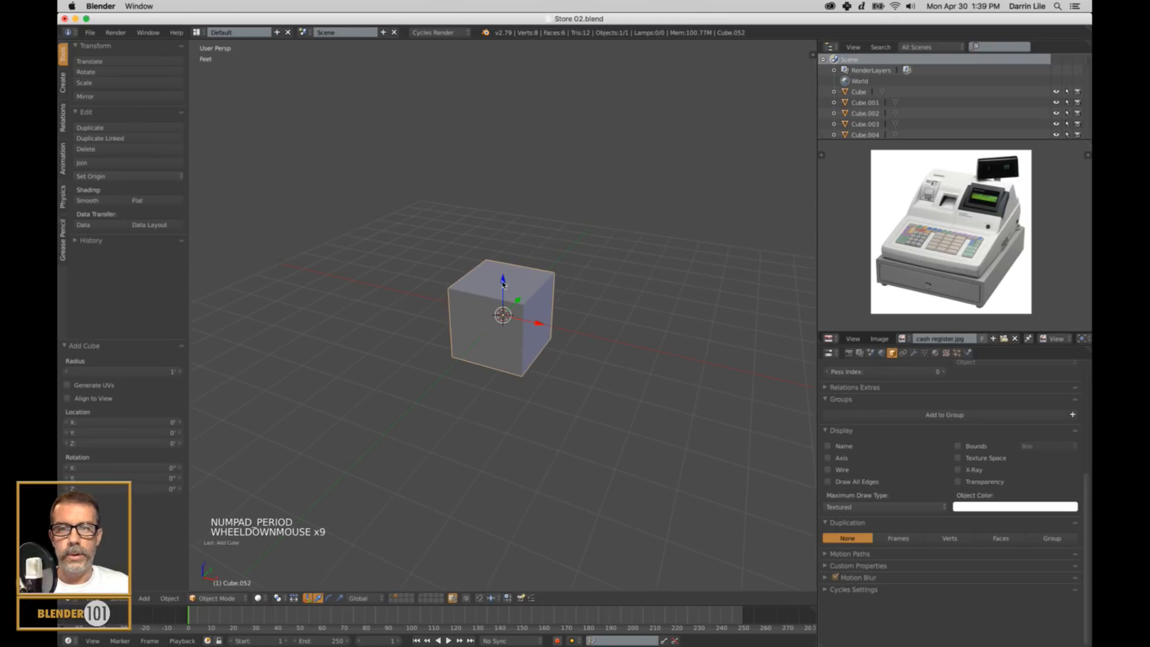
Raise the cube about 11.6" along Z and scale it along Z to about 0.231 to form a flat cash drawer.
{"action": "mouse_move", "coordinate": [503, 284]}
{"action": "left_mouse_down"}
{"action": "mouse_move", "coordinate": [504, 238]}
{"action": "mouse_move", "coordinate": [515, 280]}
{"action": "left_mouse_up"}
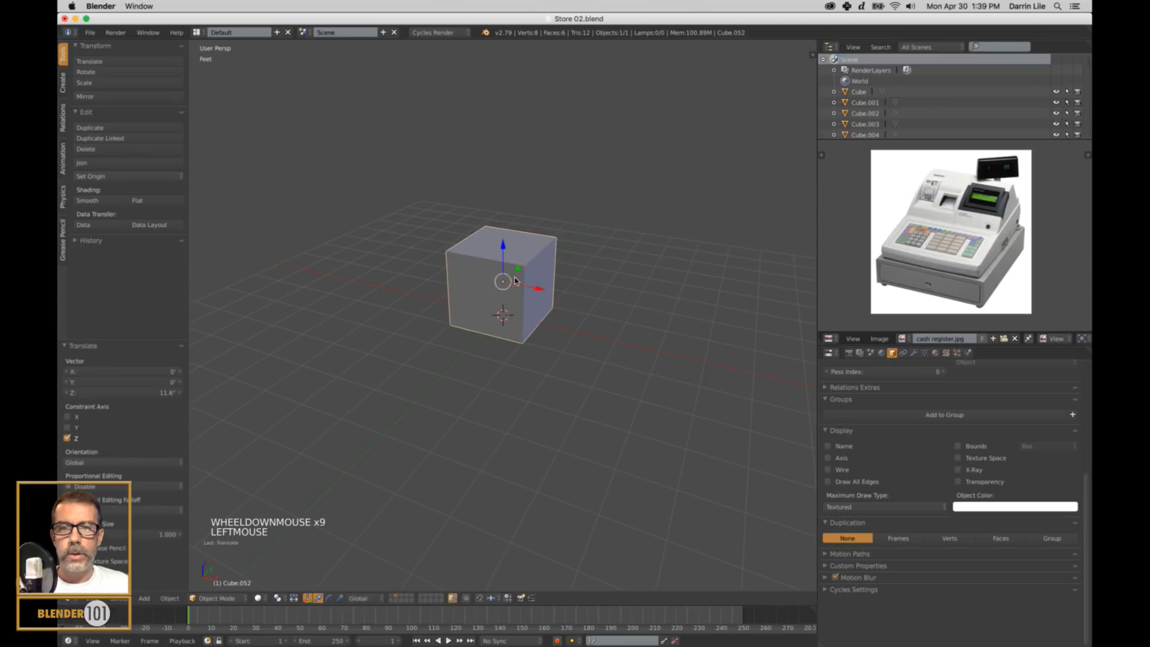
{"action": "middle_click_drag", "start_coordinate": [515, 280], "coordinate": [656, 346]}
{"action": "scroll", "coordinate": [594, 342], "scroll_direction": "up", "scroll_amount": 4}
{"action": "key", "text": "s"}
{"action": "key", "text": "z"}
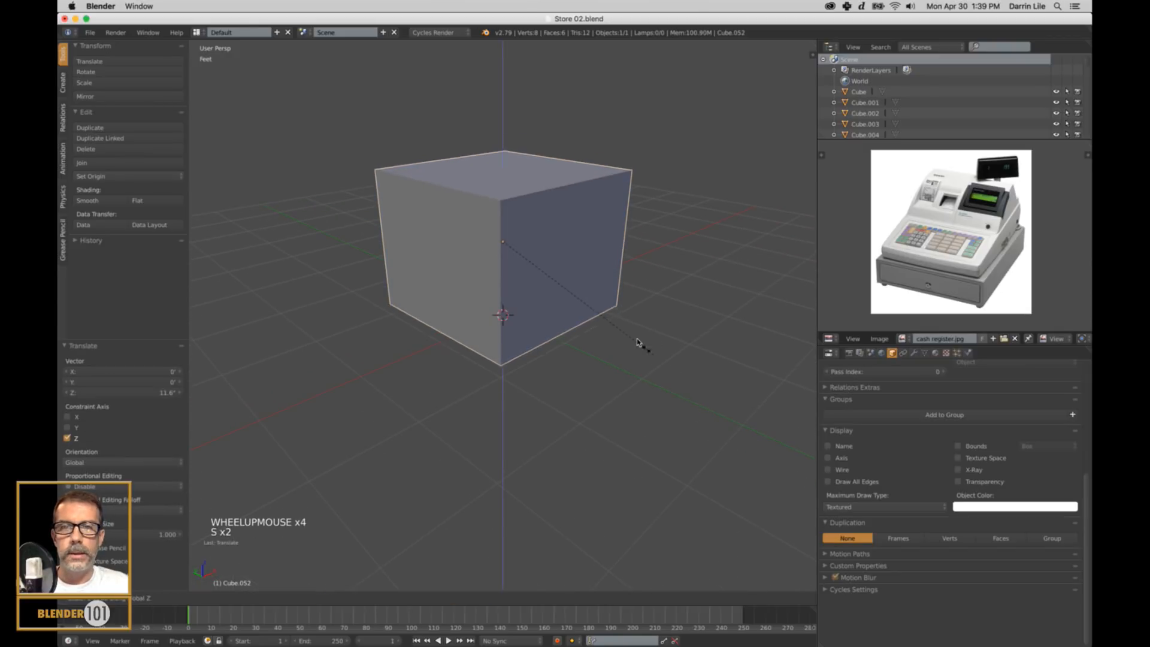
{"action": "left_click", "coordinate": [556, 250]}
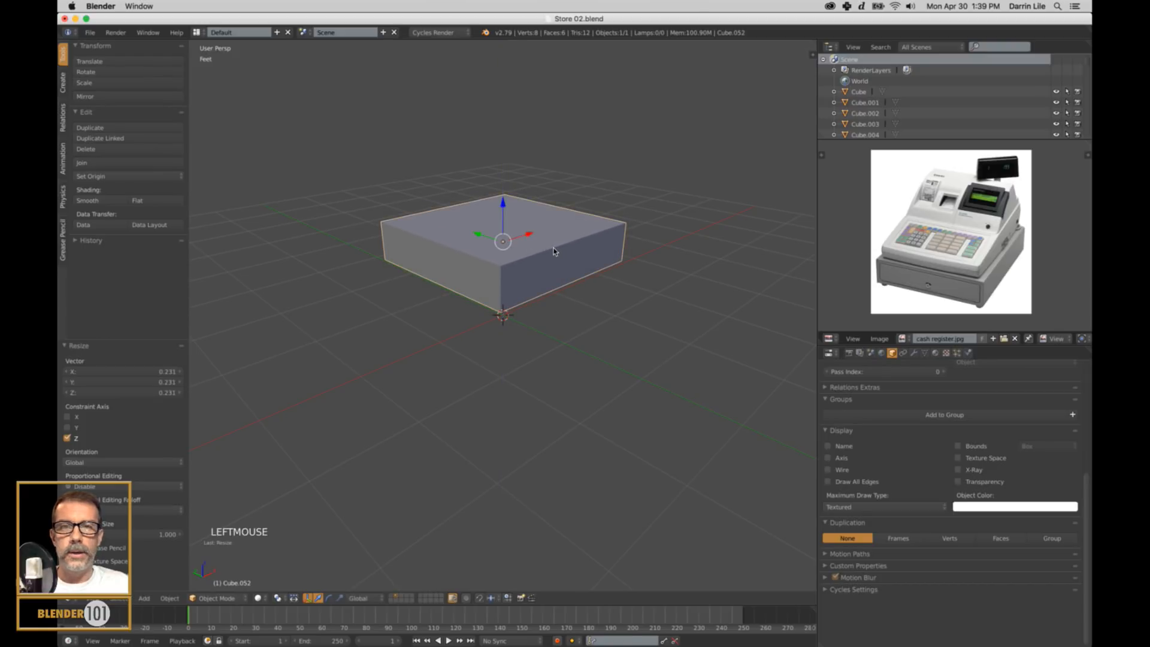
Lower the flattened drawer block about 8.25" along Z so that it rests on the grid.
{"action": "left_click_drag", "start_coordinate": [506, 205], "coordinate": [555, 312]}
{"action": "scroll", "coordinate": [556, 312], "scroll_direction": "down", "scroll_amount": 2}
{"action": "middle_click_drag", "start_coordinate": [611, 334], "coordinate": [567, 352]}
{"action": "scroll", "coordinate": [563, 343], "scroll_direction": "up", "scroll_amount": 1}
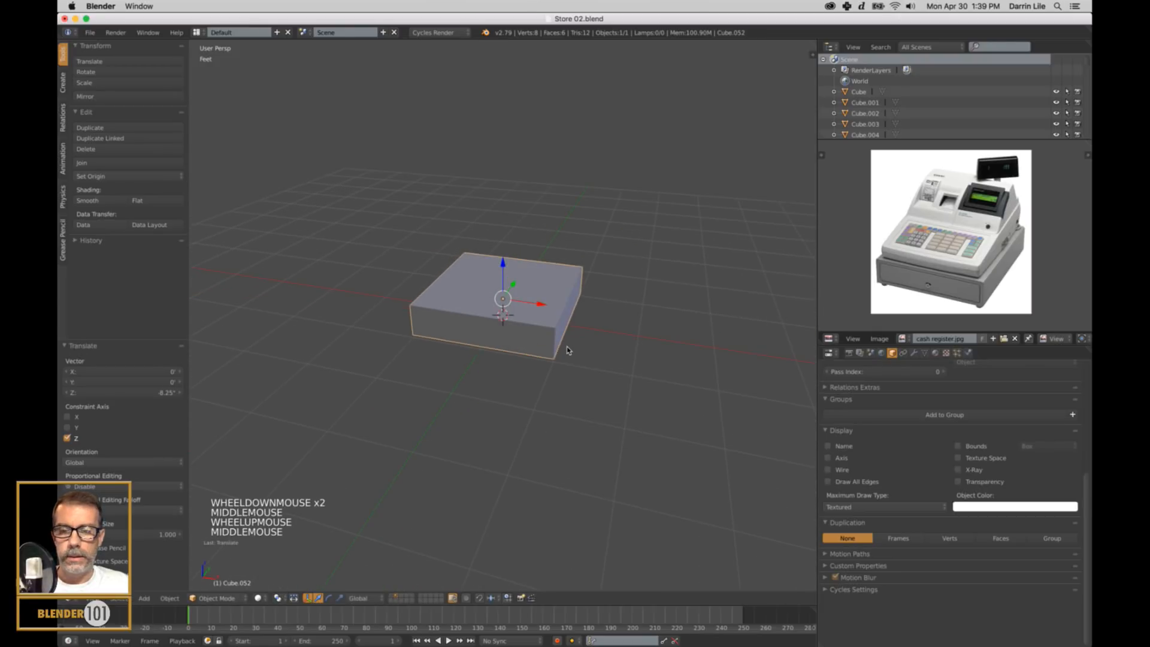
Duplicate the drawer block about 5.86" up along Z and scale the copy to about 0.84 to form the register body.
{"action": "key", "text": "shift+d"}
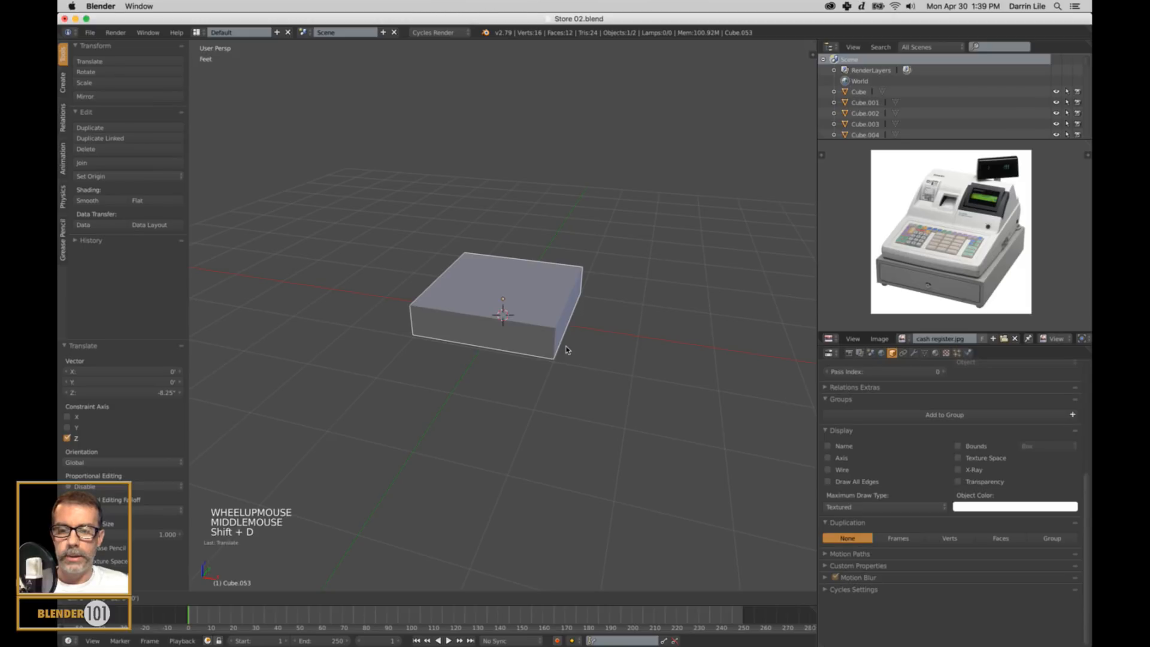
{"action": "left_click", "coordinate": [635, 379]}
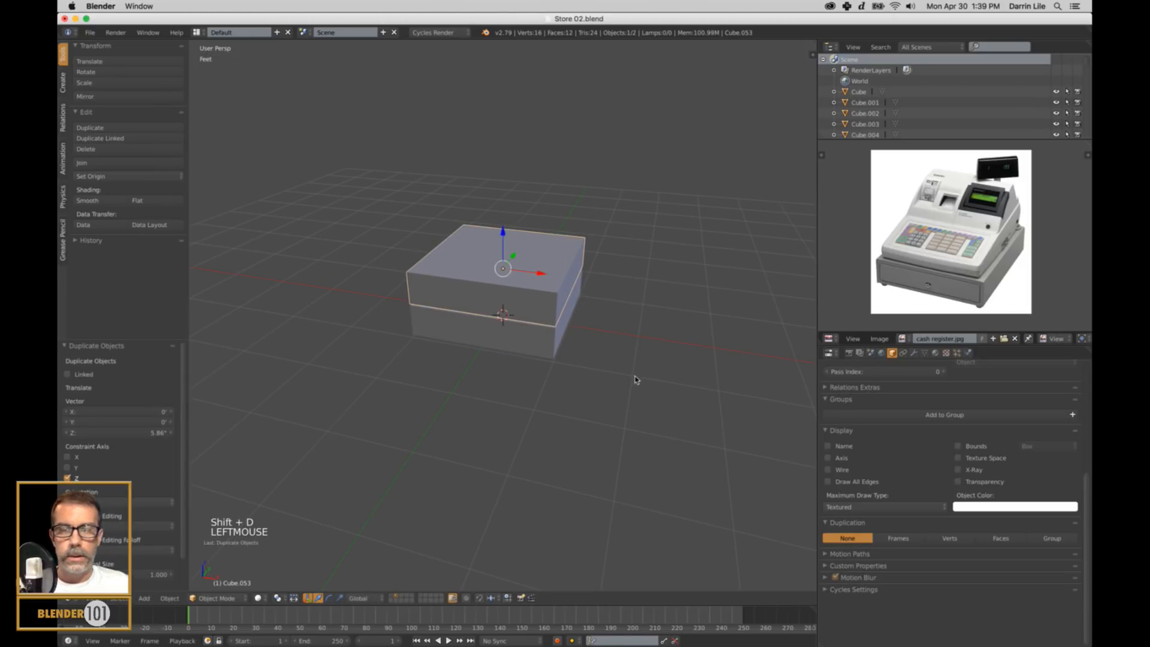
{"action": "key", "text": "s"}
{"action": "key", "text": "s"}
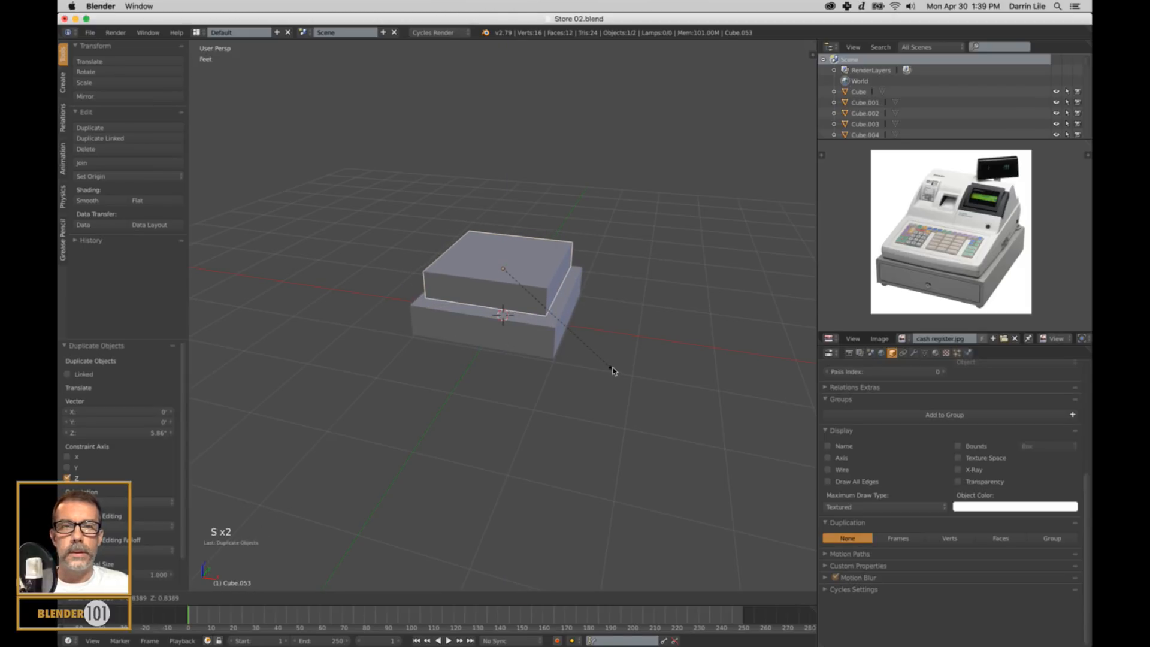
{"action": "left_click", "coordinate": [612, 369]}
{"action": "scroll", "coordinate": [570, 337], "scroll_direction": "up", "scroll_amount": 4}
{"action": "key", "text": "ctrl+Tab"}
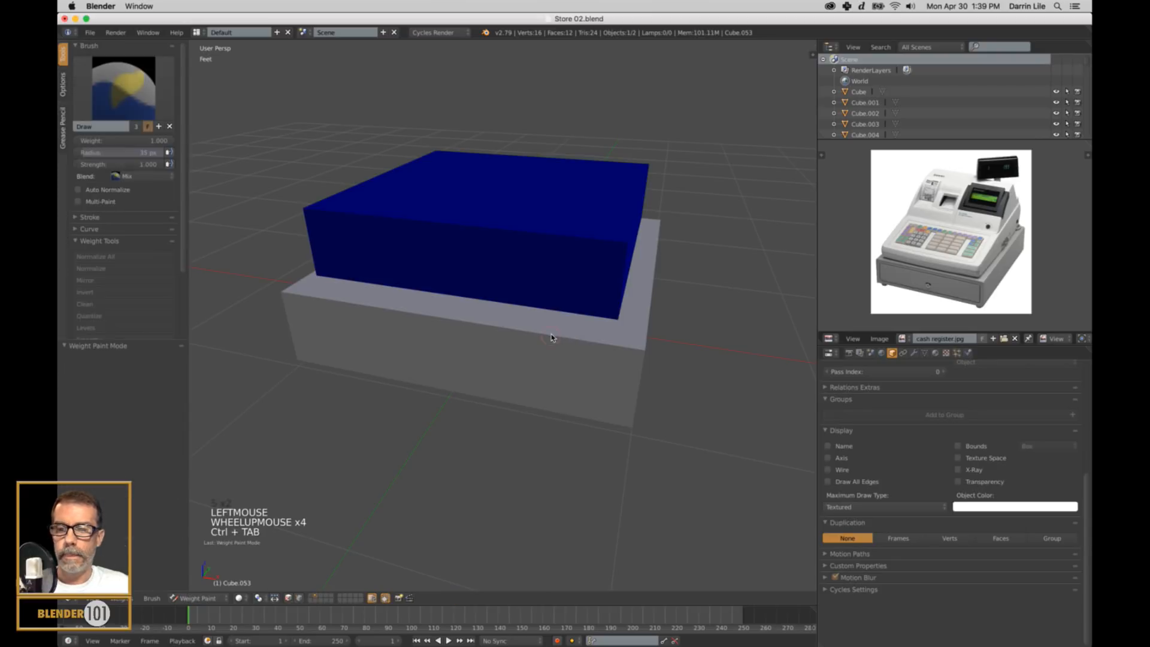
{"action": "key", "text": "2"}
{"action": "key", "text": "ctrl+Tab"}
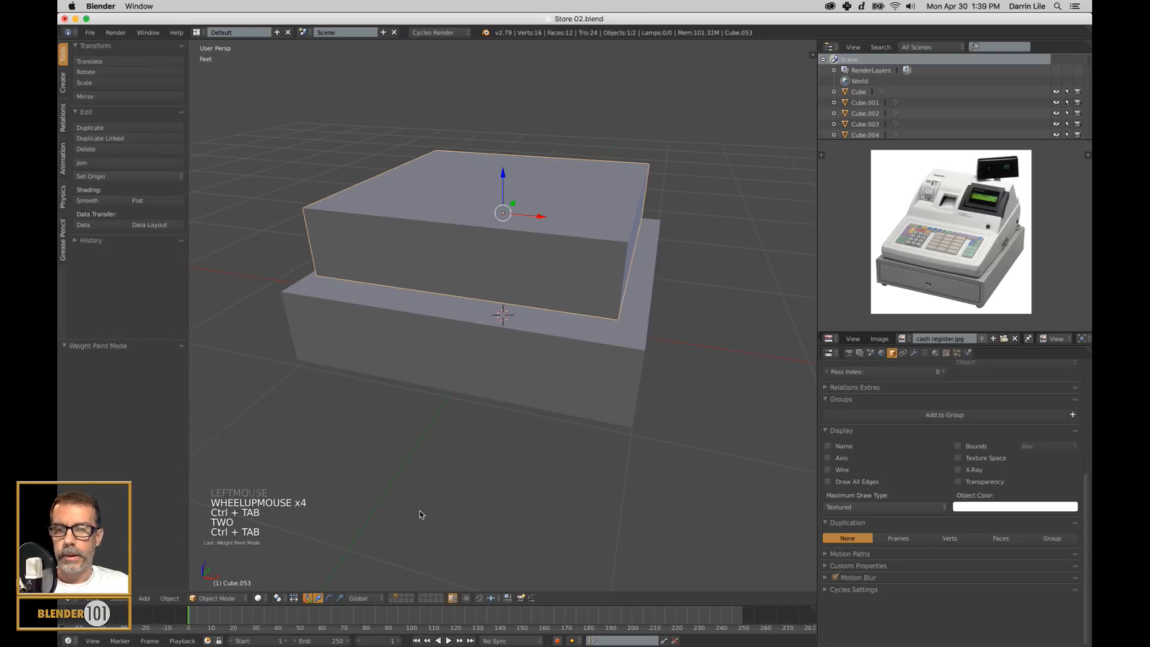
Lower the front top edge of the upper block about 2.42" along Z to slope its top face.
{"action": "key", "text": "Tab"}
{"action": "key", "text": "ctrl+Tab"}
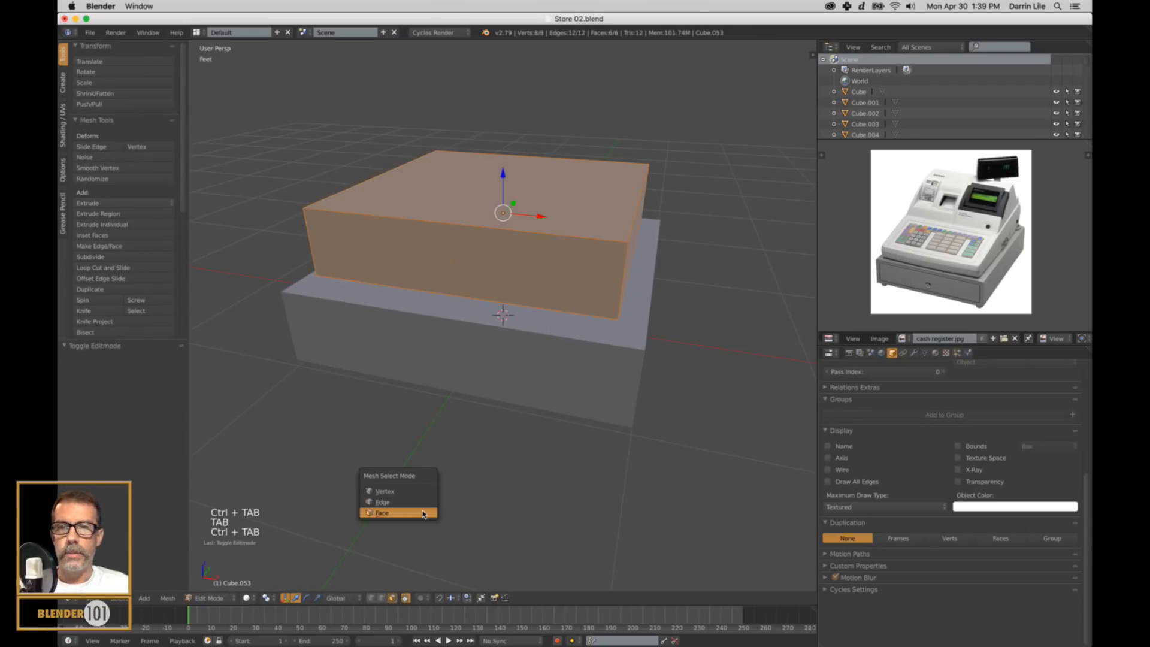
{"action": "left_click", "coordinate": [418, 501]}
{"action": "right_click", "coordinate": [520, 239]}
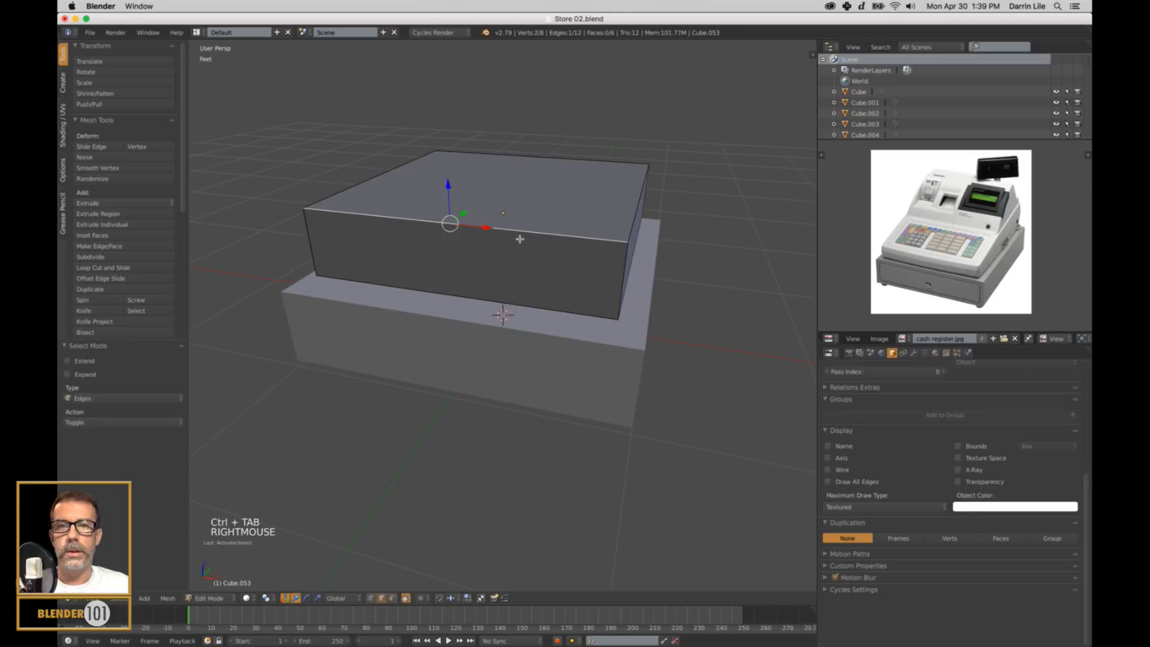
{"action": "left_click_drag", "start_coordinate": [448, 186], "coordinate": [446, 229]}
Add a loop cut across the width of the sloped block and slide it slightly from the middle toward the back.
{"action": "scroll", "coordinate": [626, 277], "scroll_direction": "down", "scroll_amount": 4}
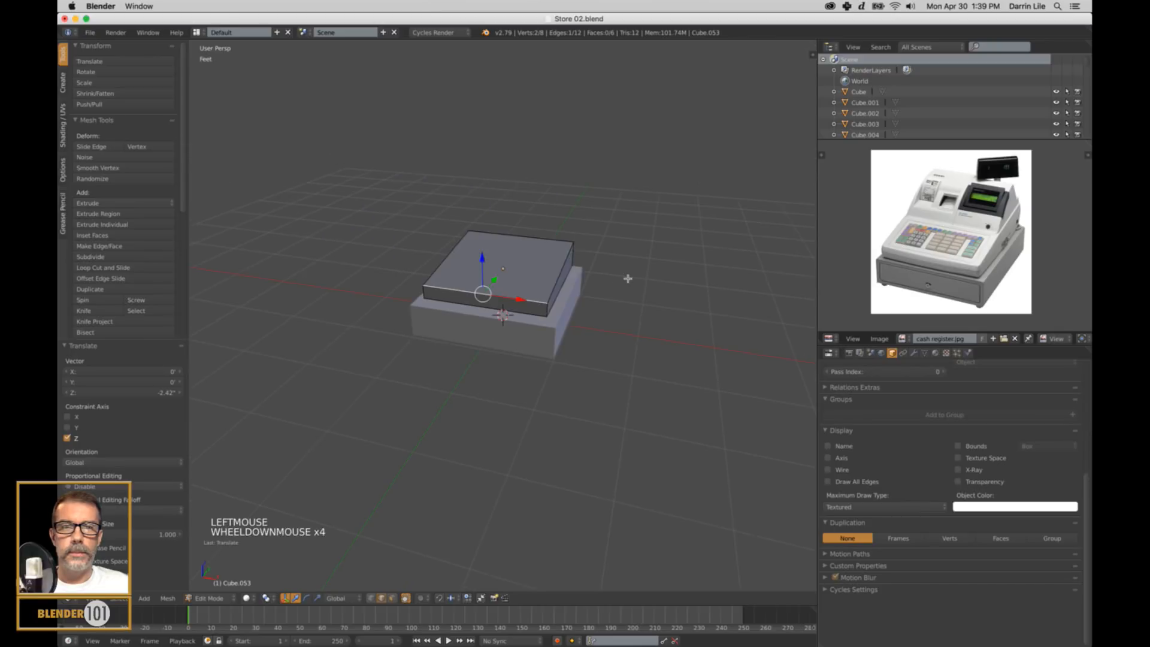
{"action": "middle_click_drag", "start_coordinate": [665, 280], "coordinate": [563, 289]}
{"action": "scroll", "coordinate": [548, 271], "scroll_direction": "up", "scroll_amount": 2}
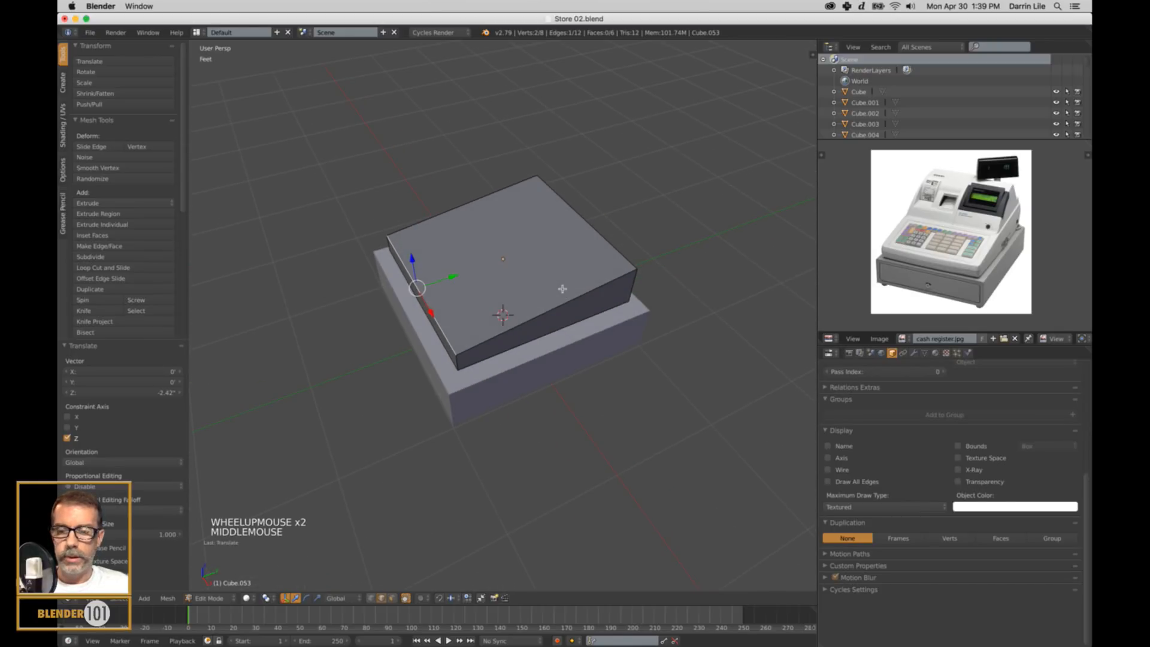
{"action": "key", "text": "ctrl+r"}
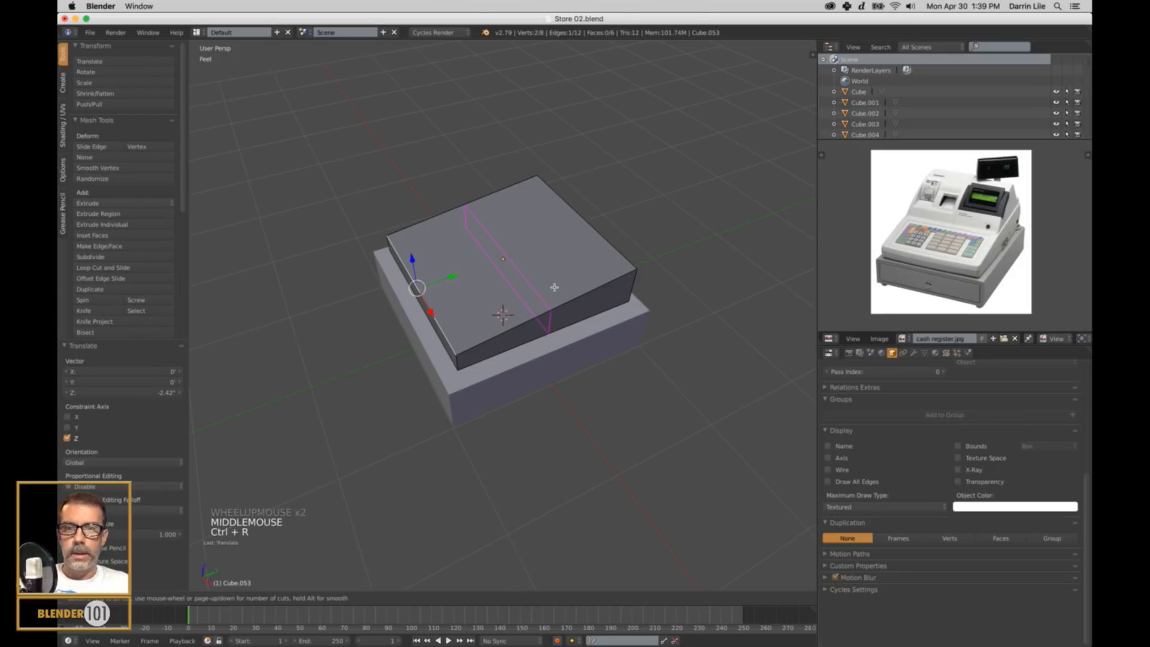
{"action": "left_click", "coordinate": [554, 288]}
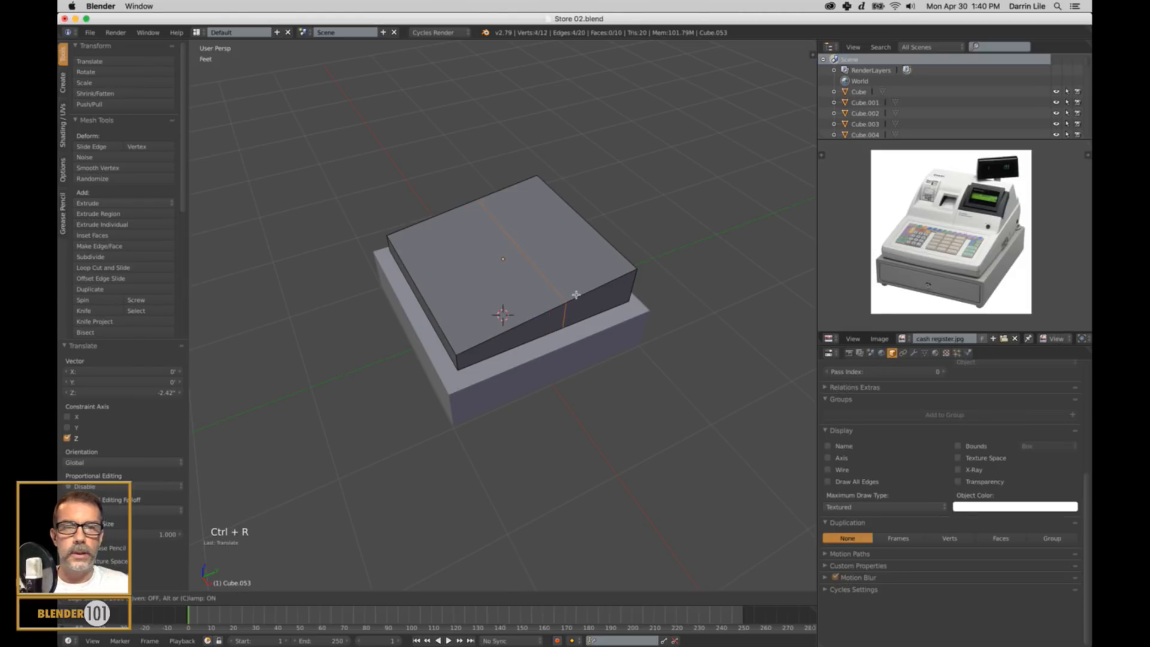
{"action": "left_click", "coordinate": [575, 295]}
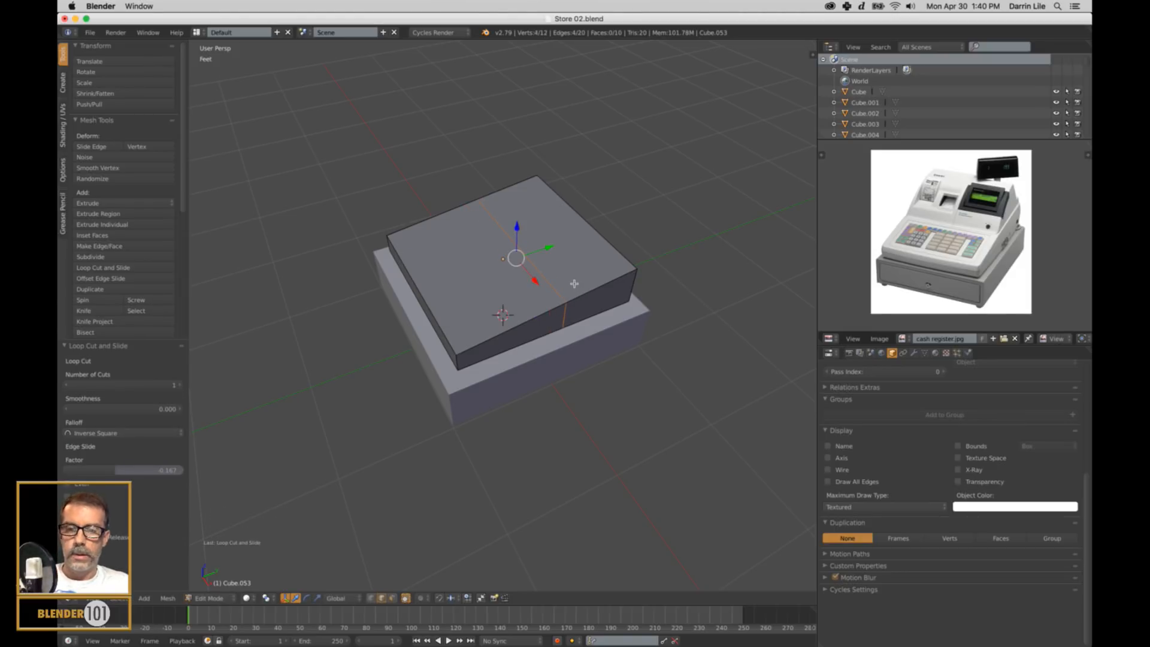
Add two front-to-back loop cuts to the sloped block and scale them apart along X by about 2.725, close to the sides.
{"action": "key", "text": "ctrl+r"}
{"action": "scroll", "coordinate": [579, 256], "scroll_direction": "up", "scroll_amount": 1}
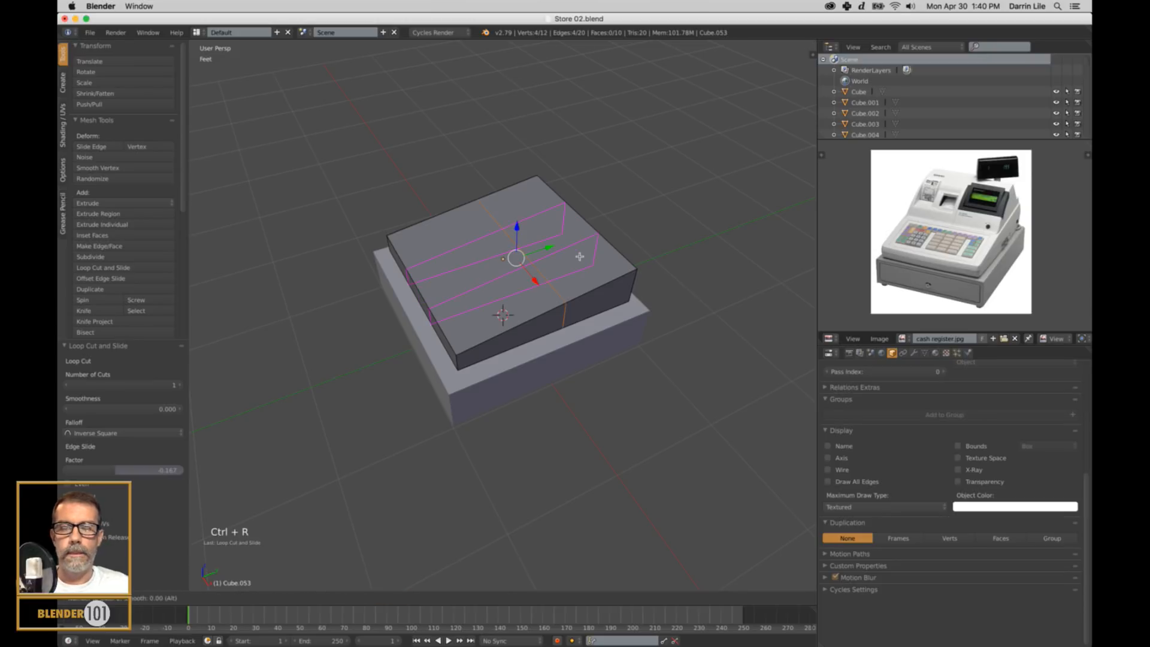
{"action": "left_click", "coordinate": [579, 256]}
{"action": "middle_click_drag", "start_coordinate": [606, 368], "coordinate": [651, 377]}
{"action": "key", "text": "s"}
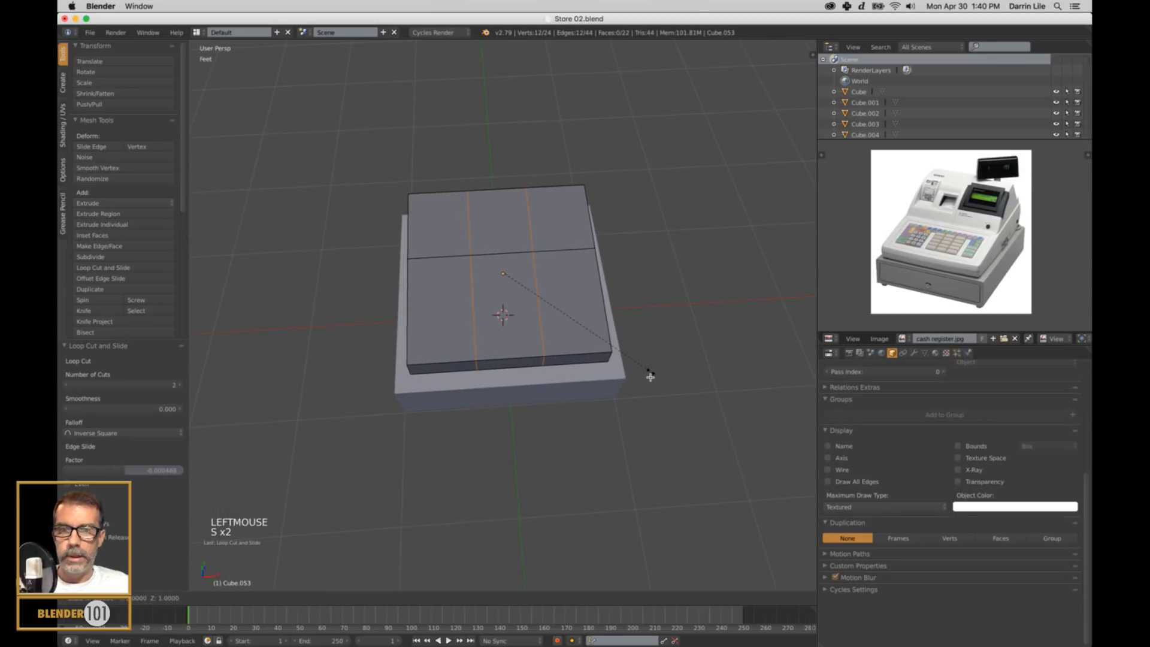
{"action": "key", "text": "x"}
{"action": "left_click", "coordinate": [287, 541]}
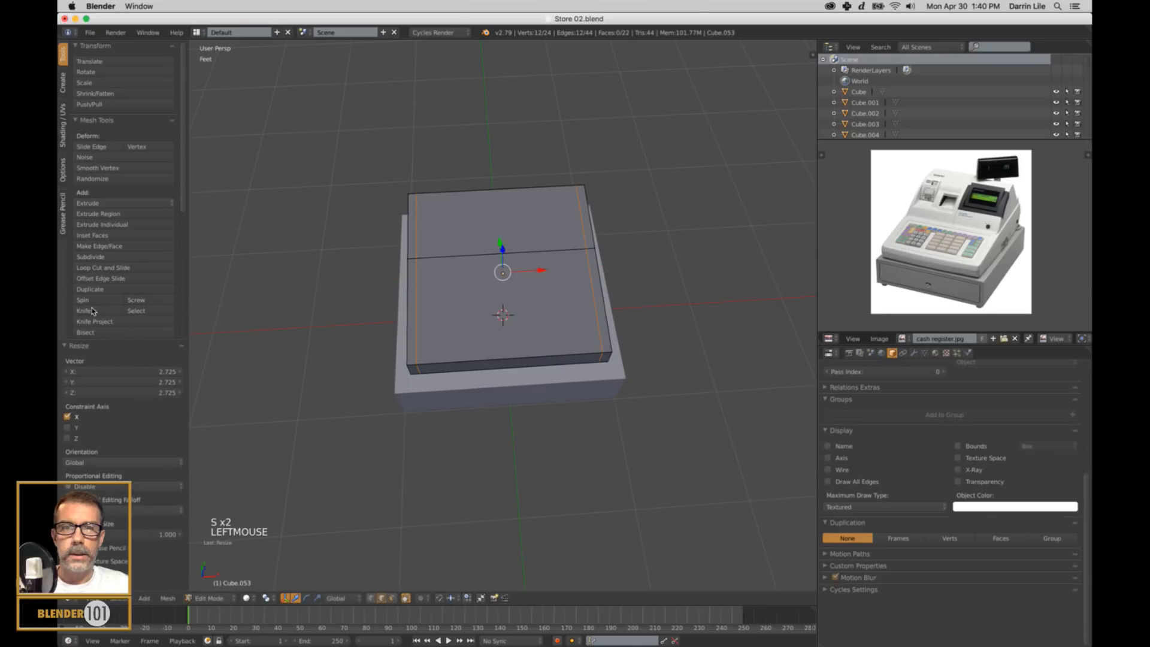
Add another loop cut across the width of the sloped block and slide it close to the back edge.
{"action": "middle_click_drag", "start_coordinate": [540, 279], "coordinate": [493, 283]}
{"action": "key", "text": "ctrl+r"}
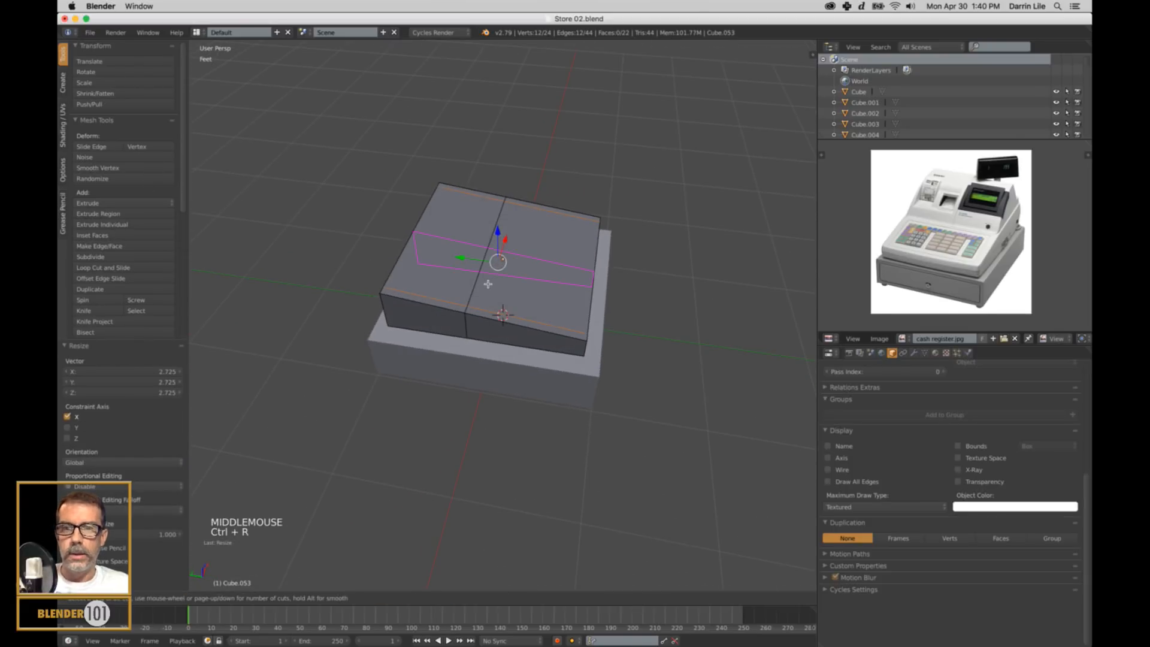
{"action": "left_click", "coordinate": [406, 311]}
{"action": "left_click", "coordinate": [365, 316]}
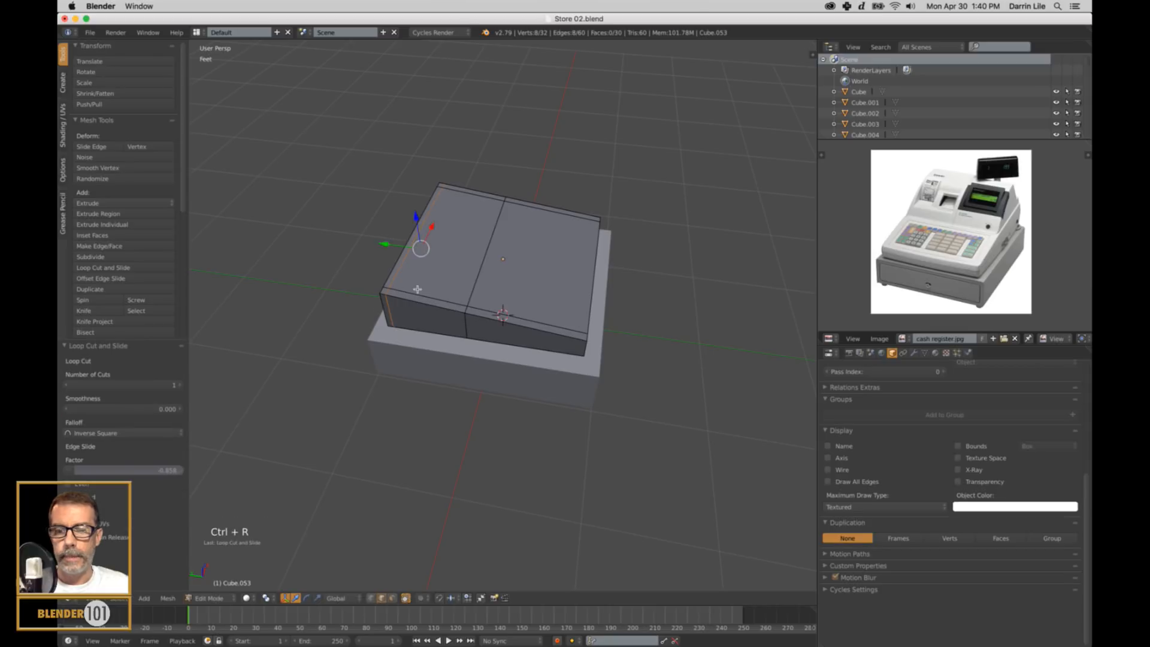
Extrude the inner rear face on top of the sloped block upward about 5.82".
{"action": "key", "text": "ctrl+Tab"}
{"action": "left_click", "coordinate": [419, 285]}
{"action": "key", "text": "ctrl+Tab"}
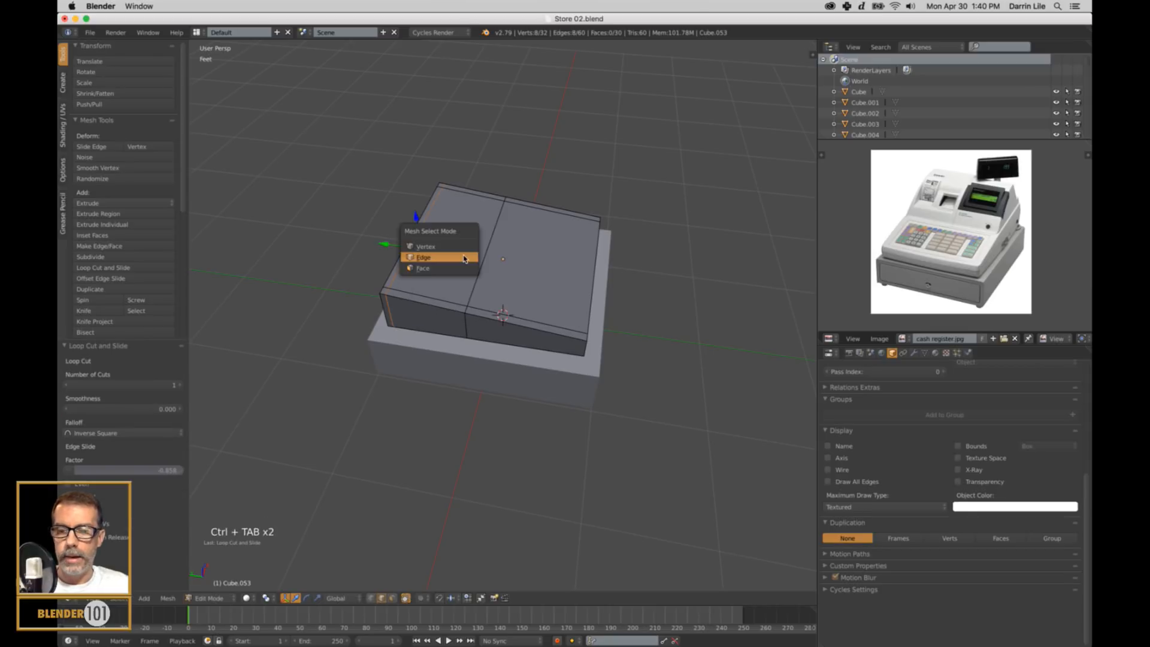
{"action": "left_click", "coordinate": [458, 268]}
{"action": "right_click", "coordinate": [458, 263]}
{"action": "middle_click_drag", "start_coordinate": [459, 263], "coordinate": [566, 389]}
{"action": "scroll", "coordinate": [524, 297], "scroll_direction": "up", "scroll_amount": 2}
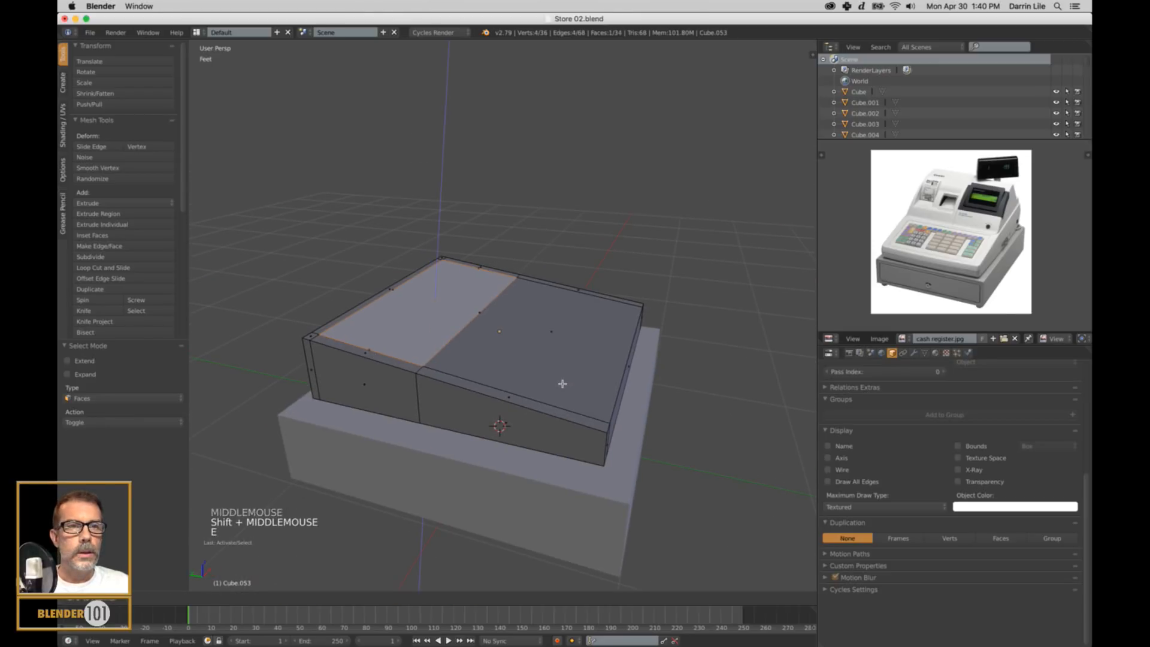
{"action": "key", "text": "e"}
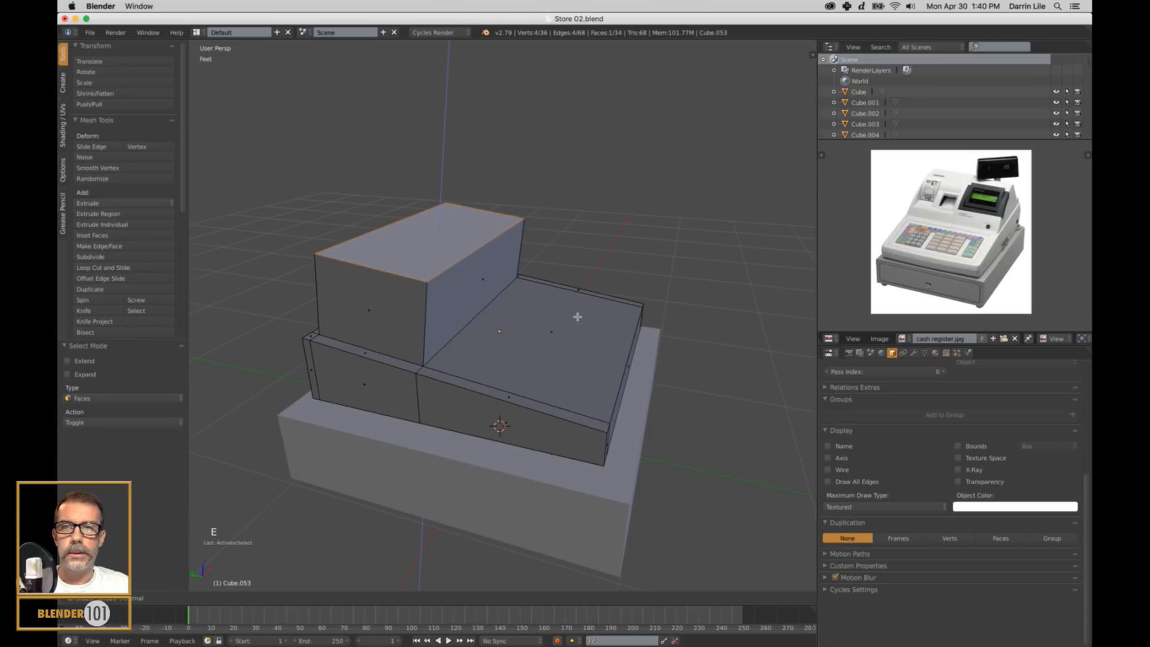
{"action": "left_click", "coordinate": [577, 316]}
Scale the extruded block's top face along Y to about 0.776.
{"action": "middle_click_drag", "start_coordinate": [576, 325], "coordinate": [591, 337]}
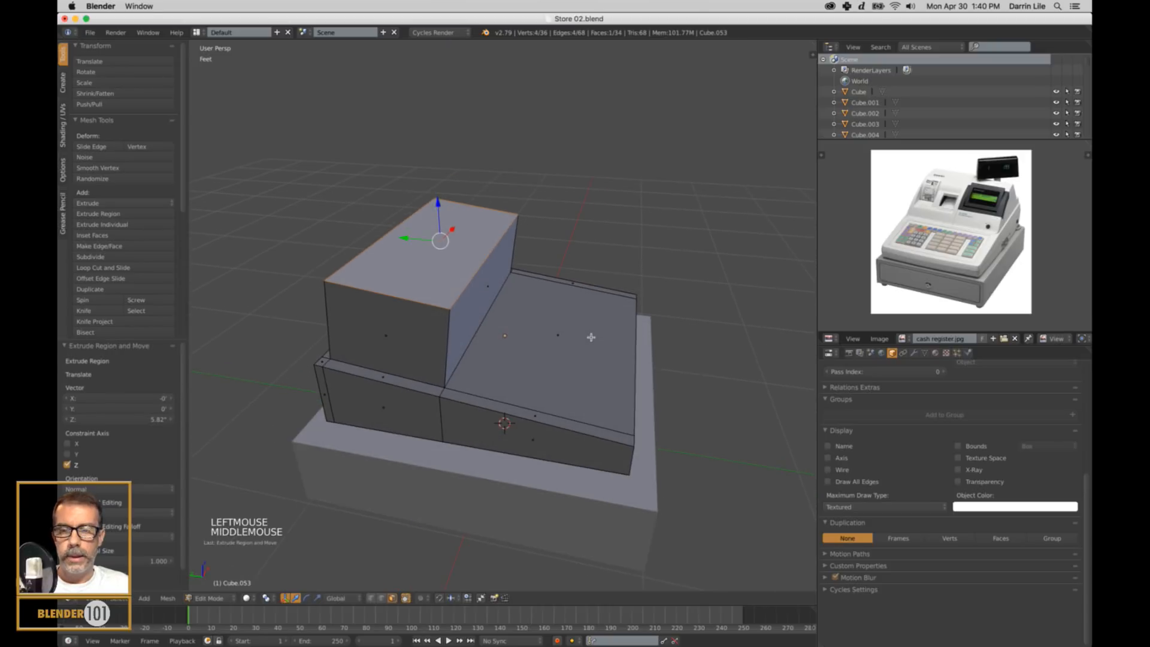
{"action": "key", "text": "s"}
{"action": "key", "text": "y"}
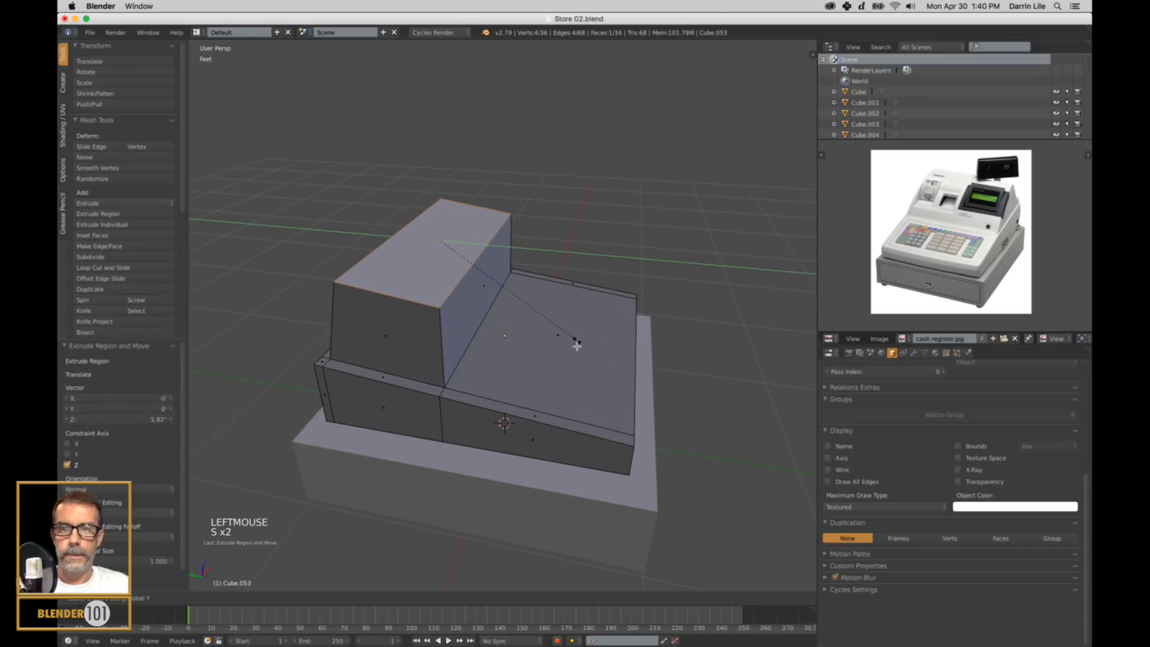
{"action": "left_click", "coordinate": [568, 337]}
Move the raised block's front top edge back along Y and lower its rear top edge about 1.3" along Z.
{"action": "key", "text": "ctrl+Tab"}
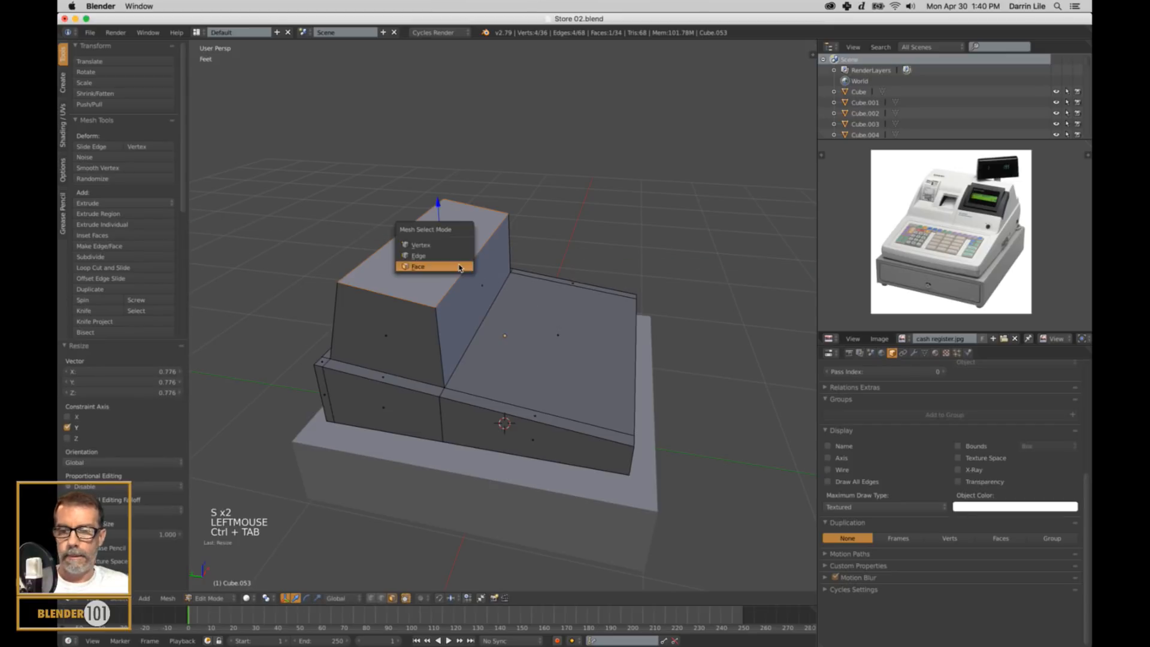
{"action": "left_click", "coordinate": [459, 272]}
{"action": "right_click", "coordinate": [477, 266]}
{"action": "left_click_drag", "start_coordinate": [439, 250], "coordinate": [391, 262]}
{"action": "middle_click_drag", "start_coordinate": [392, 261], "coordinate": [452, 298]}
{"action": "right_click", "coordinate": [452, 259]}
{"action": "left_click_drag", "start_coordinate": [436, 205], "coordinate": [431, 223]}
Select the edge loop running along the base of the slanted panel and edge-slide it slightly along the register body.
{"action": "middle_click_drag", "start_coordinate": [431, 223], "coordinate": [533, 326]}
{"action": "scroll", "coordinate": [447, 269], "scroll_direction": "down", "scroll_amount": 2}
{"action": "right_click", "coordinate": [529, 335], "text": "alt"}
{"action": "right_click", "coordinate": [519, 315], "text": "alt+shift"}
{"action": "key", "text": "g"}
{"action": "key", "text": "g"}
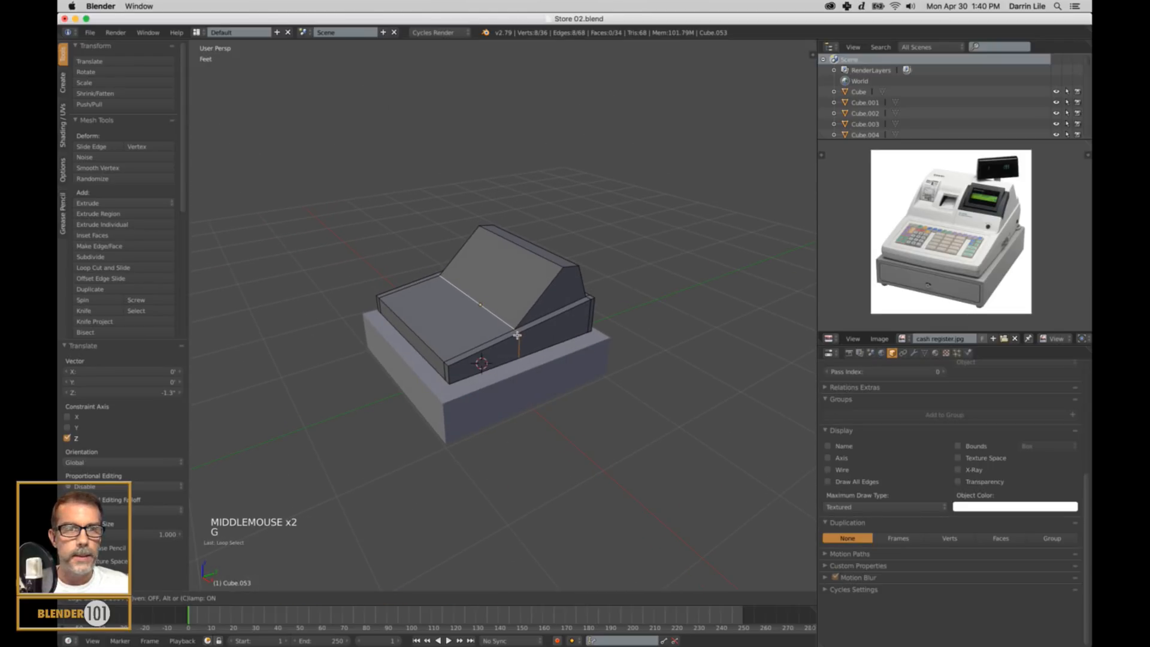
{"action": "left_click", "coordinate": [517, 336]}
Lower the top front edge of the slanted panel about 0.364" along Z.
{"action": "right_click", "coordinate": [540, 252]}
{"action": "left_click_drag", "start_coordinate": [547, 242], "coordinate": [506, 222]}
{"action": "middle_click_drag", "start_coordinate": [507, 222], "coordinate": [593, 303]}
{"action": "scroll", "coordinate": [544, 339], "scroll_direction": "up", "scroll_amount": 4}
{"action": "scroll", "coordinate": [539, 361], "scroll_direction": "down", "scroll_amount": 3}
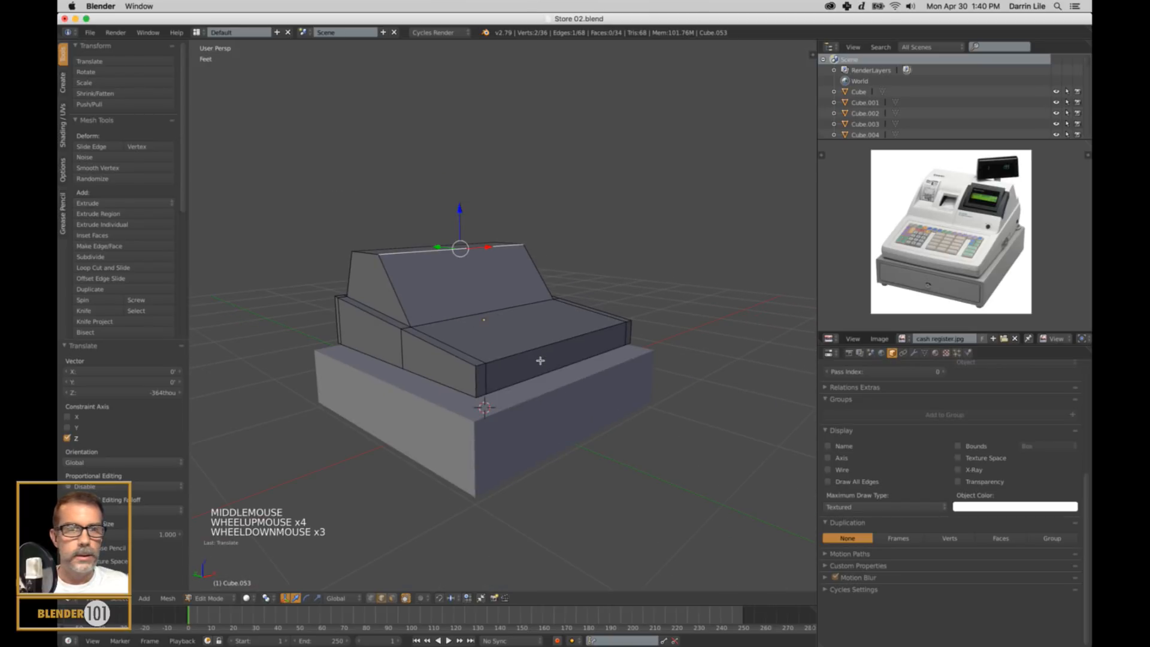
Add a horizontal loop cut around the lower register body, scale it slightly outward, and return to Object Mode.
{"action": "middle_click_drag", "start_coordinate": [554, 368], "coordinate": [516, 393]}
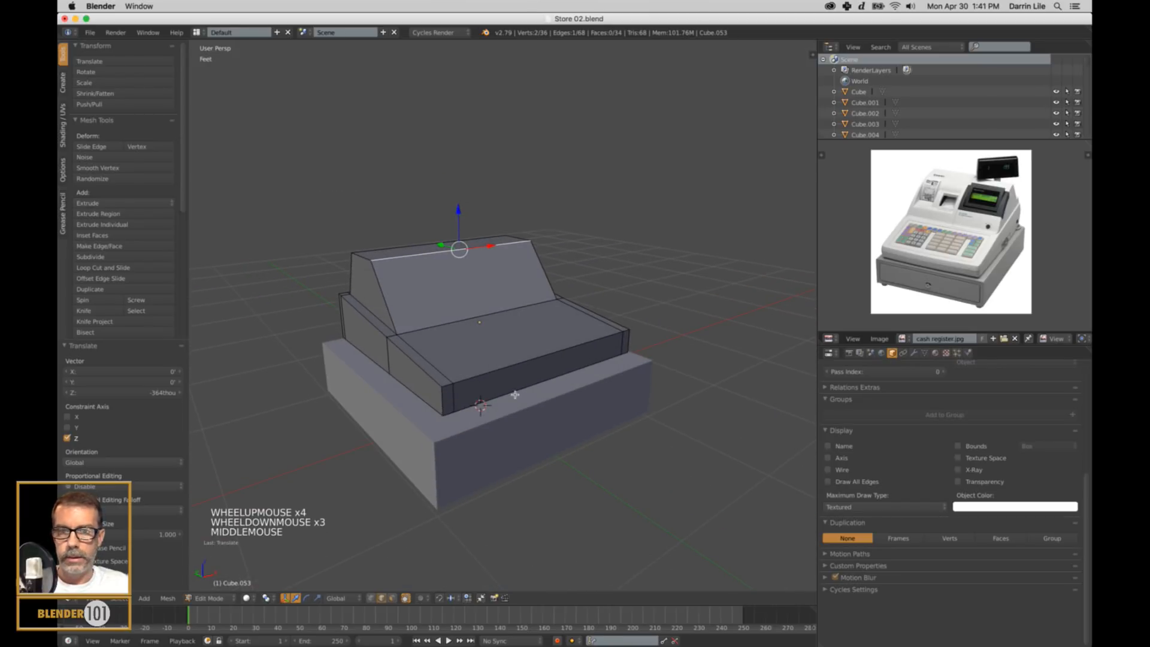
{"action": "key", "text": "ctrl+r"}
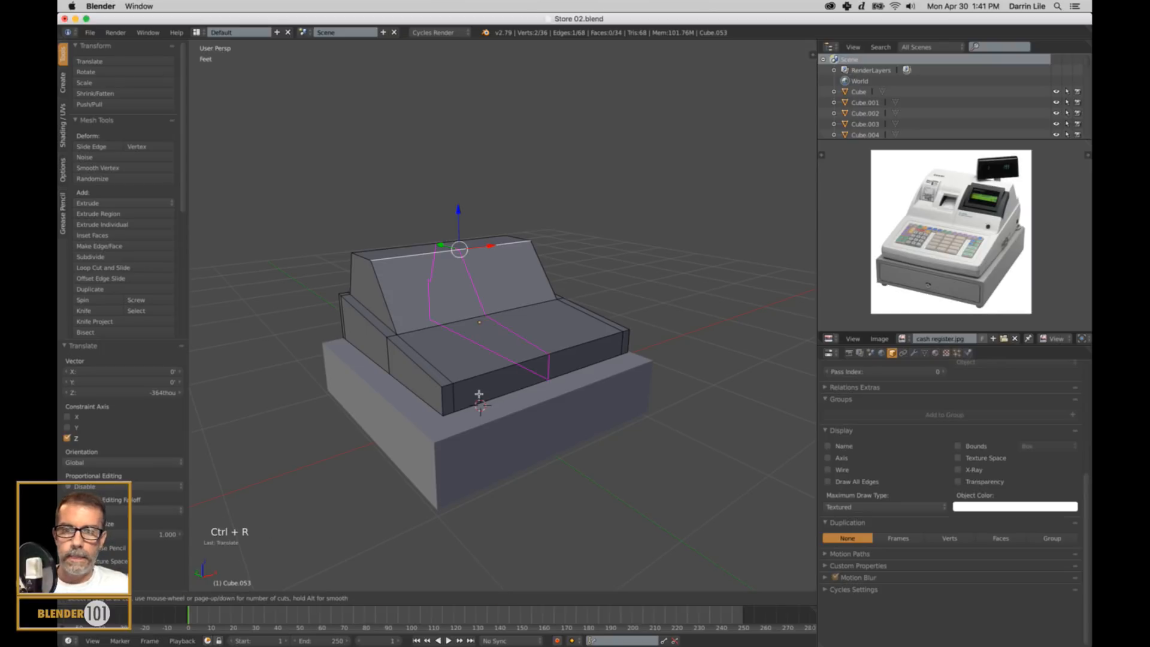
{"action": "left_click", "coordinate": [447, 403]}
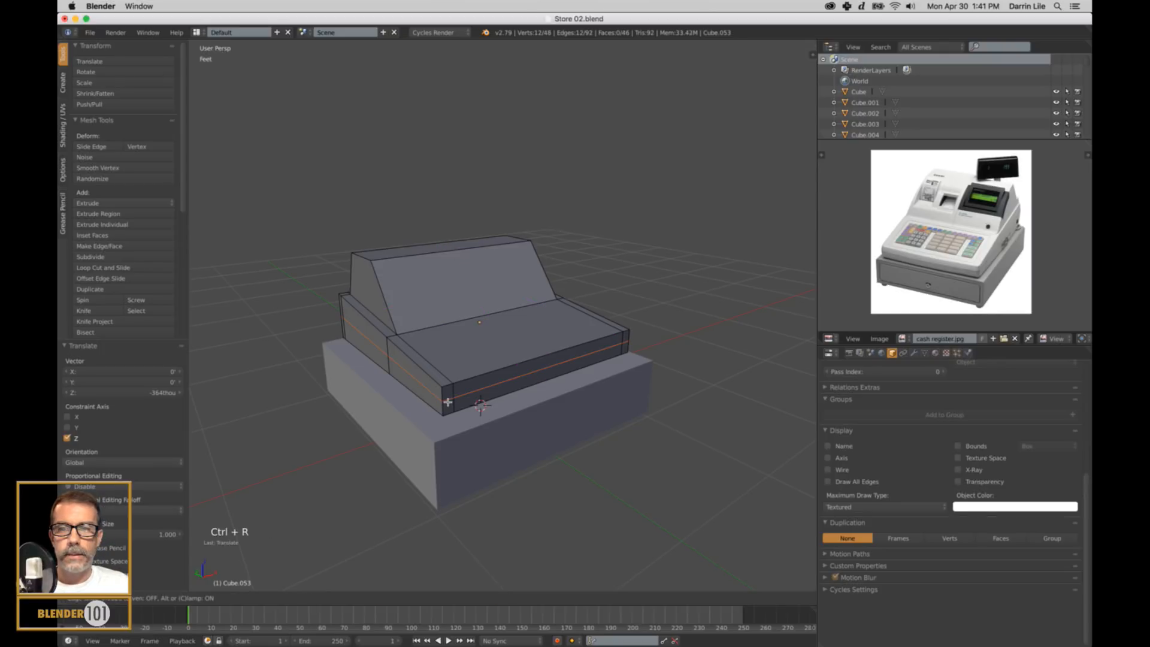
{"action": "key", "text": "s"}
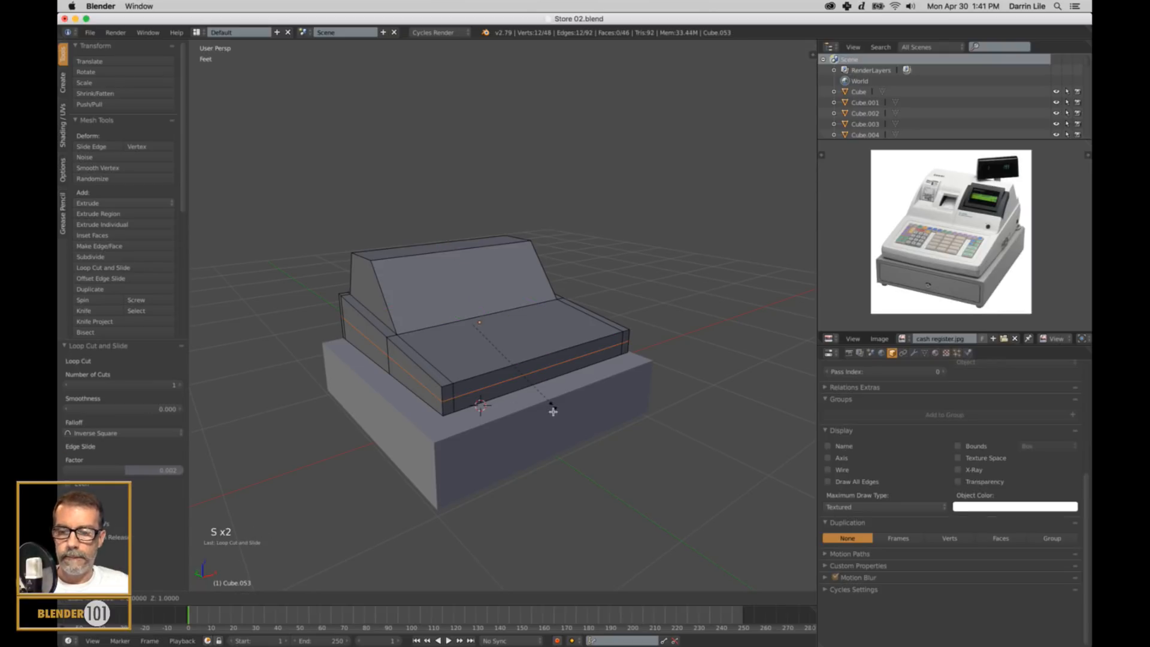
{"action": "left_click", "coordinate": [575, 434], "text": "shift"}
{"action": "key", "text": "a"}
{"action": "key", "text": "Tab"}
Select the register body and drawer block together and scale them along X to about 0.939.
{"action": "scroll", "coordinate": [590, 431], "scroll_direction": "down", "scroll_amount": 4}
{"action": "middle_click_drag", "start_coordinate": [615, 418], "coordinate": [571, 416]}
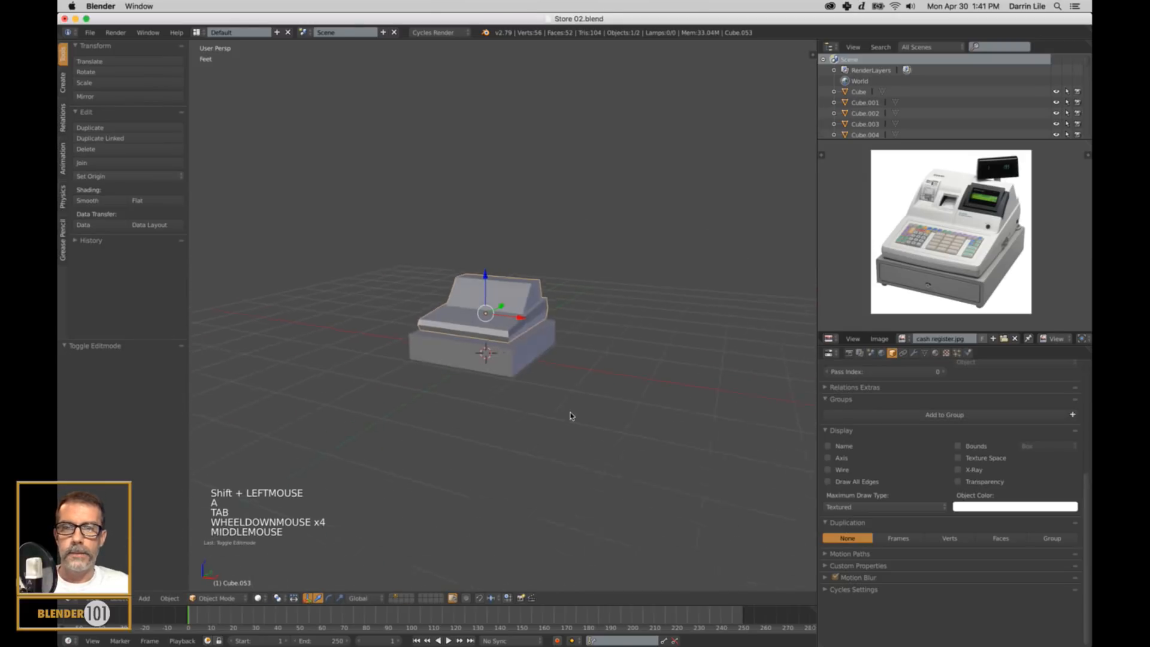
{"action": "scroll", "coordinate": [566, 418], "scroll_direction": "up", "scroll_amount": 3}
{"action": "middle_click_drag", "start_coordinate": [645, 404], "coordinate": [668, 408]}
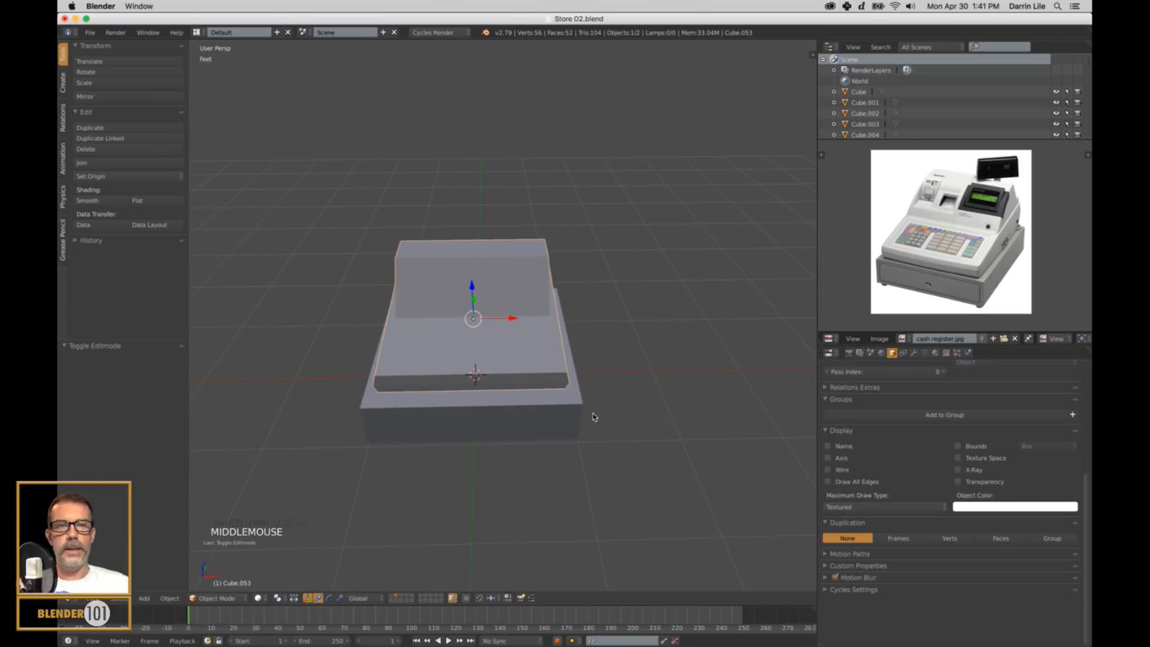
{"action": "middle_click_drag", "start_coordinate": [594, 416], "coordinate": [608, 426]}
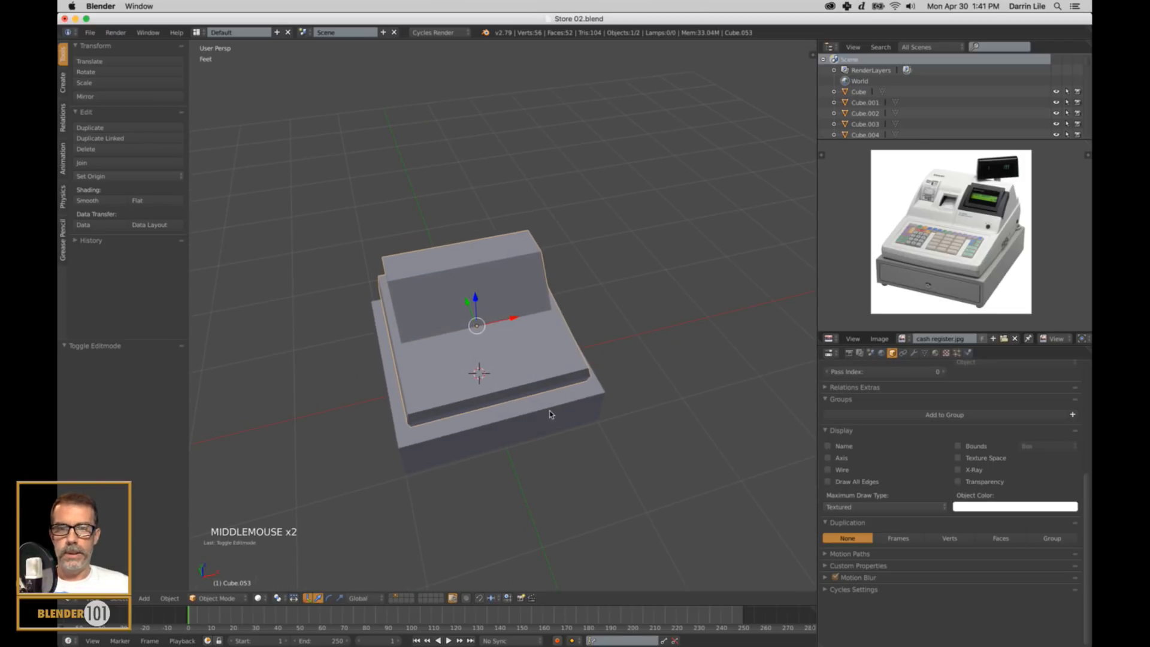
{"action": "right_click", "coordinate": [550, 414], "text": "shift"}
{"action": "key", "text": "s"}
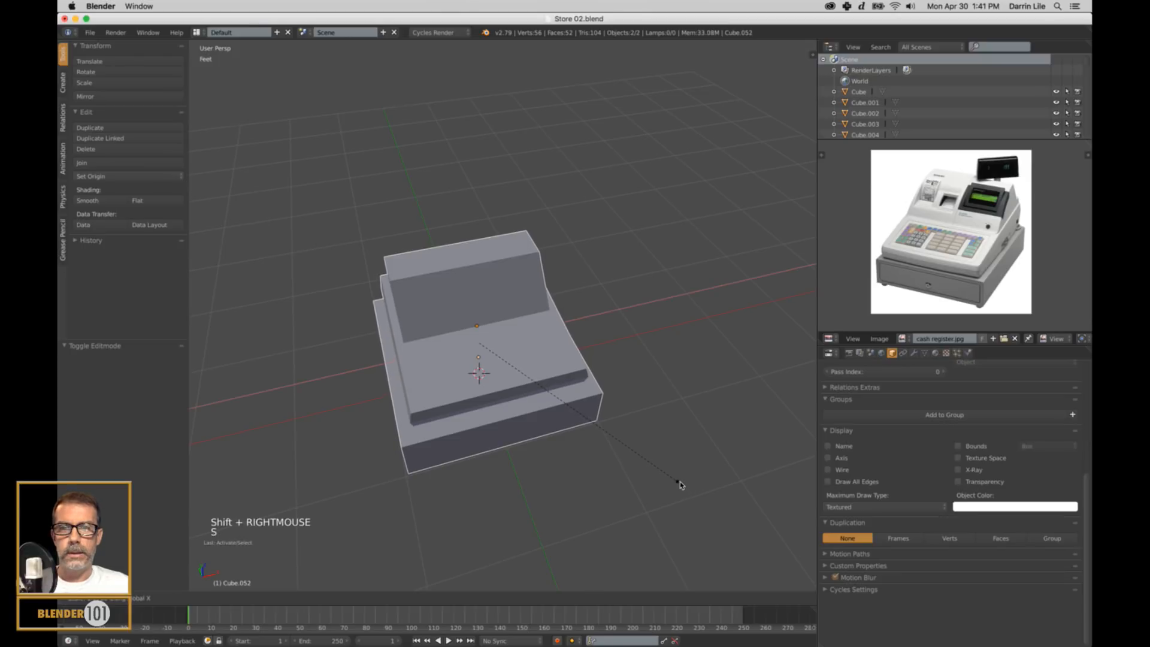
{"action": "left_click", "coordinate": [672, 478]}
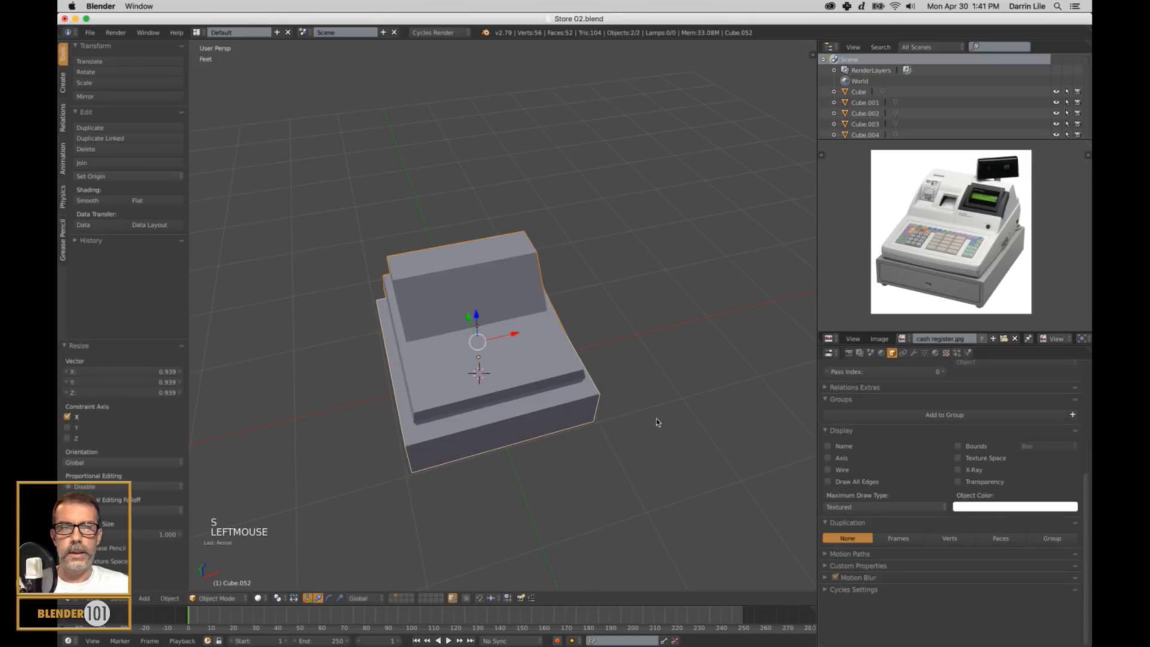
{"action": "middle_click_drag", "start_coordinate": [654, 418], "coordinate": [646, 395]}
{"action": "scroll", "coordinate": [596, 403], "scroll_direction": "up", "scroll_amount": 2}
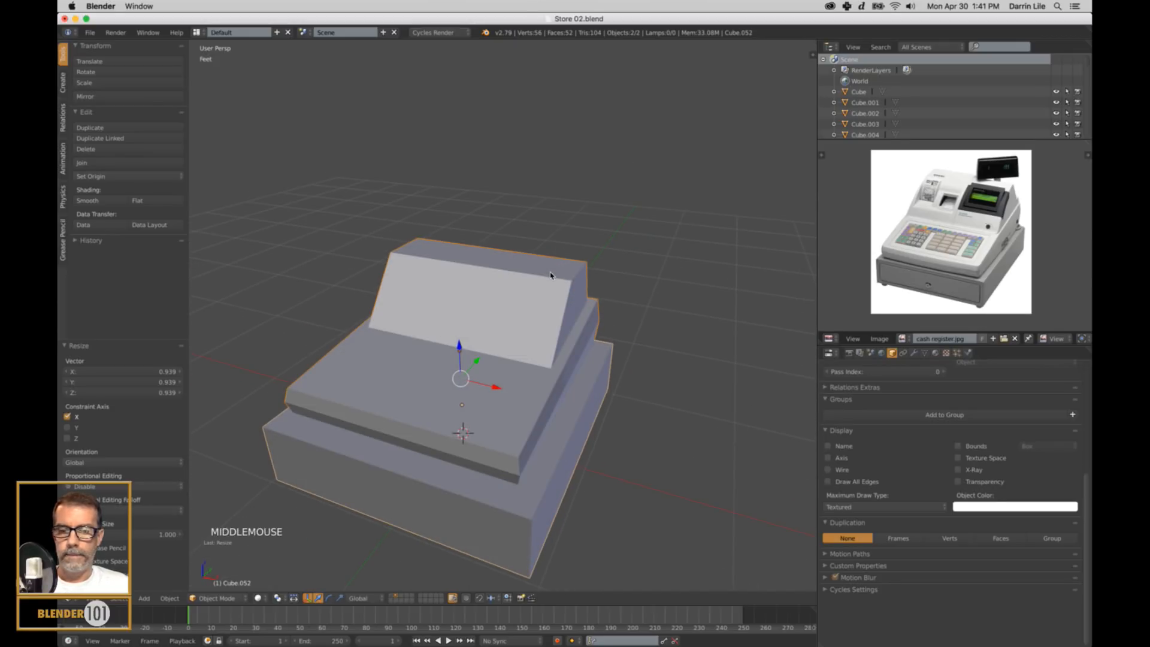
Add a cube for the register's display, raise it about 1.3' along Z, and scale it down to about 0.093.
{"action": "key", "text": "shift+a"}
{"action": "mouse_move", "coordinate": [557, 294]}
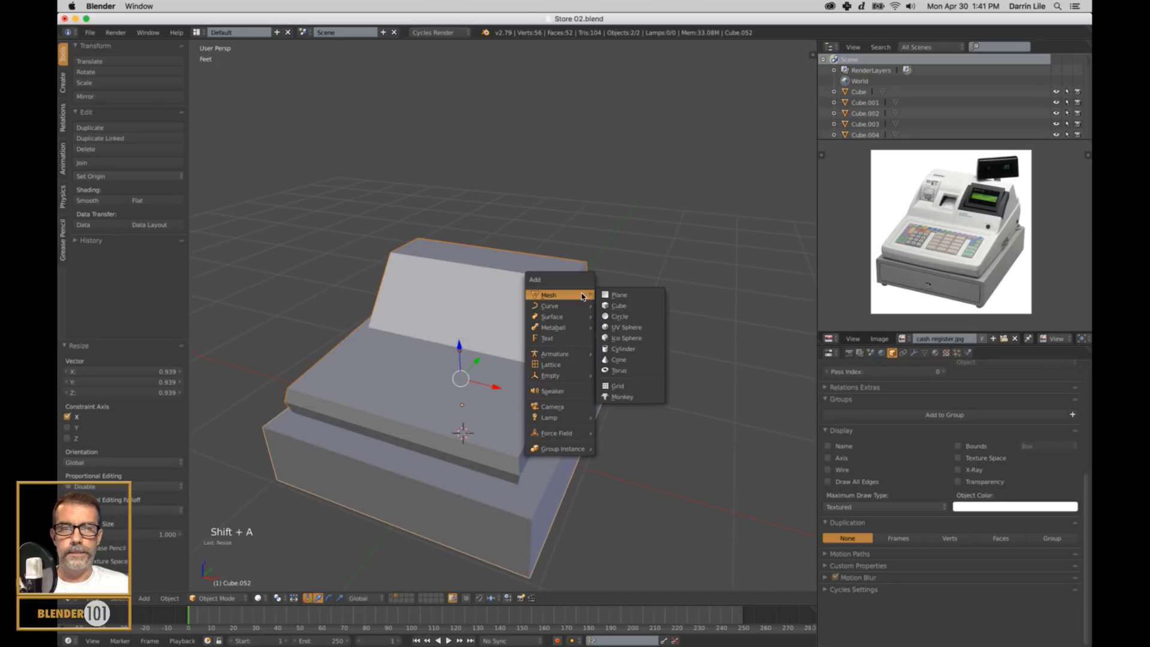
{"action": "left_click", "coordinate": [642, 310]}
{"action": "left_click_drag", "start_coordinate": [460, 401], "coordinate": [459, 245]}
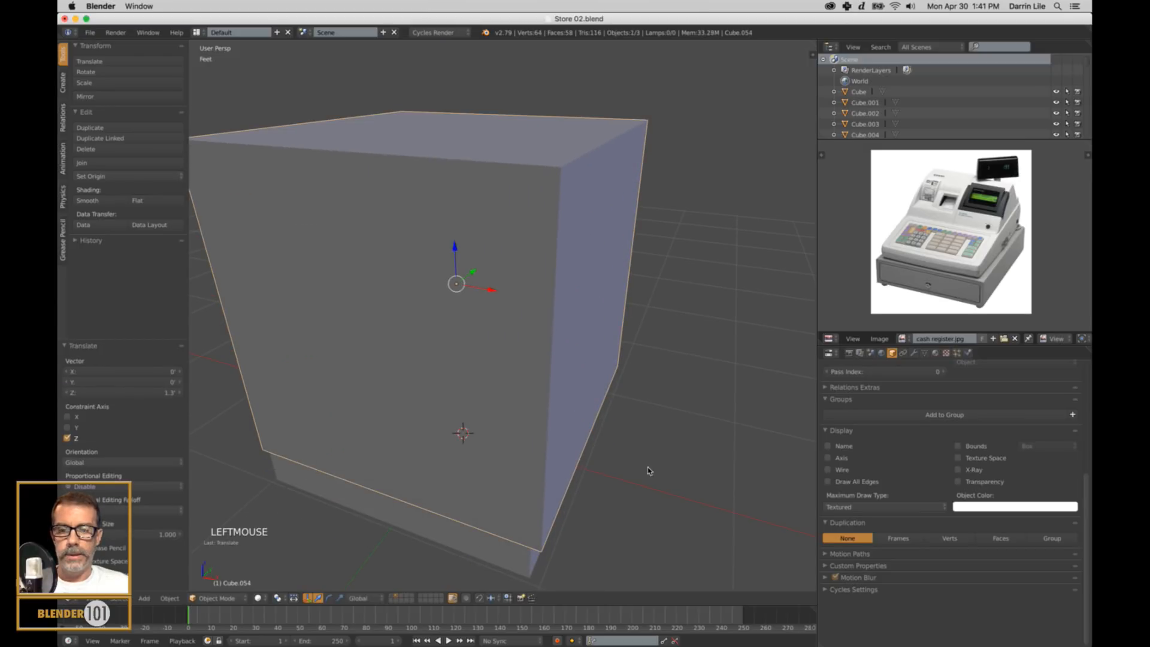
{"action": "key", "text": "s"}
{"action": "left_click", "coordinate": [483, 285]}
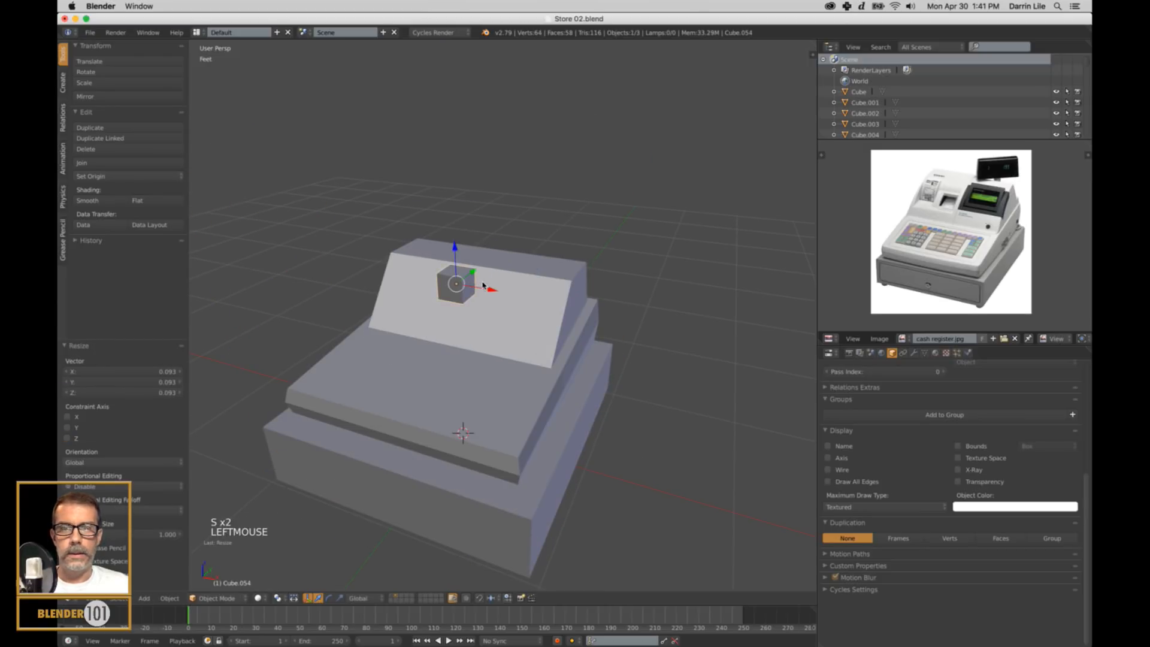
Raise the small cube above the register's top, scale it to about 0.438 along Y, and enlarge it uniformly to about 1.536.
{"action": "left_click_drag", "start_coordinate": [454, 247], "coordinate": [455, 197]}
{"action": "middle_click_drag", "start_coordinate": [473, 204], "coordinate": [630, 352]}
{"action": "key", "text": "s"}
{"action": "key", "text": "y"}
{"action": "left_click", "coordinate": [536, 278]}
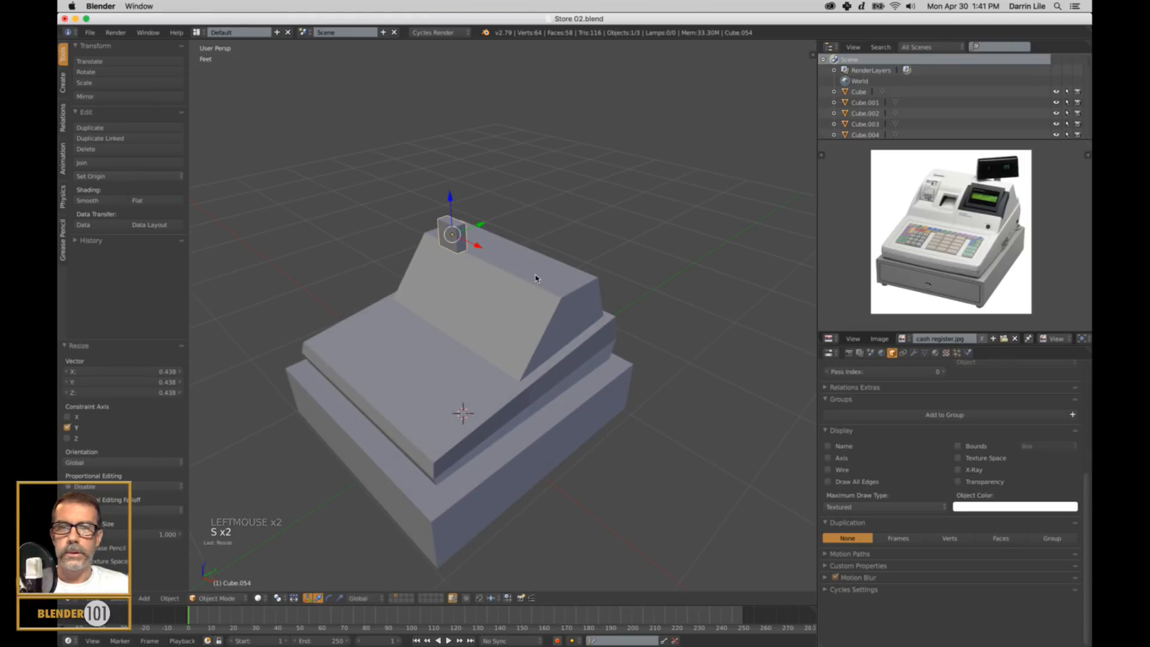
{"action": "key", "text": "s"}
{"action": "left_click", "coordinate": [600, 321]}
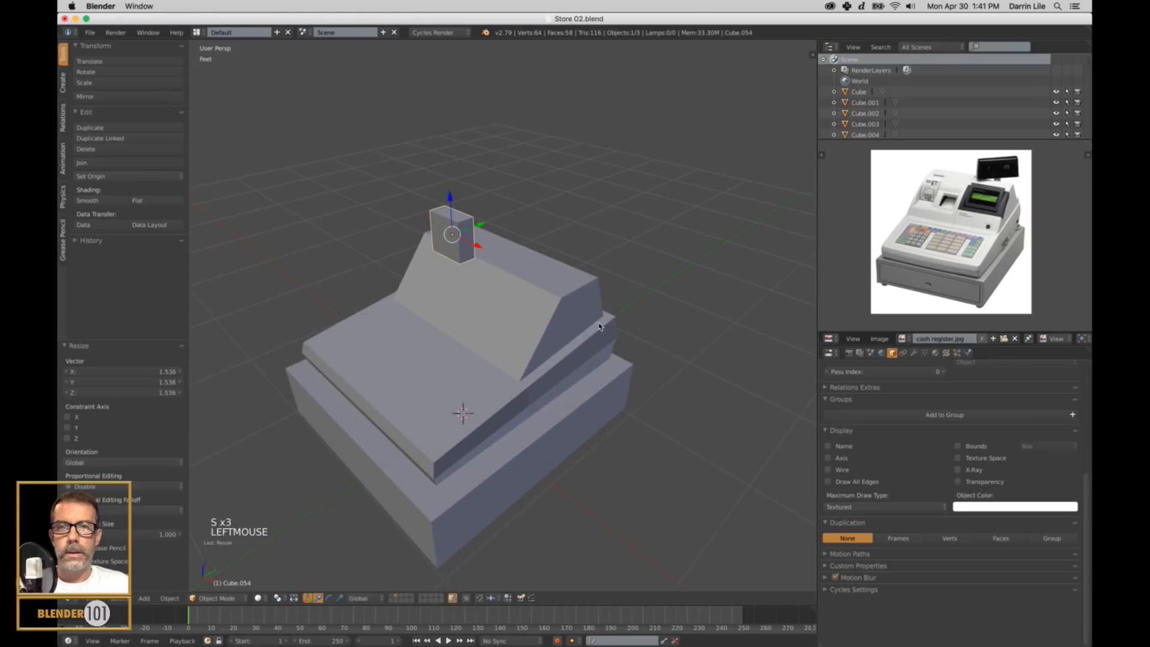
Thin the display block along Y to about 0.579 and widen it along X into a flat rectangular panel.
{"action": "middle_click_drag", "start_coordinate": [601, 321], "coordinate": [591, 326]}
{"action": "key", "text": "s"}
{"action": "key", "text": "y"}
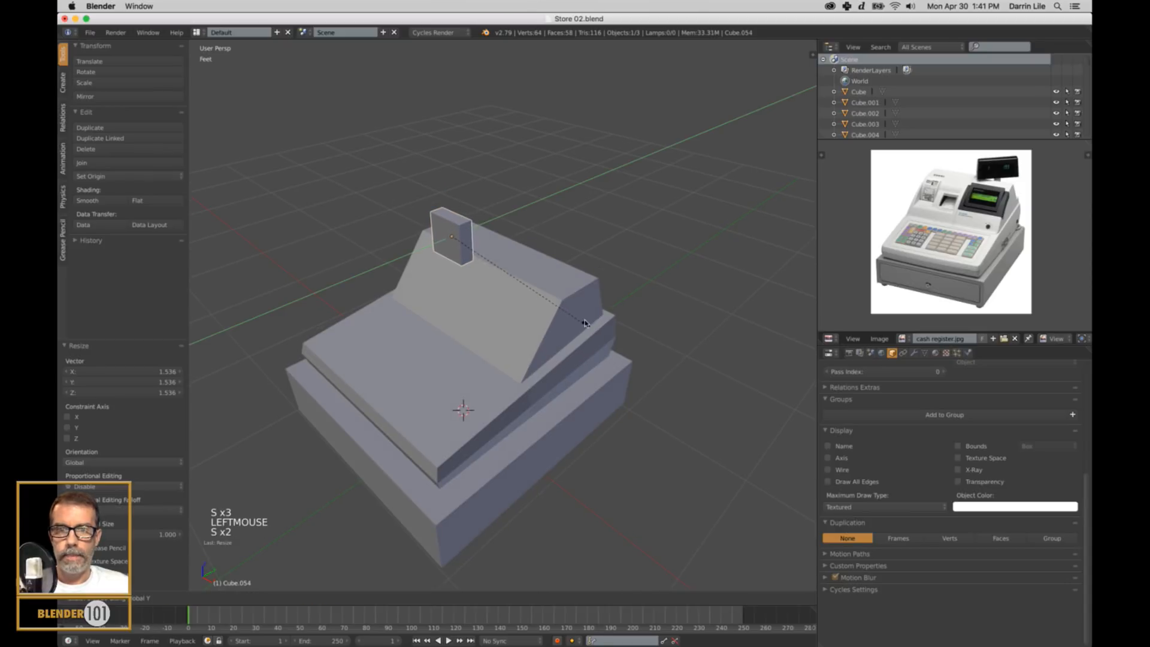
{"action": "left_click", "coordinate": [521, 362]}
{"action": "middle_click_drag", "start_coordinate": [521, 362], "coordinate": [562, 356]}
{"action": "key", "text": "s"}
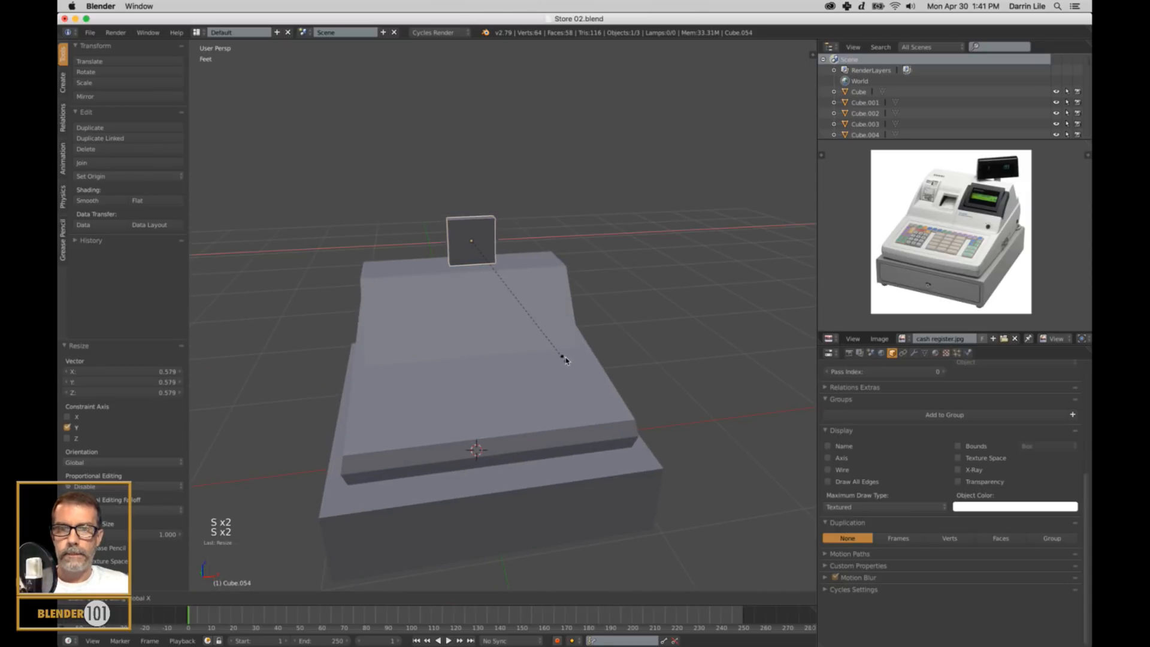
{"action": "left_click", "coordinate": [696, 431]}
{"action": "middle_click_drag", "start_coordinate": [700, 435], "coordinate": [641, 416]}
Move the display panel about 6.55" along Y to the register's rear and lower it about 1.55" along Z.
{"action": "middle_click_drag", "start_coordinate": [557, 224], "coordinate": [524, 226]}
{"action": "scroll", "coordinate": [523, 228], "scroll_direction": "up", "scroll_amount": 1}
{"action": "left_click_drag", "start_coordinate": [502, 208], "coordinate": [594, 248]}
{"action": "key", "text": "KP_Decimal"}
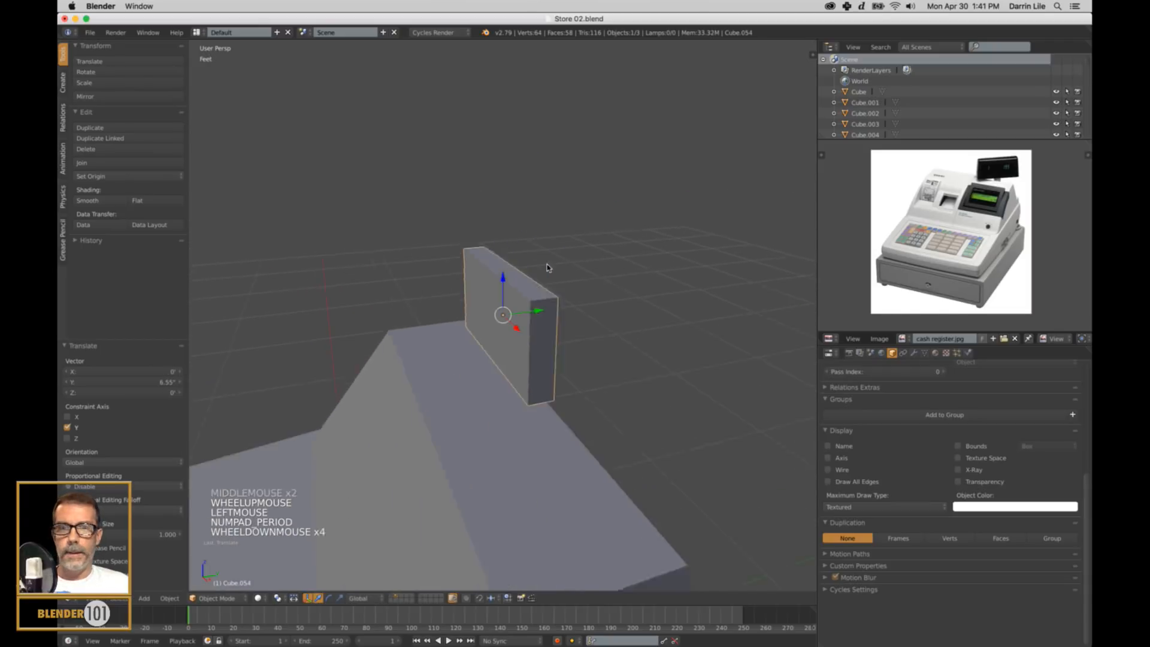
{"action": "scroll", "coordinate": [546, 264], "scroll_direction": "down", "scroll_amount": 7}
{"action": "mouse_move", "coordinate": [501, 293]}
{"action": "left_mouse_down"}
{"action": "mouse_move", "coordinate": [500, 317]}
{"action": "mouse_move", "coordinate": [501, 305]}
{"action": "left_mouse_up"}
Shift the display panel about 5.99" along X to the register's rear corner and raise it about 0.9" above the top.
{"action": "scroll", "coordinate": [500, 306], "scroll_direction": "down", "scroll_amount": 2}
{"action": "left_click_drag", "start_coordinate": [521, 351], "coordinate": [540, 382]}
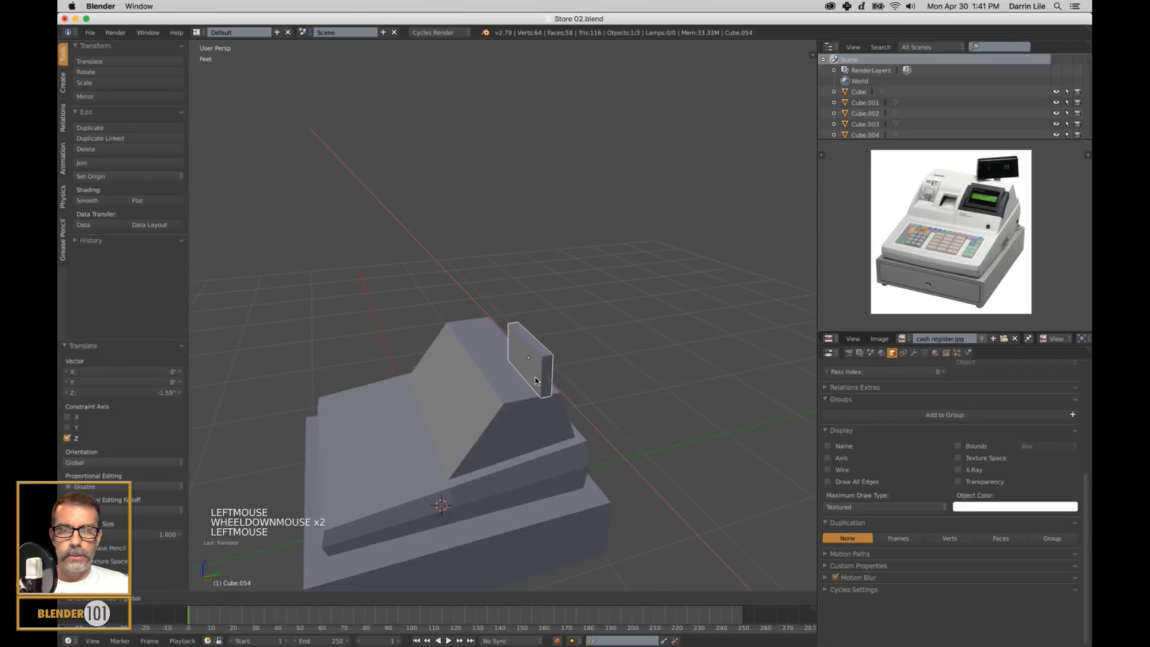
{"action": "middle_click_drag", "start_coordinate": [540, 382], "coordinate": [567, 308]}
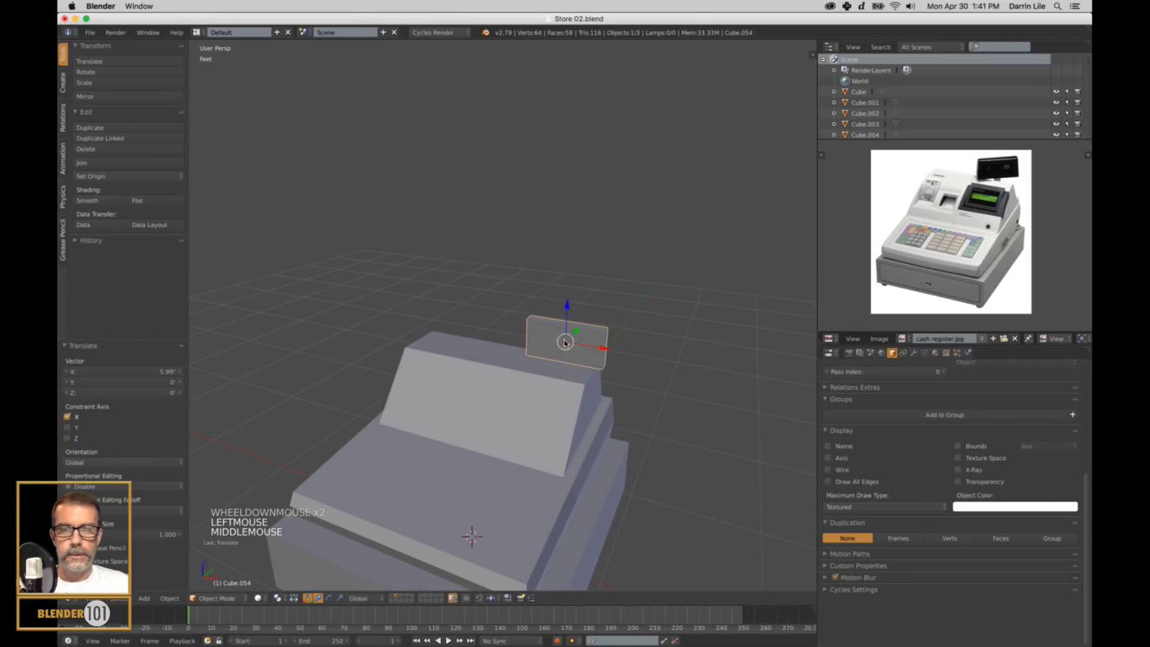
{"action": "left_click_drag", "start_coordinate": [567, 306], "coordinate": [567, 296]}
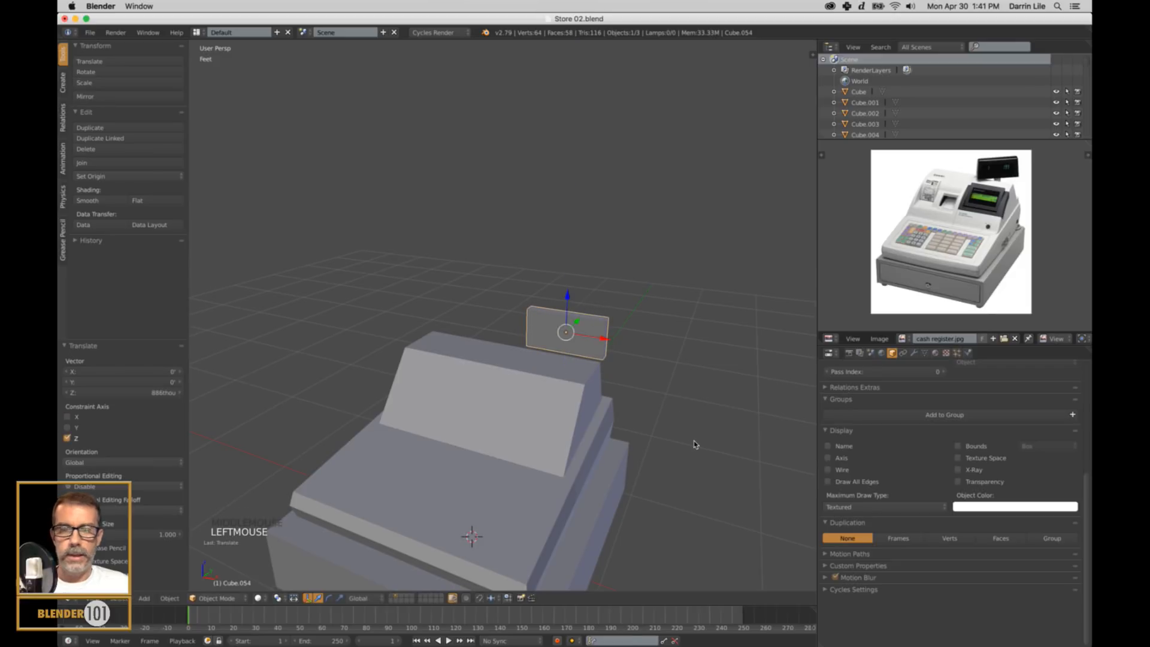
Rotate the display panel about 33.8° around Z.
{"action": "key", "text": "r"}
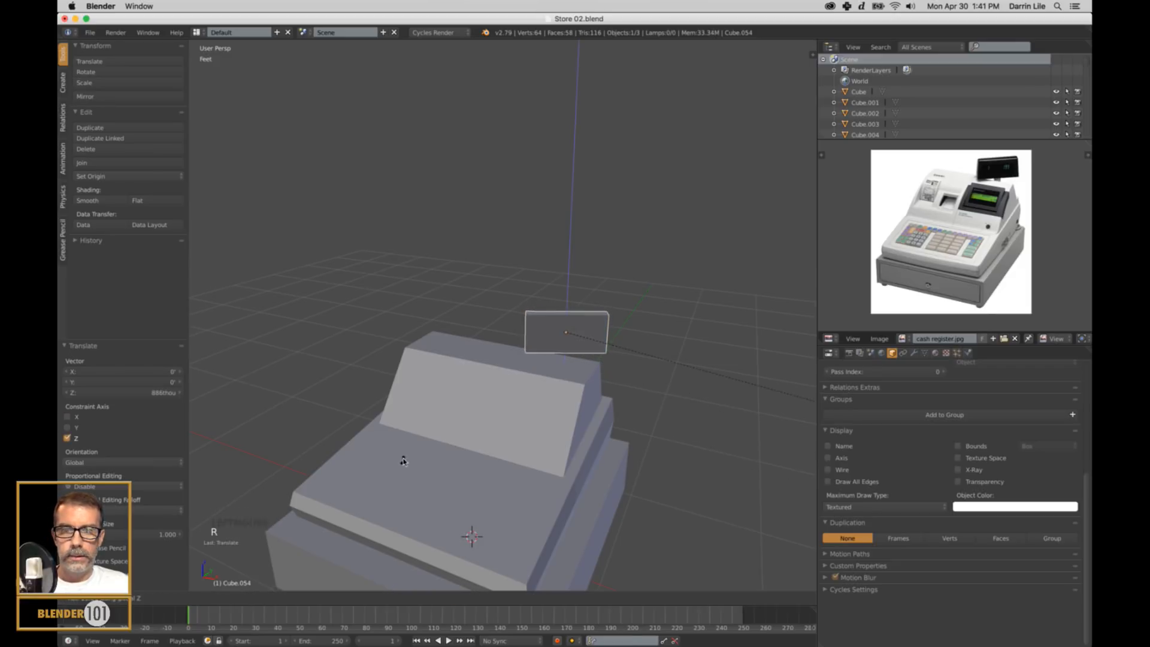
{"action": "left_click", "coordinate": [654, 418]}
{"action": "scroll", "coordinate": [655, 414], "scroll_direction": "down", "scroll_amount": 2}
{"action": "middle_click_drag", "start_coordinate": [653, 412], "coordinate": [615, 419]}
Snap the 3D cursor to the display panel and add a cylinder there for its support post.
{"action": "key", "text": "shift+s"}
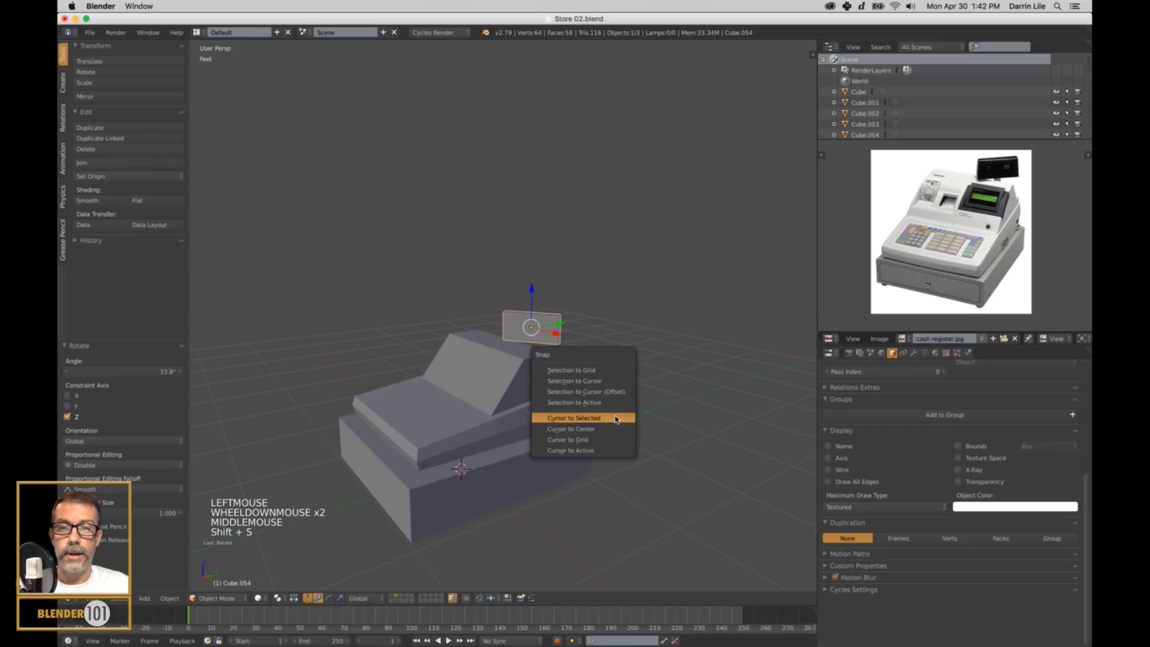
{"action": "left_click", "coordinate": [606, 416]}
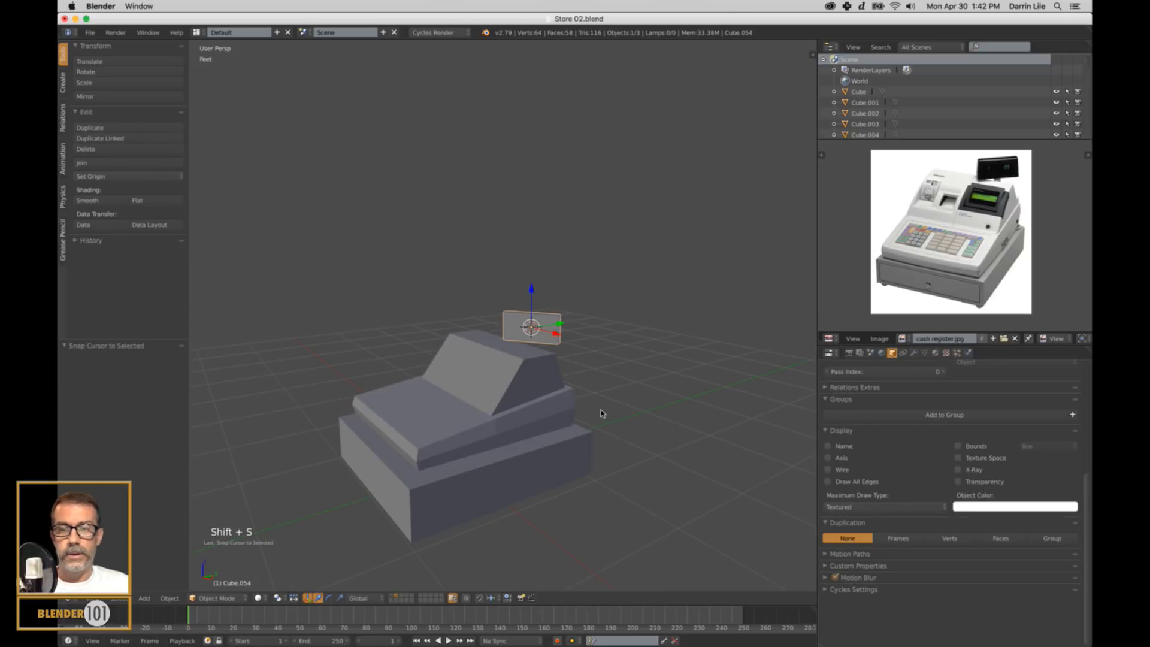
{"action": "key", "text": "shift+a"}
{"action": "mouse_move", "coordinate": [602, 413]}
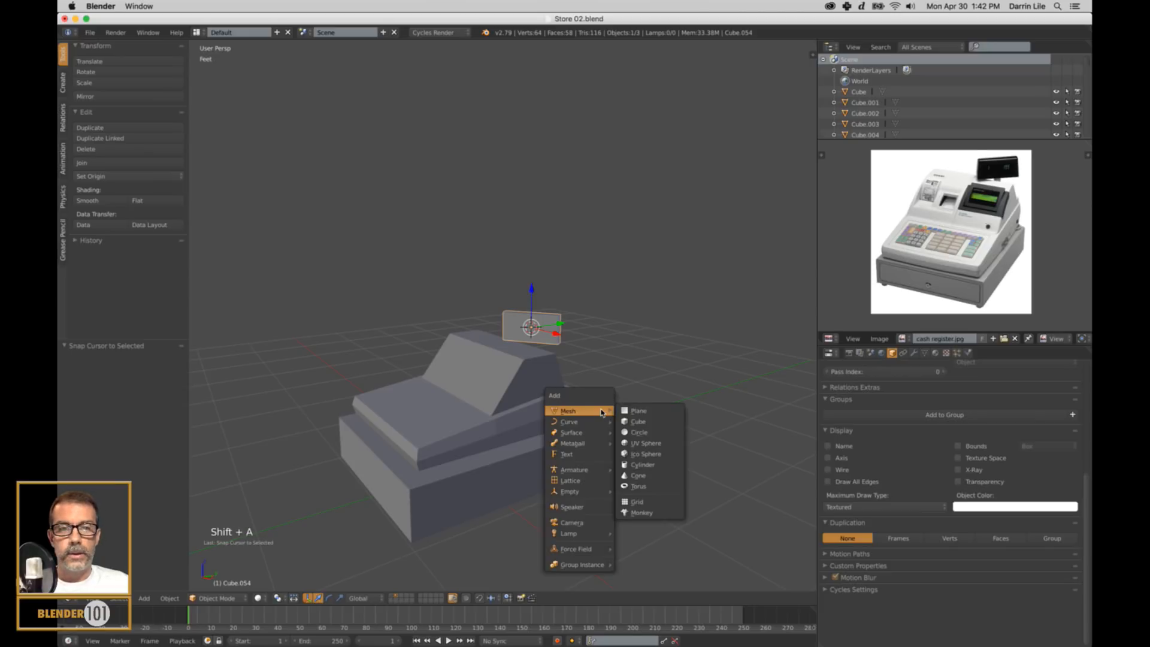
{"action": "left_click", "coordinate": [642, 464]}
Set the new cylinder to 16 vertices with its cap fill type set to Nothing.
{"action": "left_click", "coordinate": [107, 376]}
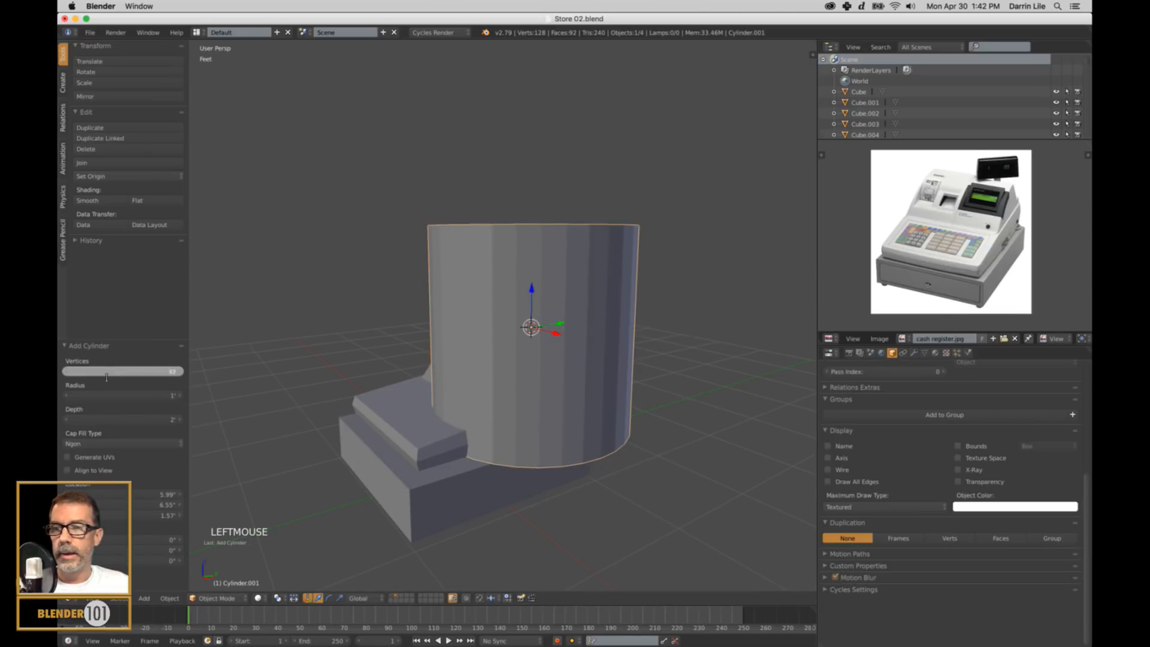
{"action": "type", "text": "16"}
{"action": "key", "text": "Return"}
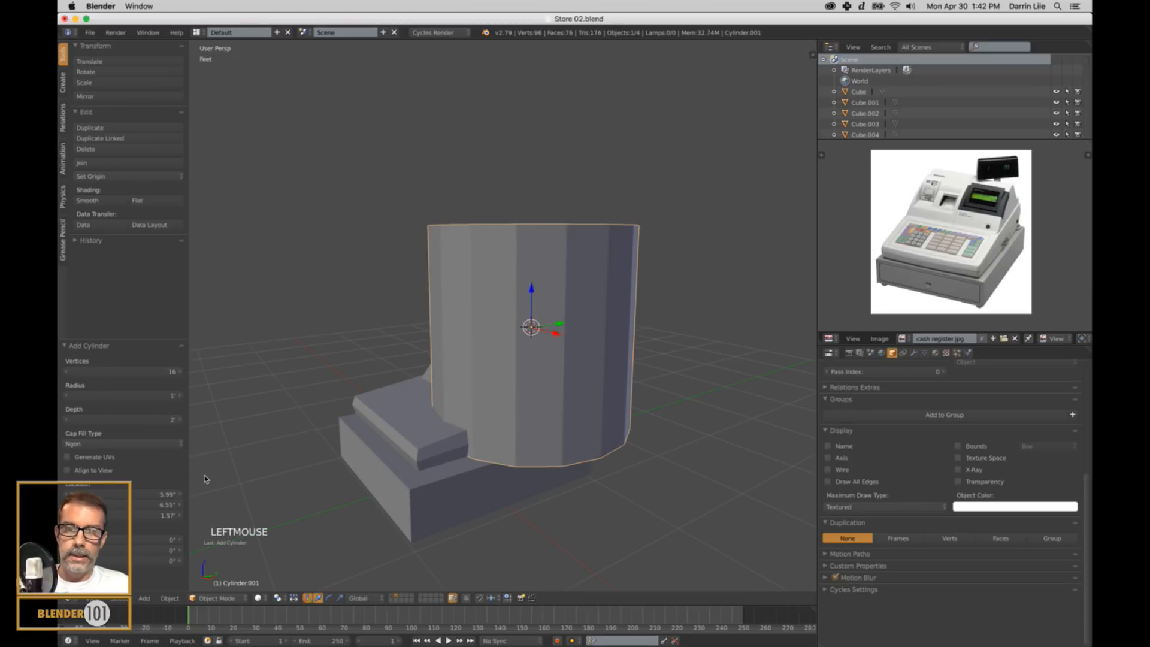
{"action": "left_click", "coordinate": [114, 443]}
{"action": "left_click", "coordinate": [100, 432]}
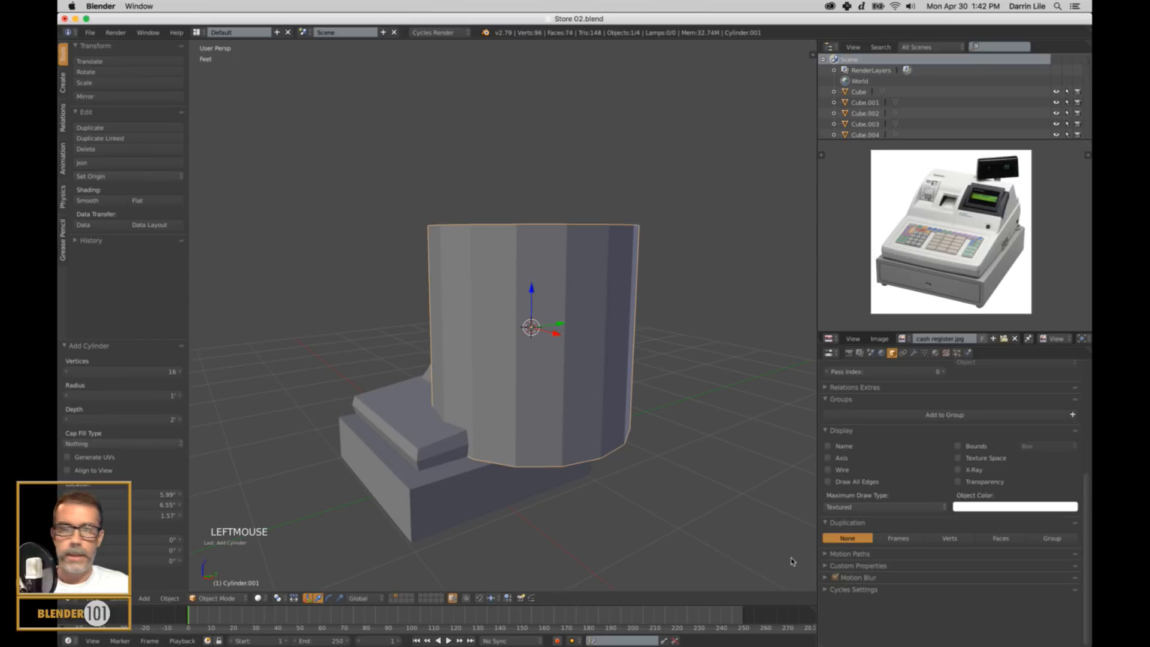
Scale the cylinder down to about 0.045, stretch it along Z to about 2.228, and shrink it uniformly to about 0.868.
{"action": "key", "text": "s"}
{"action": "key", "text": "s"}
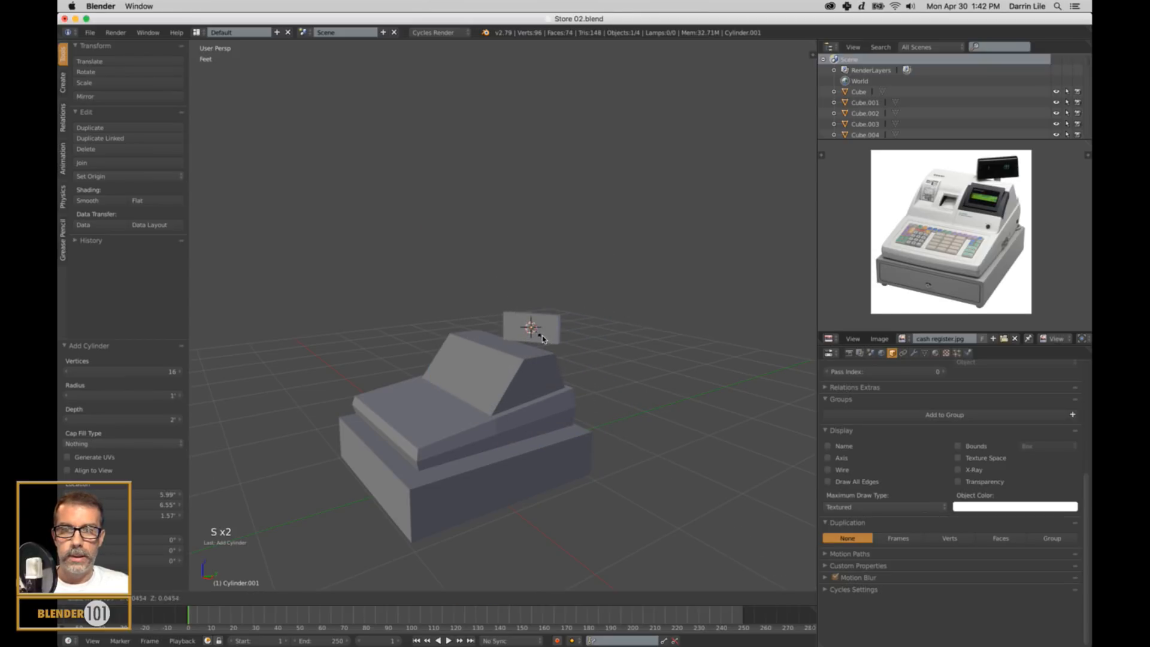
{"action": "left_click", "coordinate": [542, 339]}
{"action": "key", "text": "s"}
{"action": "key", "text": "z"}
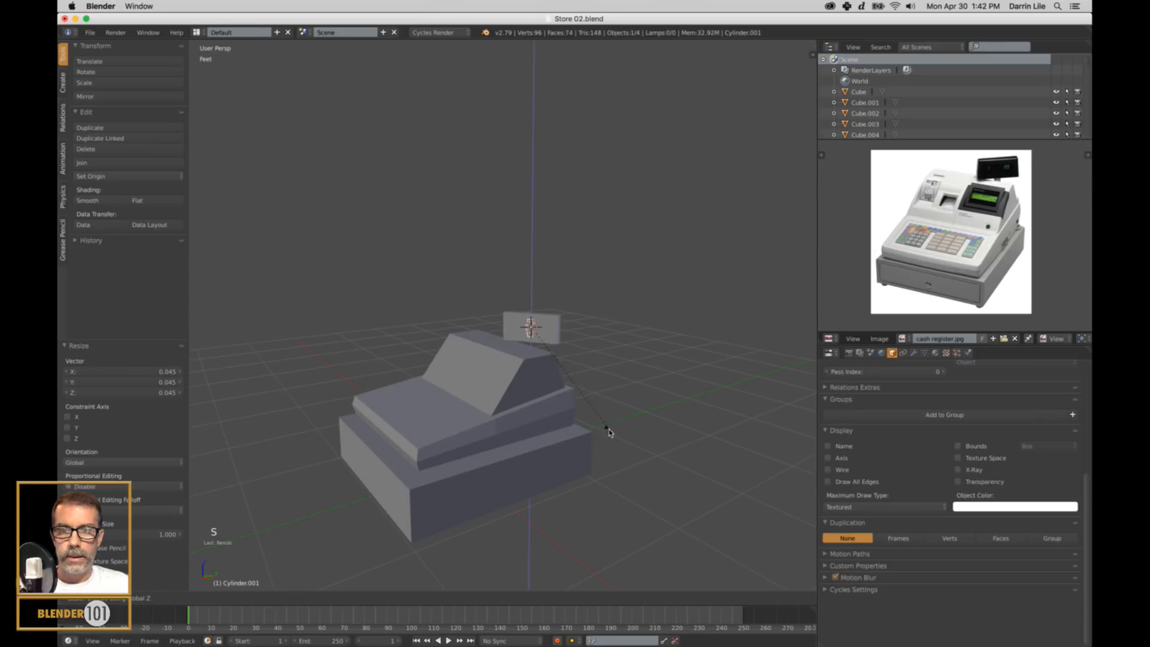
{"action": "left_click", "coordinate": [682, 534]}
{"action": "key", "text": "s"}
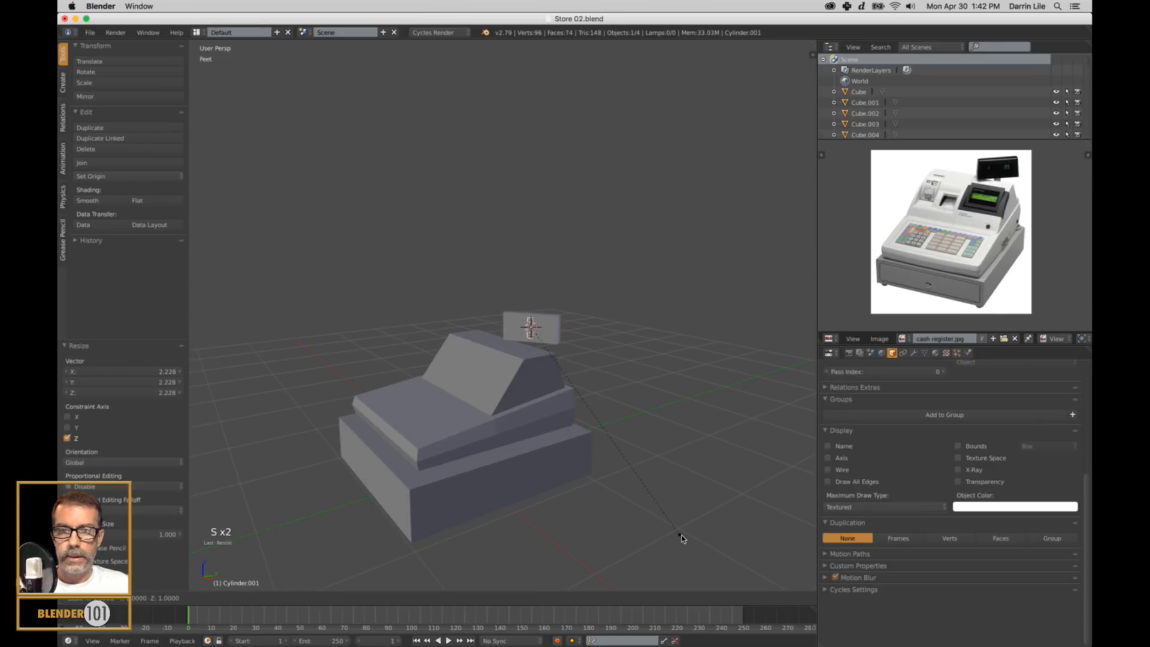
{"action": "left_click", "coordinate": [655, 514]}
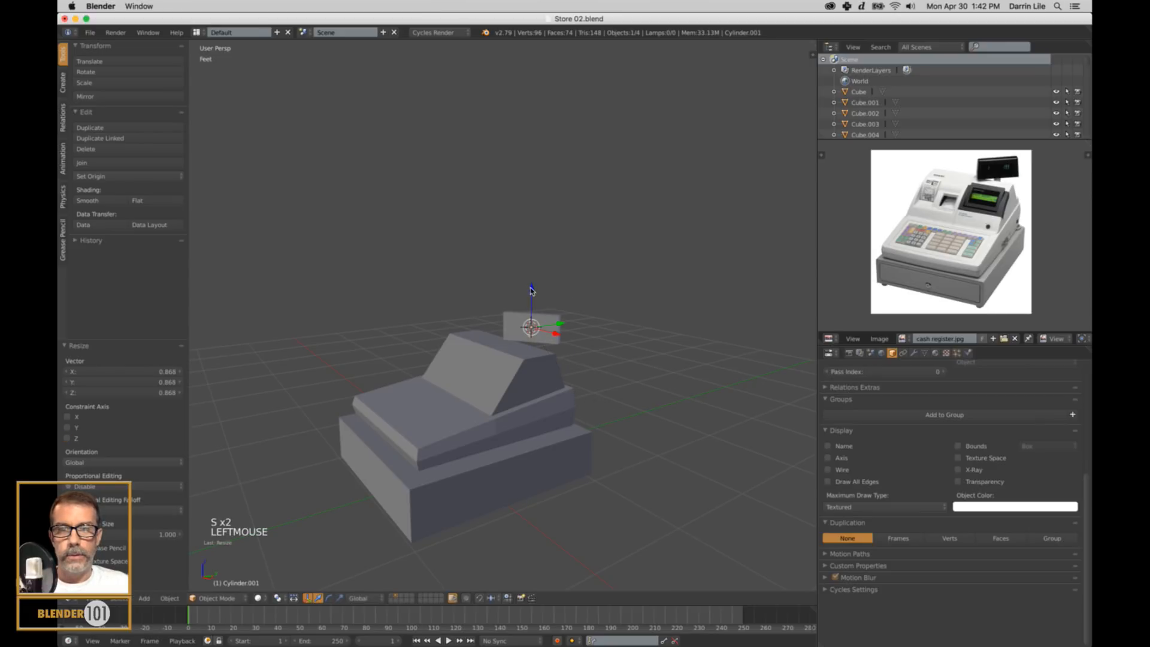
Lower the cylinder about 2.25" along Z between the display panel and register top, and scale it to about 0.786.
{"action": "left_click_drag", "start_coordinate": [531, 291], "coordinate": [535, 312]}
{"action": "scroll", "coordinate": [631, 427], "scroll_direction": "up", "scroll_amount": 4}
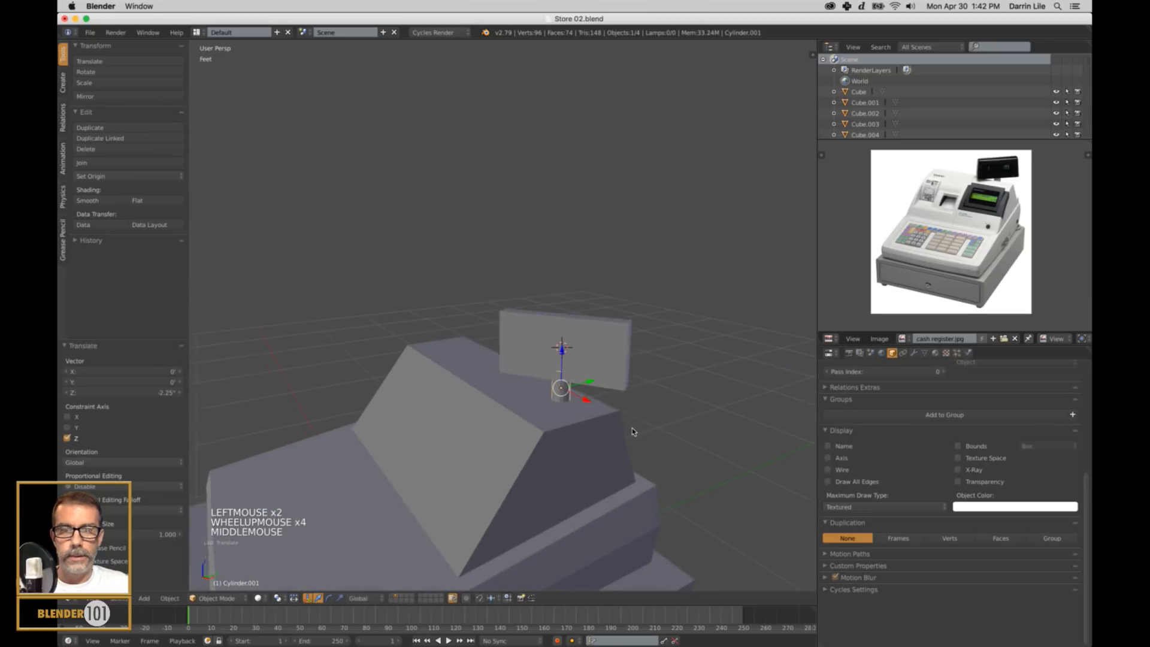
{"action": "key", "text": "s"}
{"action": "left_click", "coordinate": [636, 479]}
{"action": "scroll", "coordinate": [585, 457], "scroll_direction": "down", "scroll_amount": 6}
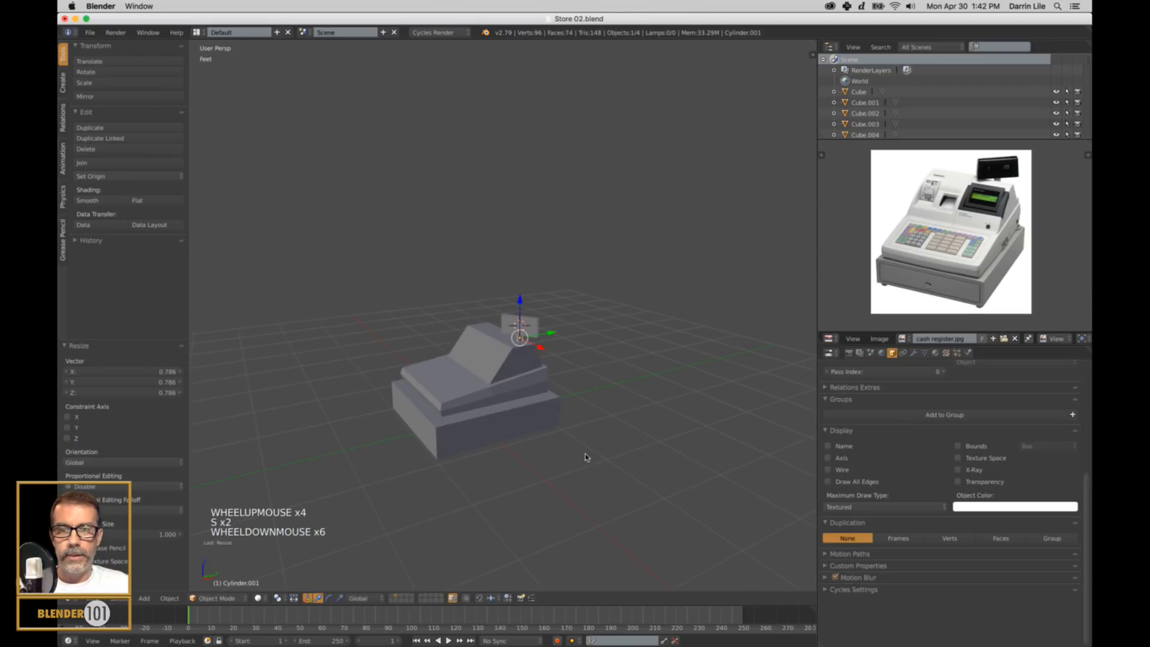
Reset the 3D cursor to the scene center and frame the whole cash register.
{"action": "middle_click_drag", "start_coordinate": [585, 444], "coordinate": [593, 485]}
{"action": "key", "text": "shift+c"}
{"action": "scroll", "coordinate": [597, 454], "scroll_direction": "up", "scroll_amount": 4}
{"action": "scroll", "coordinate": [596, 454], "scroll_direction": "down", "scroll_amount": 7}
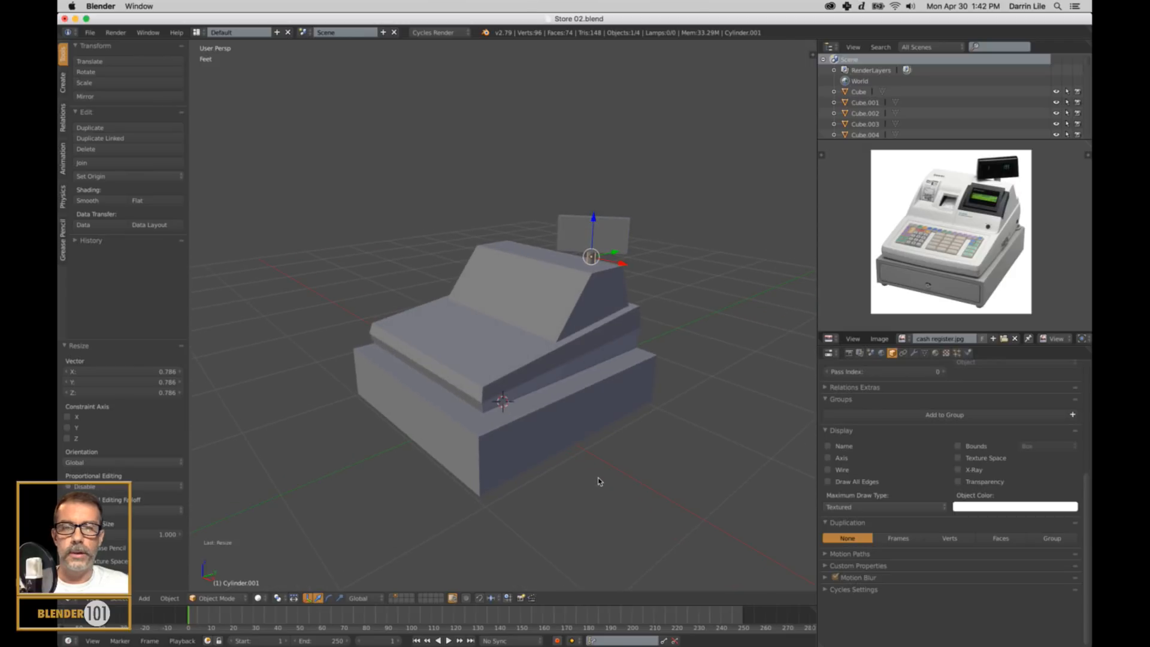
{"action": "scroll", "coordinate": [598, 482], "scroll_direction": "down", "scroll_amount": 2}
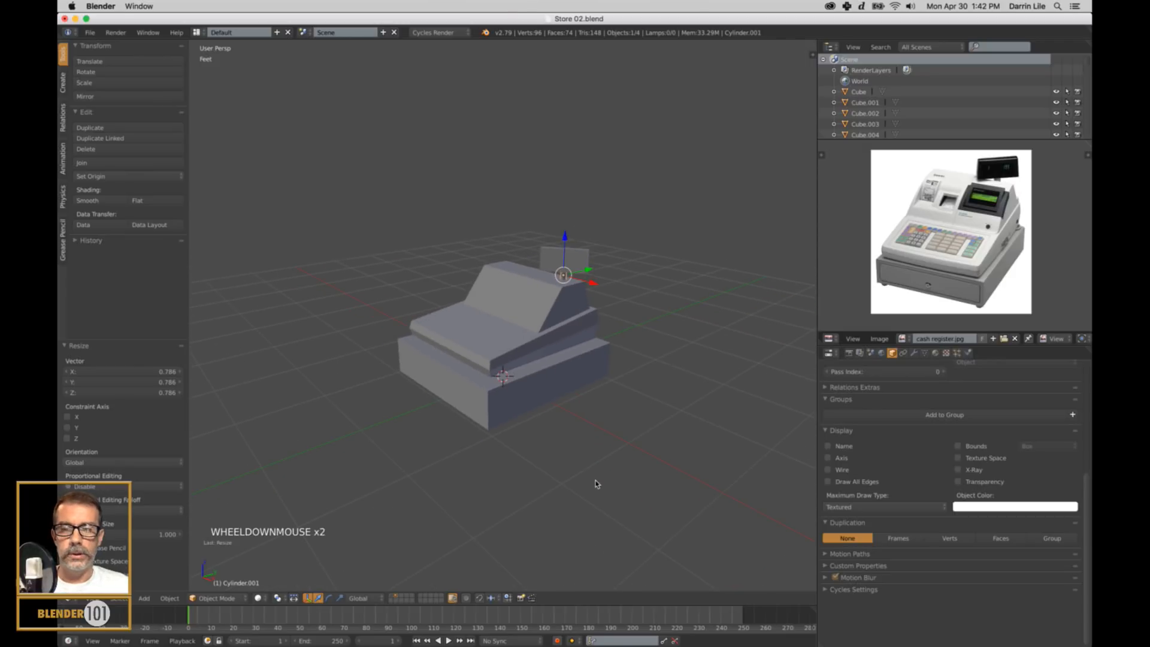
Select all the cash register parts and join them into one object.
{"action": "key", "text": "a"}
{"action": "key", "text": "a"}
{"action": "key", "text": "a"}
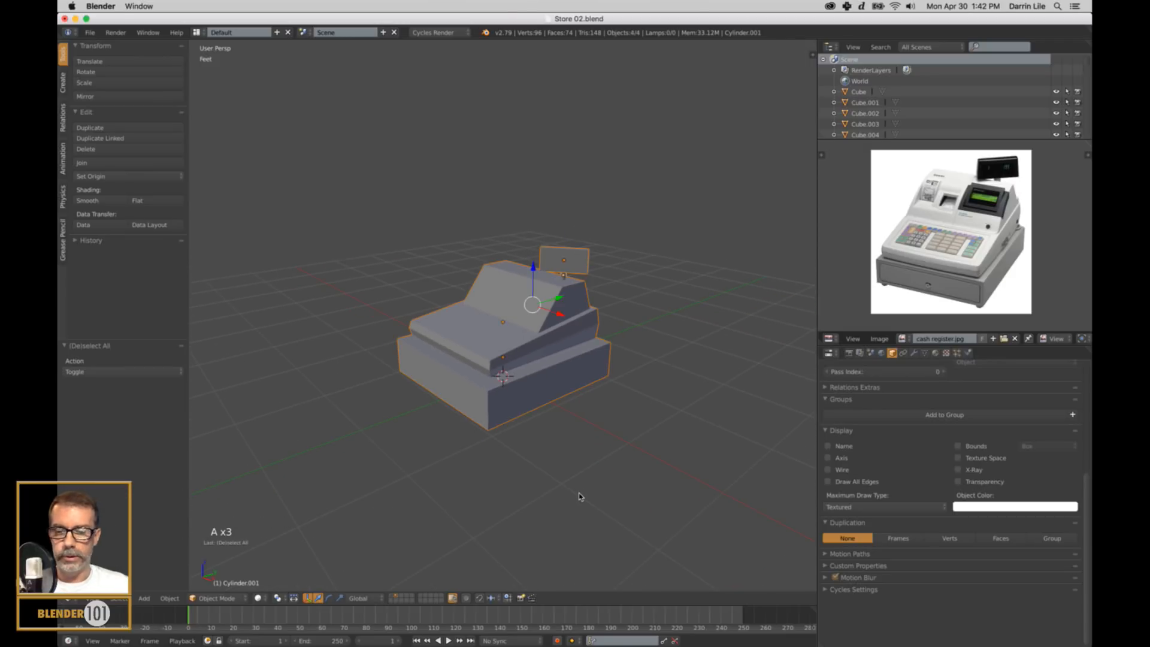
{"action": "key", "text": "ctrl+j"}
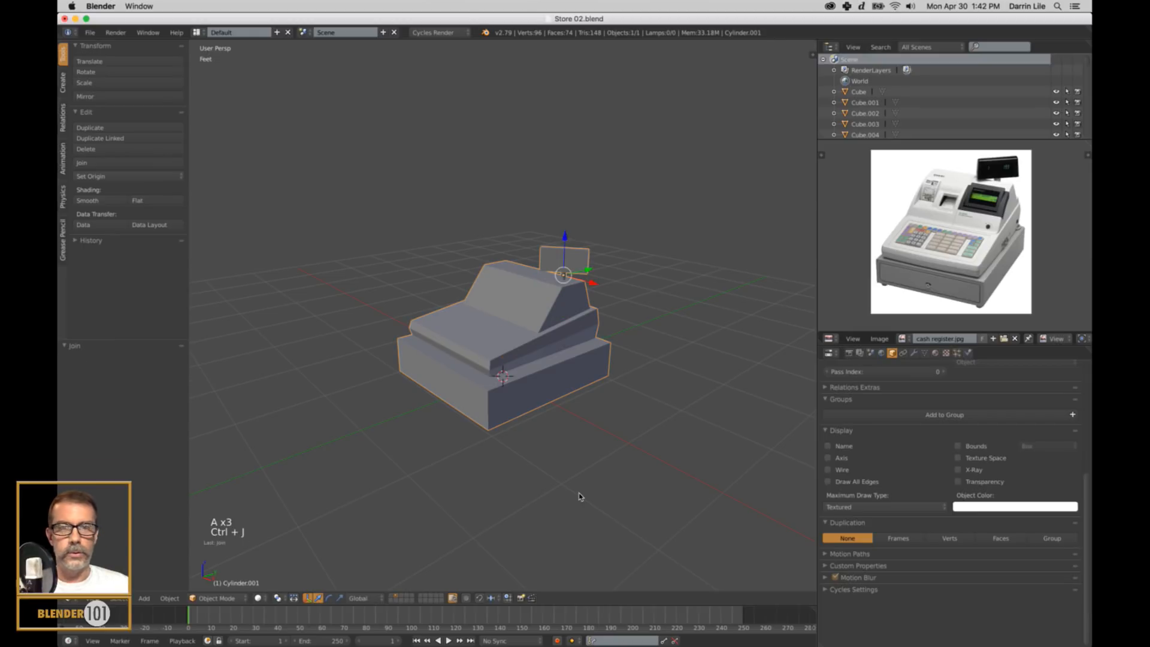
Set the joined cash register's origin to the 3D cursor.
{"action": "scroll", "coordinate": [585, 474], "scroll_direction": "down", "scroll_amount": 2}
{"action": "middle_click_drag", "start_coordinate": [585, 474], "coordinate": [583, 473]}
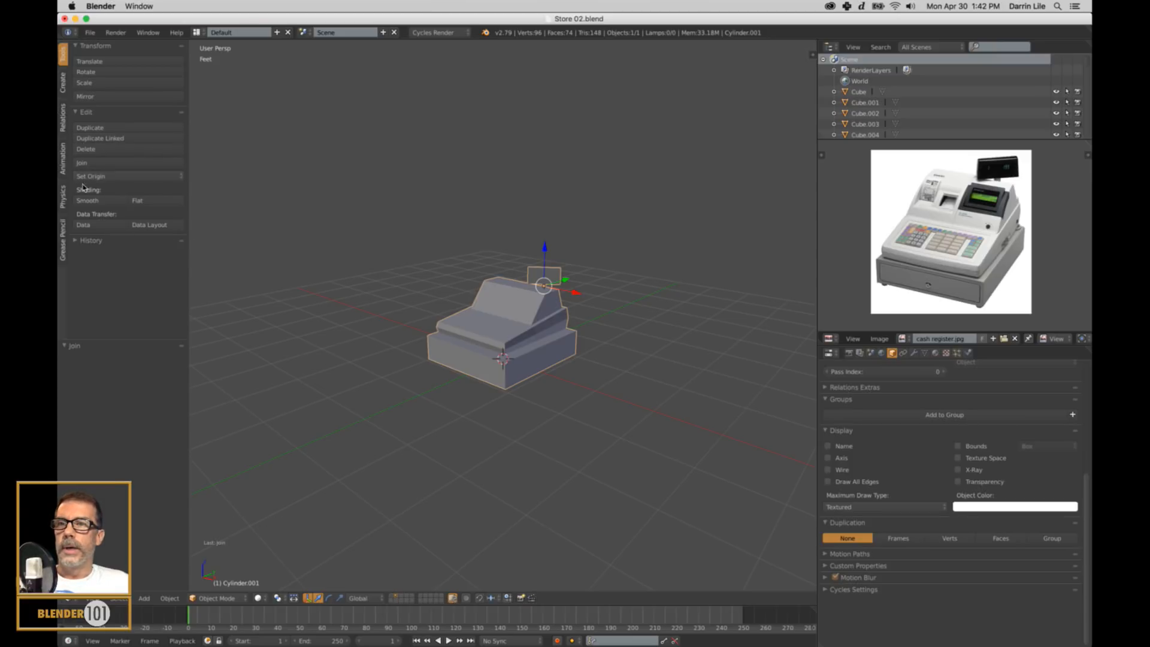
{"action": "left_click", "coordinate": [100, 176]}
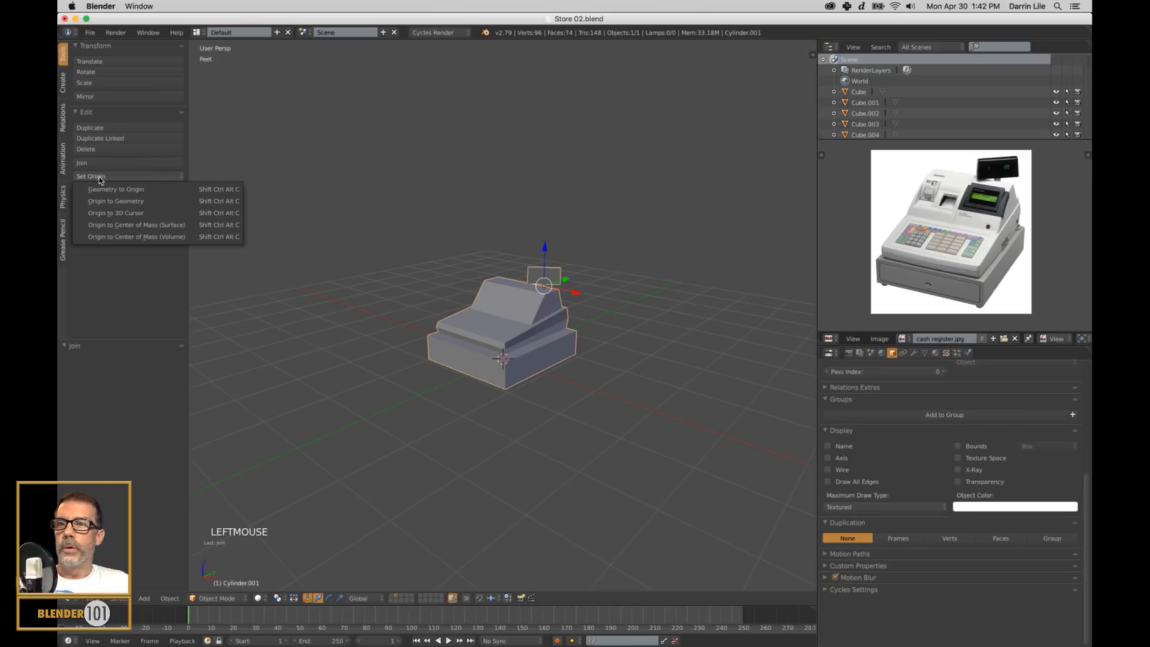
{"action": "left_click", "coordinate": [126, 213]}
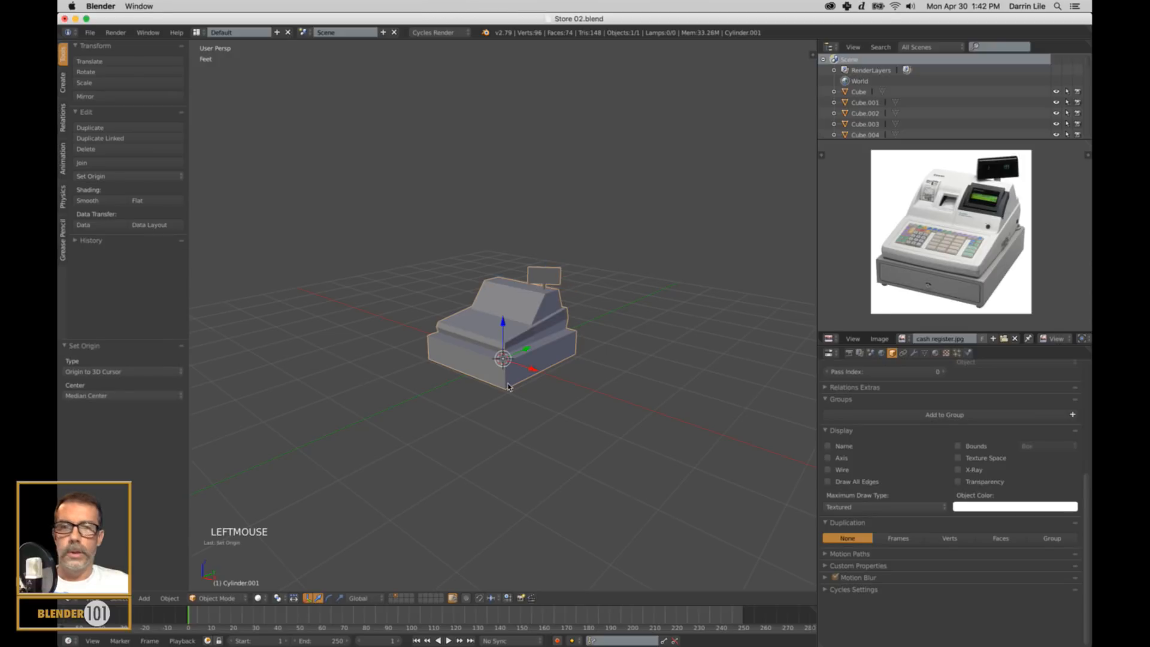
Show the store's layer together with the cash register and move the register about 4.85' along X onto the checkout counter.
{"action": "left_click", "coordinate": [393, 598], "text": "shift"}
{"action": "scroll", "coordinate": [554, 294], "scroll_direction": "down", "scroll_amount": 9}
{"action": "mouse_move", "coordinate": [531, 303]}
{"action": "middle_mouse_down"}
{"action": "mouse_move", "coordinate": [540, 330]}
{"action": "mouse_move", "coordinate": [527, 324]}
{"action": "middle_mouse_up"}
{"action": "left_click_drag", "start_coordinate": [506, 295], "coordinate": [583, 319]}
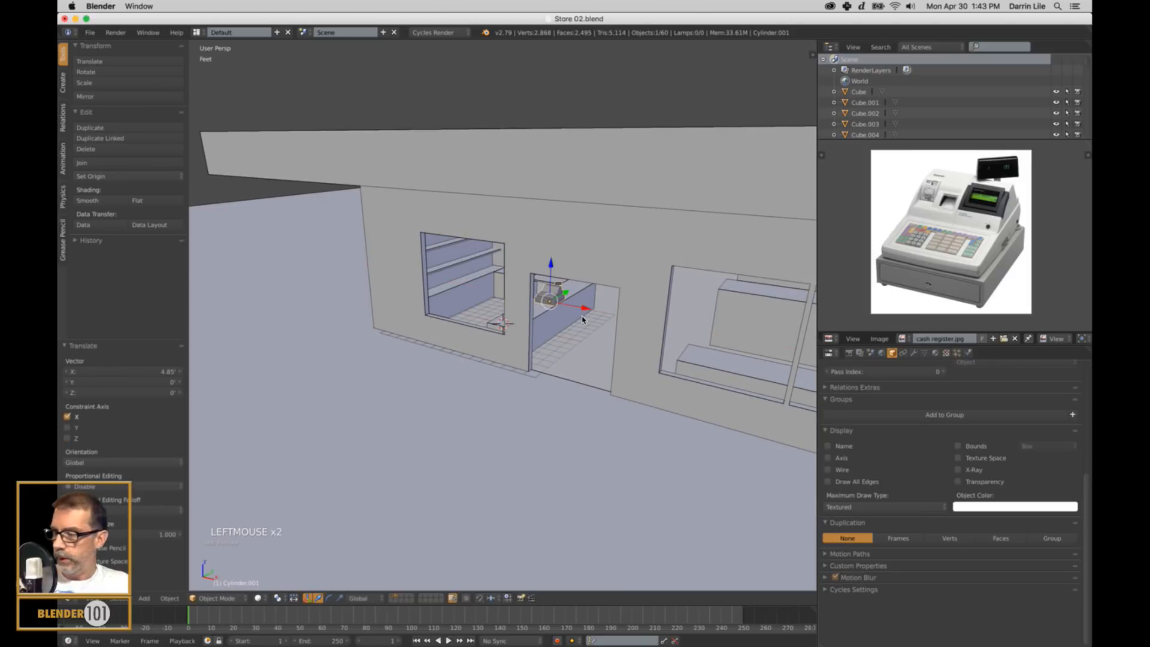
{"action": "key", "text": "KP_Decimal"}
{"action": "scroll", "coordinate": [617, 338], "scroll_direction": "down", "scroll_amount": 6}
{"action": "middle_click_drag", "start_coordinate": [616, 338], "coordinate": [655, 329]}
Switch the displayed reference photo to IMG_0036.jpg.
{"action": "left_click", "coordinate": [879, 339]}
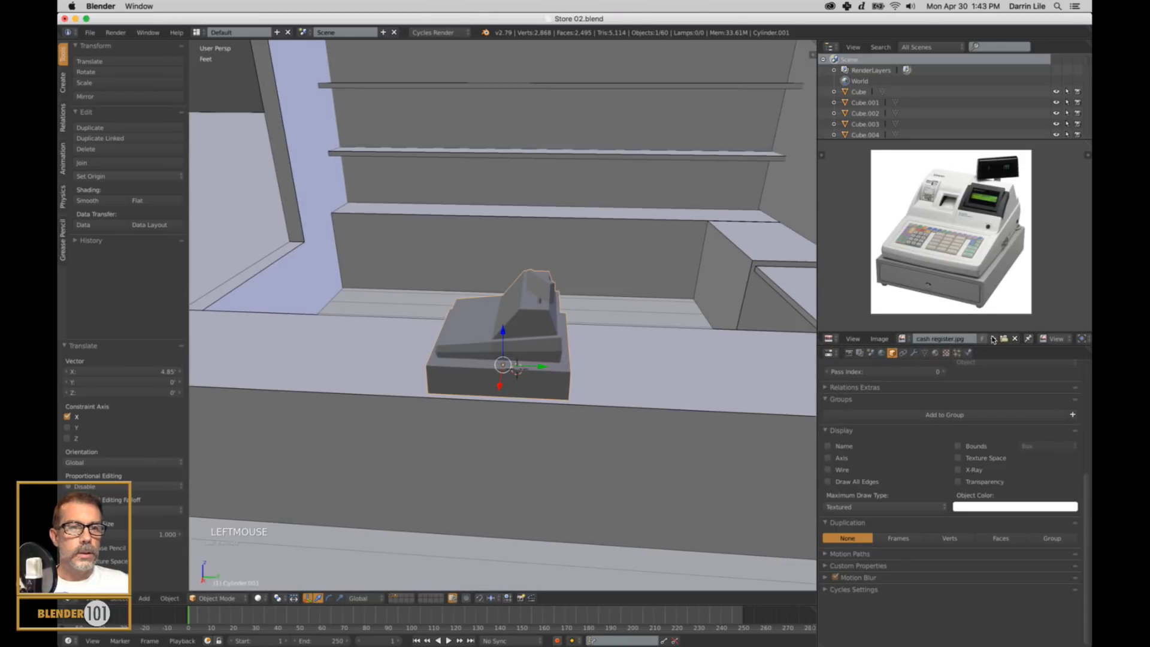
{"action": "left_click", "coordinate": [906, 339]}
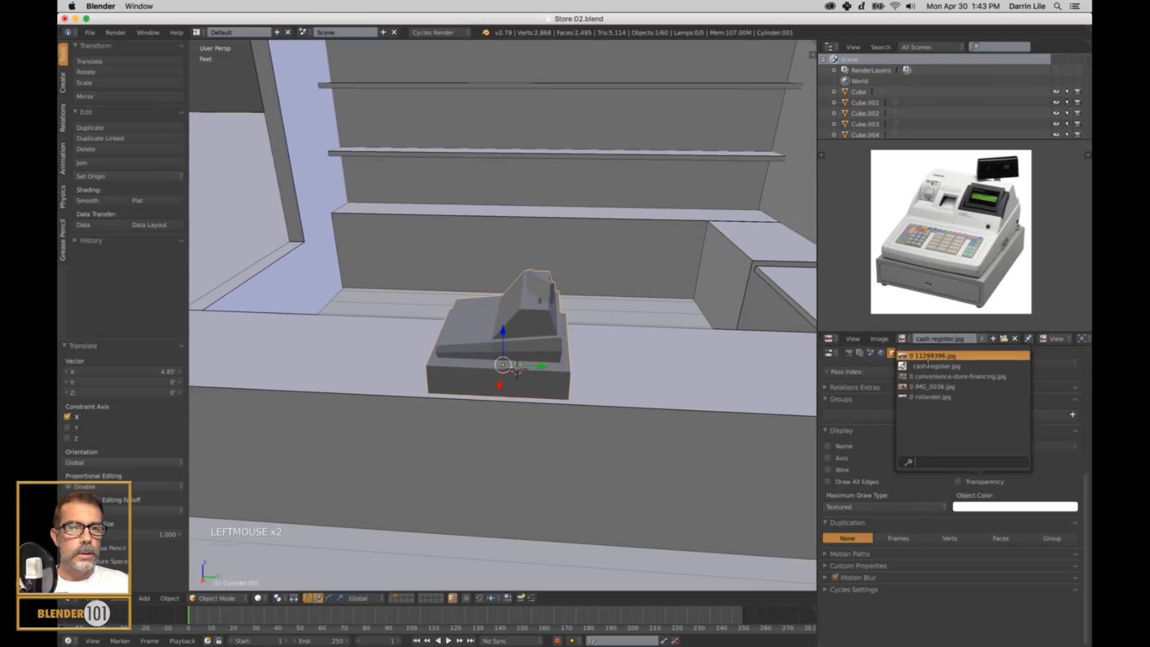
{"action": "left_click", "coordinate": [932, 386]}
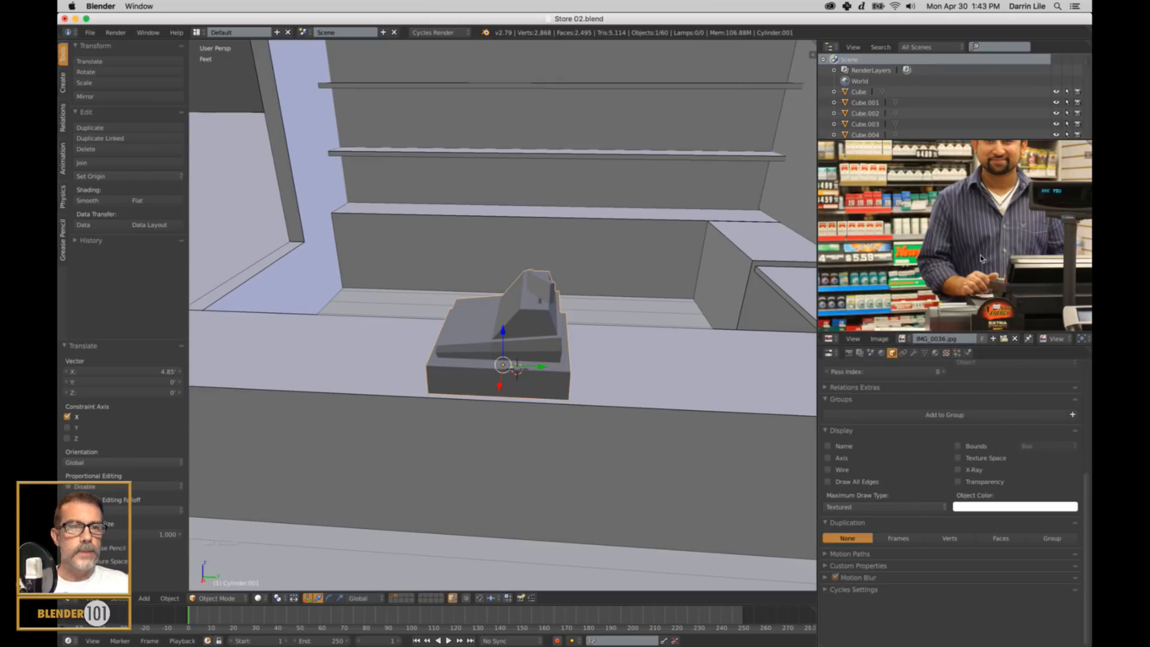
Rotate the cash register about 85.4° around Z on the checkout counter, following its orientation in the reference photo.
{"action": "scroll", "coordinate": [975, 265], "scroll_direction": "down", "scroll_amount": 4}
{"action": "scroll", "coordinate": [975, 265], "scroll_direction": "down", "scroll_amount": 2}
{"action": "scroll", "coordinate": [975, 266], "scroll_direction": "up", "scroll_amount": 3}
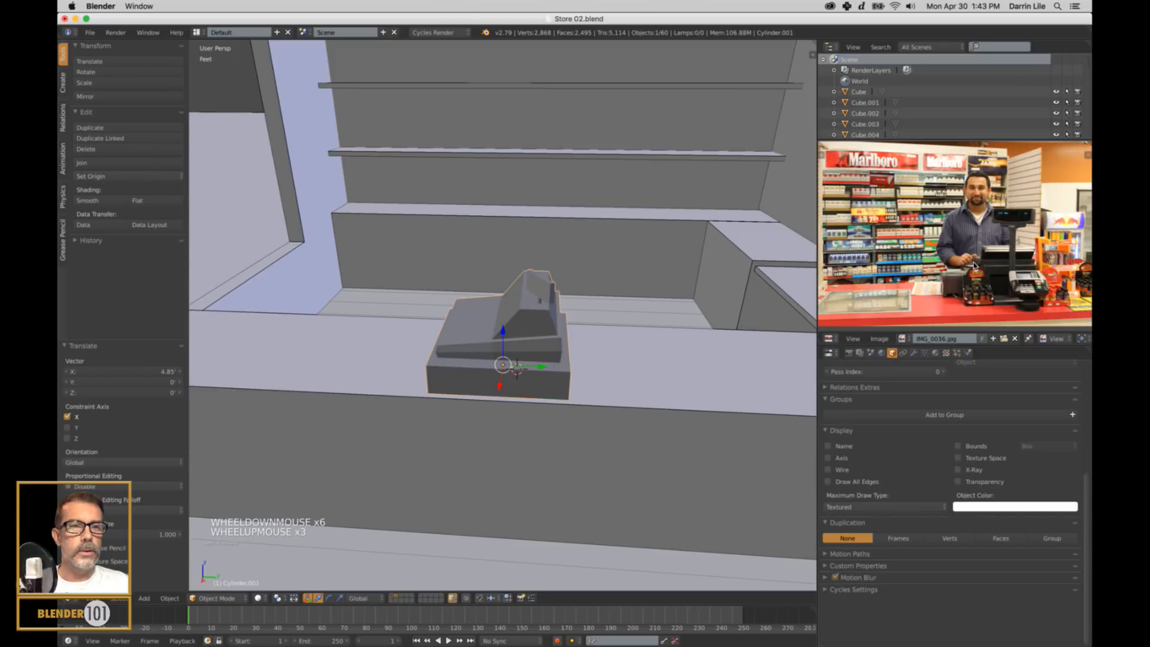
{"action": "middle_click_drag", "start_coordinate": [548, 353], "coordinate": [605, 390]}
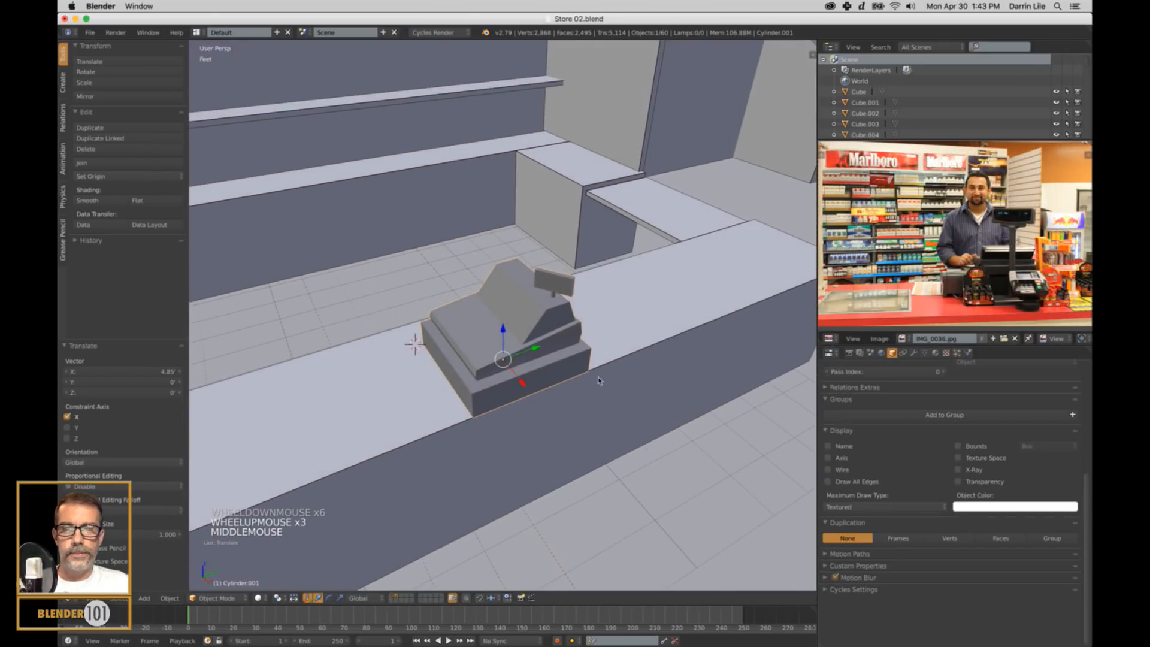
{"action": "key", "text": "r"}
{"action": "key", "text": "z"}
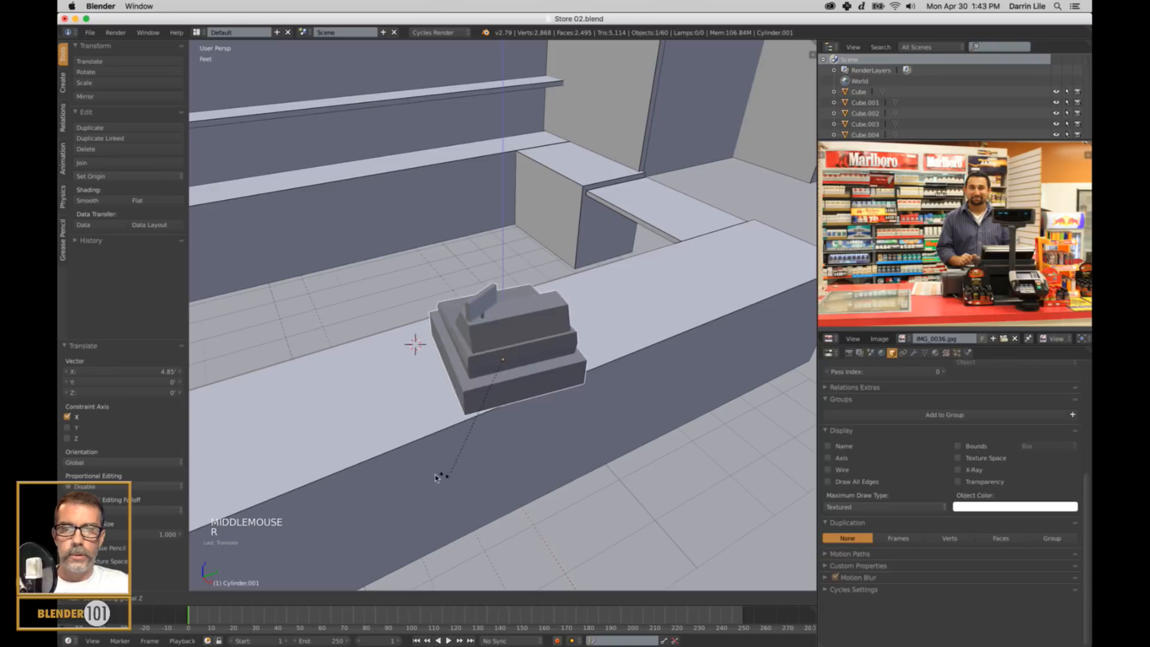
{"action": "left_click", "coordinate": [479, 465]}
{"action": "scroll", "coordinate": [479, 465], "scroll_direction": "down", "scroll_amount": 3}
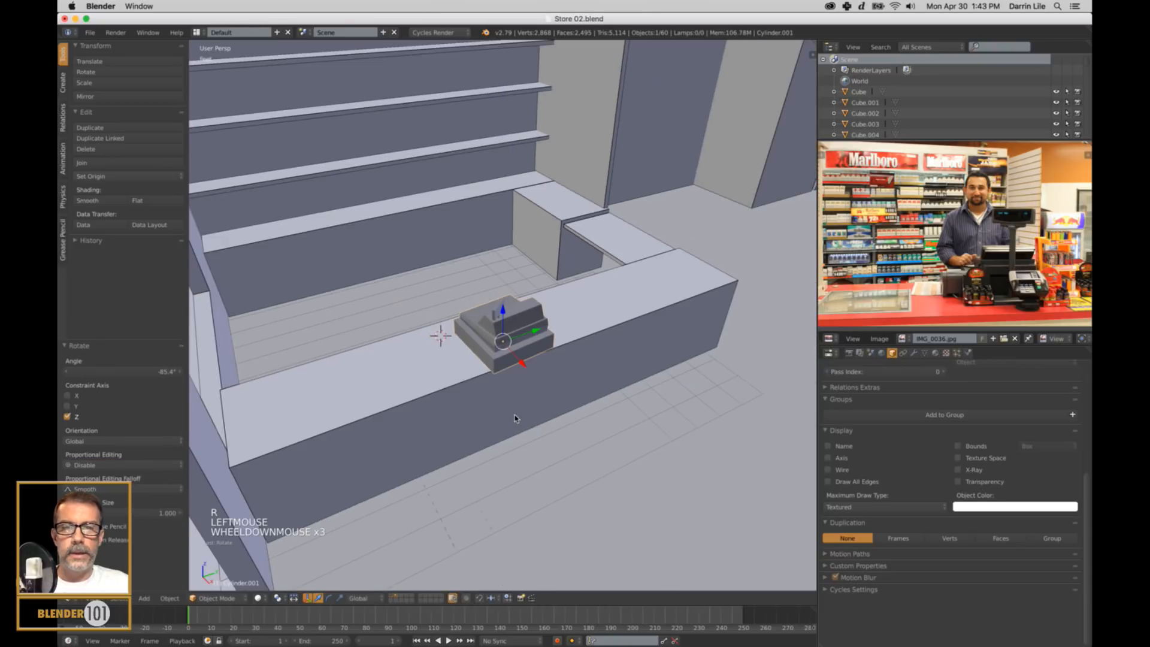
Select the person-sized reference block beside the gas pumps and move it to the store's entrance.
{"action": "middle_click_drag", "start_coordinate": [480, 464], "coordinate": [620, 456]}
{"action": "scroll", "coordinate": [575, 413], "scroll_direction": "down", "scroll_amount": 4}
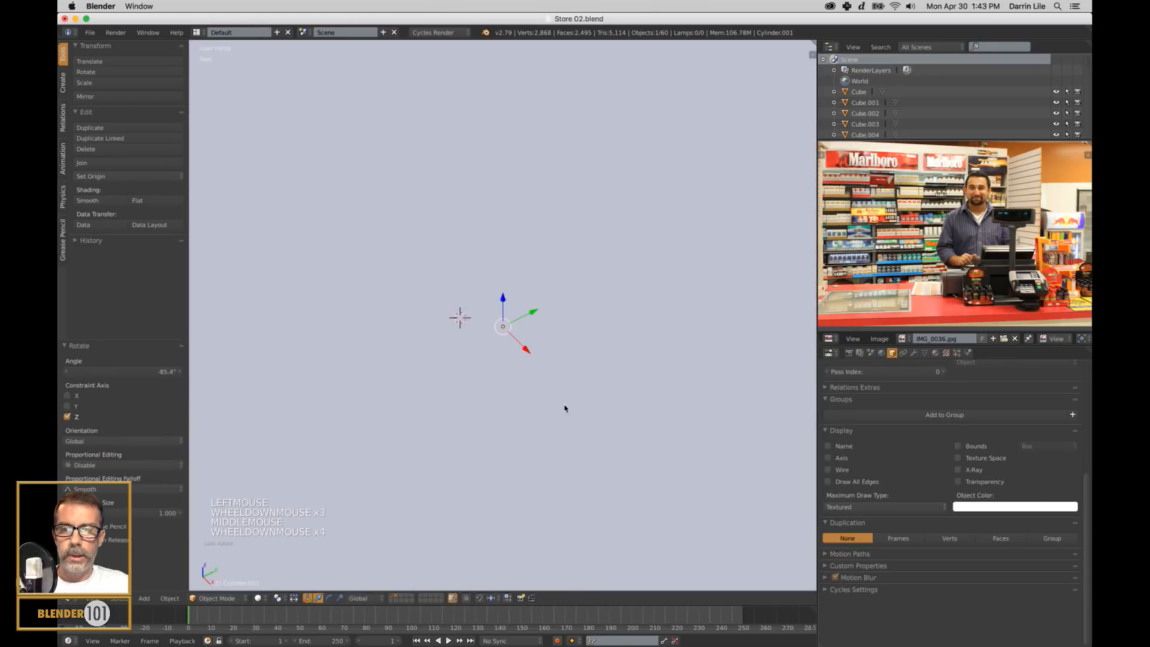
{"action": "scroll", "coordinate": [565, 405], "scroll_direction": "up", "scroll_amount": 5}
{"action": "scroll", "coordinate": [563, 401], "scroll_direction": "down", "scroll_amount": 10}
{"action": "middle_click_drag", "start_coordinate": [562, 401], "coordinate": [558, 419]}
{"action": "scroll", "coordinate": [557, 415], "scroll_direction": "down", "scroll_amount": 5}
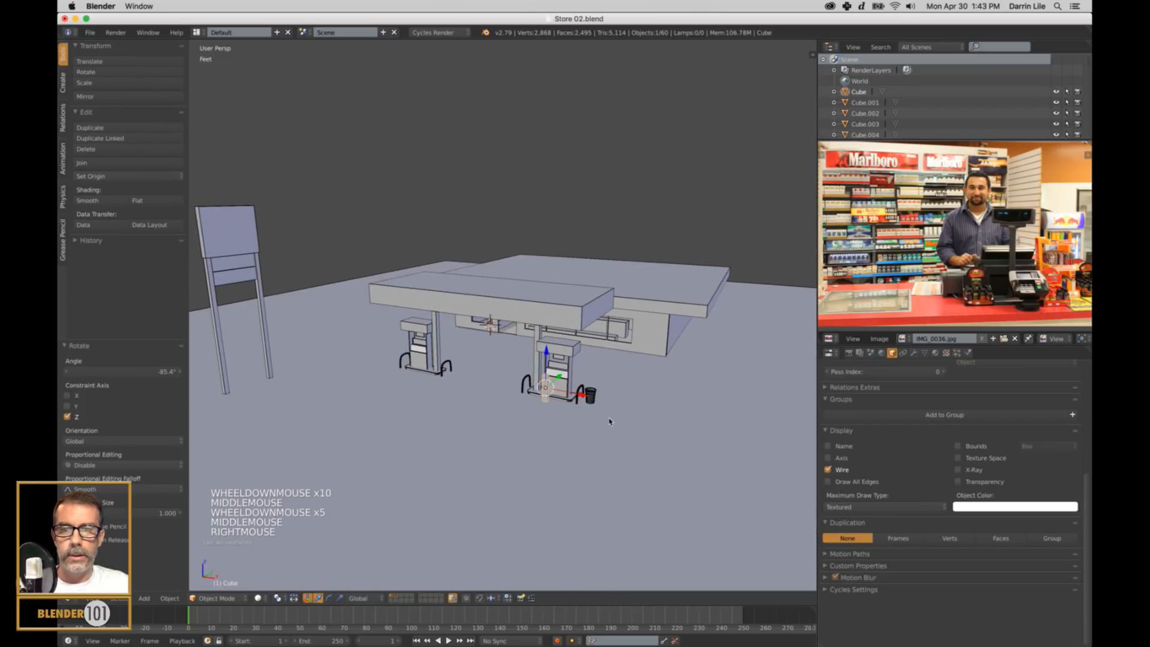
{"action": "right_click", "coordinate": [505, 384]}
{"action": "left_click", "coordinate": [510, 395]}
{"action": "left_click_drag", "start_coordinate": [511, 396], "coordinate": [521, 331]}
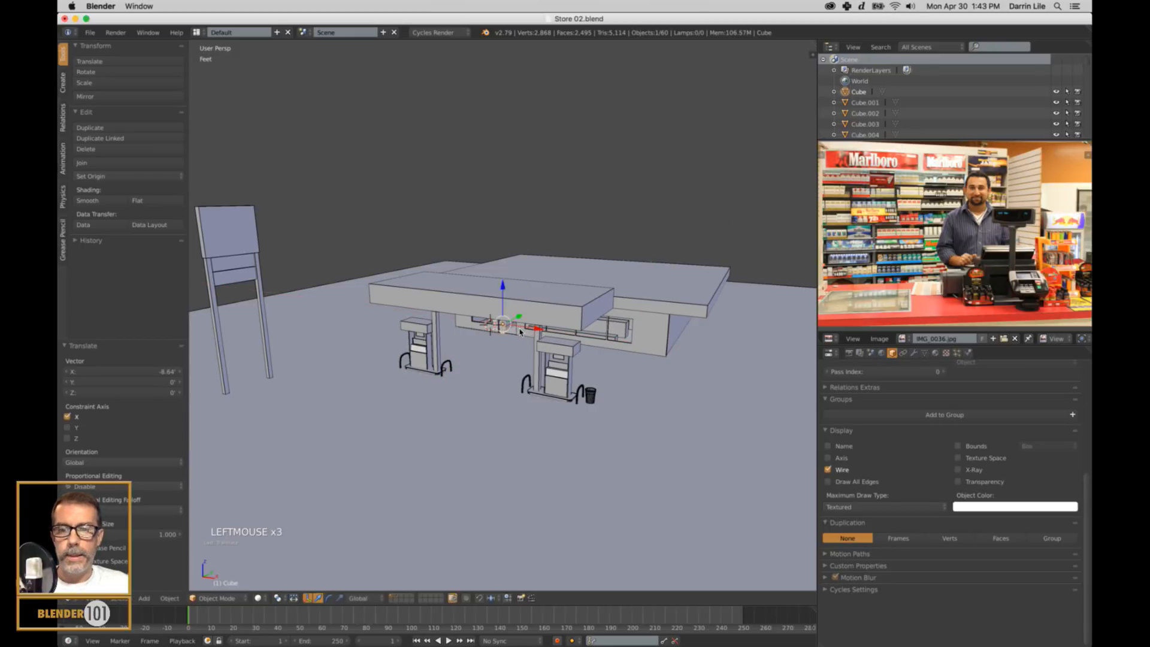
{"action": "key", "text": "KP_Decimal"}
{"action": "scroll", "coordinate": [519, 307], "scroll_direction": "down", "scroll_amount": 2}
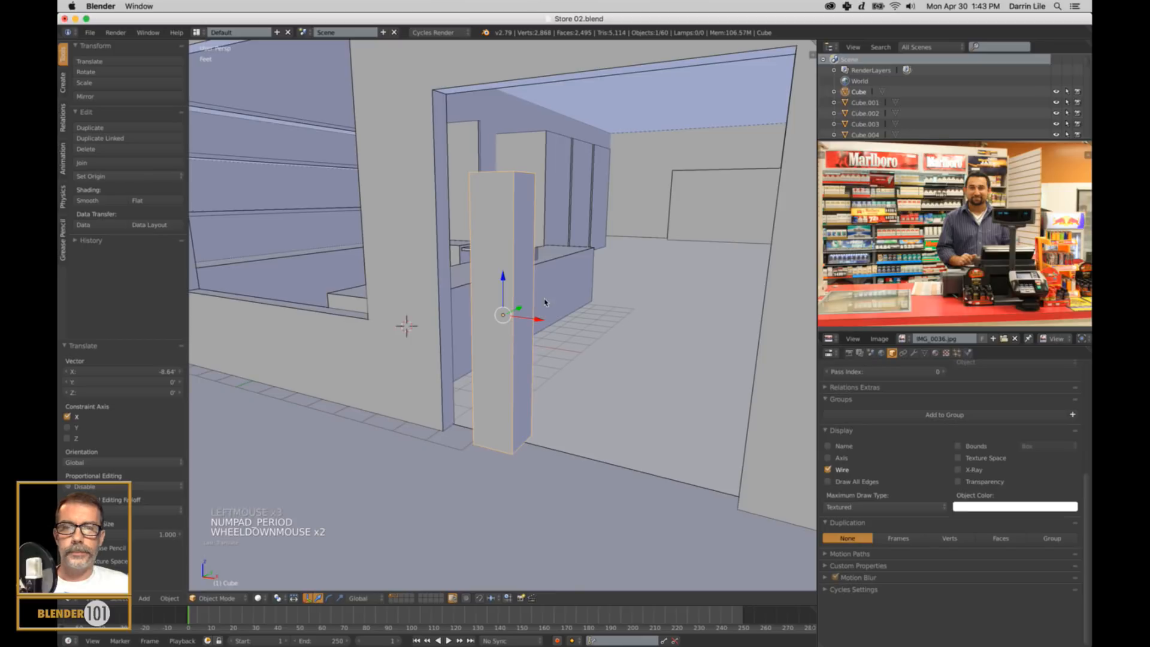
Move the reference block into the store to the cashier's place behind the checkout counter, finishing with about 2.81' along Y.
{"action": "left_click", "coordinate": [516, 307]}
{"action": "left_click_drag", "start_coordinate": [517, 308], "coordinate": [517, 265]}
{"action": "scroll", "coordinate": [603, 270], "scroll_direction": "down", "scroll_amount": 1}
{"action": "key", "text": "KP_Decimal"}
{"action": "scroll", "coordinate": [669, 335], "scroll_direction": "down", "scroll_amount": 5}
{"action": "middle_click_drag", "start_coordinate": [703, 334], "coordinate": [632, 381]}
{"action": "scroll", "coordinate": [667, 347], "scroll_direction": "up", "scroll_amount": 3}
{"action": "left_click_drag", "start_coordinate": [542, 320], "coordinate": [677, 335]}
{"action": "scroll", "coordinate": [677, 335], "scroll_direction": "down", "scroll_amount": 2}
{"action": "middle_click_drag", "start_coordinate": [677, 336], "coordinate": [507, 362]}
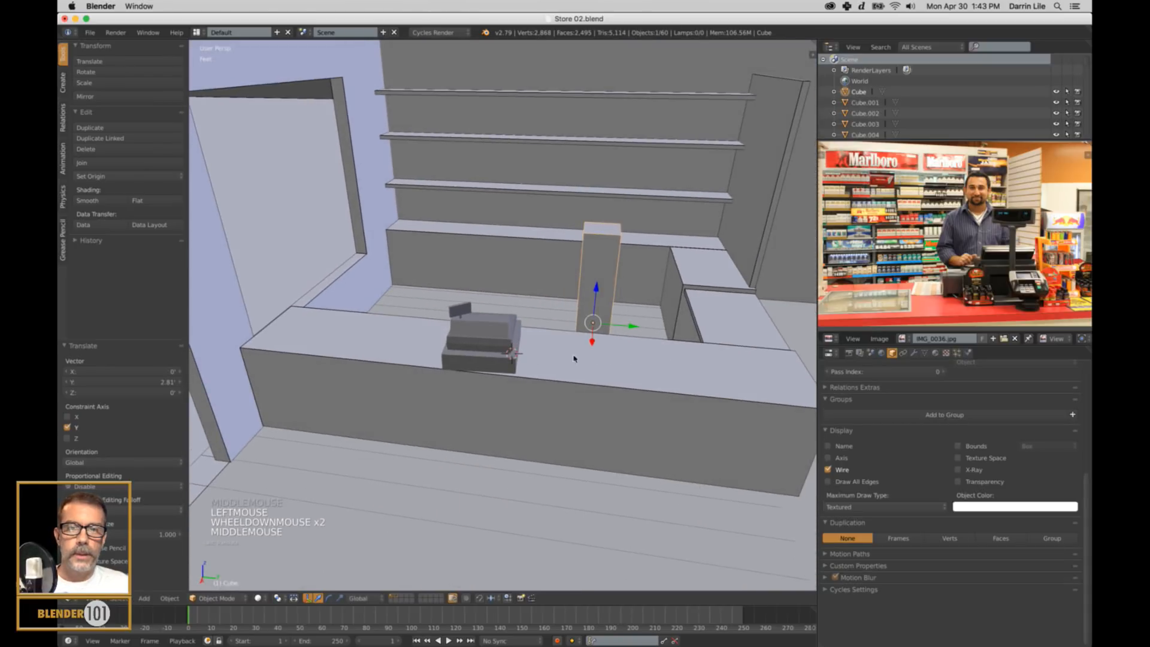
Move the cash register about 3.6' along Y in front of the reference block and lower it about 2.18" toward the countertop.
{"action": "right_click", "coordinate": [504, 362]}
{"action": "left_click_drag", "start_coordinate": [522, 356], "coordinate": [659, 357]}
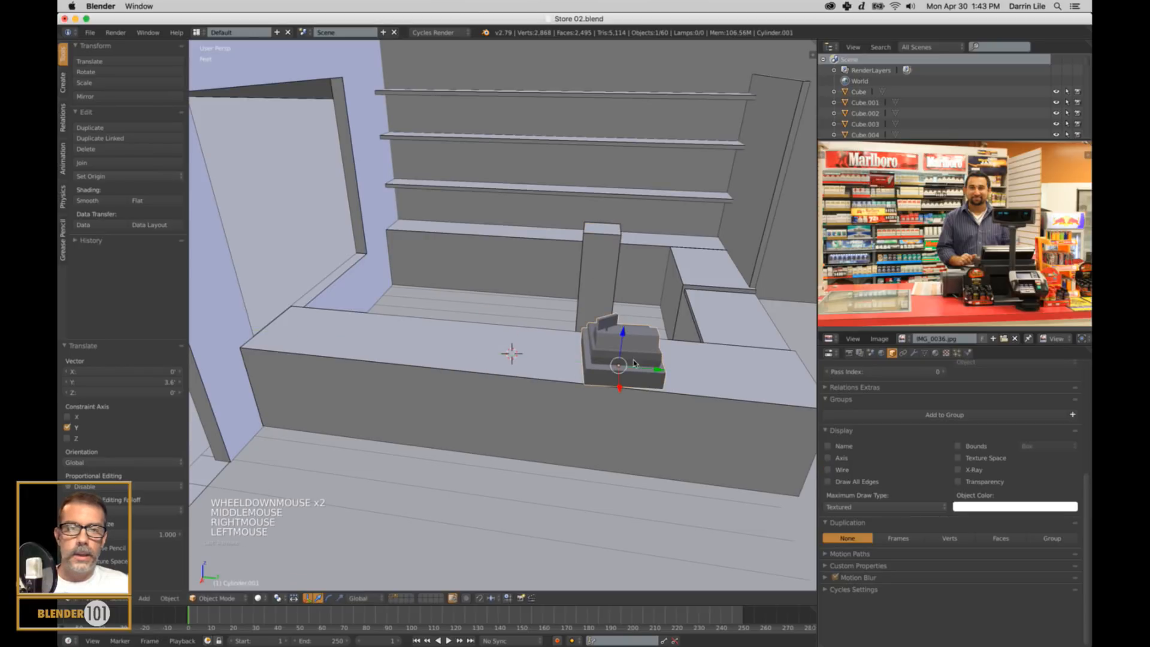
{"action": "scroll", "coordinate": [634, 364], "scroll_direction": "down", "scroll_amount": 1}
{"action": "middle_click_drag", "start_coordinate": [635, 364], "coordinate": [641, 274]}
{"action": "scroll", "coordinate": [644, 352], "scroll_direction": "up", "scroll_amount": 2}
{"action": "left_click_drag", "start_coordinate": [641, 288], "coordinate": [643, 297]}
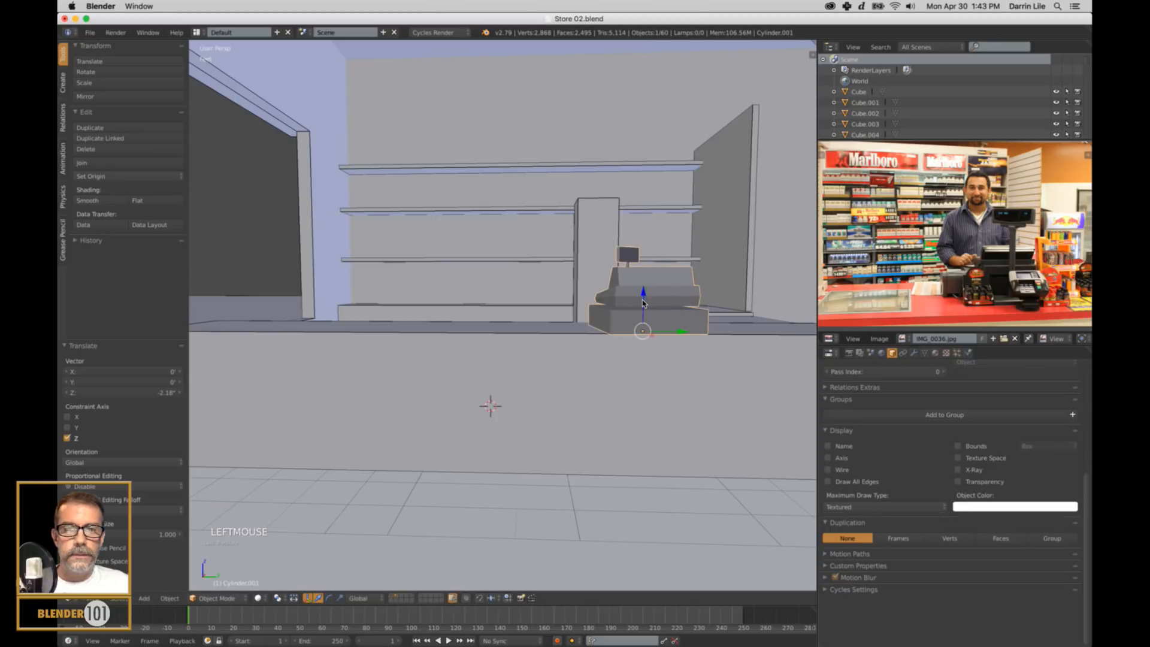
{"action": "middle_click_drag", "start_coordinate": [679, 375], "coordinate": [675, 377]}
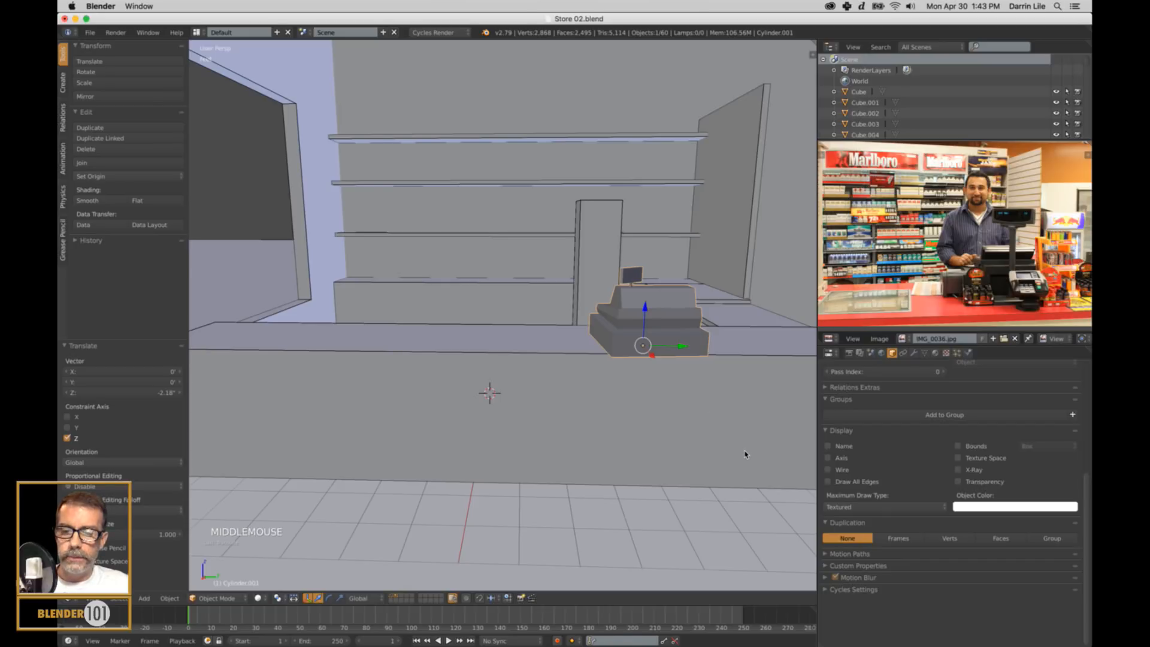
Scale the cash register uniformly down to about 0.868.
{"action": "key", "text": "s"}
{"action": "key", "text": "s"}
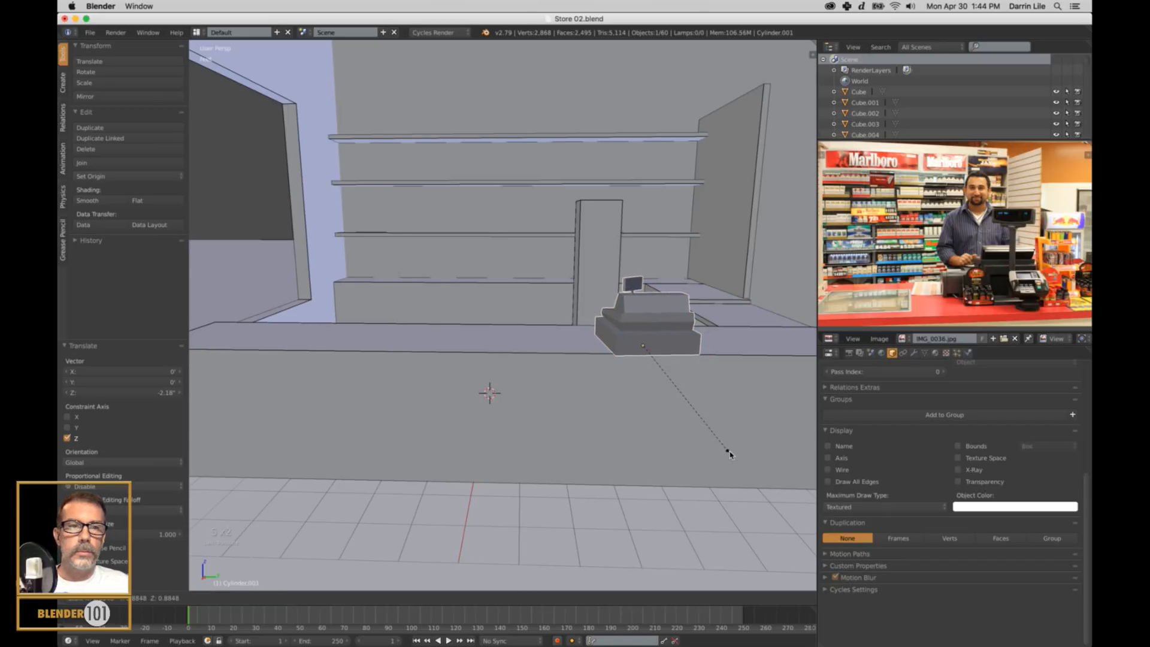
{"action": "left_click", "coordinate": [547, 334]}
Move the cash register about 10.3" along negative X toward the cashier's side and rotate it about 6.27° around Z.
{"action": "right_click", "coordinate": [551, 347]}
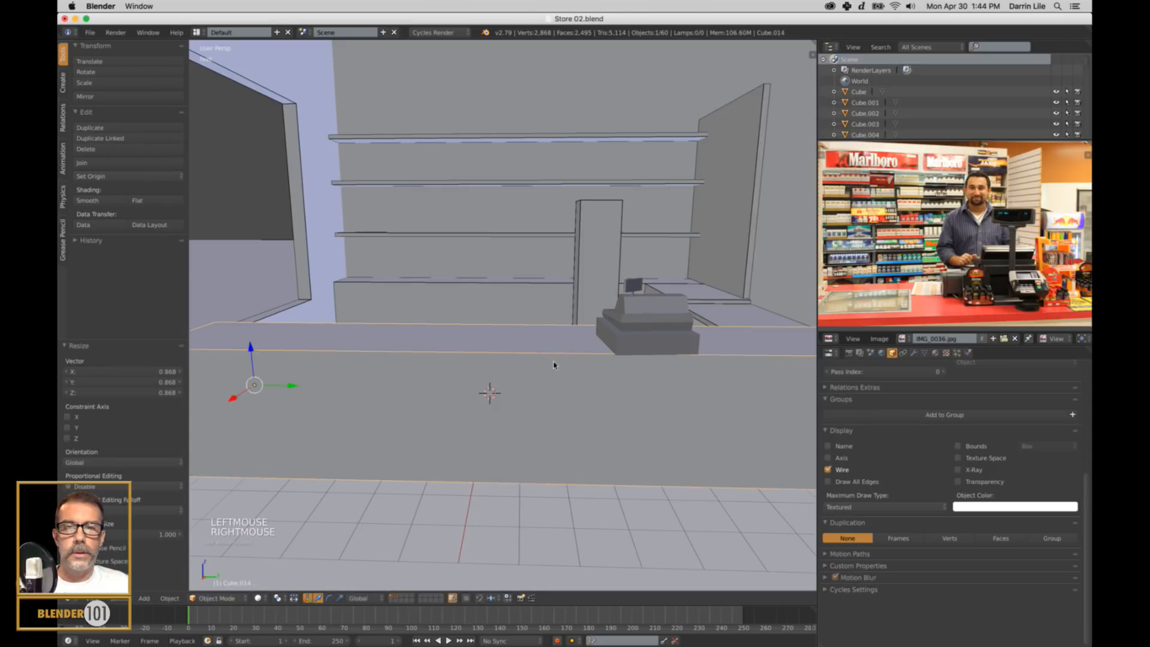
{"action": "middle_click_drag", "start_coordinate": [554, 362], "coordinate": [594, 386]}
{"action": "right_click", "coordinate": [643, 309]}
{"action": "left_click_drag", "start_coordinate": [676, 327], "coordinate": [647, 319]}
{"action": "scroll", "coordinate": [652, 316], "scroll_direction": "up", "scroll_amount": 2}
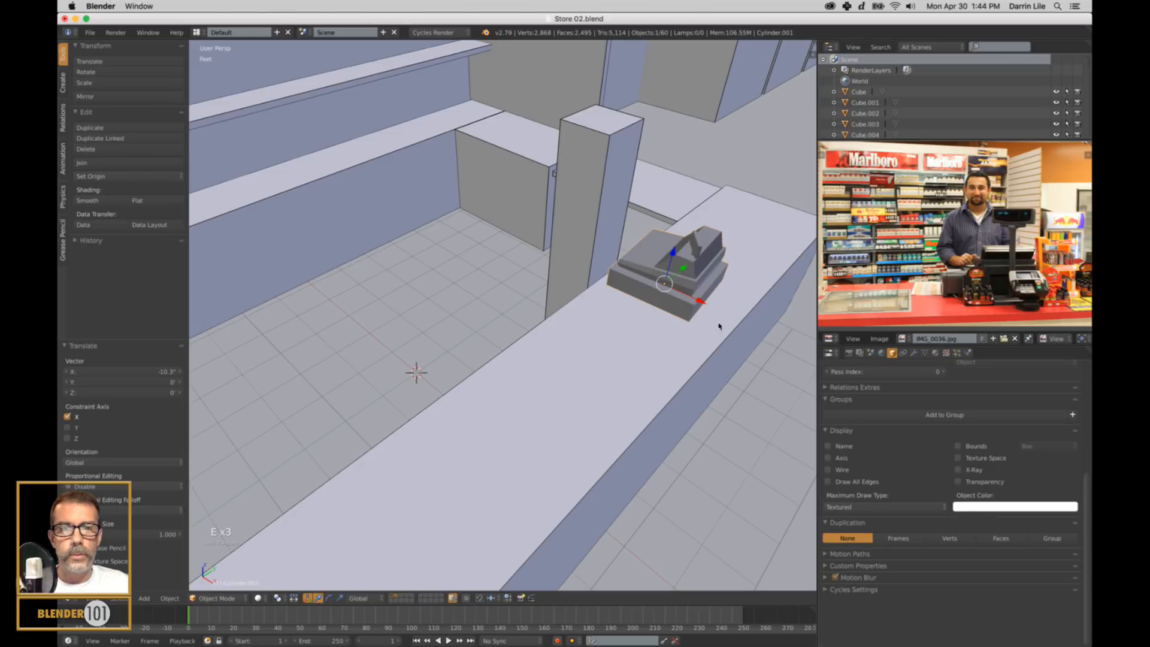
{"action": "key", "text": "r"}
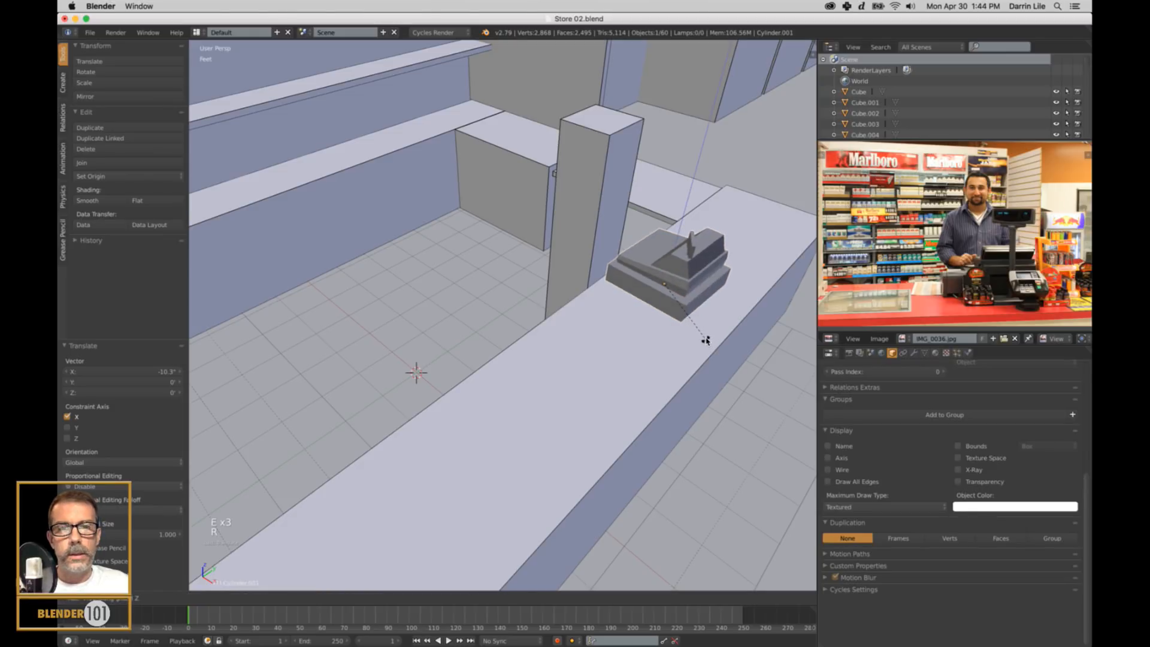
{"action": "left_click", "coordinate": [707, 339]}
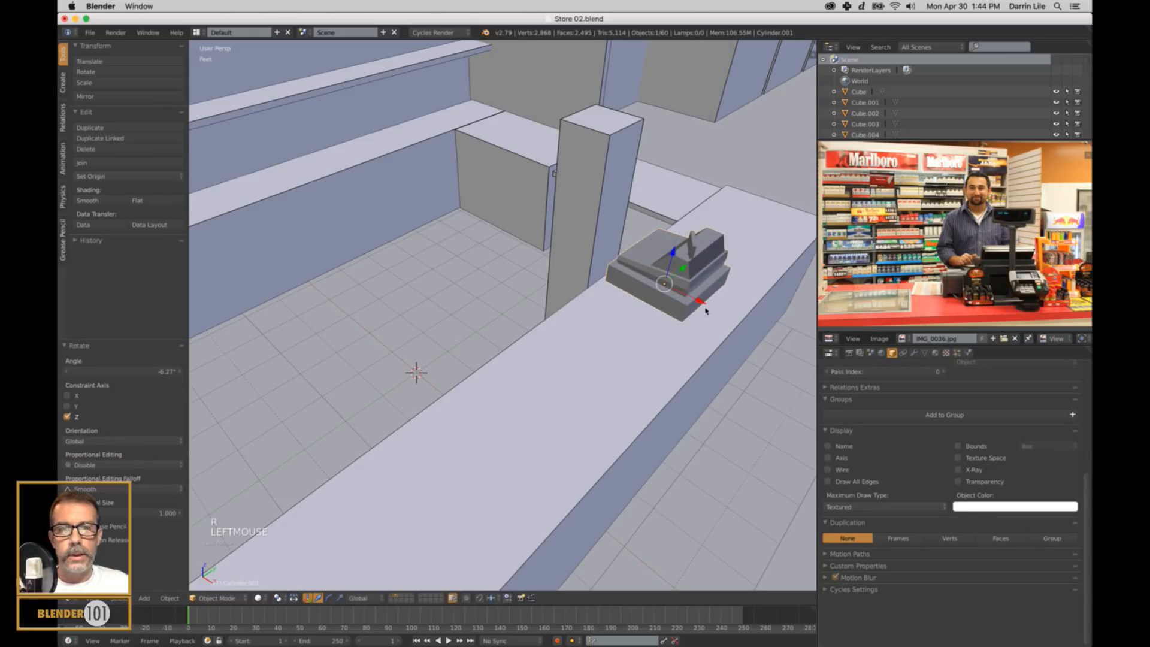
Move the checkout counter's long customer-side face about 2.31" outward along X to deepen the counter.
{"action": "right_click", "coordinate": [708, 381]}
{"action": "key", "text": "Tab"}
{"action": "right_click", "coordinate": [706, 382]}
{"action": "scroll", "coordinate": [695, 385], "scroll_direction": "down", "scroll_amount": 2}
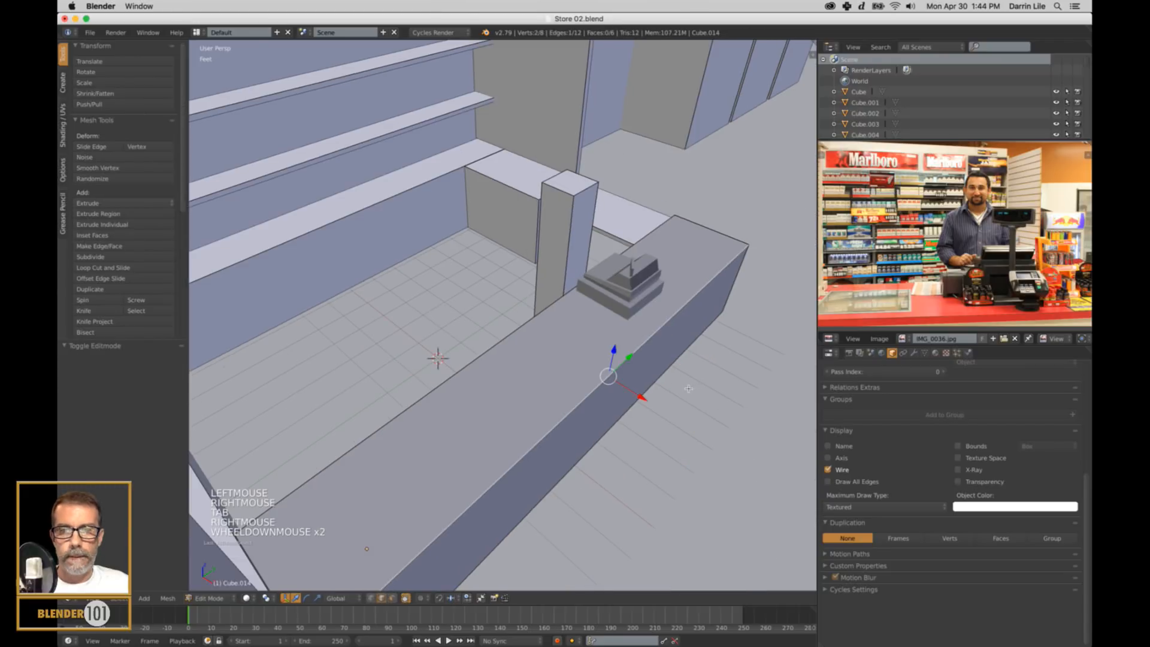
{"action": "key", "text": "ctrl+Tab"}
{"action": "left_click", "coordinate": [628, 397]}
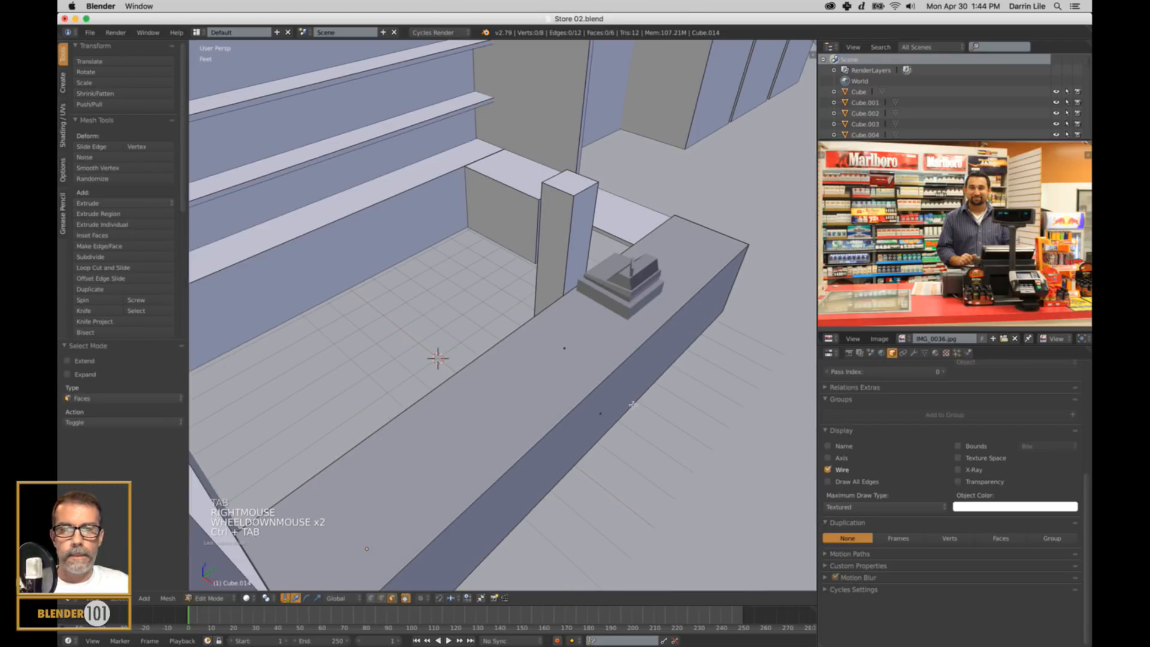
{"action": "right_click", "coordinate": [633, 404]}
{"action": "left_click_drag", "start_coordinate": [632, 436], "coordinate": [638, 451]}
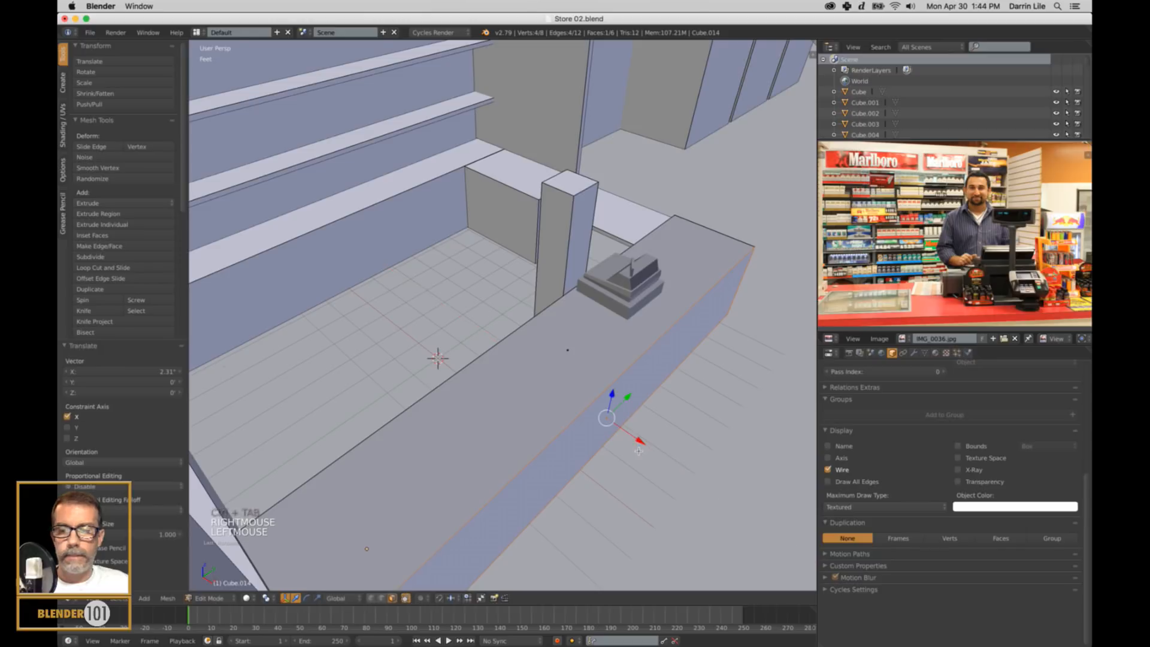
{"action": "key", "text": "a"}
{"action": "key", "text": "Tab"}
Move the cash register about 6.83" along Y and the reference block about 3.95" along negative Y to spread them apart.
{"action": "middle_click_drag", "start_coordinate": [706, 397], "coordinate": [668, 371]}
{"action": "key", "text": "s"}
{"action": "key", "text": "s"}
{"action": "scroll", "coordinate": [599, 335], "scroll_direction": "up", "scroll_amount": 1, "text": "shift"}
{"action": "right_click", "coordinate": [589, 324]}
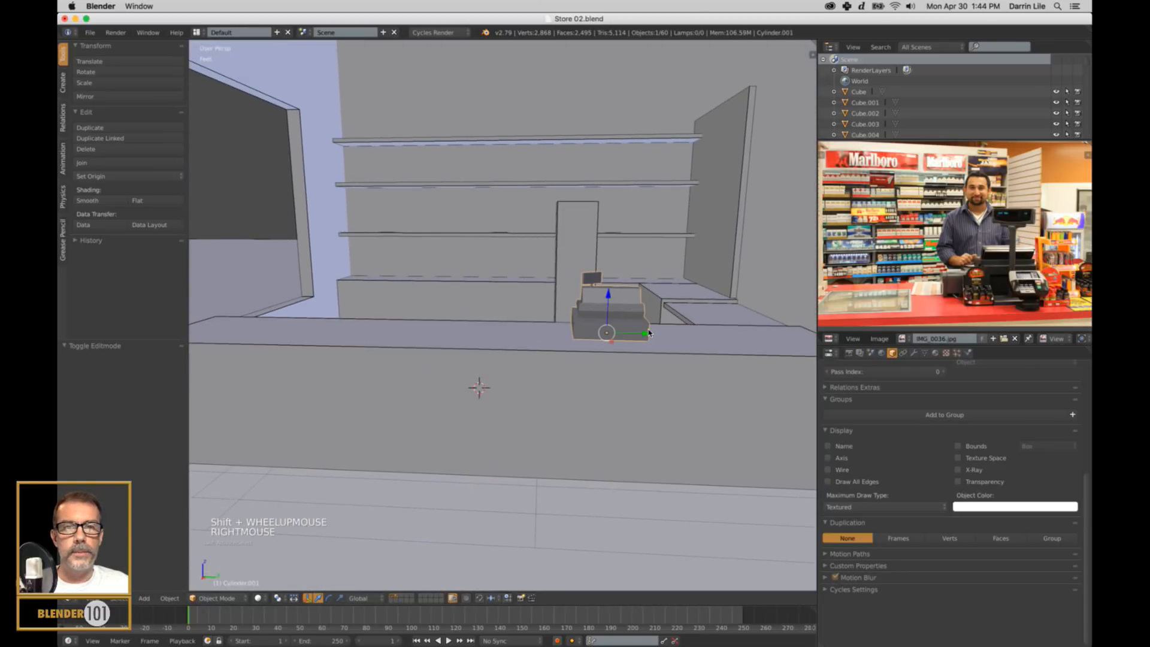
{"action": "left_click_drag", "start_coordinate": [647, 334], "coordinate": [672, 336]}
{"action": "right_click", "coordinate": [571, 293]}
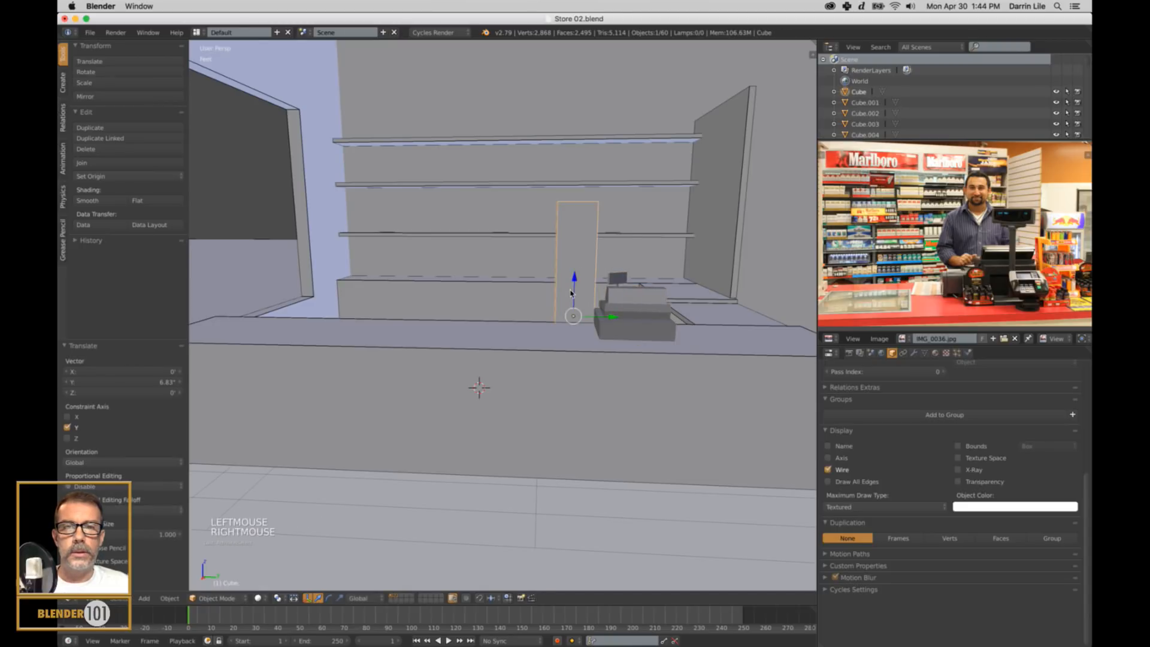
{"action": "left_click_drag", "start_coordinate": [612, 317], "coordinate": [593, 318]}
{"action": "middle_click_drag", "start_coordinate": [593, 318], "coordinate": [641, 342]}
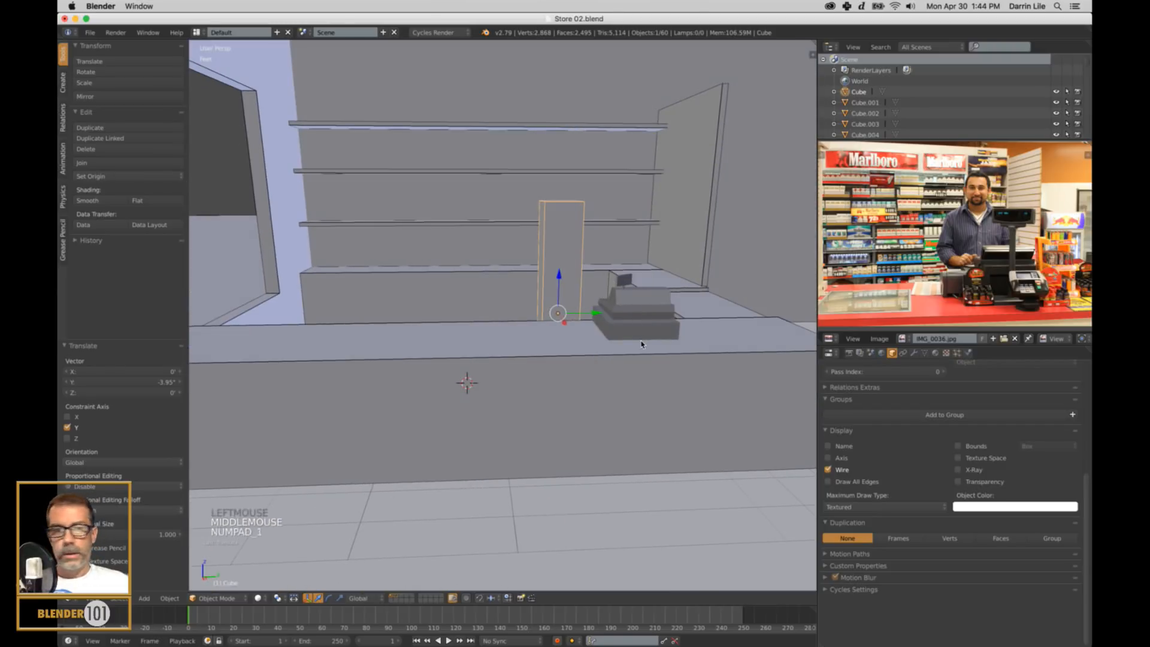
Adjust the cash register's height in right orthographic wireframe view so its base sits on the countertop, and restore the solid perspective view.
{"action": "key", "text": "KP_1"}
{"action": "key", "text": "KP_3"}
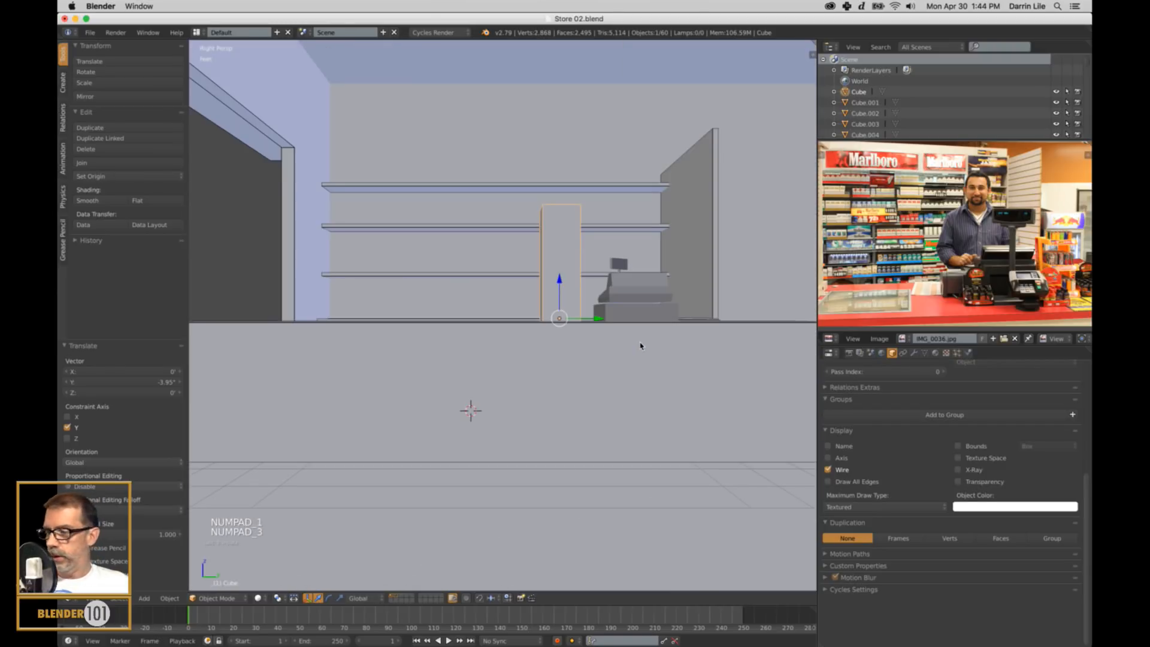
{"action": "key", "text": "KP_5"}
{"action": "key", "text": "z"}
{"action": "scroll", "coordinate": [639, 345], "scroll_direction": "up", "scroll_amount": 4}
{"action": "mouse_move", "coordinate": [639, 345]}
{"action": "middle_mouse_down", "text": "shift"}
{"action": "mouse_move", "coordinate": [707, 354]}
{"action": "mouse_move", "coordinate": [451, 368]}
{"action": "middle_mouse_up", "text": "shift"}
{"action": "right_click", "coordinate": [556, 327]}
{"action": "scroll", "coordinate": [556, 328], "scroll_direction": "up", "scroll_amount": 2}
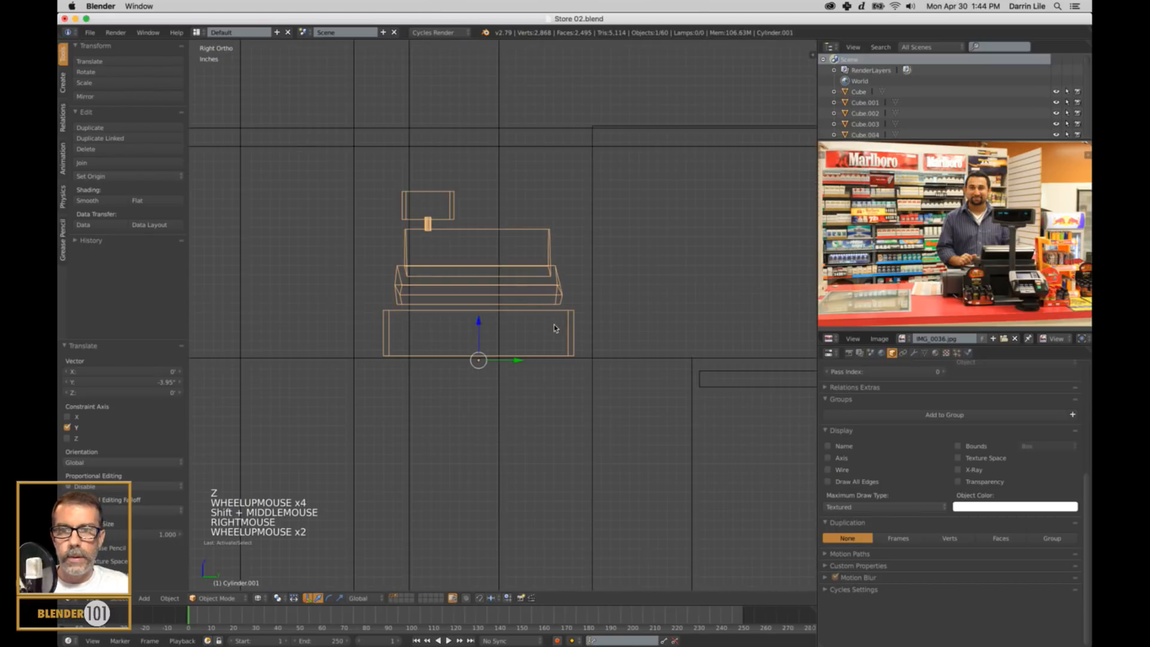
{"action": "left_click_drag", "start_coordinate": [478, 323], "coordinate": [479, 318]}
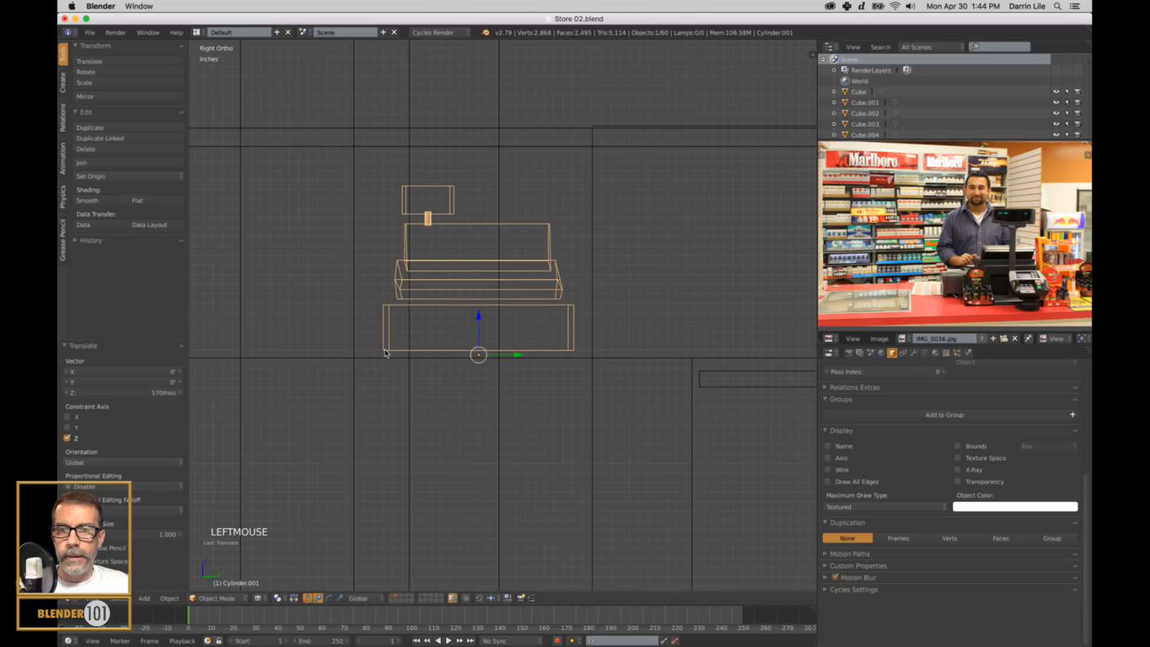
{"action": "left_click_drag", "start_coordinate": [477, 314], "coordinate": [476, 317]}
{"action": "scroll", "coordinate": [477, 317], "scroll_direction": "down", "scroll_amount": 5}
{"action": "mouse_move", "coordinate": [483, 326]}
{"action": "middle_mouse_down"}
{"action": "mouse_move", "coordinate": [543, 354]}
{"action": "mouse_move", "coordinate": [521, 358]}
{"action": "mouse_move", "coordinate": [541, 340]}
{"action": "middle_mouse_up"}
{"action": "key", "text": "z"}
{"action": "key", "text": "KP_5"}
{"action": "key", "text": "a"}
Scale the cash register up slightly on the counter to match its proportions in the reference photo, and deselect it.
{"action": "scroll", "coordinate": [539, 352], "scroll_direction": "down", "scroll_amount": 1}
{"action": "scroll", "coordinate": [539, 352], "scroll_direction": "down", "scroll_amount": 1}
{"action": "middle_click_drag", "start_coordinate": [541, 340], "coordinate": [589, 361], "text": "shift"}
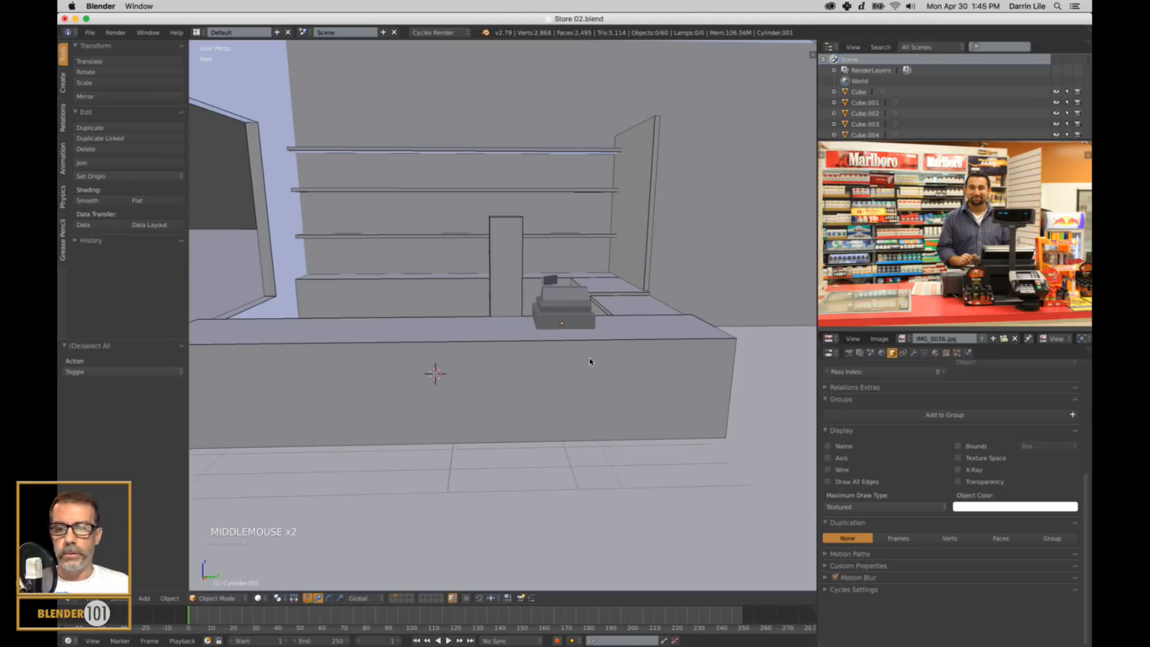
{"action": "mouse_move", "coordinate": [536, 358]}
{"action": "middle_mouse_down"}
{"action": "mouse_move", "coordinate": [555, 357]}
{"action": "mouse_move", "coordinate": [541, 360]}
{"action": "middle_mouse_up"}
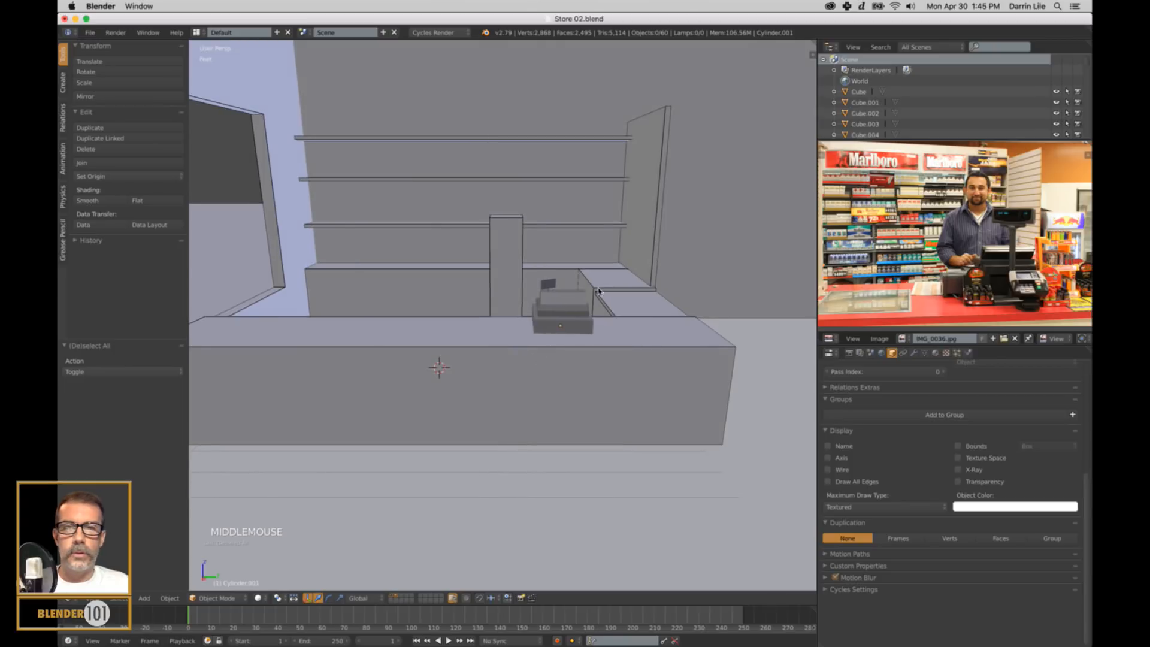
{"action": "right_click", "coordinate": [590, 313]}
{"action": "key", "text": "s"}
{"action": "key", "text": "s"}
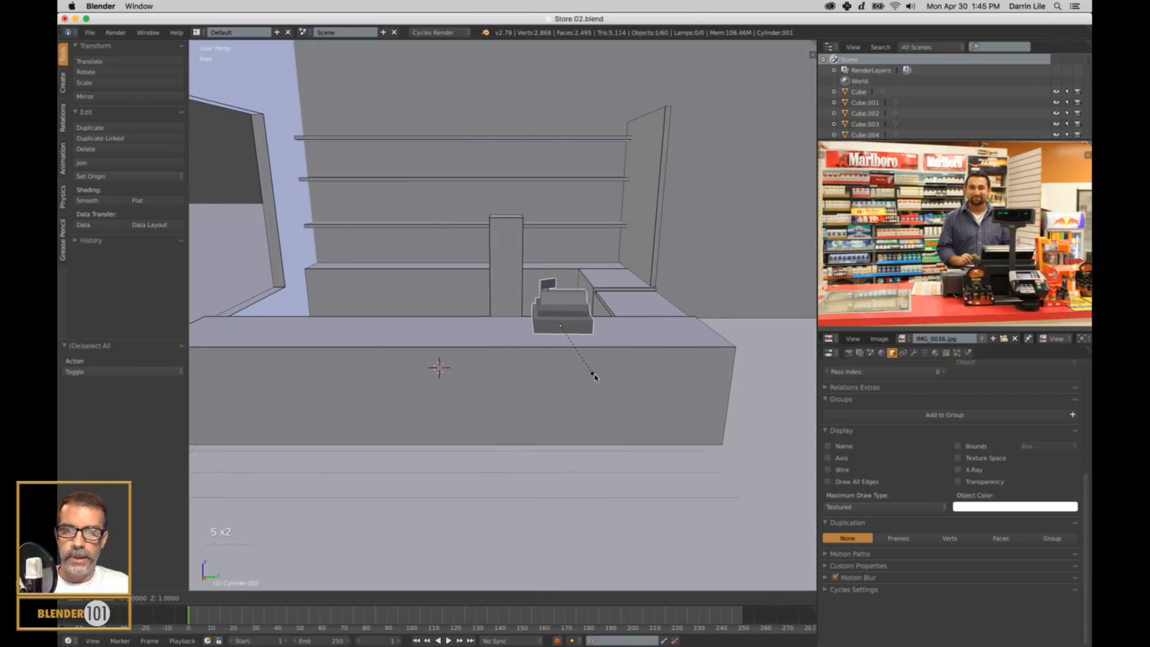
{"action": "left_click", "coordinate": [594, 379]}
{"action": "middle_click_drag", "start_coordinate": [594, 379], "coordinate": [617, 365]}
{"action": "key", "text": "a"}
Examine the store's aisle blocks and the shelves behind the counter, and compare them with the cigarette display in the reference photo.
{"action": "scroll", "coordinate": [581, 377], "scroll_direction": "up", "scroll_amount": 3, "text": "shift"}
{"action": "scroll", "coordinate": [649, 362], "scroll_direction": "up", "scroll_amount": 2}
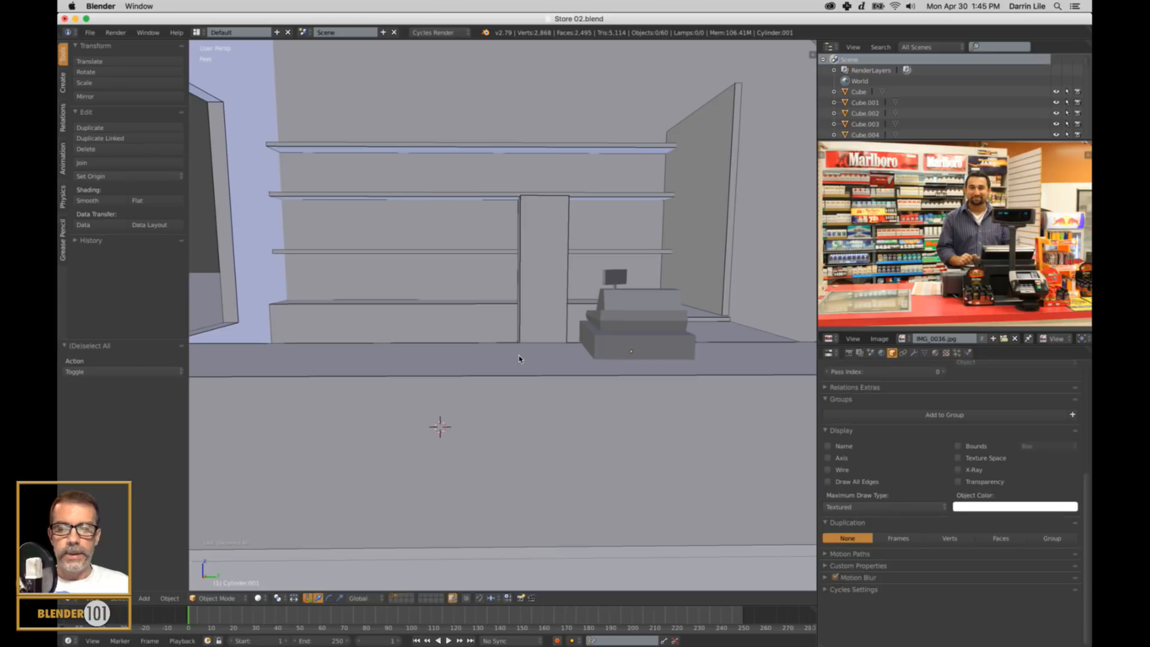
{"action": "middle_click_drag", "start_coordinate": [690, 343], "coordinate": [731, 303]}
{"action": "scroll", "coordinate": [801, 339], "scroll_direction": "up", "scroll_amount": 2}
{"action": "scroll", "coordinate": [665, 367], "scroll_direction": "up", "scroll_amount": 3}
{"action": "middle_click_drag", "start_coordinate": [630, 373], "coordinate": [675, 354]}
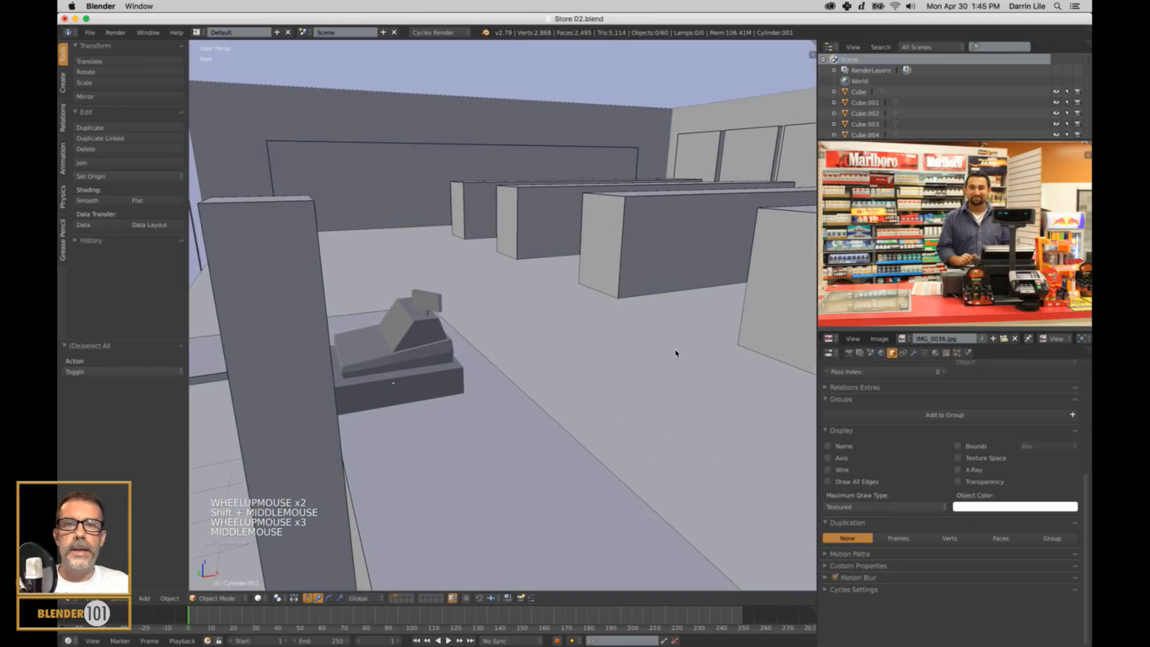
{"action": "middle_click_drag", "start_coordinate": [761, 332], "coordinate": [559, 214], "text": "shift"}
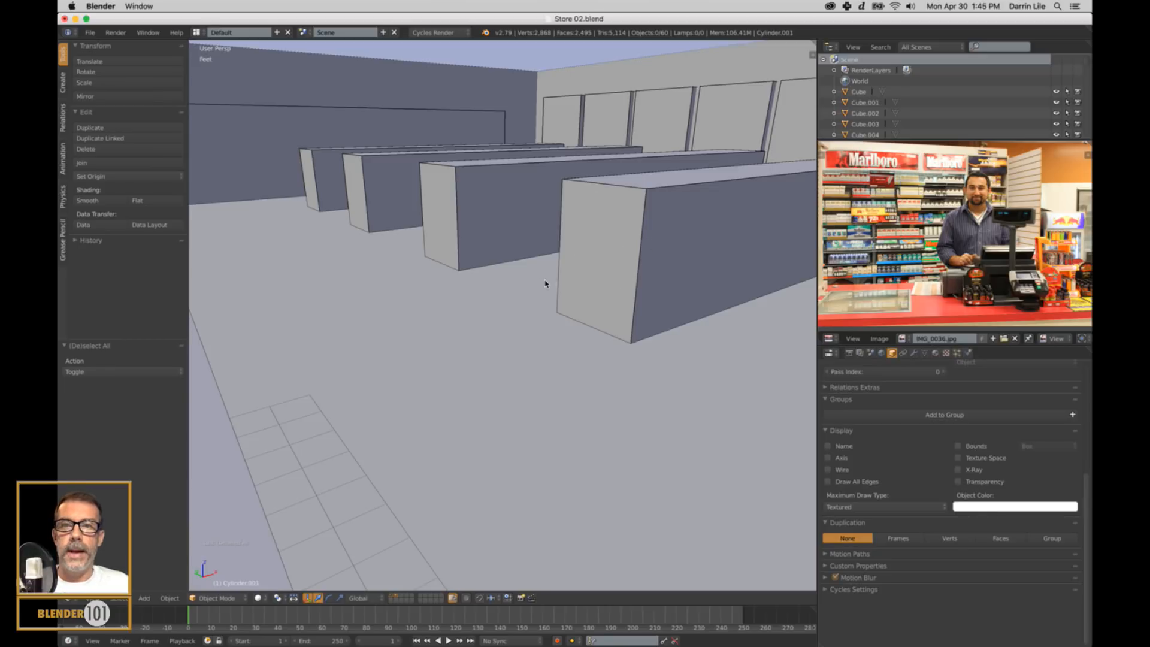
{"action": "middle_click_drag", "start_coordinate": [545, 283], "coordinate": [552, 210]}
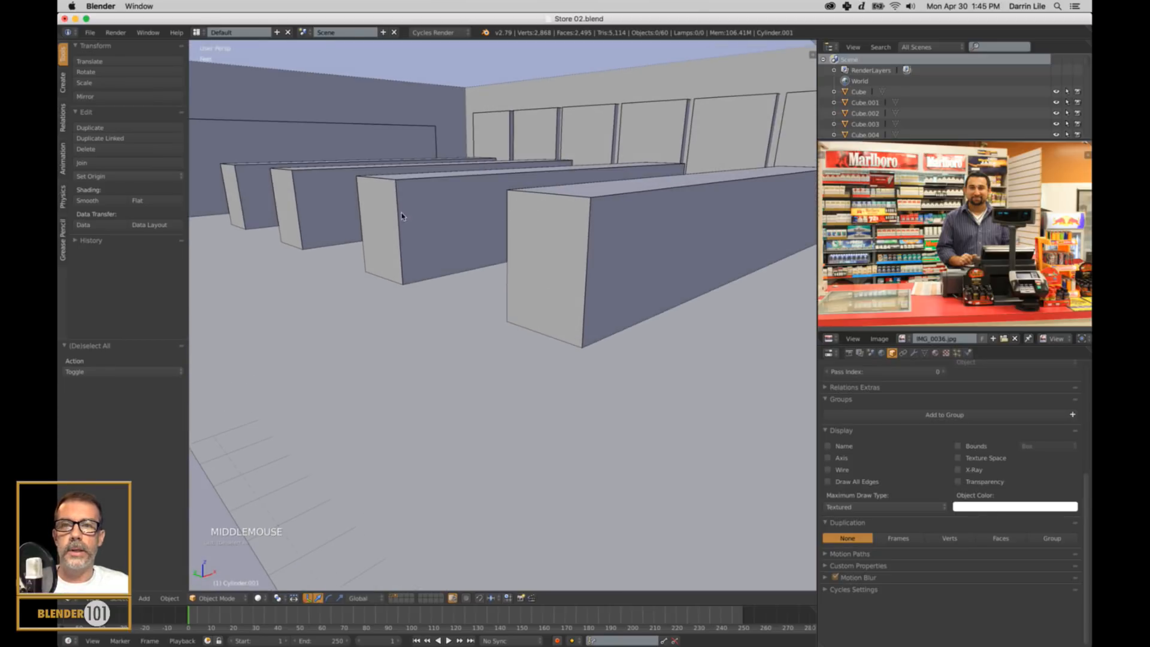
{"action": "middle_click_drag", "start_coordinate": [521, 259], "coordinate": [435, 264]}
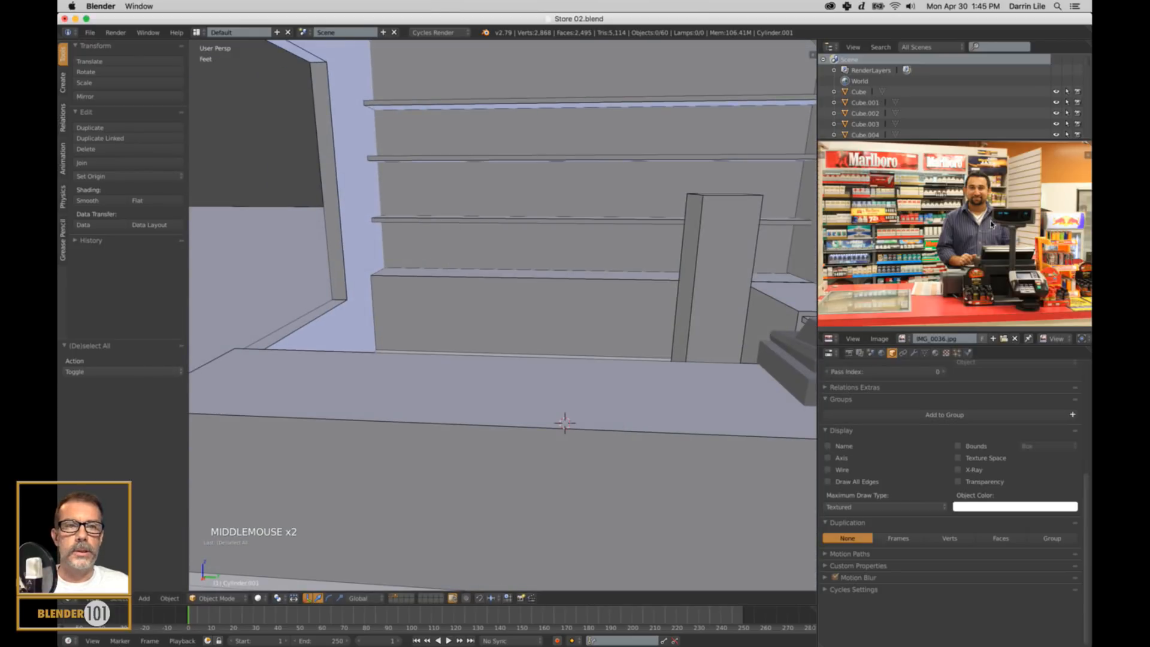
{"action": "scroll", "coordinate": [912, 226], "scroll_direction": "up", "scroll_amount": 5}
{"action": "middle_click_drag", "start_coordinate": [912, 226], "coordinate": [951, 244]}
{"action": "scroll", "coordinate": [951, 244], "scroll_direction": "down", "scroll_amount": 3}
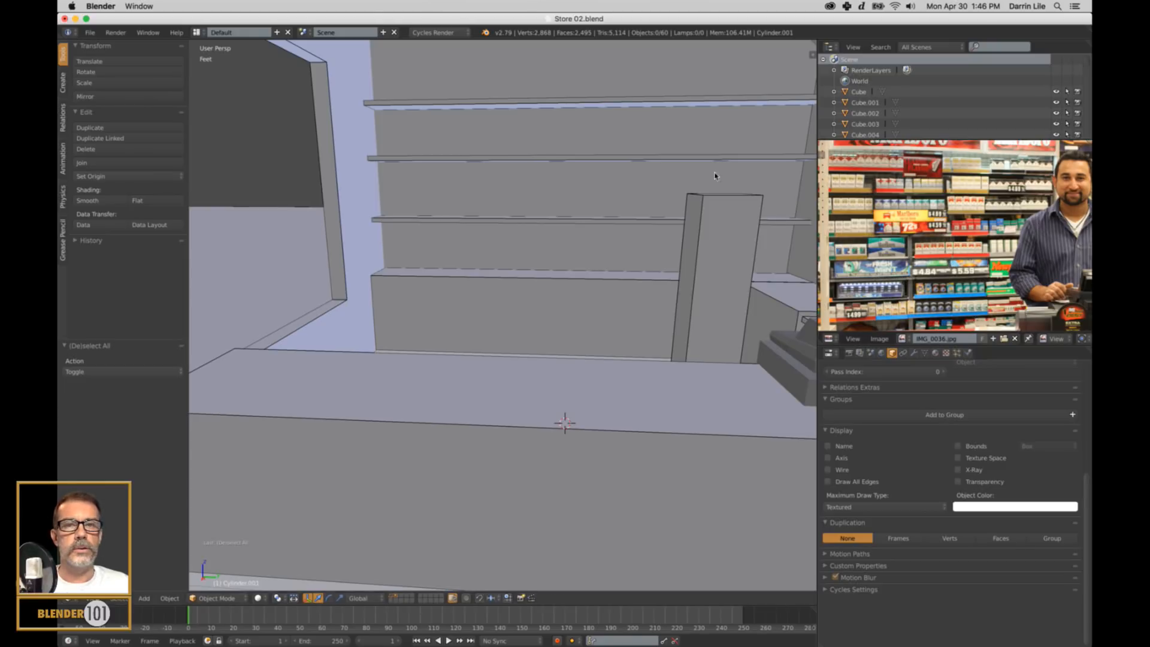
Examine the shelves behind the counter and the reference photo, focusing on the objects around the cash register.
{"action": "middle_click_drag", "start_coordinate": [652, 221], "coordinate": [552, 276], "text": "shift"}
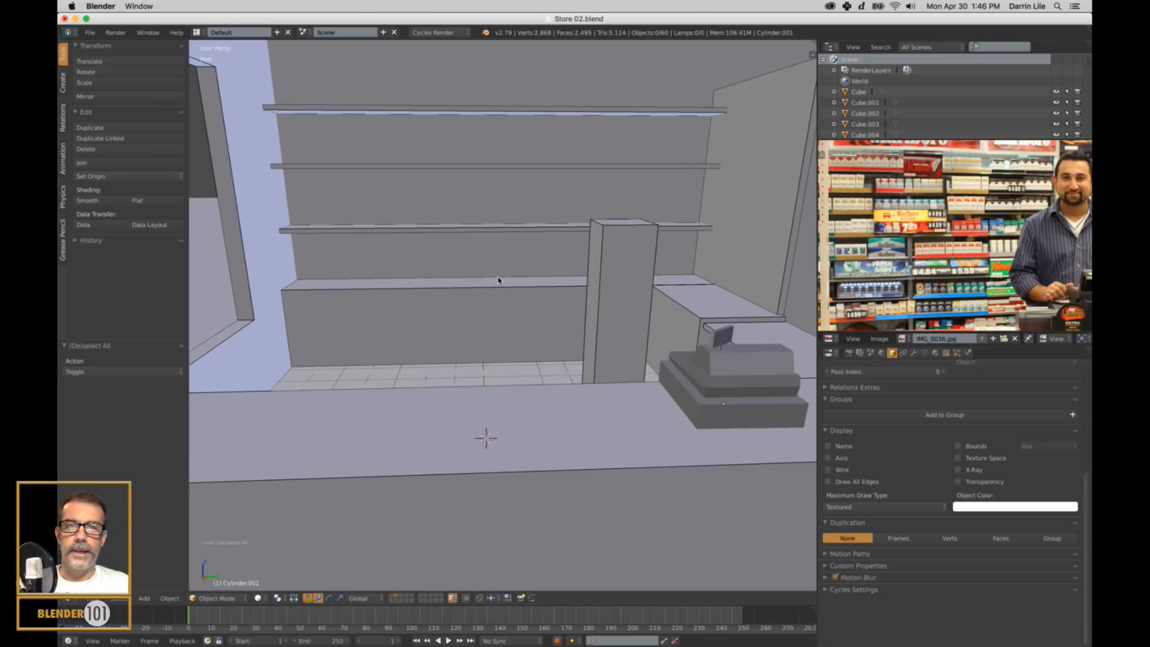
{"action": "scroll", "coordinate": [498, 280], "scroll_direction": "down", "scroll_amount": 2}
{"action": "middle_click_drag", "start_coordinate": [498, 280], "coordinate": [597, 329], "text": "shift"}
{"action": "scroll", "coordinate": [982, 288], "scroll_direction": "down", "scroll_amount": 2}
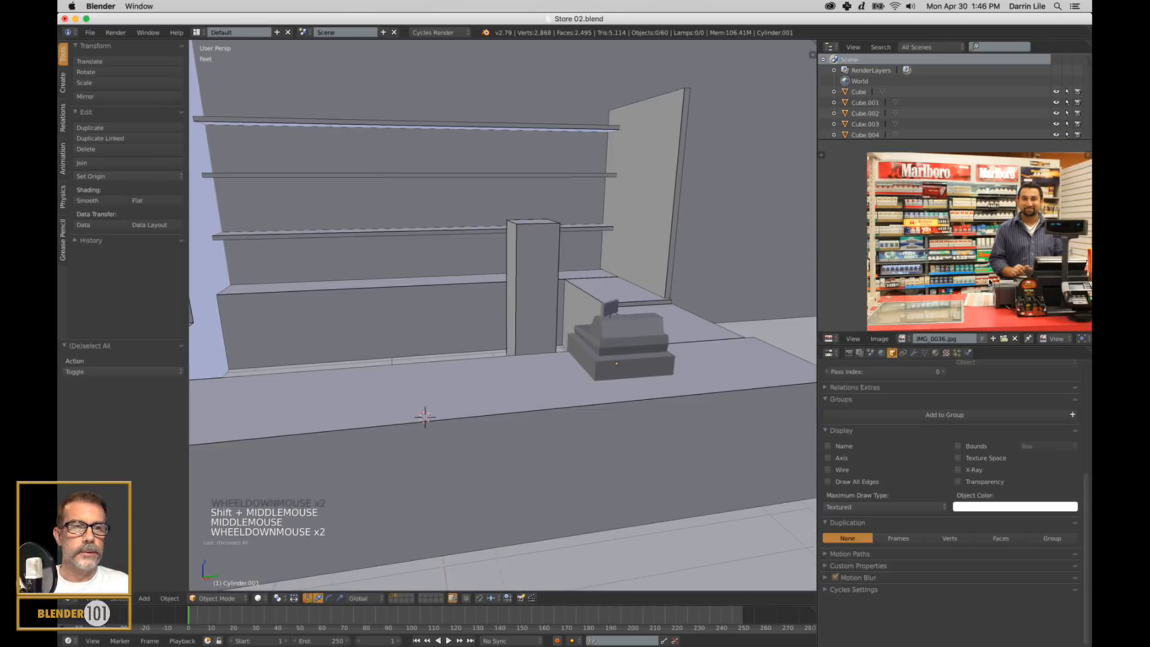
{"action": "middle_click_drag", "start_coordinate": [989, 282], "coordinate": [933, 273], "text": "shift"}
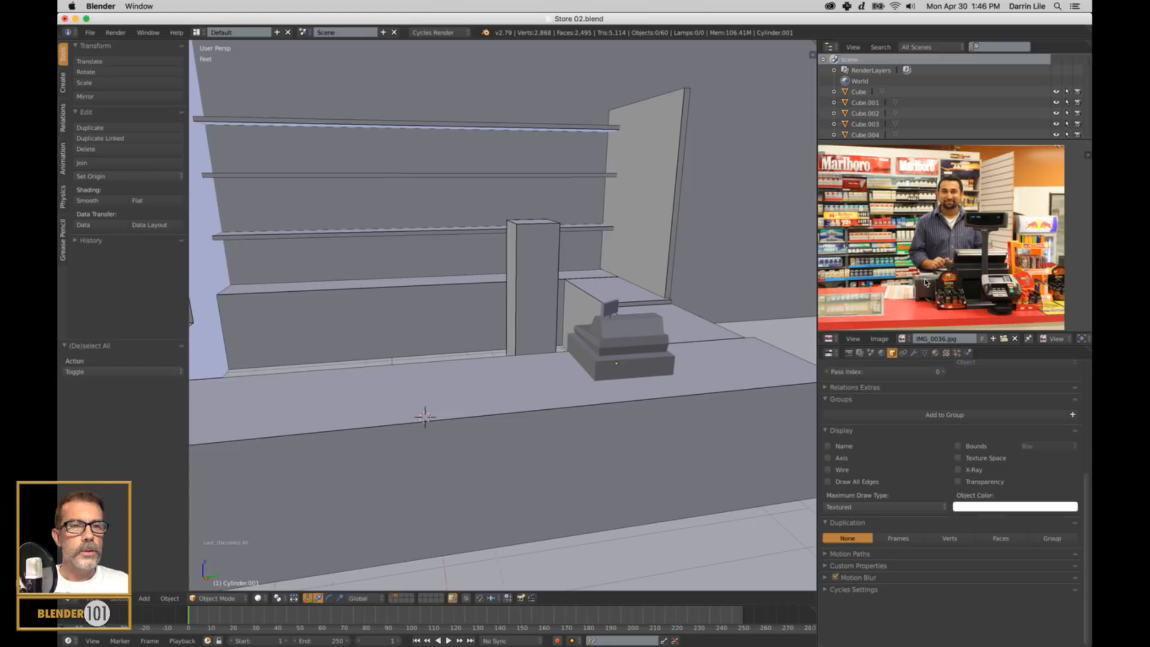
{"action": "scroll", "coordinate": [926, 287], "scroll_direction": "up", "scroll_amount": 2}
{"action": "middle_click_drag", "start_coordinate": [927, 307], "coordinate": [933, 246], "text": "shift"}
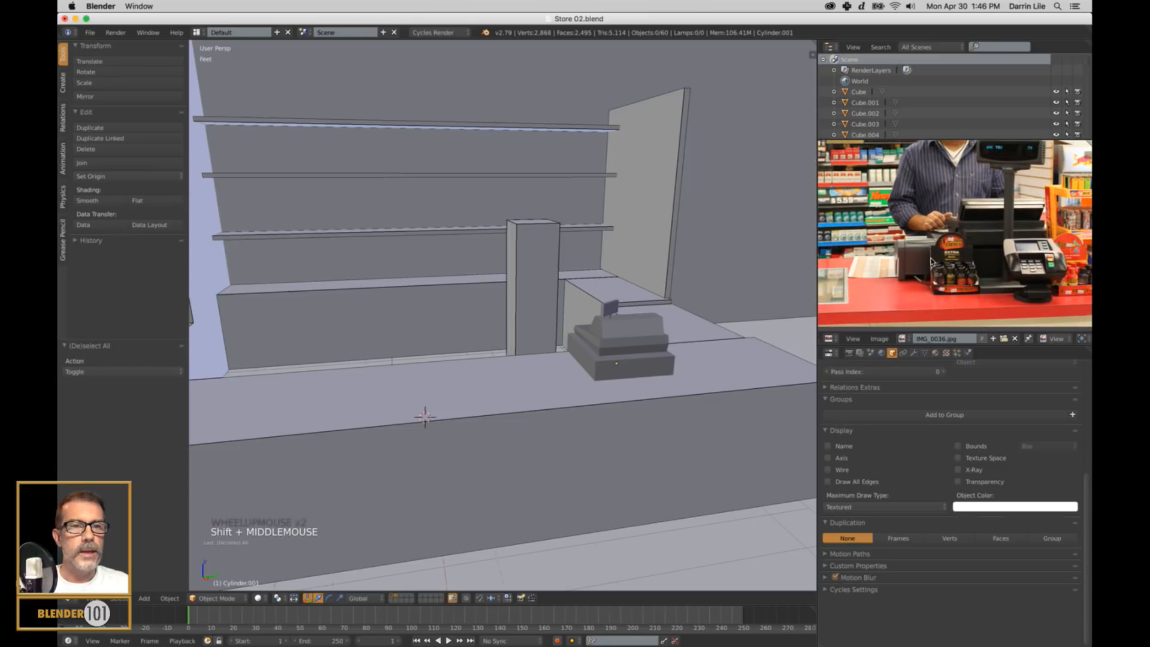
{"action": "middle_click_drag", "start_coordinate": [1021, 165], "coordinate": [1013, 185], "text": "shift"}
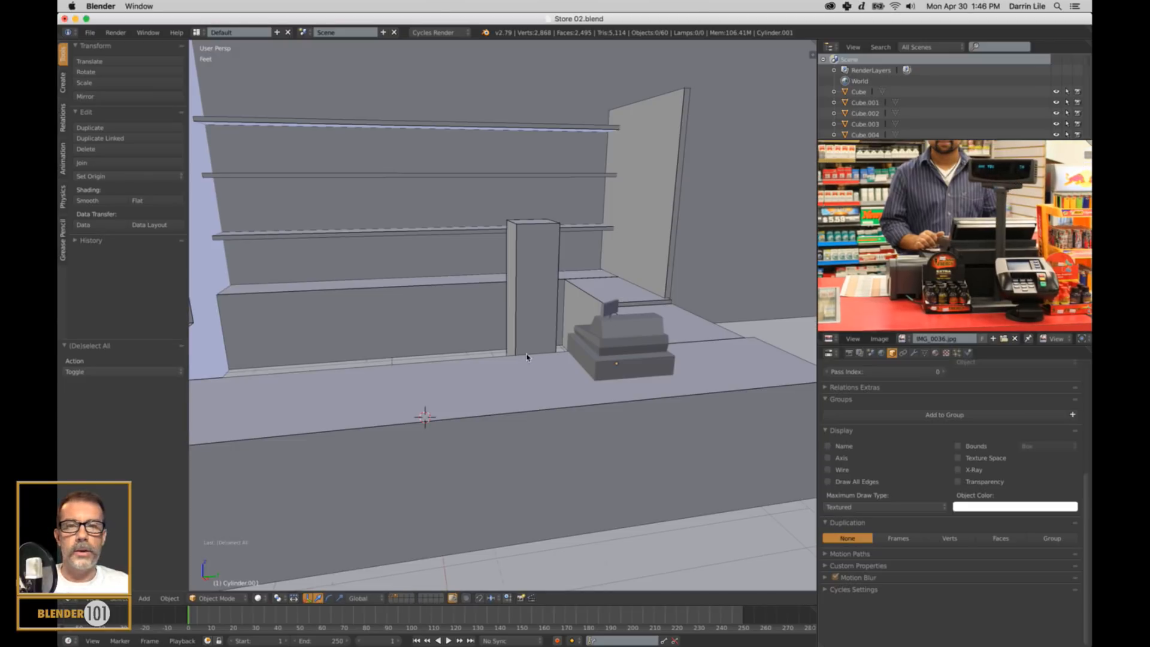
Snap the 3D cursor to the checkout counter's top face and return to Object Mode.
{"action": "right_click", "coordinate": [506, 390]}
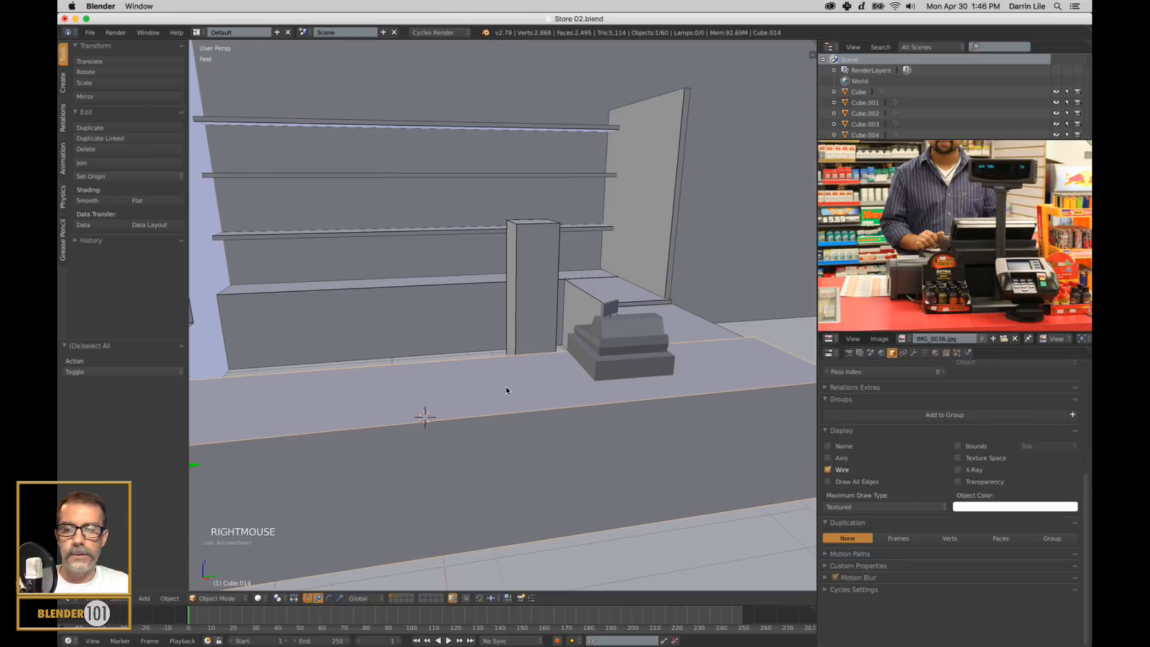
{"action": "key", "text": "Tab"}
{"action": "right_click", "coordinate": [488, 402]}
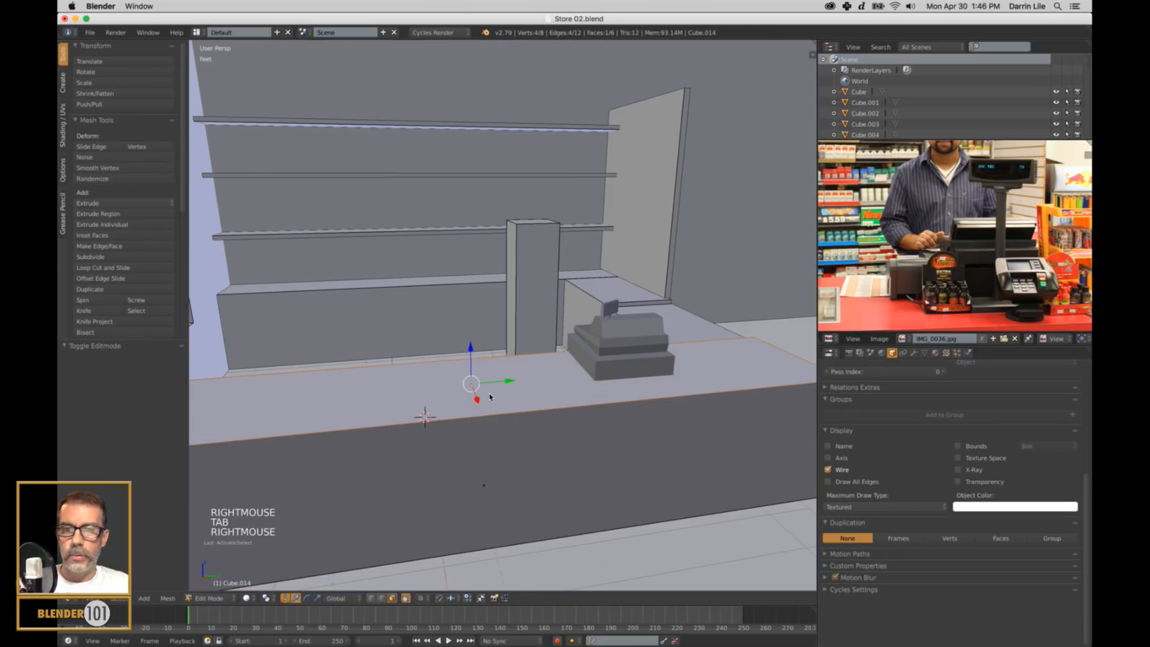
{"action": "key", "text": "Tab"}
{"action": "key", "text": "Tab"}
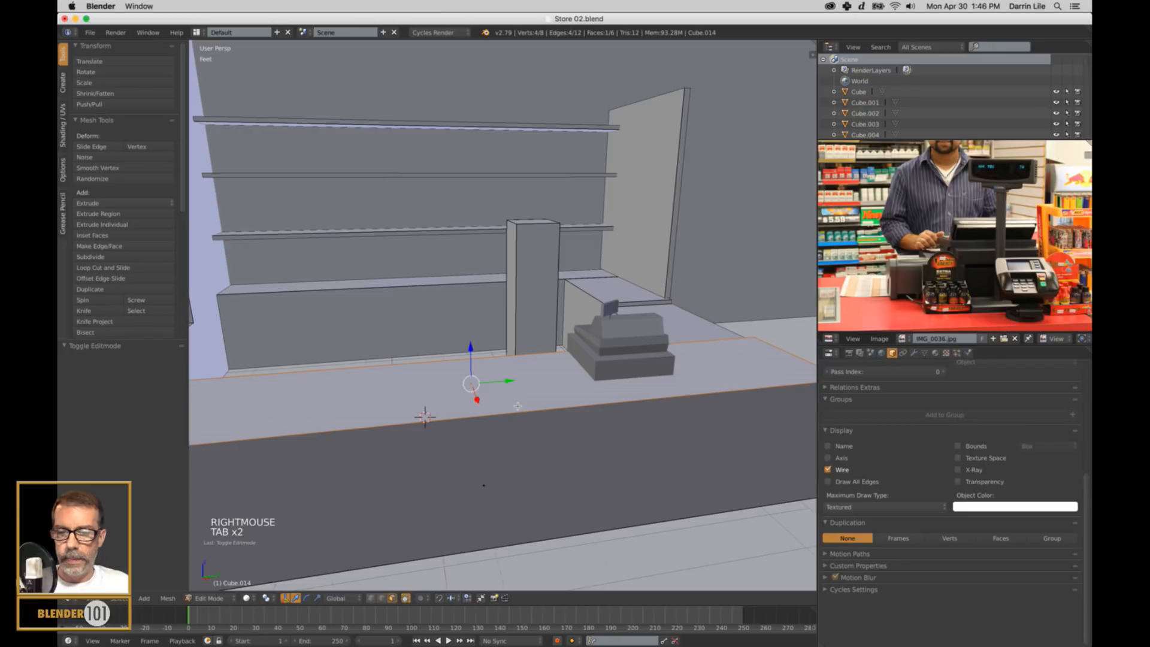
{"action": "key", "text": "shift+s"}
{"action": "left_click", "coordinate": [517, 406]}
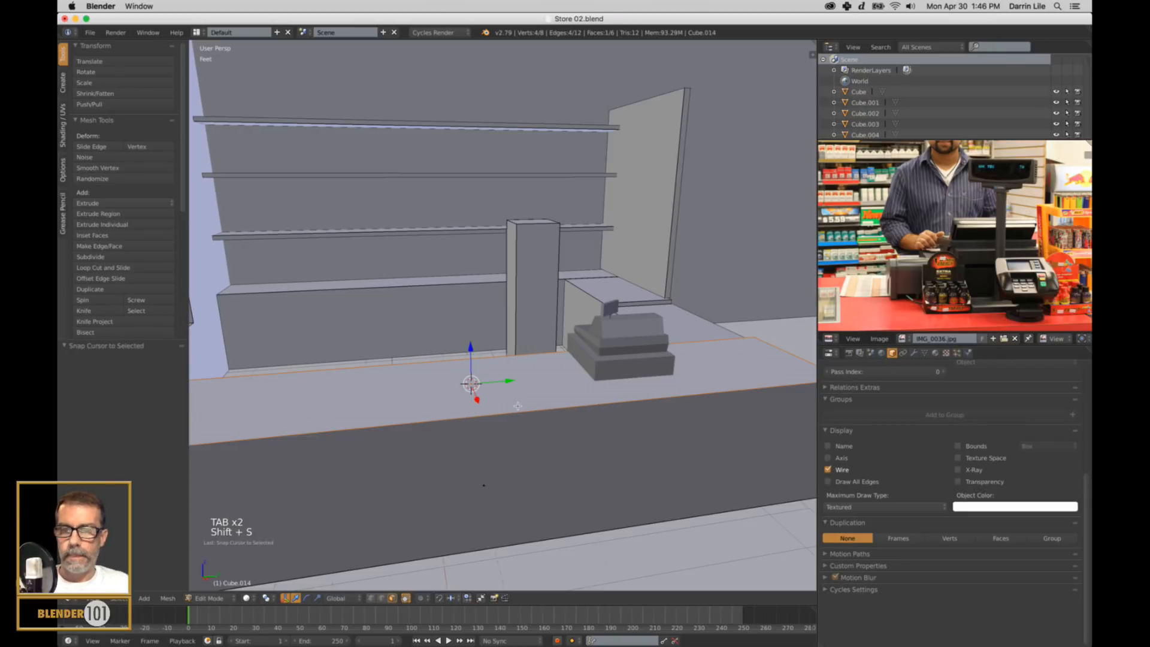
{"action": "key", "text": "a"}
{"action": "key", "text": "Tab"}
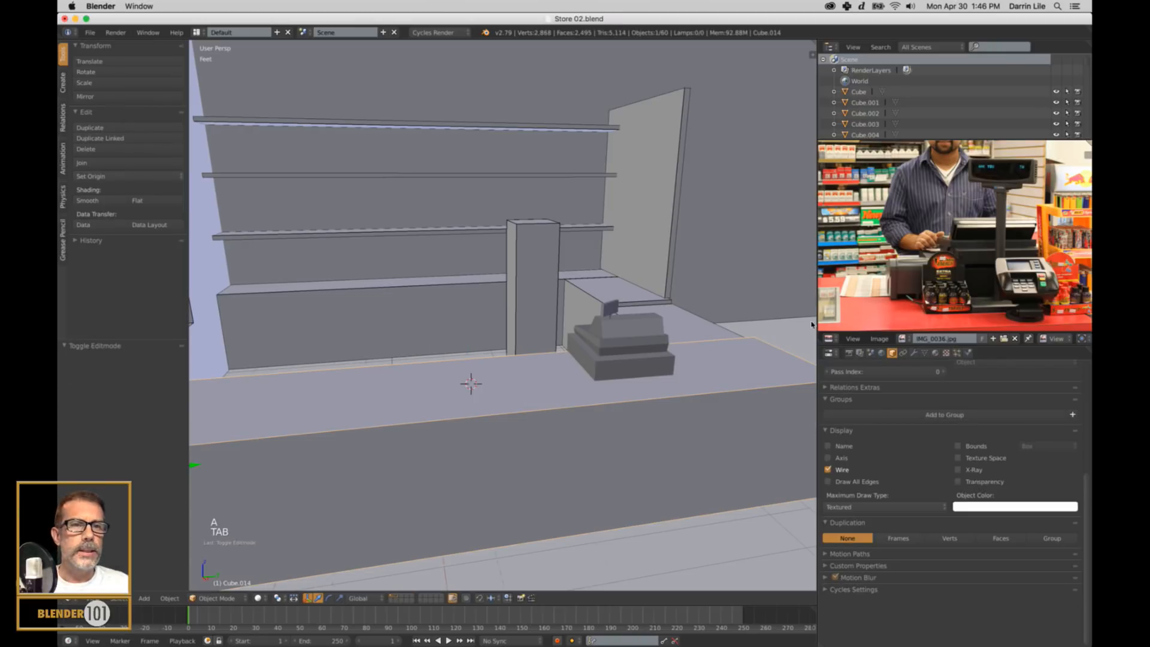
Add a cube on the countertop and scale it down uniformly to about 0.47.
{"action": "key", "text": "shift+a"}
{"action": "mouse_move", "coordinate": [393, 324]}
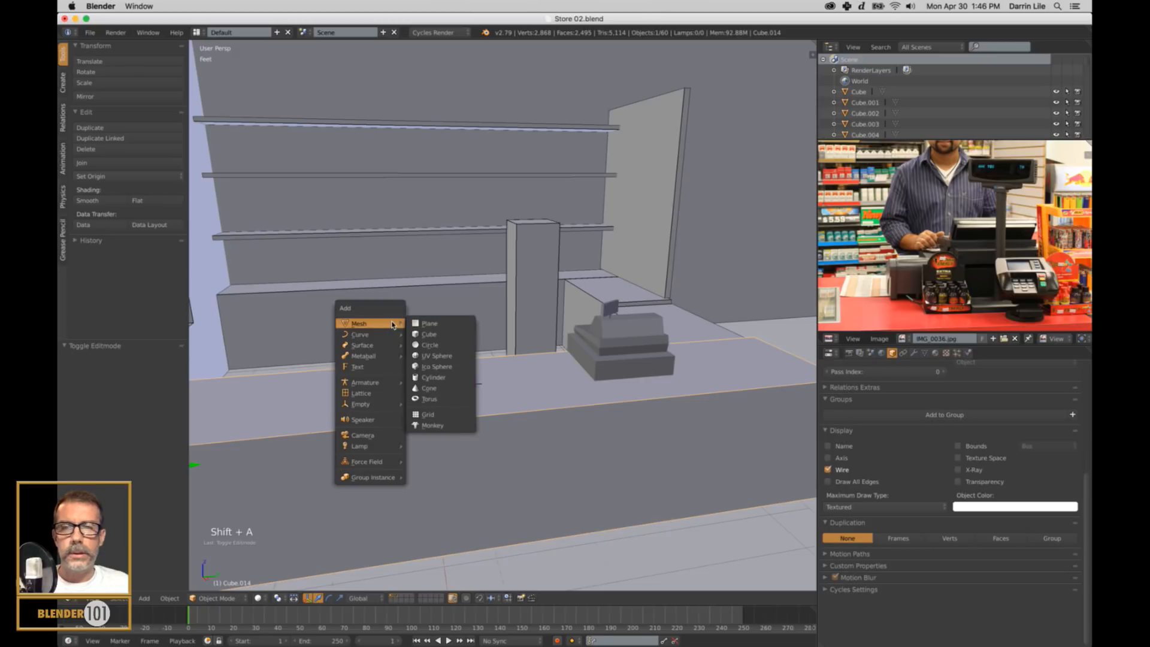
{"action": "left_click", "coordinate": [438, 334]}
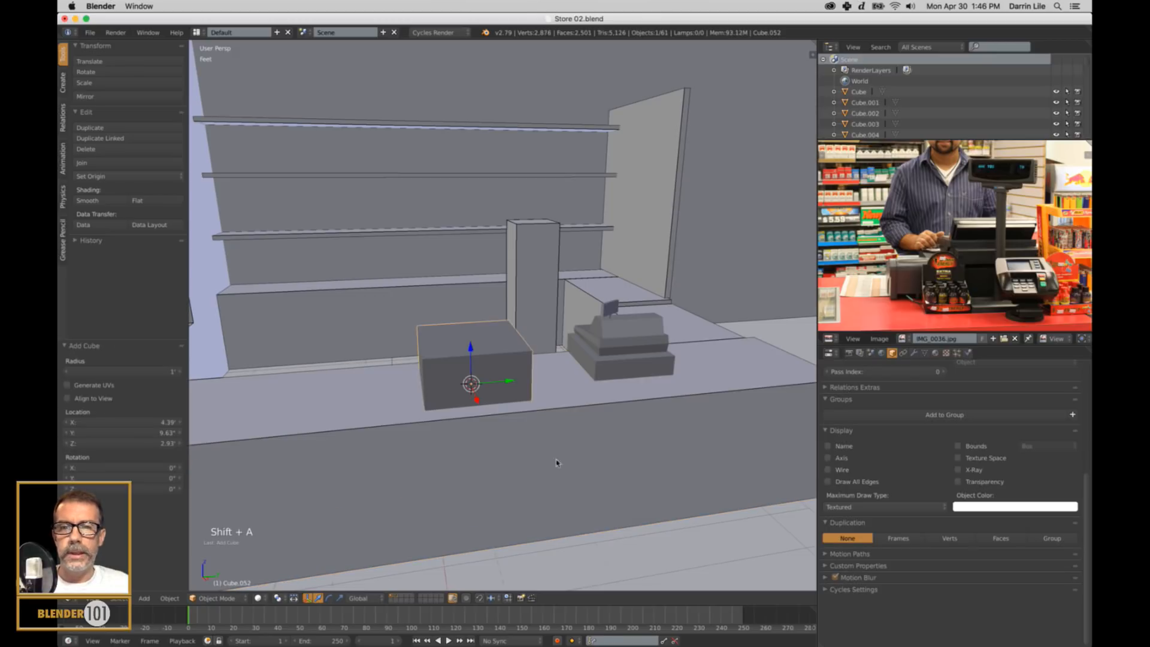
{"action": "key", "text": "s"}
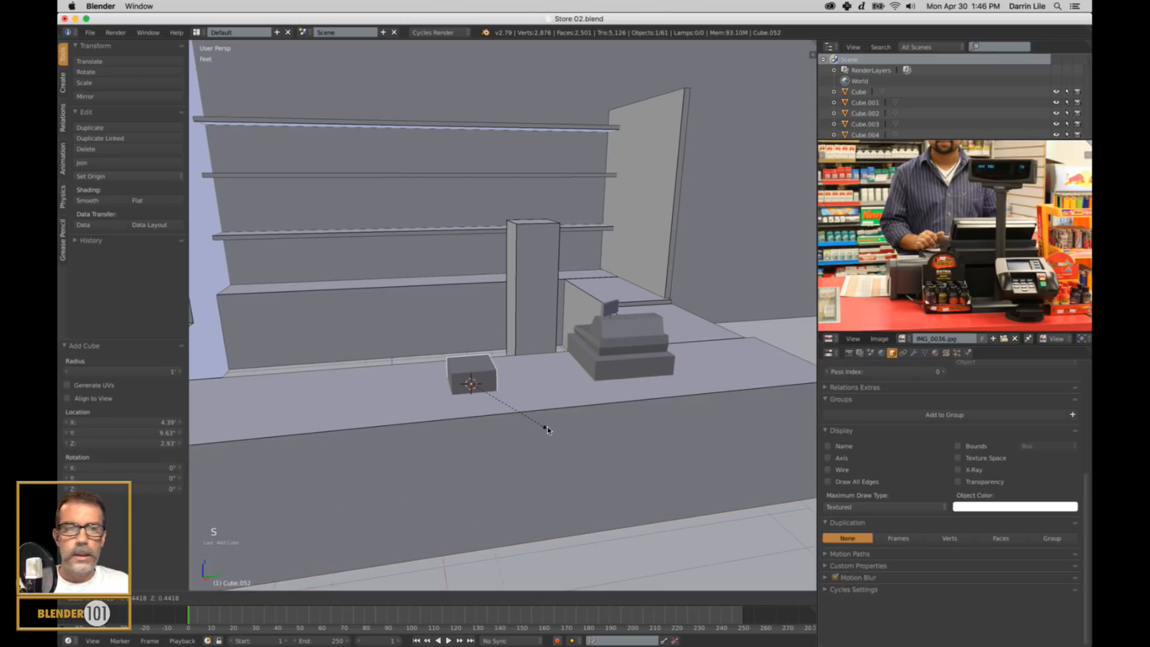
{"action": "left_click", "coordinate": [550, 432]}
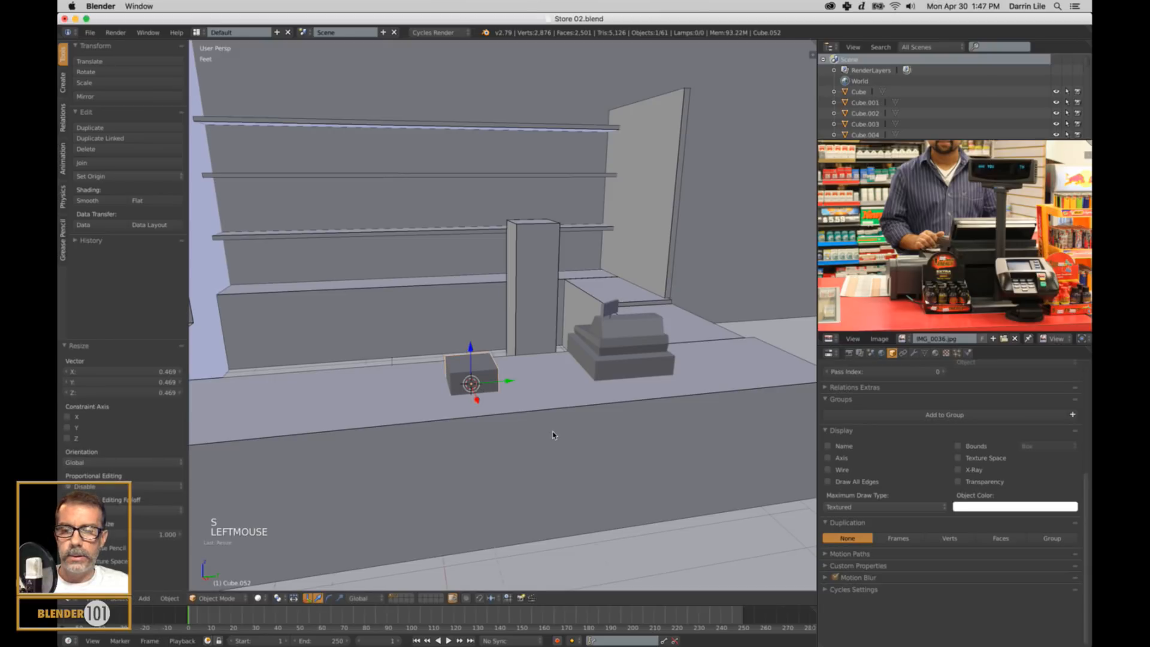
Scale the cube down further and place it beside the cash register, raising it about 4.38" onto the countertop.
{"action": "key", "text": "s"}
{"action": "left_click", "coordinate": [527, 402]}
{"action": "left_click_drag", "start_coordinate": [504, 382], "coordinate": [580, 328]}
{"action": "scroll", "coordinate": [585, 367], "scroll_direction": "up", "scroll_amount": 3}
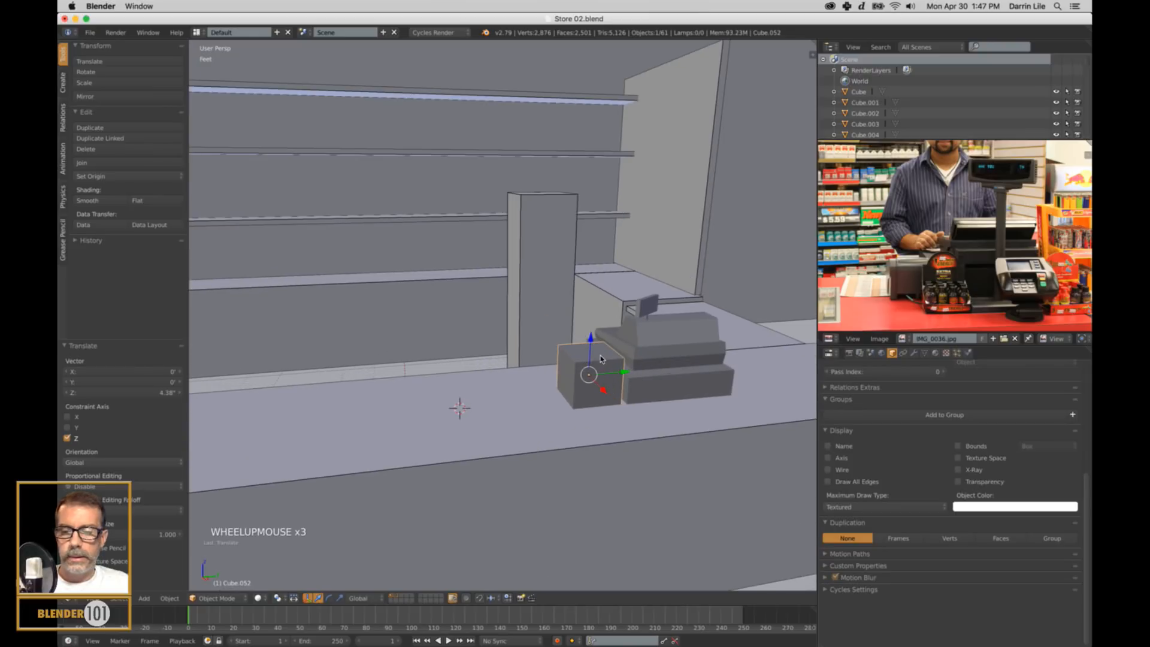
Lower the top face of the block beside the cash register, and switch to edge selection.
{"action": "key", "text": "Tab"}
{"action": "key", "text": "ctrl+Tab"}
{"action": "right_click", "coordinate": [599, 359]}
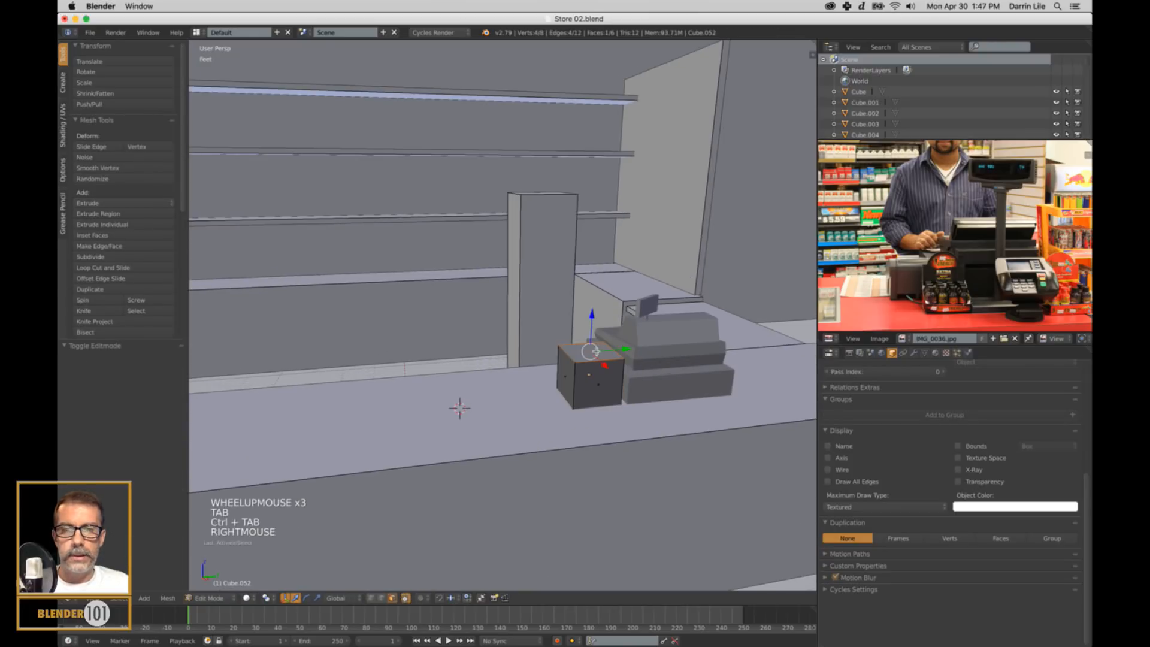
{"action": "left_click_drag", "start_coordinate": [591, 328], "coordinate": [591, 328]}
{"action": "key", "text": "ctrl+Tab"}
{"action": "left_click", "coordinate": [590, 316]}
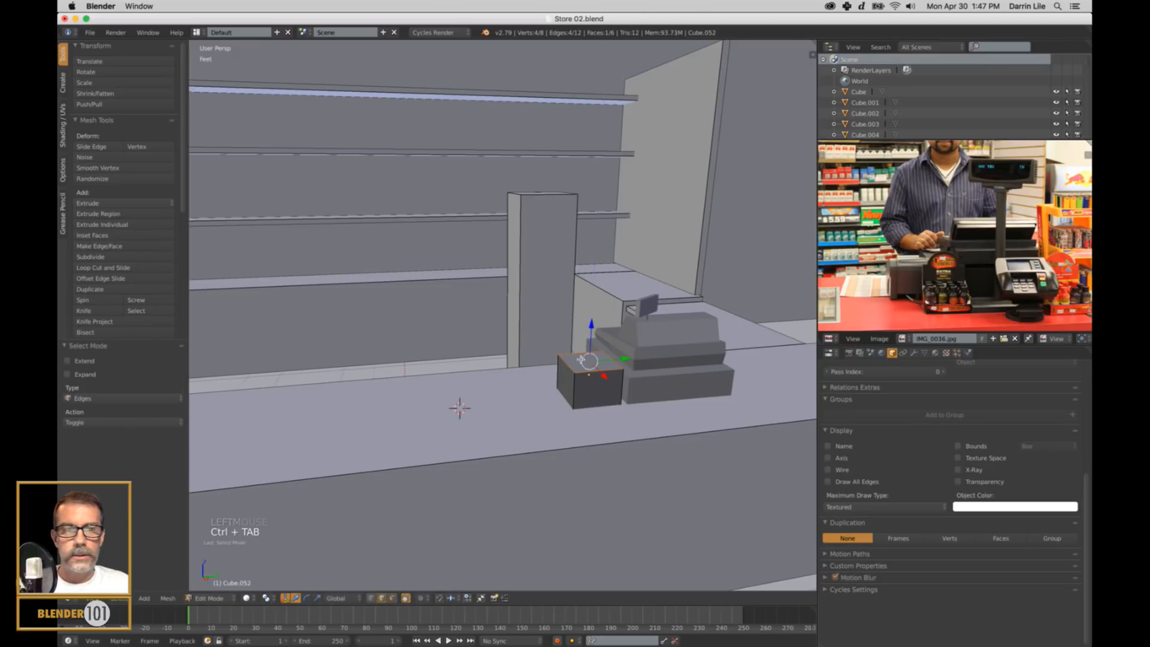
Lower the block's rear top edge so its top slopes, then return to Object Mode and deselect it.
{"action": "right_click", "coordinate": [595, 362]}
{"action": "left_click", "coordinate": [584, 324]}
{"action": "key", "text": "a"}
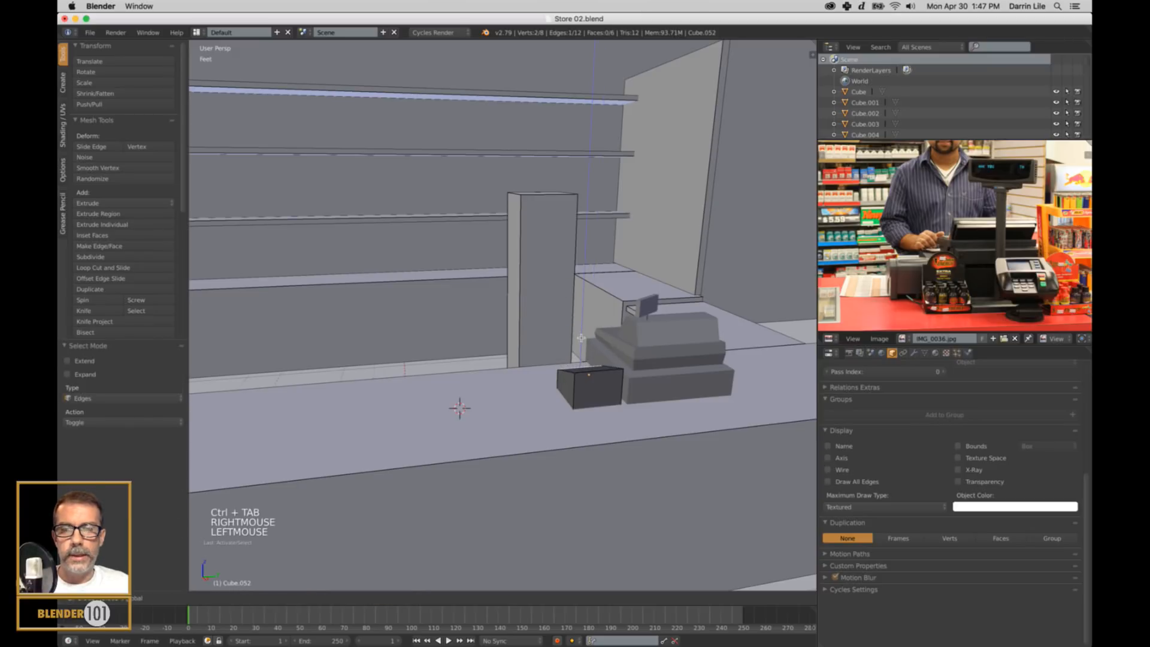
{"action": "key", "text": "Tab"}
{"action": "scroll", "coordinate": [644, 432], "scroll_direction": "down", "scroll_amount": 2}
{"action": "mouse_move", "coordinate": [644, 432]}
{"action": "middle_mouse_down"}
{"action": "mouse_move", "coordinate": [625, 430]}
{"action": "mouse_move", "coordinate": [638, 429]}
{"action": "middle_mouse_up"}
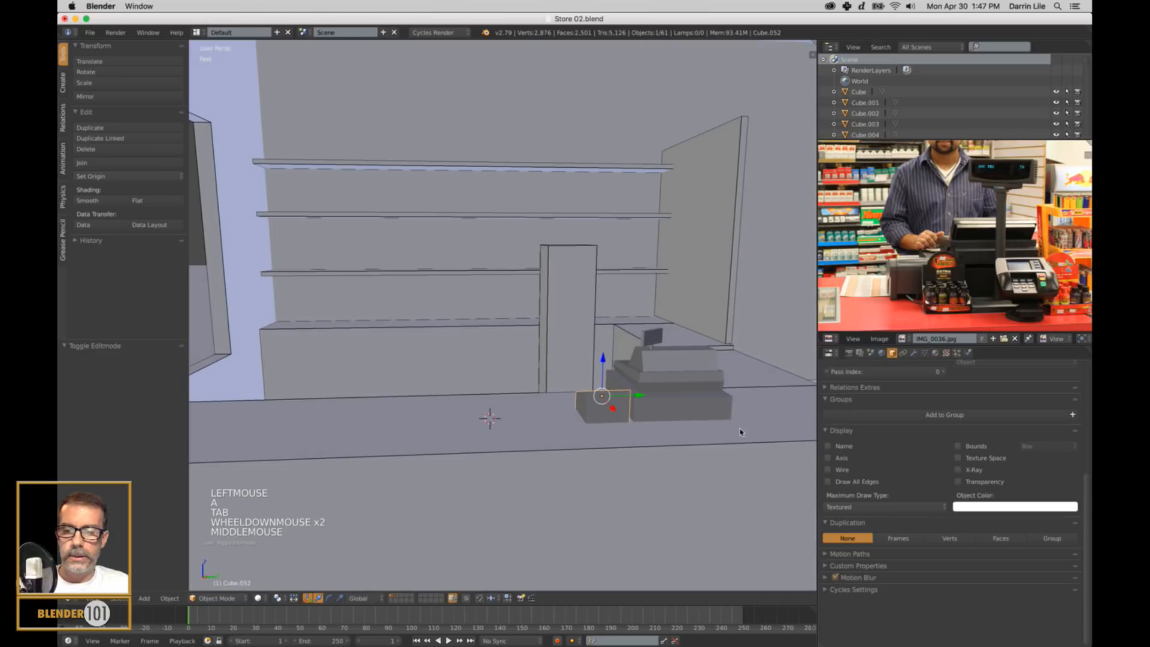
{"action": "middle_click_drag", "start_coordinate": [742, 433], "coordinate": [609, 408], "text": "shift"}
{"action": "key", "text": "a"}
Add a second cube at the 3D cursor on the countertop and scale it down uniformly to about 0.36.
{"action": "middle_click_drag", "start_coordinate": [680, 420], "coordinate": [581, 384], "text": "shift"}
{"action": "scroll", "coordinate": [635, 413], "scroll_direction": "up", "scroll_amount": 2}
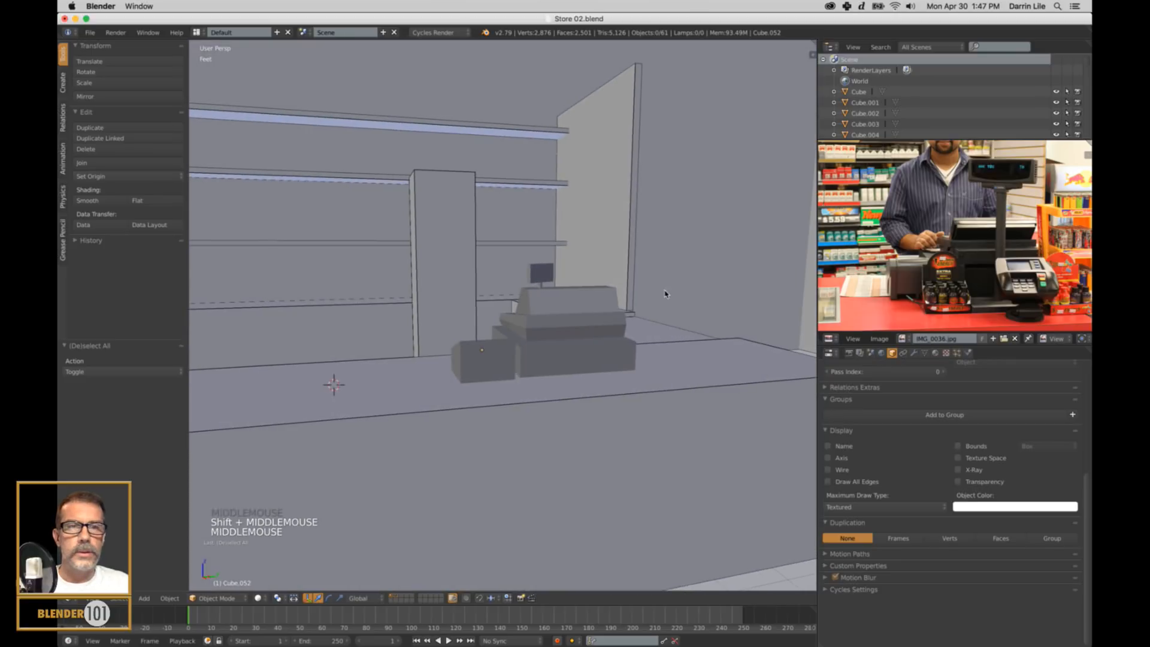
{"action": "middle_click_drag", "start_coordinate": [668, 293], "coordinate": [640, 342], "text": "shift"}
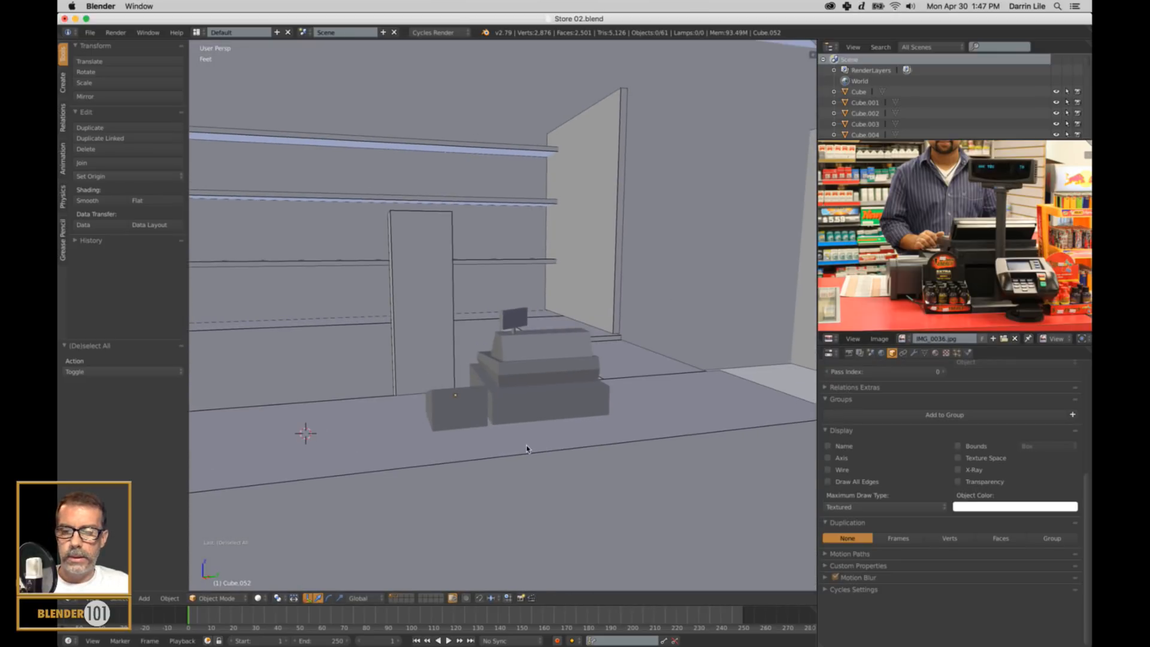
{"action": "key", "text": "shift+a"}
{"action": "left_click", "coordinate": [569, 458]}
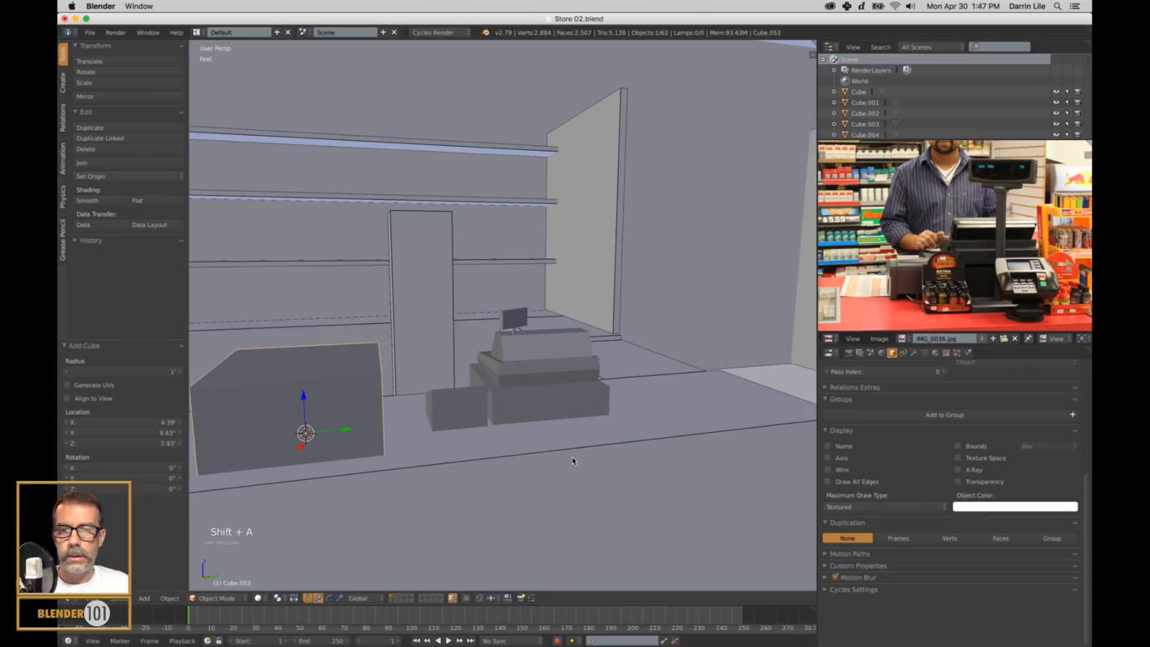
{"action": "scroll", "coordinate": [474, 426], "scroll_direction": "down", "scroll_amount": 2}
{"action": "middle_click_drag", "start_coordinate": [457, 416], "coordinate": [582, 483]}
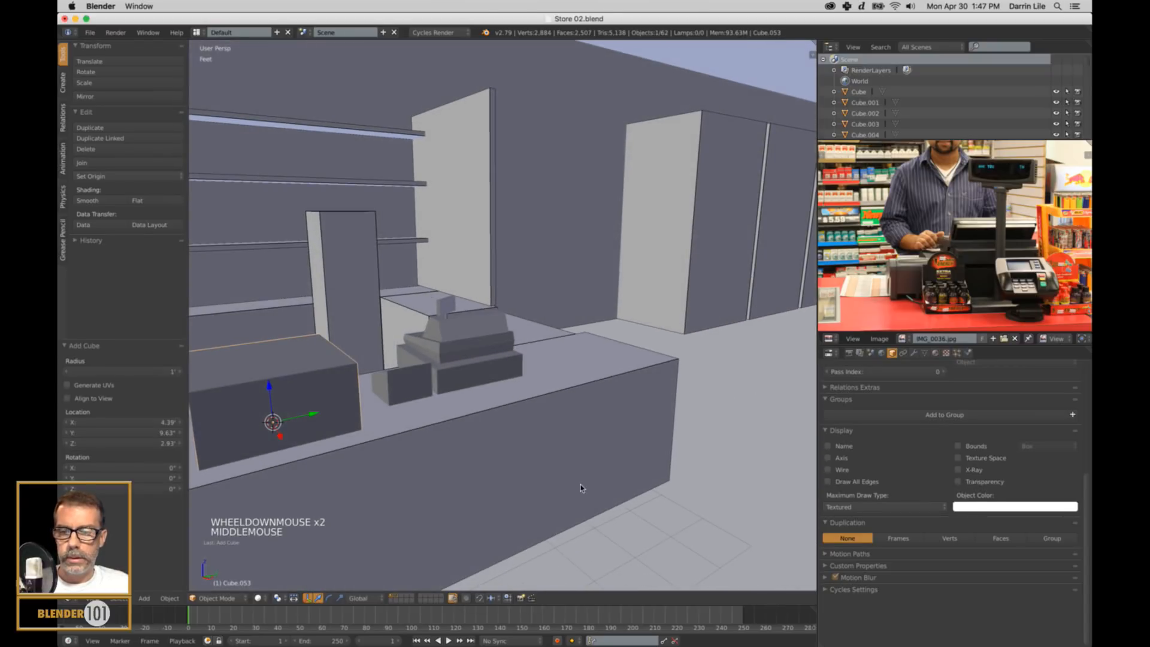
{"action": "key", "text": "s"}
{"action": "key", "text": "s"}
{"action": "left_click", "coordinate": [386, 418]}
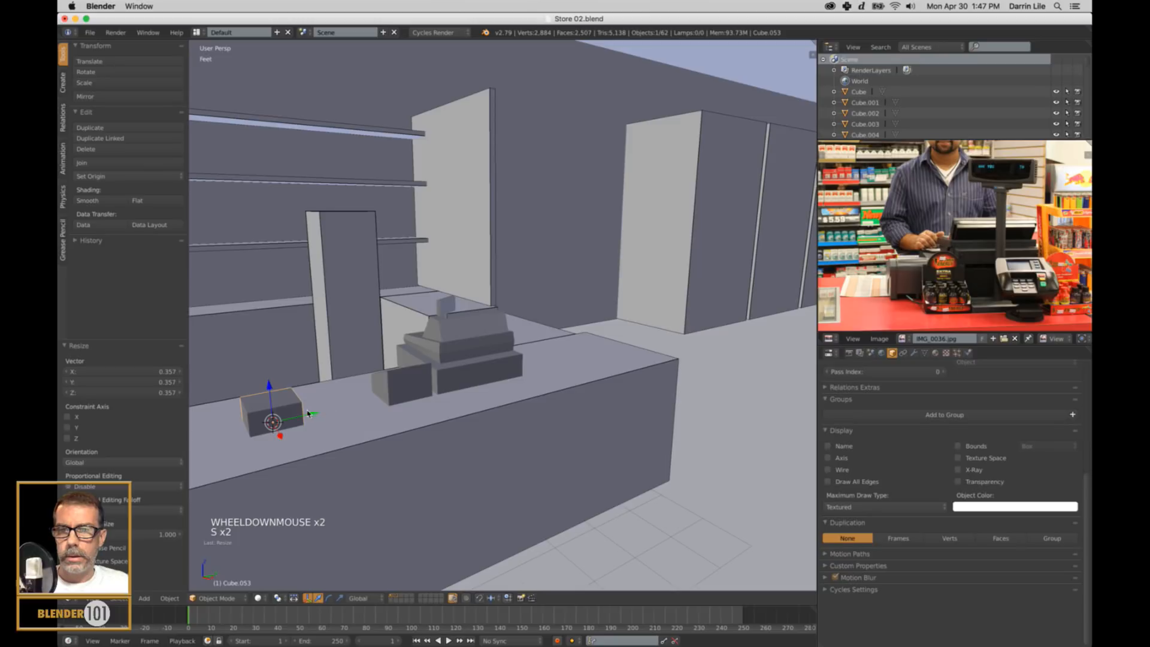
Flatten the small cube along Z and place it in front of the cash register, moving it about 3.34' along Y.
{"action": "key", "text": "s"}
{"action": "key", "text": "z"}
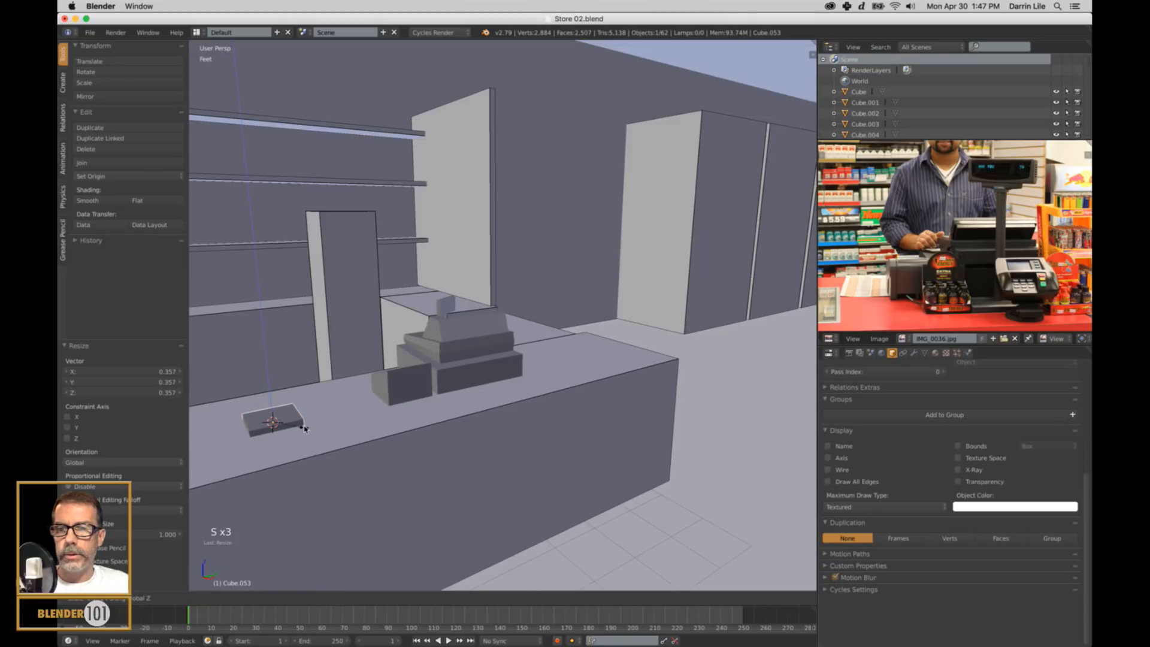
{"action": "left_click", "coordinate": [304, 428]}
{"action": "mouse_move", "coordinate": [271, 390]}
{"action": "left_mouse_down"}
{"action": "mouse_move", "coordinate": [275, 376]}
{"action": "mouse_move", "coordinate": [273, 386]}
{"action": "left_mouse_up"}
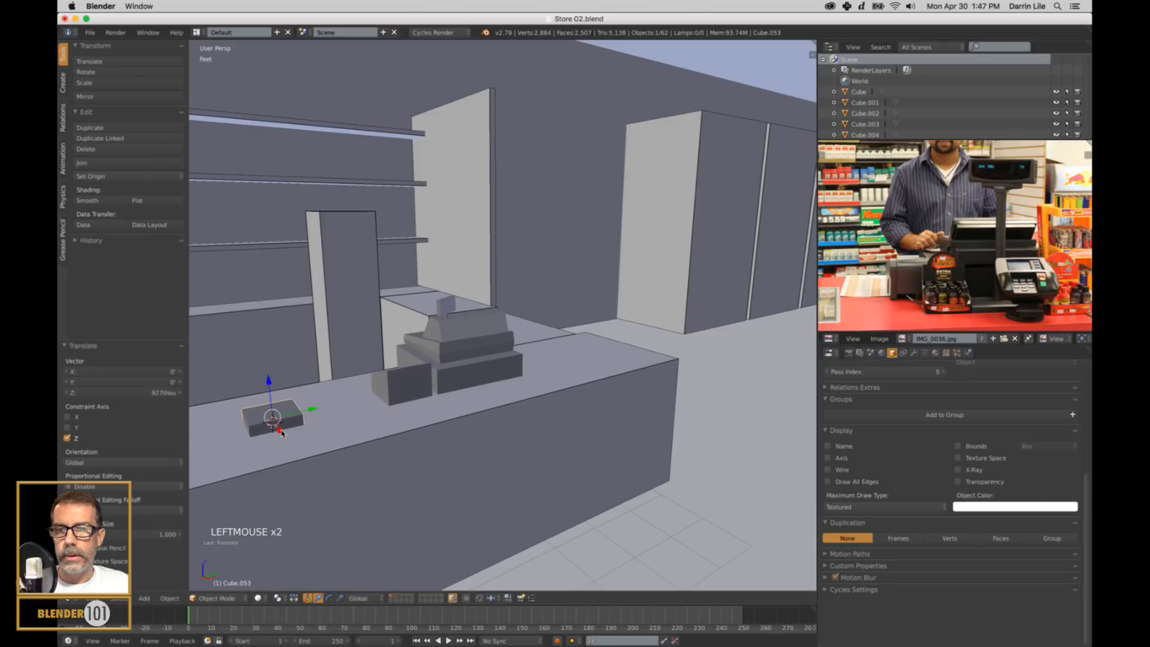
{"action": "left_click_drag", "start_coordinate": [281, 431], "coordinate": [525, 401]}
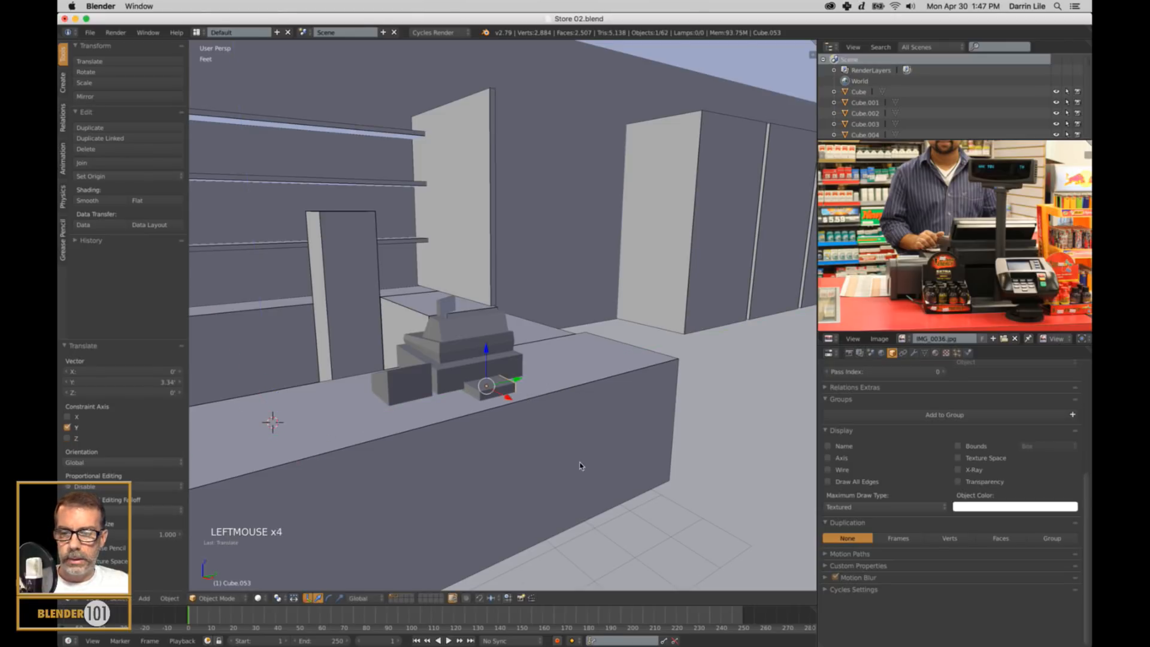
Flatten the box further along Z to about 0.83 and move it about 2.14" along X.
{"action": "key", "text": "s"}
{"action": "left_click", "coordinate": [544, 436]}
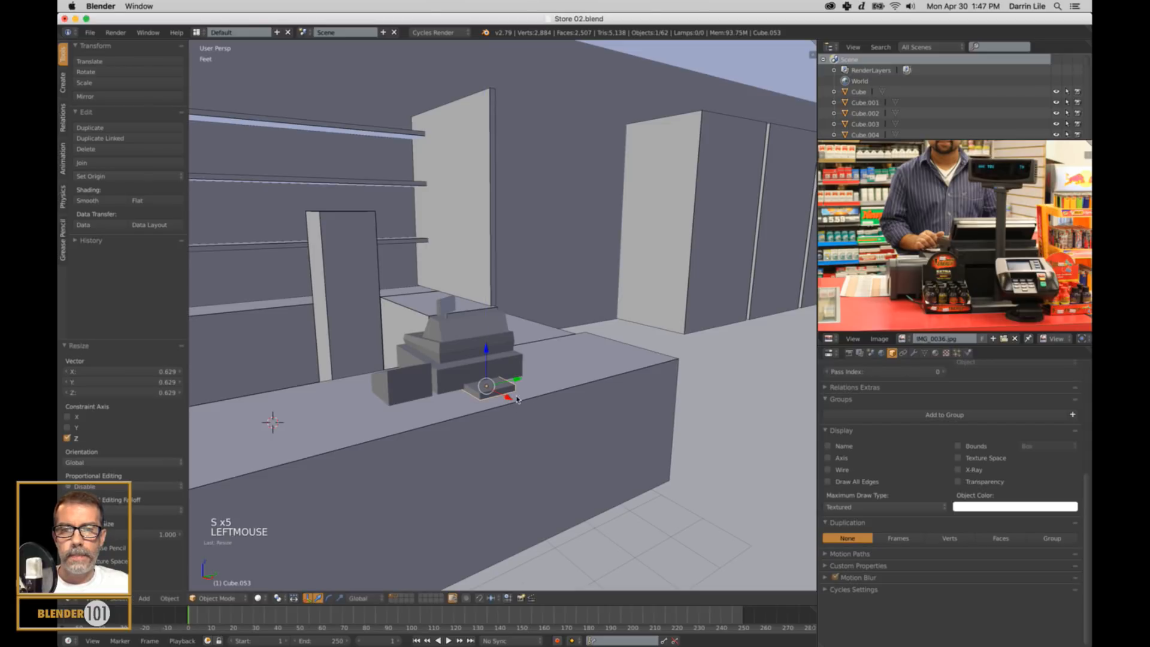
{"action": "left_click_drag", "start_coordinate": [516, 400], "coordinate": [512, 405]}
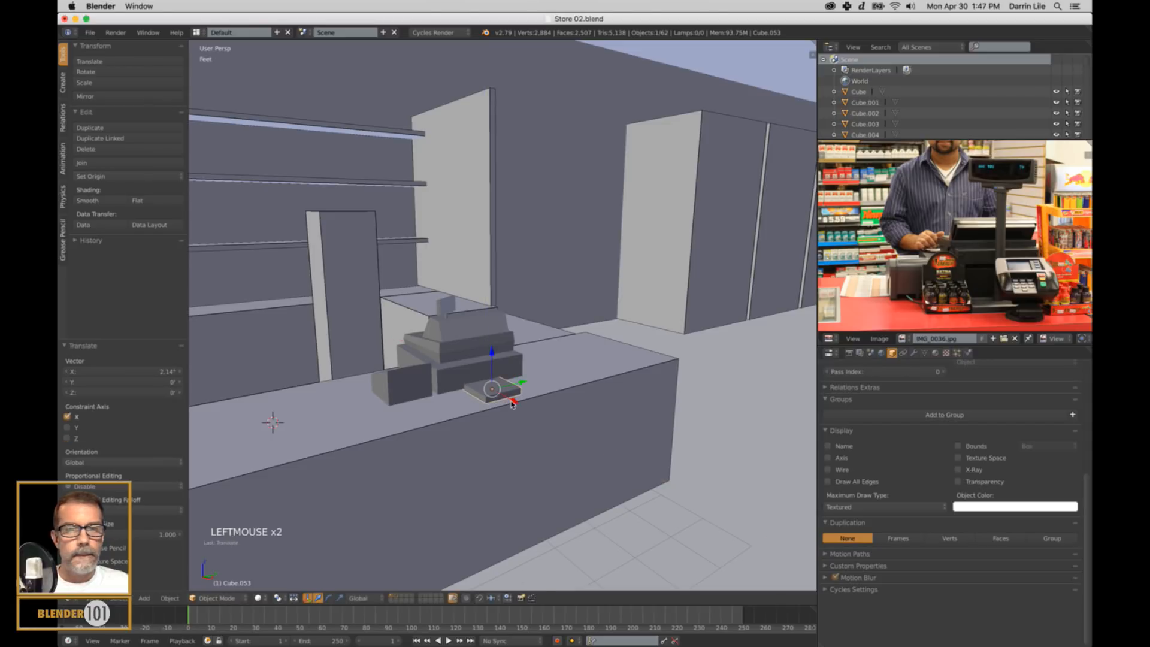
Scale the flat box along X and shift it about 88.7 thou along negative X on the countertop.
{"action": "middle_click_drag", "start_coordinate": [512, 405], "coordinate": [529, 423]}
{"action": "key", "text": "s"}
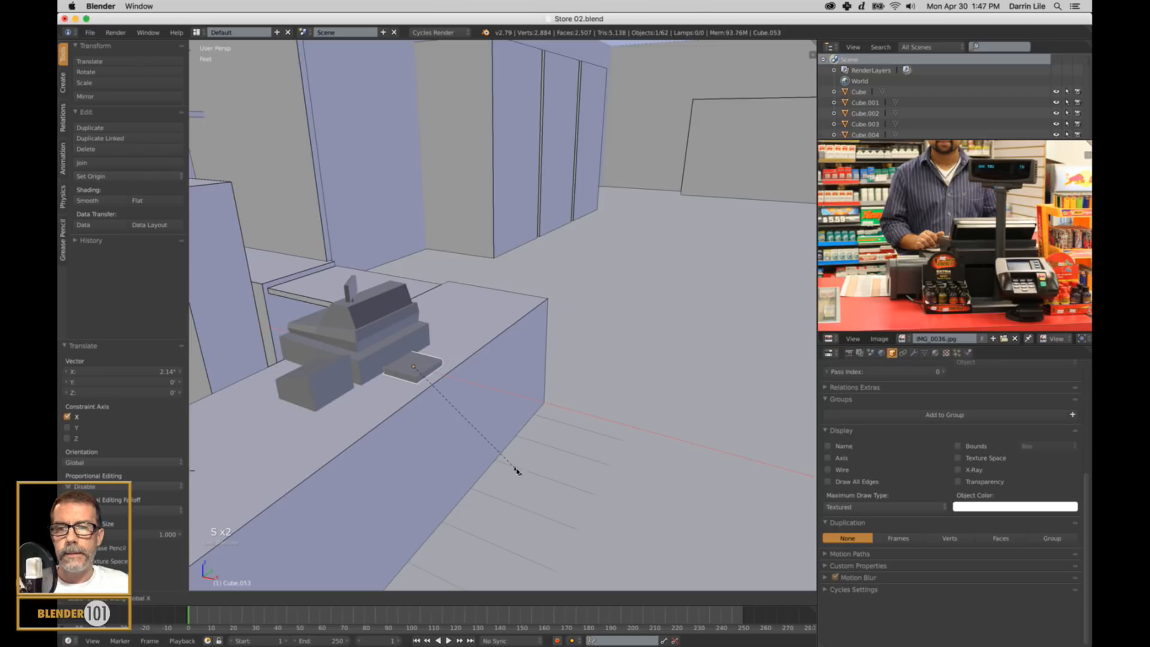
{"action": "left_click", "coordinate": [464, 348]}
{"action": "left_click_drag", "start_coordinate": [445, 376], "coordinate": [441, 385]}
Lower the flat box about 259 thou along Z so its base sits on the countertop.
{"action": "key", "text": "KP_Decimal"}
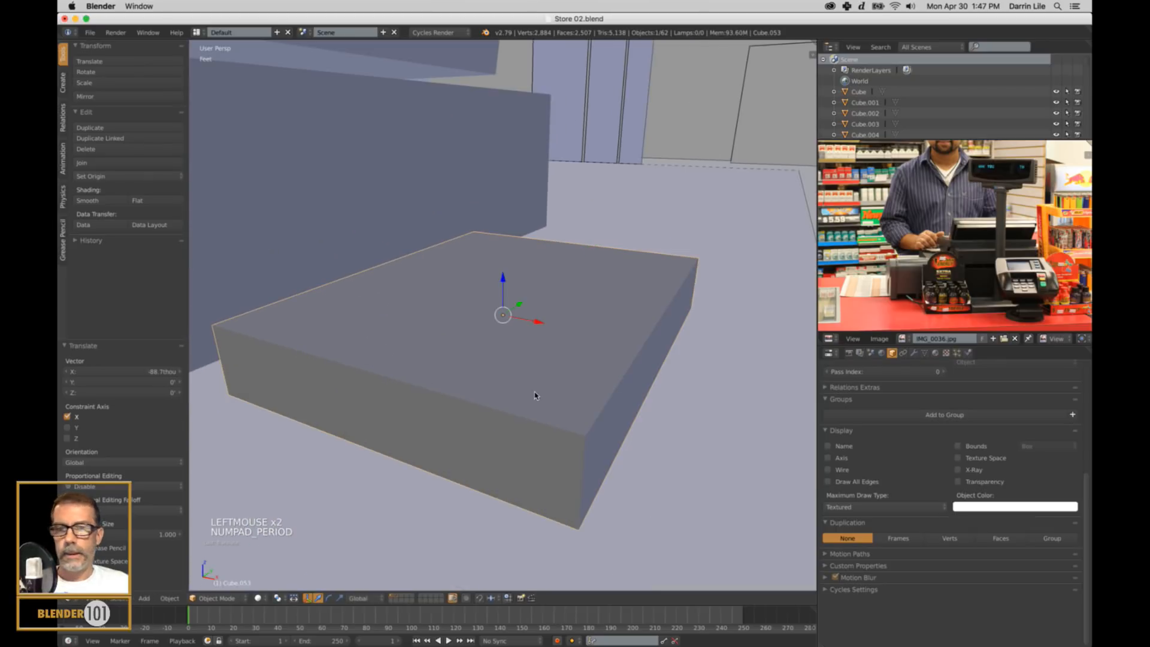
{"action": "middle_click_drag", "start_coordinate": [535, 397], "coordinate": [578, 406]}
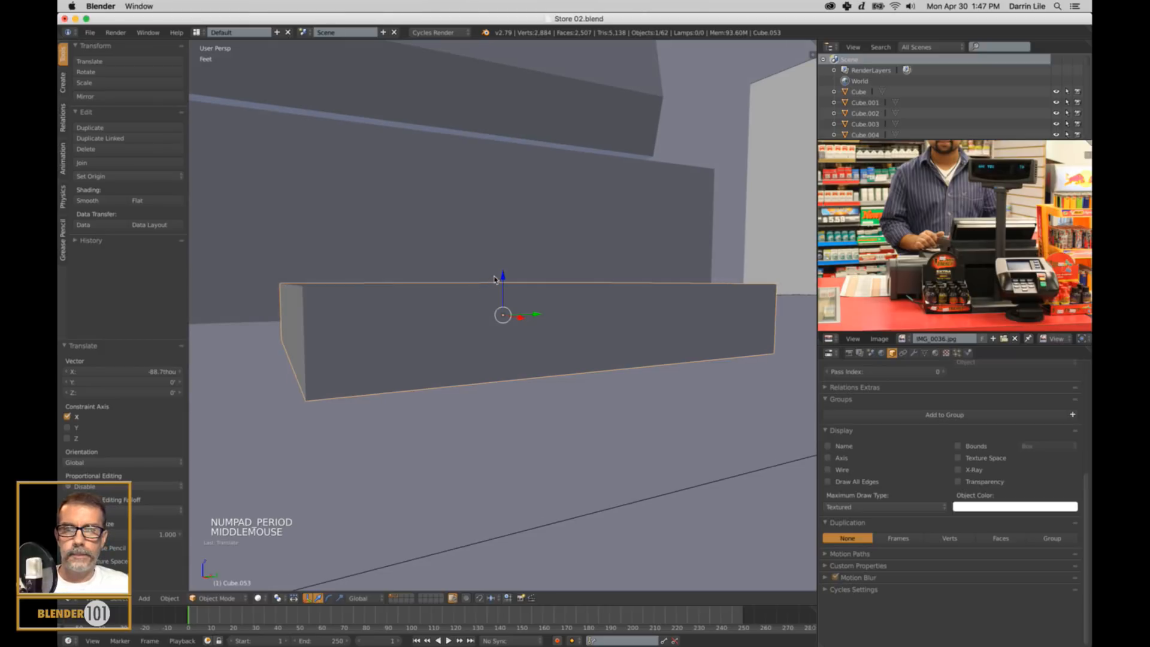
{"action": "left_click_drag", "start_coordinate": [494, 279], "coordinate": [505, 289]}
{"action": "scroll", "coordinate": [582, 327], "scroll_direction": "down", "scroll_amount": 4}
{"action": "middle_click", "coordinate": [582, 326]}
{"action": "scroll", "coordinate": [584, 344], "scroll_direction": "down", "scroll_amount": 3}
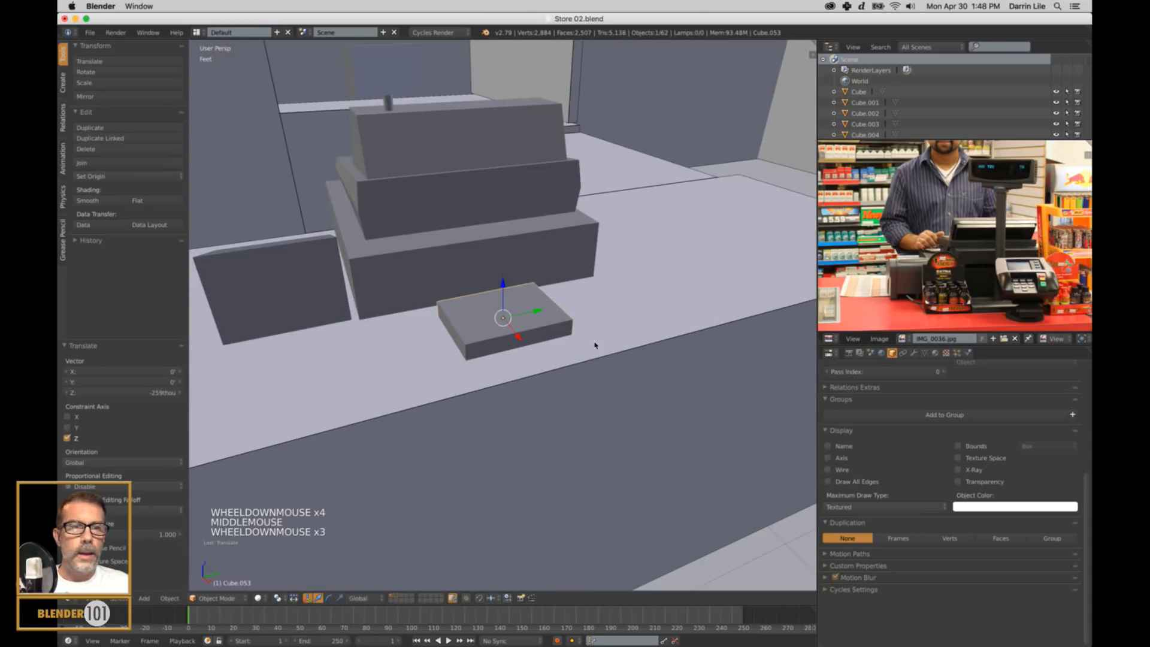
Stretch the flat box in front of the cash register along Y by a factor of about 1.559.
{"action": "middle_click_drag", "start_coordinate": [593, 342], "coordinate": [602, 369]}
{"action": "key", "text": "s"}
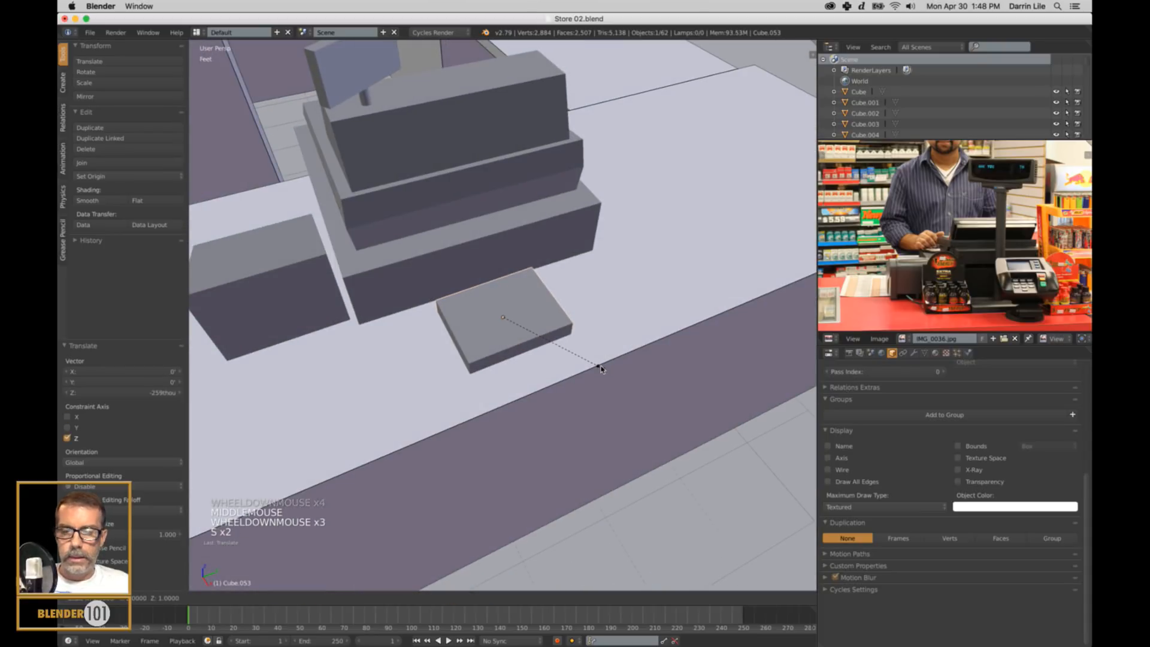
{"action": "key", "text": "y"}
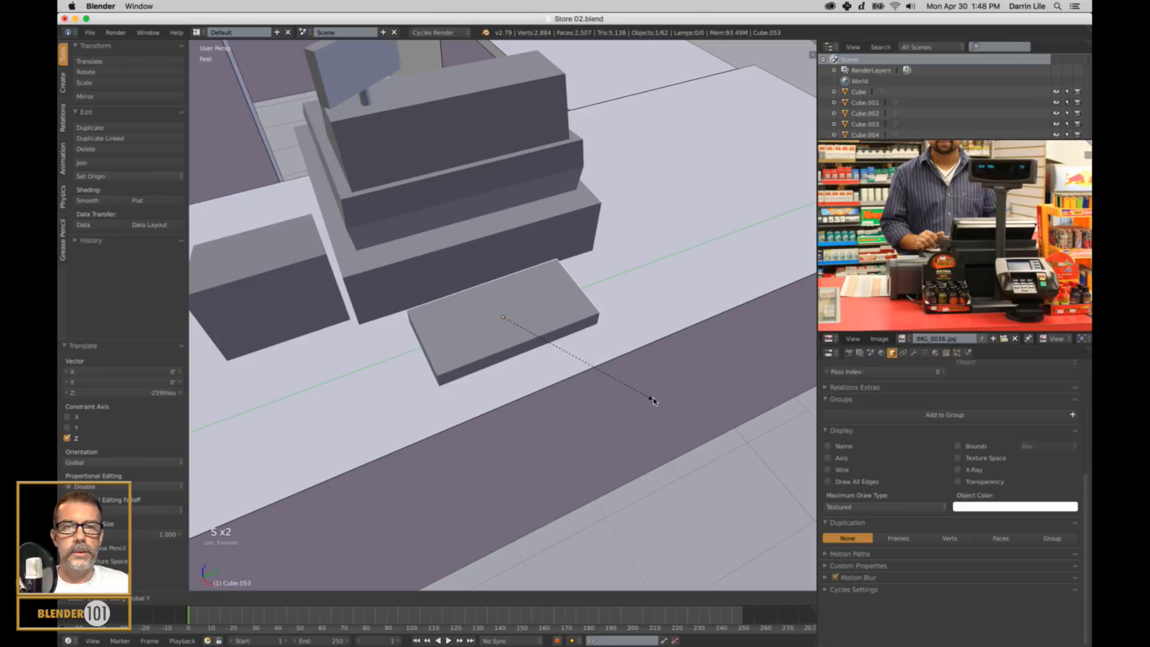
{"action": "left_click", "coordinate": [651, 398]}
{"action": "middle_click_drag", "start_coordinate": [652, 398], "coordinate": [639, 377]}
{"action": "scroll", "coordinate": [623, 370], "scroll_direction": "down", "scroll_amount": 2}
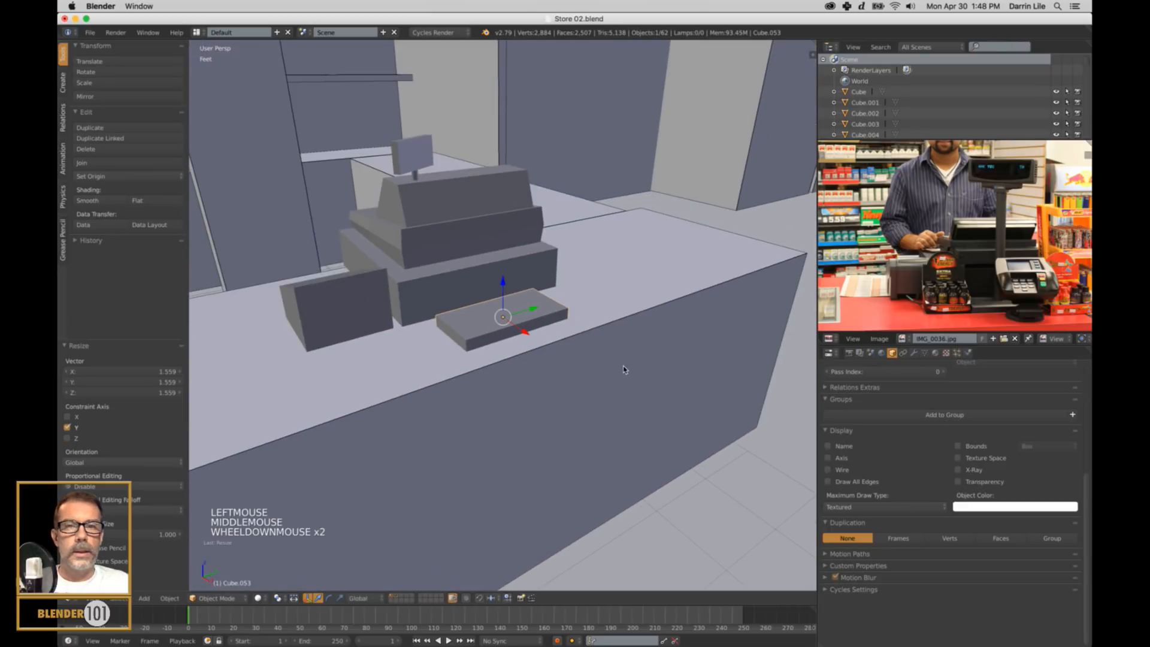
Snap the 3D cursor to the centre of the flat box's top face.
{"action": "key", "text": "Tab"}
{"action": "right_click", "coordinate": [515, 319]}
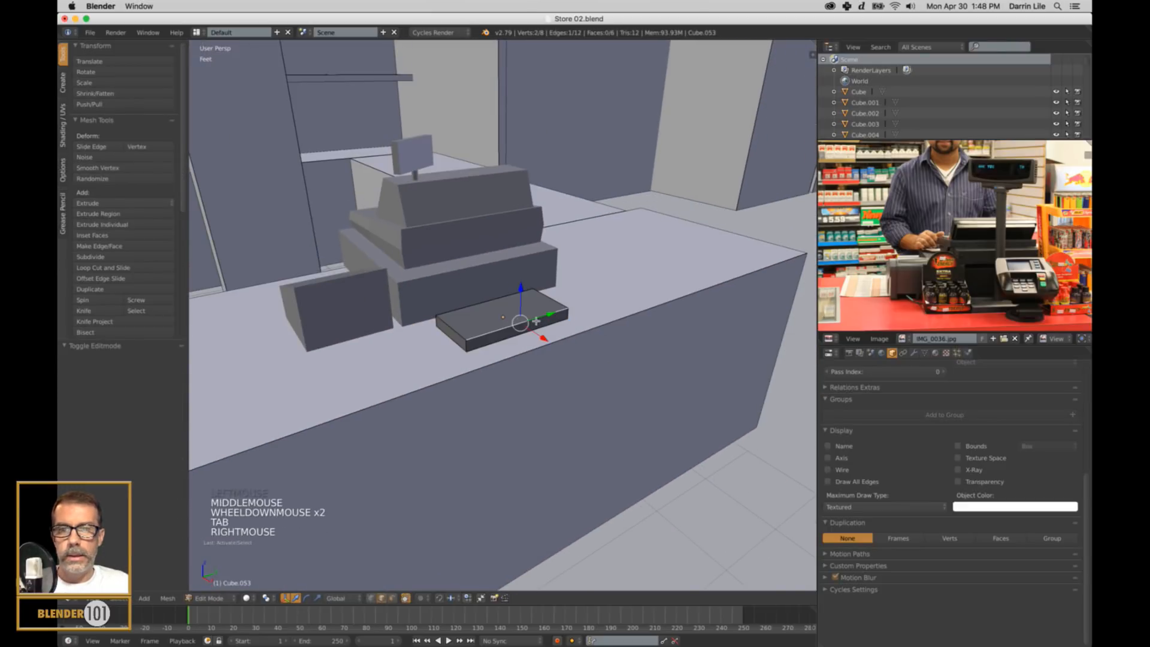
{"action": "key", "text": "ctrl+Tab"}
{"action": "left_click", "coordinate": [509, 327]}
{"action": "right_click", "coordinate": [560, 338]}
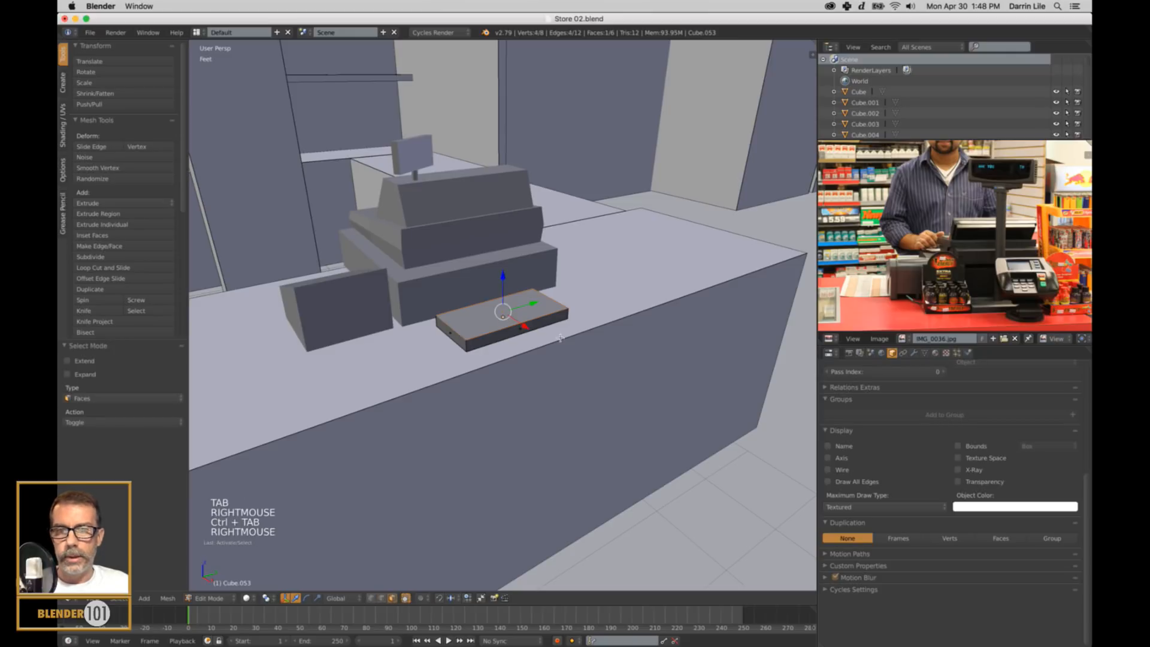
{"action": "key", "text": "shift+s"}
{"action": "left_click", "coordinate": [556, 335]}
{"action": "key", "text": "a"}
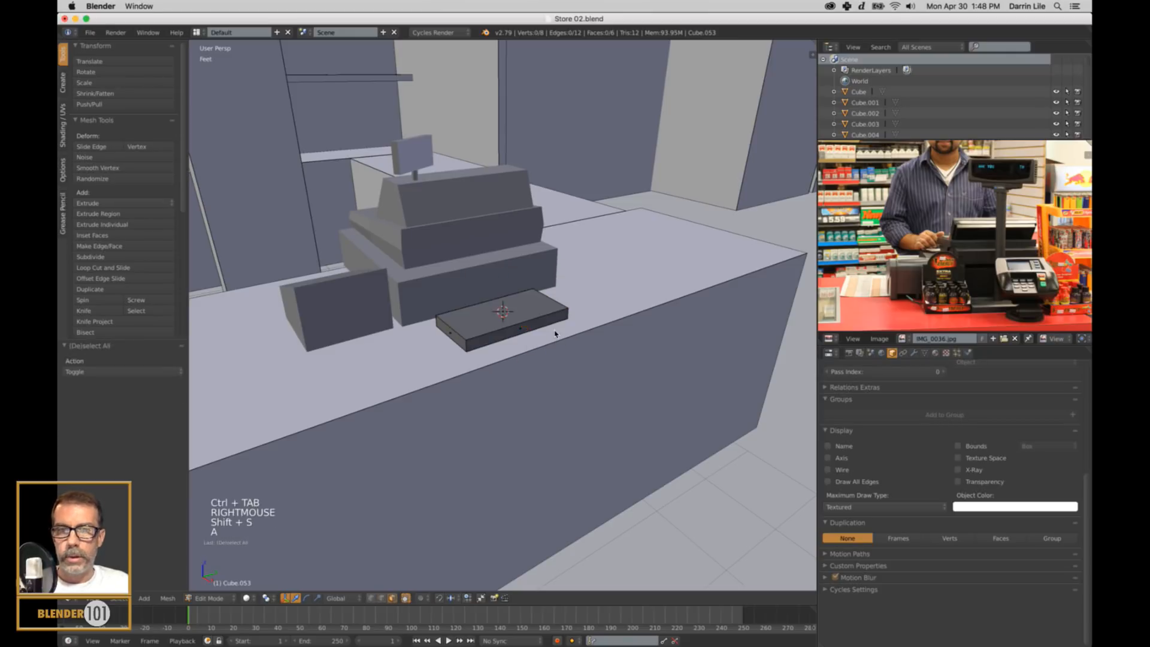
Add a cylinder at the 3D cursor in Object Mode and scale it down to about 0.058.
{"action": "key", "text": "Tab"}
{"action": "key", "text": "shift+a"}
{"action": "mouse_move", "coordinate": [563, 357]}
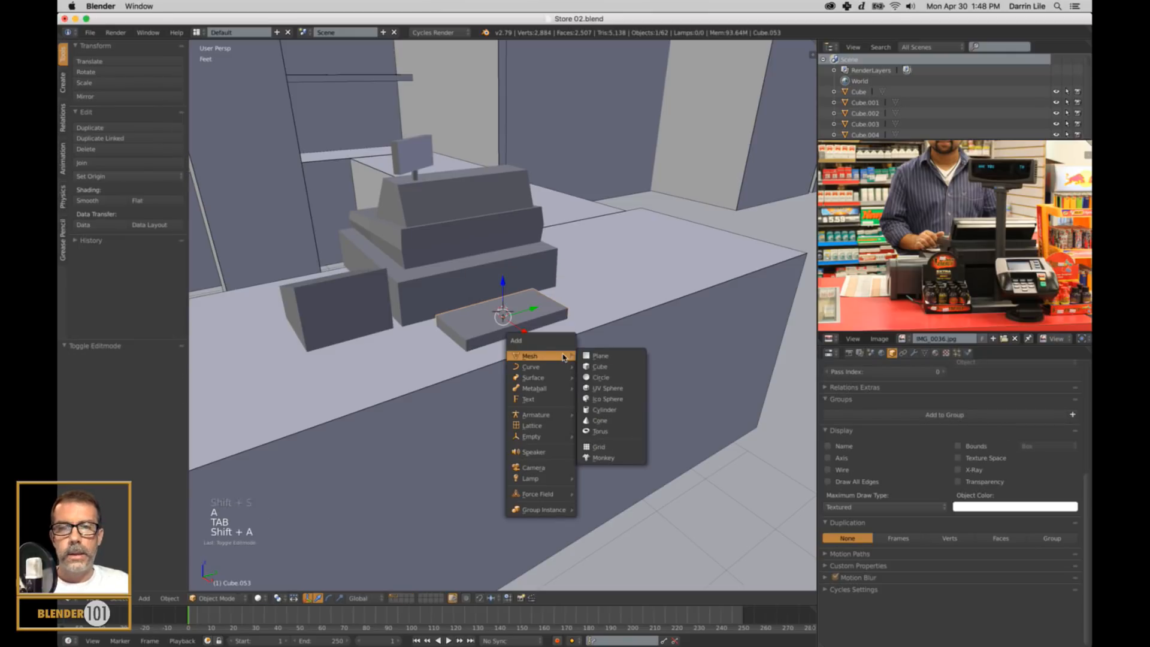
{"action": "left_click", "coordinate": [605, 410]}
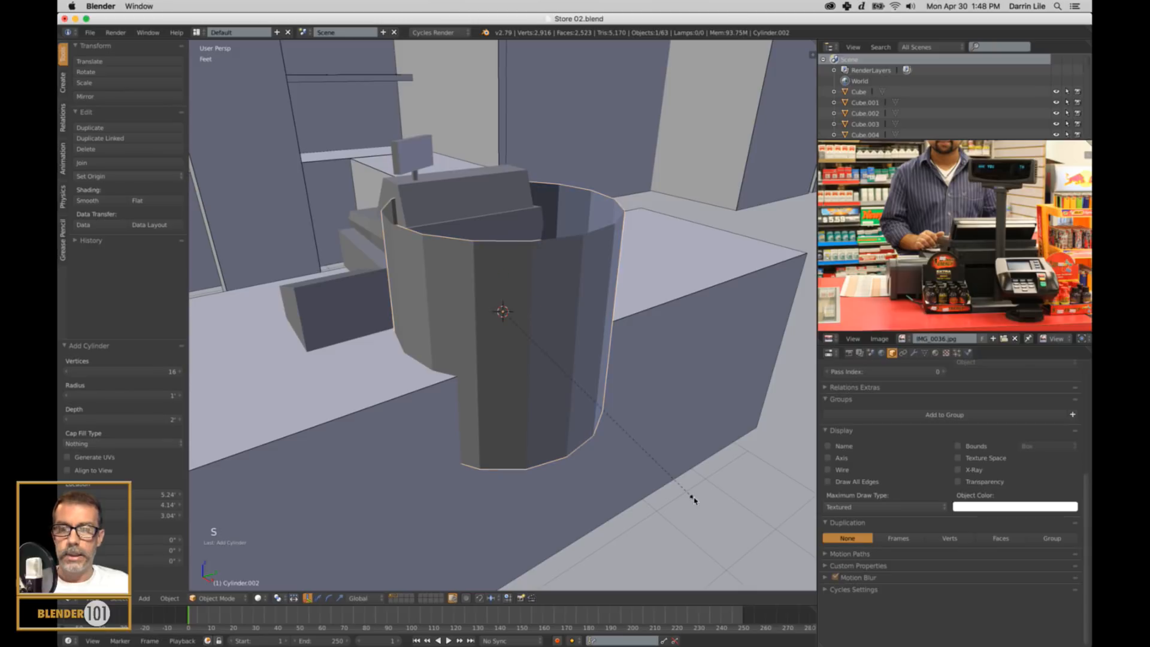
{"action": "key", "text": "s"}
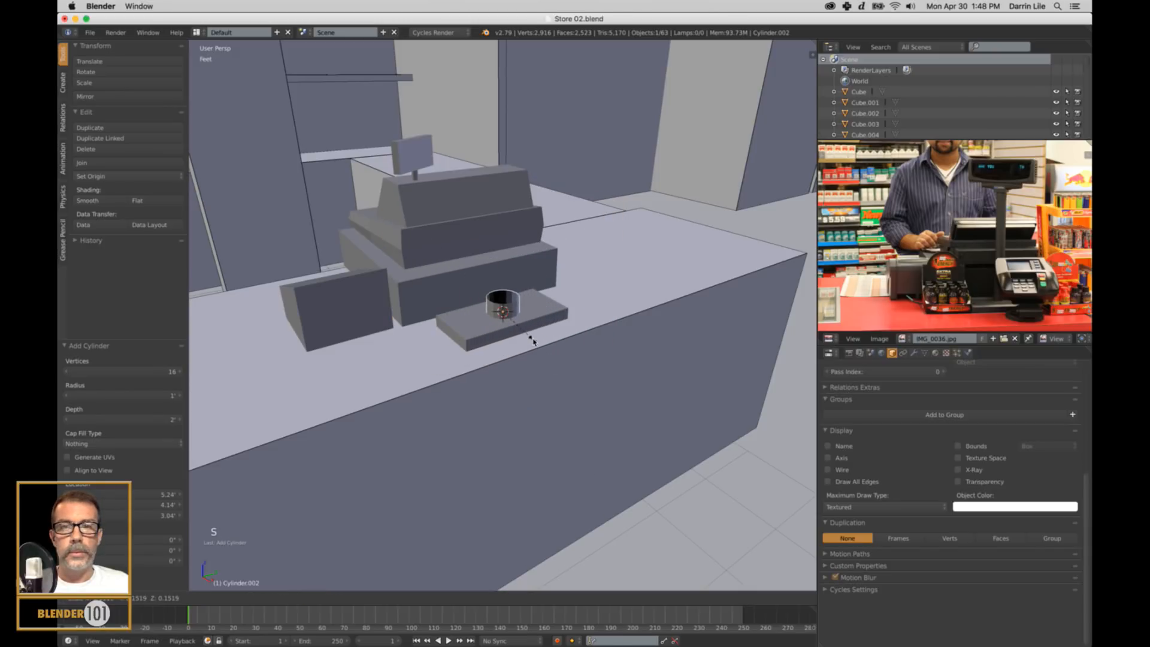
{"action": "left_click", "coordinate": [515, 322]}
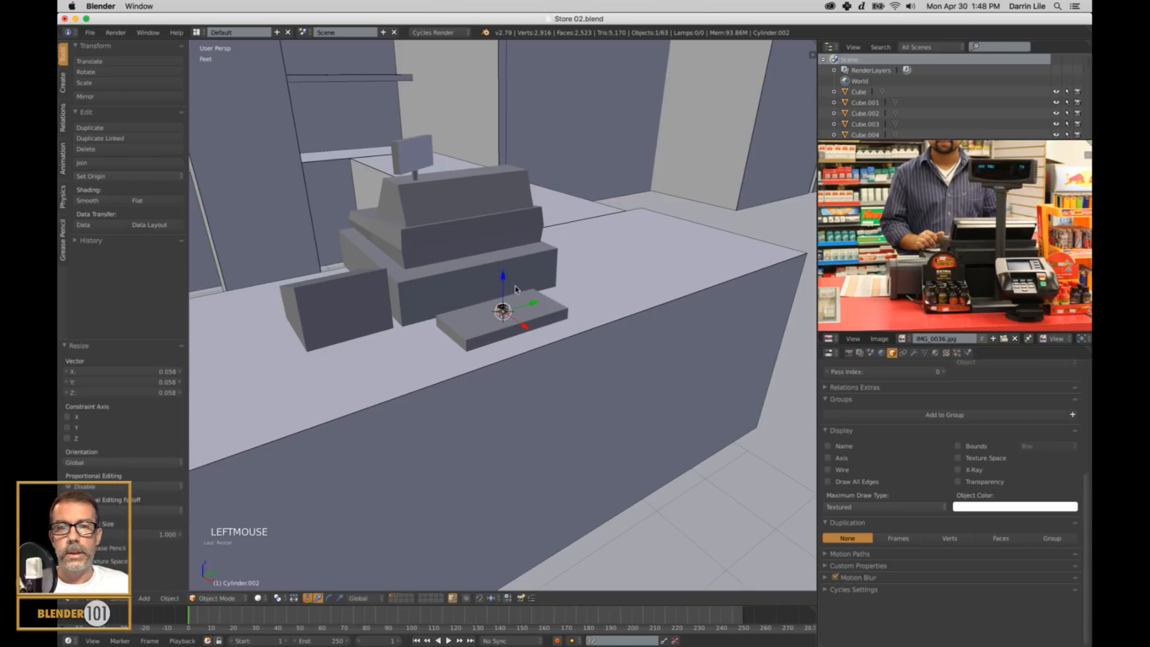
Raise the small cylinder about 11.1" along Z and stretch it along Z by about 10.721 into a pole.
{"action": "left_click_drag", "start_coordinate": [505, 281], "coordinate": [543, 250]}
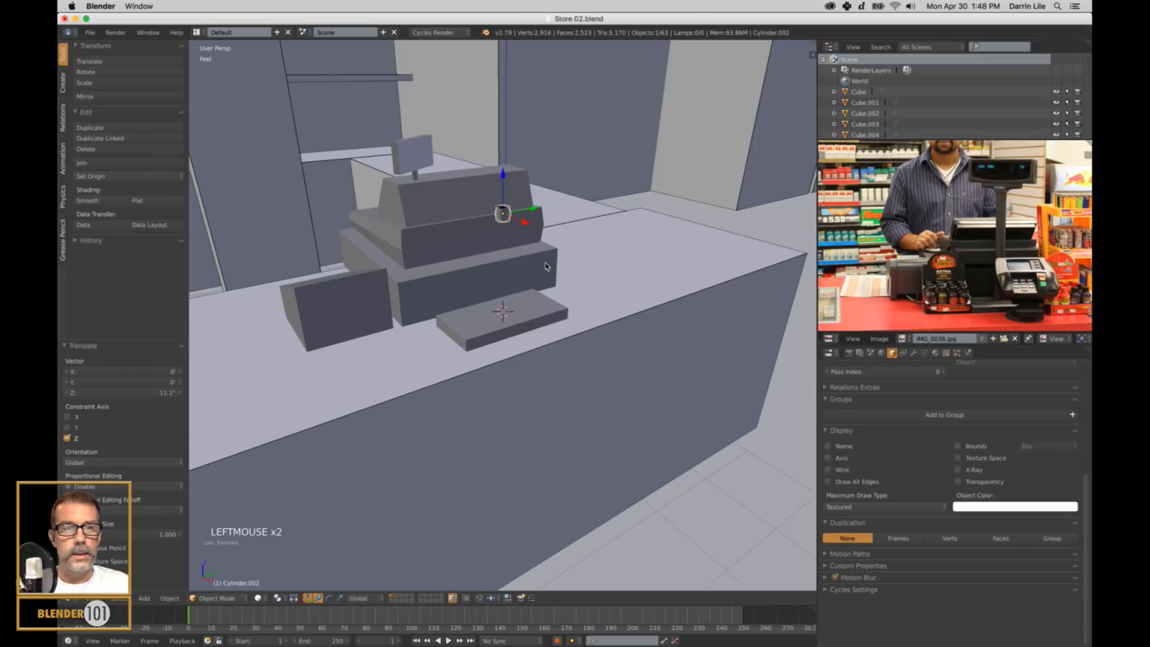
{"action": "key", "text": "s"}
{"action": "key", "text": "z"}
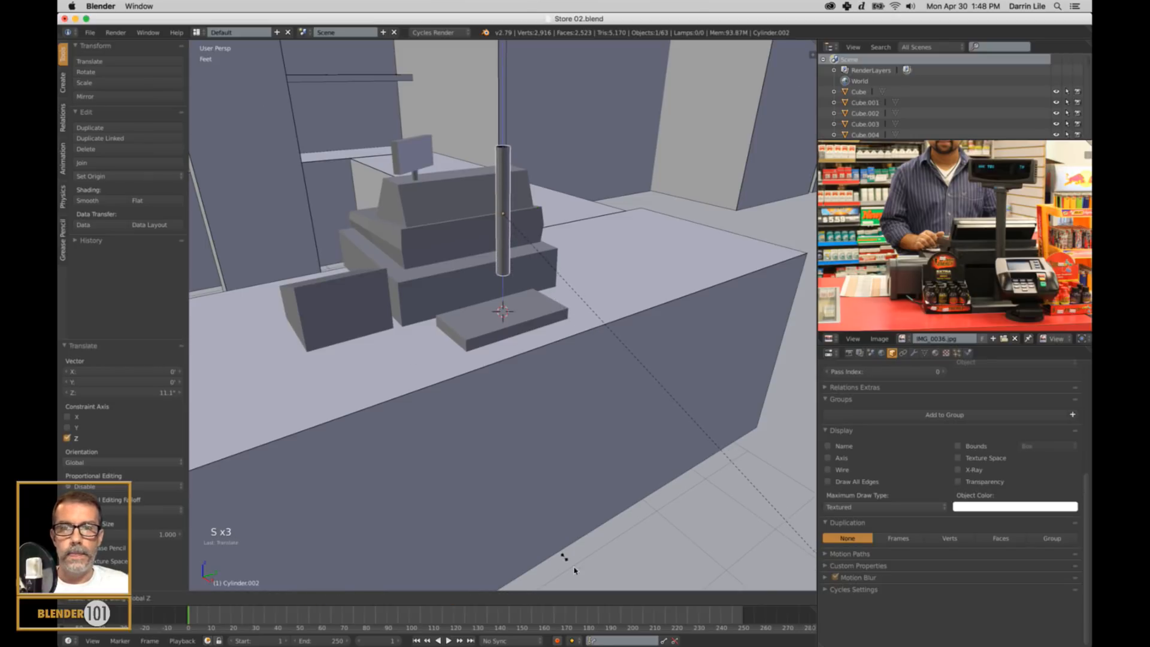
{"action": "left_click", "coordinate": [657, 275]}
Scale the pole uniformly to about 0.878 and lower it along Z until its lower end meets the flat box.
{"action": "key", "text": "s"}
{"action": "key", "text": "s"}
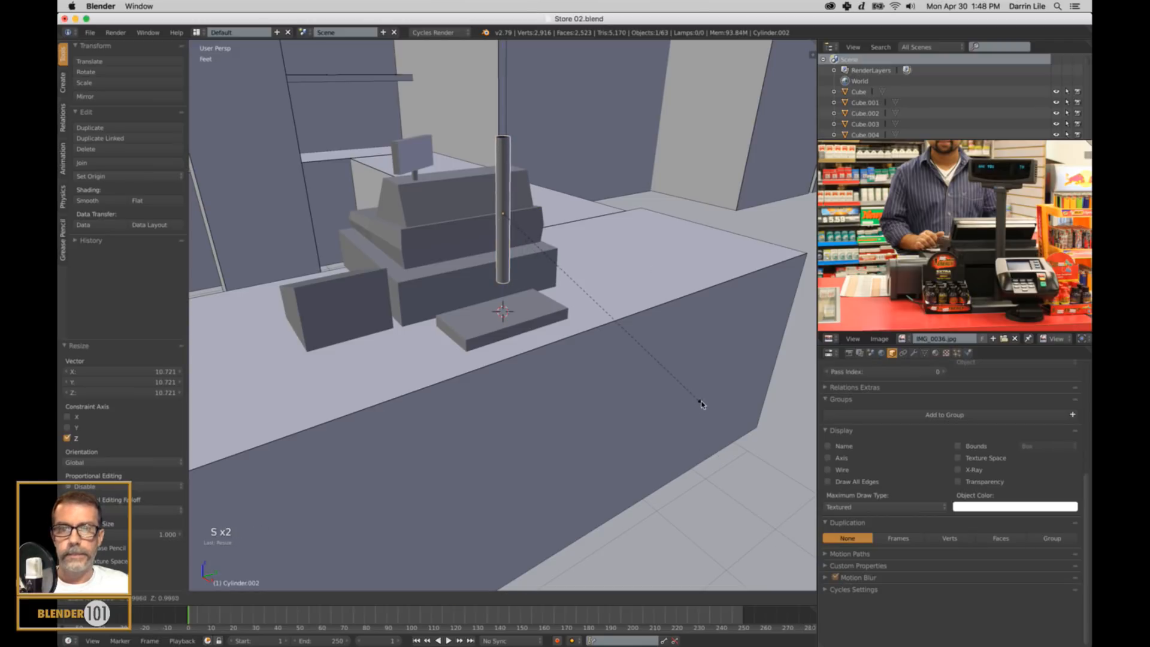
{"action": "left_click", "coordinate": [684, 388]}
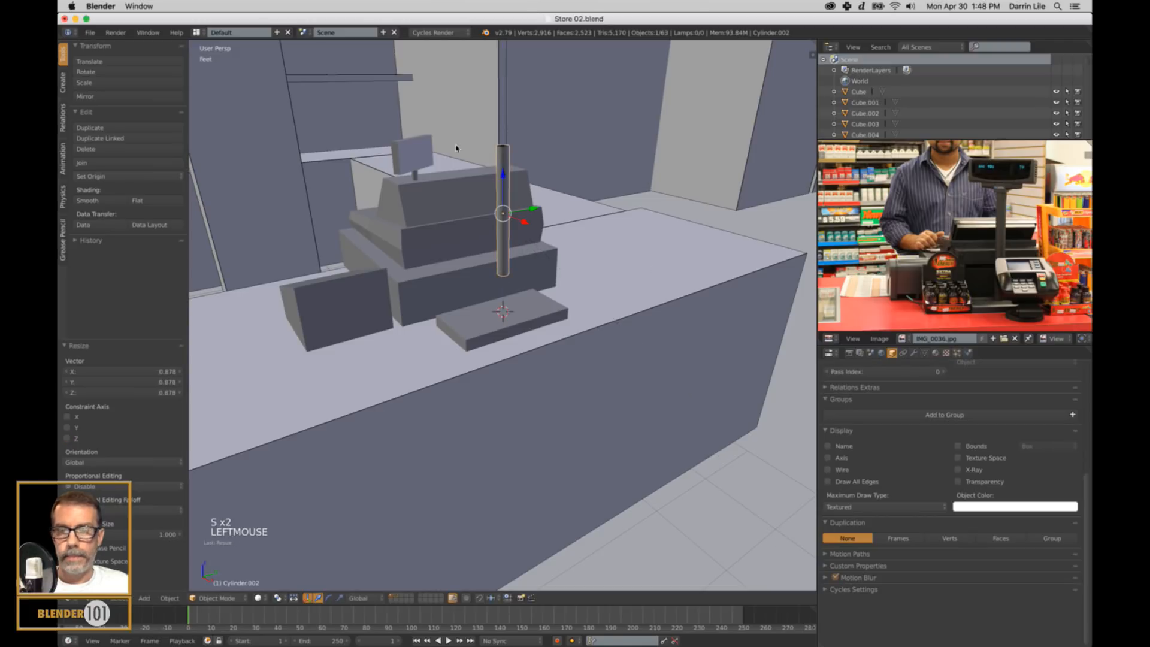
{"action": "left_click_drag", "start_coordinate": [508, 174], "coordinate": [503, 213]}
Select the edge loop around the pole's upper end in edge select mode.
{"action": "key", "text": "Tab"}
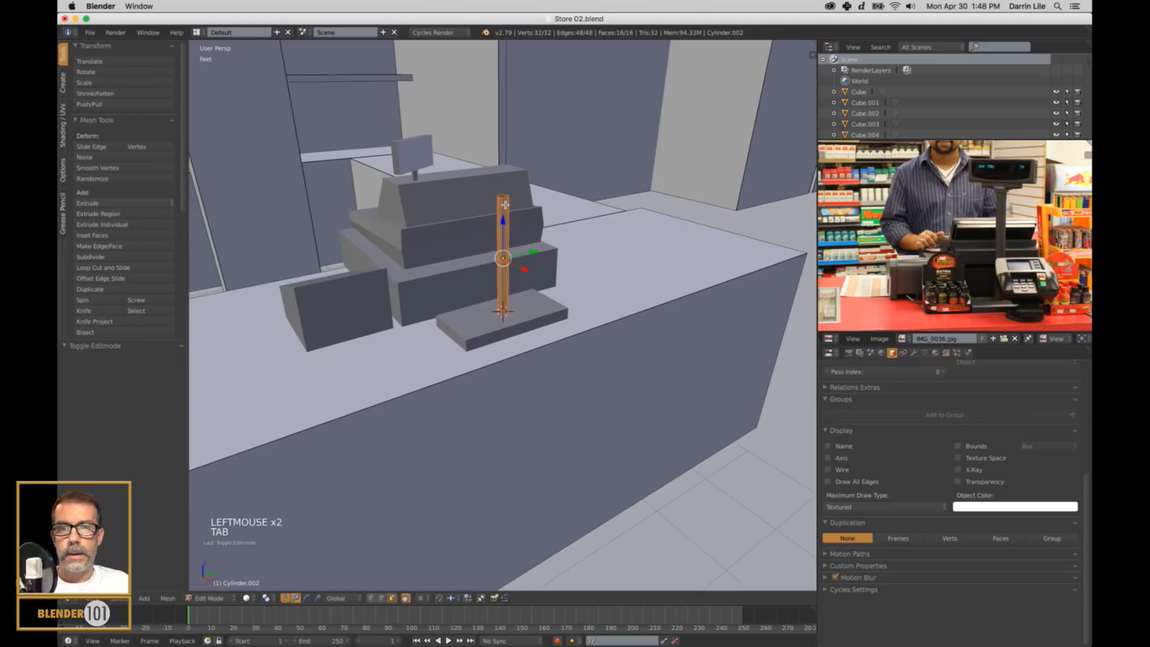
{"action": "right_click", "coordinate": [517, 223], "text": "alt"}
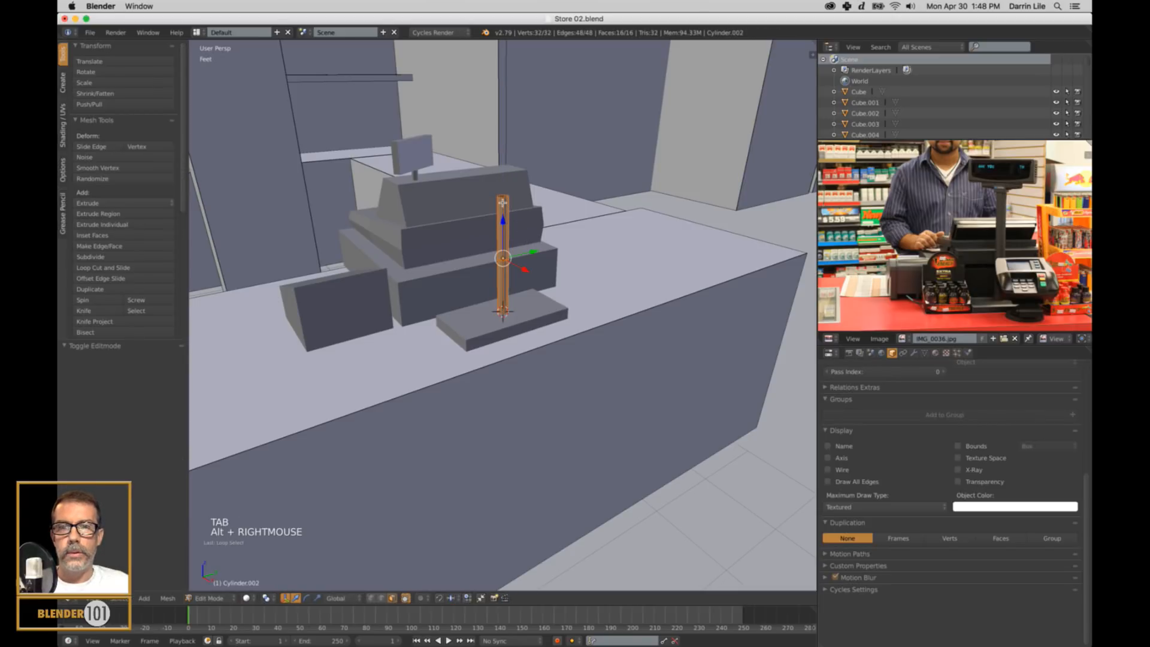
{"action": "key", "text": "KP_Decimal"}
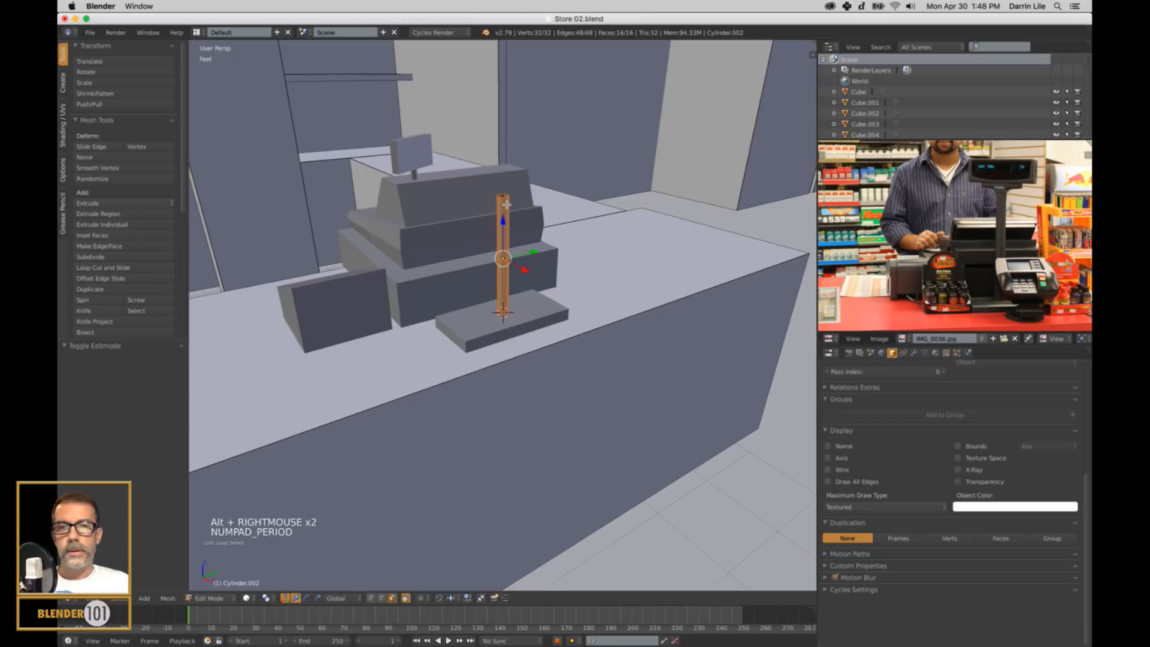
{"action": "middle_click_drag", "start_coordinate": [518, 193], "coordinate": [526, 205]}
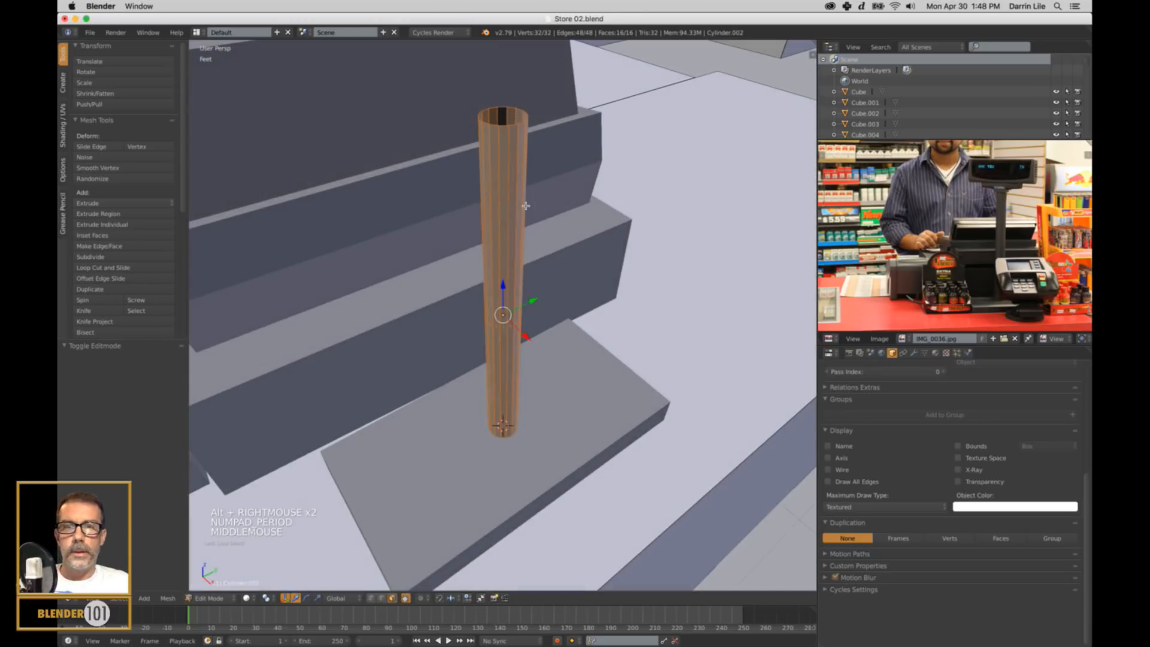
{"action": "right_click", "coordinate": [503, 132], "text": "alt"}
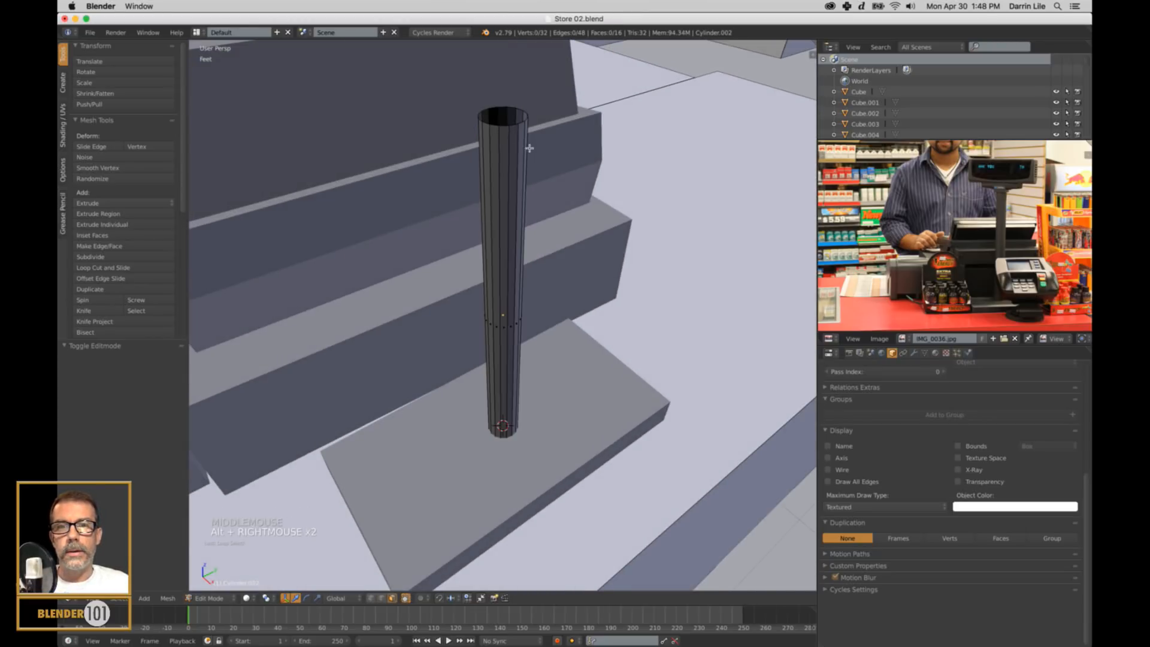
{"action": "middle_click_drag", "start_coordinate": [527, 133], "coordinate": [528, 133]}
{"action": "key", "text": "ctrl+Tab"}
{"action": "left_click", "coordinate": [528, 132]}
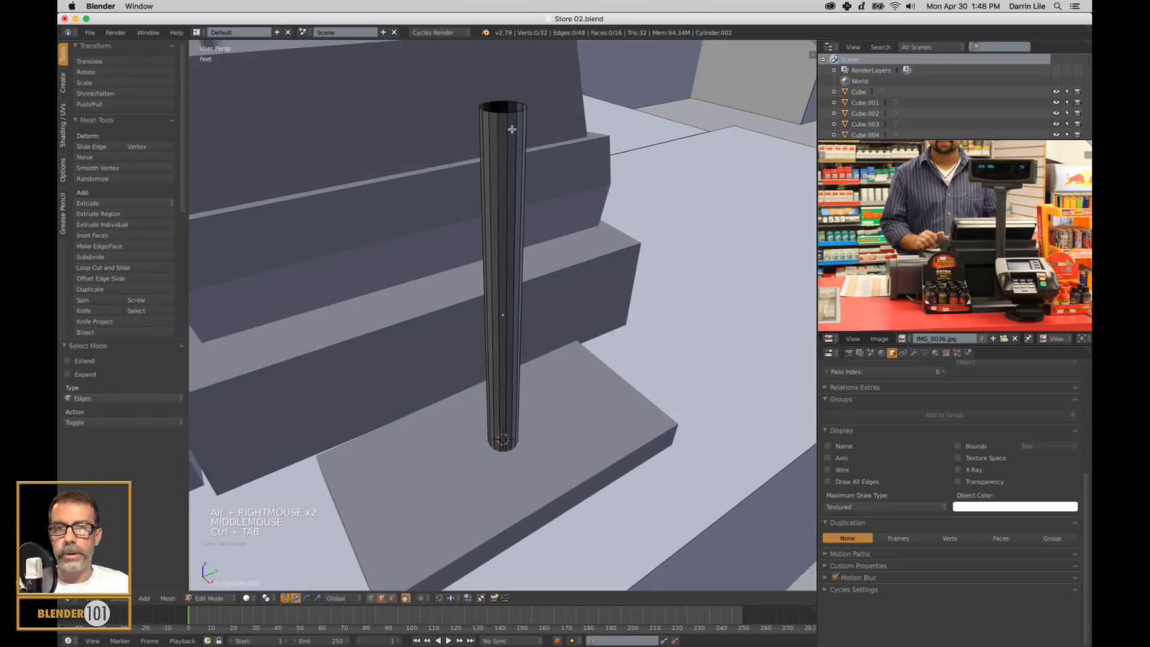
{"action": "right_click", "coordinate": [510, 117], "text": "alt"}
{"action": "scroll", "coordinate": [562, 144], "scroll_direction": "down", "scroll_amount": 3}
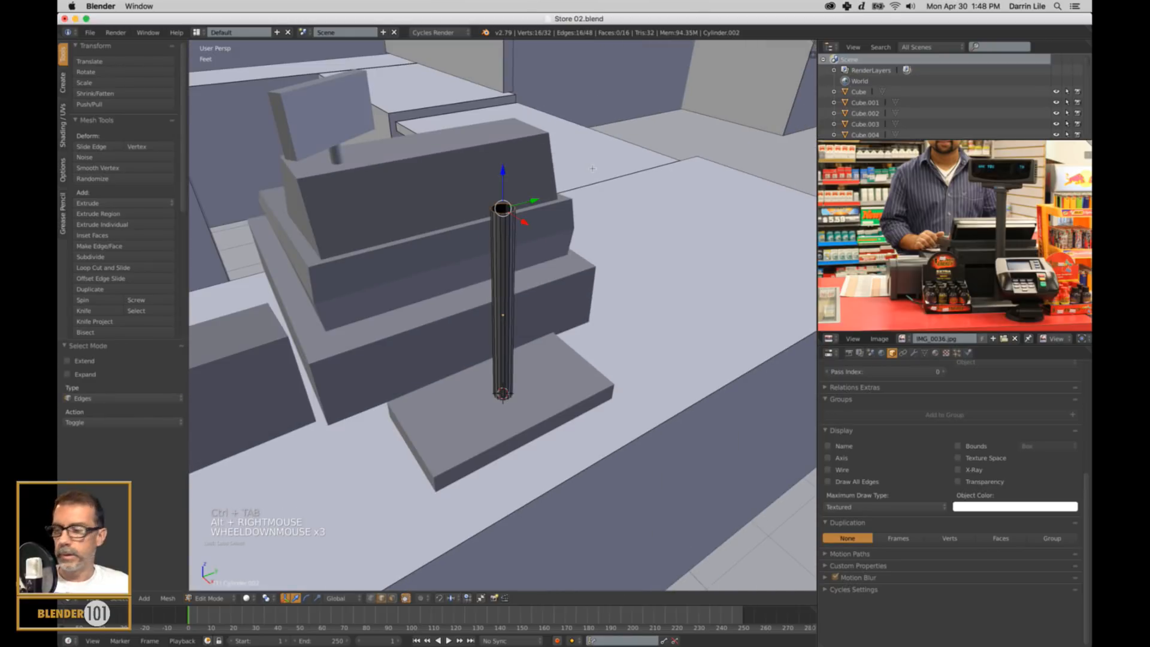
Raise the pole's upper edge loop about 10.5" along Z in the right orthographic wireframe view.
{"action": "scroll", "coordinate": [592, 168], "scroll_direction": "down", "scroll_amount": 4}
{"action": "middle_click_drag", "start_coordinate": [590, 174], "coordinate": [566, 240]}
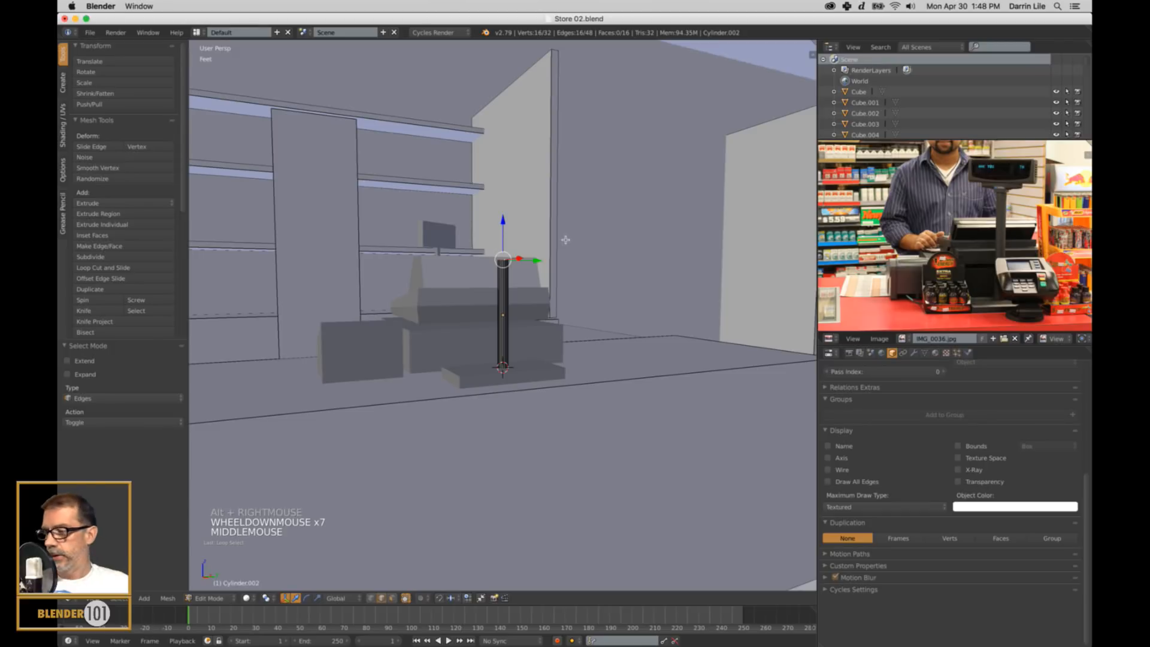
{"action": "key", "text": "KP_3"}
{"action": "key", "text": "KP_5"}
{"action": "key", "text": "z"}
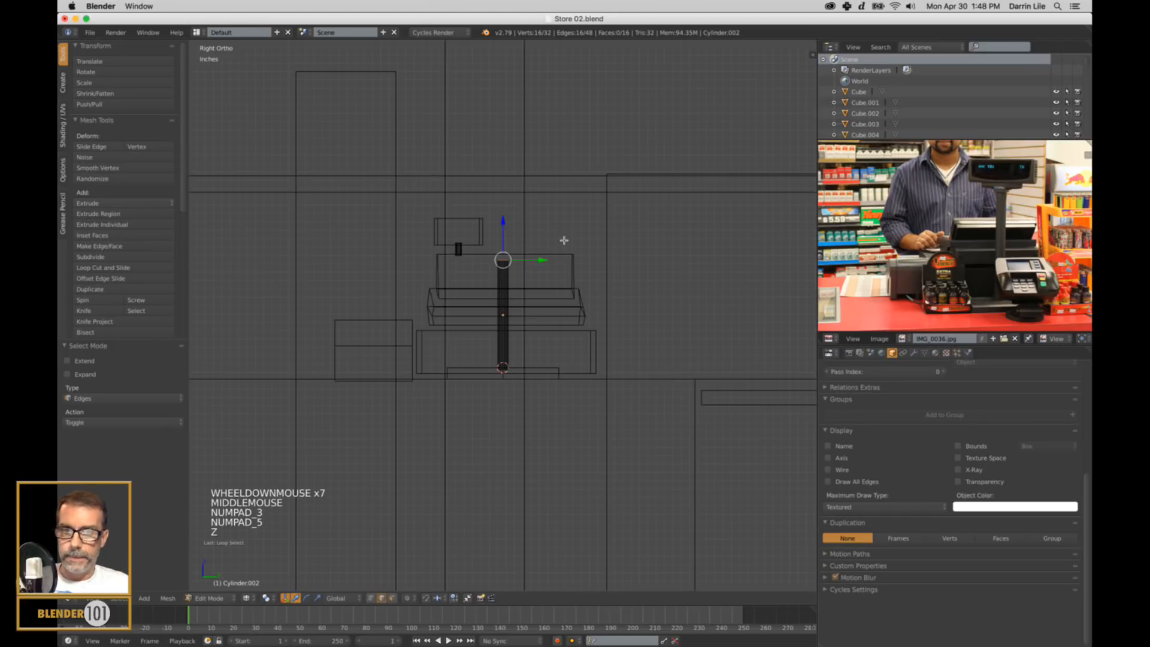
{"action": "scroll", "coordinate": [548, 239], "scroll_direction": "up", "scroll_amount": 3}
{"action": "middle_click_drag", "start_coordinate": [548, 239], "coordinate": [557, 249], "text": "shift"}
{"action": "scroll", "coordinate": [544, 246], "scroll_direction": "down", "scroll_amount": 4}
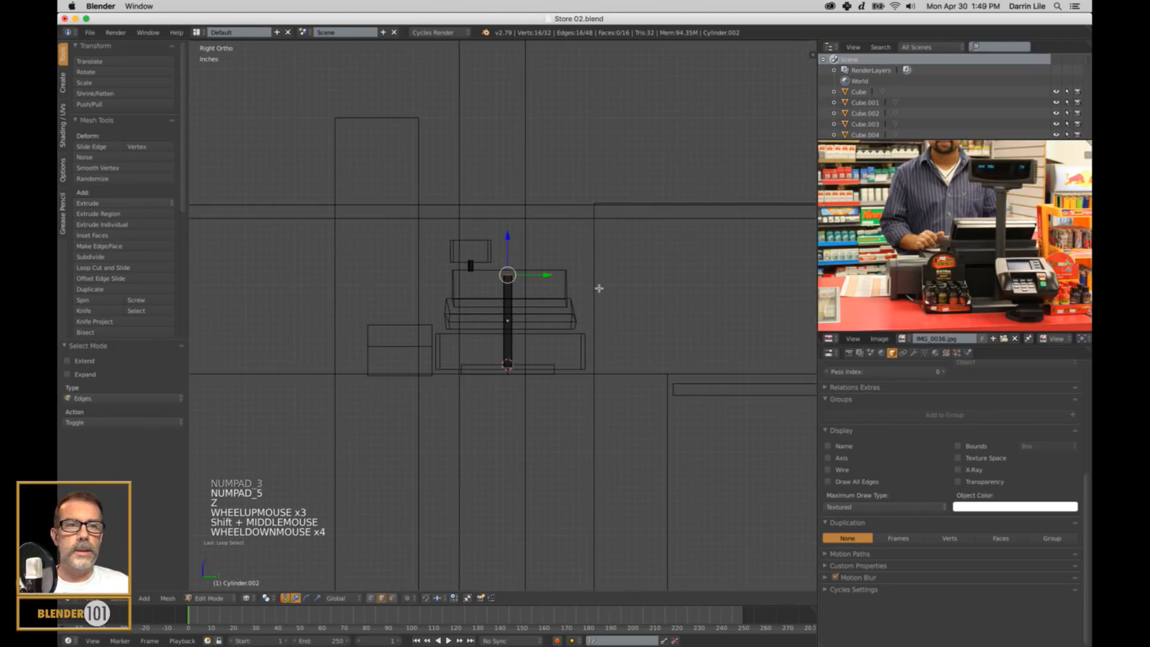
{"action": "middle_click_drag", "start_coordinate": [598, 285], "coordinate": [637, 312], "text": "shift"}
{"action": "left_click_drag", "start_coordinate": [549, 256], "coordinate": [563, 182]}
{"action": "scroll", "coordinate": [545, 270], "scroll_direction": "down", "scroll_amount": 3}
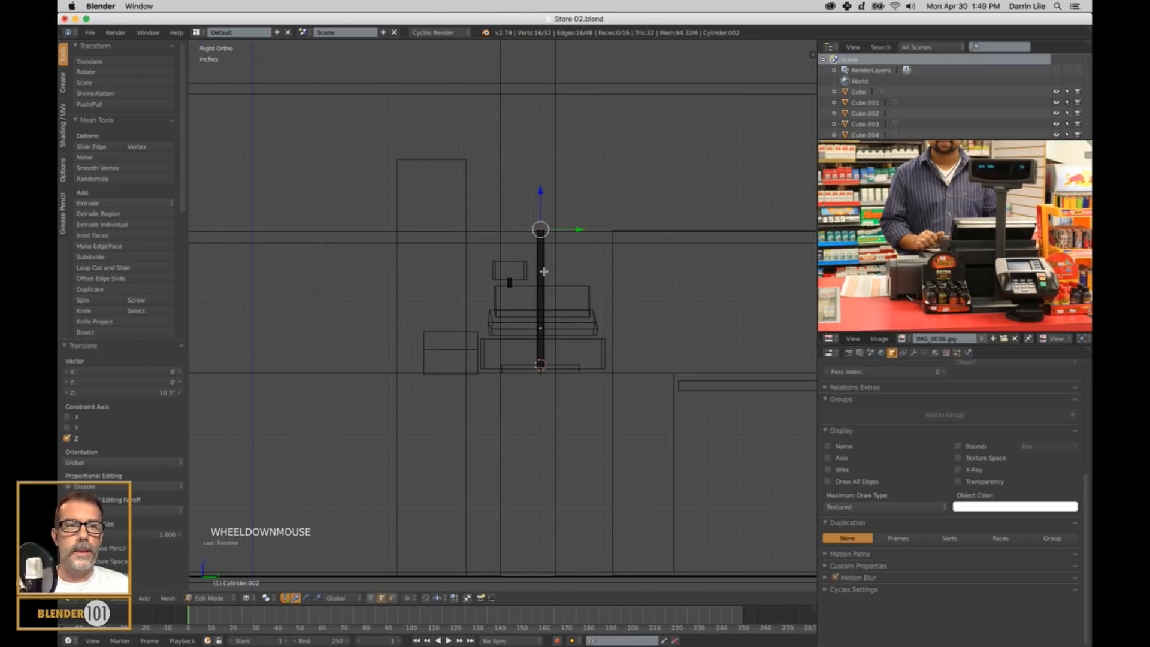
Snap the 3D cursor to the pole's upper edge loop and return to Object Mode with solid shading.
{"action": "middle_click_drag", "start_coordinate": [539, 286], "coordinate": [581, 350], "text": "shift"}
{"action": "key", "text": "shift+s"}
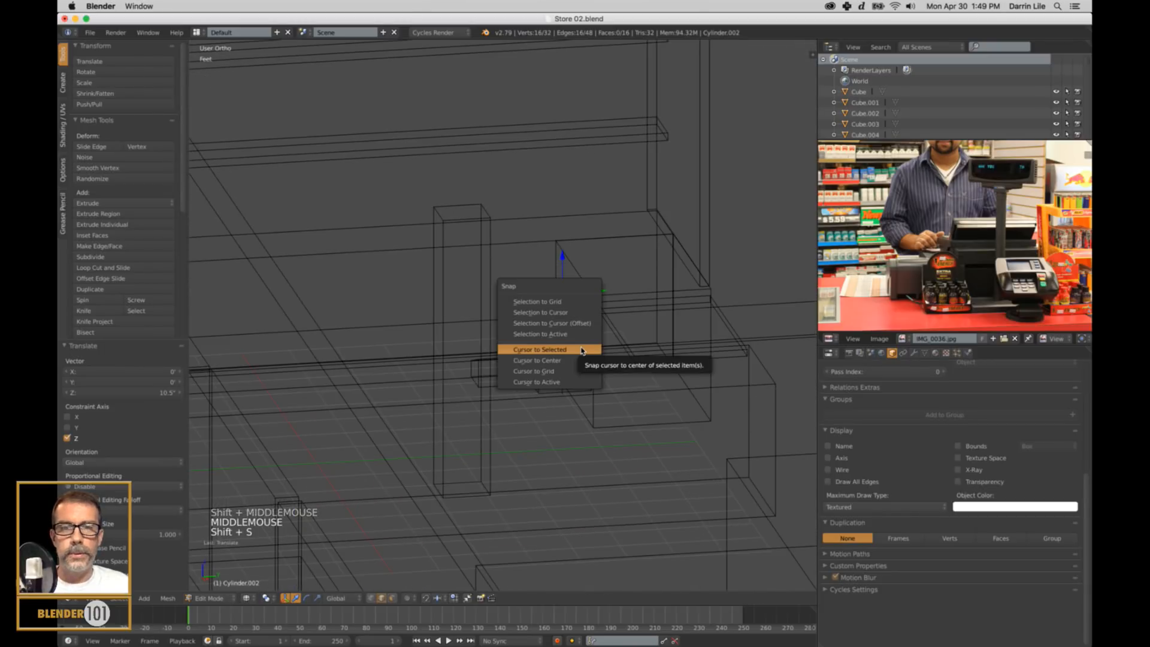
{"action": "left_click", "coordinate": [581, 351]}
{"action": "key", "text": "a"}
{"action": "key", "text": "Tab"}
{"action": "key", "text": "z"}
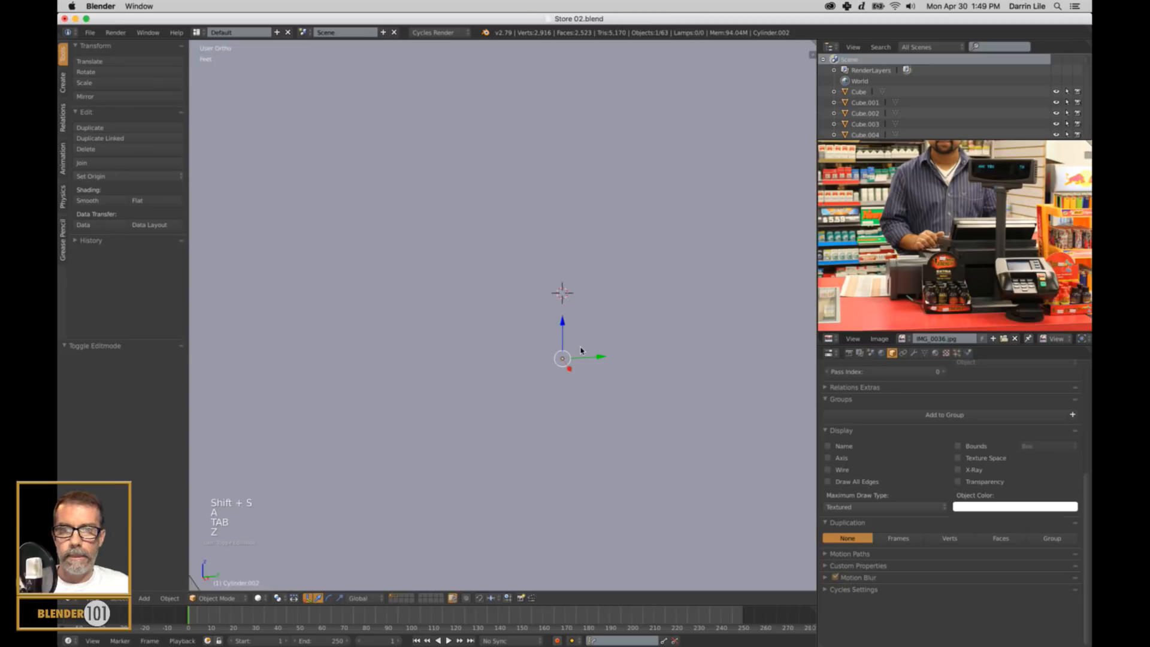
Add a cube at the 3D cursor on the upper end of the pole, in perspective view.
{"action": "scroll", "coordinate": [580, 350], "scroll_direction": "up", "scroll_amount": 3}
{"action": "key", "text": "KP_5"}
{"action": "scroll", "coordinate": [583, 331], "scroll_direction": "up", "scroll_amount": 1}
{"action": "middle_click_drag", "start_coordinate": [584, 331], "coordinate": [545, 340]}
{"action": "key", "text": "a"}
{"action": "key", "text": "shift+a"}
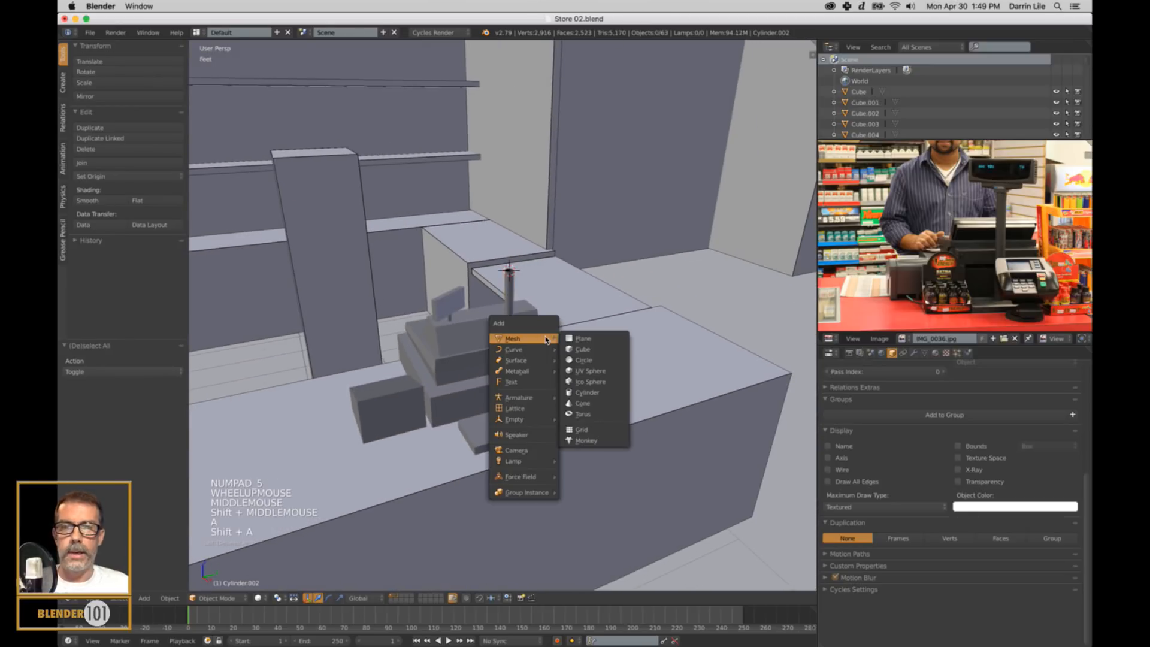
{"action": "left_click", "coordinate": [590, 352]}
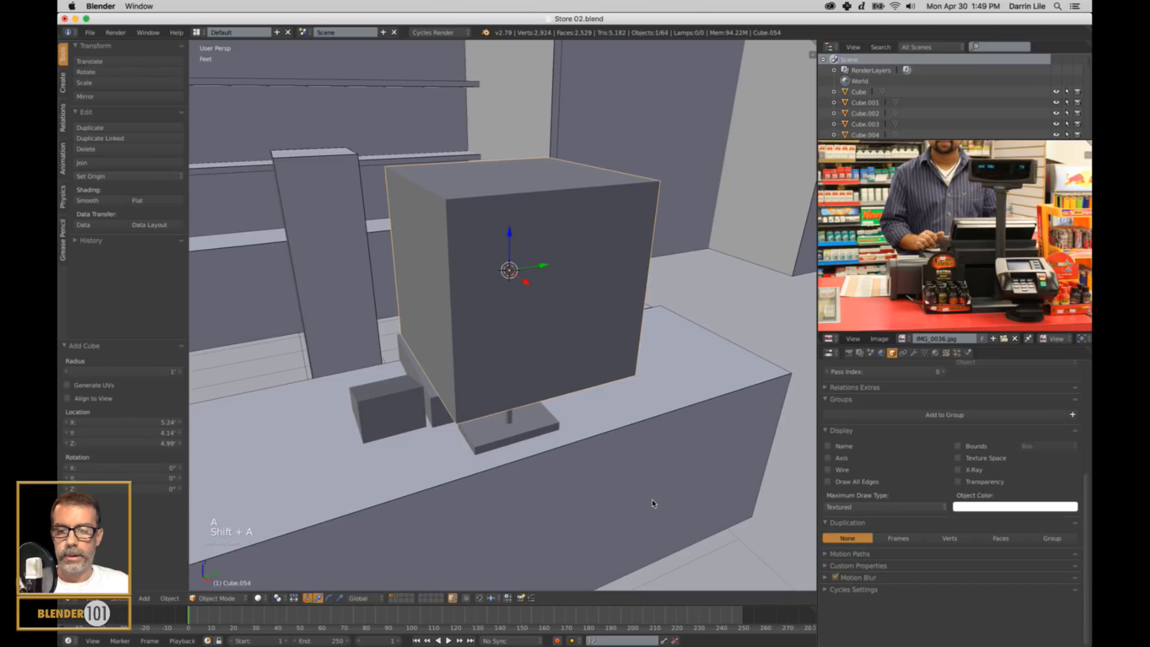
Scale the cube on the pole uniformly down to about 0.256.
{"action": "key", "text": "s"}
{"action": "right_click", "coordinate": [580, 355]}
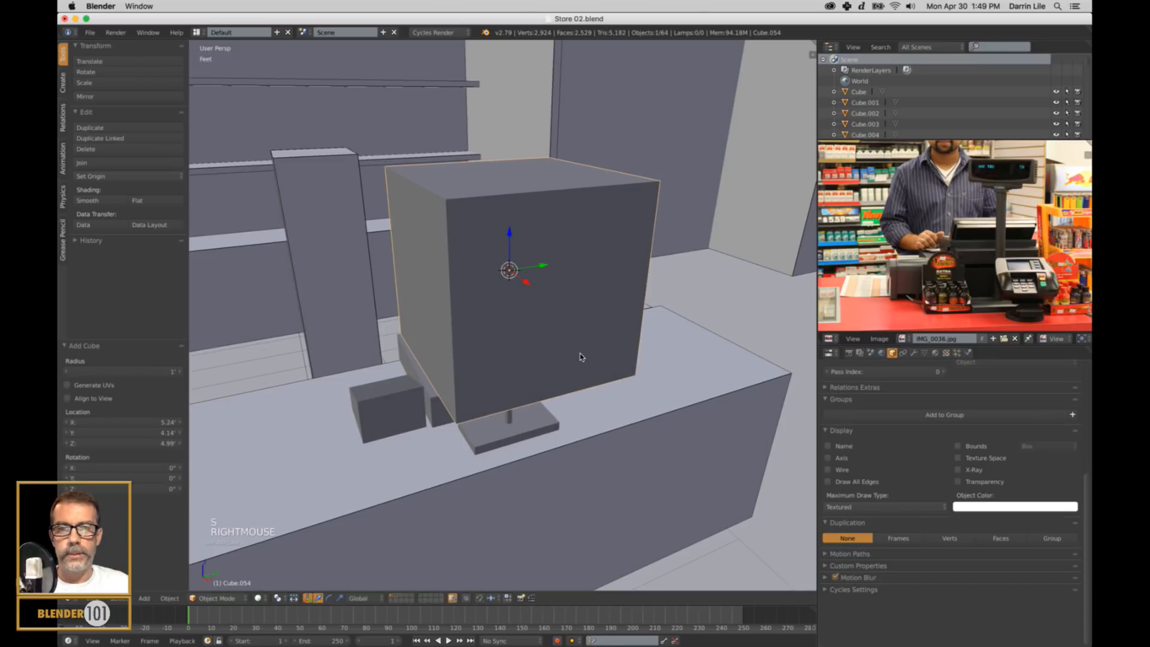
{"action": "middle_click_drag", "start_coordinate": [580, 358], "coordinate": [507, 335]}
{"action": "key", "text": "s"}
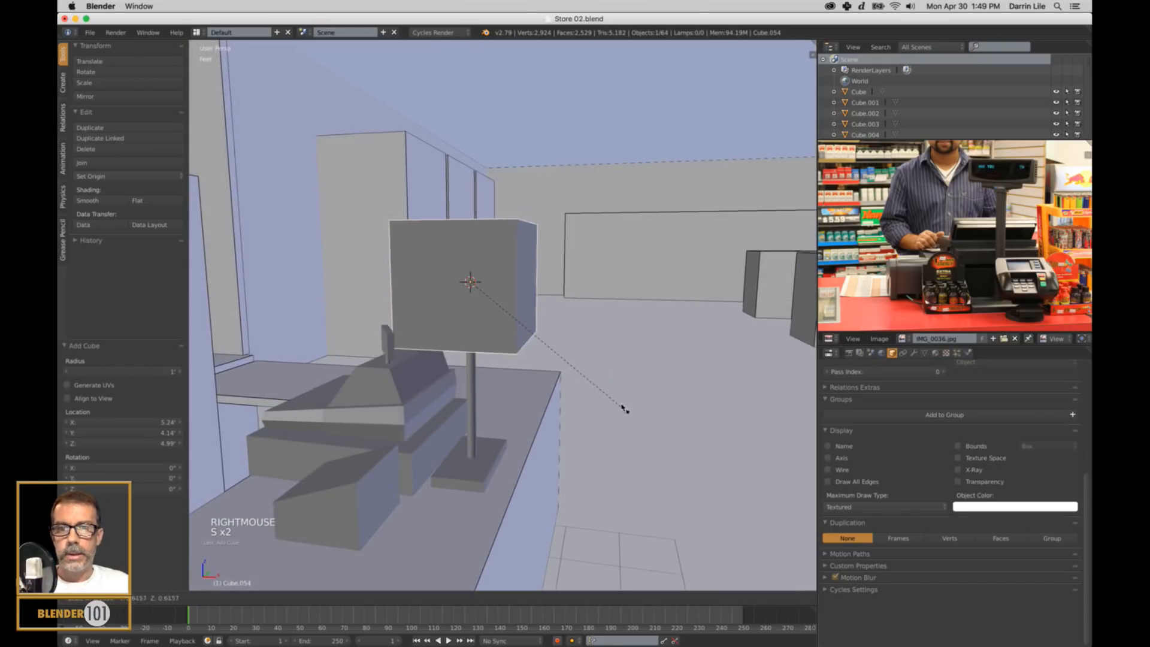
{"action": "left_click", "coordinate": [539, 331]}
Thin the cube on the pole along X to about 0.207 to form a display panel.
{"action": "key", "text": "s"}
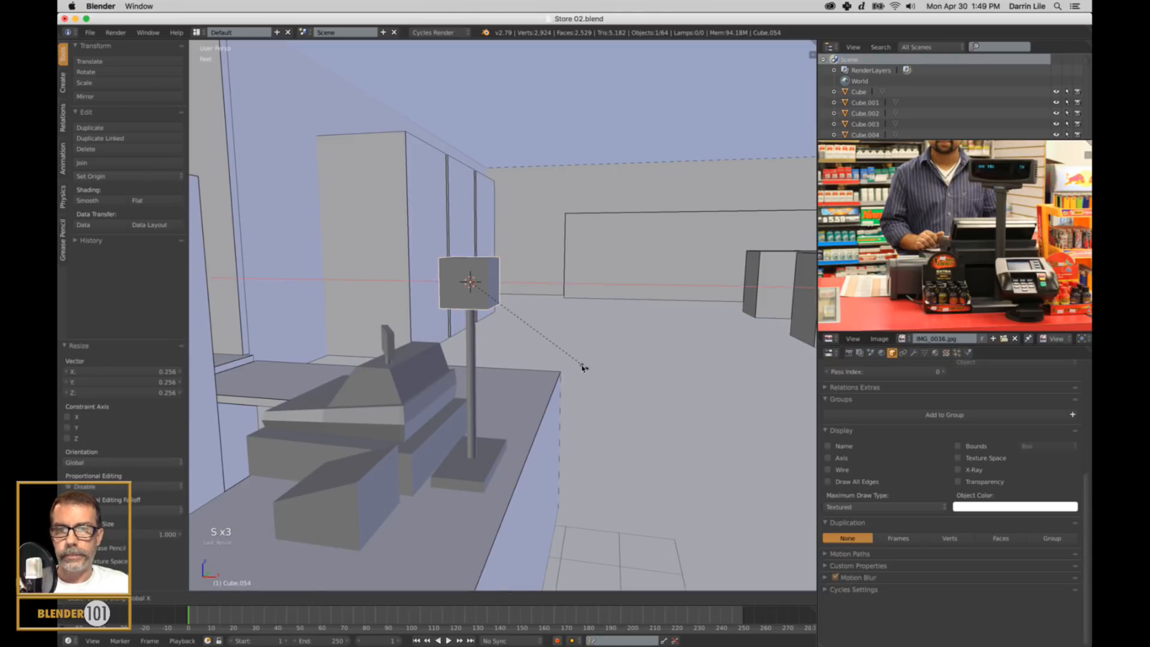
{"action": "key", "text": "x"}
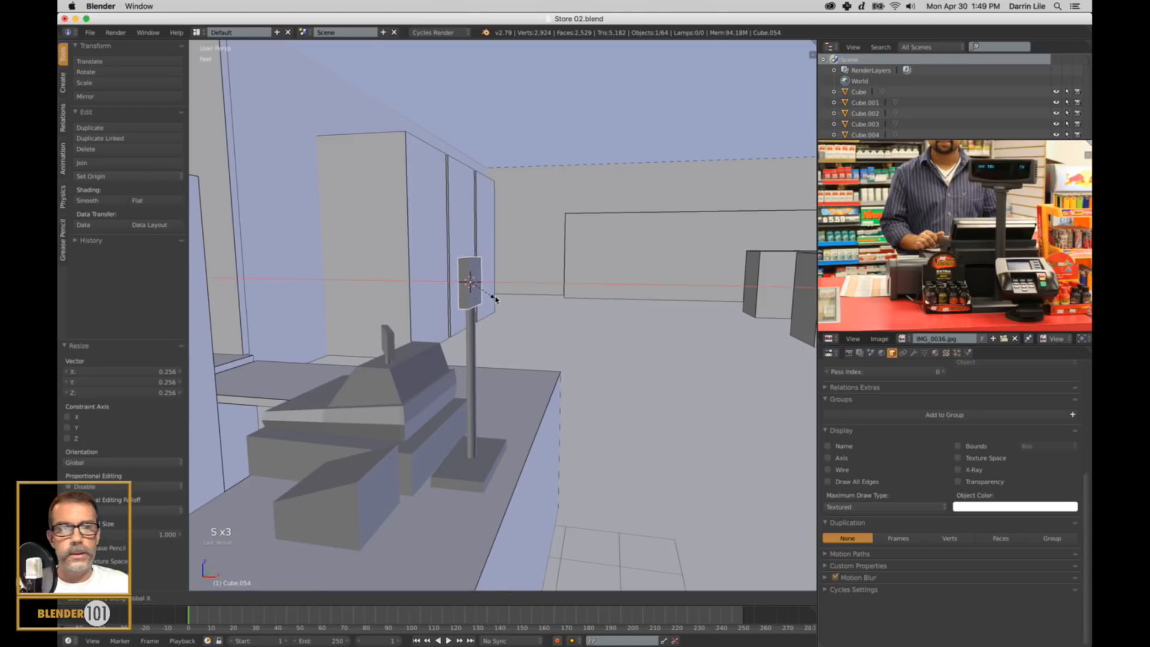
{"action": "left_click", "coordinate": [495, 299]}
{"action": "middle_click_drag", "start_coordinate": [543, 308], "coordinate": [598, 363]}
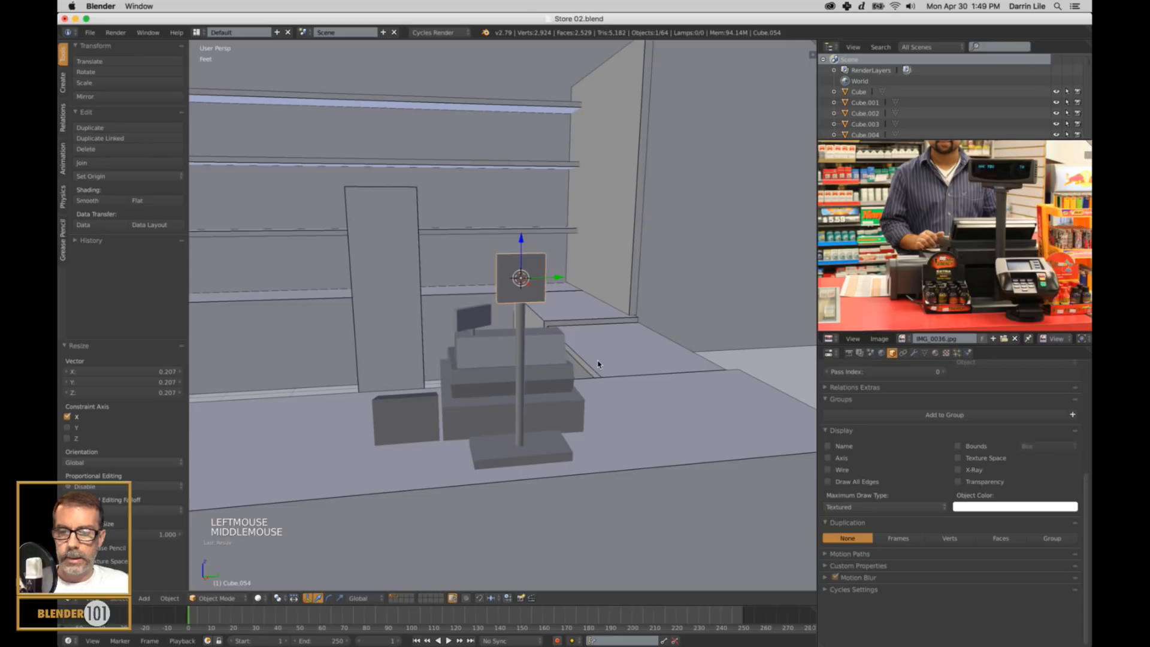
Flatten the display panel on the pole to about 0.799 along Z and widen it to about 1.971 along Y.
{"action": "key", "text": "s"}
{"action": "key", "text": "z"}
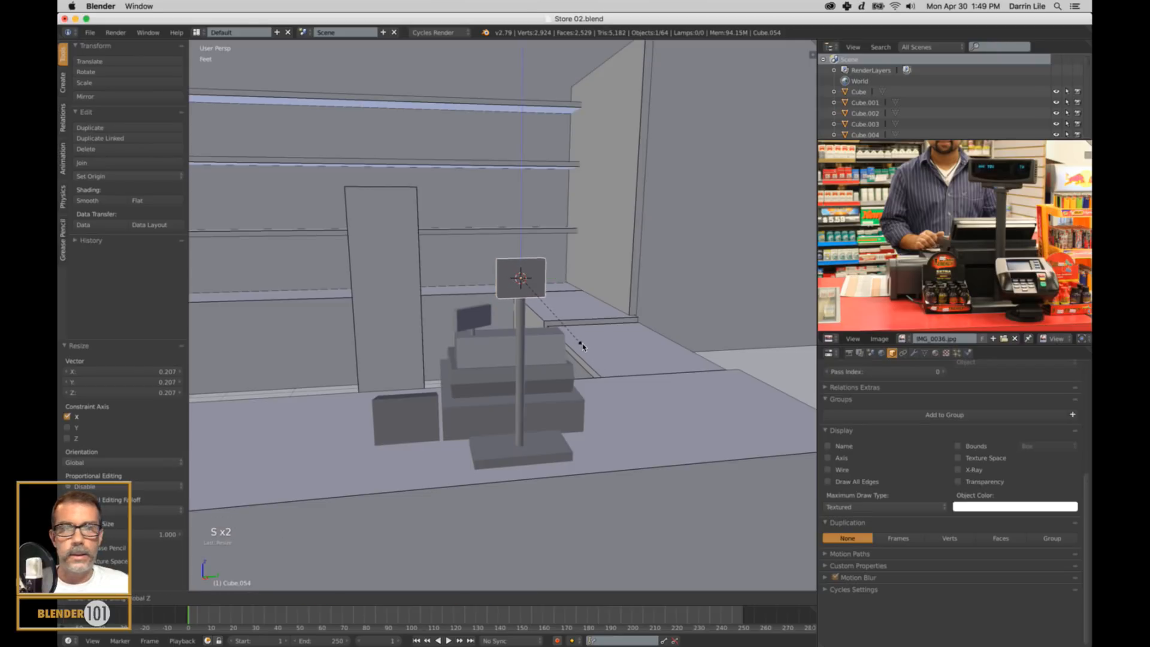
{"action": "left_click", "coordinate": [583, 346]}
{"action": "key", "text": "s"}
{"action": "key", "text": "y"}
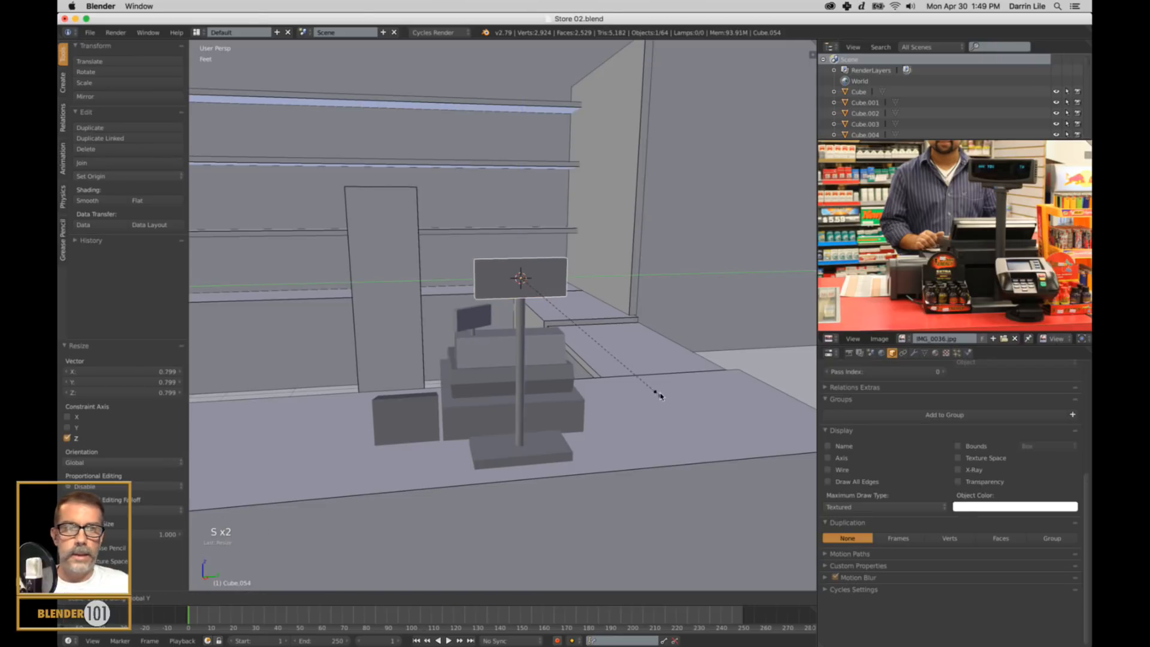
{"action": "left_click", "coordinate": [659, 395]}
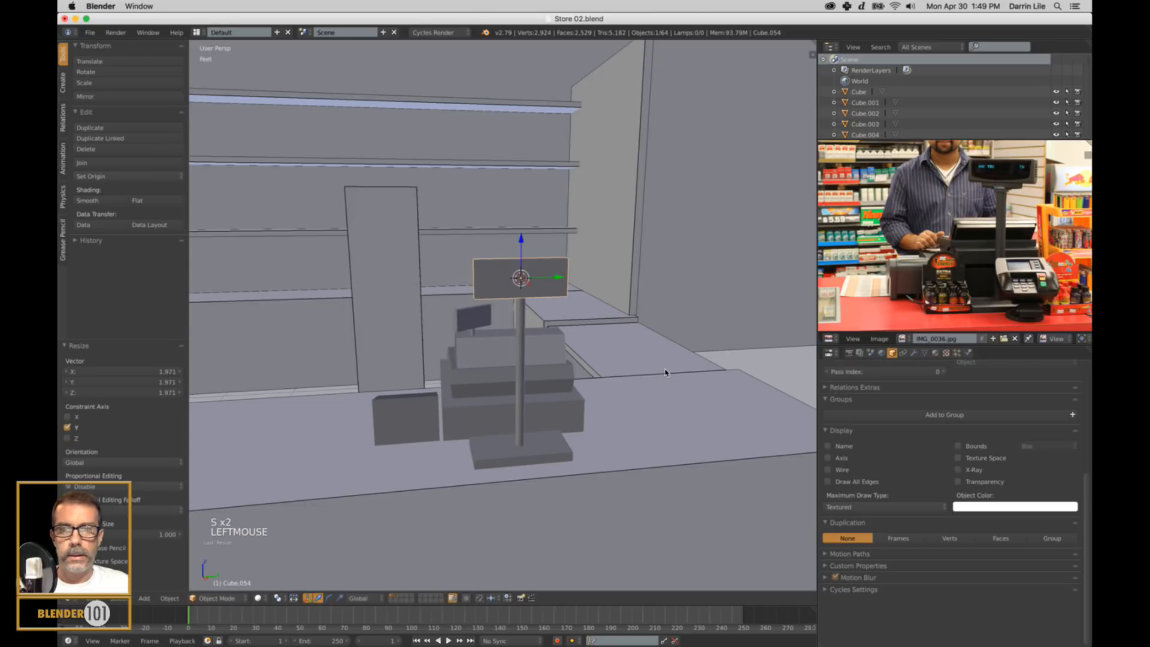
Rotate the display panel about -10.8° around Z and join it with the pole and base into one object.
{"action": "key", "text": "r"}
{"action": "left_click", "coordinate": [636, 386]}
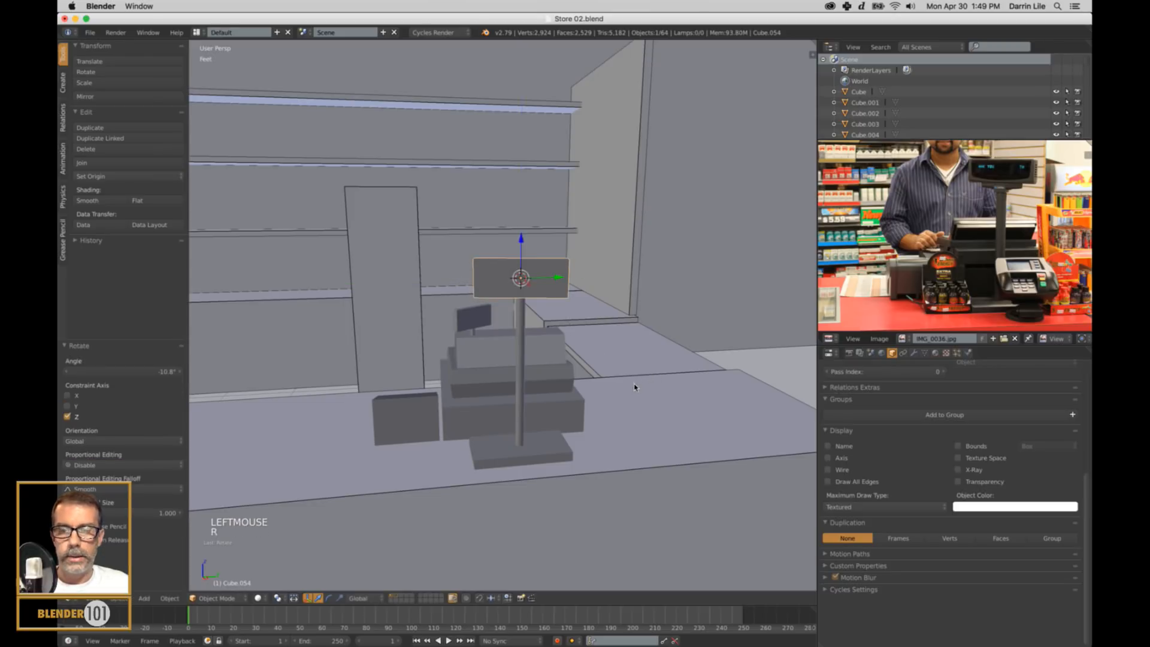
{"action": "right_click", "coordinate": [521, 427], "text": "shift"}
{"action": "right_click", "coordinate": [521, 427], "text": "shift"}
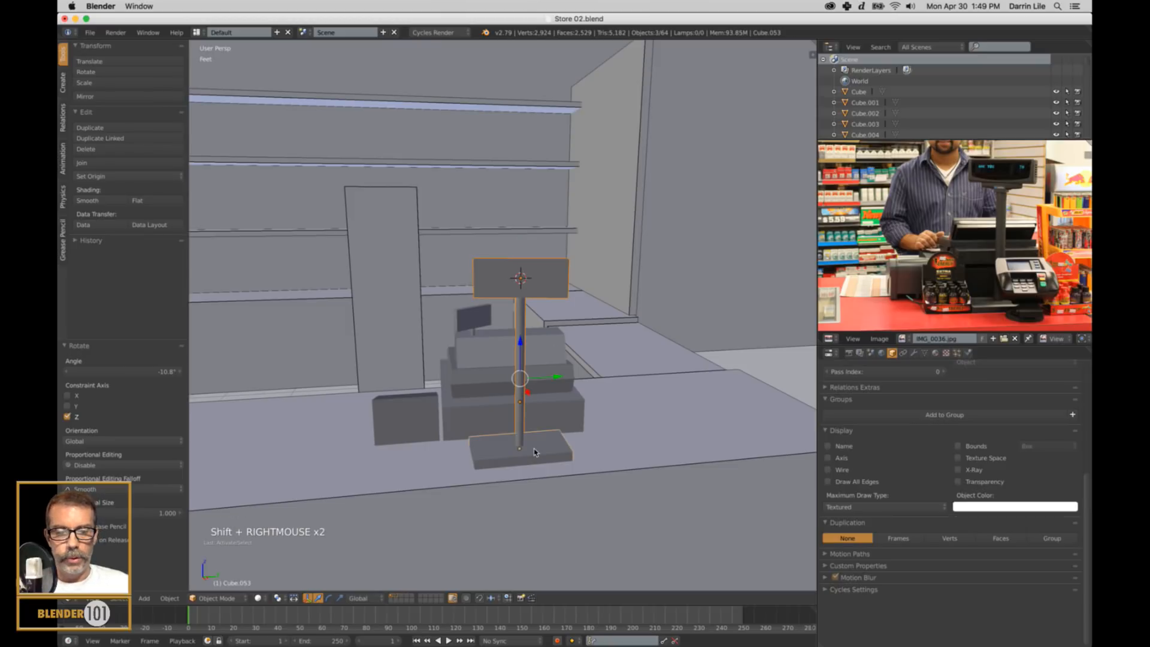
{"action": "key", "text": "ctrl+j"}
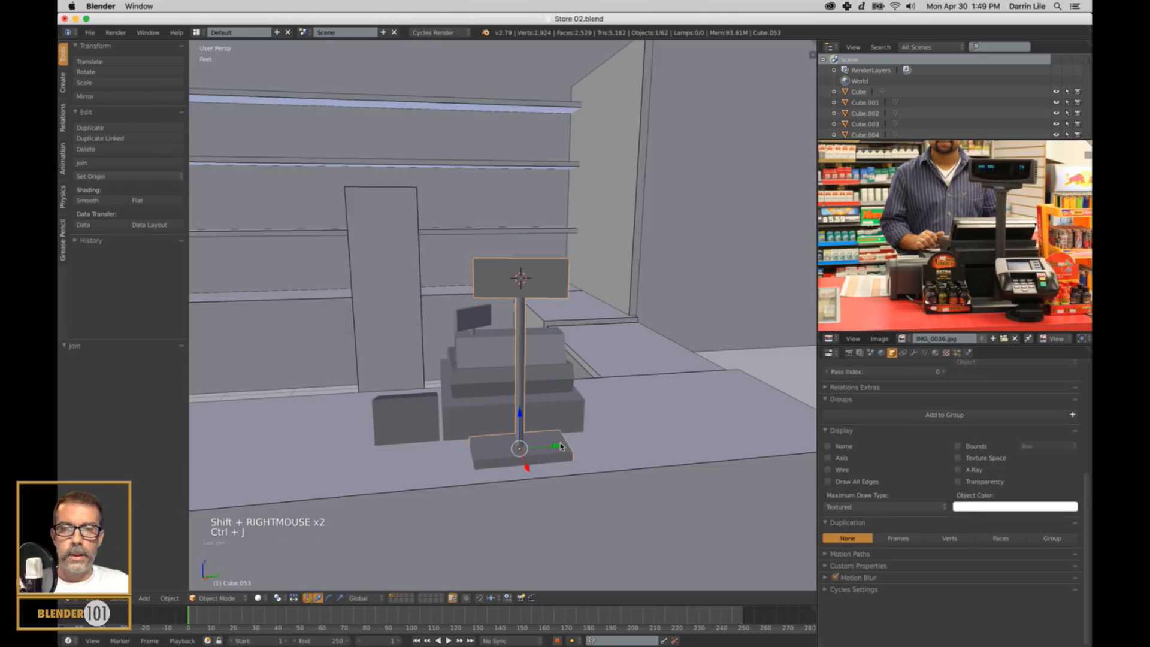
{"action": "left_click_drag", "start_coordinate": [560, 446], "coordinate": [599, 446]}
{"action": "scroll", "coordinate": [599, 445], "scroll_direction": "down", "scroll_amount": 2}
{"action": "key", "text": "a"}
Select the joined pole display and shift it slightly along X toward the cash register.
{"action": "middle_click_drag", "start_coordinate": [599, 445], "coordinate": [565, 436]}
{"action": "middle_click_drag", "start_coordinate": [555, 371], "coordinate": [599, 436], "text": "shift"}
{"action": "middle_click_drag", "start_coordinate": [599, 436], "coordinate": [576, 412]}
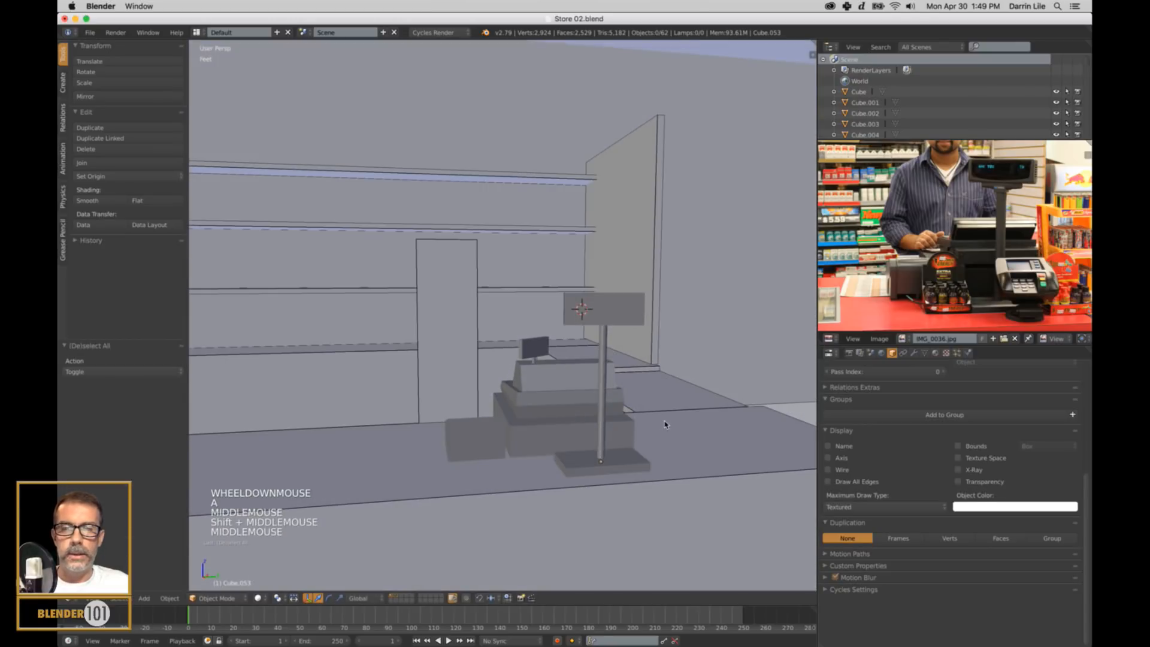
{"action": "middle_click_drag", "start_coordinate": [665, 425], "coordinate": [641, 415]}
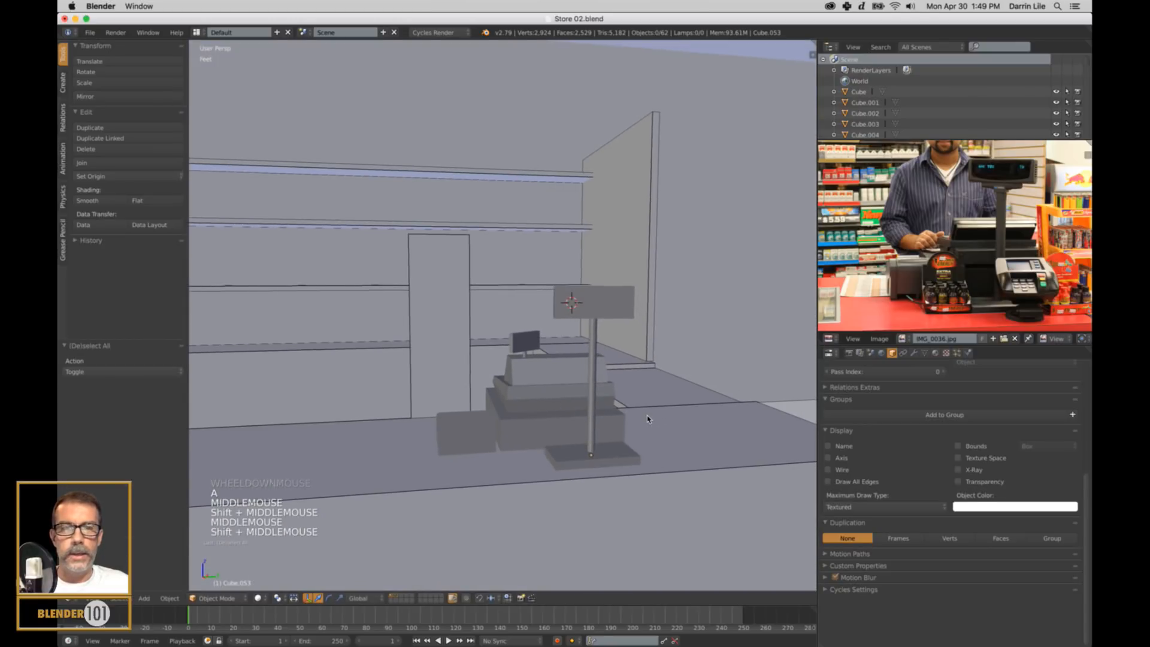
{"action": "right_click", "coordinate": [466, 337]}
{"action": "right_click", "coordinate": [500, 430]}
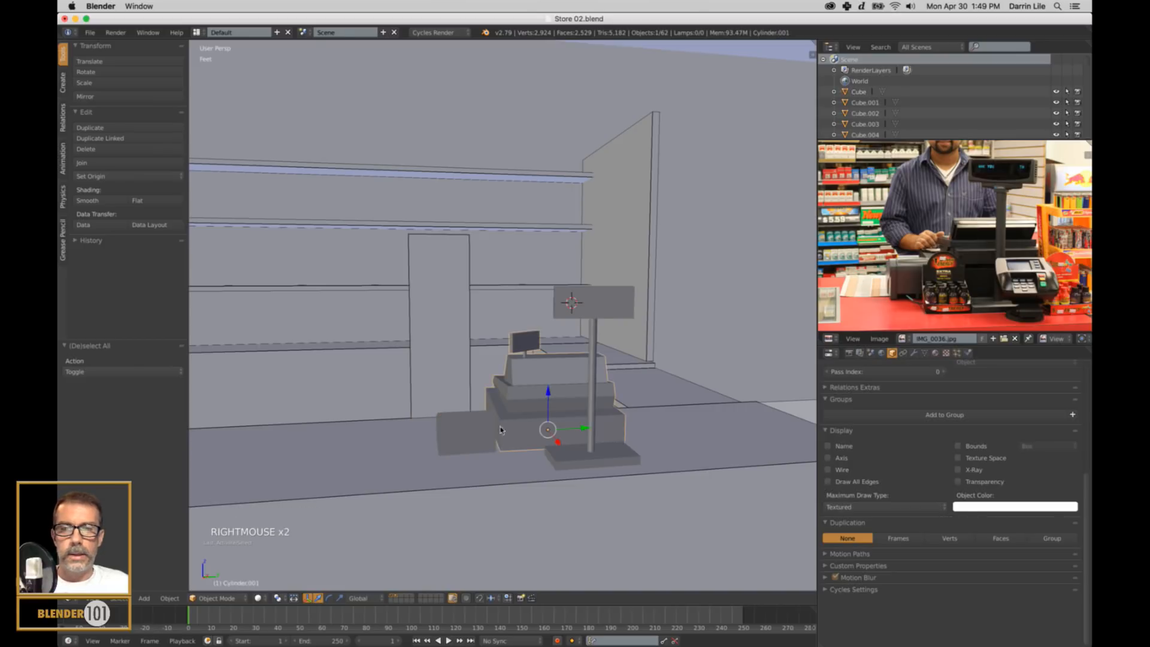
{"action": "right_click", "coordinate": [501, 430]}
{"action": "right_click", "coordinate": [605, 308]}
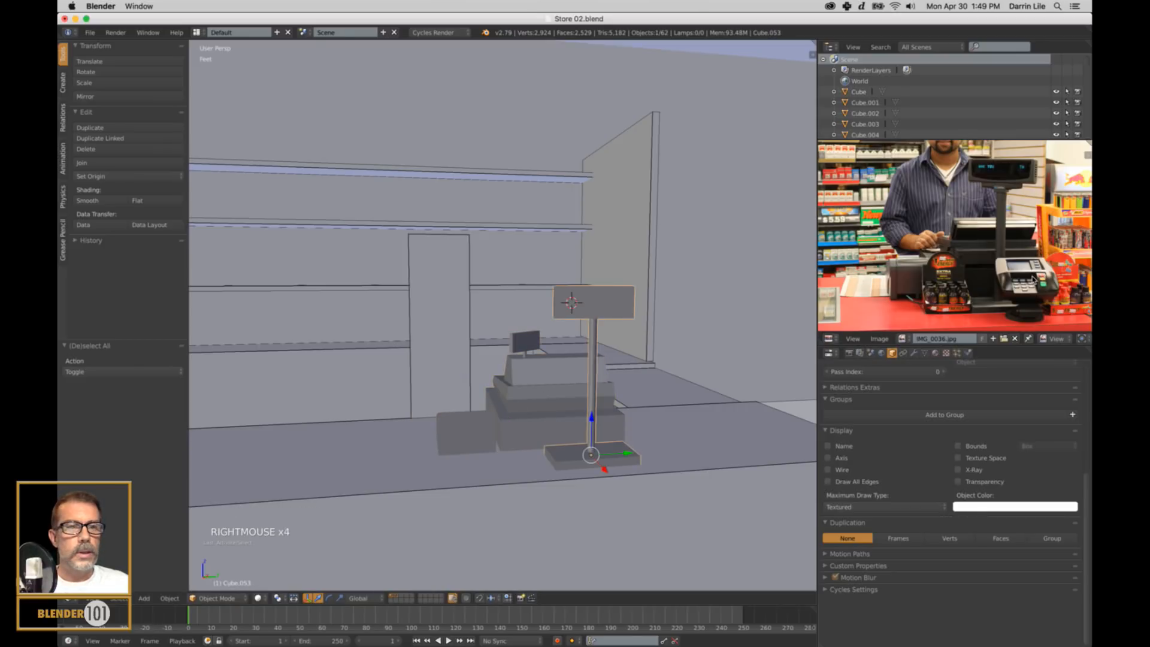
{"action": "middle_click_drag", "start_coordinate": [363, 444], "coordinate": [559, 397]}
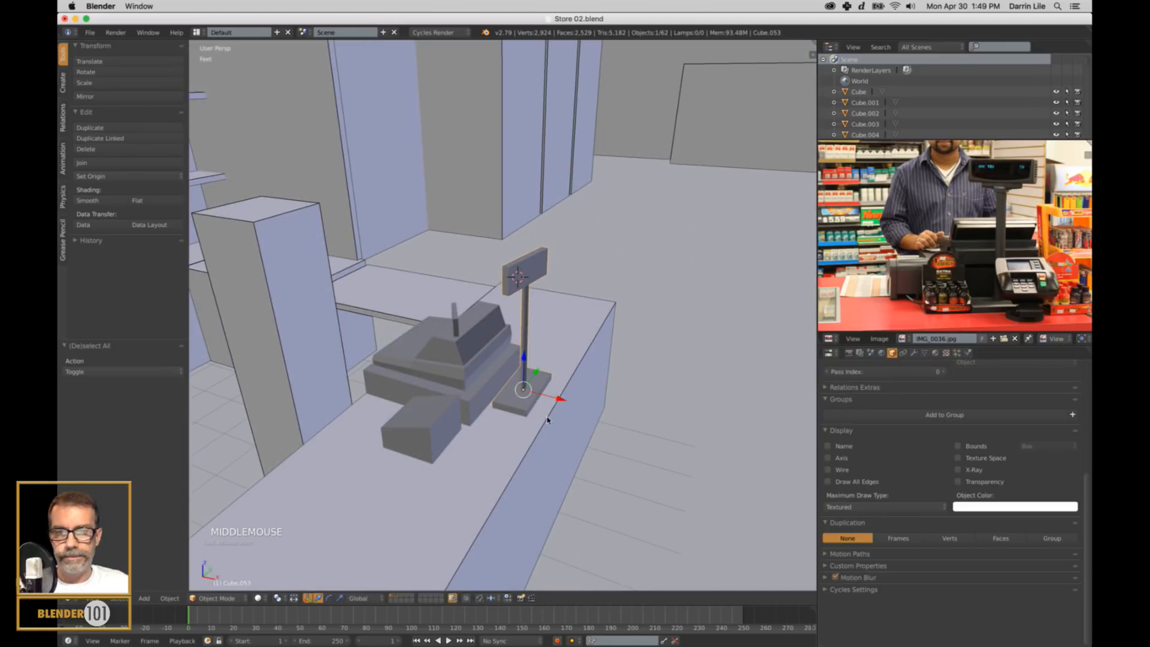
{"action": "left_click_drag", "start_coordinate": [558, 398], "coordinate": [557, 407]}
Move the checkout counter's customer-side face slightly outward along X in Edit Mode to deepen the counter.
{"action": "right_click", "coordinate": [542, 463]}
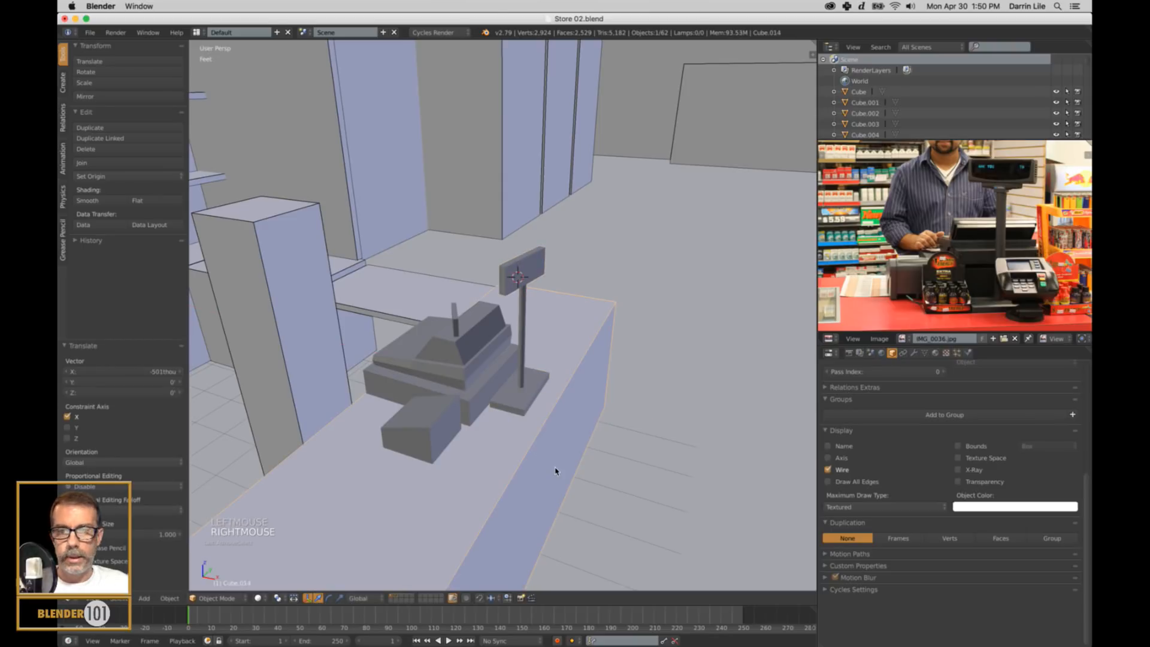
{"action": "key", "text": "Tab"}
{"action": "right_click", "coordinate": [539, 497]}
{"action": "scroll", "coordinate": [539, 500], "scroll_direction": "down", "scroll_amount": 3}
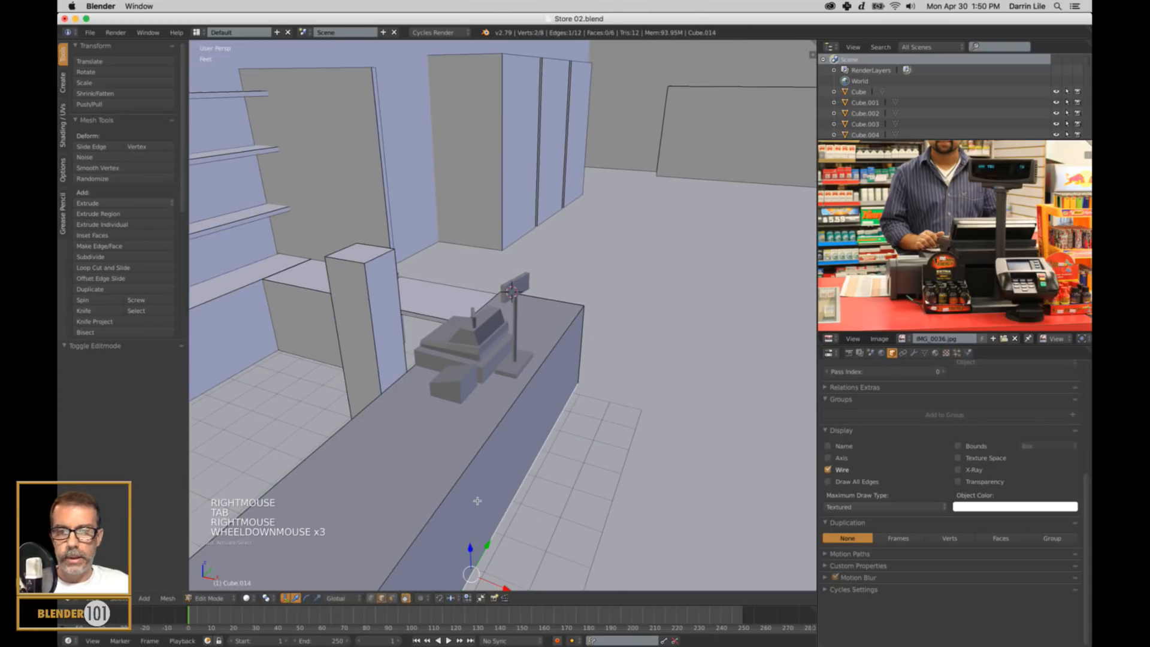
{"action": "key", "text": "ctrl+Tab"}
{"action": "left_click", "coordinate": [461, 506]}
{"action": "right_click", "coordinate": [520, 533]}
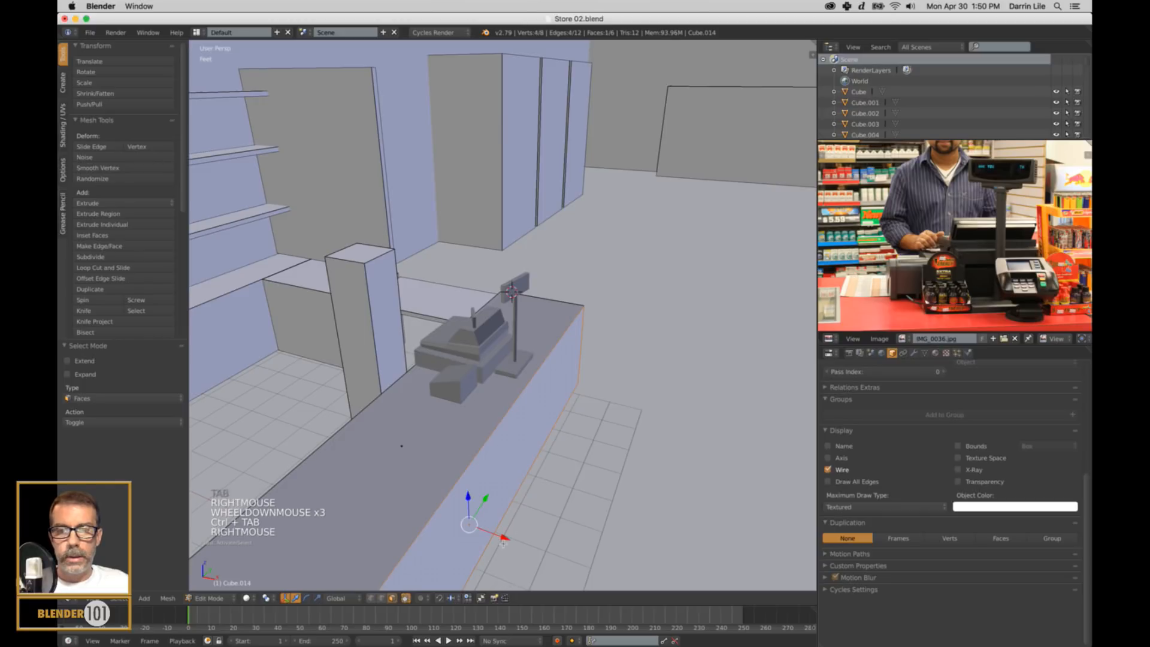
{"action": "left_click_drag", "start_coordinate": [503, 542], "coordinate": [514, 548]}
{"action": "key", "text": "a"}
{"action": "key", "text": "Tab"}
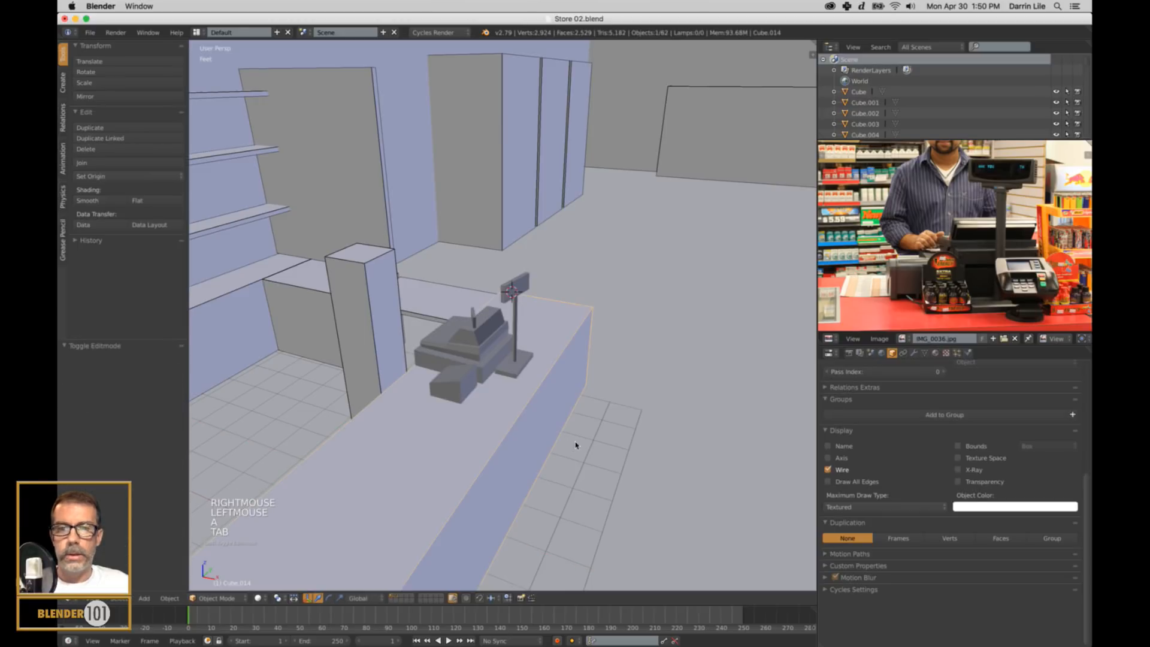
Snap the 3D cursor to the pole display's origin at its base and deselect everything.
{"action": "middle_click_drag", "start_coordinate": [576, 445], "coordinate": [551, 436]}
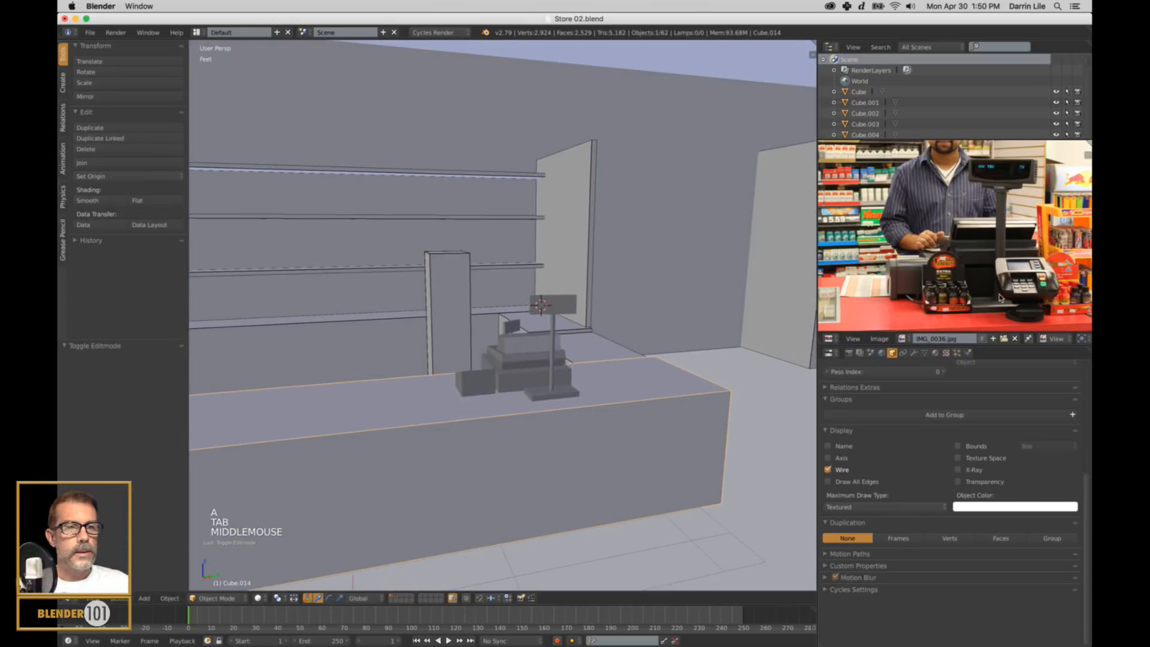
{"action": "middle_click_drag", "start_coordinate": [611, 411], "coordinate": [593, 367], "text": "shift"}
{"action": "scroll", "coordinate": [575, 386], "scroll_direction": "up", "scroll_amount": 2}
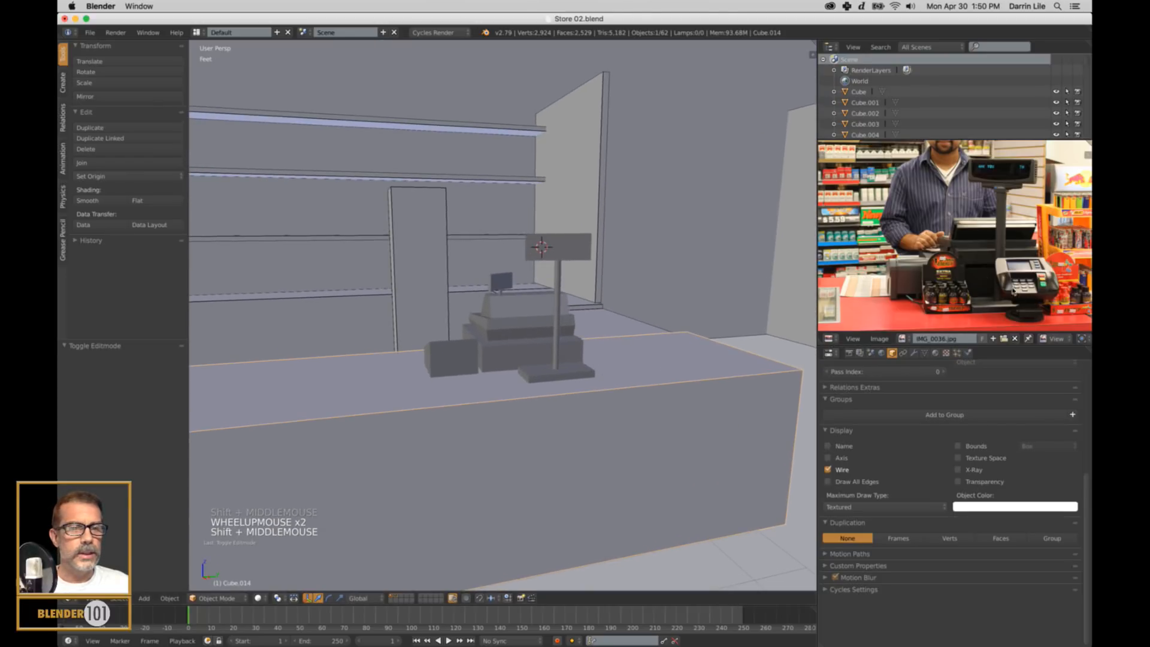
{"action": "middle_click_drag", "start_coordinate": [674, 383], "coordinate": [609, 389]}
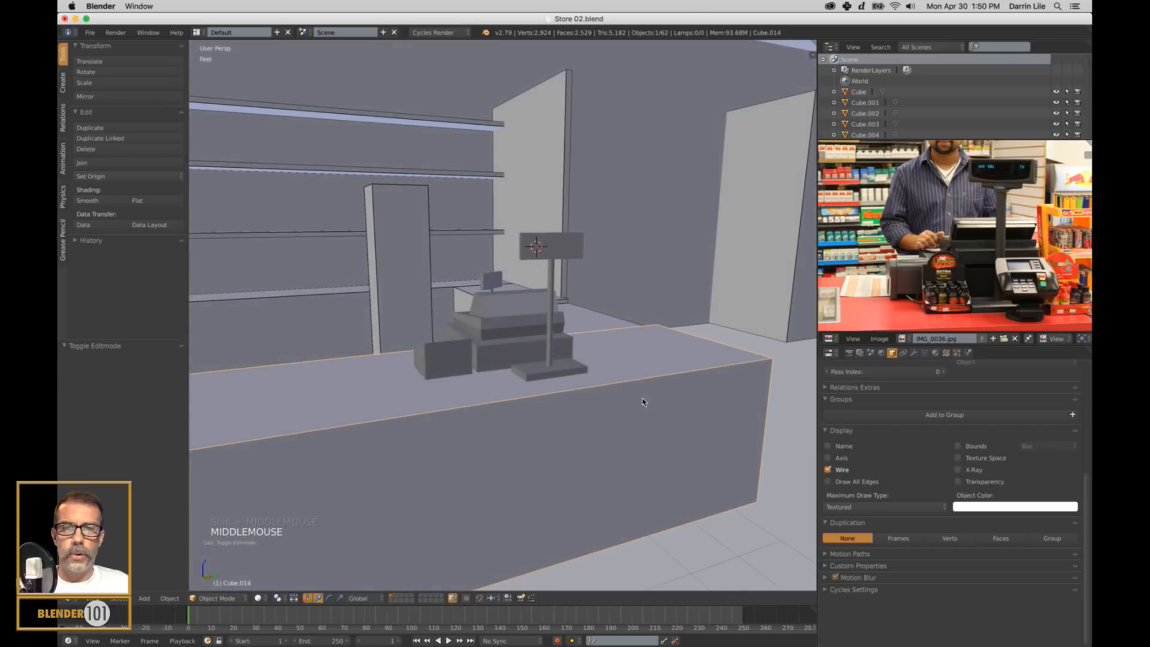
{"action": "right_click", "coordinate": [565, 372]}
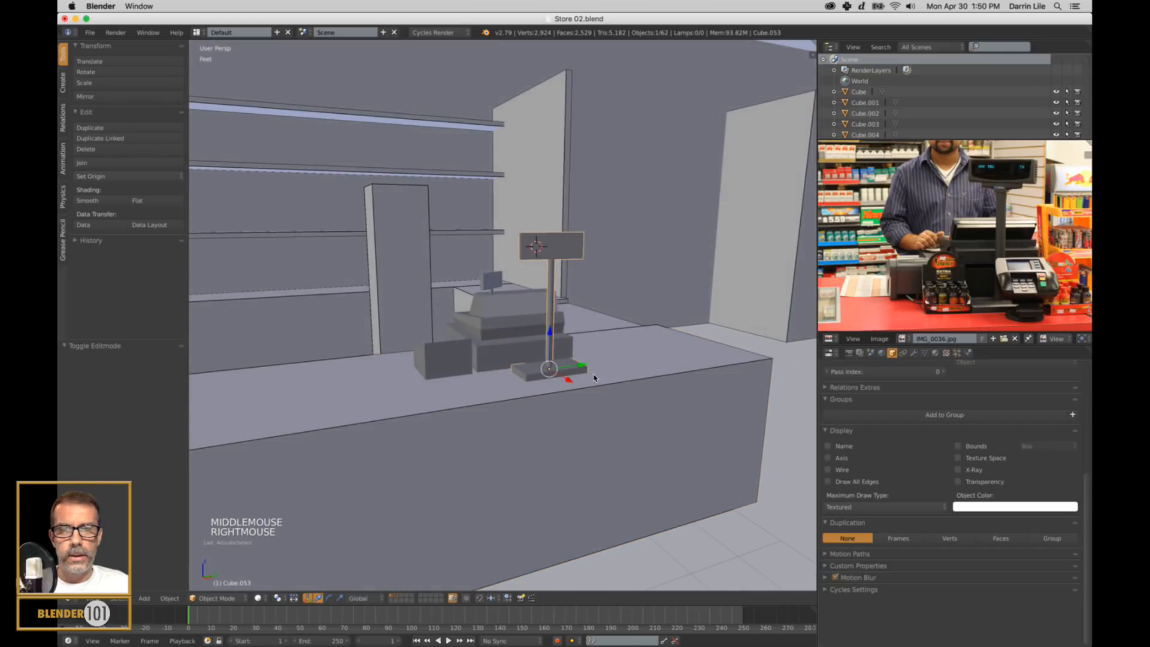
{"action": "key", "text": "shift+s"}
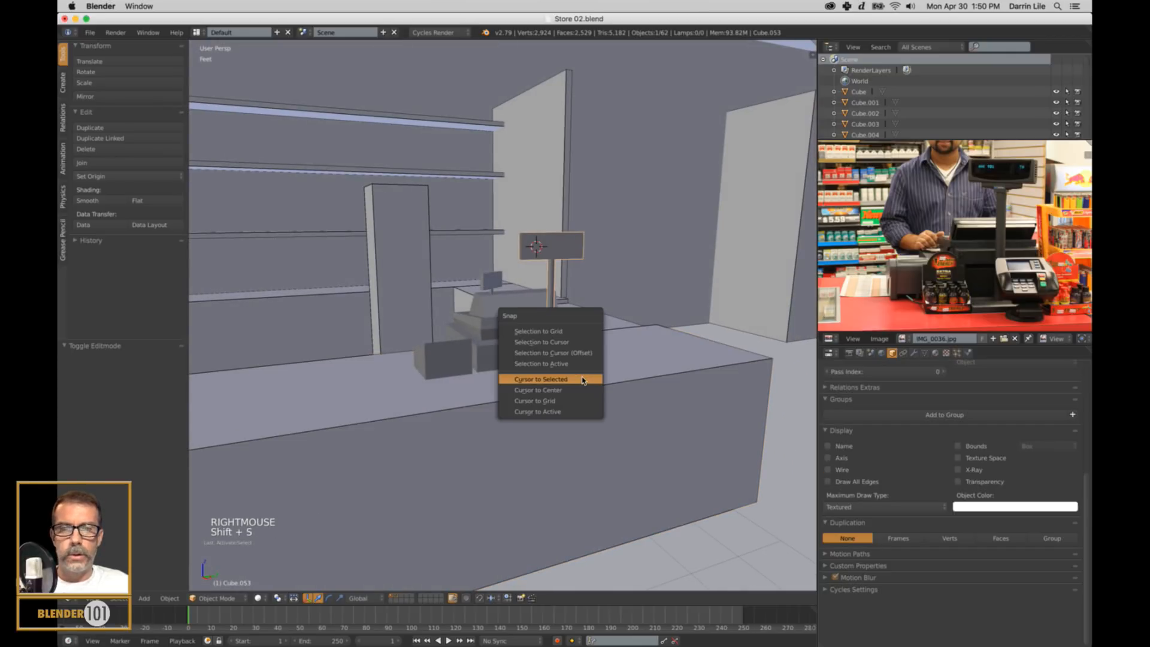
{"action": "left_click", "coordinate": [581, 379]}
{"action": "key", "text": "a"}
{"action": "key", "text": "Tab"}
{"action": "key", "text": "Tab"}
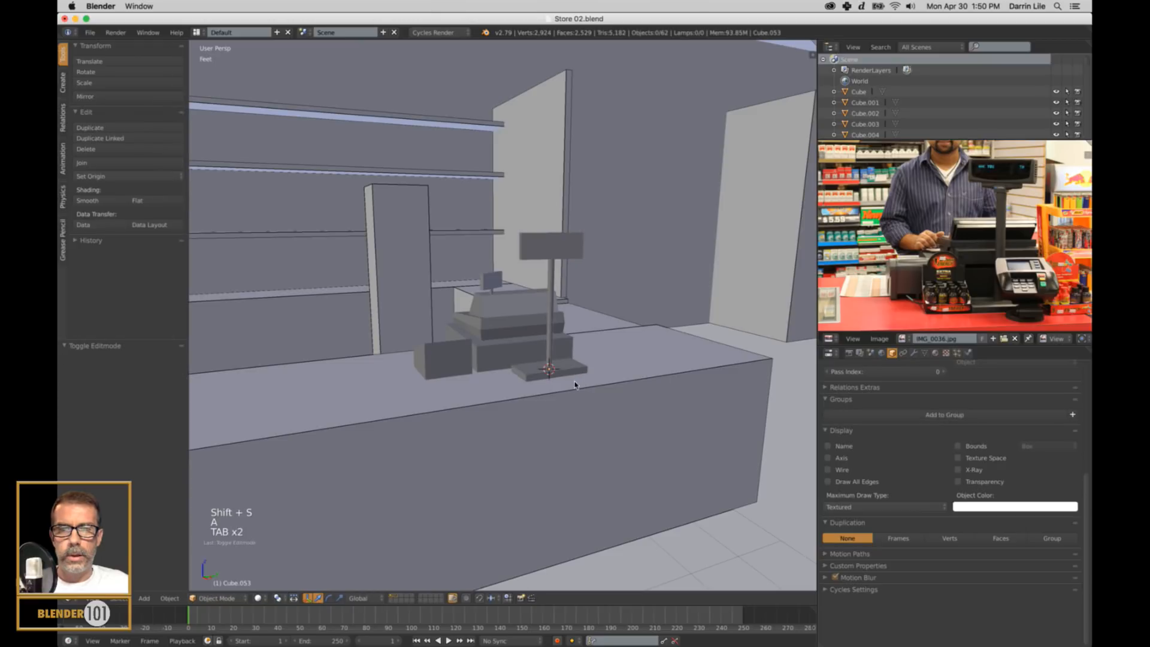
Add a cube at the 3D cursor on the pole display's base and scale it uniformly to about 0.274.
{"action": "key", "text": "shift+a"}
{"action": "mouse_move", "coordinate": [566, 386]}
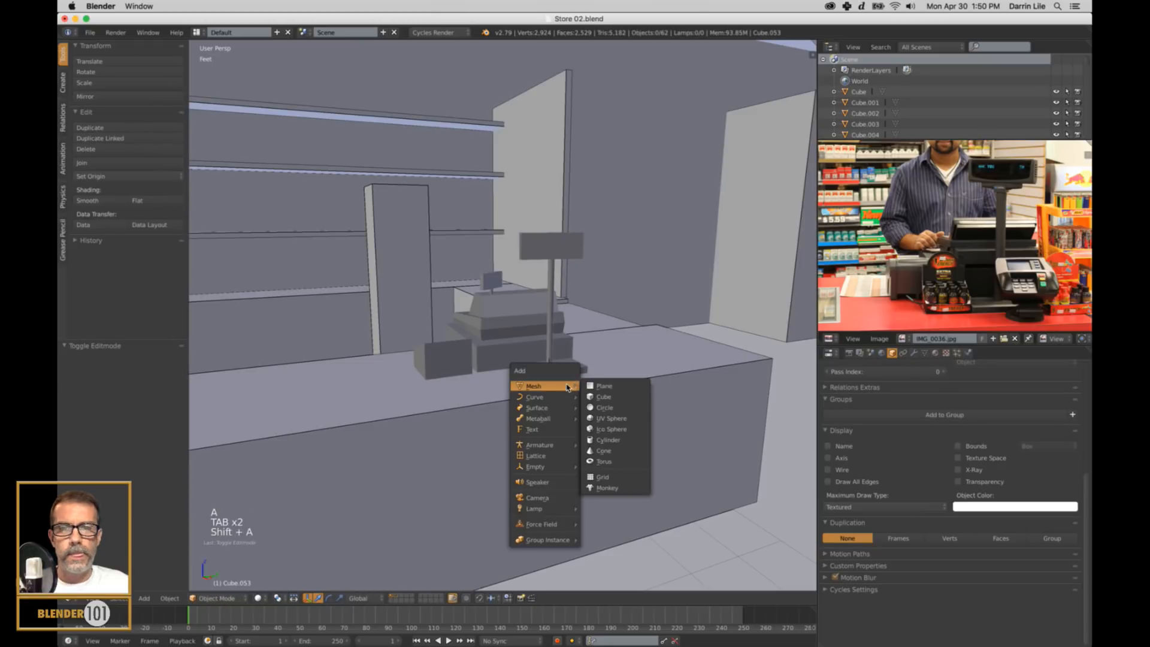
{"action": "left_click", "coordinate": [599, 397]}
{"action": "key", "text": "s"}
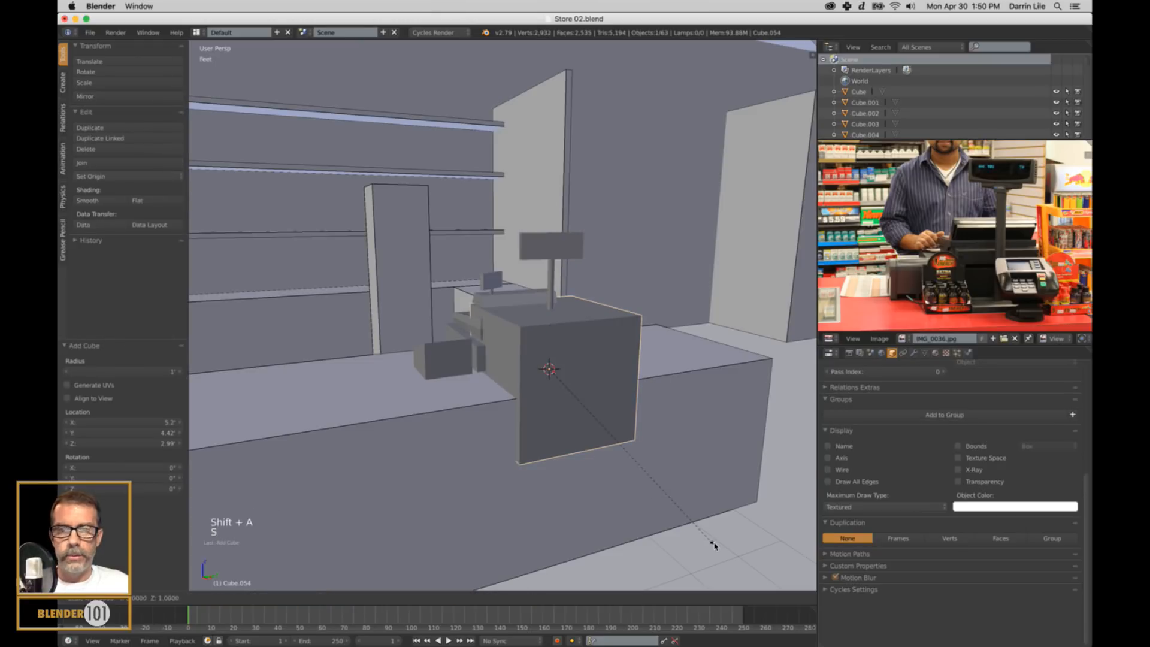
{"action": "left_click", "coordinate": [598, 413]}
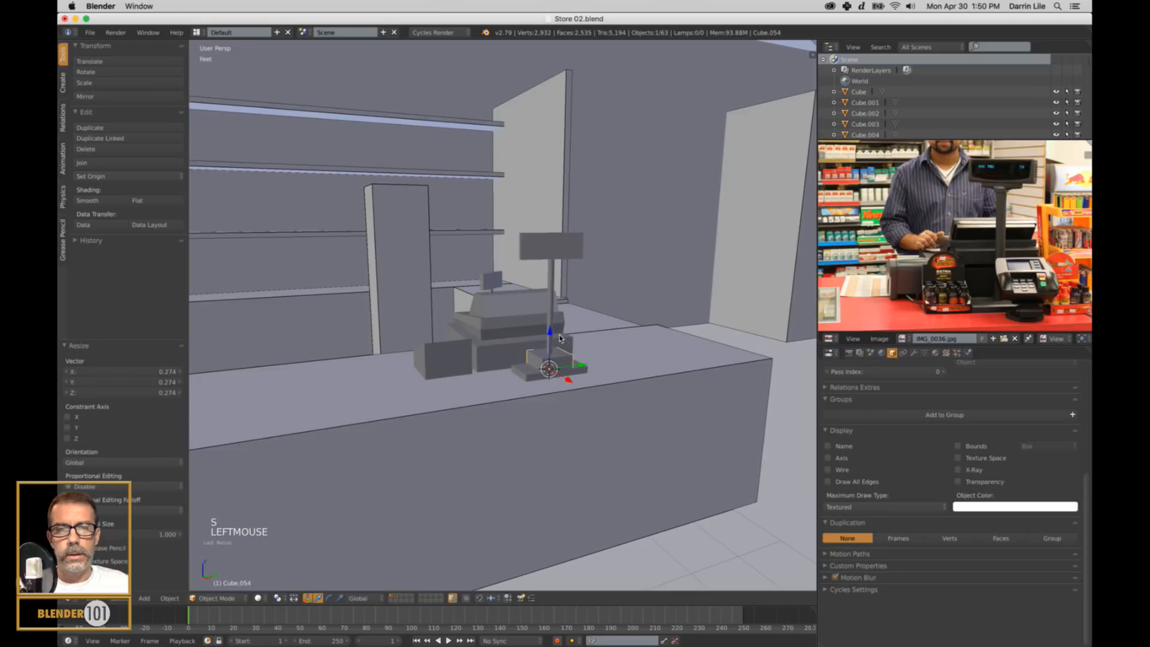
Raise the new cube about 5.82" along Z and flatten it along Z by about 0.545 and 0.839.
{"action": "left_click_drag", "start_coordinate": [559, 339], "coordinate": [557, 304]}
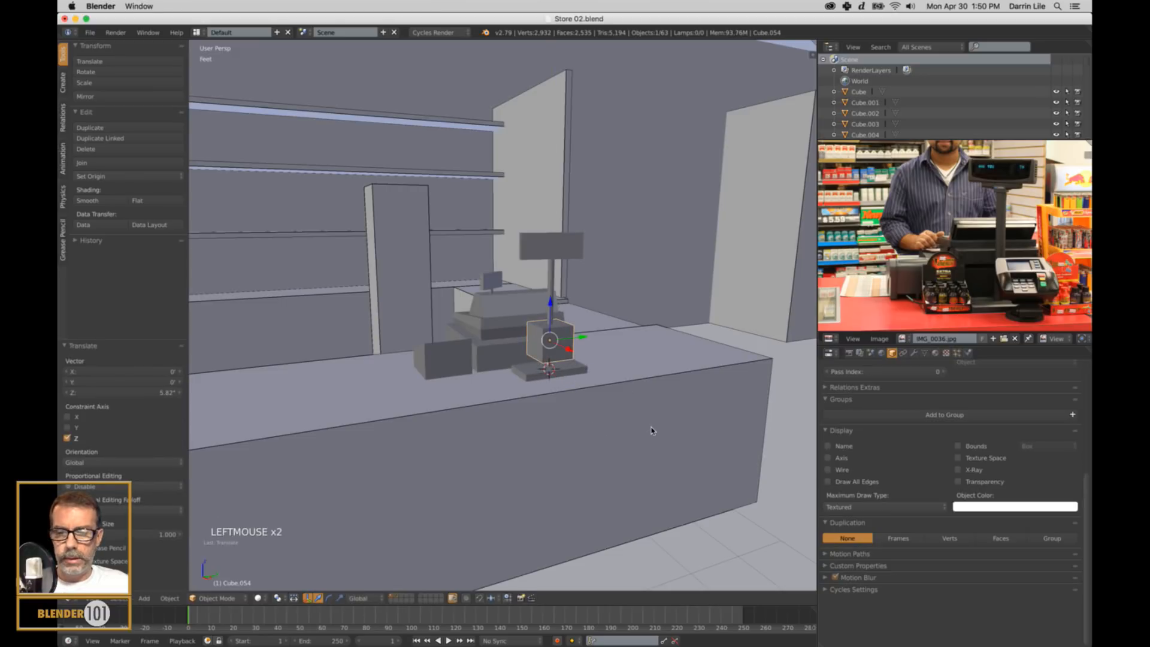
{"action": "key", "text": "s"}
{"action": "key", "text": "z"}
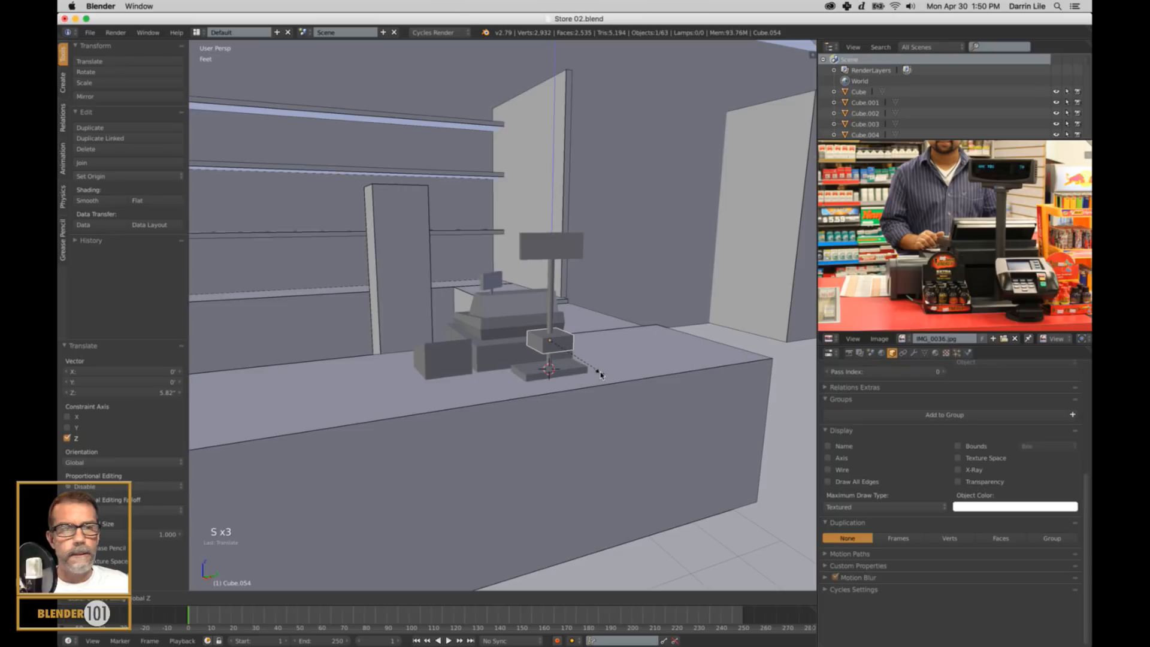
{"action": "left_click", "coordinate": [601, 374]}
{"action": "key", "text": "s"}
{"action": "key", "text": "z"}
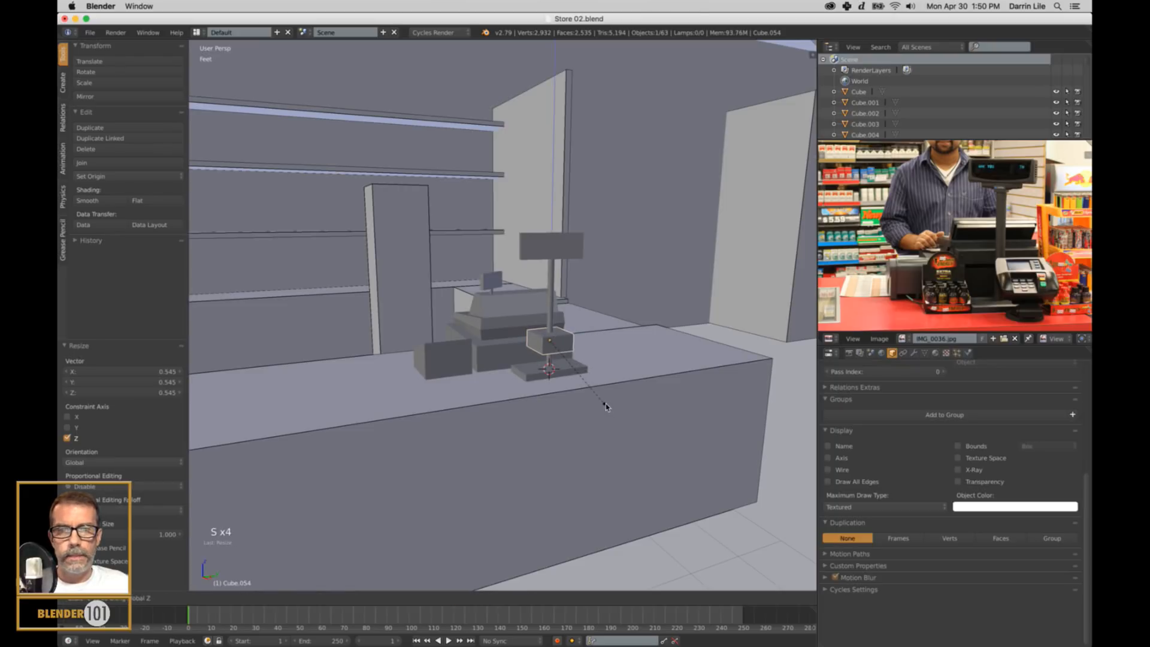
{"action": "left_click", "coordinate": [599, 393]}
Enlarge the flattened box uniformly by about 1.112 and stretch it along X by about 1.221.
{"action": "key", "text": "s"}
{"action": "key", "text": "s"}
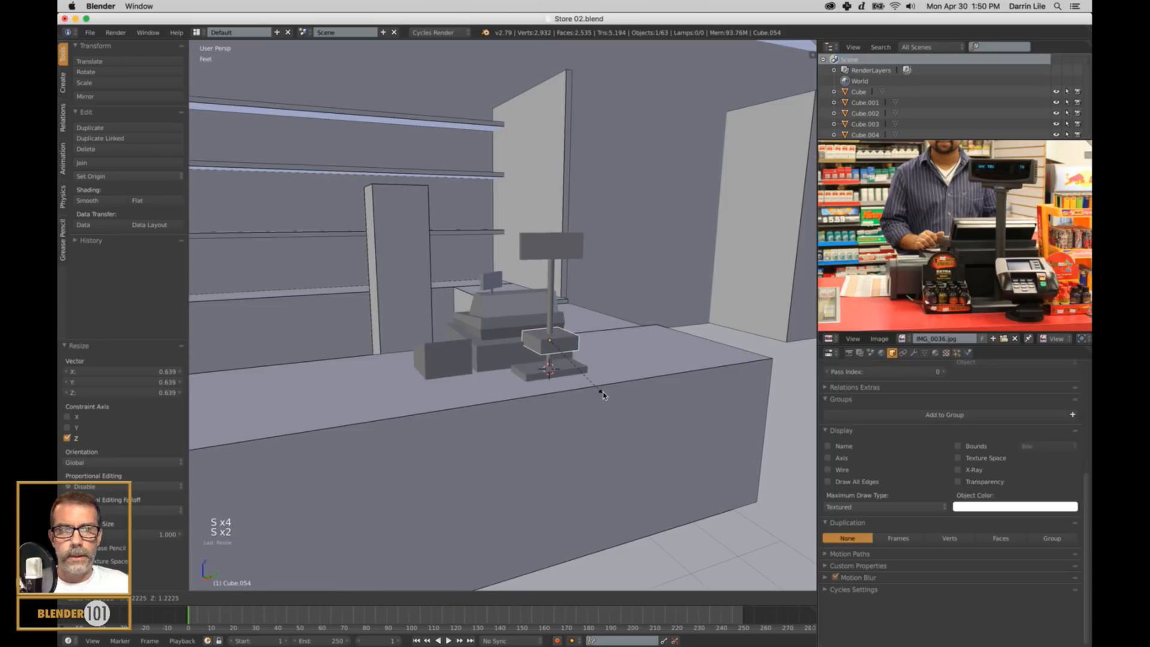
{"action": "left_click", "coordinate": [600, 390]}
{"action": "key", "text": "s"}
{"action": "key", "text": "s"}
{"action": "key", "text": "x"}
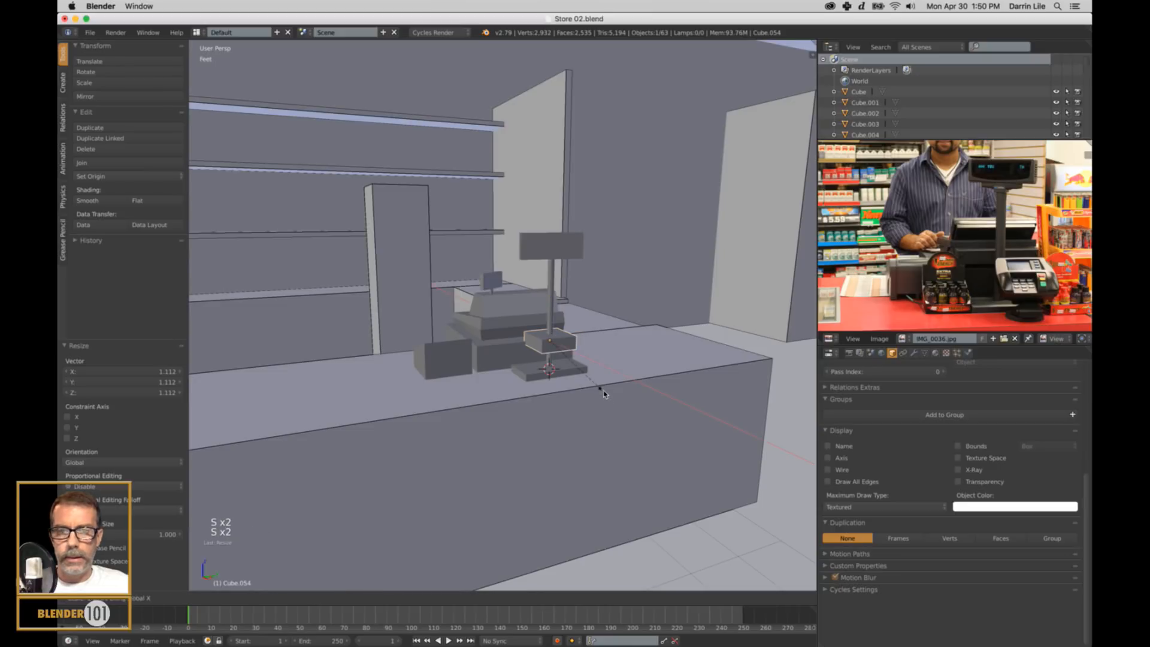
{"action": "left_click", "coordinate": [608, 406]}
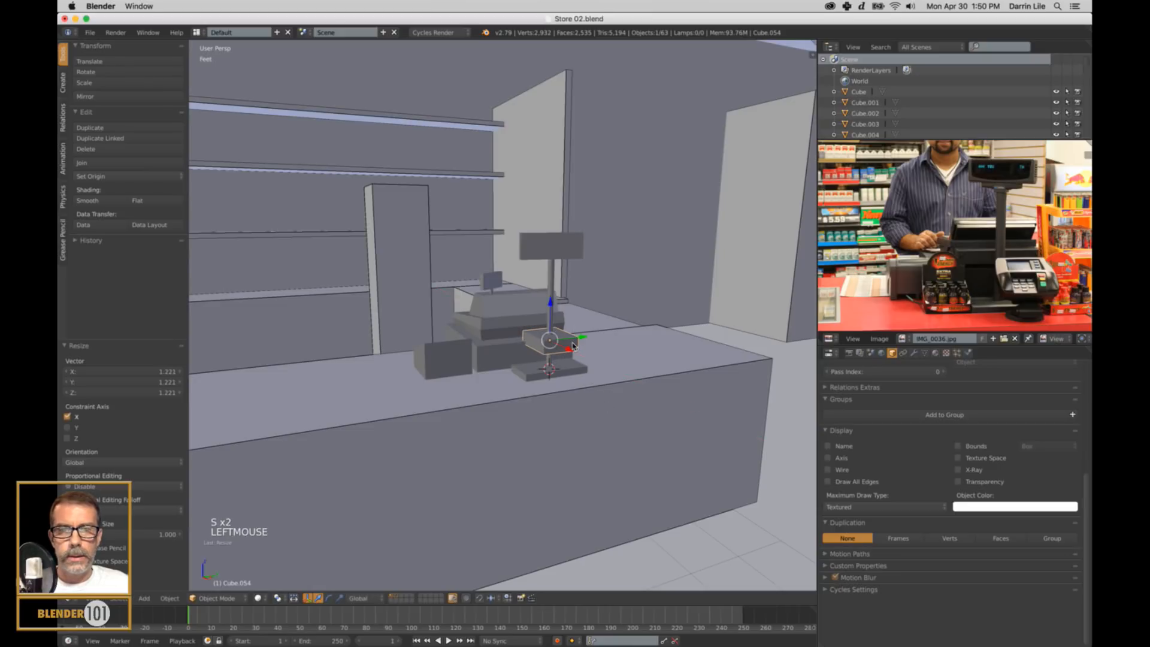
Move the box about 5.79" along X and 1.71" along Y beside the pole, and try tilting it about Y.
{"action": "left_click_drag", "start_coordinate": [573, 346], "coordinate": [592, 362]}
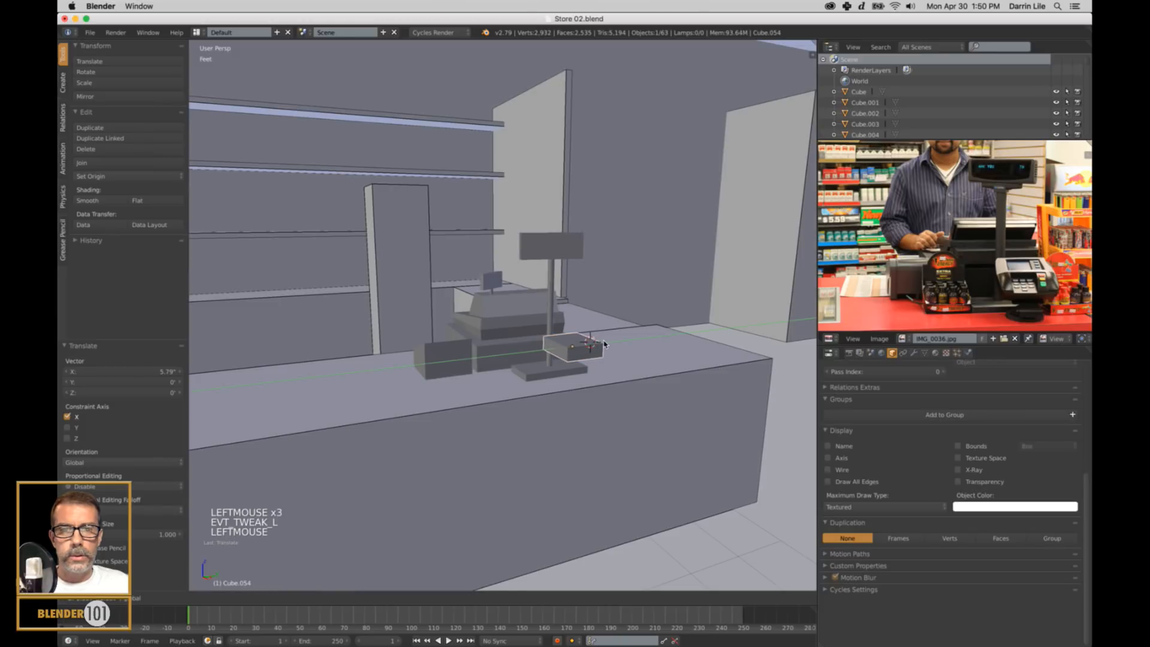
{"action": "middle_click_drag", "start_coordinate": [593, 363], "coordinate": [629, 368]}
{"action": "scroll", "coordinate": [629, 368], "scroll_direction": "up", "scroll_amount": 2}
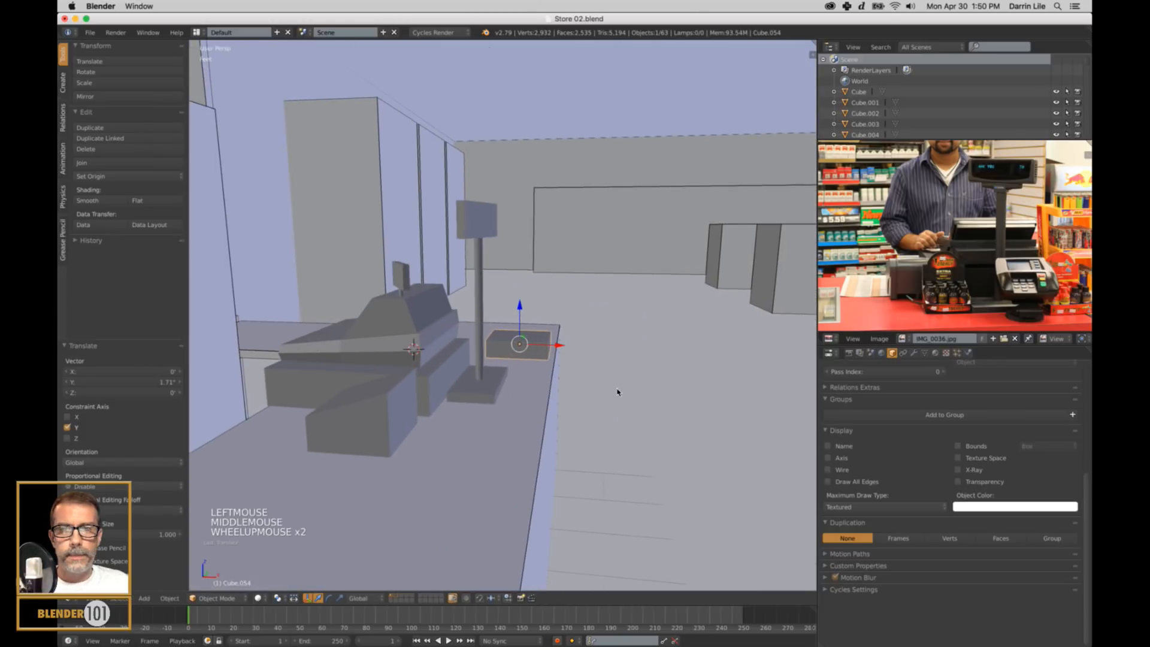
{"action": "key", "text": "r"}
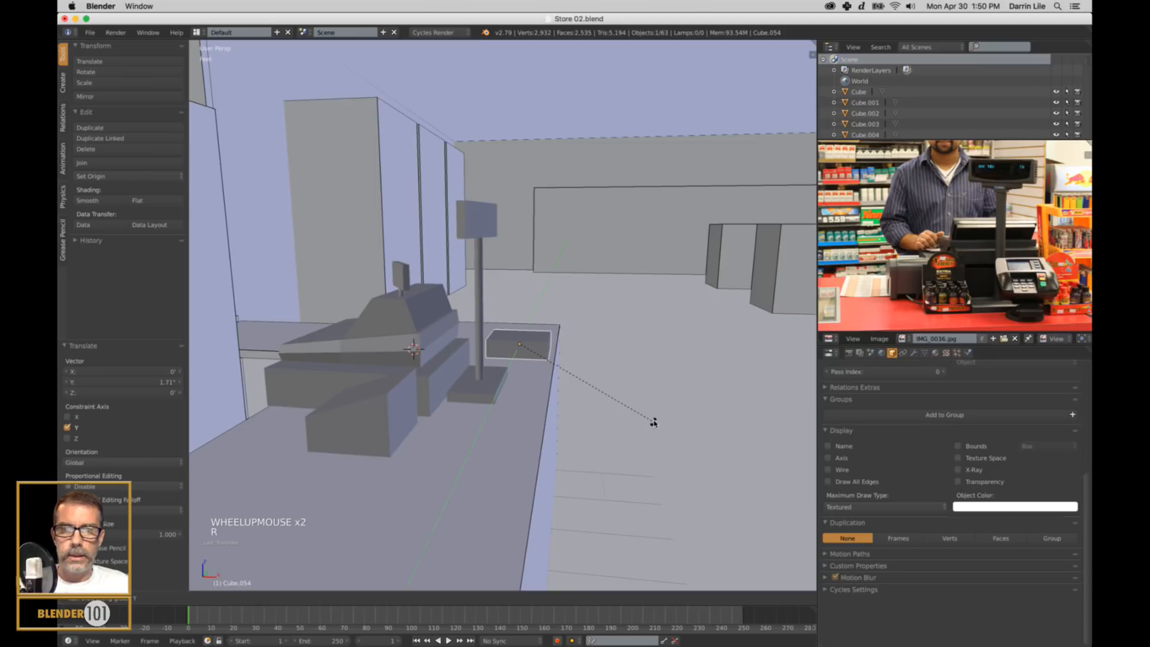
{"action": "right_click", "coordinate": [648, 529]}
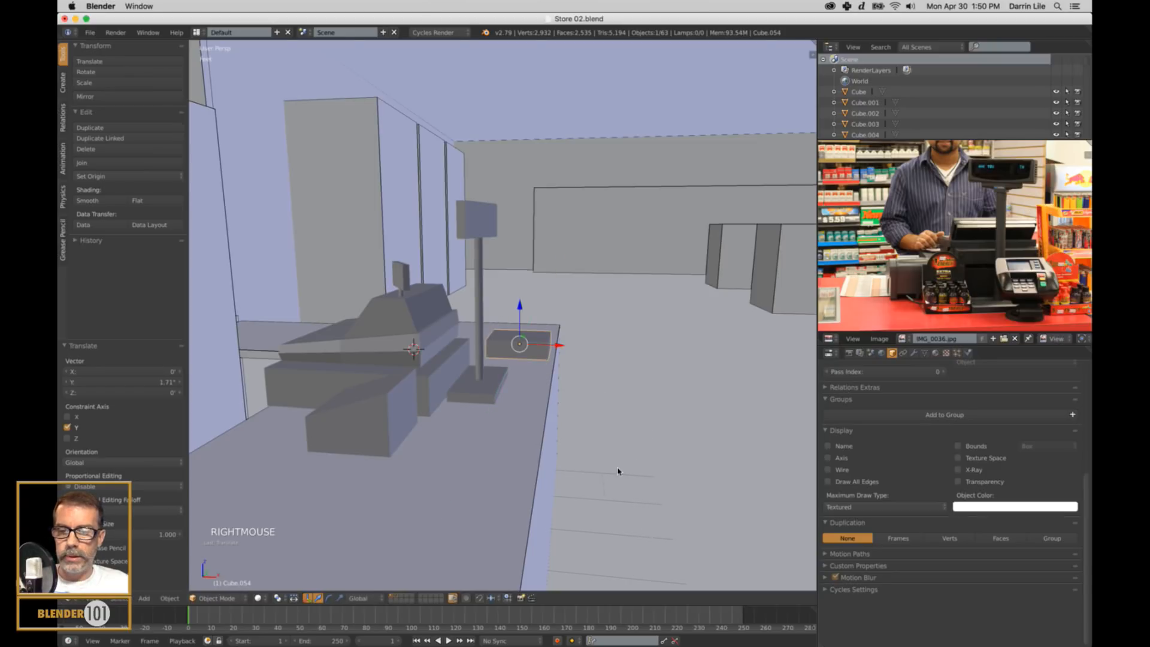
Duplicate the card reader box and lower the copy about 5.47" along Z.
{"action": "key", "text": "shift+d"}
{"action": "key", "text": "z"}
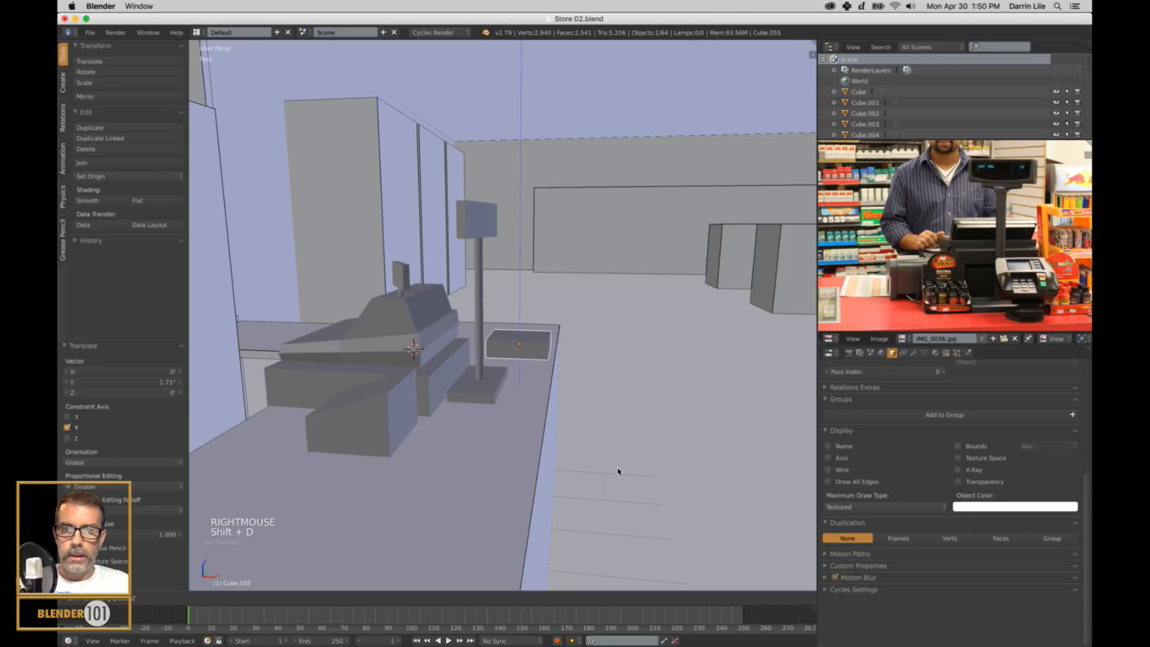
{"action": "left_click", "coordinate": [612, 506]}
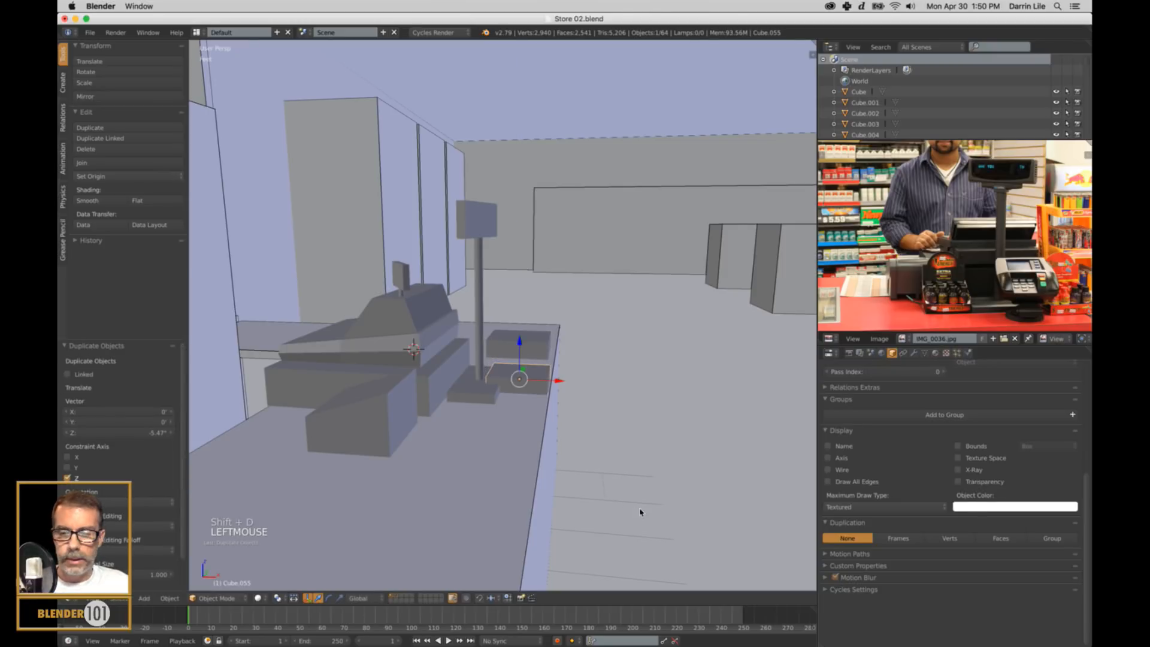
Shrink the duplicated box uniformly to about 0.67 and move it about 1.26" along X.
{"action": "key", "text": "s"}
{"action": "key", "text": "s"}
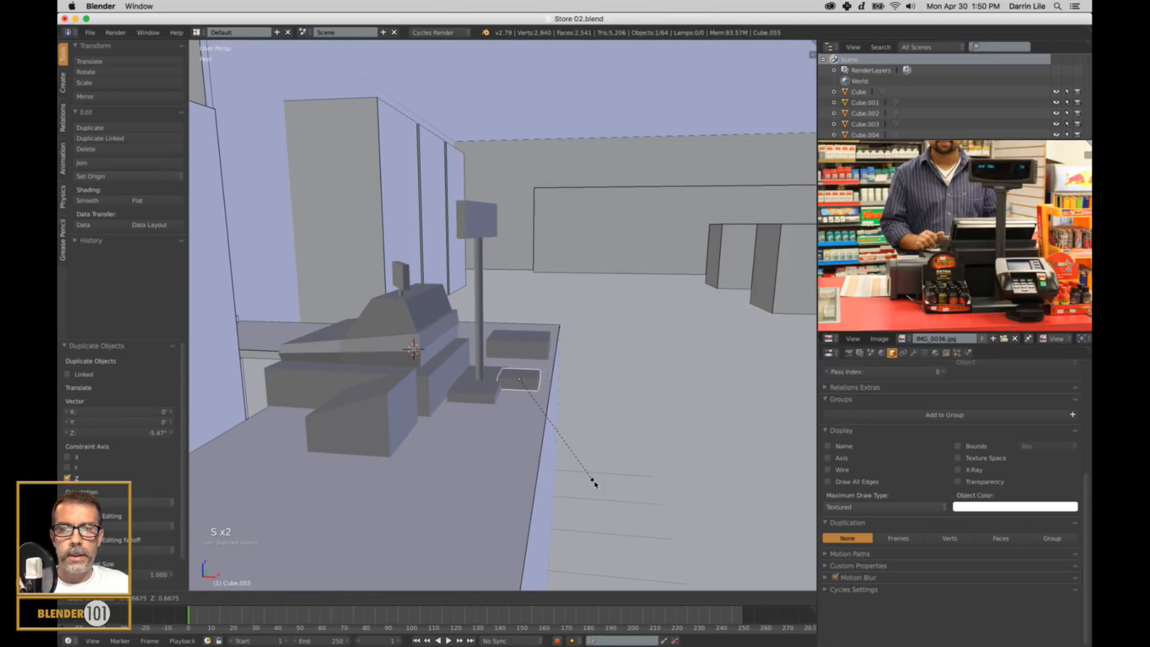
{"action": "left_click", "coordinate": [594, 484]}
{"action": "left_click_drag", "start_coordinate": [556, 381], "coordinate": [564, 382]}
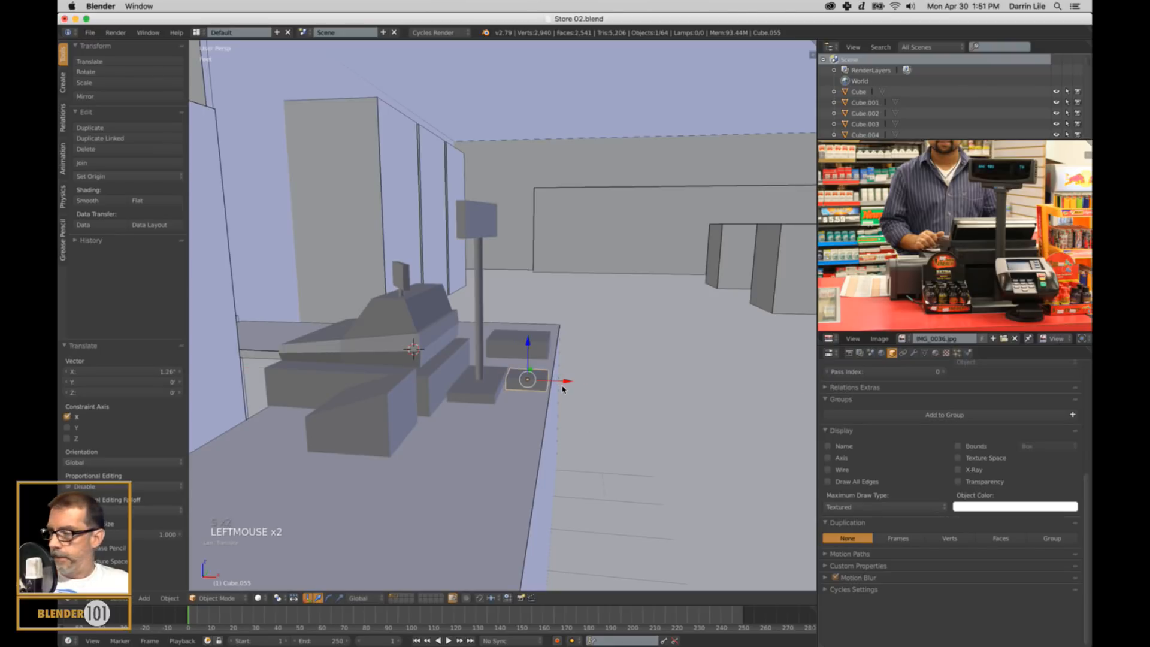
Flatten the small lower box along Z by about 0.768.
{"action": "key", "text": "KP_Decimal"}
{"action": "scroll", "coordinate": [604, 385], "scroll_direction": "down", "scroll_amount": 5}
{"action": "middle_click_drag", "start_coordinate": [604, 385], "coordinate": [556, 302]}
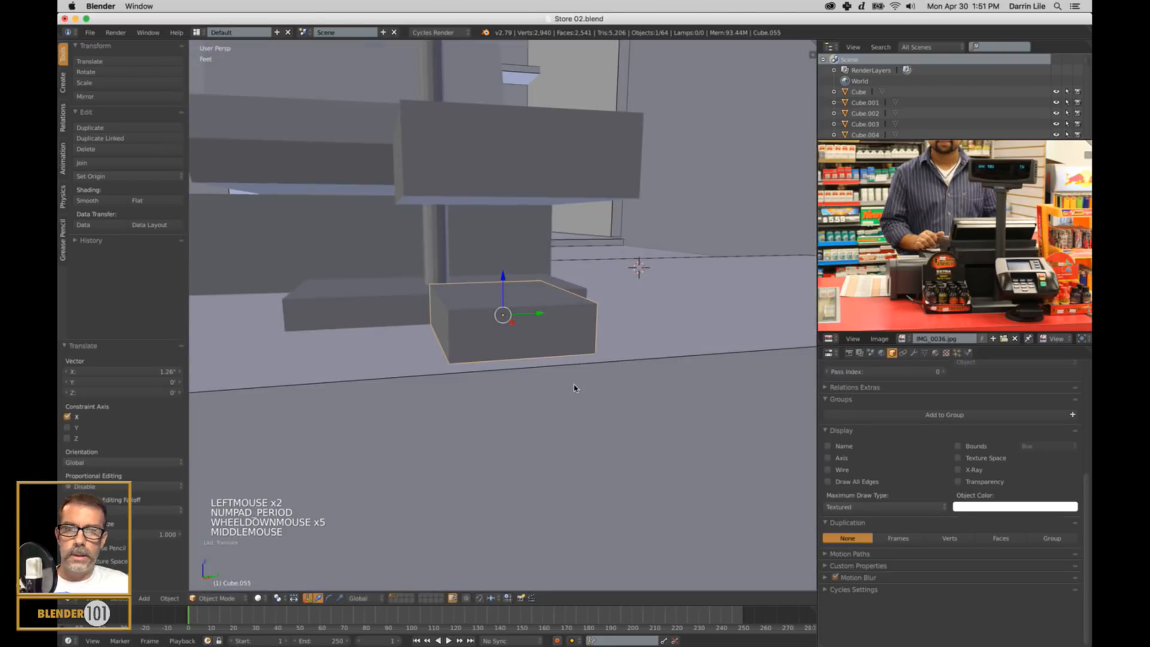
{"action": "key", "text": "s"}
{"action": "key", "text": "s"}
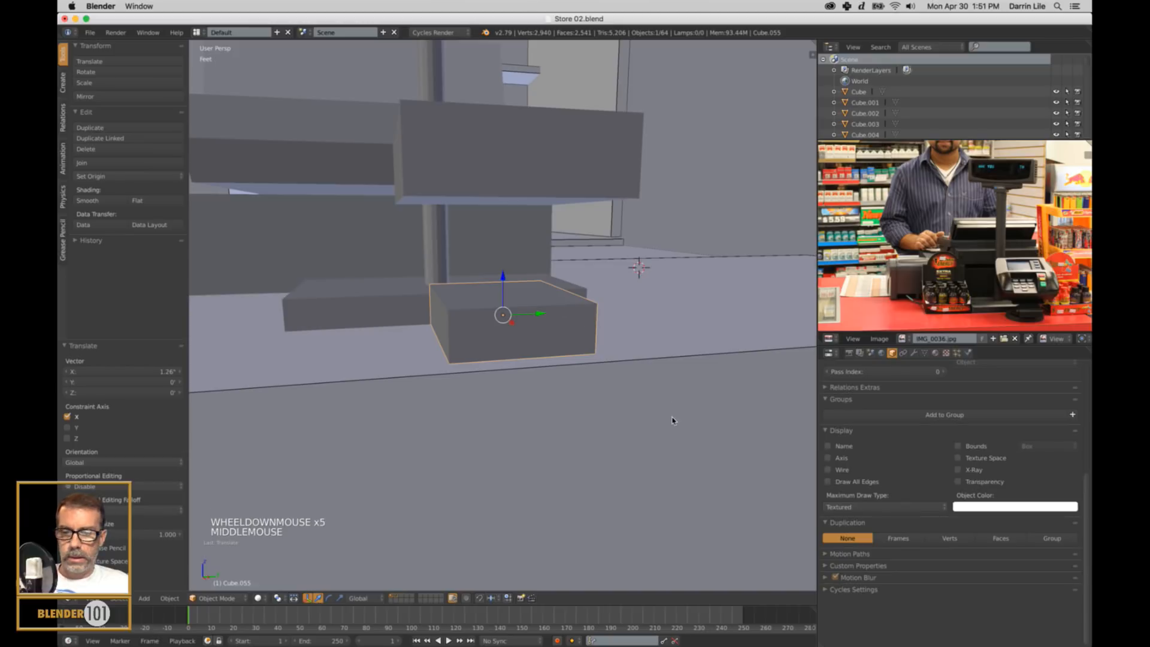
{"action": "left_click", "coordinate": [620, 395]}
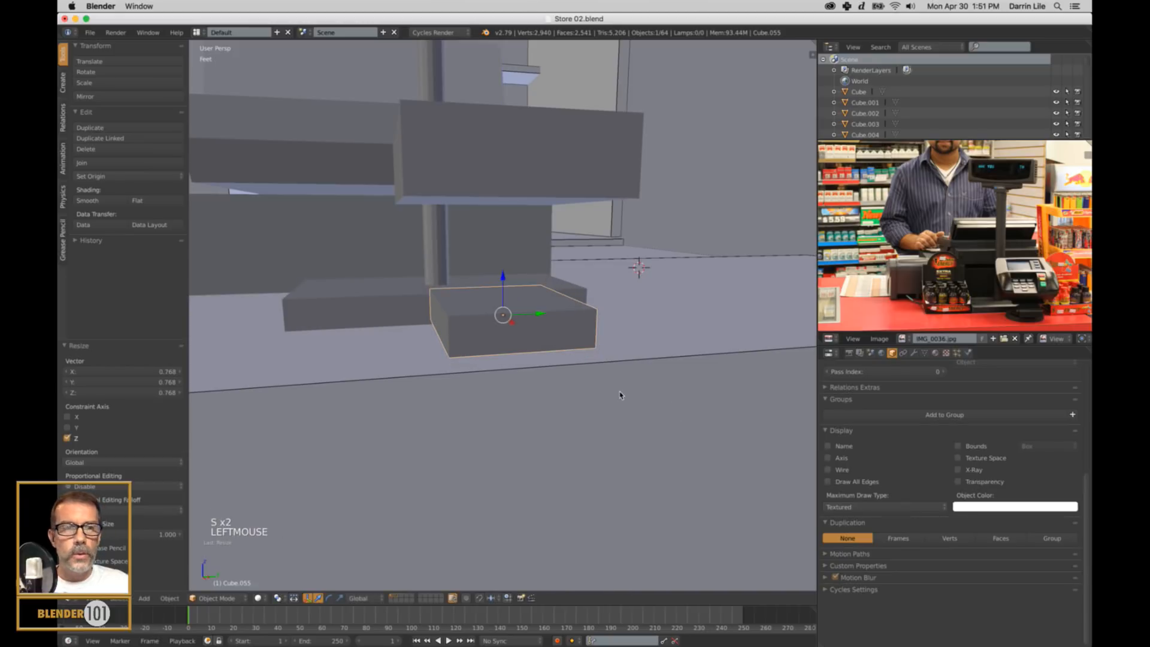
Narrow the lower box along Y by about 0.843 and lower it about 396 thou toward the counter.
{"action": "key", "text": "s"}
{"action": "key", "text": "s"}
{"action": "key", "text": "y"}
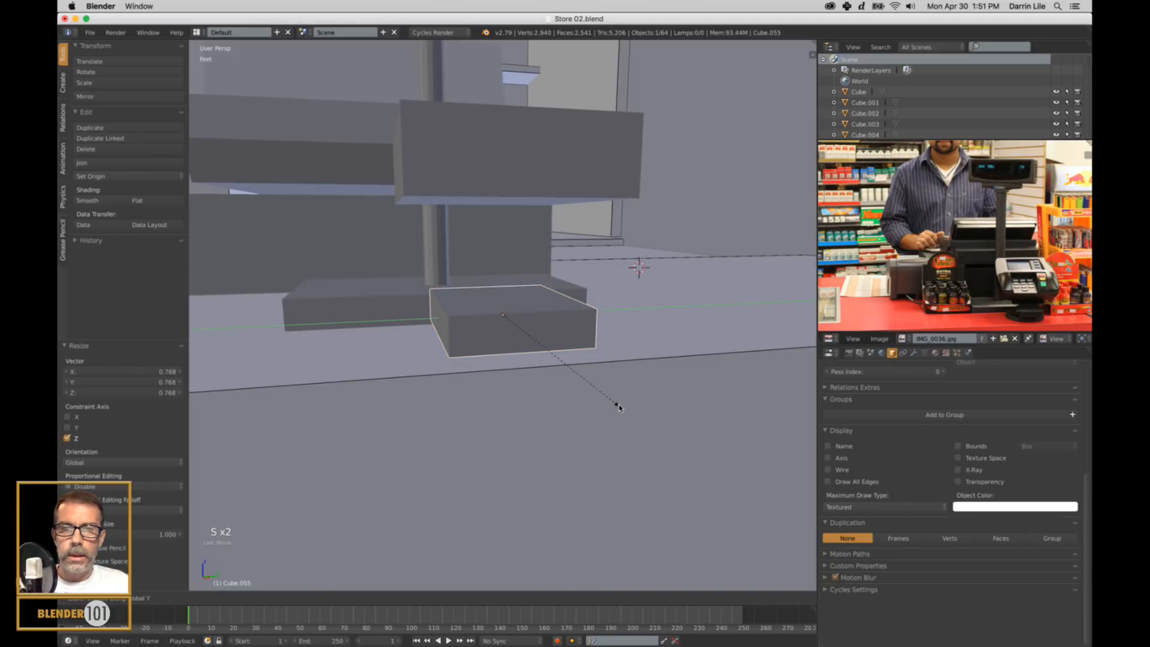
{"action": "left_click", "coordinate": [596, 396]}
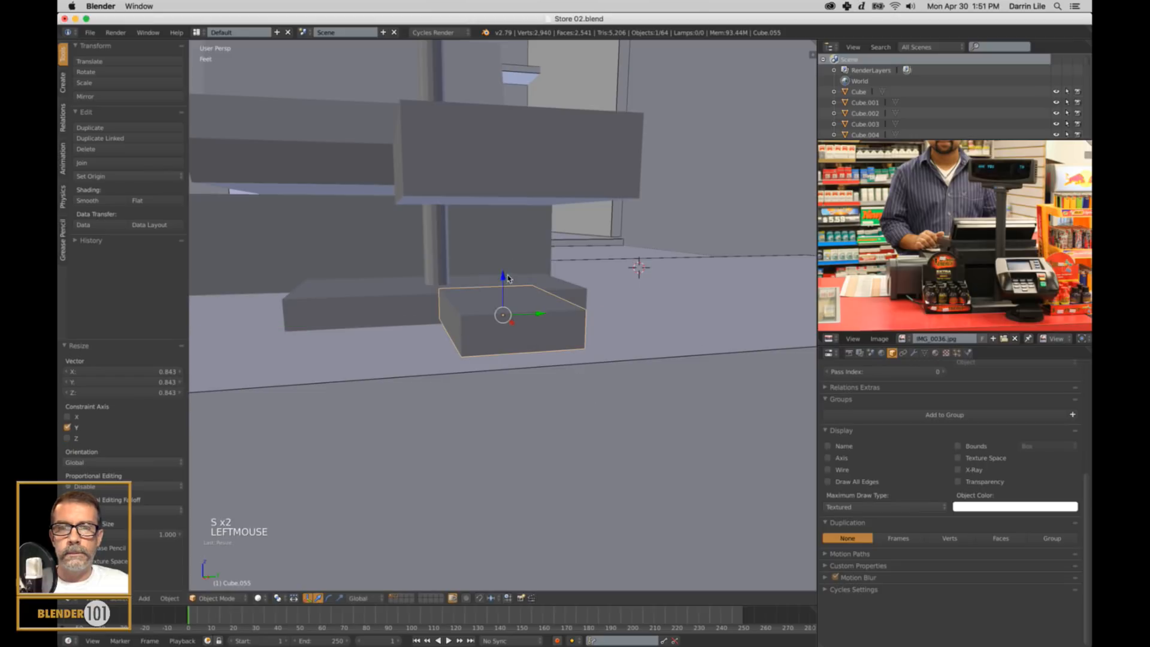
{"action": "left_click_drag", "start_coordinate": [508, 278], "coordinate": [499, 289]}
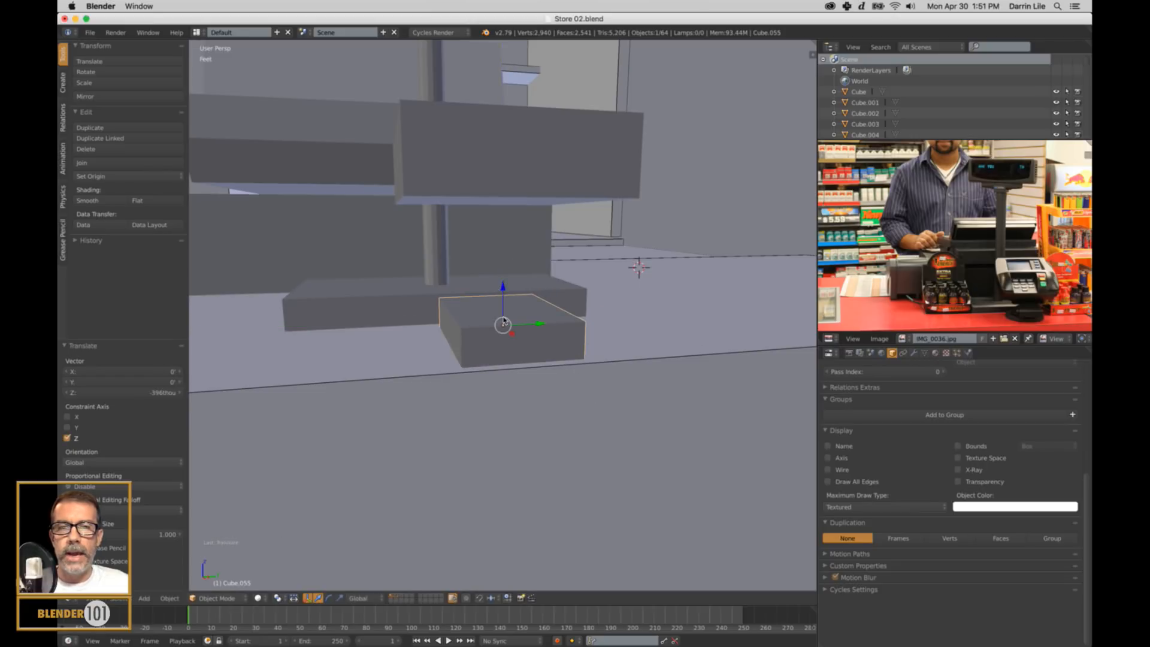
{"action": "middle_click_drag", "start_coordinate": [500, 291], "coordinate": [565, 328]}
Tilt the upper card reader box about the global Y axis and shift it about 1.21" along X.
{"action": "scroll", "coordinate": [542, 320], "scroll_direction": "down", "scroll_amount": 1}
{"action": "right_click", "coordinate": [570, 216]}
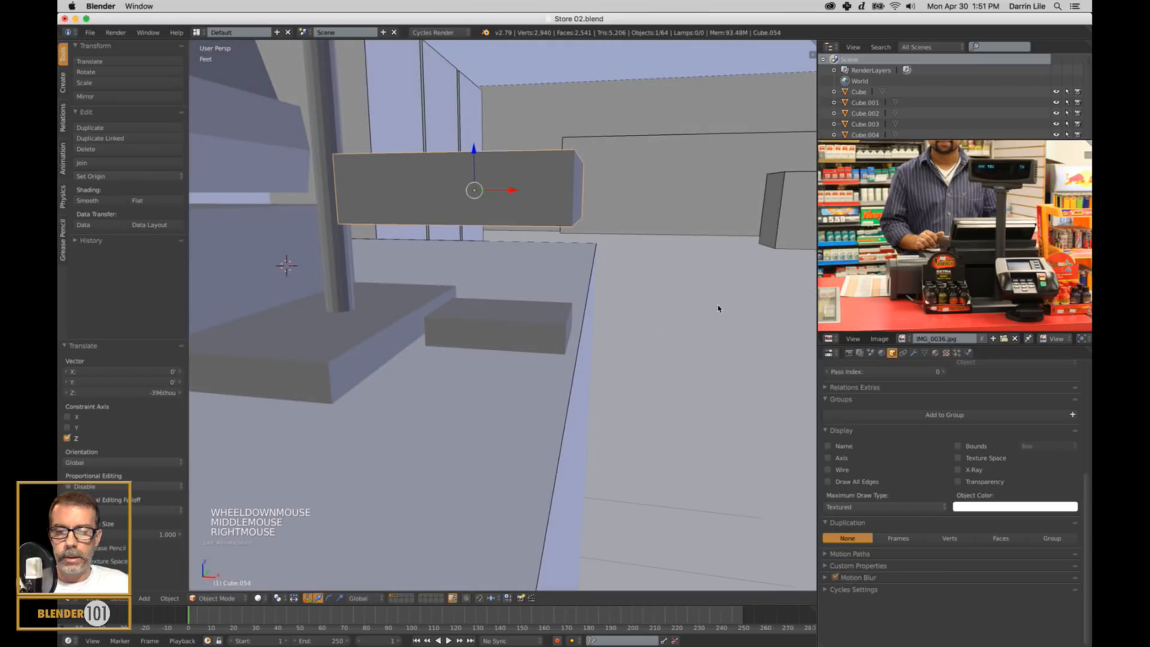
{"action": "key", "text": "r"}
{"action": "key", "text": "r"}
{"action": "key", "text": "y"}
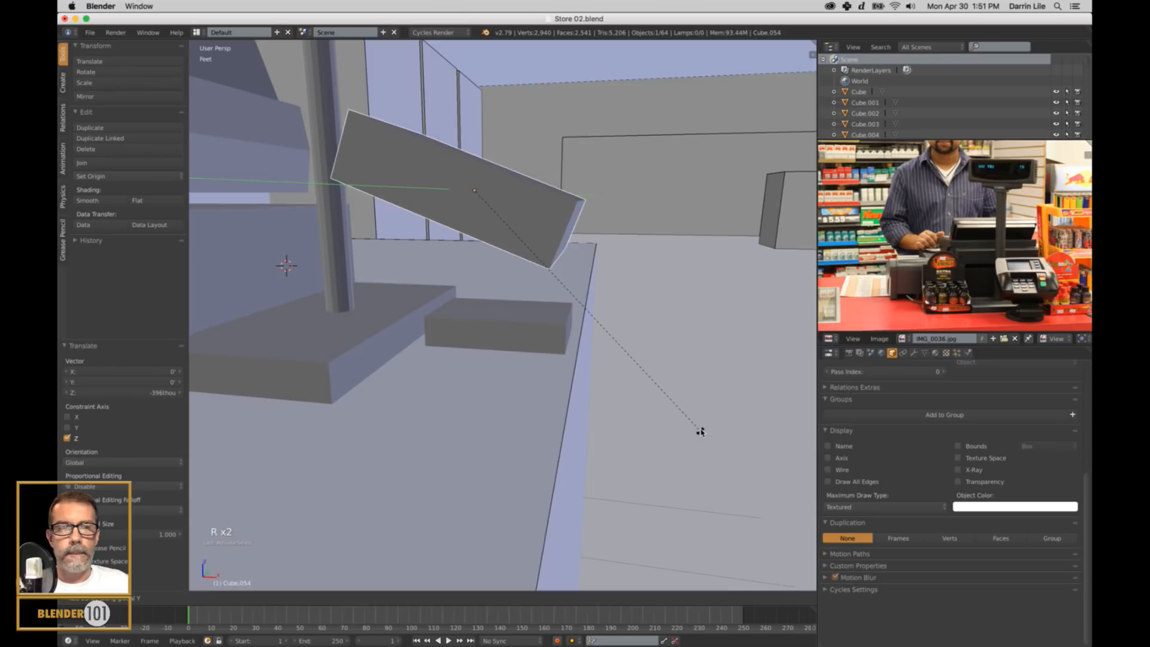
{"action": "left_click", "coordinate": [700, 431]}
{"action": "left_click_drag", "start_coordinate": [512, 193], "coordinate": [542, 206]}
Add a loop cut across the small lower box, slid toward its end farthest from the pole.
{"action": "mouse_move", "coordinate": [592, 321]}
{"action": "middle_mouse_down"}
{"action": "mouse_move", "coordinate": [584, 344]}
{"action": "mouse_move", "coordinate": [609, 331]}
{"action": "middle_mouse_up"}
{"action": "scroll", "coordinate": [584, 344], "scroll_direction": "down", "scroll_amount": 3}
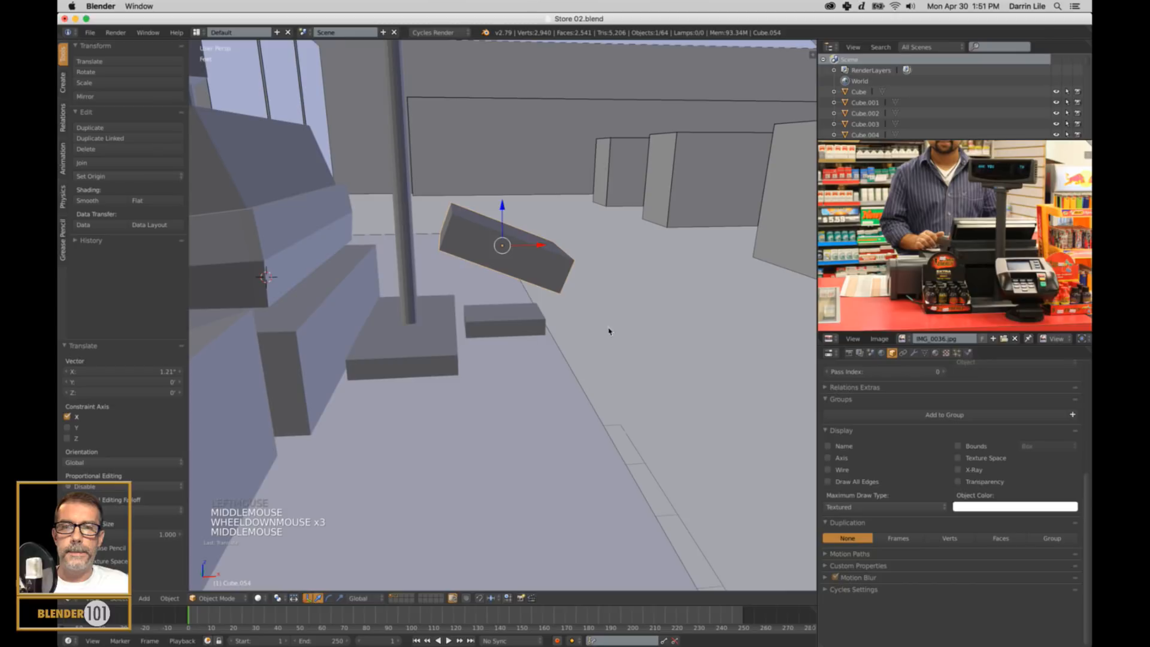
{"action": "scroll", "coordinate": [528, 315], "scroll_direction": "up", "scroll_amount": 3}
{"action": "right_click", "coordinate": [533, 312]}
{"action": "key", "text": "Tab"}
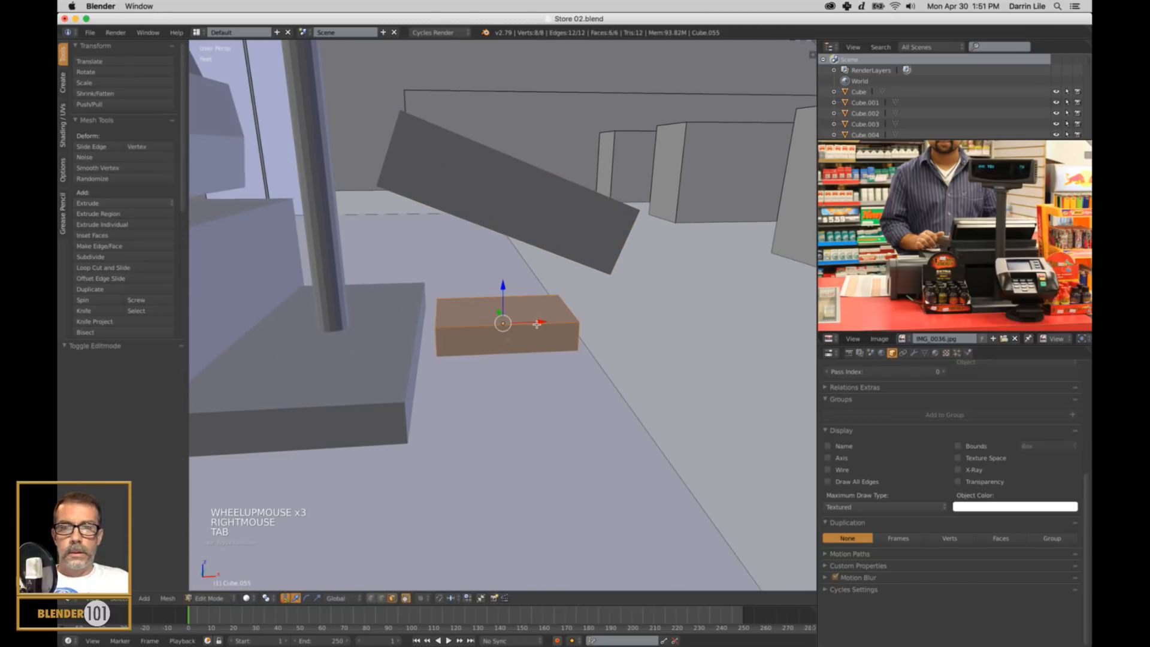
{"action": "key", "text": "ctrl+r"}
{"action": "left_click", "coordinate": [539, 324]}
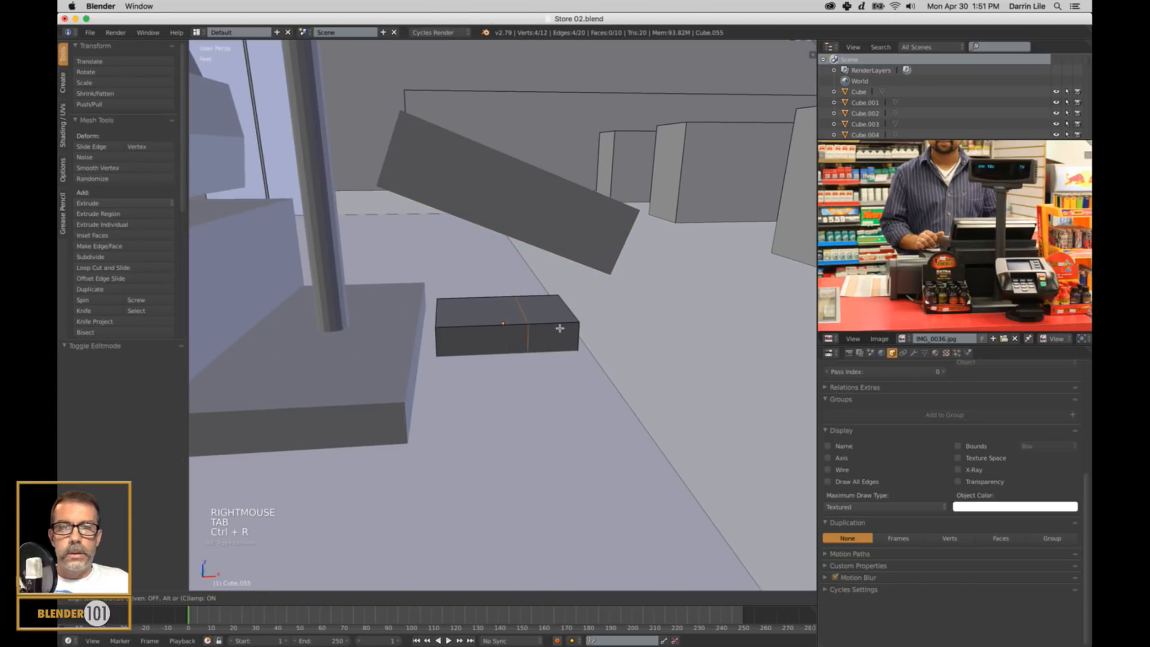
{"action": "left_click", "coordinate": [570, 328]}
Extrude the top face of the lower box's narrow end section up about 3.52" to support the tilted reader, then deselect everything.
{"action": "key", "text": "ctrl+Tab"}
{"action": "left_click", "coordinate": [569, 322]}
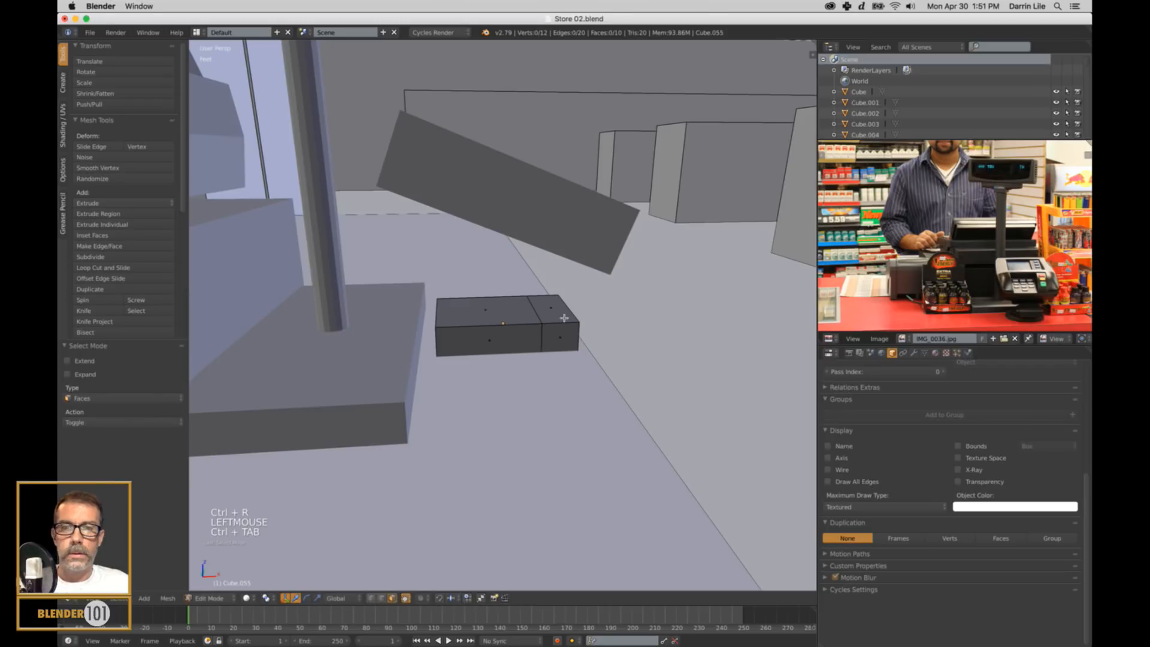
{"action": "right_click", "coordinate": [569, 321]}
{"action": "key", "text": "e"}
{"action": "key", "text": "e"}
{"action": "left_click", "coordinate": [591, 251]}
{"action": "key", "text": "a"}
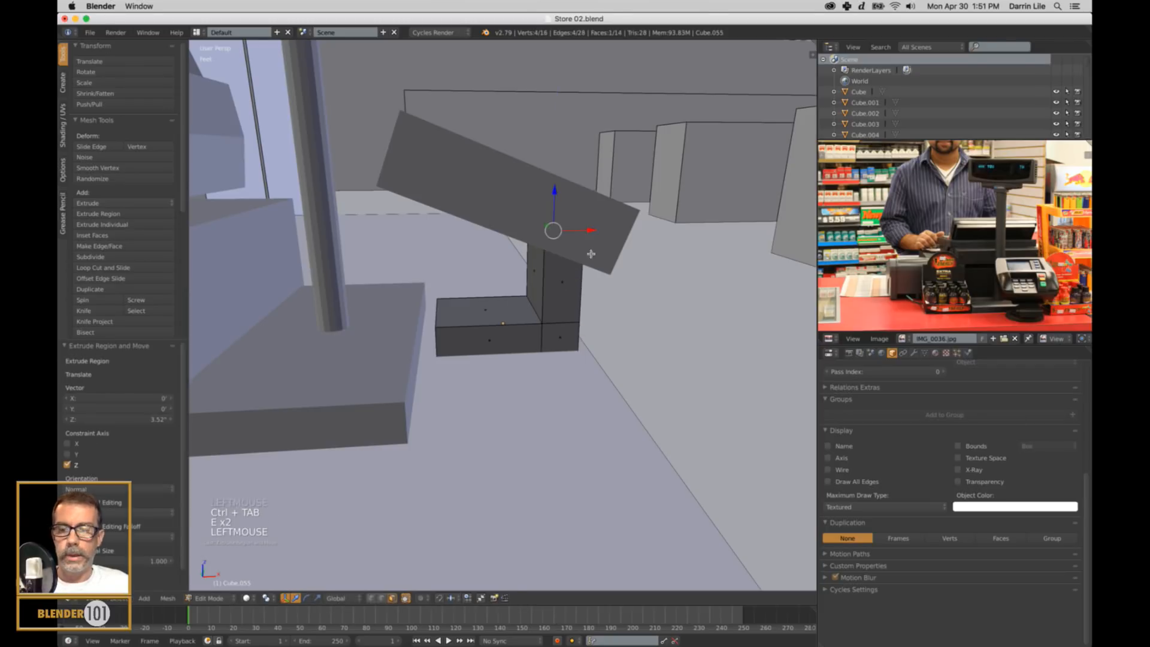
{"action": "key", "text": "Tab"}
{"action": "scroll", "coordinate": [597, 305], "scroll_direction": "down", "scroll_amount": 5}
{"action": "middle_click_drag", "start_coordinate": [598, 306], "coordinate": [652, 368]}
{"action": "scroll", "coordinate": [583, 337], "scroll_direction": "down", "scroll_amount": 3}
{"action": "key", "text": "a"}
Walk through the scene from the store counter out to the fuel pumps and review the blocked-out station exterior.
{"action": "scroll", "coordinate": [635, 352], "scroll_direction": "down", "scroll_amount": 1}
{"action": "scroll", "coordinate": [612, 341], "scroll_direction": "up", "scroll_amount": 3}
{"action": "middle_click_drag", "start_coordinate": [651, 368], "coordinate": [640, 385]}
{"action": "key", "text": "s"}
{"action": "key", "text": "s"}
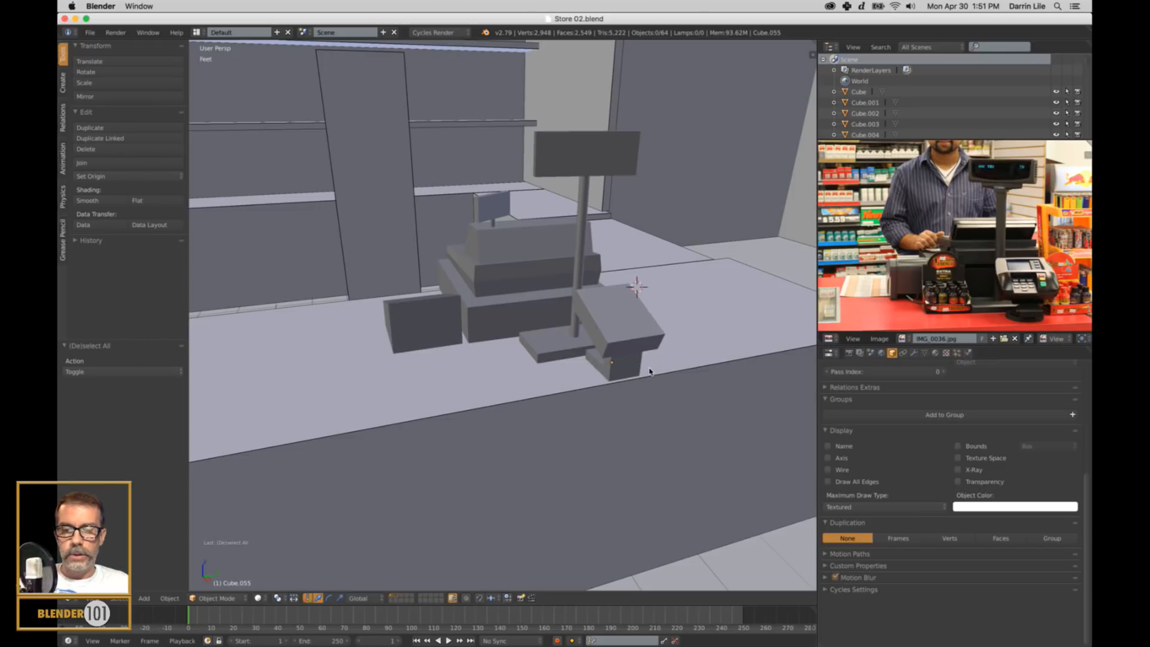
{"action": "key", "text": "shift+f"}
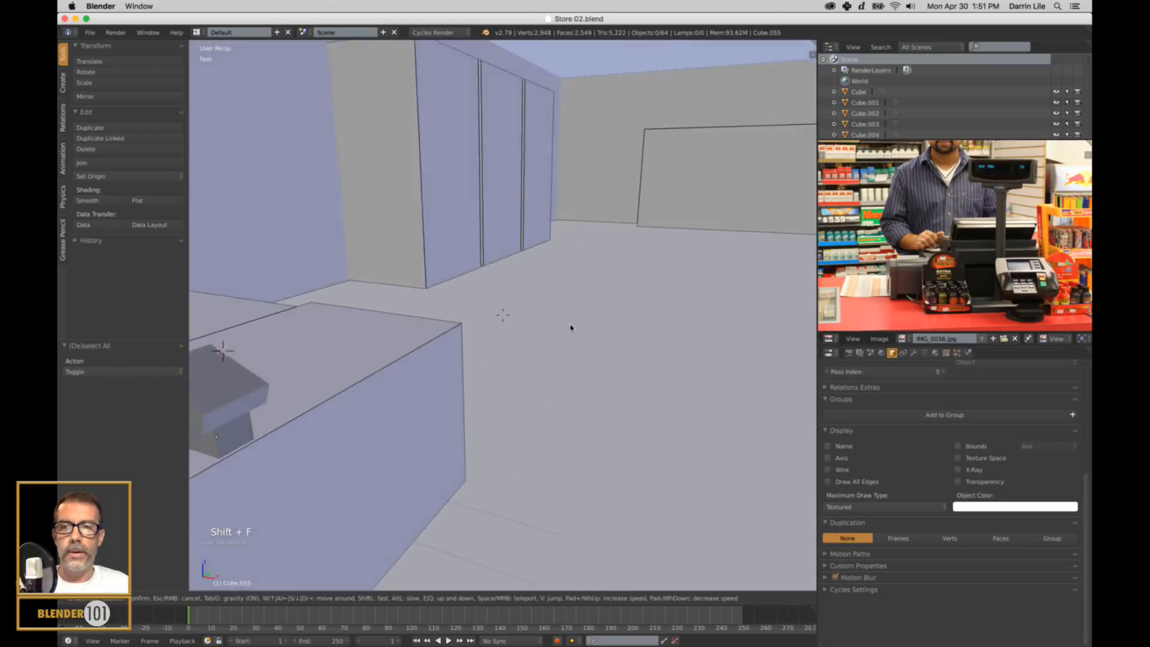
{"action": "key", "text": "w"}
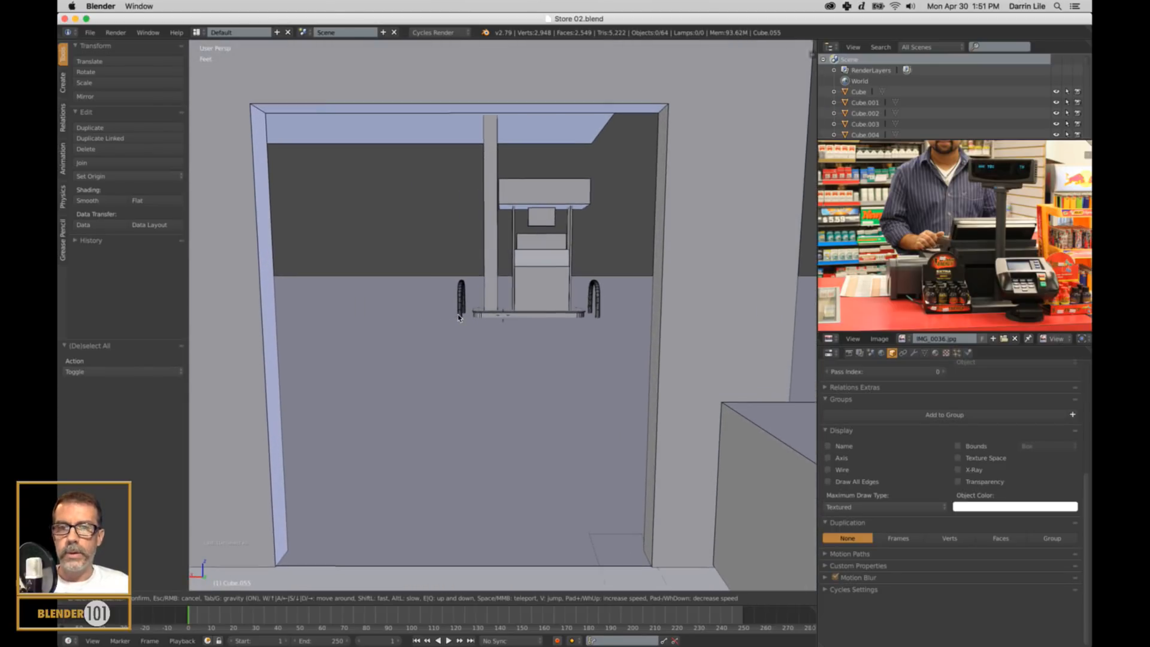
{"action": "key", "text": "w"}
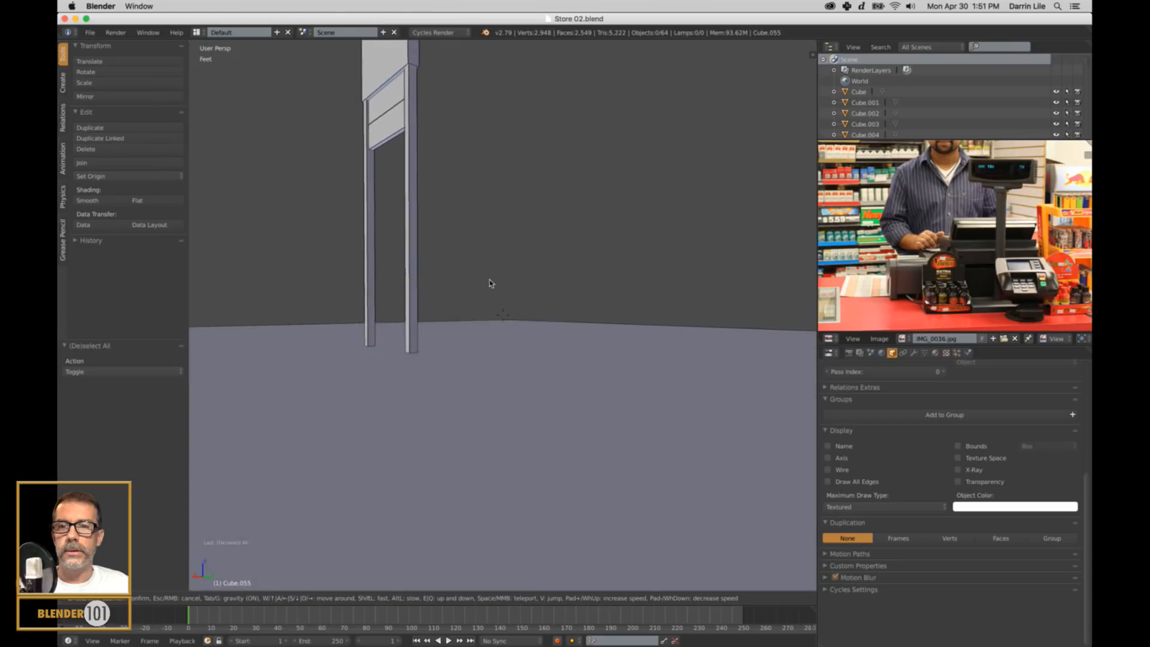
{"action": "key", "text": "w"}
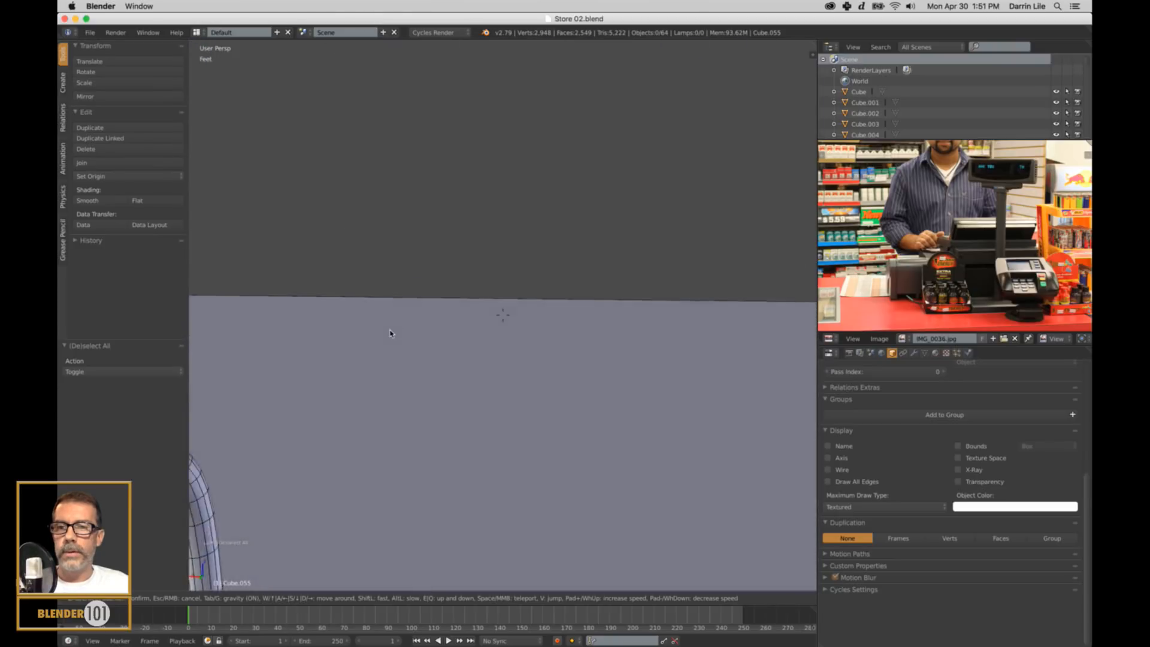
{"action": "key", "text": "w"}
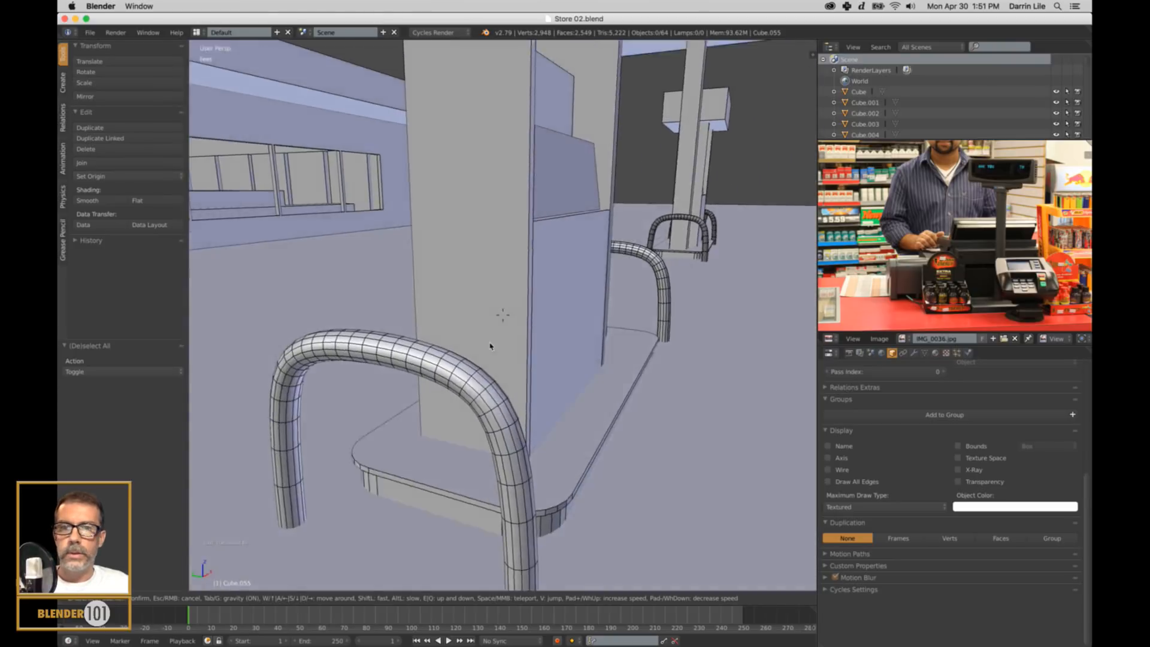
{"action": "key", "text": "w"}
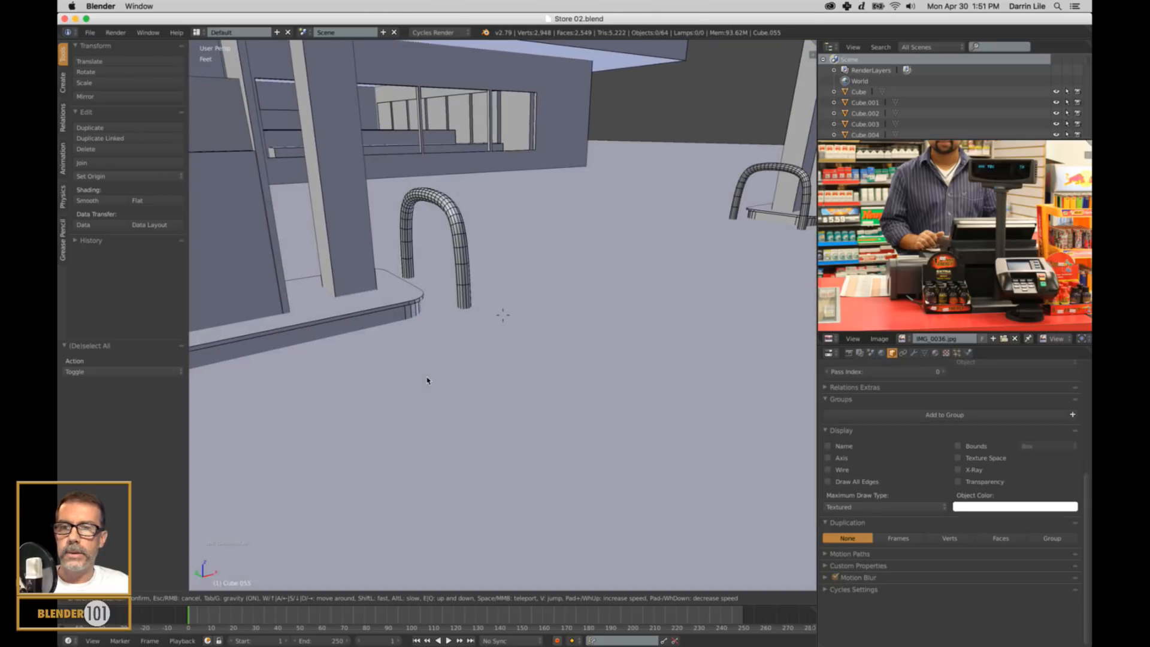
{"action": "key", "text": "w"}
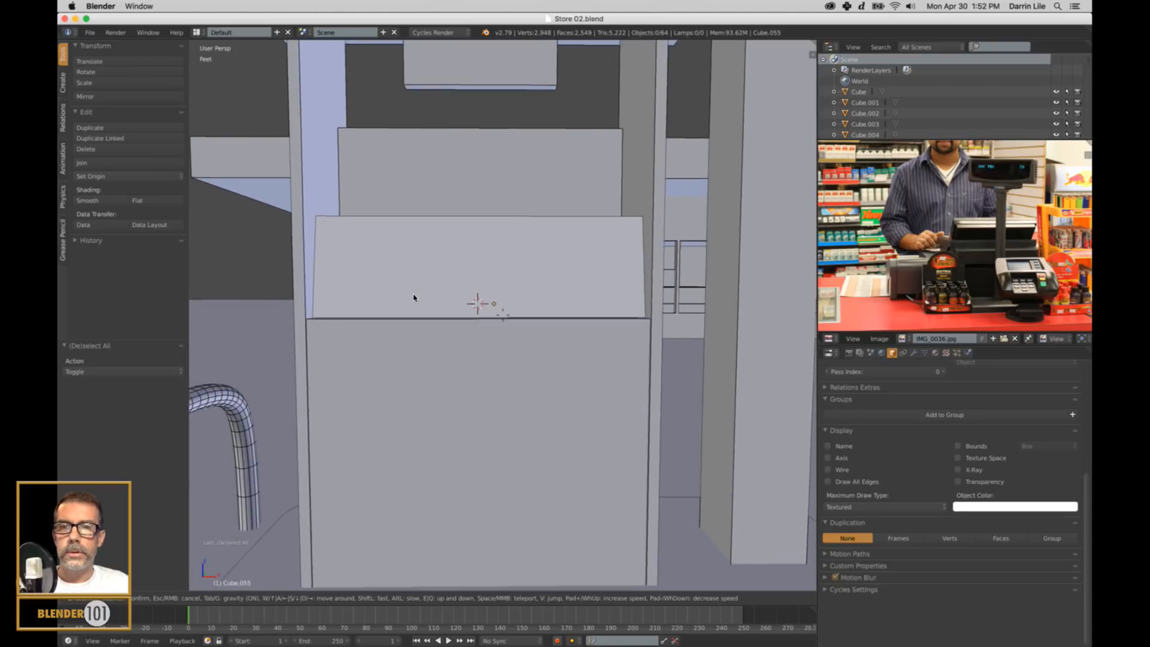
{"action": "key", "text": "s"}
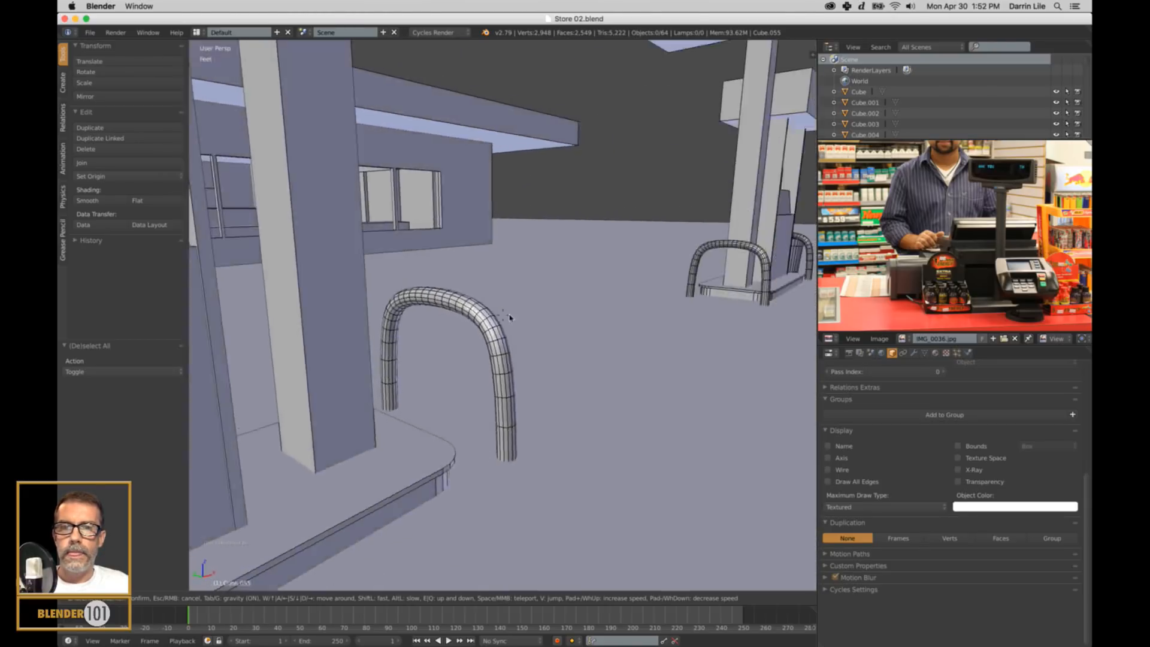
{"action": "key", "text": "w"}
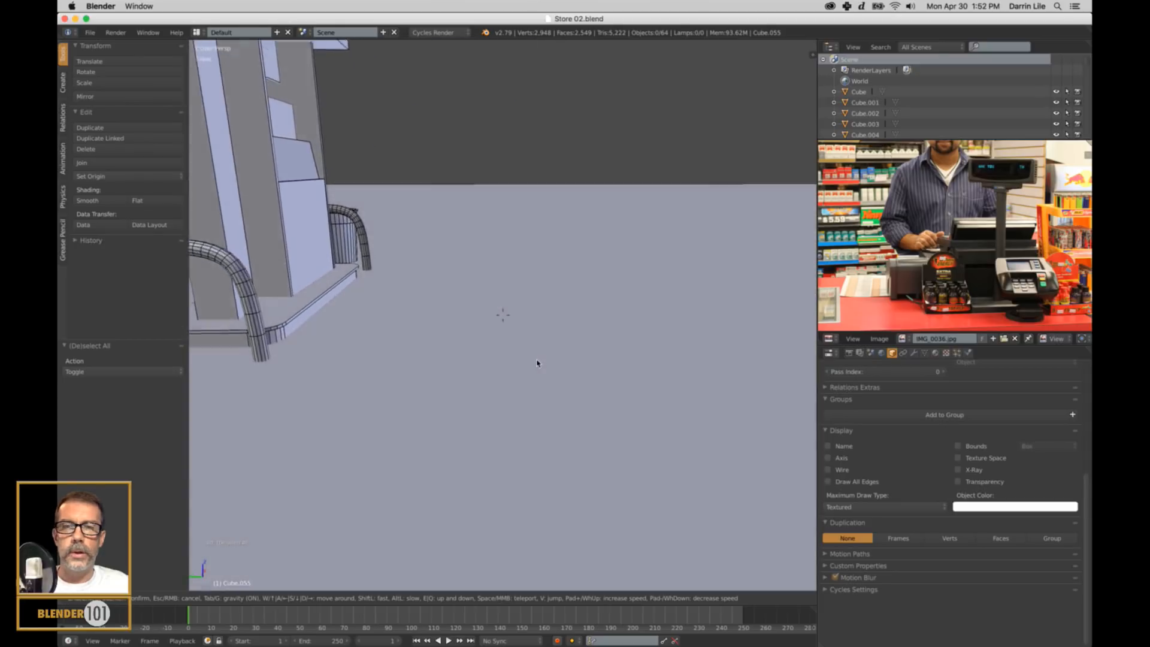
{"action": "key", "text": "w"}
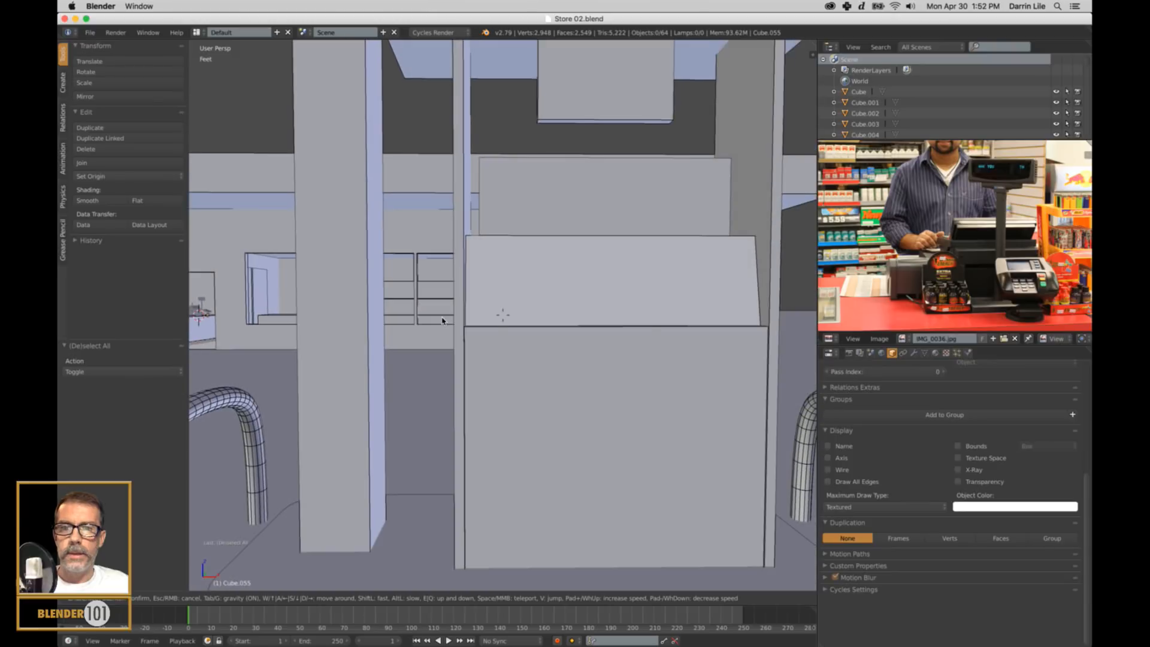
{"action": "key", "text": "s"}
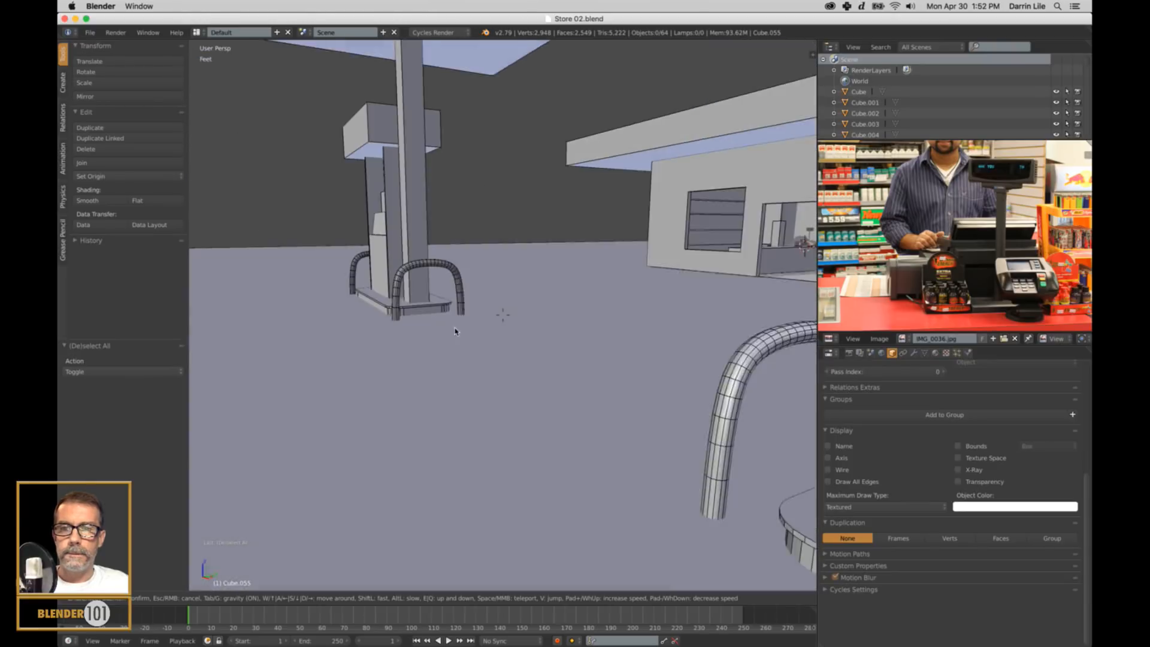
Walk back through the store entrance and review the shelving, cash register, pole display and card reader.
{"action": "key", "text": "w"}
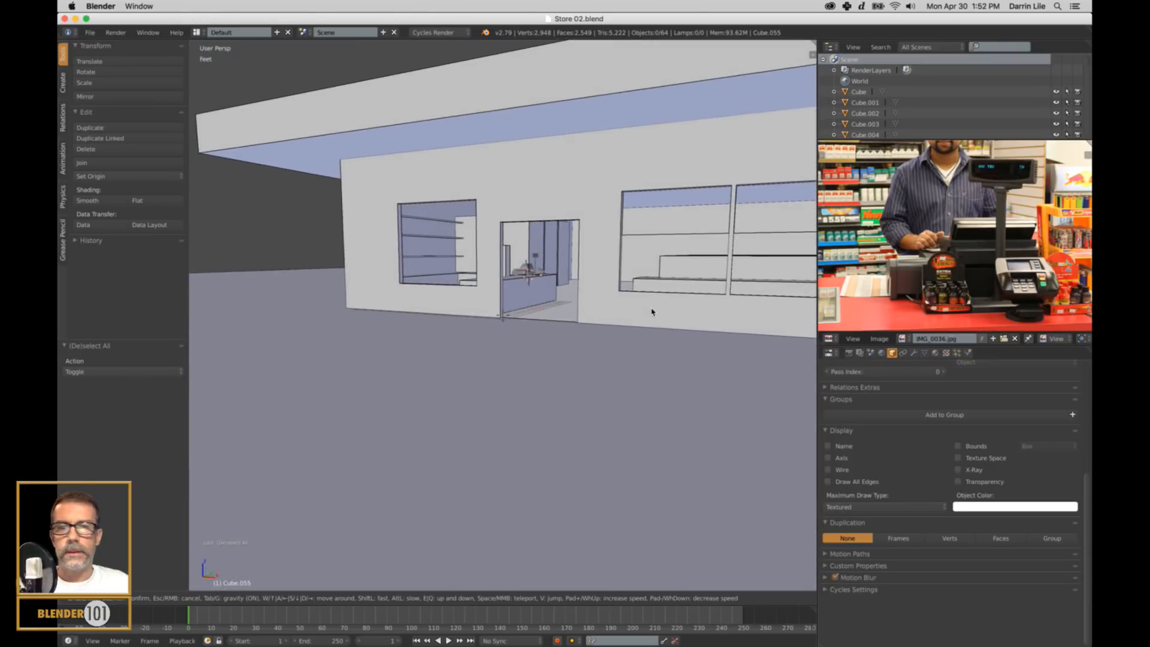
{"action": "key", "text": "w"}
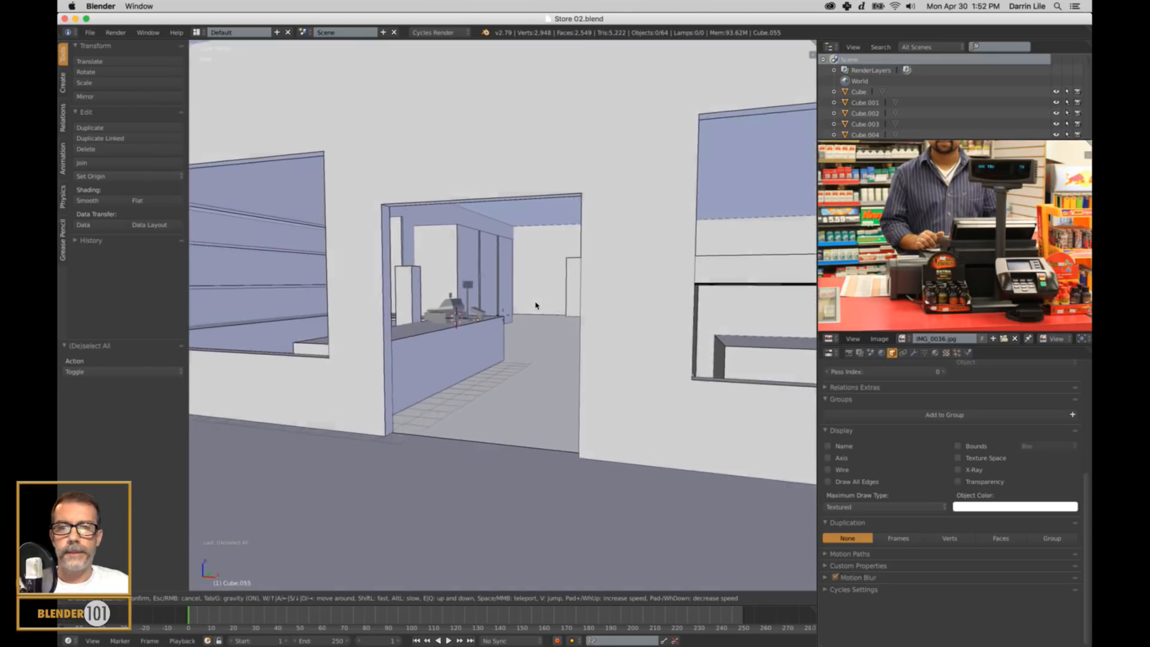
{"action": "key", "text": "w"}
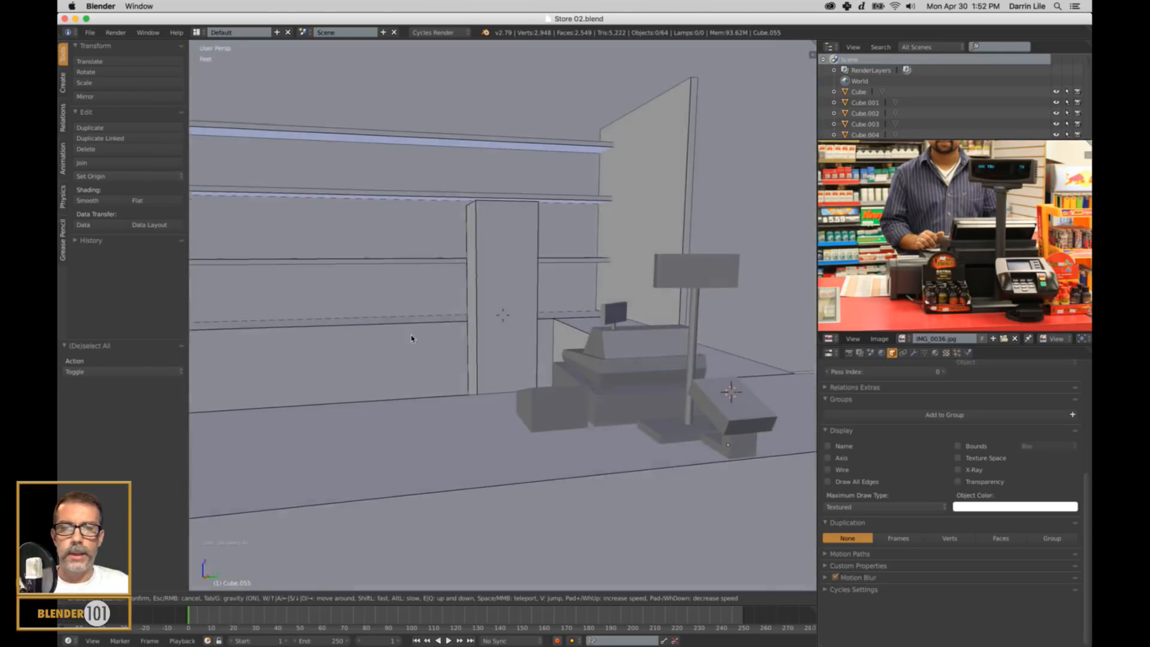
{"action": "key", "text": "w"}
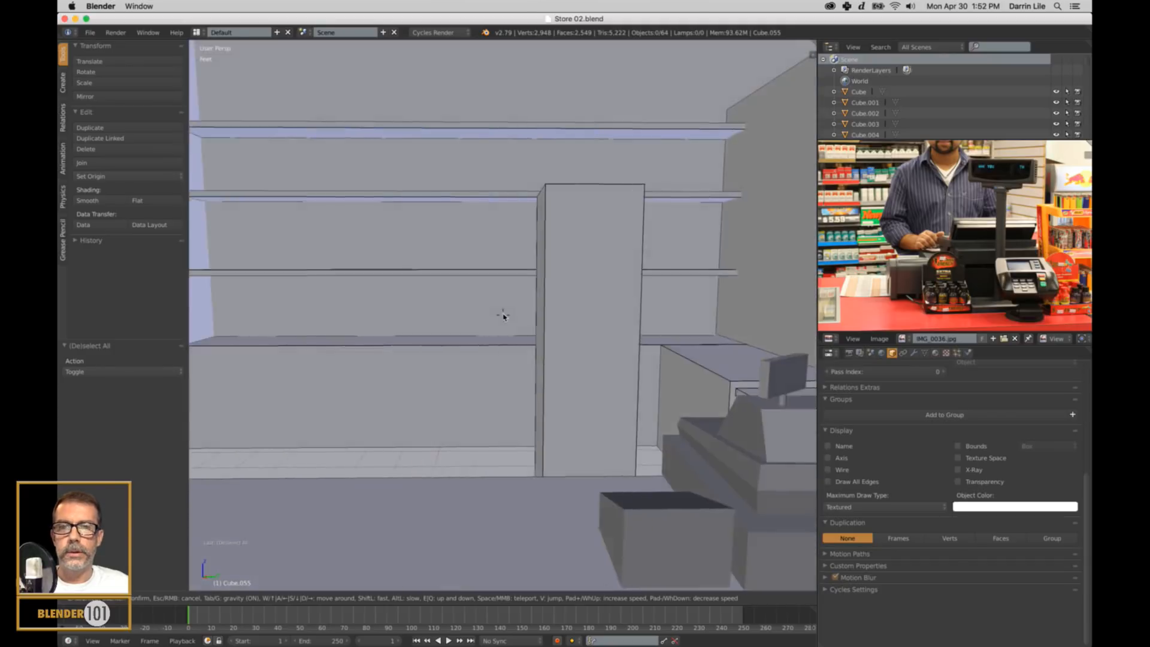
{"action": "key", "text": "s"}
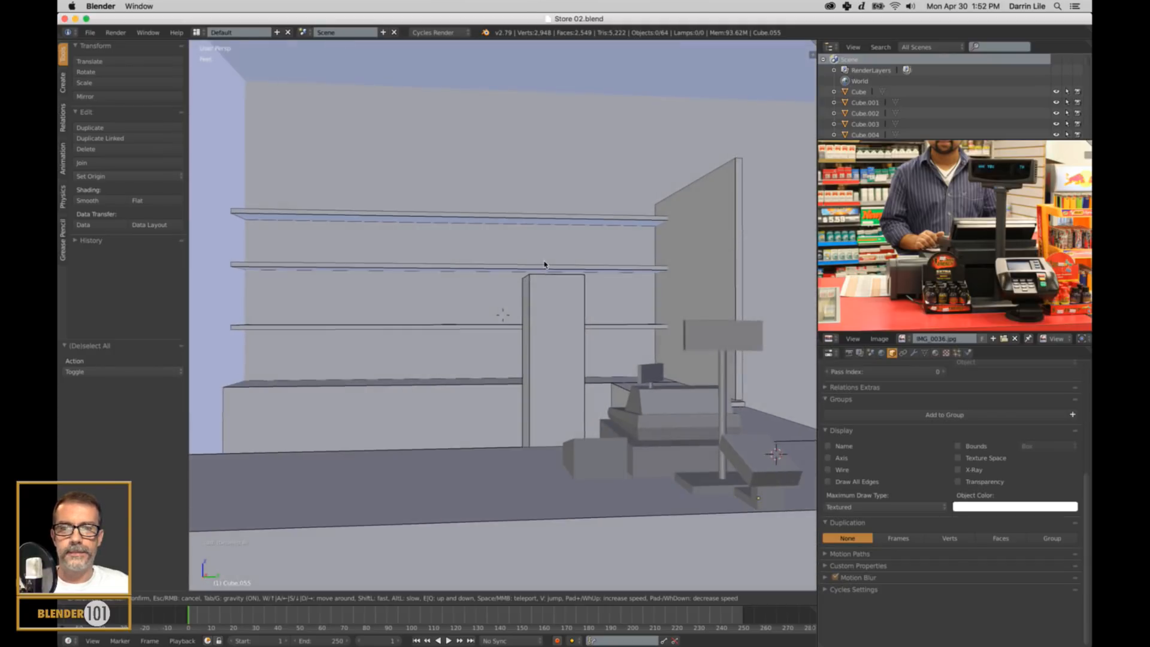
{"action": "key", "text": "w"}
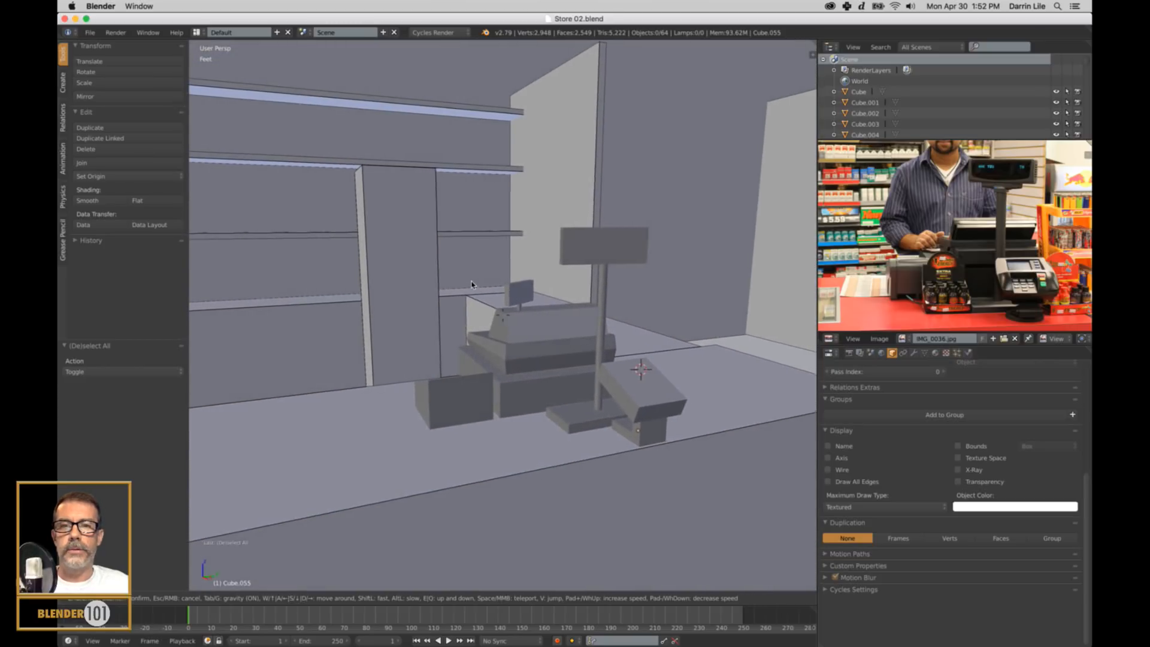
Leave walk navigation and compare the blocked-out checkout counter and register with the full reference photo.
{"action": "key", "text": "w"}
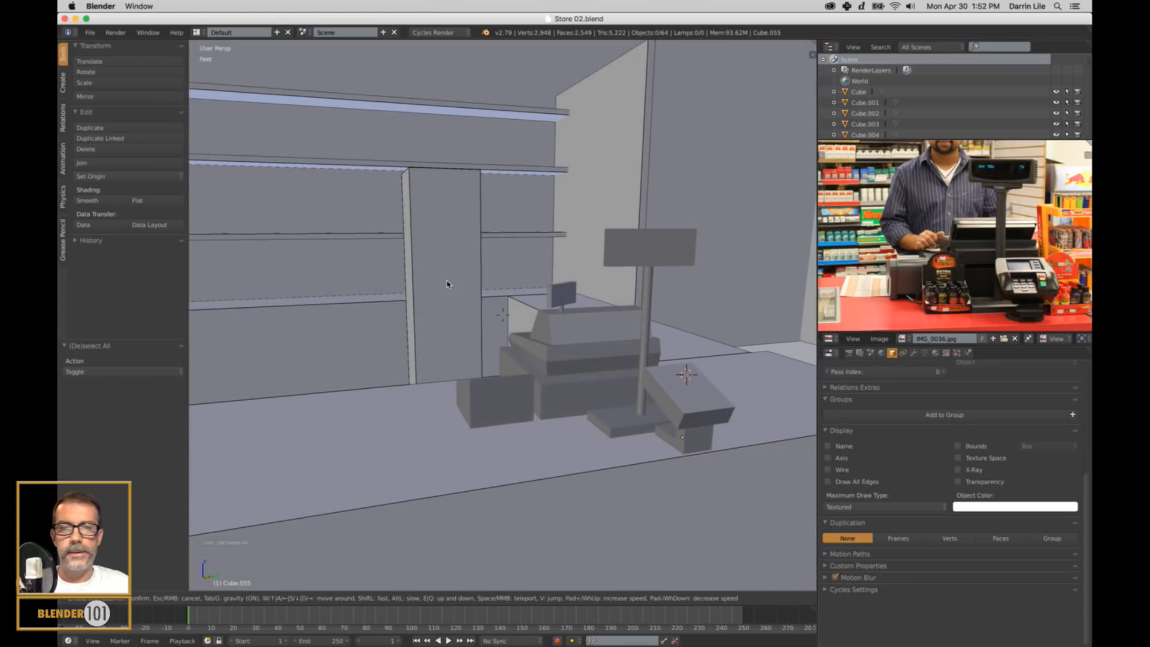
{"action": "key", "text": "Escape"}
{"action": "scroll", "coordinate": [661, 355], "scroll_direction": "down", "scroll_amount": 3}
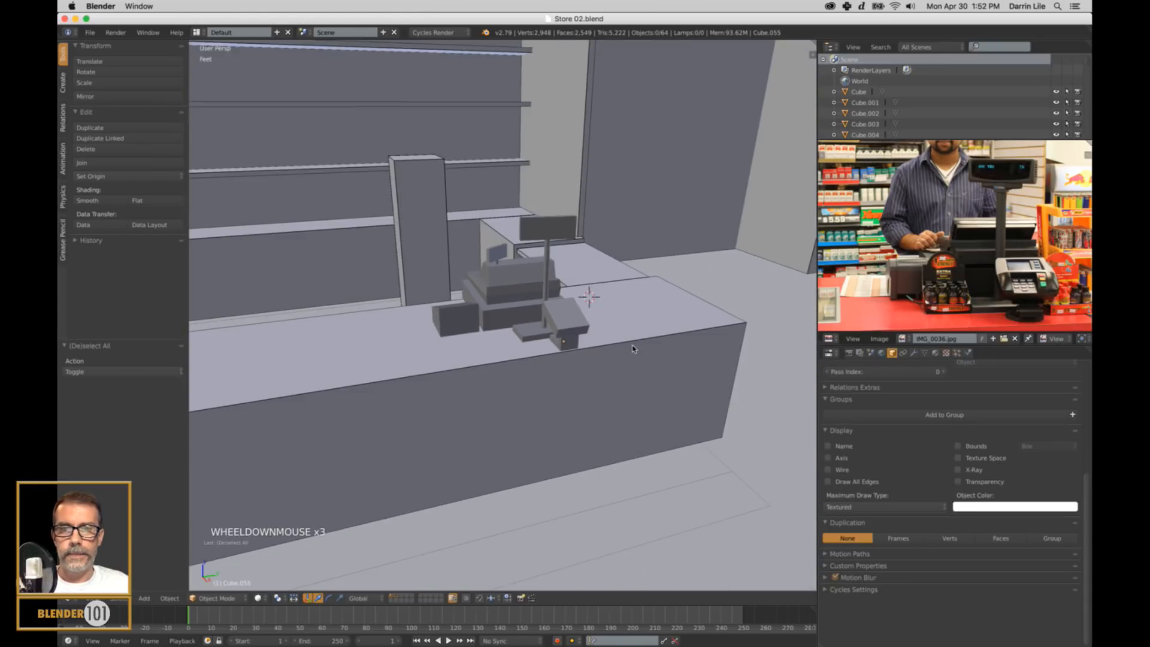
{"action": "key", "text": "s"}
{"action": "key", "text": "s"}
{"action": "scroll", "coordinate": [632, 349], "scroll_direction": "down", "scroll_amount": 2}
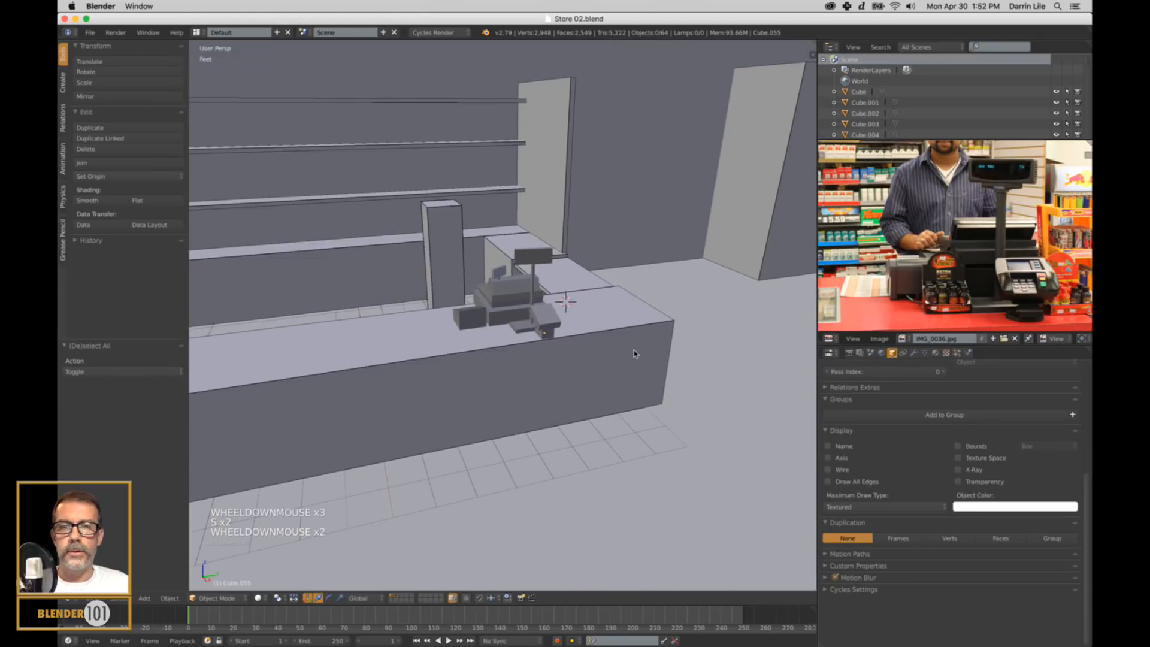
{"action": "middle_click_drag", "start_coordinate": [634, 352], "coordinate": [542, 411], "text": "shift"}
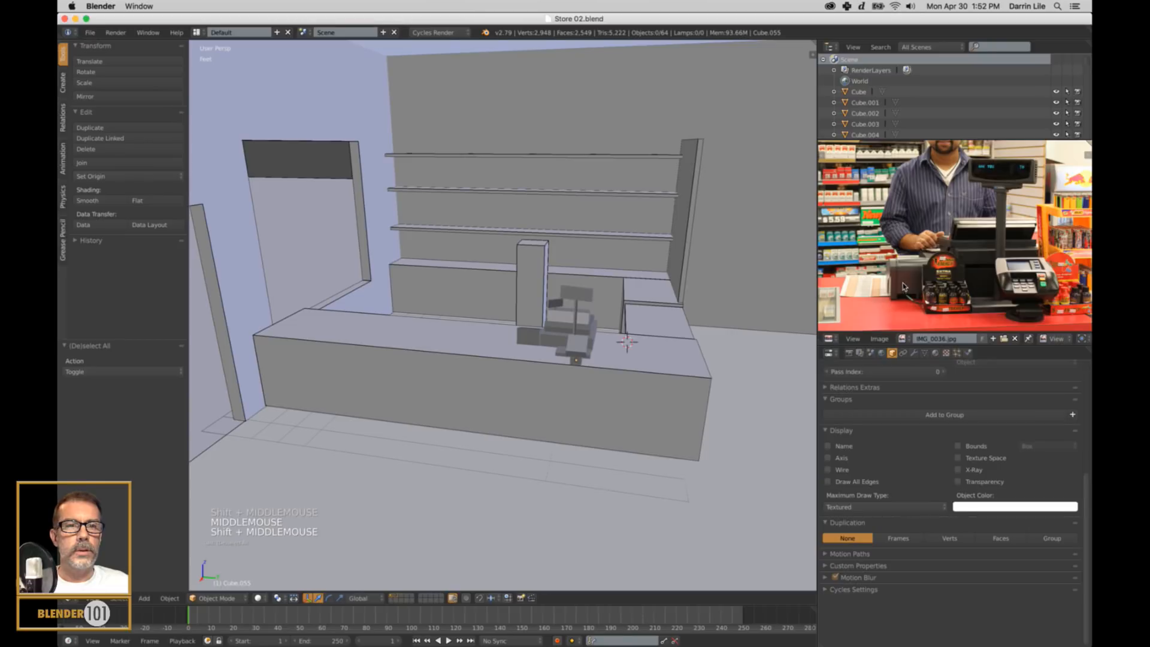
{"action": "scroll", "coordinate": [954, 236], "scroll_direction": "down", "scroll_amount": 3}
{"action": "scroll", "coordinate": [923, 262], "scroll_direction": "down", "scroll_amount": 1}
{"action": "middle_click_drag", "start_coordinate": [923, 263], "coordinate": [910, 274], "text": "shift"}
{"action": "scroll", "coordinate": [910, 274], "scroll_direction": "up", "scroll_amount": 1}
{"action": "scroll", "coordinate": [910, 274], "scroll_direction": "up", "scroll_amount": 1}
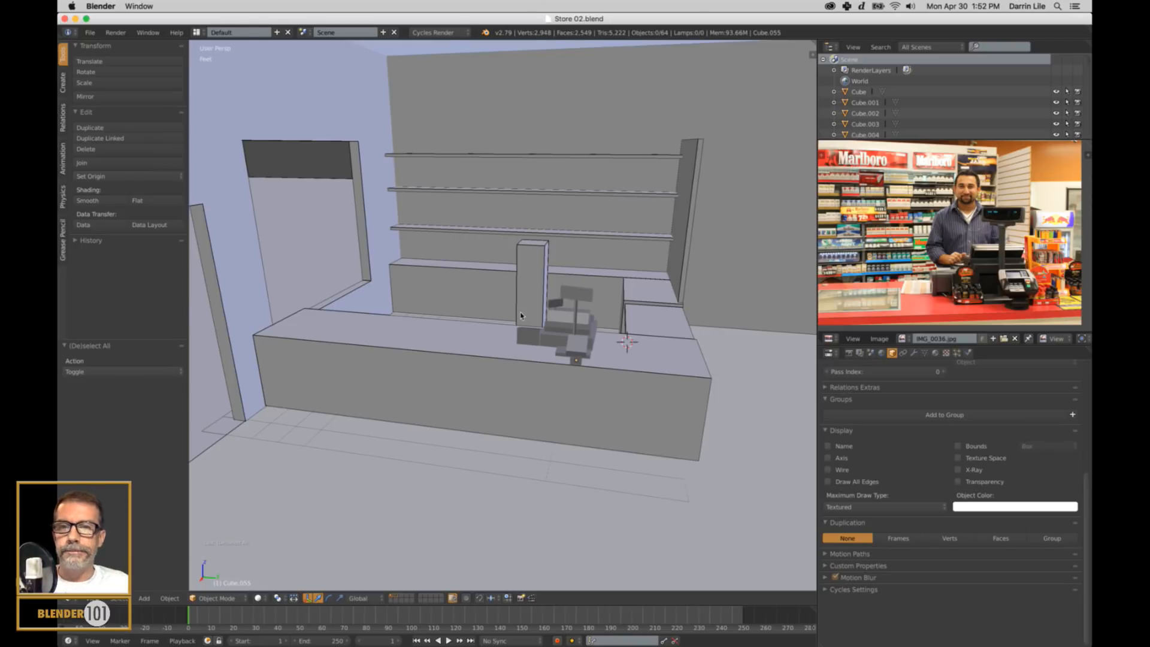
Frame the whole gas station exterior with its tall sign and widen the 3D viewport.
{"action": "scroll", "coordinate": [303, 343], "scroll_direction": "down", "scroll_amount": 4}
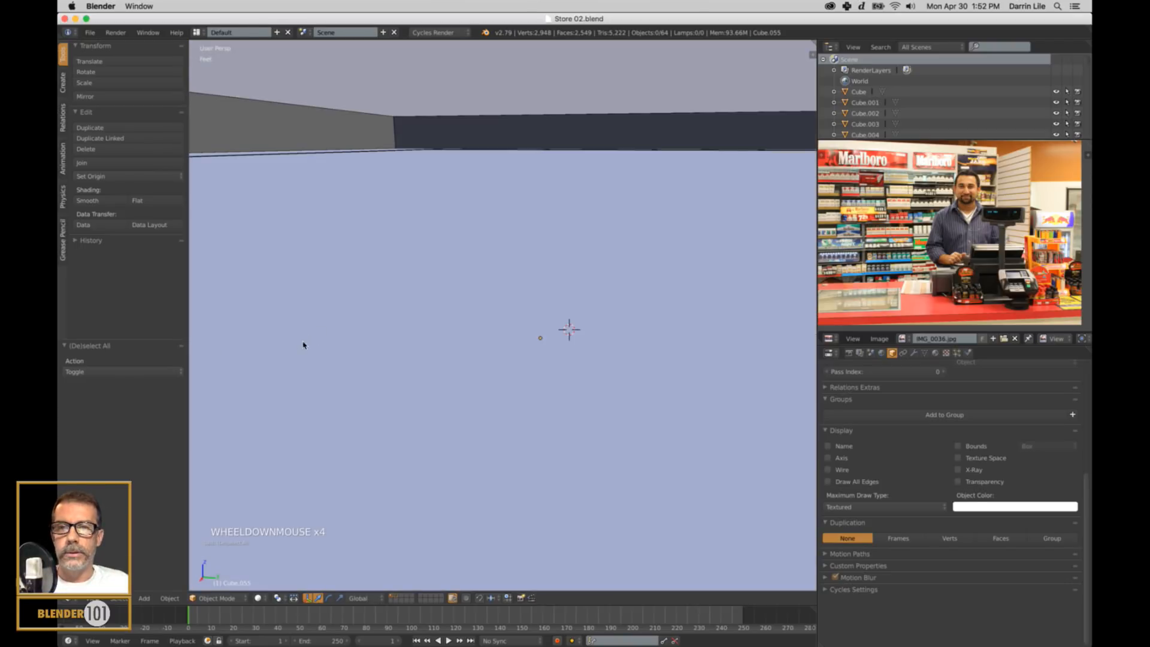
{"action": "middle_click_drag", "start_coordinate": [303, 344], "coordinate": [645, 368]}
{"action": "scroll", "coordinate": [483, 349], "scroll_direction": "down", "scroll_amount": 7}
{"action": "scroll", "coordinate": [483, 349], "scroll_direction": "down", "scroll_amount": 1}
{"action": "scroll", "coordinate": [588, 356], "scroll_direction": "down", "scroll_amount": 1}
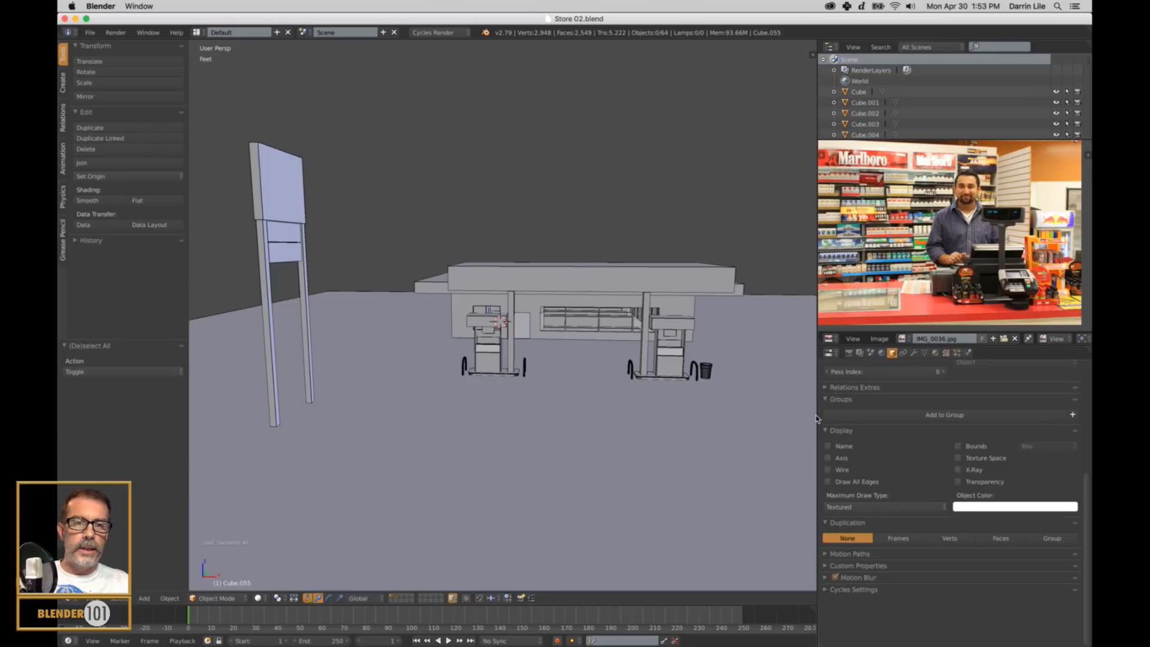
{"action": "left_click_drag", "start_coordinate": [816, 418], "coordinate": [866, 425]}
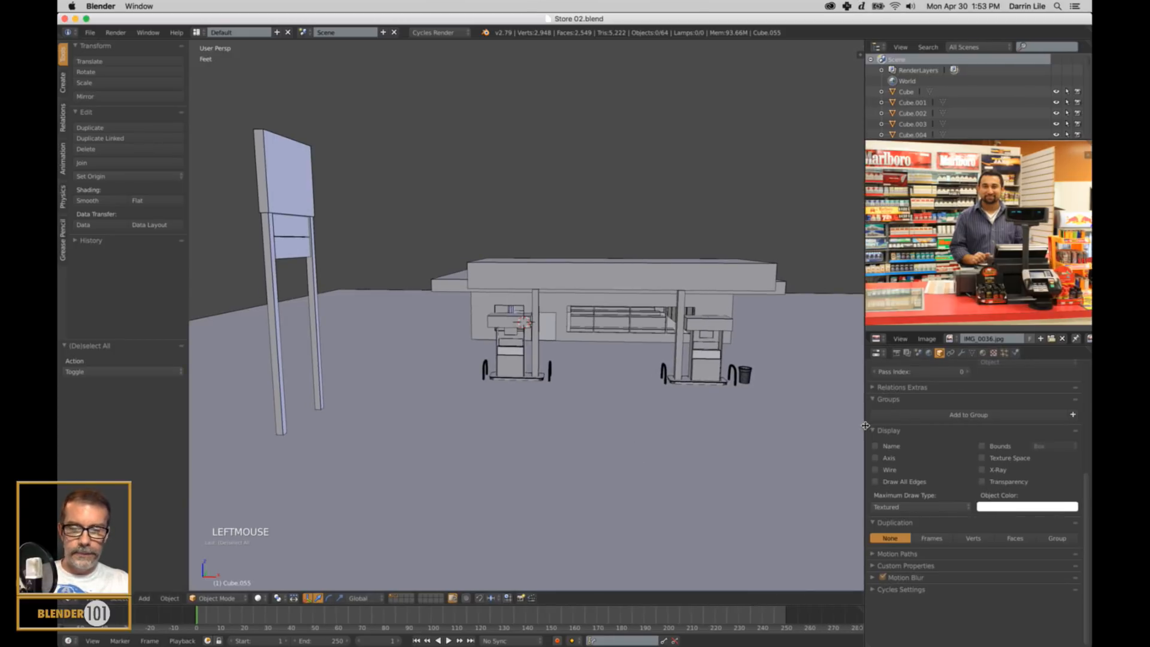
Check the 3D view's properties, including the view and shading settings, and hide them again.
{"action": "key", "text": "n"}
{"action": "scroll", "coordinate": [735, 472], "scroll_direction": "down", "scroll_amount": 12}
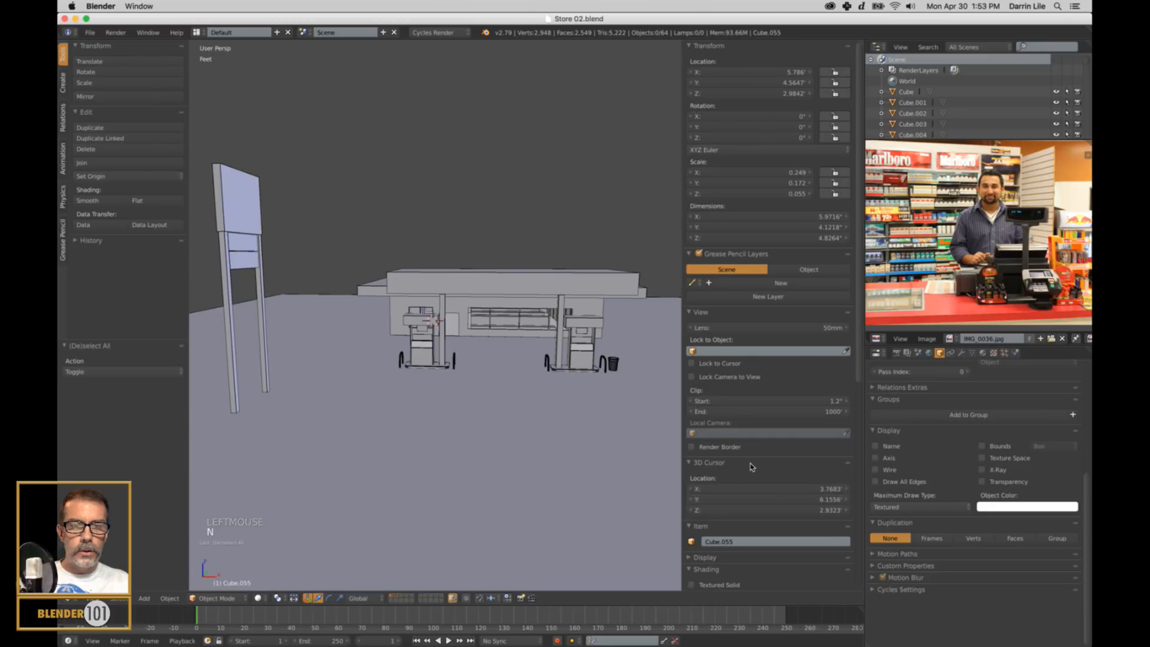
{"action": "scroll", "coordinate": [754, 466], "scroll_direction": "up", "scroll_amount": 7}
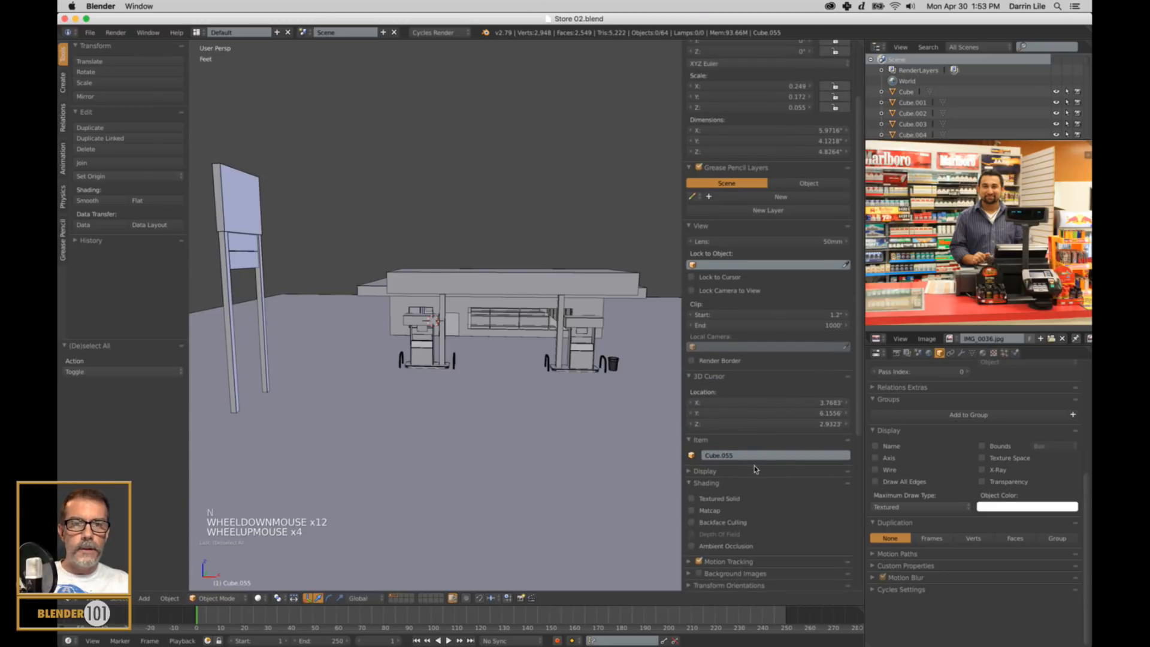
{"action": "key", "text": "n"}
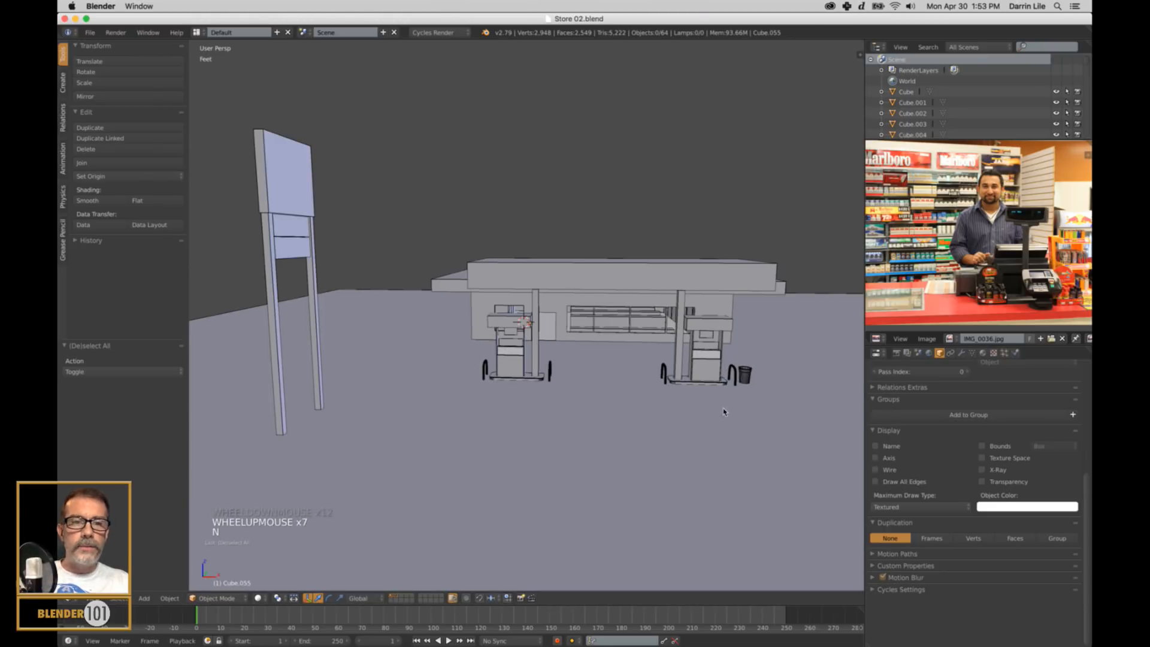
Review the fuel pumps, storefront and checkout counter up close, returning to an overview of the whole station.
{"action": "scroll", "coordinate": [683, 383], "scroll_direction": "up", "scroll_amount": 4}
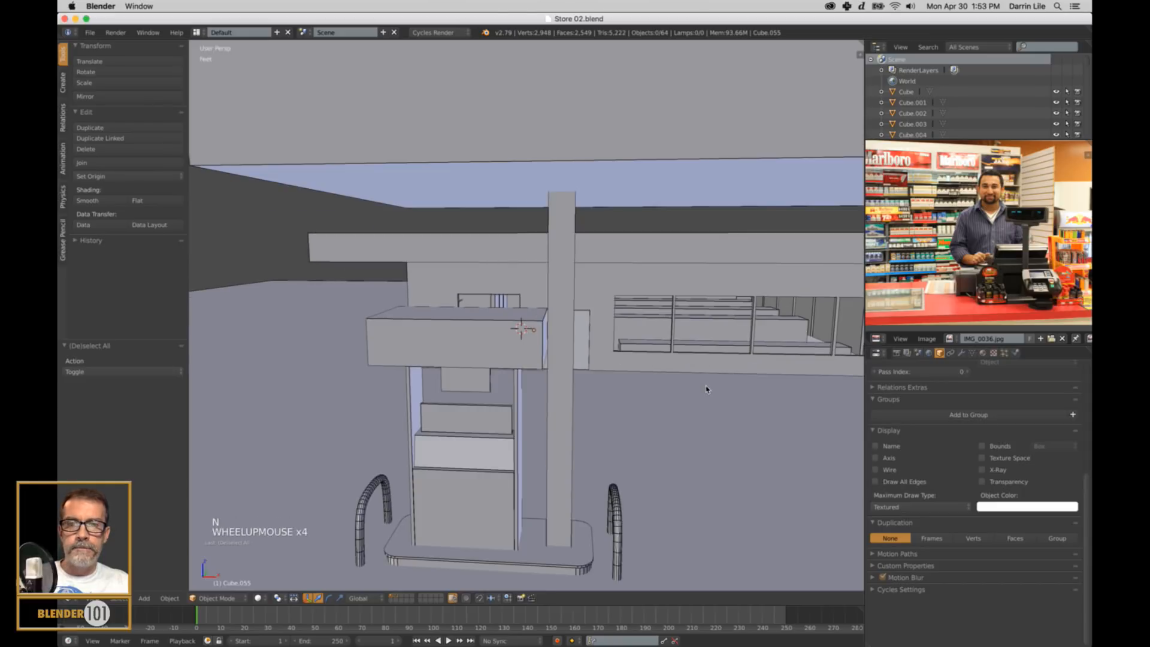
{"action": "scroll", "coordinate": [705, 380], "scroll_direction": "down", "scroll_amount": 2}
{"action": "middle_click_drag", "start_coordinate": [705, 380], "coordinate": [690, 389]}
{"action": "scroll", "coordinate": [575, 394], "scroll_direction": "up", "scroll_amount": 13}
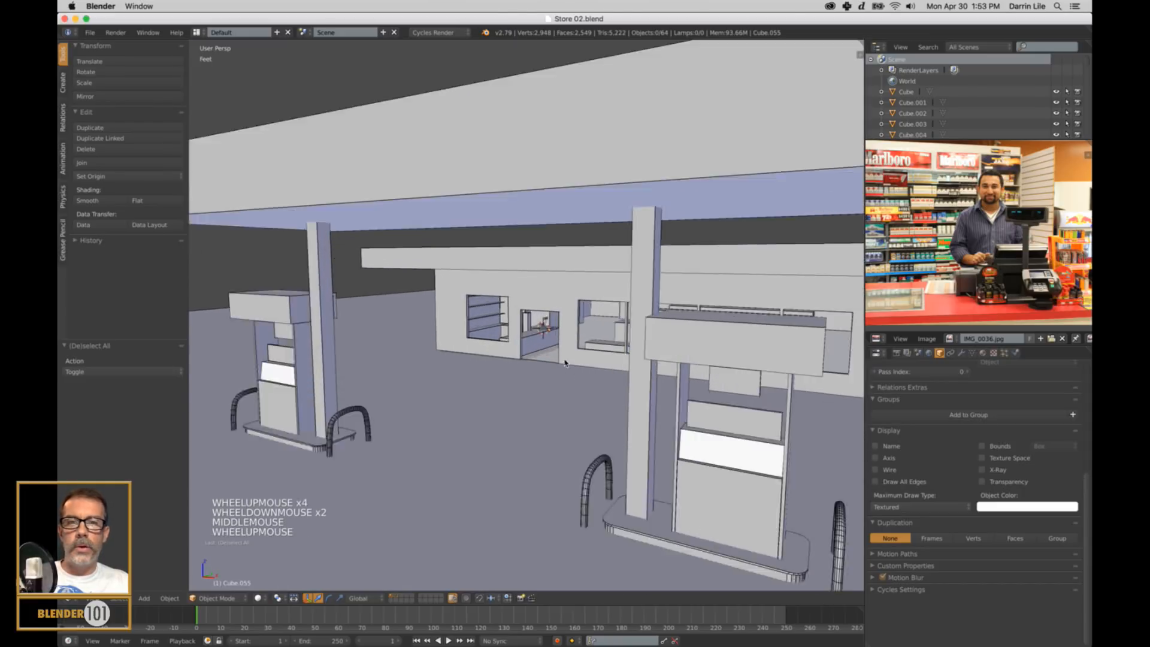
{"action": "scroll", "coordinate": [574, 394], "scroll_direction": "up", "scroll_amount": 1}
{"action": "middle_click_drag", "start_coordinate": [575, 394], "coordinate": [489, 467], "text": "shift"}
{"action": "scroll", "coordinate": [668, 430], "scroll_direction": "up", "scroll_amount": 3}
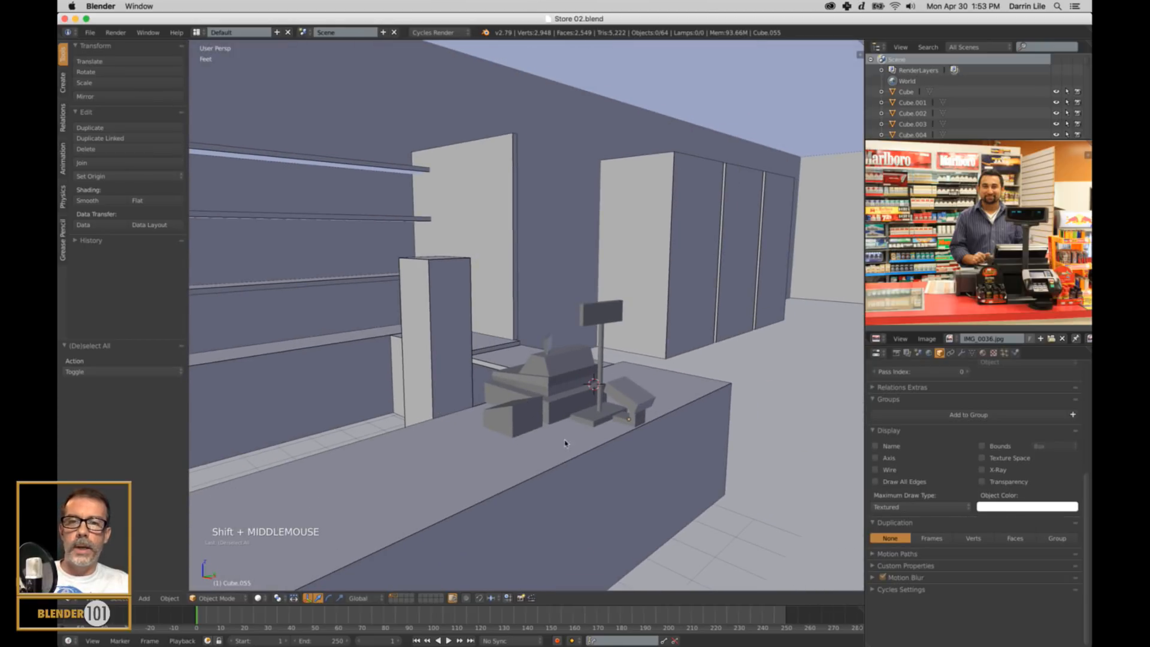
{"action": "scroll", "coordinate": [527, 433], "scroll_direction": "down", "scroll_amount": 3}
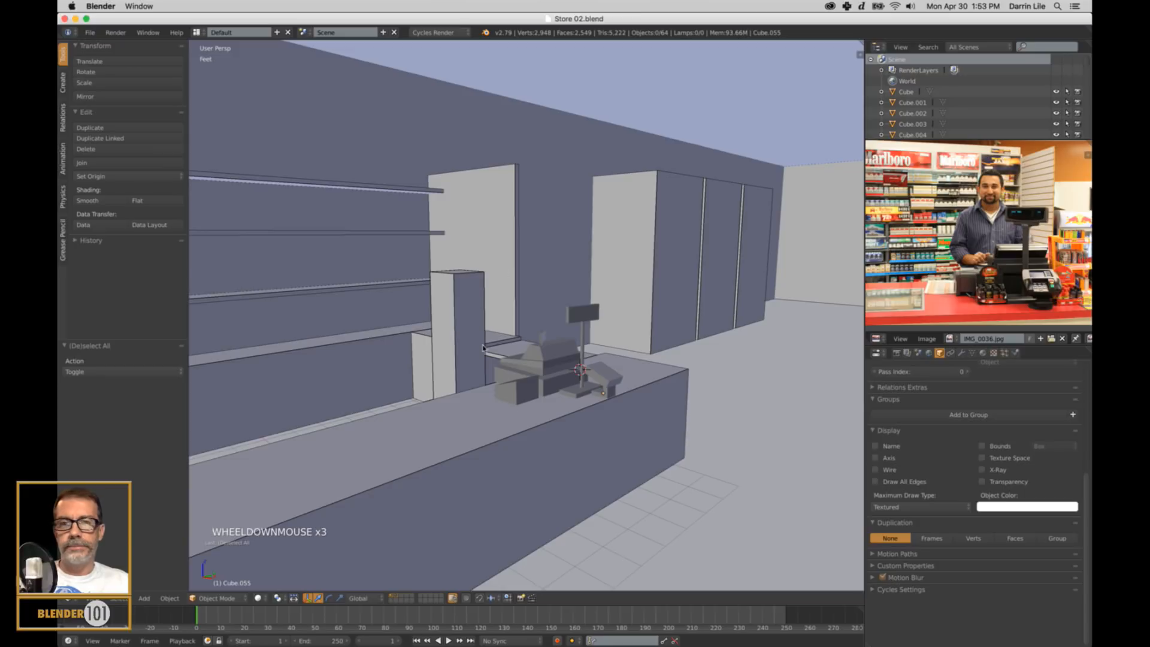
{"action": "middle_click_drag", "start_coordinate": [498, 341], "coordinate": [506, 346], "text": "shift"}
{"action": "scroll", "coordinate": [485, 418], "scroll_direction": "down", "scroll_amount": 16}
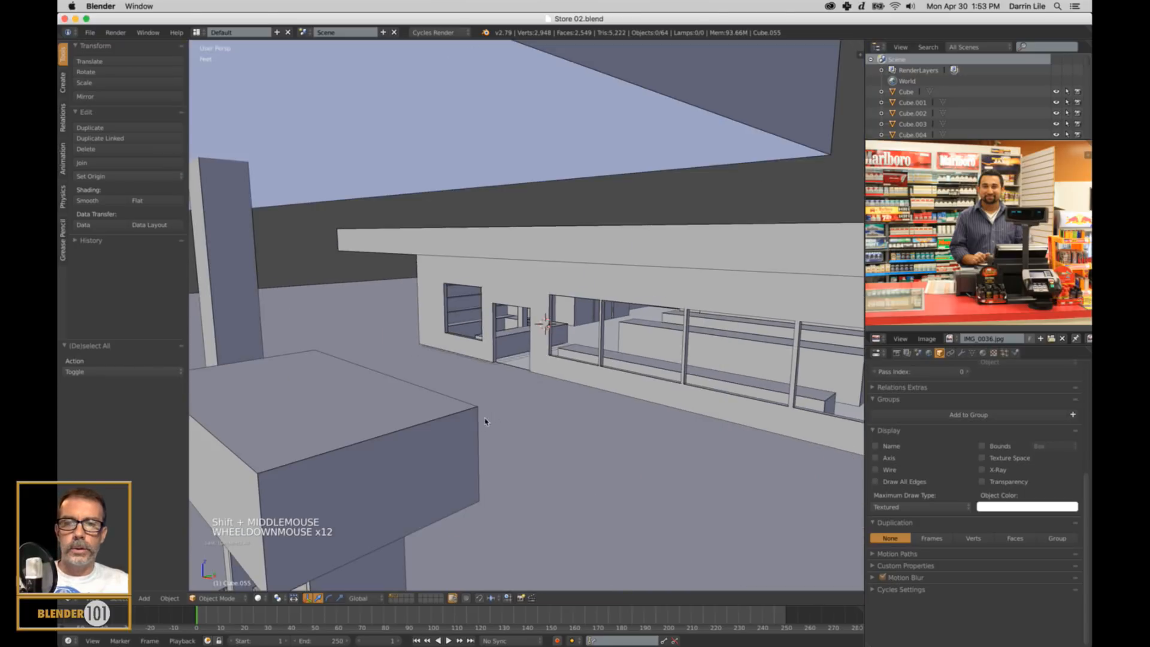
{"action": "middle_click_drag", "start_coordinate": [473, 428], "coordinate": [566, 425]}
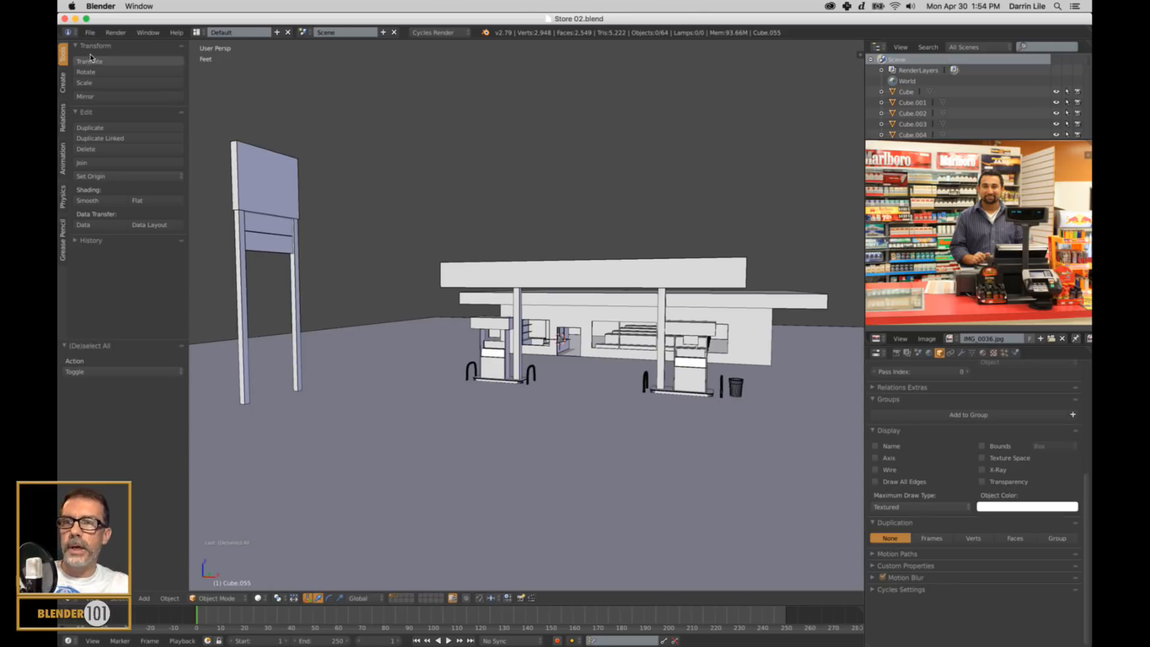
Look through the theme presets in the user preferences, close the preferences and return to the station overview.
{"action": "left_click", "coordinate": [90, 32]}
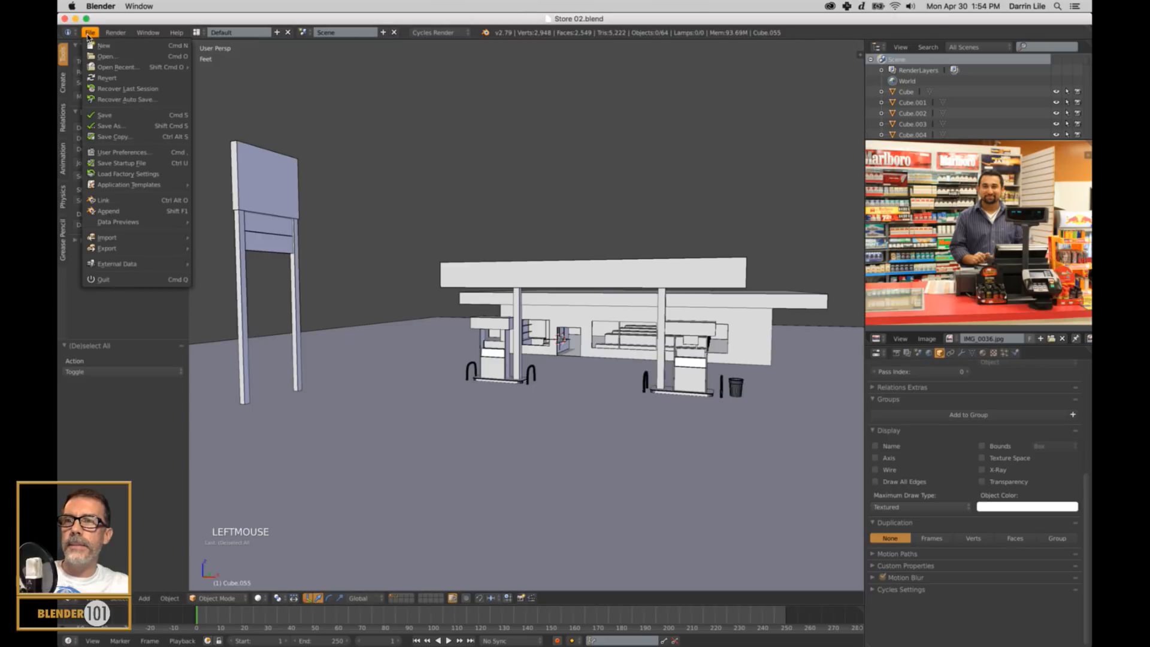
{"action": "left_click", "coordinate": [110, 153]}
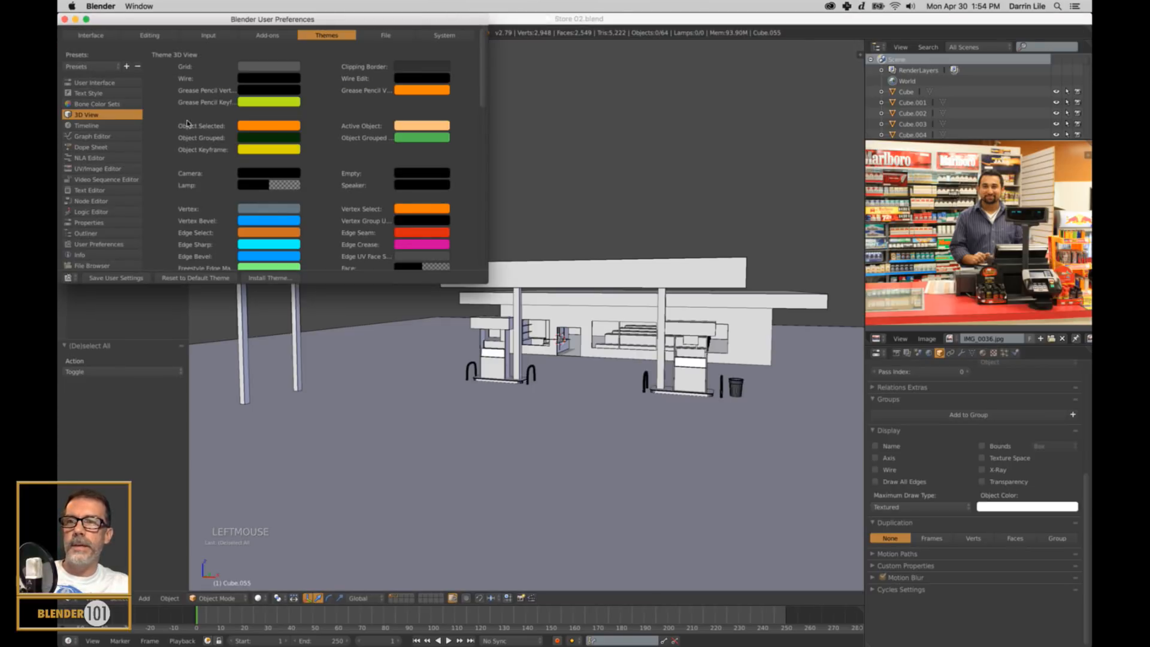
{"action": "left_click", "coordinate": [117, 68]}
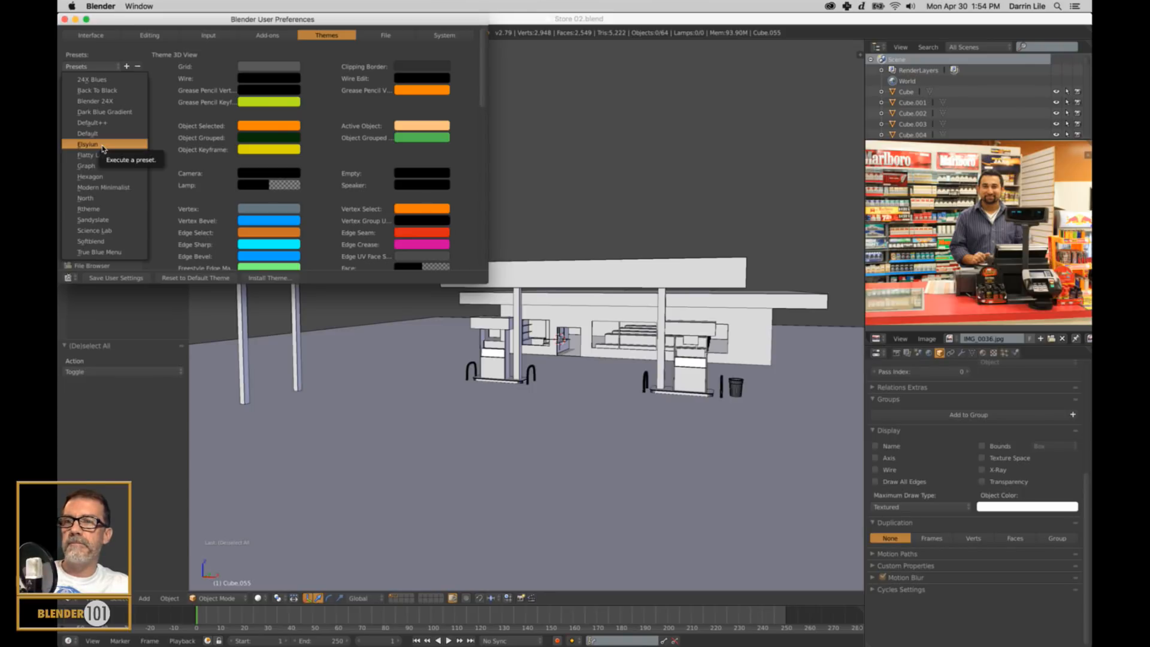
{"action": "left_click_drag", "start_coordinate": [220, 19], "coordinate": [288, 64]}
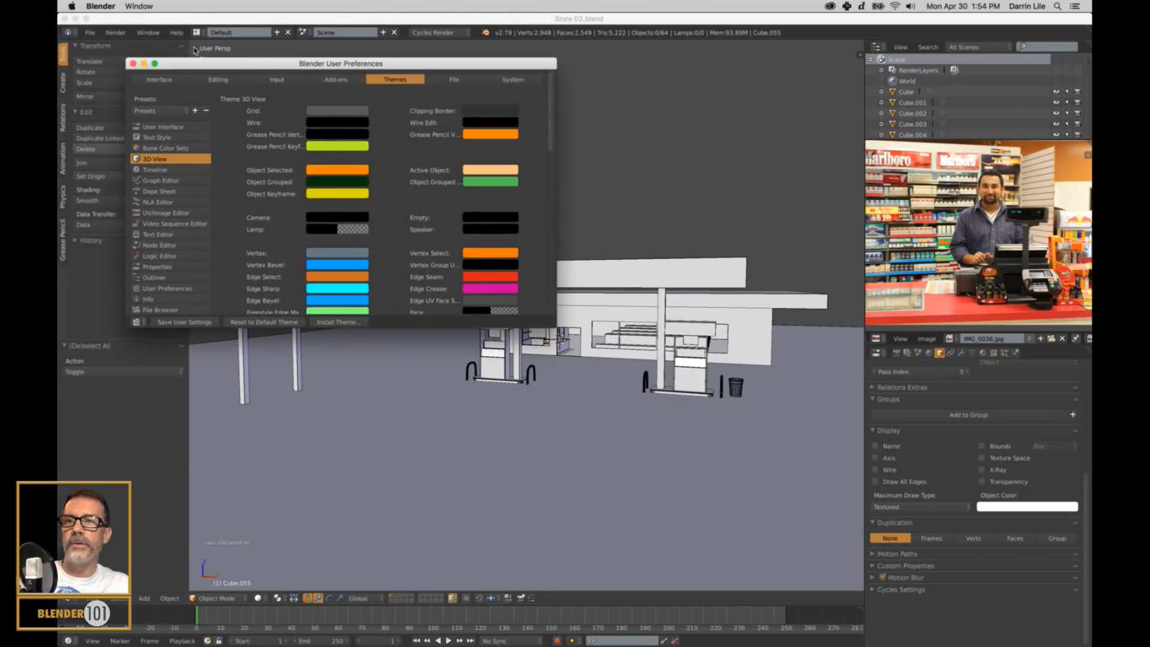
{"action": "left_click", "coordinate": [133, 63]}
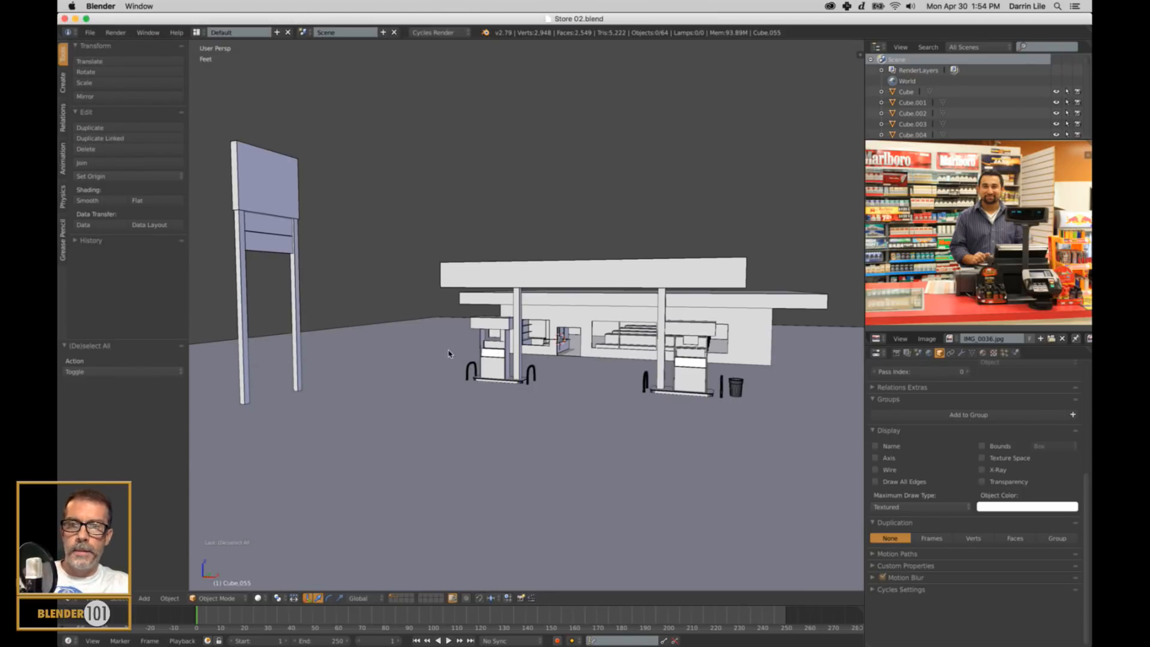
{"action": "middle_click_drag", "start_coordinate": [448, 353], "coordinate": [466, 335], "text": "shift"}
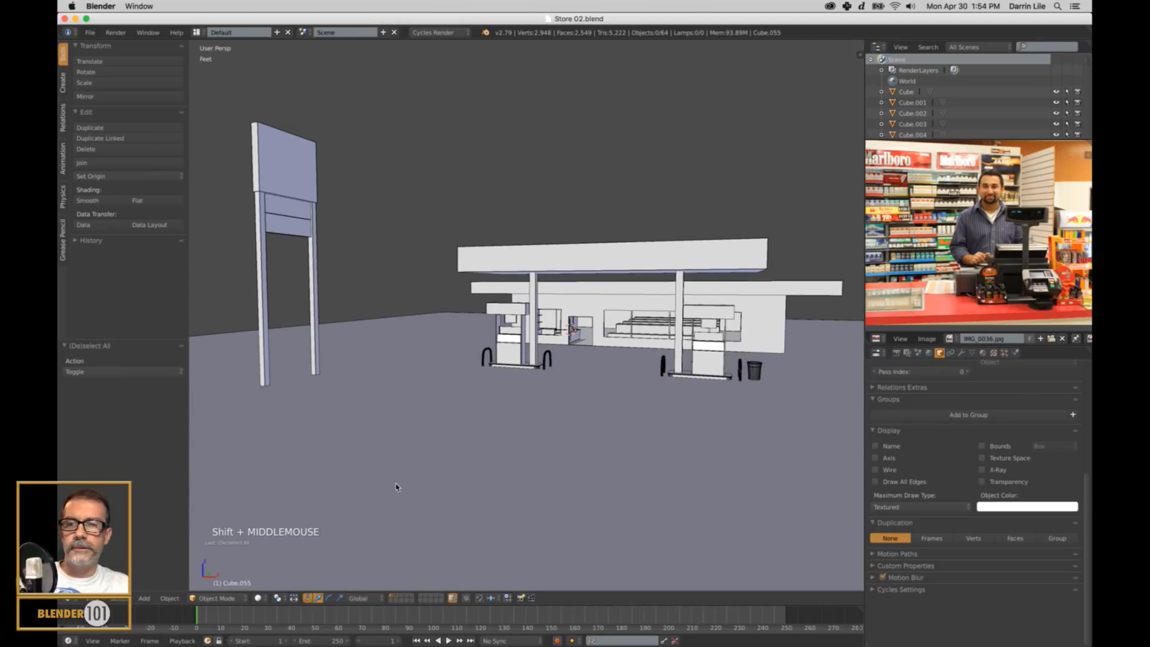
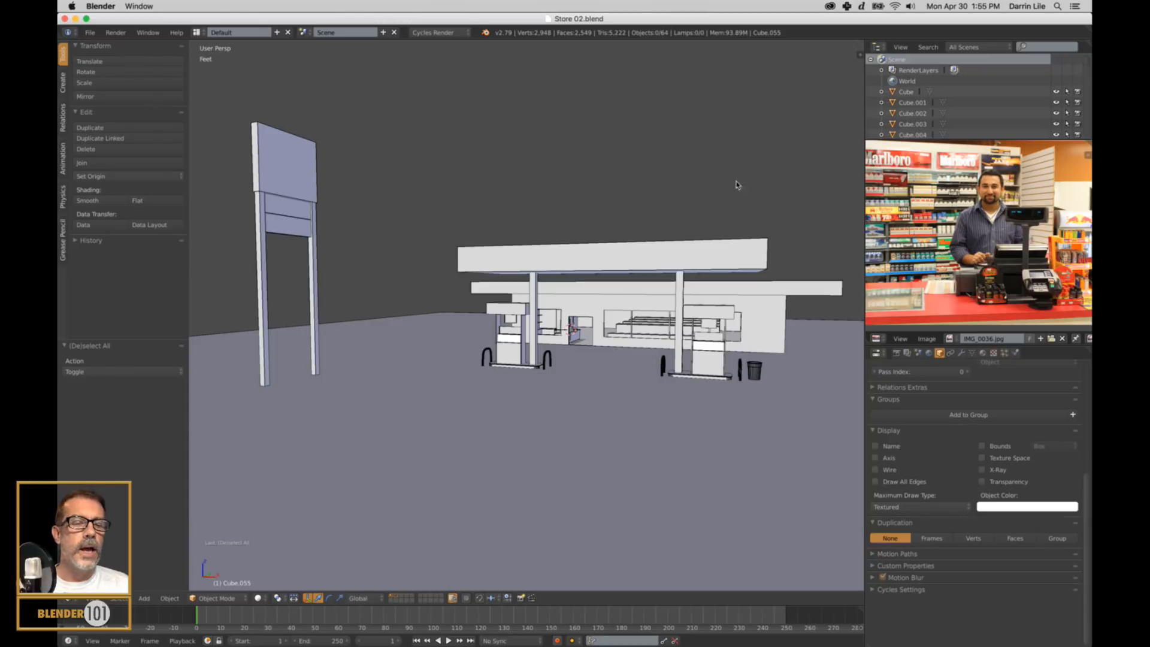
Examine the cigarette shelves and checkout counter in the reference photo IMG_0036.jpg up close and as a whole.
{"action": "scroll", "coordinate": [921, 227], "scroll_direction": "up", "scroll_amount": 3}
{"action": "middle_click_drag", "start_coordinate": [920, 226], "coordinate": [983, 206]}
{"action": "middle_click_drag", "start_coordinate": [896, 277], "coordinate": [1019, 268]}
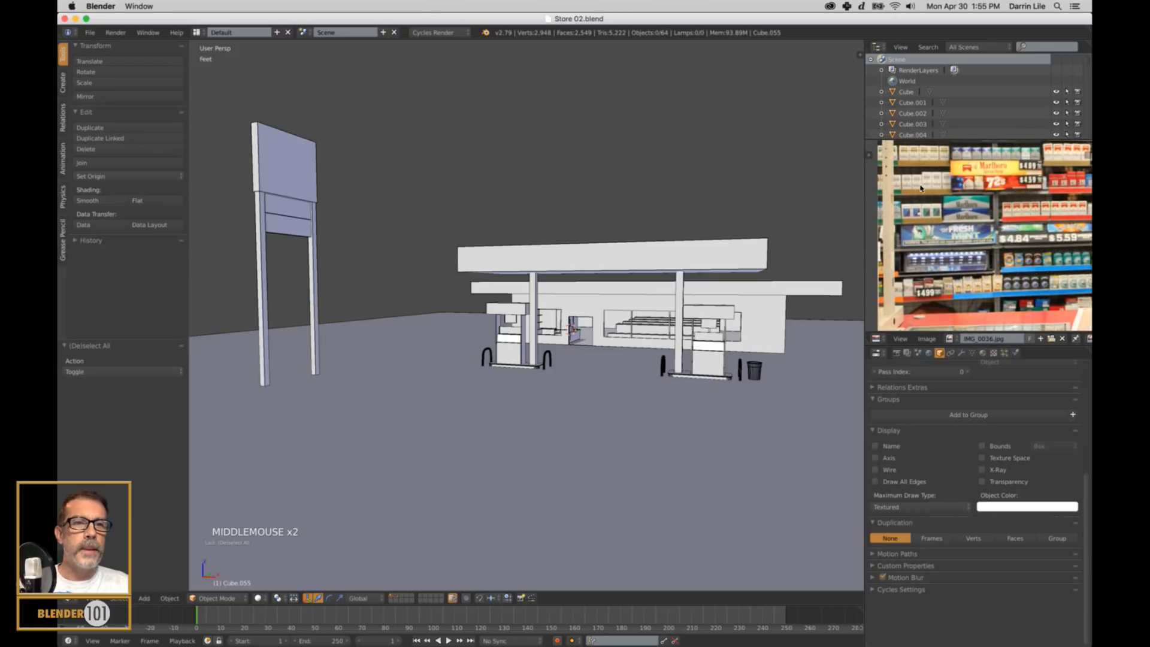
{"action": "middle_click_drag", "start_coordinate": [1024, 181], "coordinate": [901, 264]}
{"action": "scroll", "coordinate": [945, 245], "scroll_direction": "down", "scroll_amount": 1}
{"action": "scroll", "coordinate": [945, 245], "scroll_direction": "down", "scroll_amount": 3}
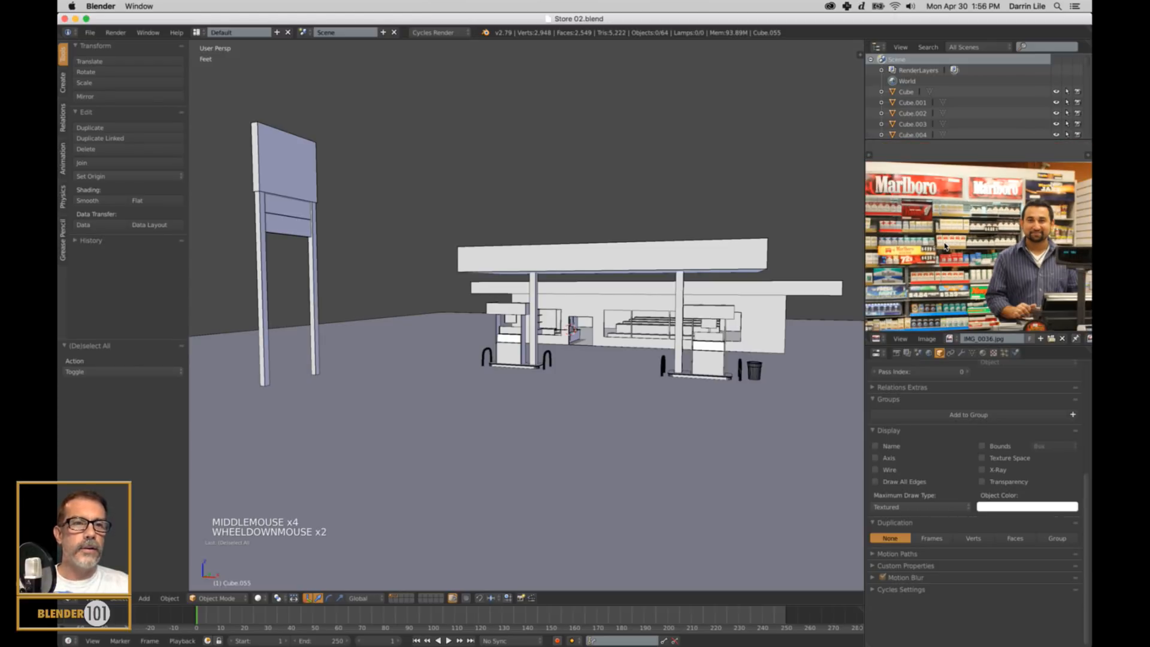
{"action": "mouse_move", "coordinate": [946, 248]}
{"action": "middle_mouse_down"}
{"action": "mouse_move", "coordinate": [951, 271]}
{"action": "mouse_move", "coordinate": [941, 245]}
{"action": "middle_mouse_up"}
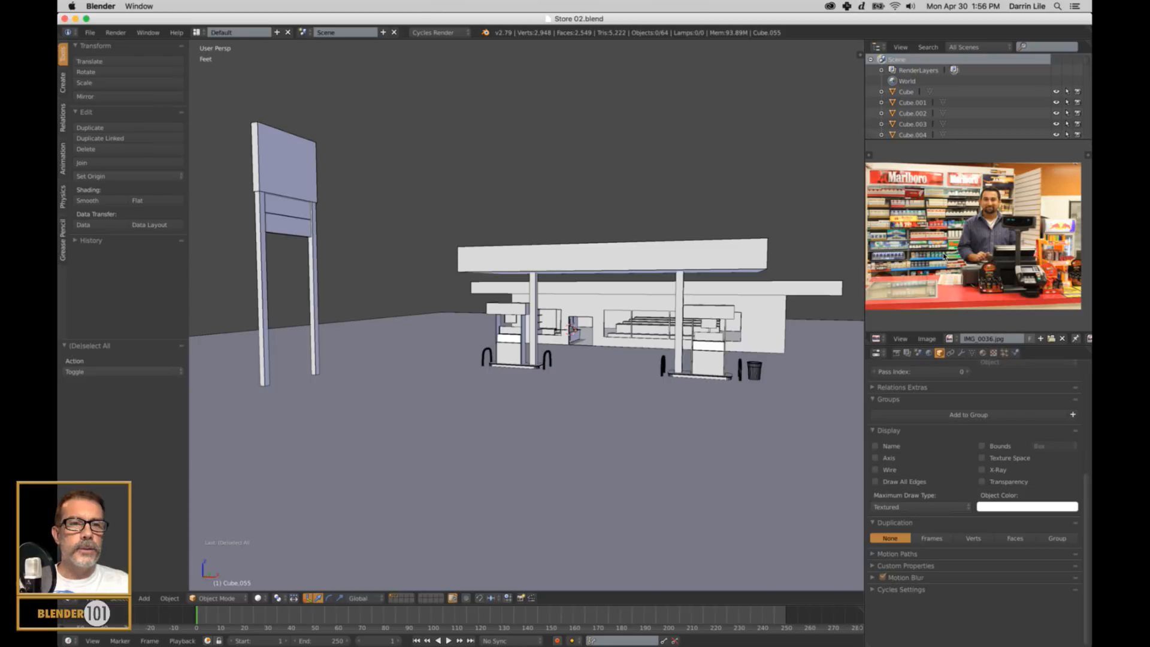
{"action": "middle_click_drag", "start_coordinate": [944, 246], "coordinate": [953, 254]}
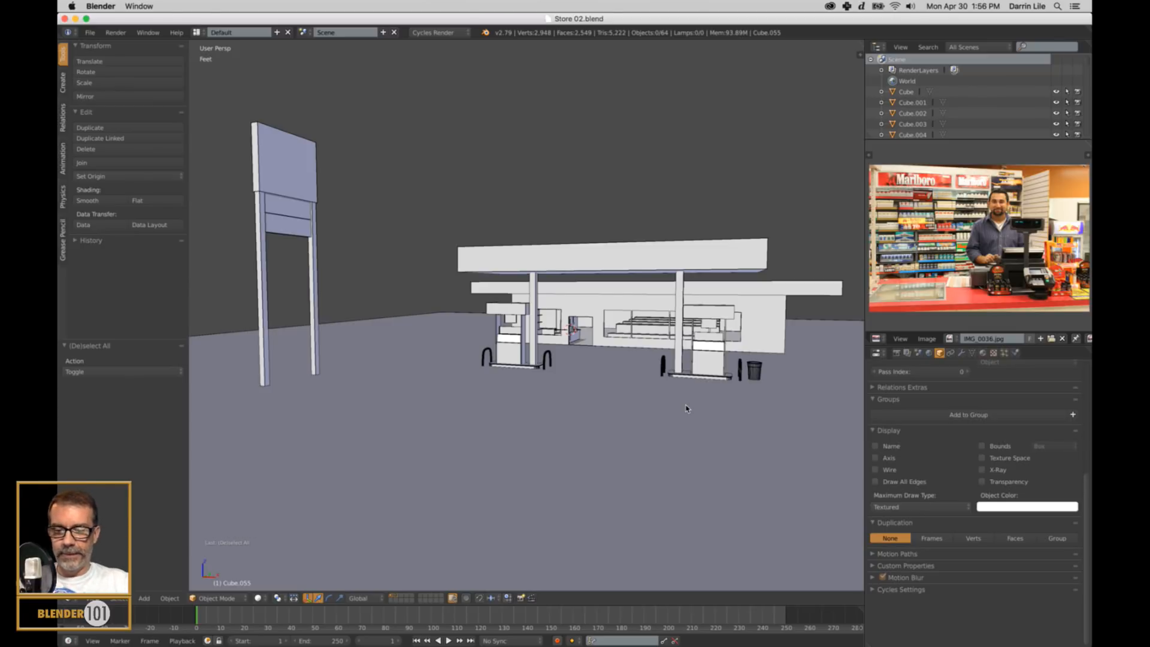
{"action": "mouse_move", "coordinate": [515, 645]}
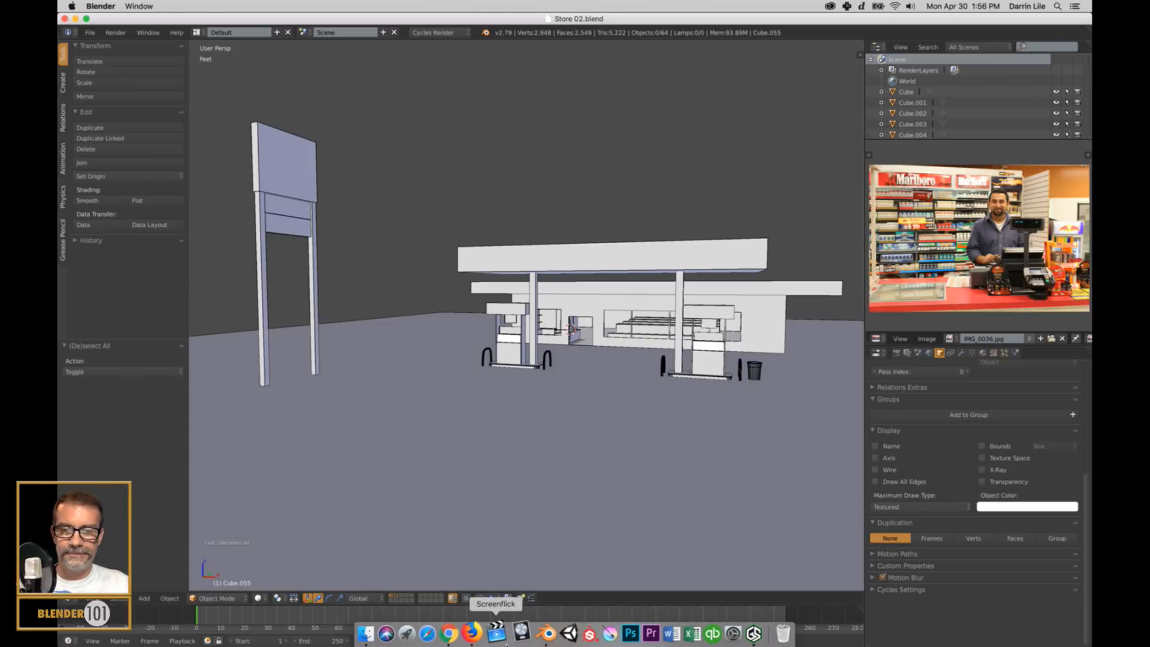